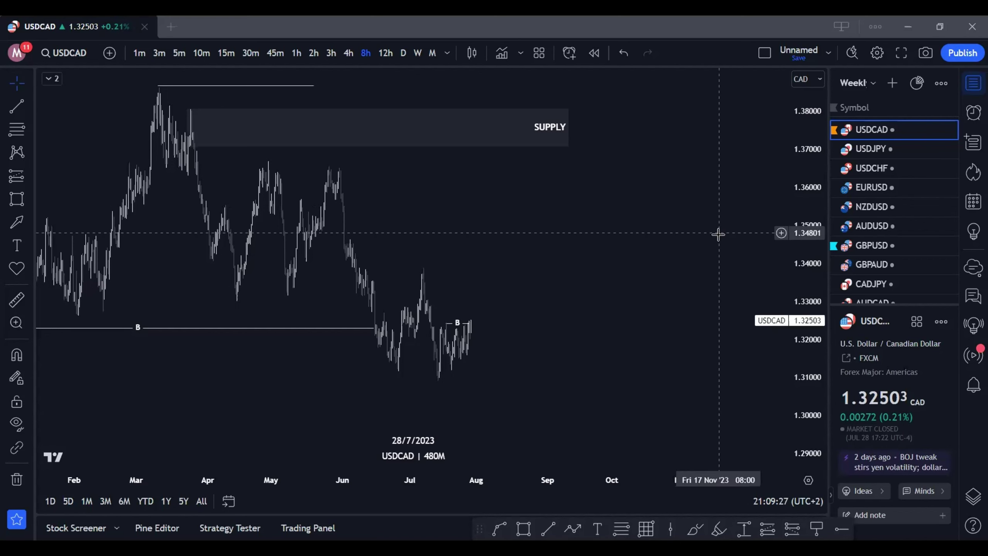
Show the USDCAD chart full screen and move the floating drawing toolbar clear of the date and symbol label.
{"action": "left_click", "coordinate": [899, 55]}
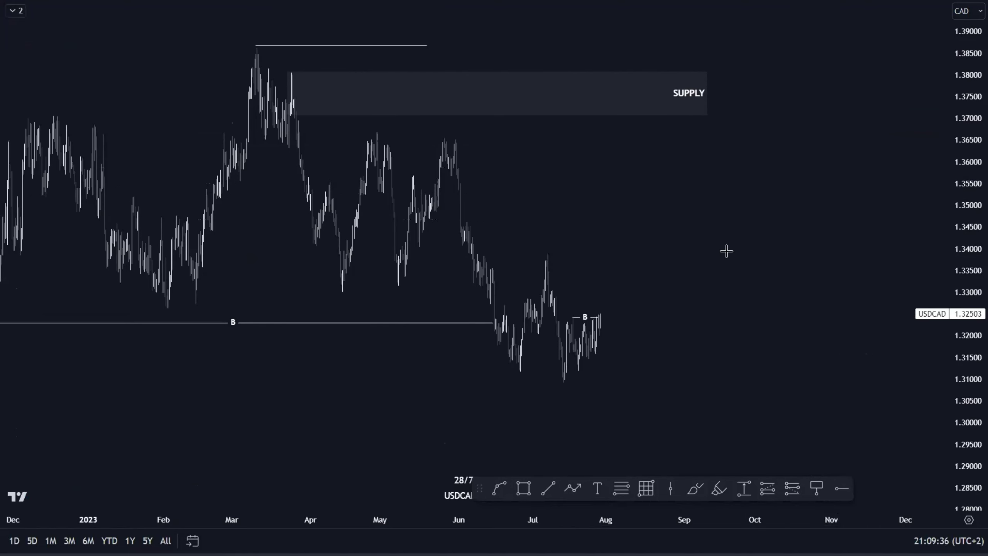
{"action": "left_click_drag", "start_coordinate": [750, 277], "coordinate": [708, 272]}
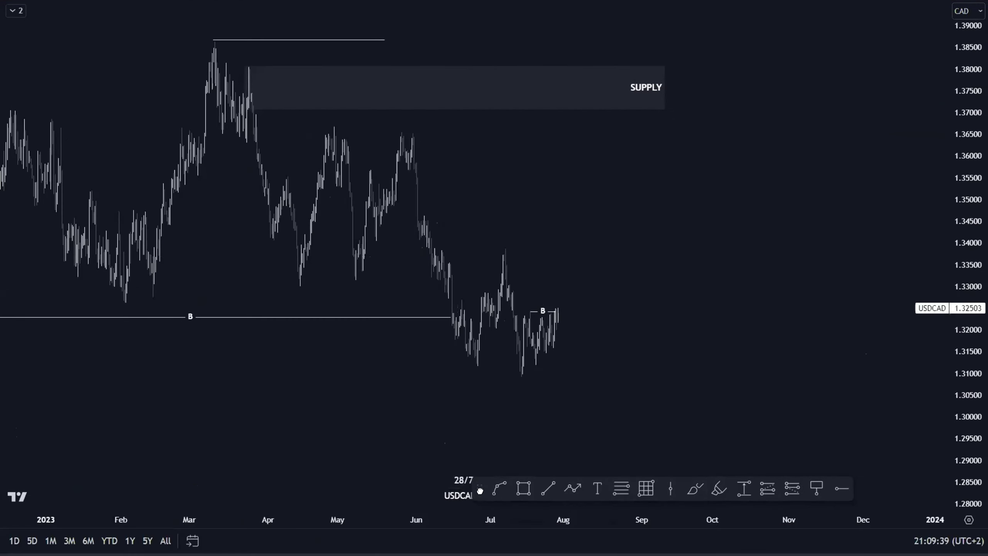
{"action": "left_click_drag", "start_coordinate": [480, 505], "coordinate": [539, 555]}
{"action": "scroll", "coordinate": [657, 324], "scroll_direction": "up", "scroll_amount": 3}
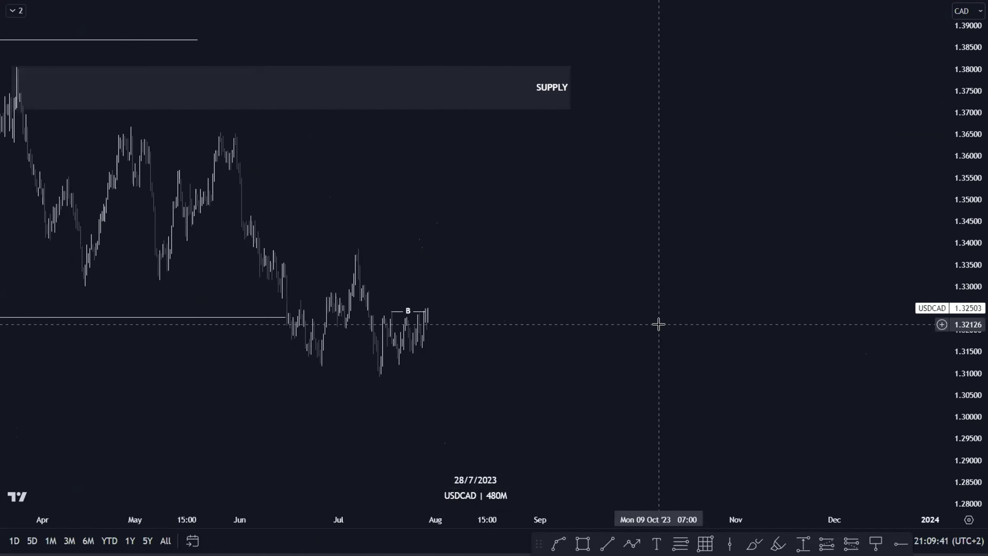
{"action": "scroll", "coordinate": [657, 324], "scroll_direction": "down", "scroll_amount": 4}
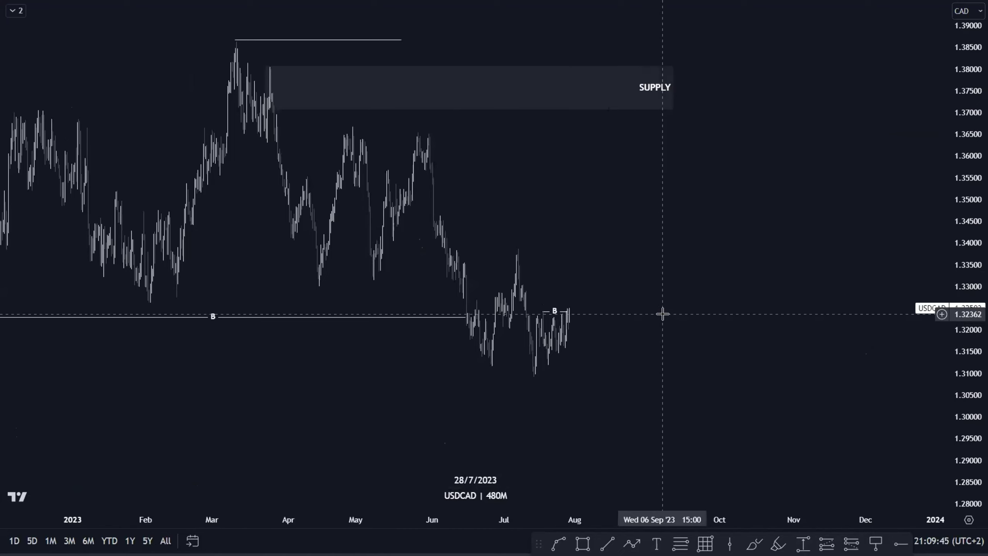
Switch the USDCAD chart from the 8-hour interval to the daily interval.
{"action": "type", "text": "D"}
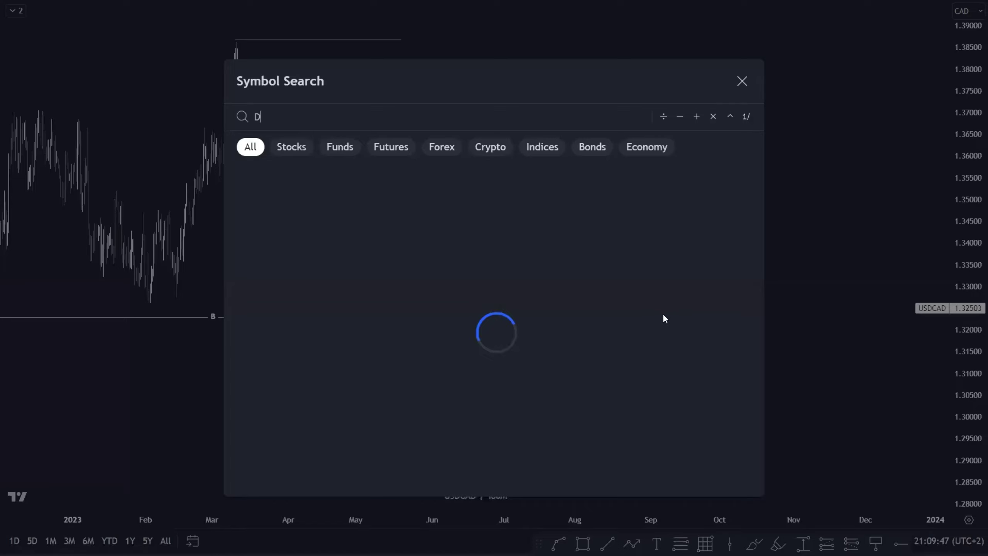
{"action": "left_click", "coordinate": [741, 78]}
{"action": "type", "text": "1"}
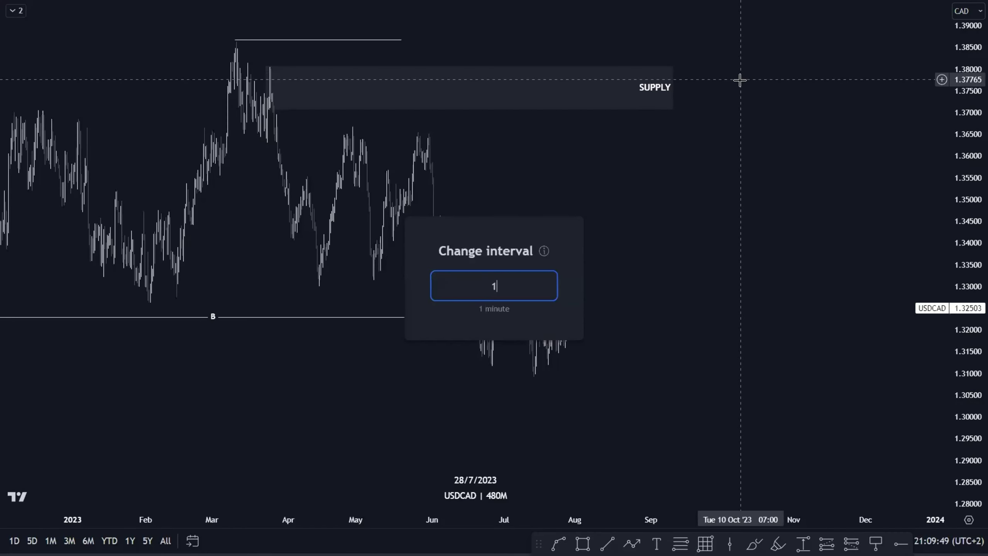
{"action": "type", "text": "0"}
{"action": "key", "text": "Return"}
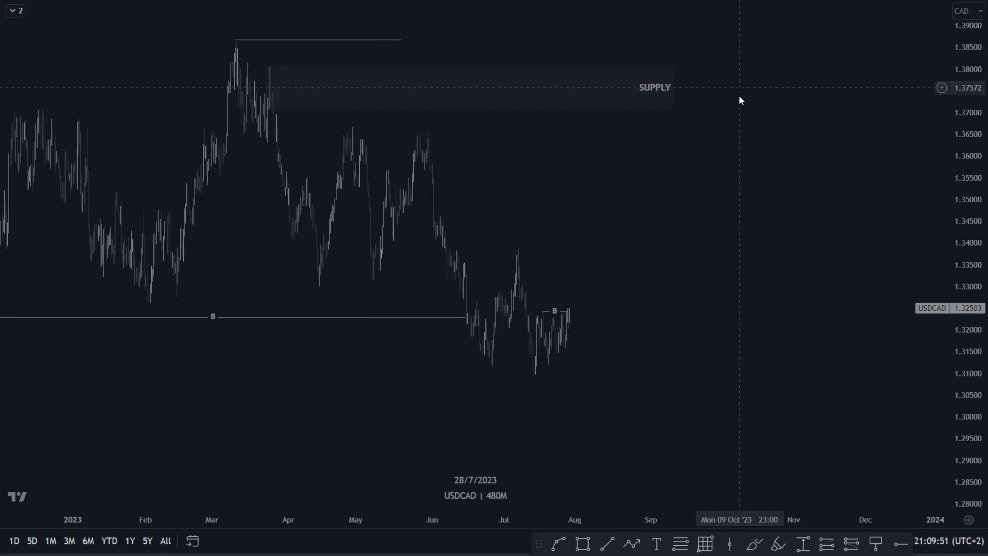
Extend the end of the SUPPLY zone forward in time to about early December 2023.
{"action": "scroll", "coordinate": [635, 357], "scroll_direction": "up", "scroll_amount": 5}
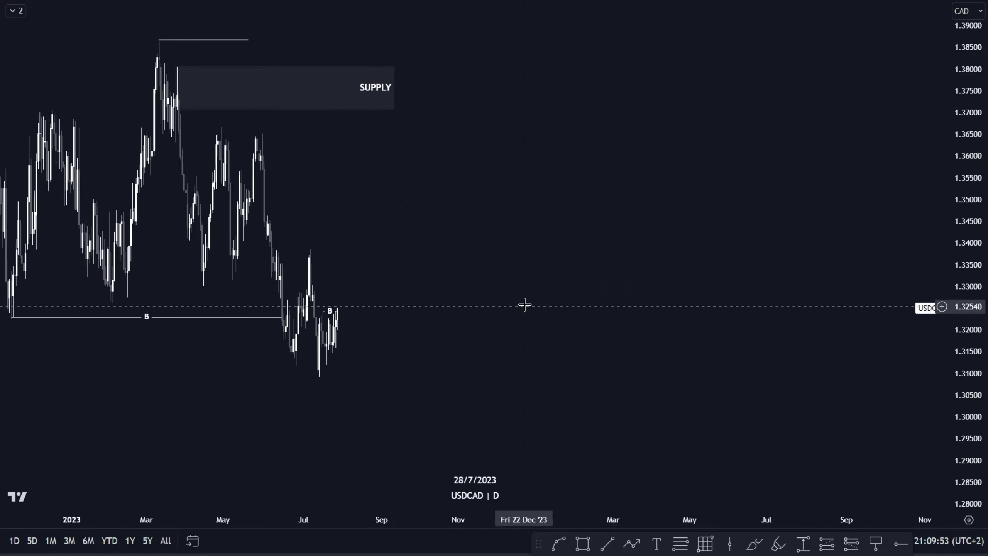
{"action": "scroll", "coordinate": [484, 312], "scroll_direction": "left", "scroll_amount": 10}
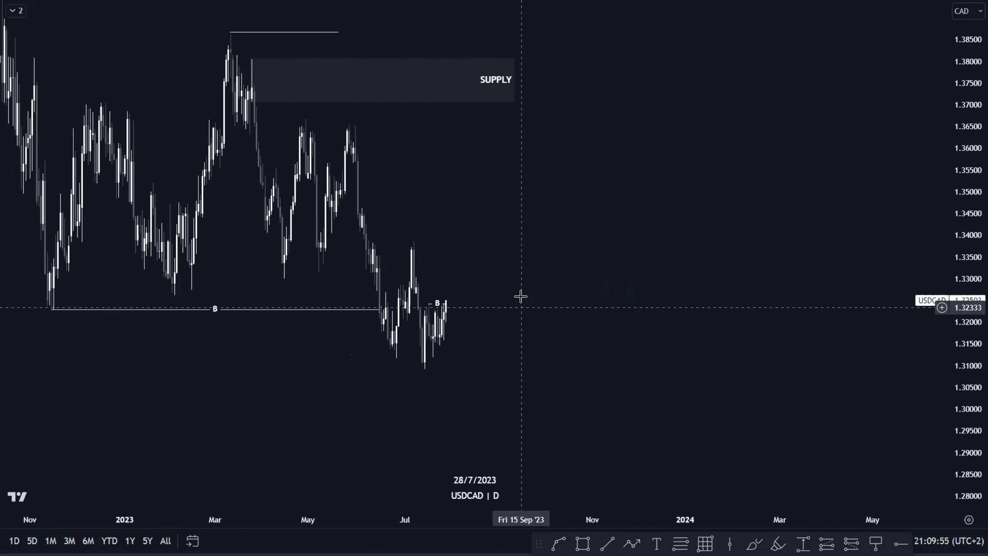
{"action": "scroll", "coordinate": [644, 298], "scroll_direction": "left", "scroll_amount": 3}
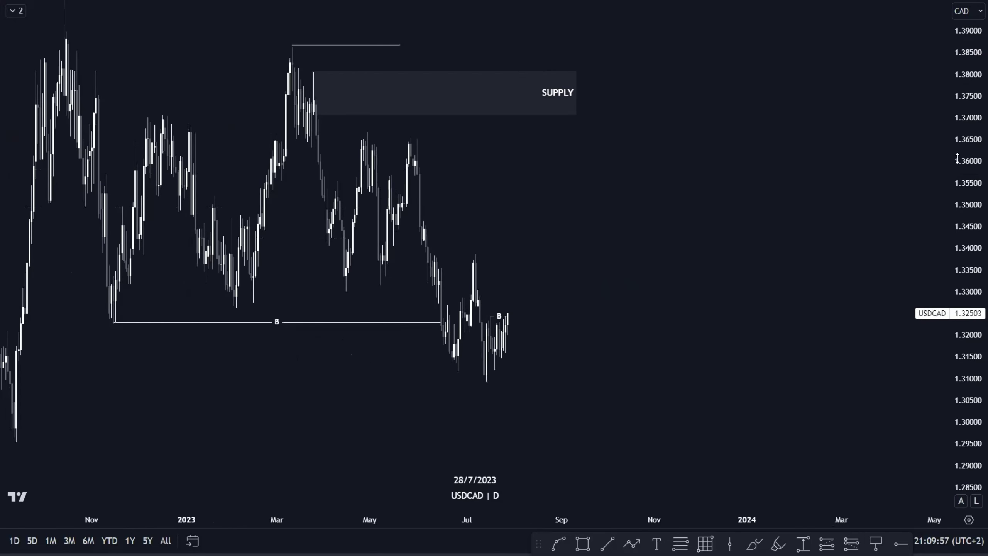
{"action": "left_click_drag", "start_coordinate": [937, 209], "coordinate": [924, 227]}
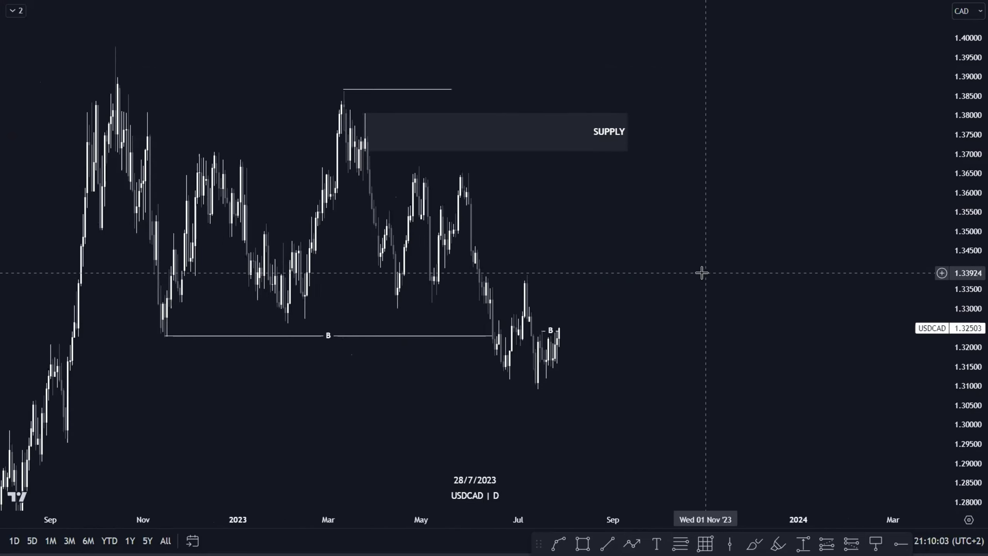
{"action": "scroll", "coordinate": [677, 278], "scroll_direction": "up", "scroll_amount": 1}
{"action": "left_click_drag", "start_coordinate": [599, 132], "coordinate": [707, 132]}
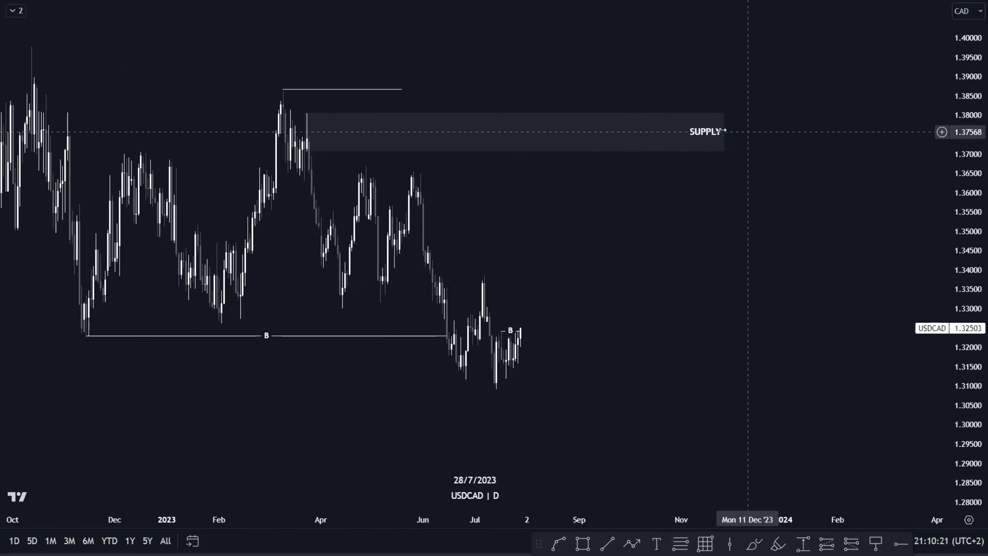
{"action": "left_click_drag", "start_coordinate": [726, 131], "coordinate": [734, 131]}
{"action": "left_click", "coordinate": [690, 232]}
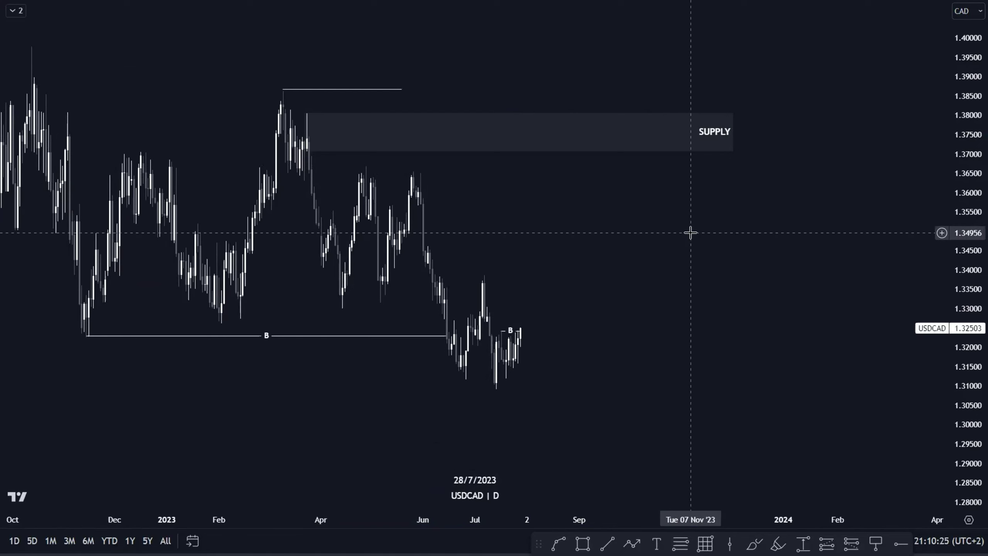
Switch the chart interval to 4 hours.
{"action": "type", "text": "4H"}
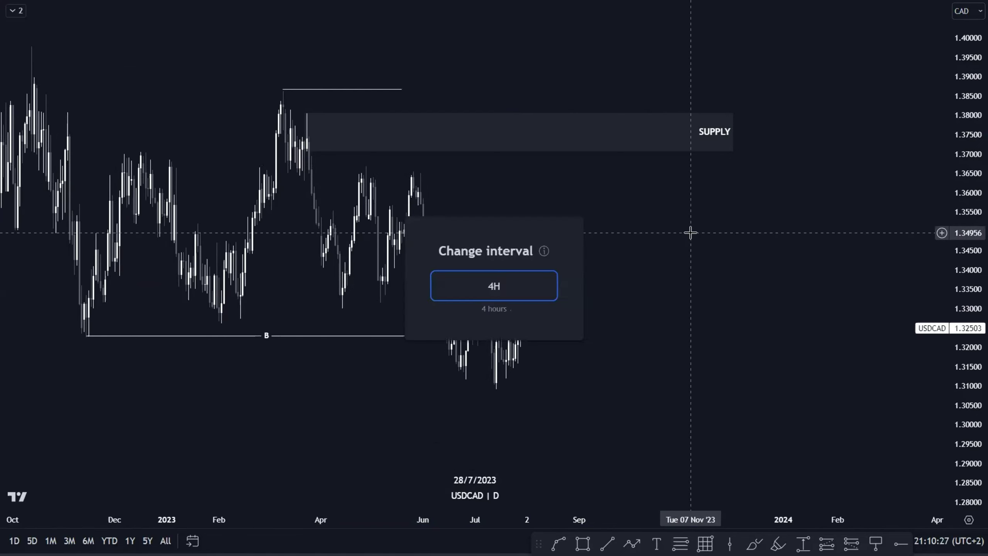
{"action": "key", "text": "Return"}
{"action": "scroll", "coordinate": [661, 276], "scroll_direction": "down", "scroll_amount": 2}
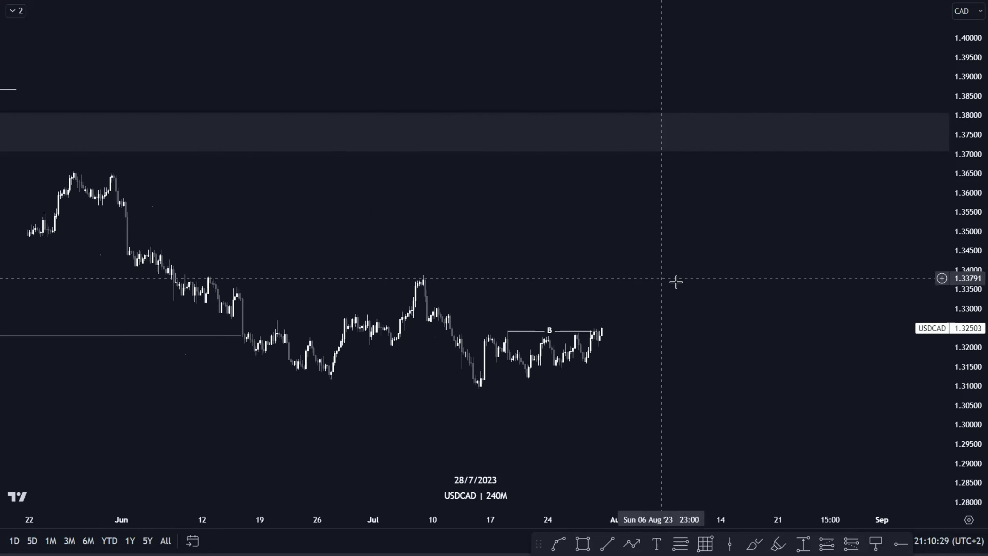
{"action": "left_click_drag", "start_coordinate": [964, 383], "coordinate": [964, 226]}
{"action": "left_click_drag", "start_coordinate": [746, 365], "coordinate": [712, 254]}
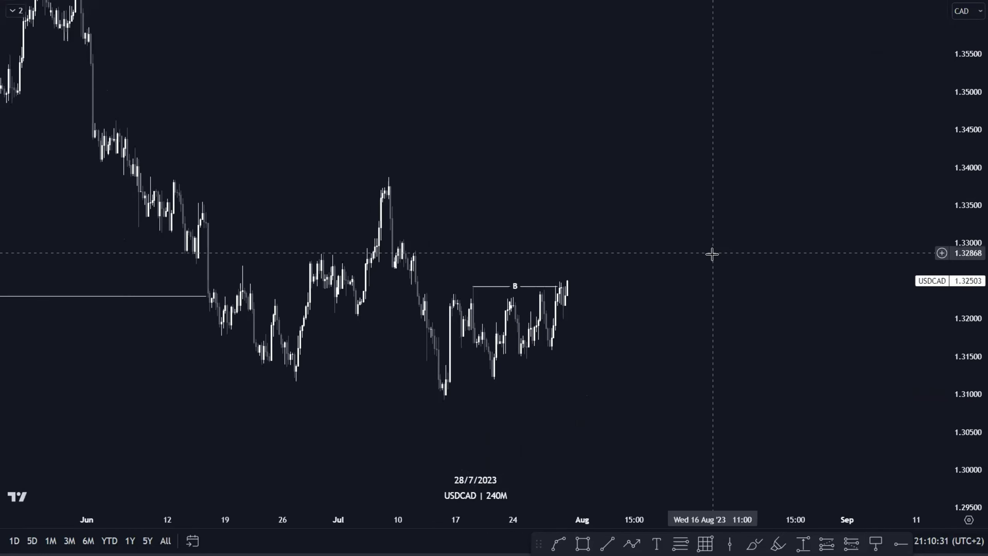
{"action": "scroll", "coordinate": [661, 278], "scroll_direction": "up", "scroll_amount": 4}
{"action": "left_click_drag", "start_coordinate": [621, 298], "coordinate": [624, 291]}
{"action": "left_click_drag", "start_coordinate": [974, 371], "coordinate": [969, 286]}
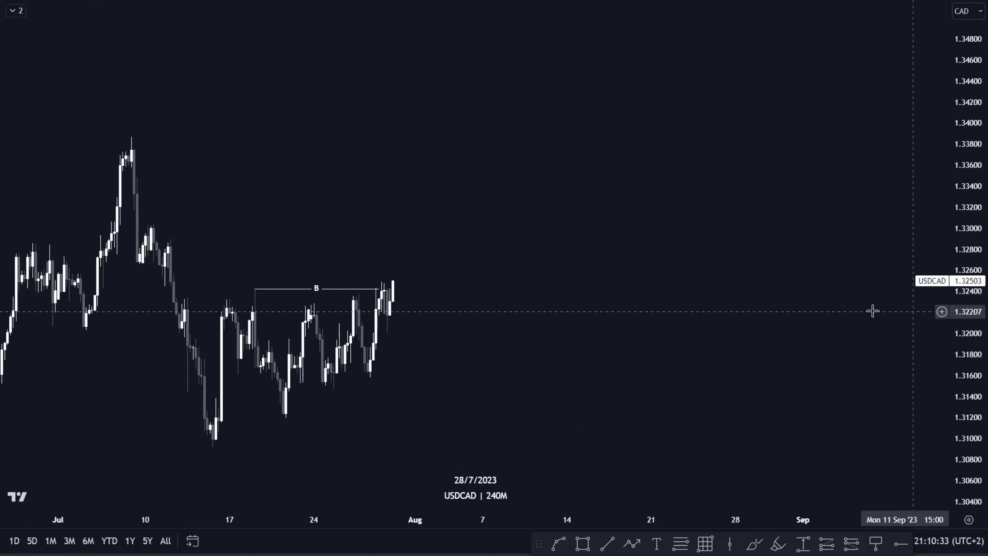
{"action": "scroll", "coordinate": [576, 300], "scroll_direction": "up", "scroll_amount": 2}
{"action": "left_click_drag", "start_coordinate": [481, 289], "coordinate": [665, 281]}
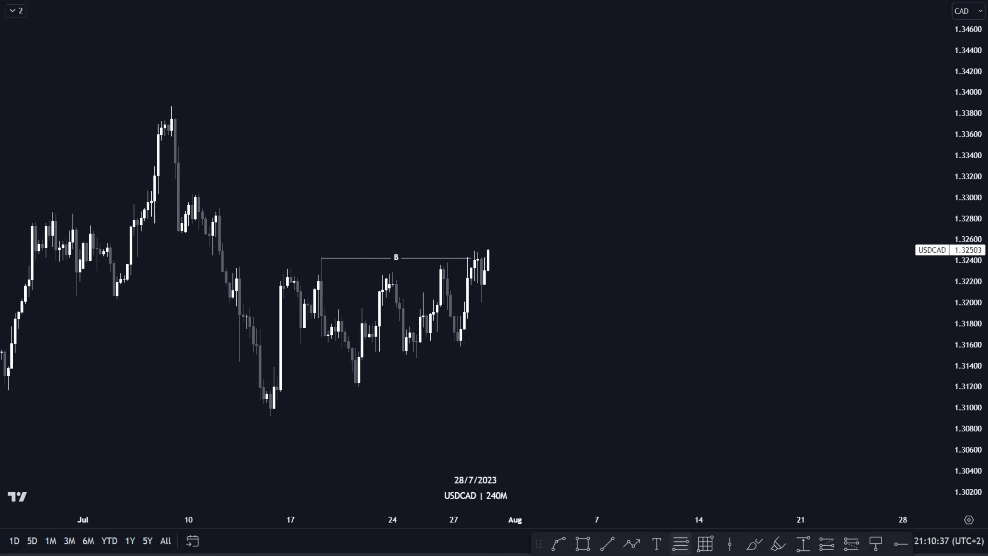
{"action": "left_click", "coordinate": [681, 543]}
{"action": "left_click", "coordinate": [267, 416]}
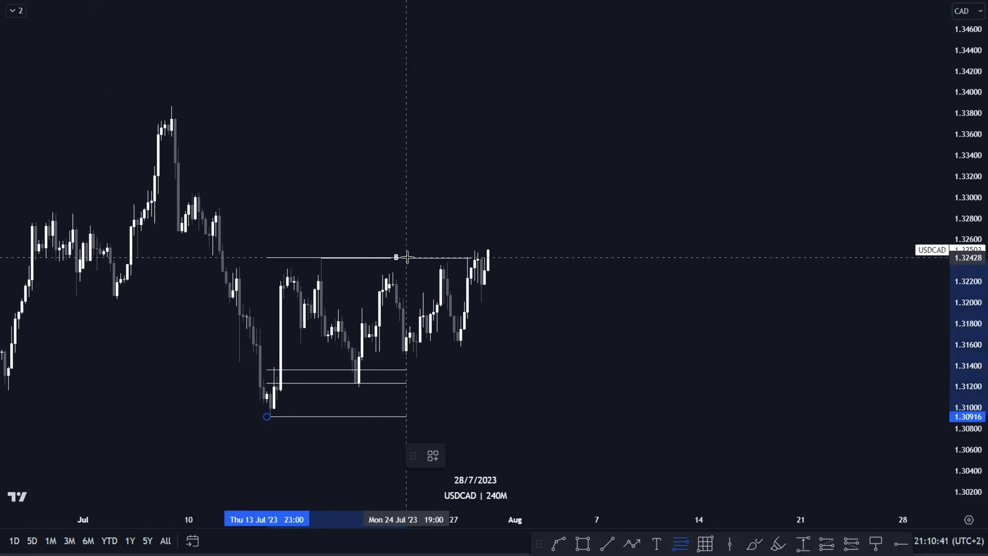
{"action": "key", "text": "Escape"}
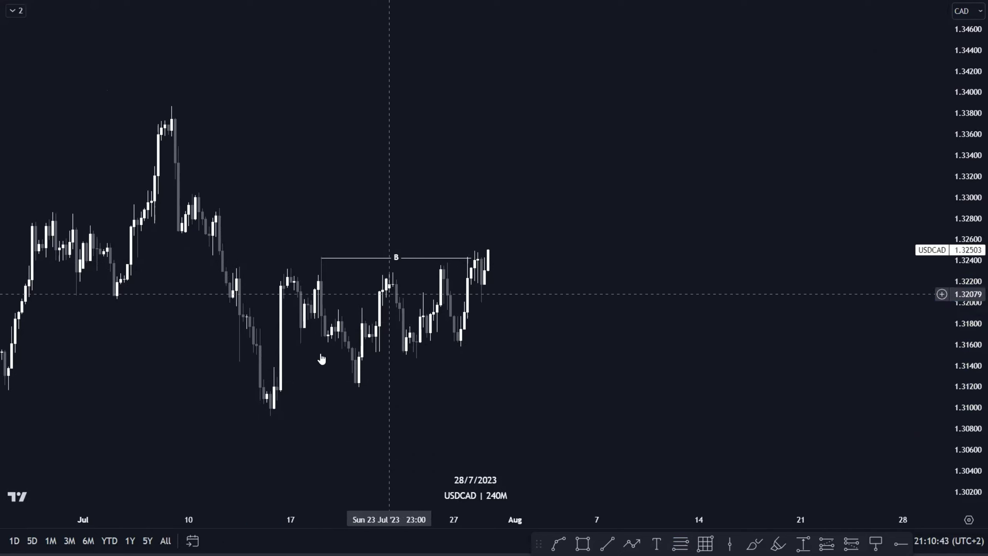
Draw a rectangle zone at the mid-July low from about 1.3107 to 1.3130 and extend it to about 24 July.
{"action": "left_click", "coordinate": [582, 543]}
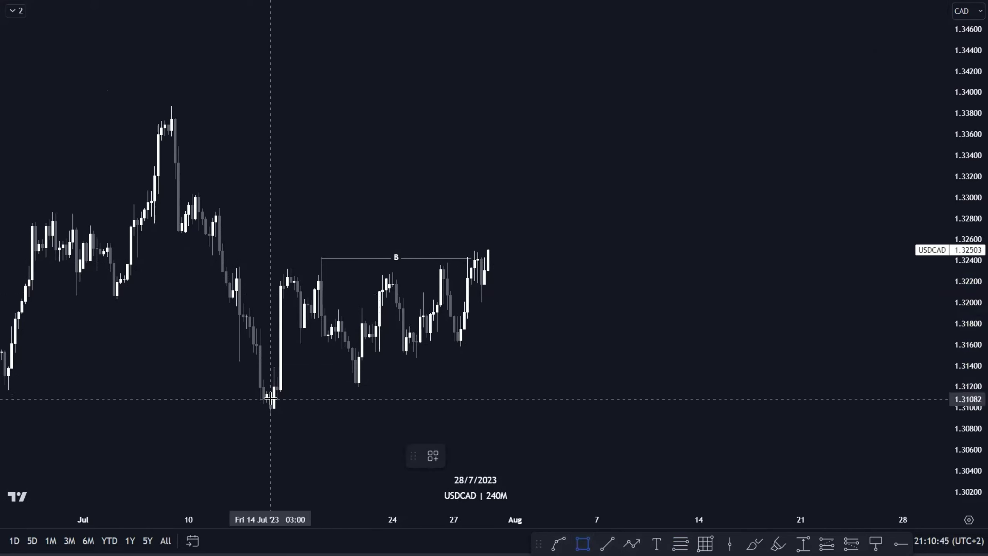
{"action": "left_click", "coordinate": [270, 400]}
{"action": "left_click", "coordinate": [294, 375]}
{"action": "left_click_drag", "start_coordinate": [294, 388], "coordinate": [403, 388]}
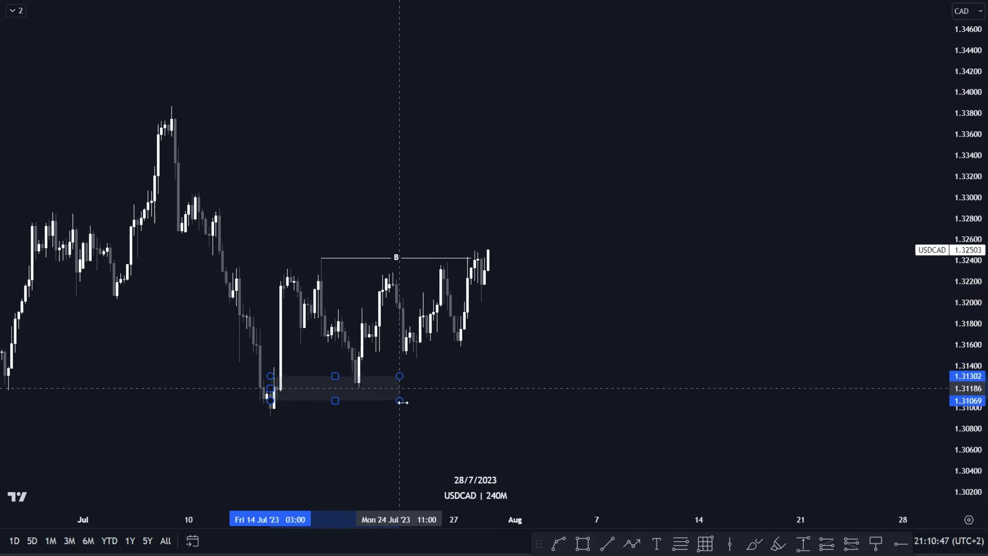
{"action": "left_click", "coordinate": [467, 404]}
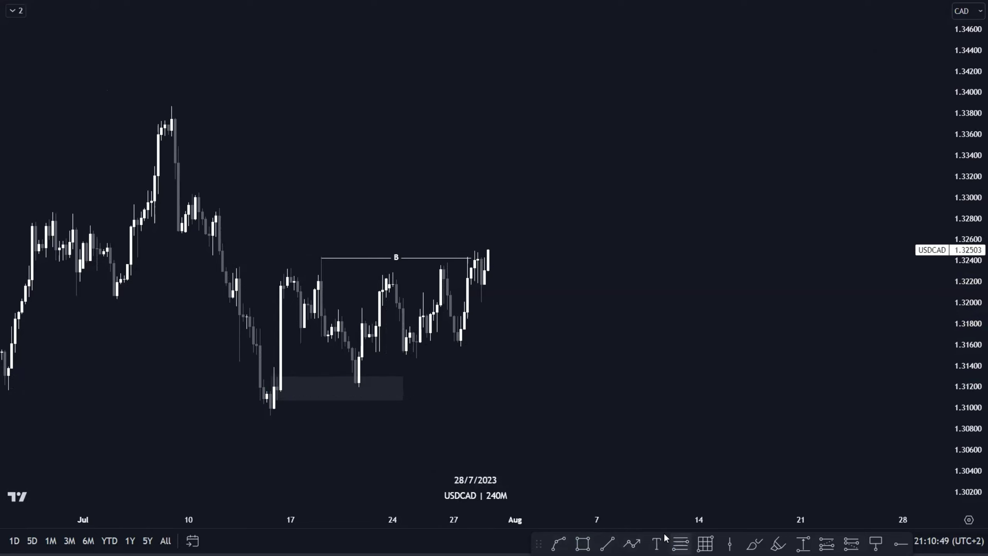
Draw a Fibonacci retracement from the 20 July low at about 1.3119 up to the following highs near 1.3228.
{"action": "left_click", "coordinate": [678, 542]}
{"action": "left_click", "coordinate": [352, 388]}
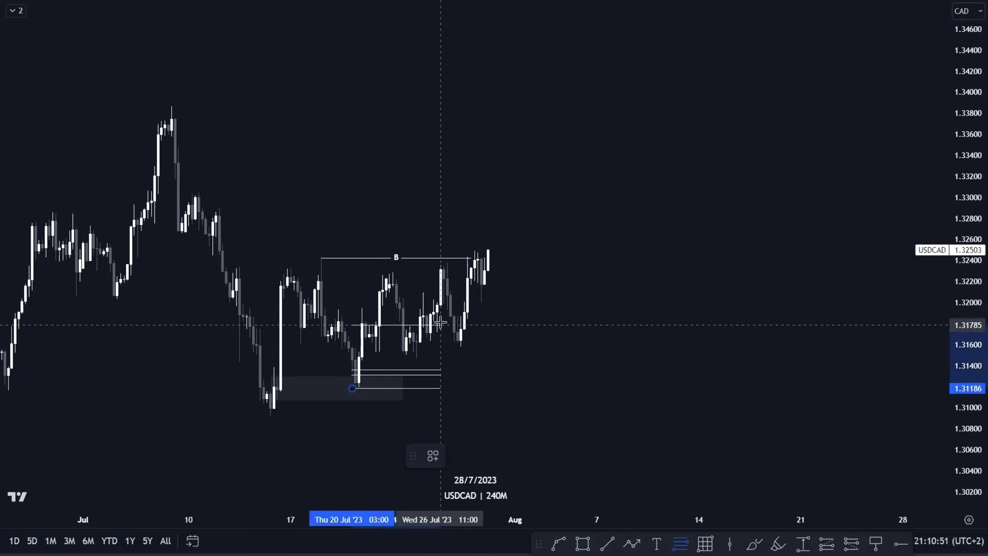
{"action": "left_click", "coordinate": [434, 273]}
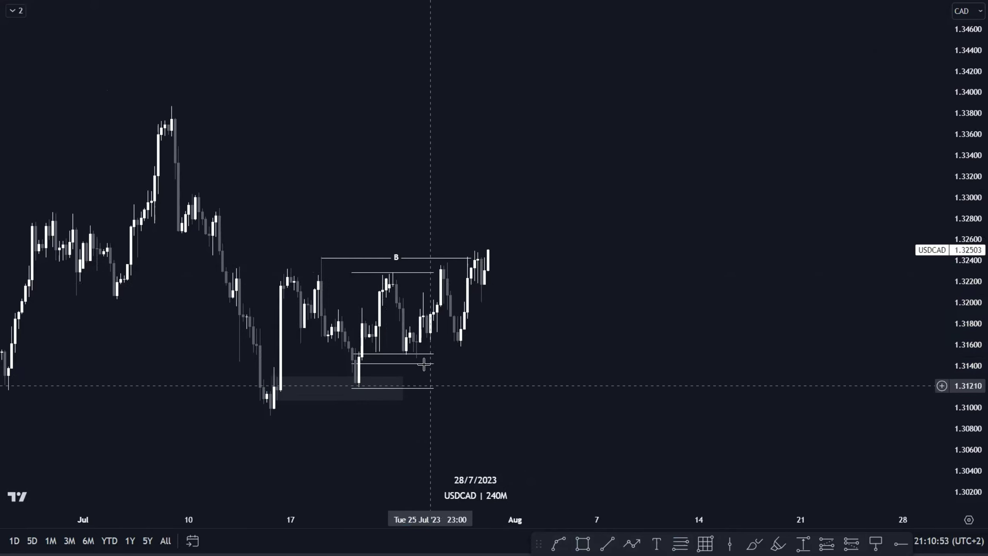
Delete the Fibonacci retracement and the rectangle zone at the mid-July low.
{"action": "left_click", "coordinate": [426, 389]}
{"action": "left_click", "coordinate": [575, 458]}
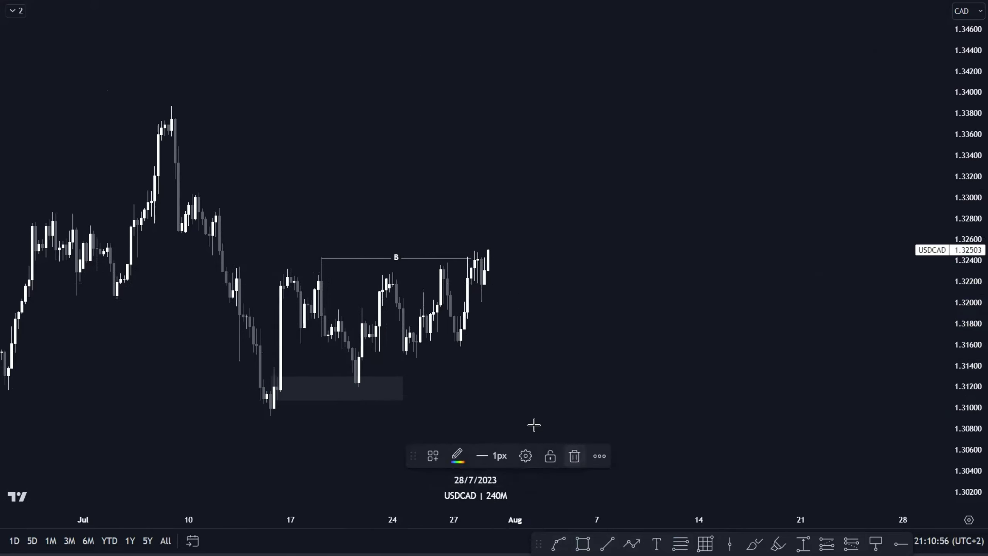
{"action": "left_click", "coordinate": [403, 402]}
{"action": "left_click", "coordinate": [622, 456]}
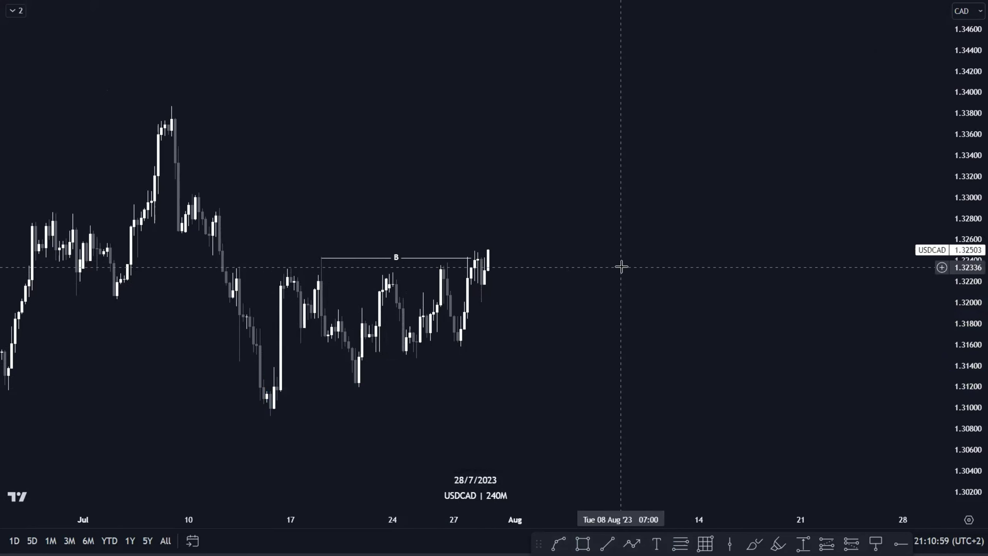
Nudge the short B break line up slightly so it meets the wick of the 18 July swing high.
{"action": "scroll", "coordinate": [621, 267], "scroll_direction": "up", "scroll_amount": 2}
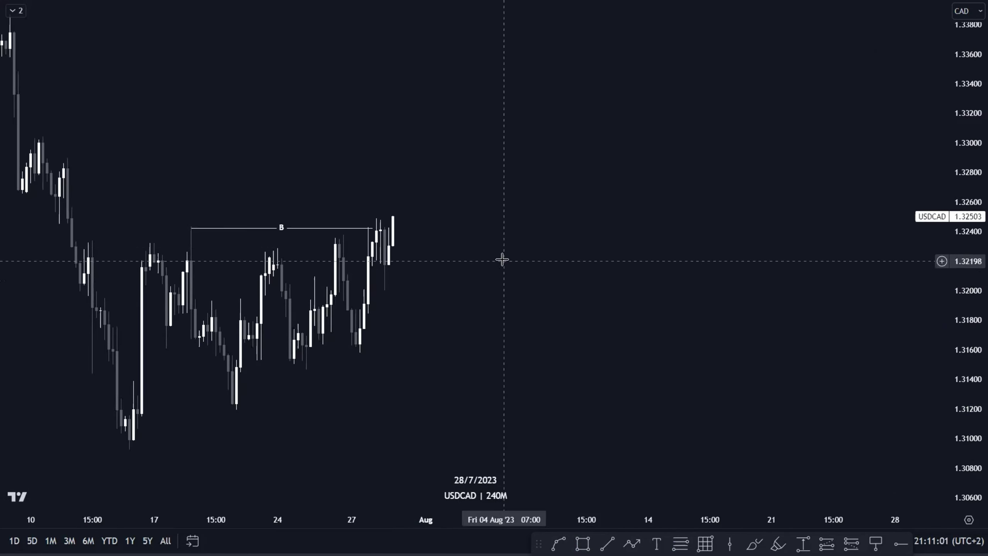
{"action": "left_click", "coordinate": [247, 232]}
{"action": "left_click", "coordinate": [462, 364]}
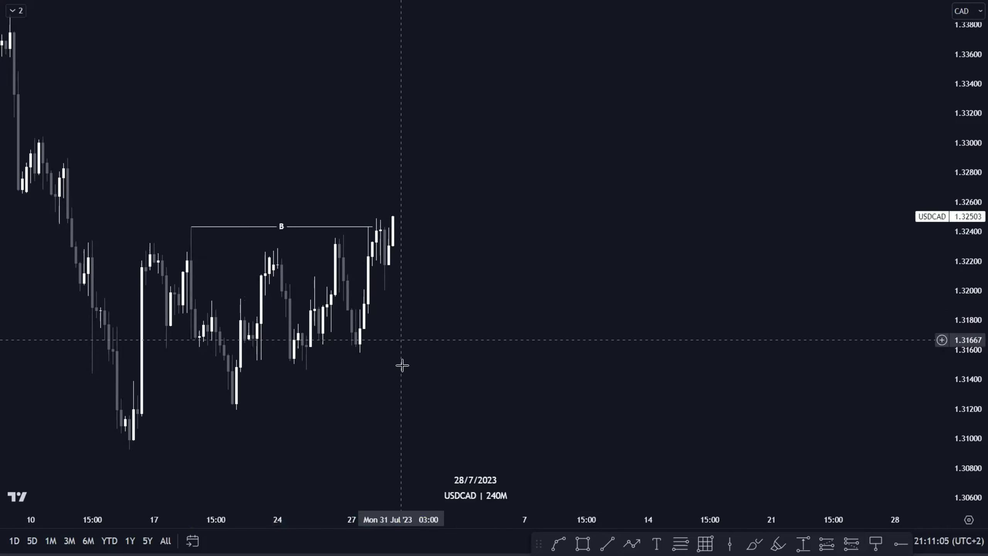
Switch the chart interval to 3 hours.
{"action": "scroll", "coordinate": [449, 286], "scroll_direction": "up", "scroll_amount": 2}
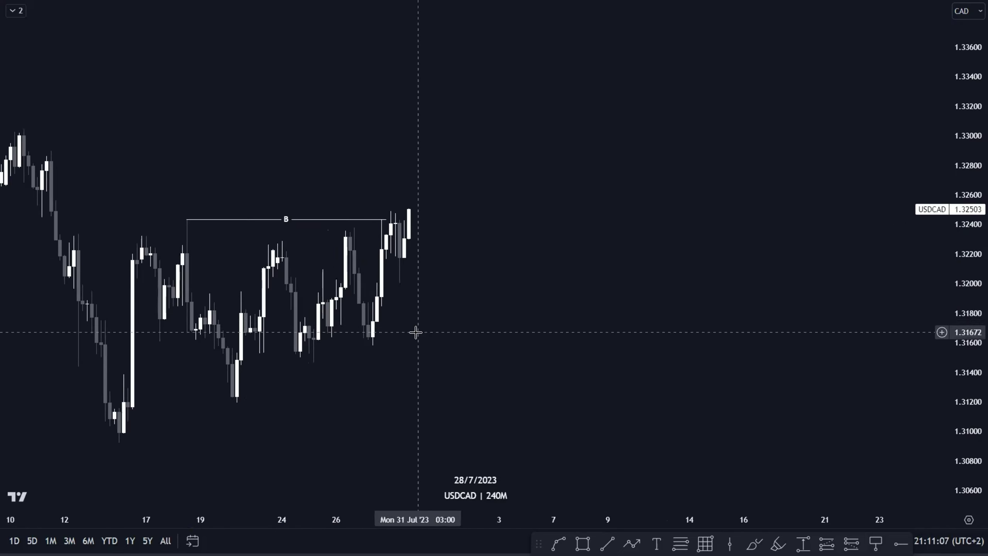
{"action": "key", "text": "3"}
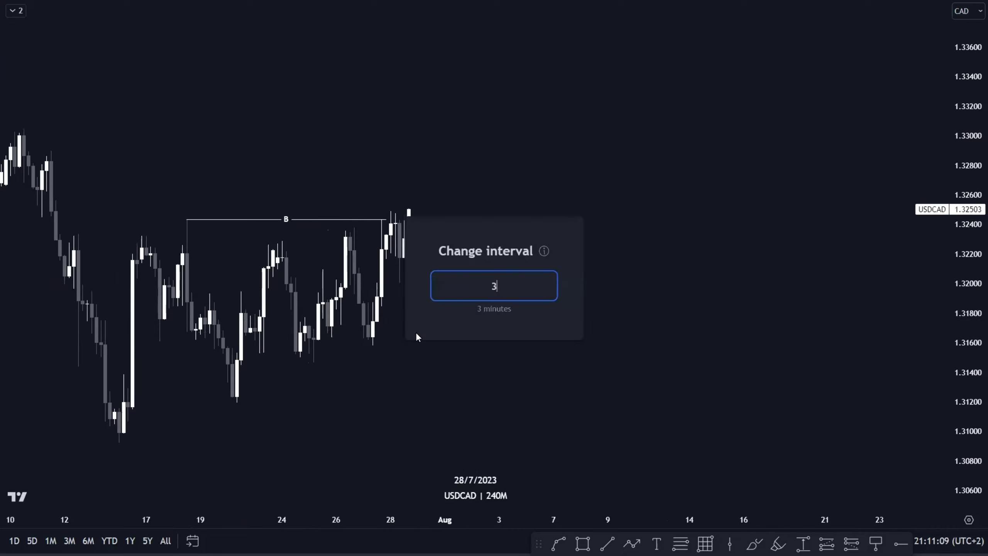
{"action": "key", "text": "Return"}
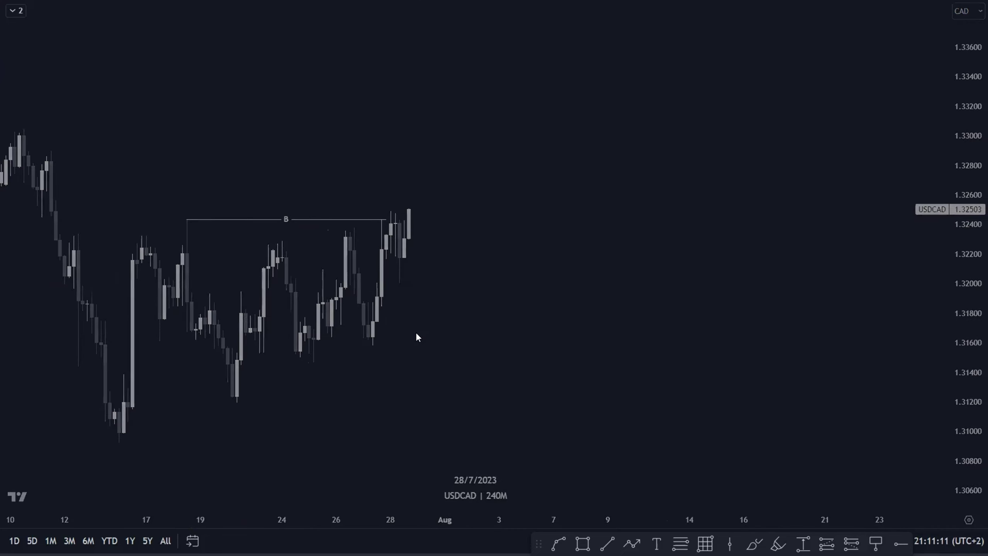
{"action": "scroll", "coordinate": [414, 302], "scroll_direction": "down", "scroll_amount": 1}
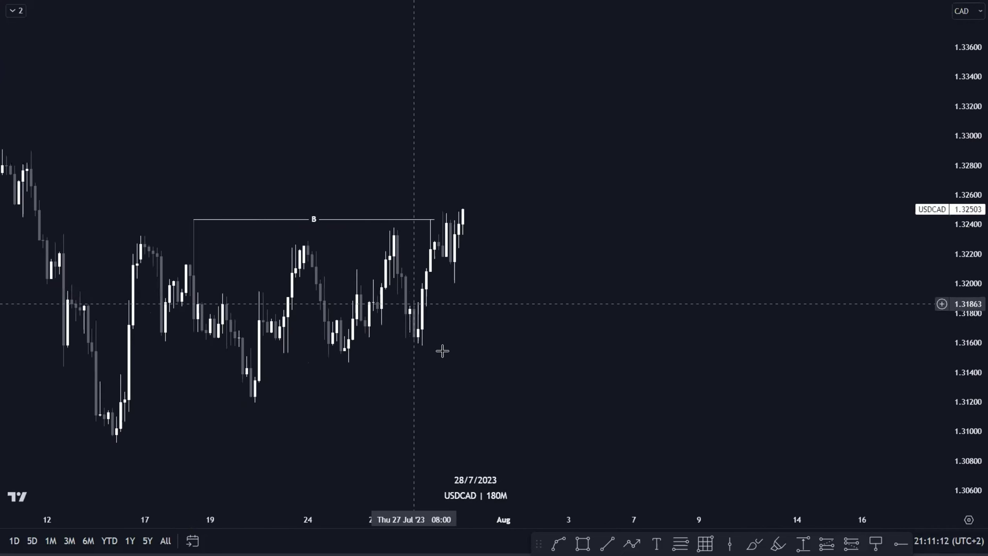
Draw a rectangle zone from the 20 July low, spanning about 1.3119 to 1.3137 and reaching to about 6 August.
{"action": "left_click", "coordinate": [582, 544]}
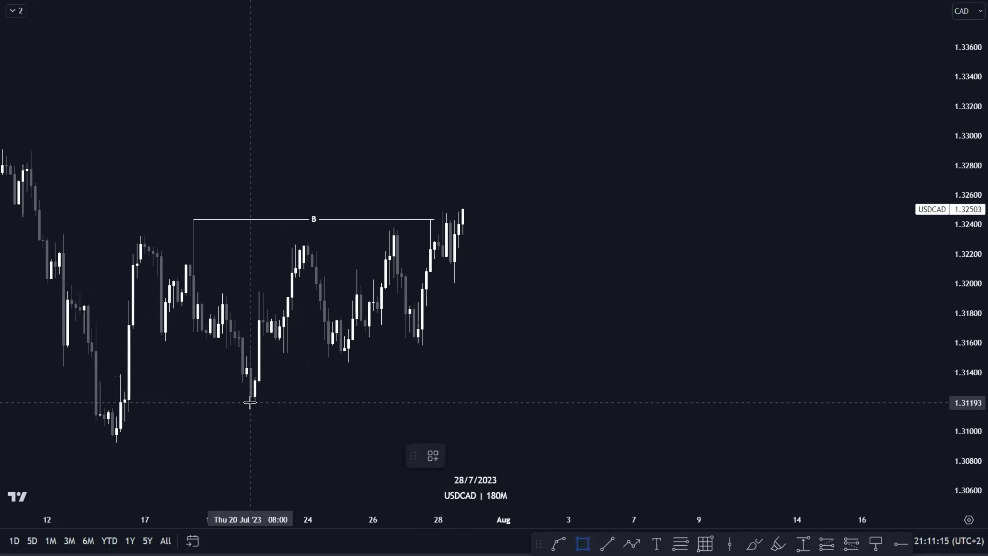
{"action": "mouse_move", "coordinate": [251, 402]}
{"action": "left_mouse_down"}
{"action": "mouse_move", "coordinate": [284, 375]}
{"action": "mouse_move", "coordinate": [629, 390]}
{"action": "left_mouse_up"}
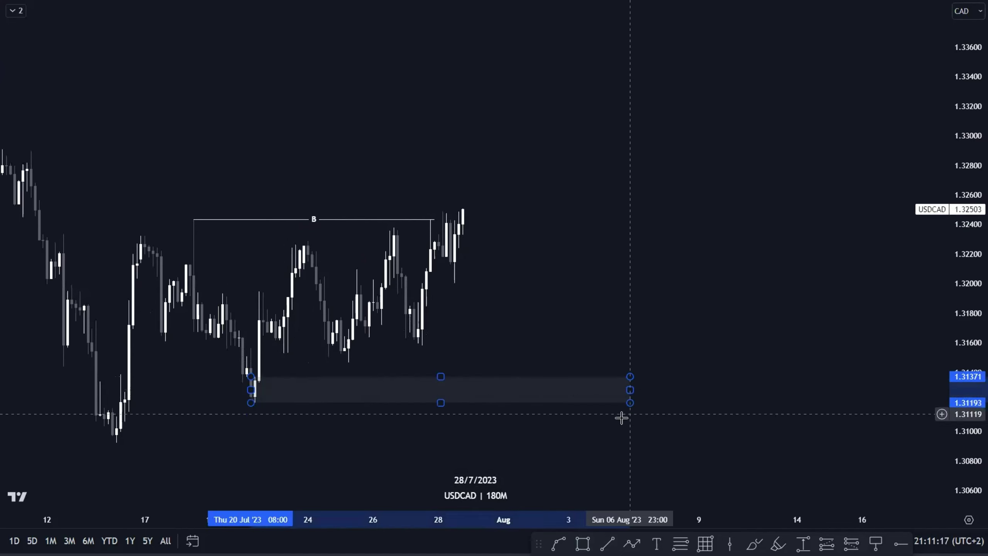
Label the rectangle zone at the 20 July low as DEMAND.
{"action": "left_click", "coordinate": [449, 456]}
{"action": "left_click", "coordinate": [455, 479]}
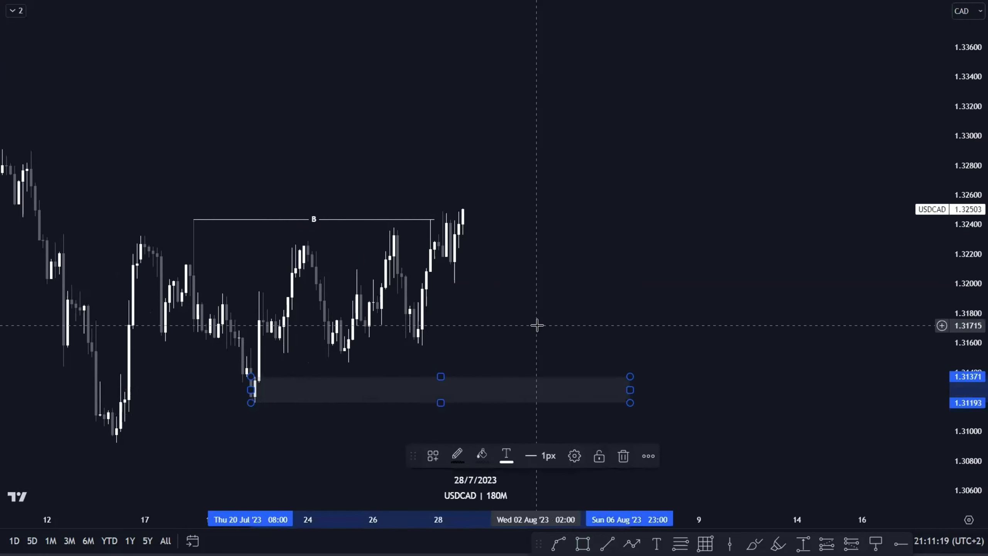
{"action": "left_click", "coordinate": [606, 453]}
{"action": "scroll", "coordinate": [627, 324], "scroll_direction": "down", "scroll_amount": 2}
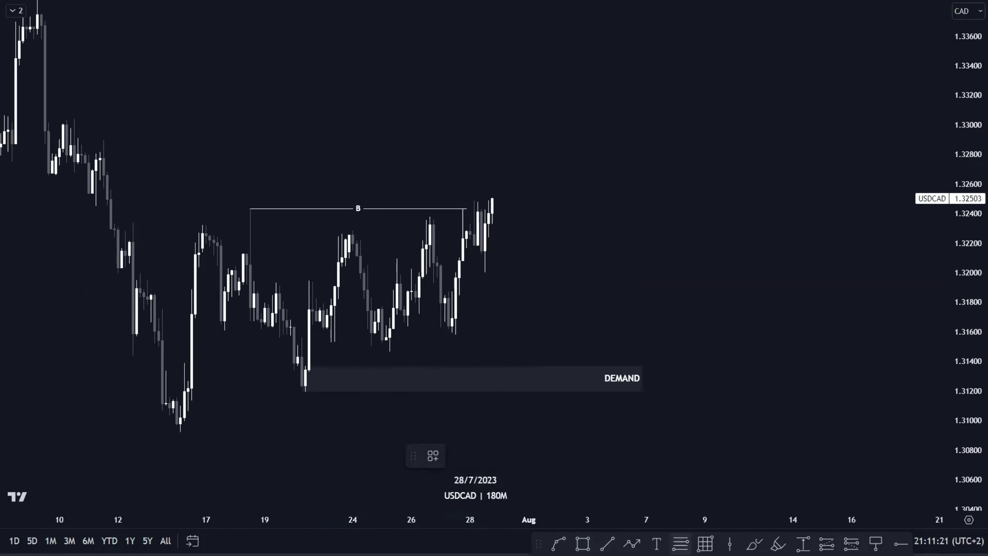
Try a Fibonacci retracement from the 20 July low at about 1.3119 up to about 1.3282 on 8 August, and delete it.
{"action": "left_click", "coordinate": [301, 392]}
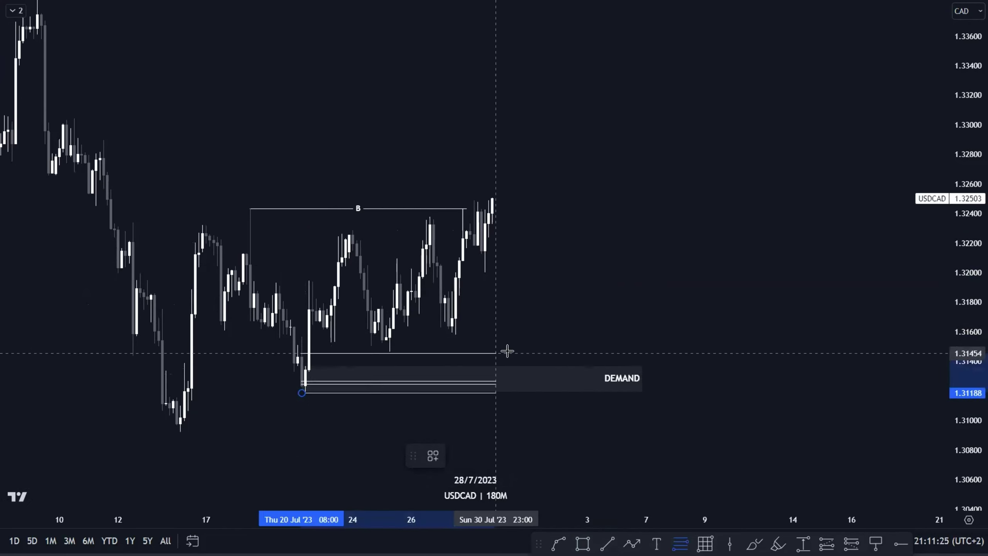
{"action": "left_click", "coordinate": [687, 151]}
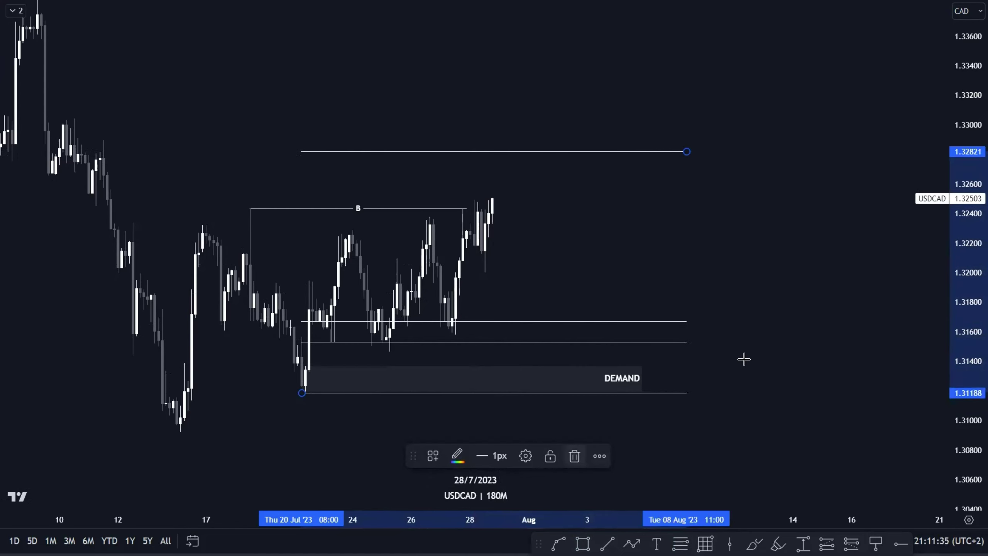
{"action": "key", "text": "Delete"}
Change the USDJPY chart interval to 1 day.
{"action": "scroll", "coordinate": [607, 428], "scroll_direction": "down", "scroll_amount": 1}
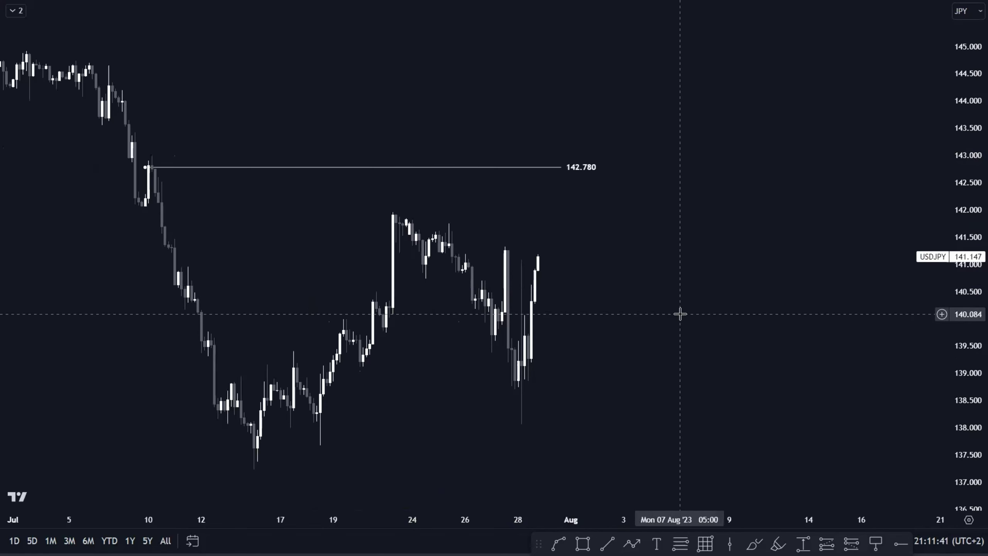
{"action": "scroll", "coordinate": [680, 314], "scroll_direction": "down", "scroll_amount": 1}
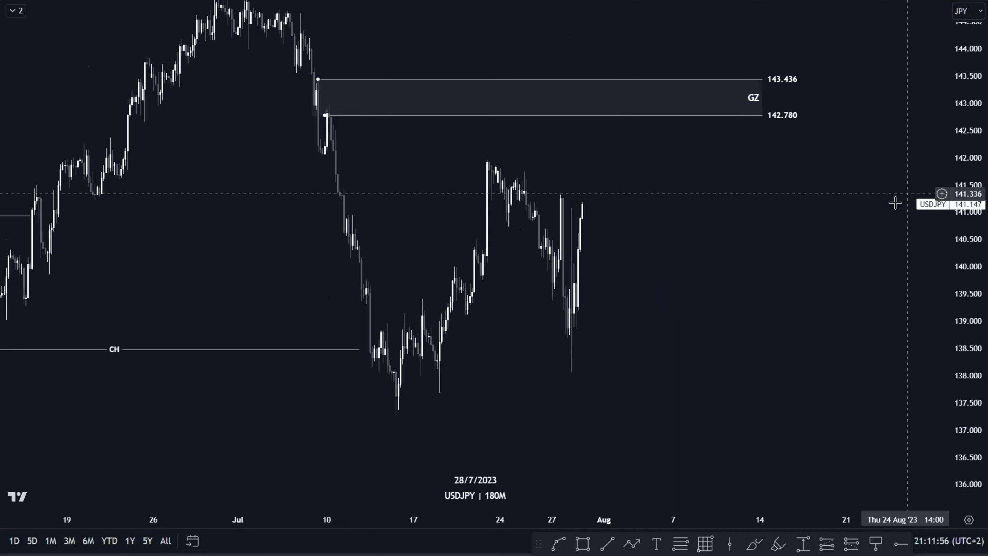
{"action": "scroll", "coordinate": [893, 203], "scroll_direction": "down", "scroll_amount": 3}
{"action": "left_click_drag", "start_coordinate": [959, 172], "coordinate": [958, 231]}
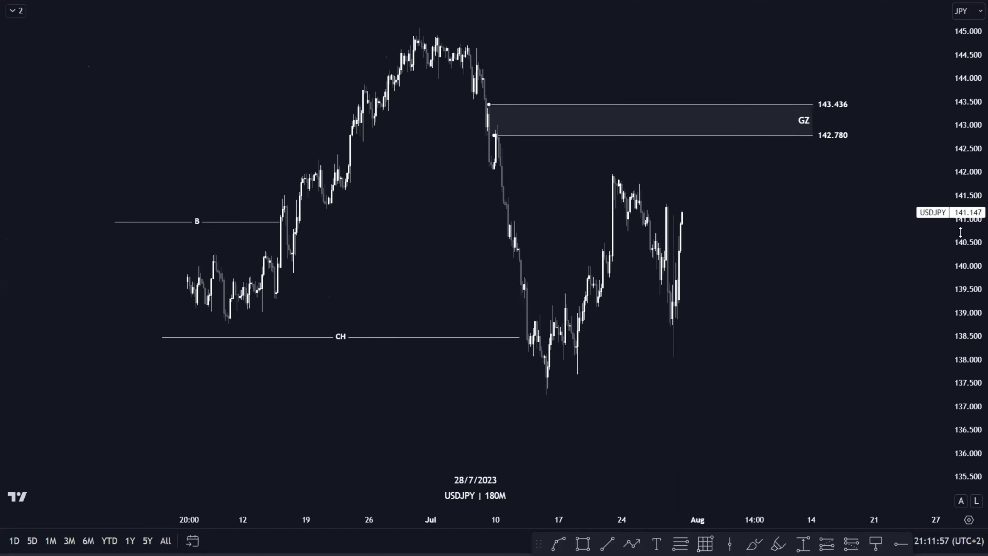
{"action": "type", "text": "1D"}
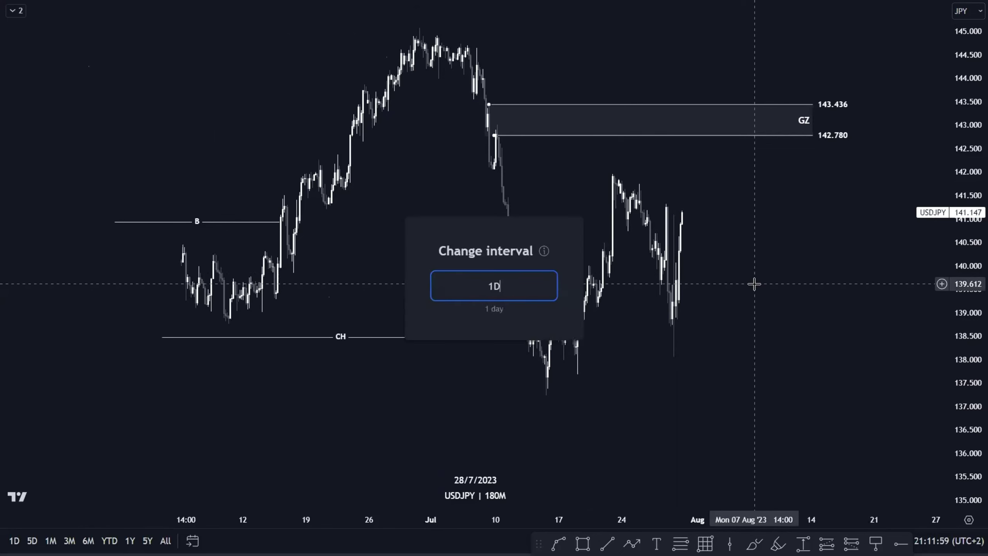
{"action": "key", "text": "Return"}
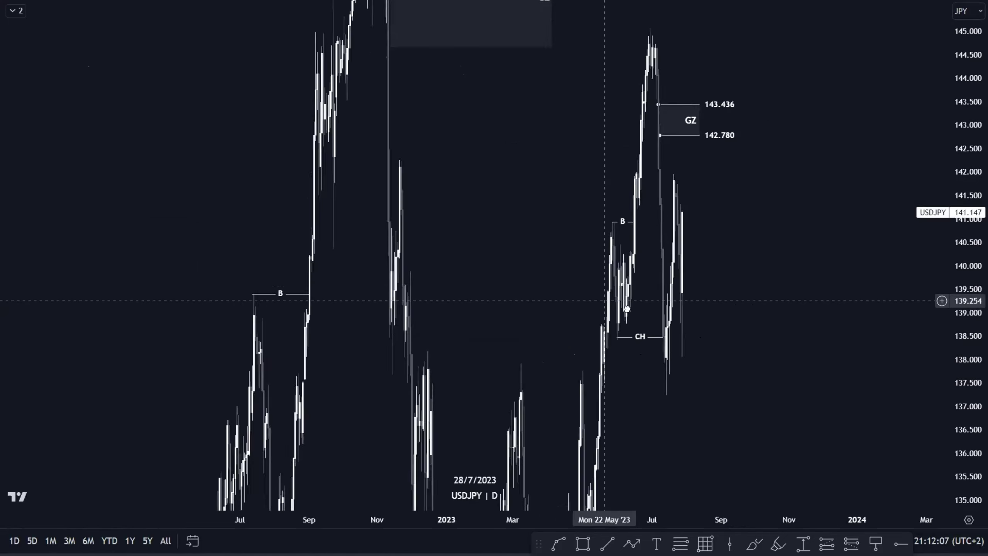
Extend the GZ zone between 142.780 and 143.436 forward to about 18 August.
{"action": "left_click_drag", "start_coordinate": [605, 302], "coordinate": [621, 307]}
{"action": "left_click", "coordinate": [529, 482]}
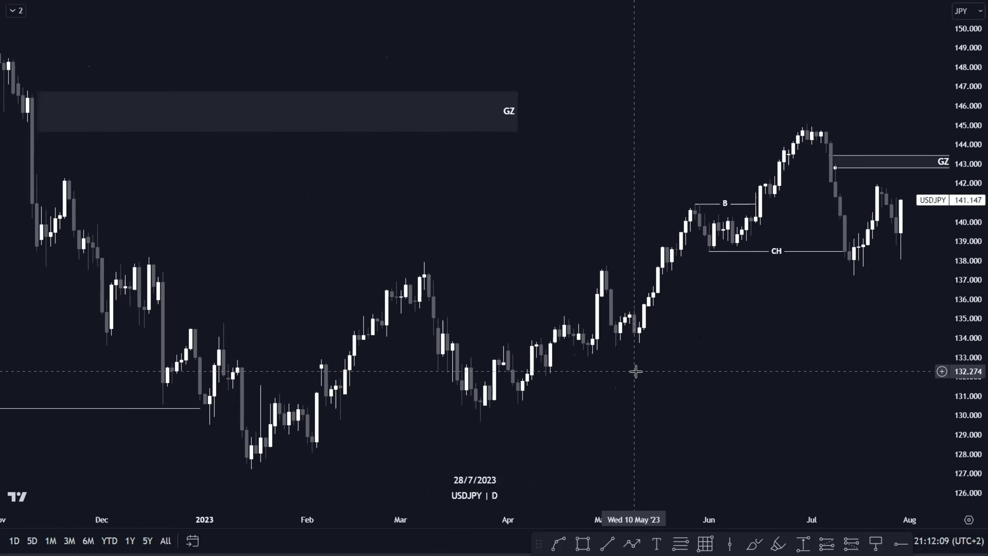
{"action": "scroll", "coordinate": [637, 371], "scroll_direction": "up", "scroll_amount": 3}
{"action": "left_click_drag", "start_coordinate": [724, 360], "coordinate": [416, 331]}
{"action": "left_click_drag", "start_coordinate": [973, 165], "coordinate": [973, 180]}
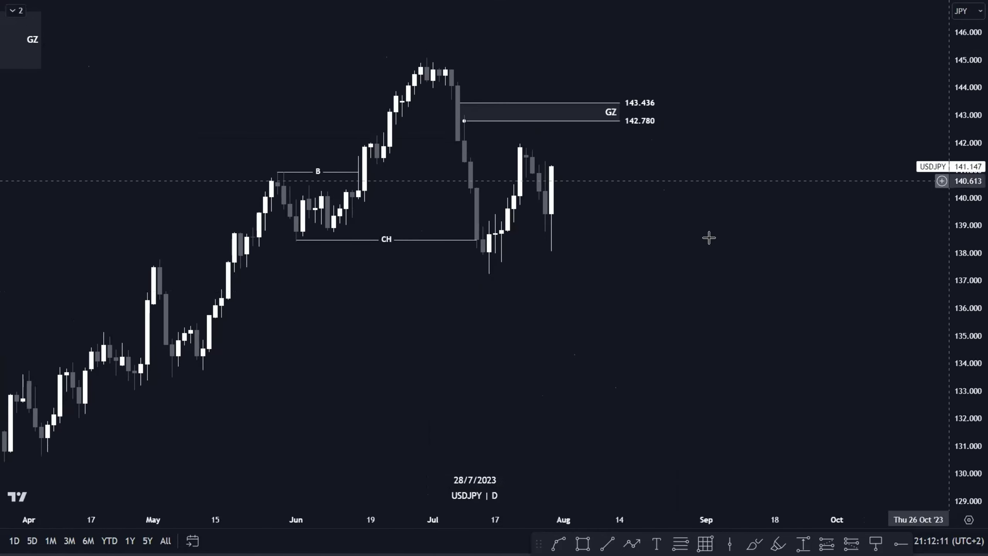
{"action": "scroll", "coordinate": [707, 238], "scroll_direction": "up", "scroll_amount": 1}
{"action": "left_click_drag", "start_coordinate": [518, 250], "coordinate": [524, 301]}
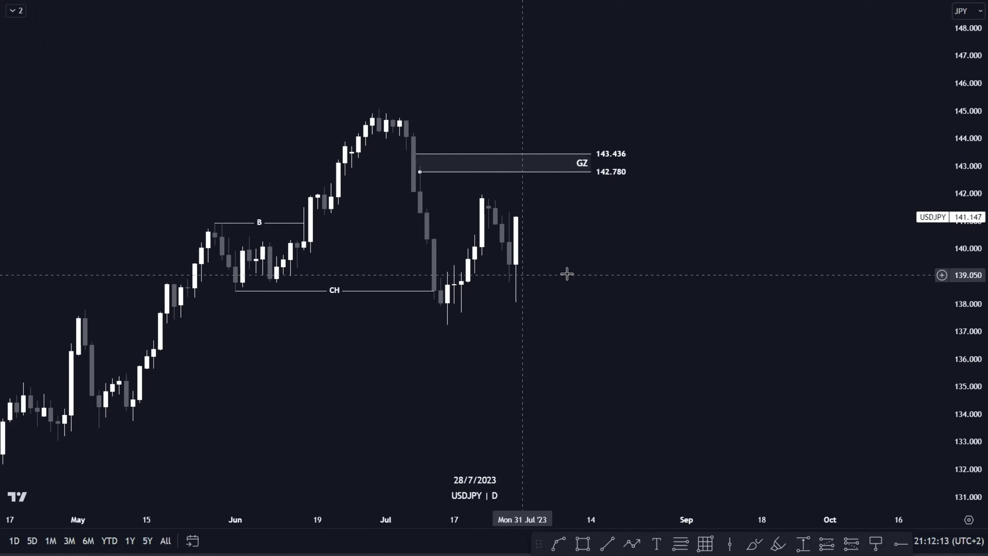
{"action": "left_click", "coordinate": [590, 162]}
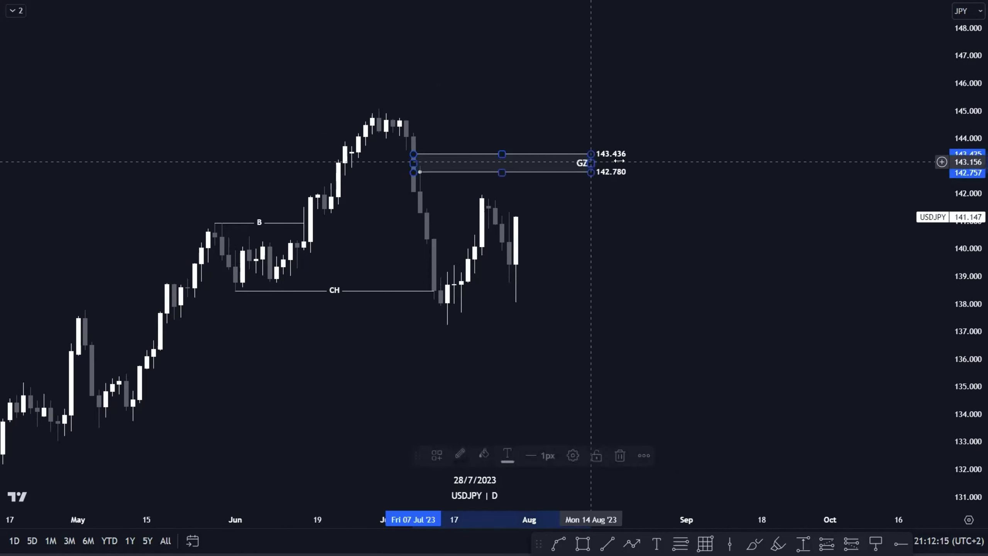
{"action": "left_click_drag", "start_coordinate": [590, 161], "coordinate": [617, 179]}
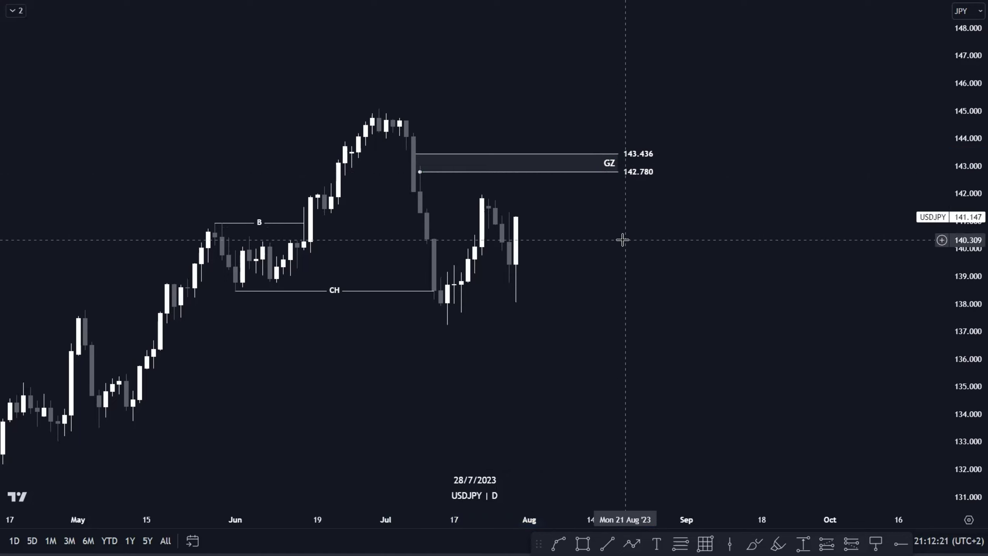
Change the USDJPY chart interval to 3 hours and fit the July swing in view.
{"action": "type", "text": "3H"}
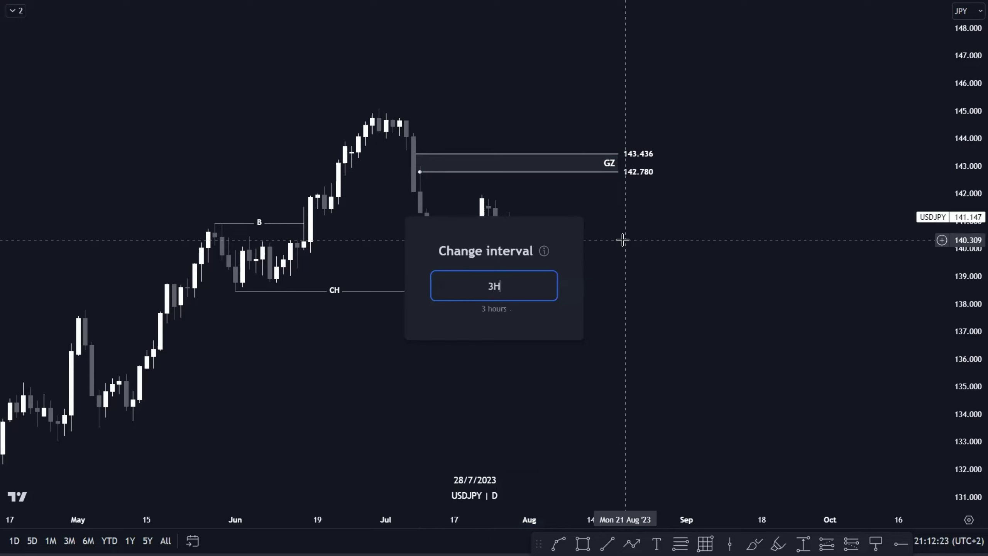
{"action": "key", "text": "Return"}
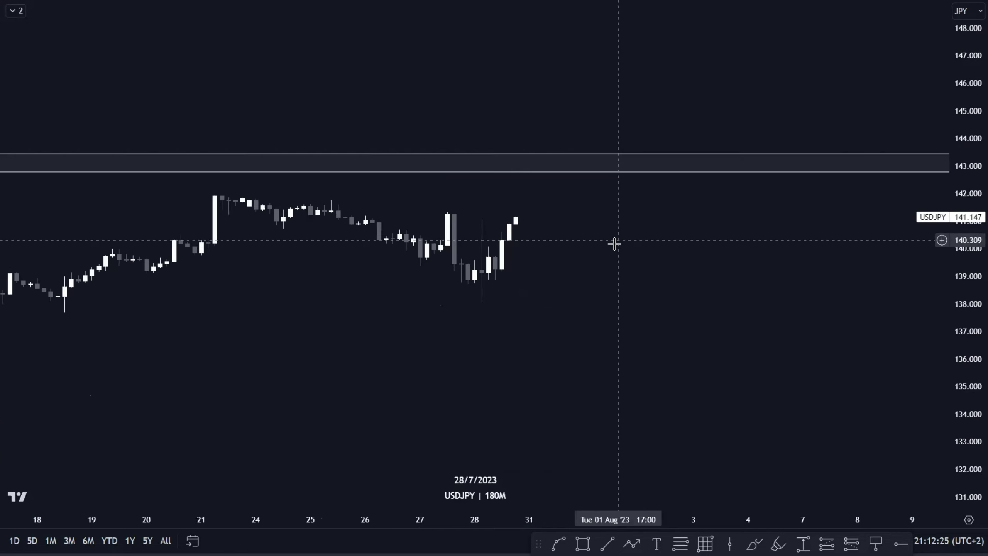
{"action": "scroll", "coordinate": [623, 247], "scroll_direction": "down", "scroll_amount": 5}
{"action": "left_click_drag", "start_coordinate": [704, 290], "coordinate": [544, 303]}
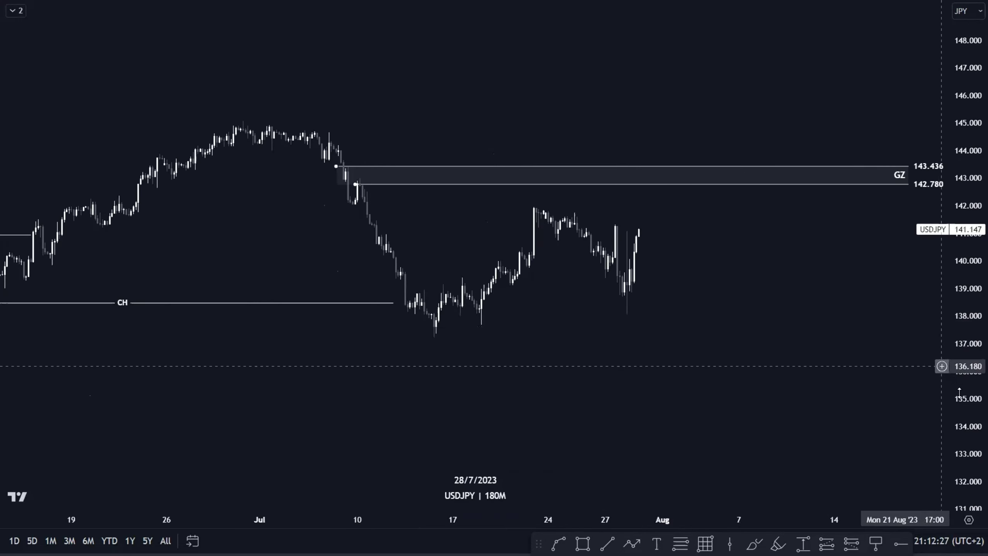
{"action": "left_click_drag", "start_coordinate": [959, 383], "coordinate": [961, 245]}
{"action": "scroll", "coordinate": [728, 314], "scroll_direction": "up", "scroll_amount": 2}
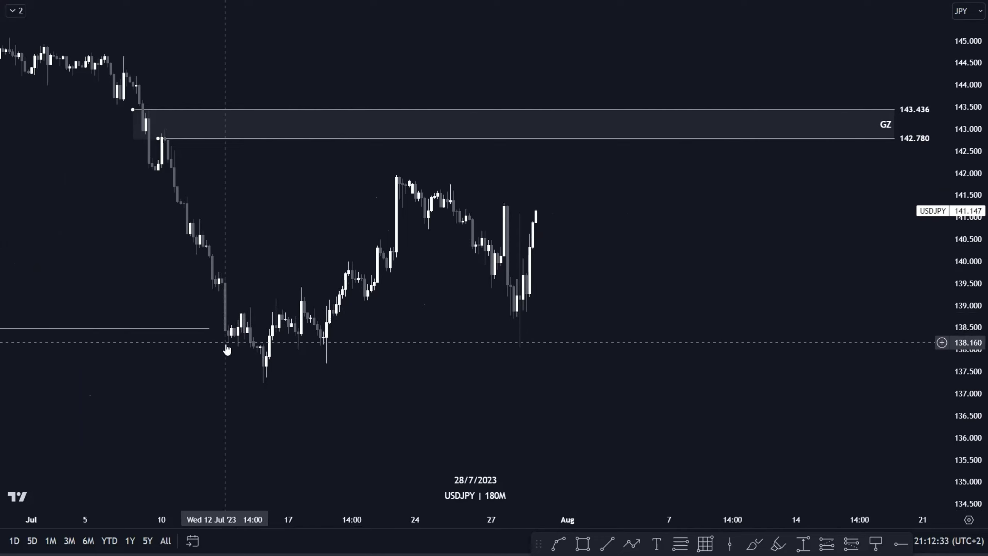
Draw a short horizontal line from the 17 July swing high at about 139.40 to about 19 July and label it B.
{"action": "scroll", "coordinate": [311, 356], "scroll_direction": "up", "scroll_amount": 1}
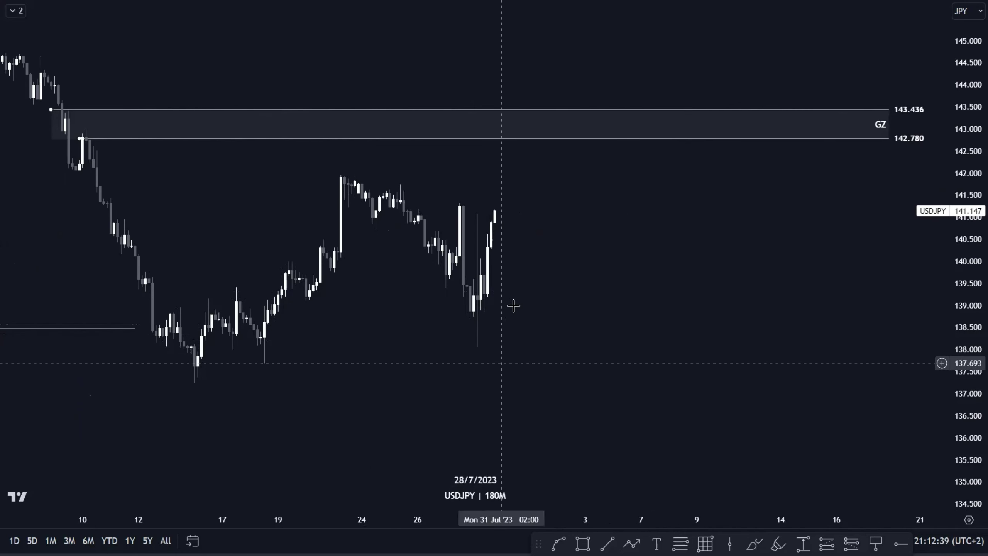
{"action": "scroll", "coordinate": [525, 292], "scroll_direction": "down", "scroll_amount": 1}
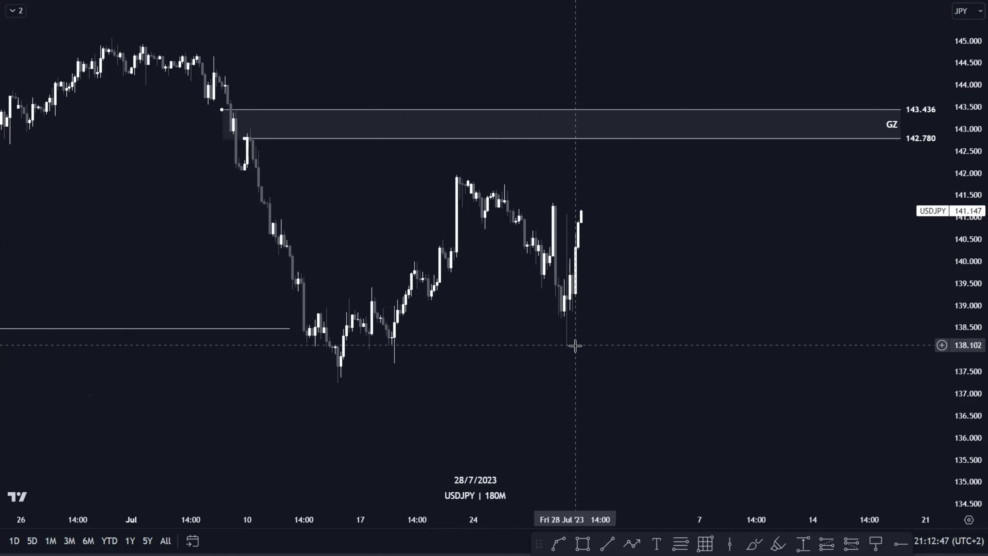
{"action": "scroll", "coordinate": [575, 345], "scroll_direction": "up", "scroll_amount": 2}
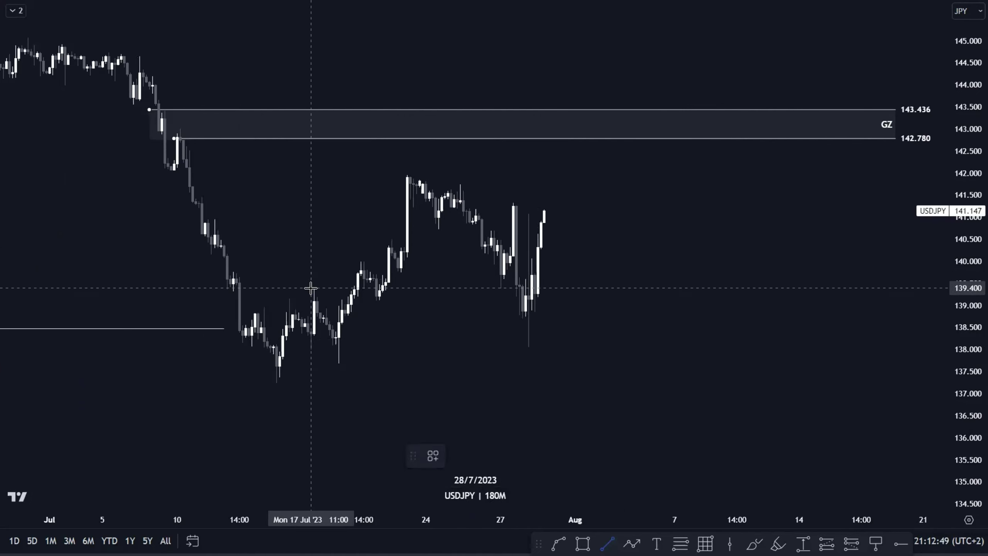
{"action": "left_click", "coordinate": [357, 287]}
{"action": "left_click", "coordinate": [436, 455]}
{"action": "left_click", "coordinate": [447, 397]}
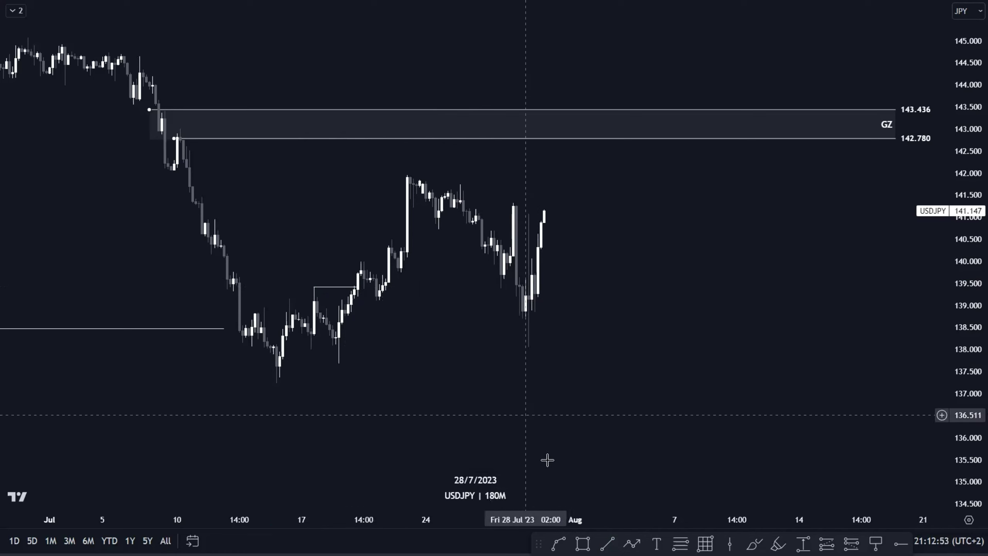
Draw a rectangle zone from the 18 July low, spanning about 137.69 to 138.26 and reaching to about 2 August.
{"action": "key", "text": "alt+shift+r"}
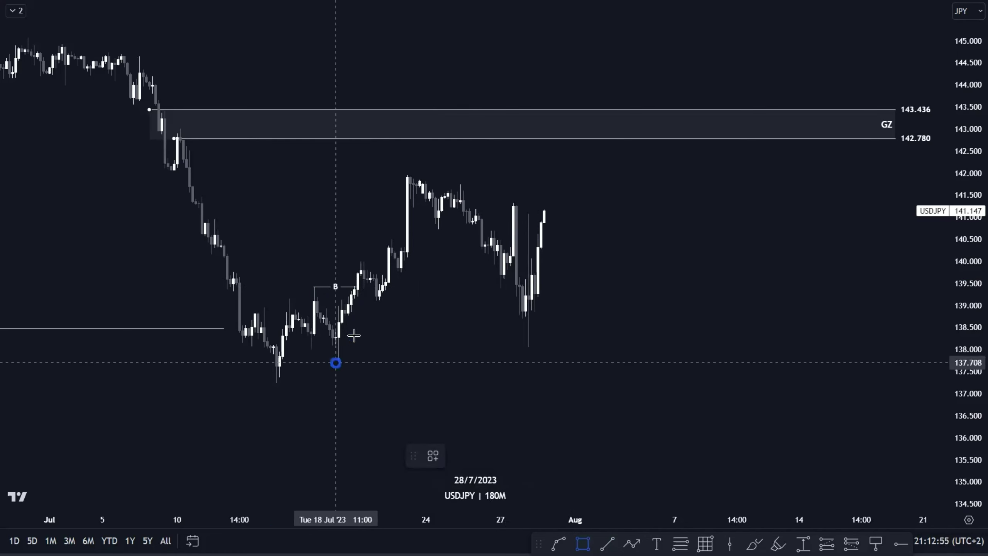
{"action": "left_click", "coordinate": [357, 338]}
{"action": "left_click_drag", "start_coordinate": [357, 351], "coordinate": [606, 351]}
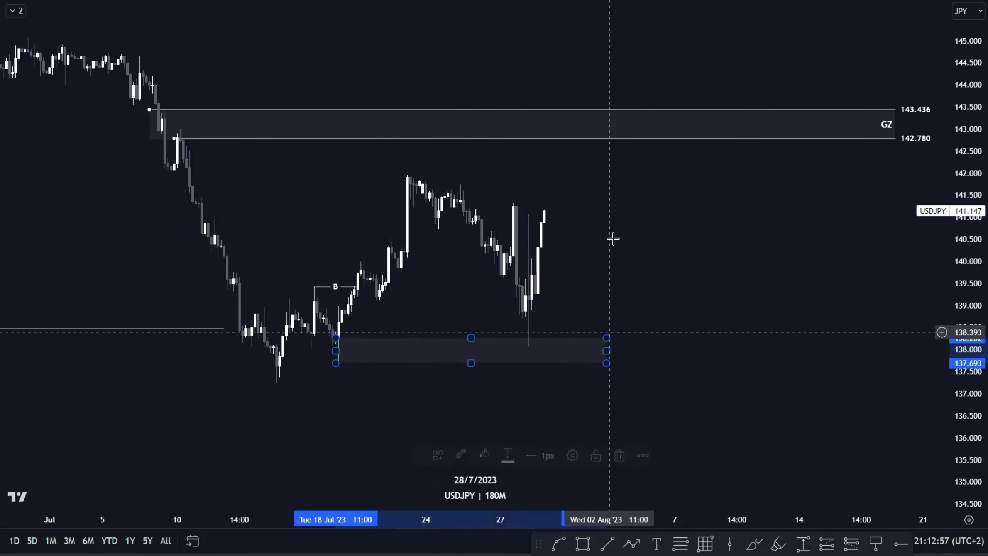
{"action": "left_click", "coordinate": [623, 300]}
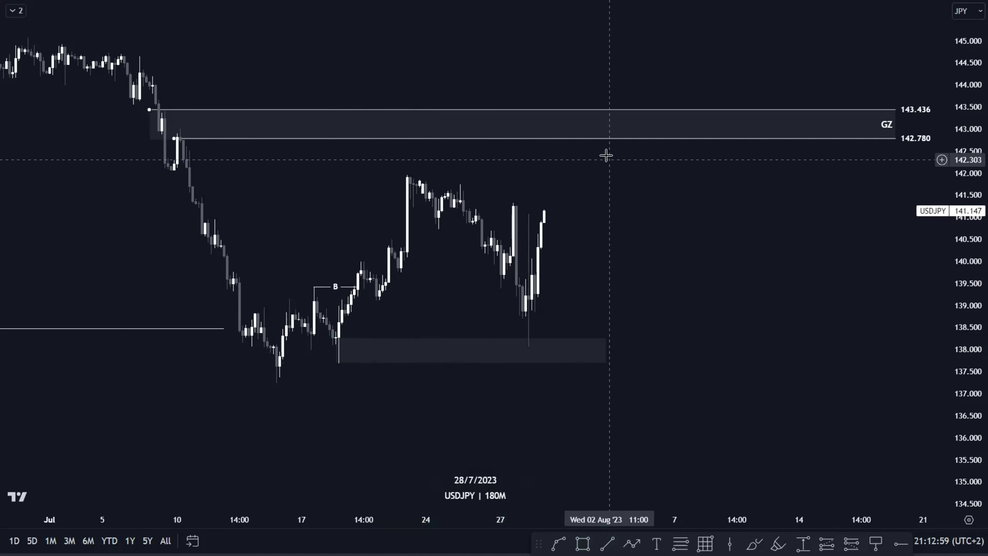
Examine the USDJPY price structure from June onwards against the new rectangle zone and the GZ zone.
{"action": "scroll", "coordinate": [619, 148], "scroll_direction": "down", "scroll_amount": 2}
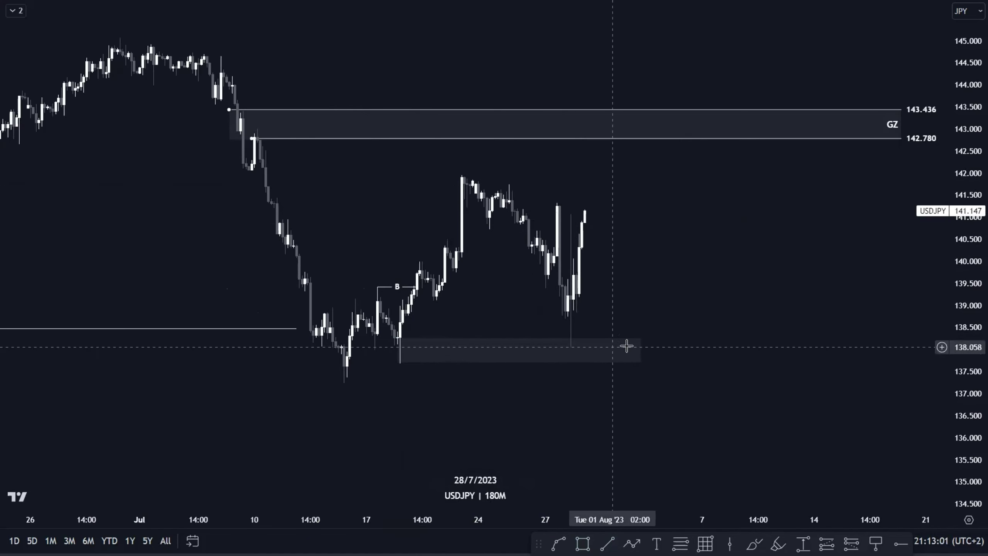
{"action": "left_click", "coordinate": [634, 356]}
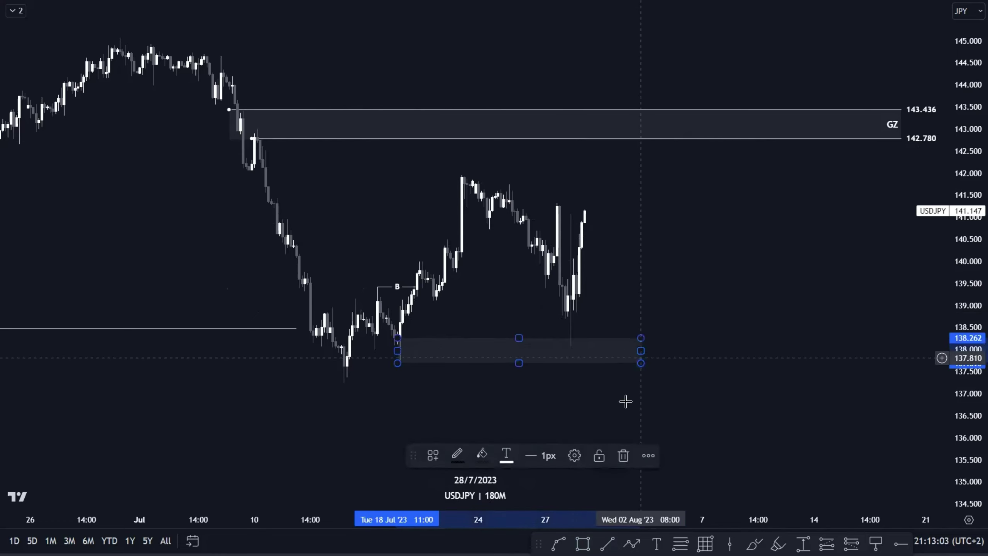
{"action": "left_click", "coordinate": [665, 394]}
{"action": "scroll", "coordinate": [730, 337], "scroll_direction": "down", "scroll_amount": 2}
{"action": "left_click_drag", "start_coordinate": [777, 326], "coordinate": [620, 327]}
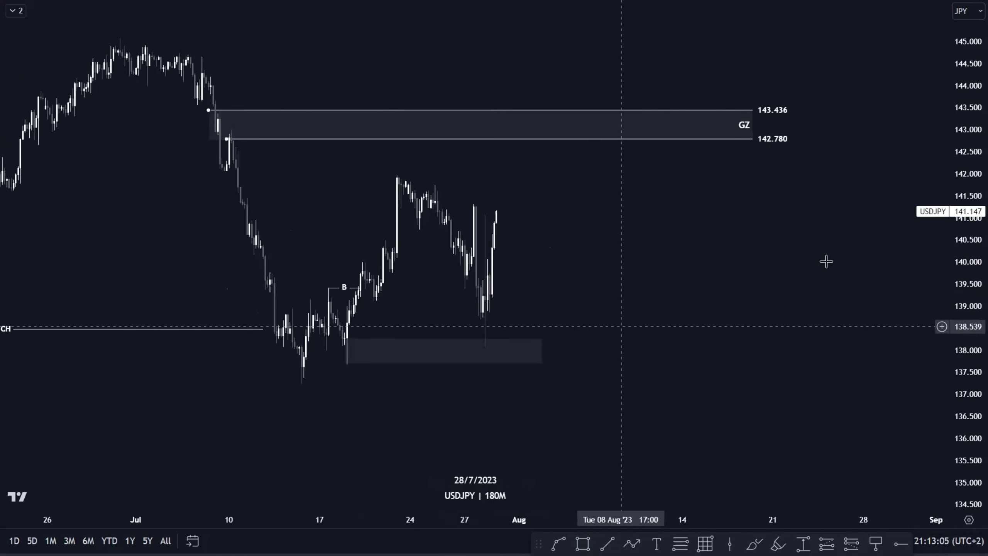
{"action": "left_click_drag", "start_coordinate": [973, 223], "coordinate": [973, 230]}
{"action": "left_click_drag", "start_coordinate": [835, 226], "coordinate": [791, 227]}
{"action": "scroll", "coordinate": [778, 232], "scroll_direction": "down", "scroll_amount": 3}
{"action": "left_click_drag", "start_coordinate": [718, 240], "coordinate": [770, 234]}
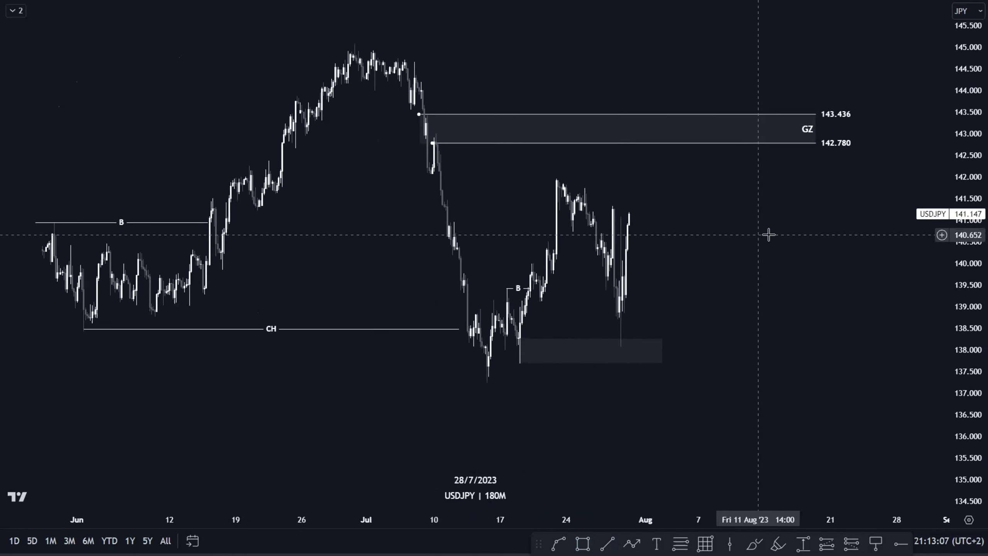
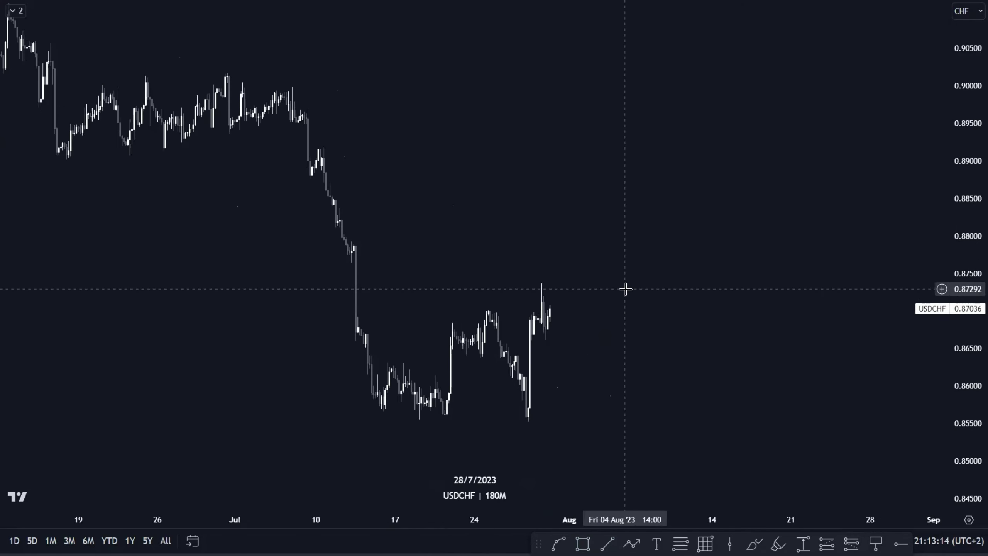
Change the USDCHF chart interval to 1 week and reset the chart view.
{"action": "type", "text": "1w"}
{"action": "key", "text": "Return"}
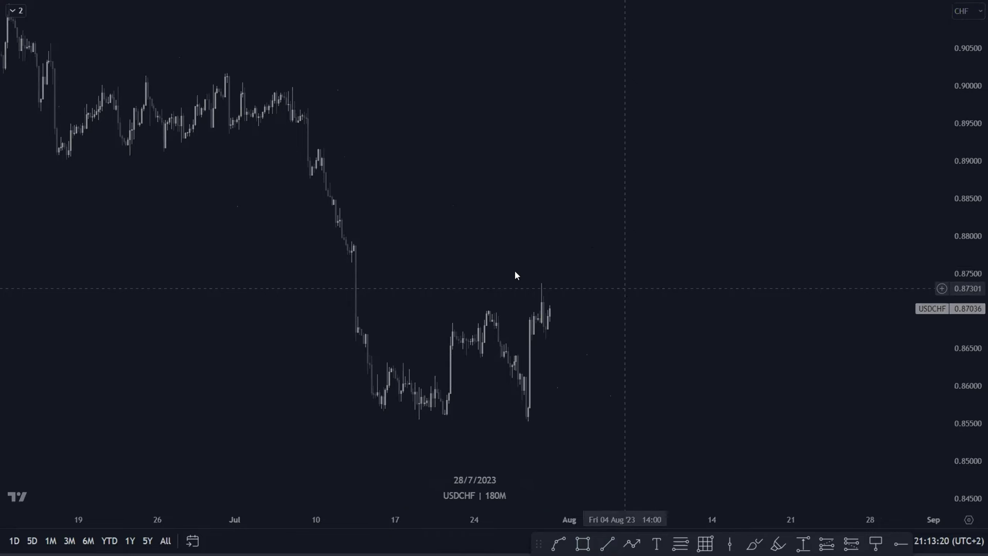
{"action": "mouse_move", "coordinate": [555, 474]}
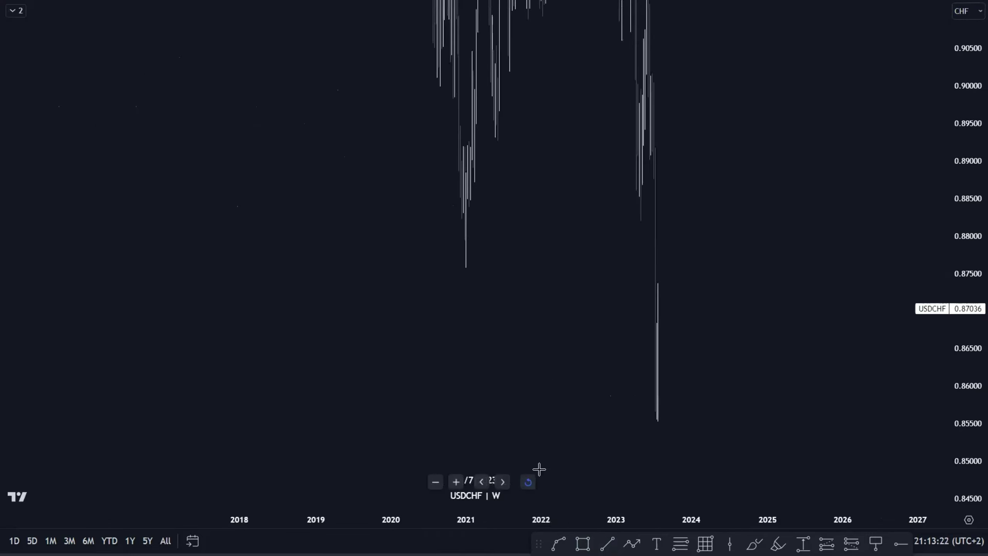
{"action": "left_click", "coordinate": [528, 482]}
Draw a horizontal line from the February 2018 low at about 0.91915 to 20 July 2020 and label it B with the BOS template.
{"action": "scroll", "coordinate": [712, 307], "scroll_direction": "down", "scroll_amount": 7}
{"action": "scroll", "coordinate": [716, 308], "scroll_direction": "up", "scroll_amount": 3}
{"action": "scroll", "coordinate": [717, 307], "scroll_direction": "up", "scroll_amount": 1}
{"action": "left_click_drag", "start_coordinate": [718, 312], "coordinate": [597, 257]}
{"action": "scroll", "coordinate": [597, 257], "scroll_direction": "down", "scroll_amount": 2}
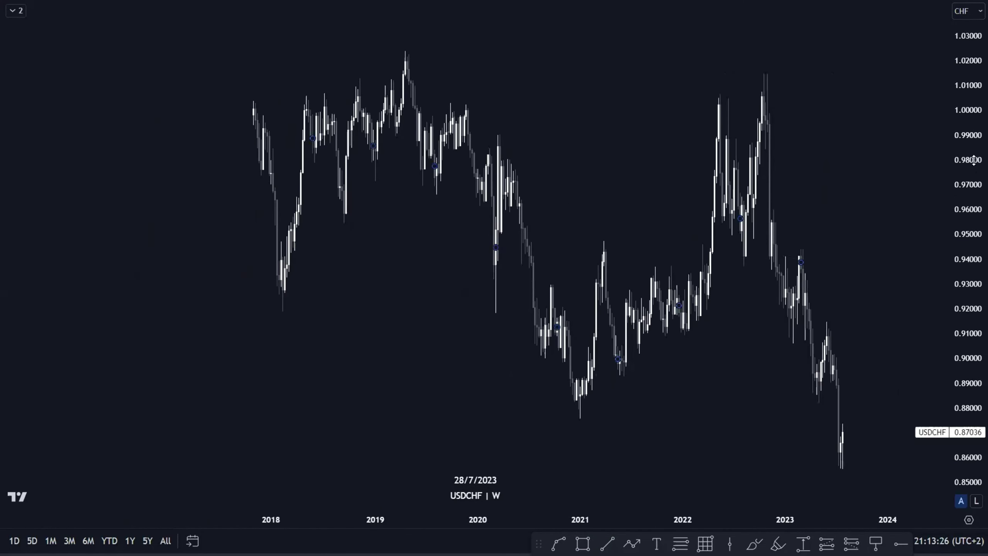
{"action": "left_click_drag", "start_coordinate": [974, 160], "coordinate": [970, 227]}
{"action": "scroll", "coordinate": [620, 264], "scroll_direction": "up", "scroll_amount": 2}
{"action": "left_click_drag", "start_coordinate": [622, 267], "coordinate": [506, 261]}
{"action": "scroll", "coordinate": [527, 263], "scroll_direction": "down", "scroll_amount": 1}
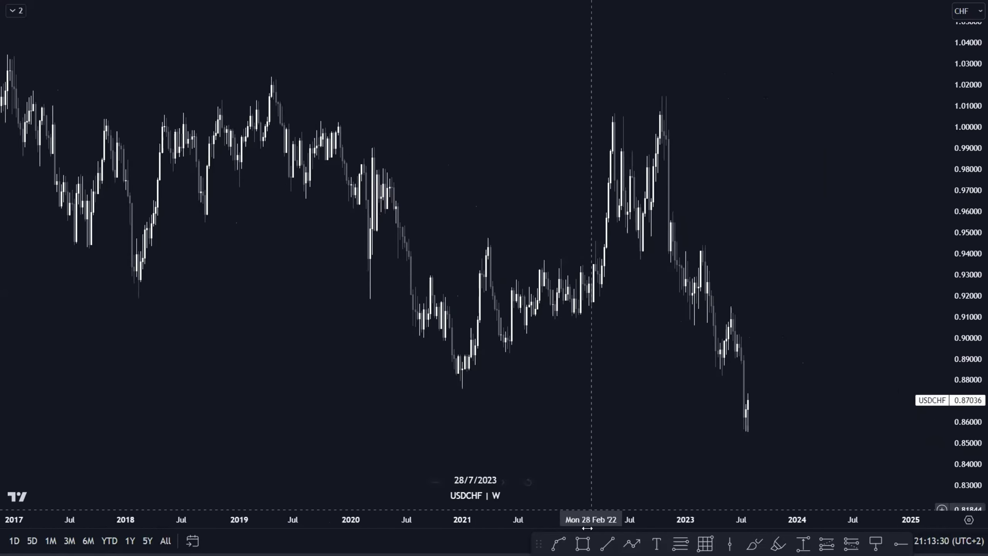
{"action": "left_click", "coordinate": [607, 543]}
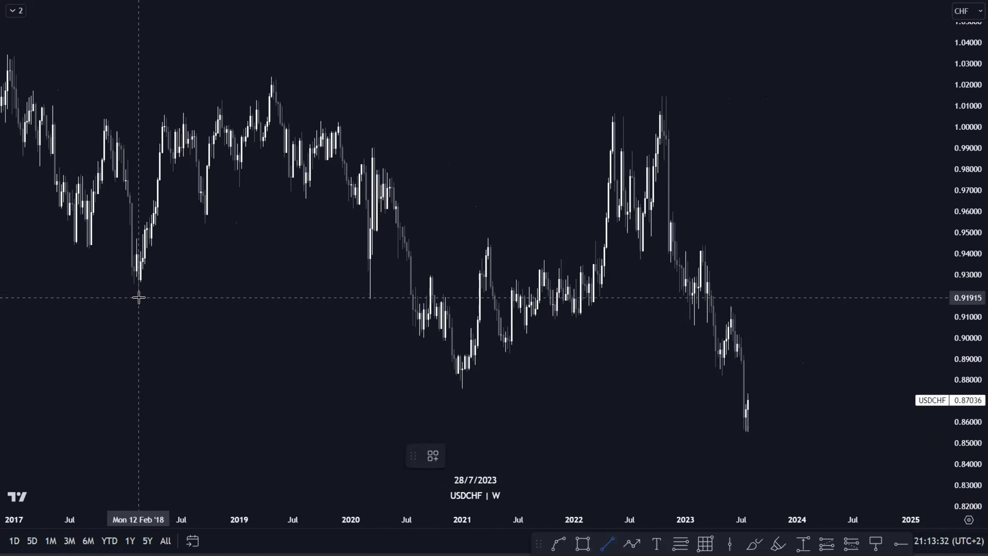
{"action": "left_click", "coordinate": [413, 325]}
{"action": "left_click", "coordinate": [448, 456]}
{"action": "left_click", "coordinate": [437, 456]}
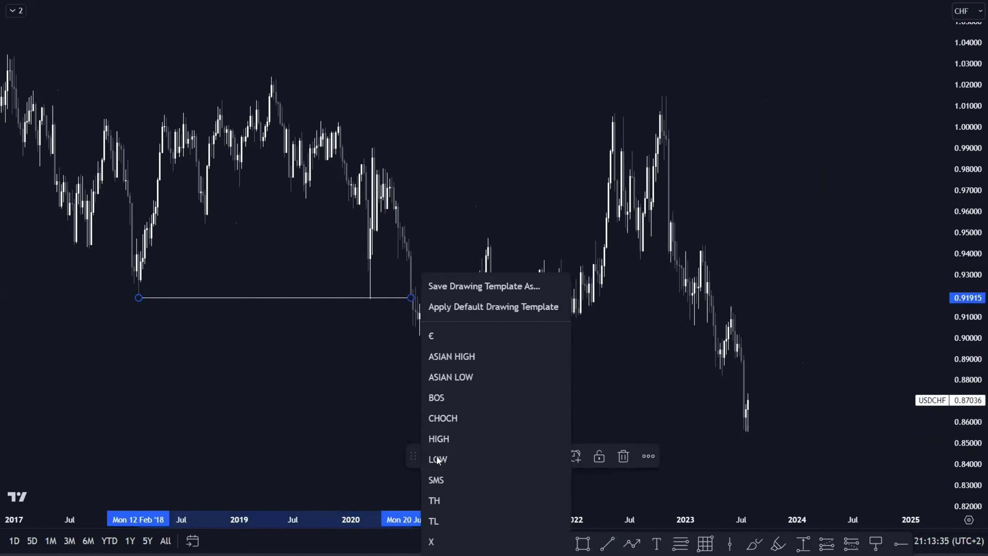
{"action": "left_click", "coordinate": [452, 396]}
Draw a rectangle zone labelled OB at the April 2019 high, spanning about 1.01314 to 1.02382 and reaching to 17 April 2023.
{"action": "scroll", "coordinate": [552, 346], "scroll_direction": "up", "scroll_amount": 1}
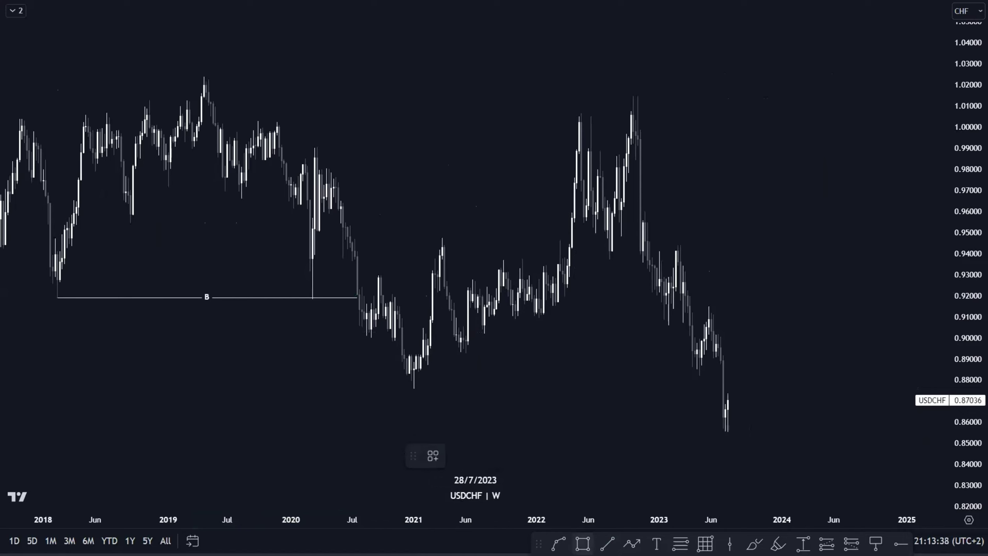
{"action": "left_click", "coordinate": [199, 99]}
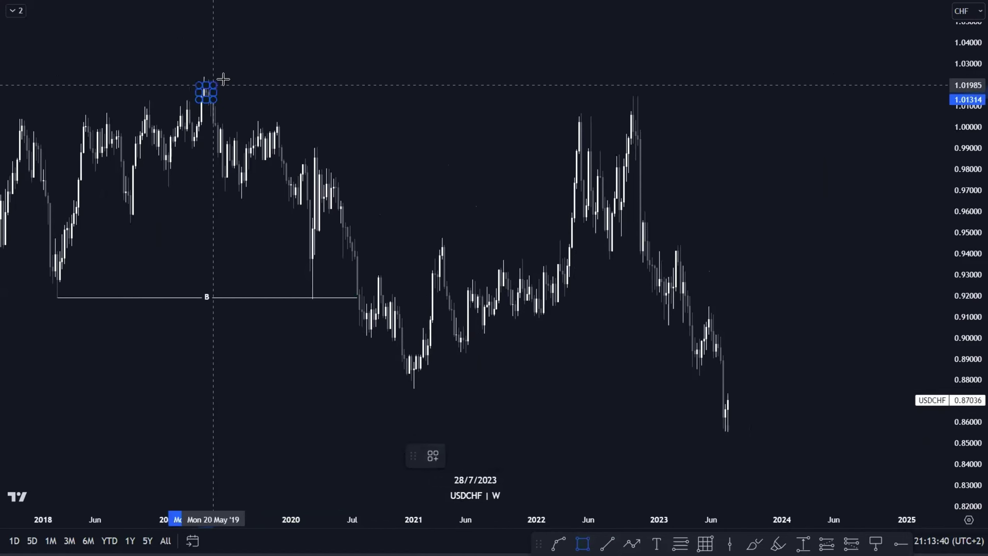
{"action": "left_click", "coordinate": [227, 77]}
{"action": "left_click_drag", "start_coordinate": [227, 88], "coordinate": [695, 88]}
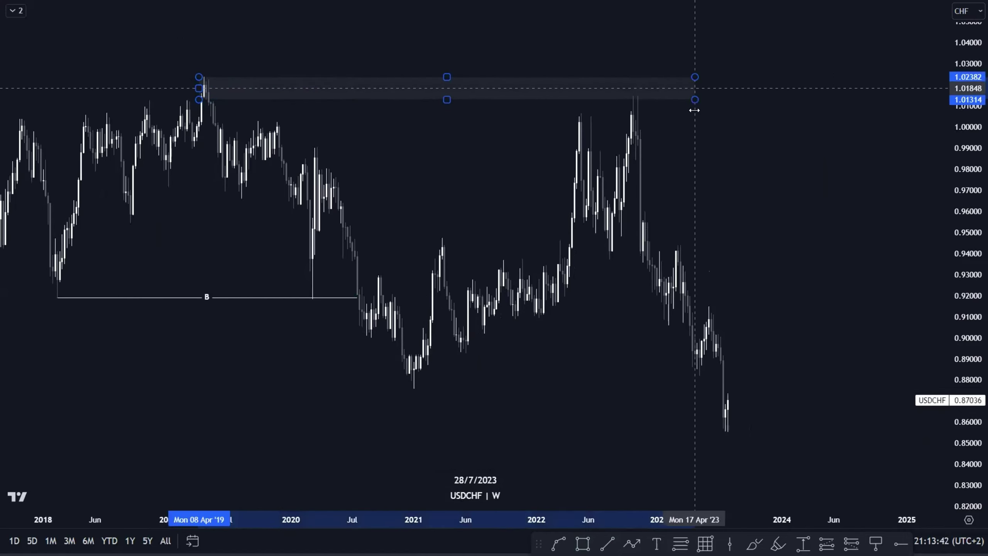
{"action": "left_click", "coordinate": [433, 455]}
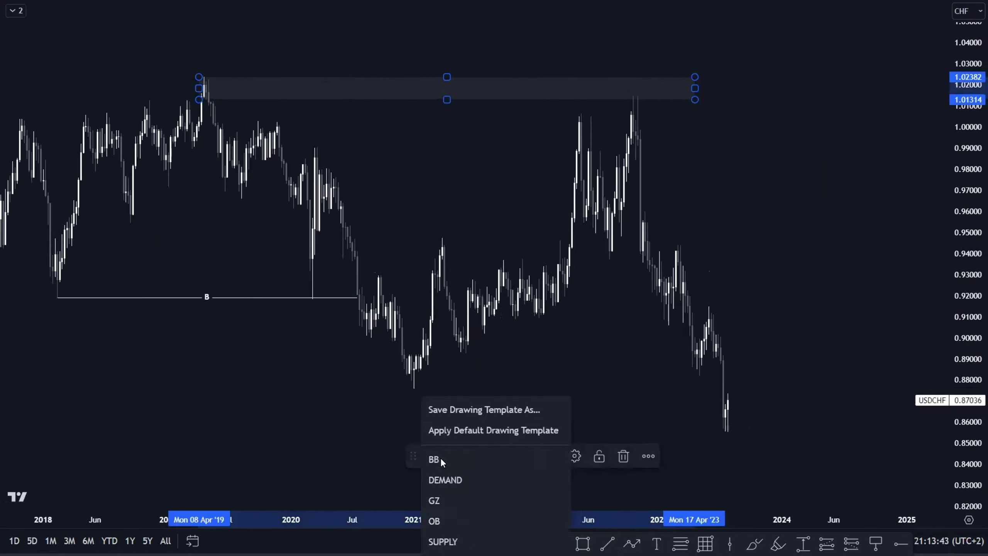
{"action": "left_click", "coordinate": [468, 502]}
{"action": "left_click", "coordinate": [549, 358]}
Draw a horizontal line from the 4 January 2021 low at about 0.87581 to 10 July 2023 and label it B with the BOS template.
{"action": "scroll", "coordinate": [648, 327], "scroll_direction": "down", "scroll_amount": 1}
{"action": "left_click_drag", "start_coordinate": [661, 328], "coordinate": [591, 323]}
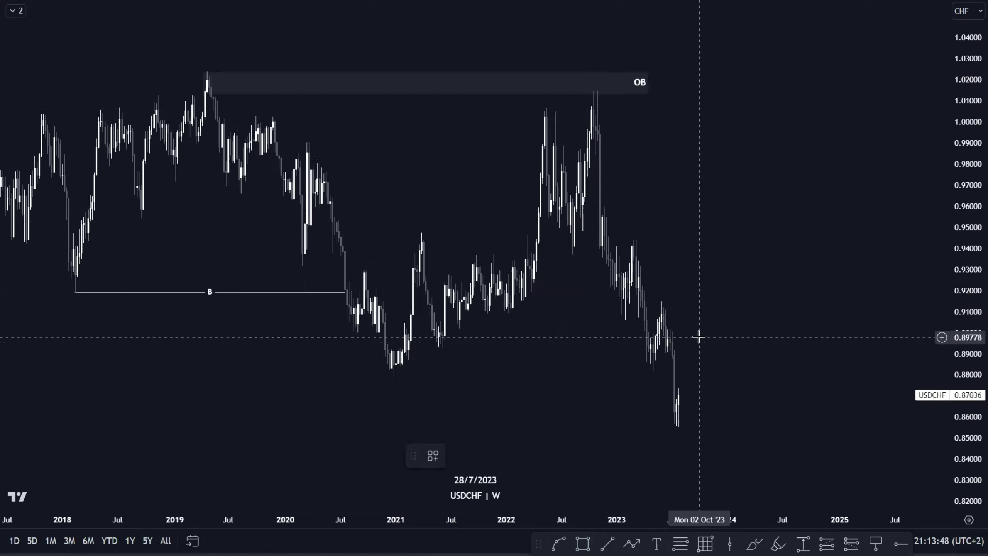
{"action": "left_click_drag", "start_coordinate": [697, 335], "coordinate": [505, 331]}
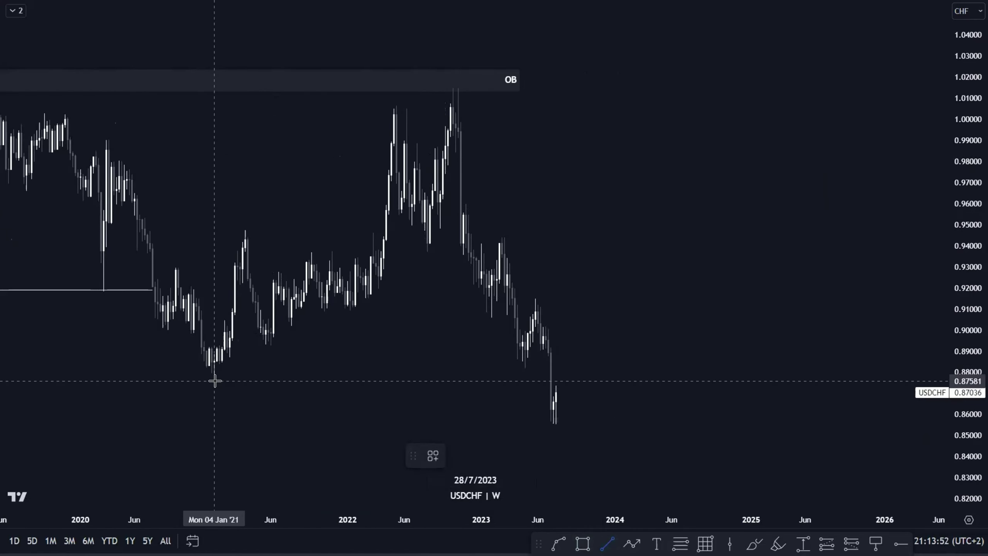
{"action": "left_click", "coordinate": [551, 381]}
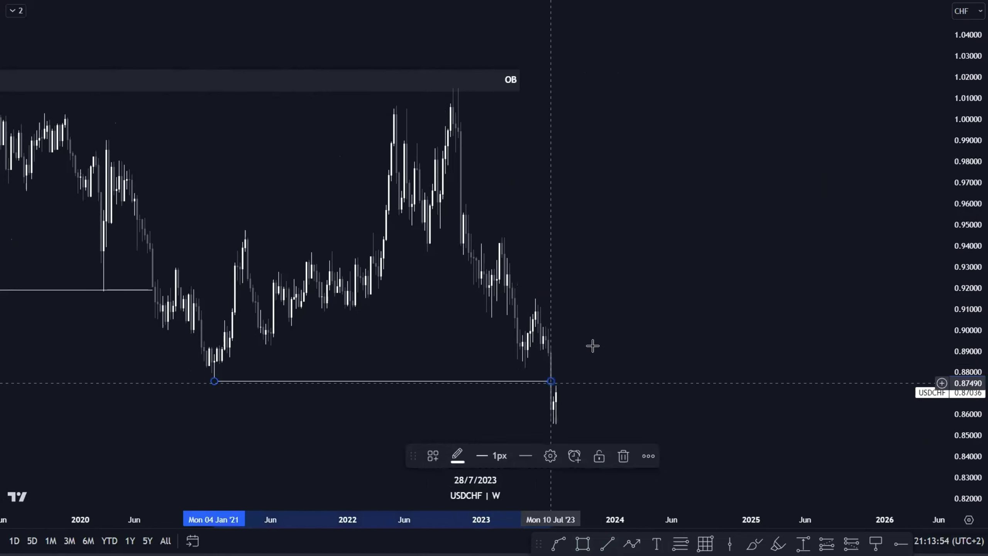
{"action": "left_click", "coordinate": [652, 344]}
{"action": "left_click", "coordinate": [549, 383]}
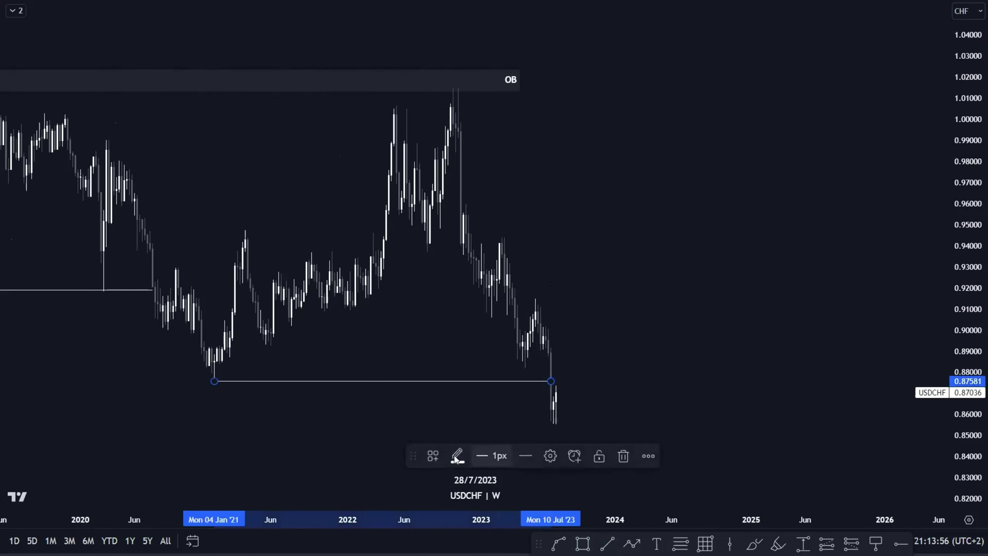
{"action": "left_click", "coordinate": [432, 454]}
{"action": "left_click", "coordinate": [461, 397]}
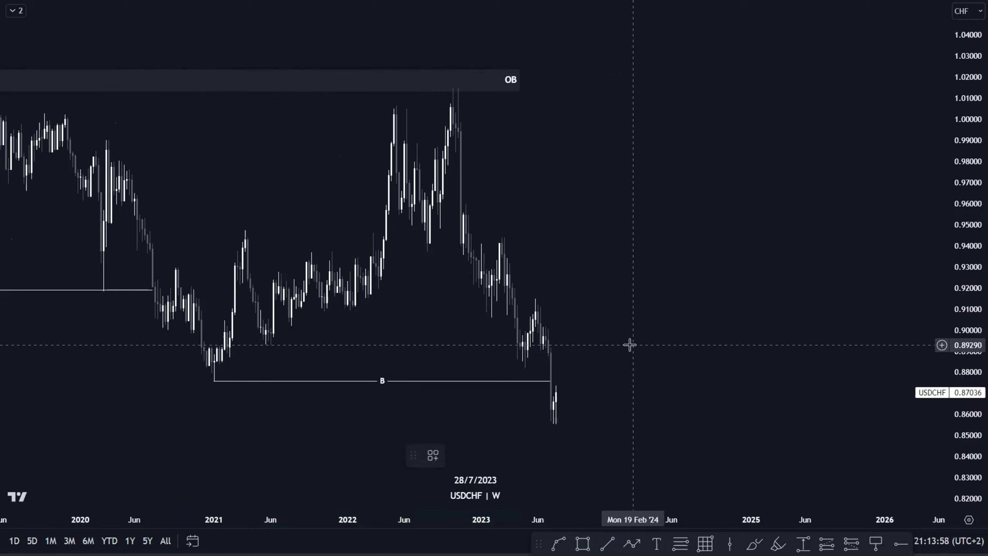
Draw a rectangle zone labelled DEMAND from 10 October 2022 to 22 September 2025, spanning about 0.99165 to 1.01511.
{"action": "scroll", "coordinate": [635, 345], "scroll_direction": "up", "scroll_amount": 2}
{"action": "scroll", "coordinate": [618, 282], "scroll_direction": "down", "scroll_amount": 1}
{"action": "left_click_drag", "start_coordinate": [602, 278], "coordinate": [558, 280]}
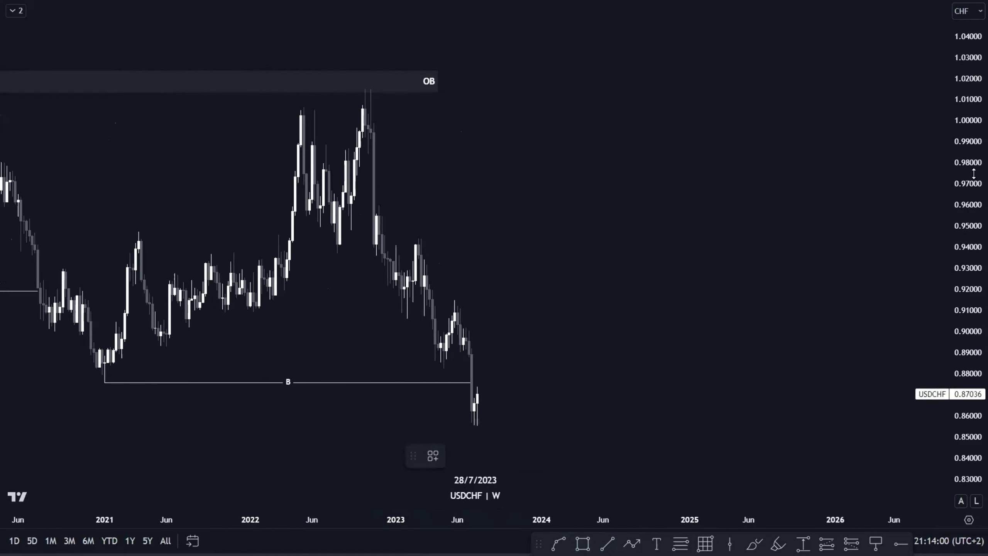
{"action": "left_click_drag", "start_coordinate": [974, 174], "coordinate": [973, 195]}
{"action": "scroll", "coordinate": [661, 255], "scroll_direction": "down", "scroll_amount": 1}
{"action": "left_click_drag", "start_coordinate": [661, 254], "coordinate": [570, 257]}
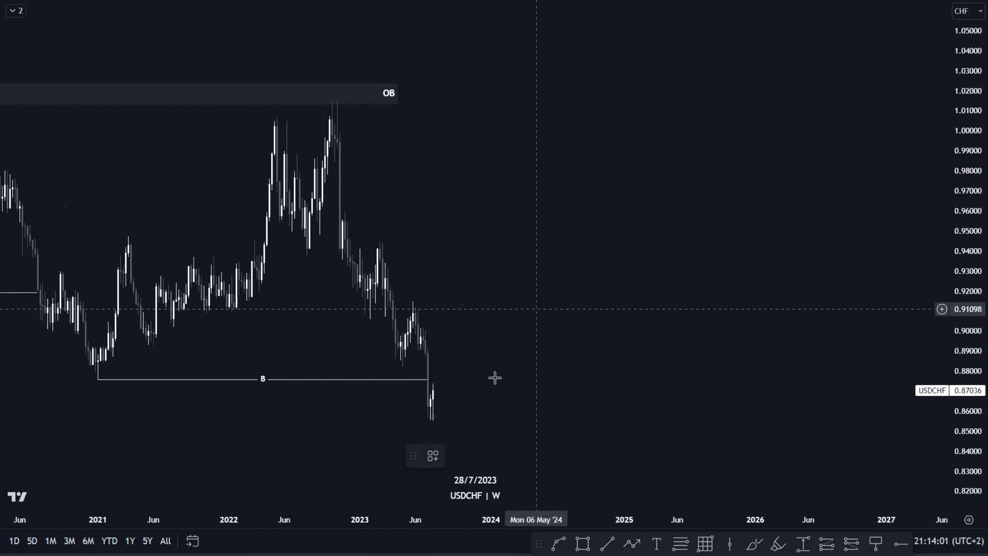
{"action": "left_click", "coordinate": [329, 150]}
{"action": "left_click", "coordinate": [582, 543]}
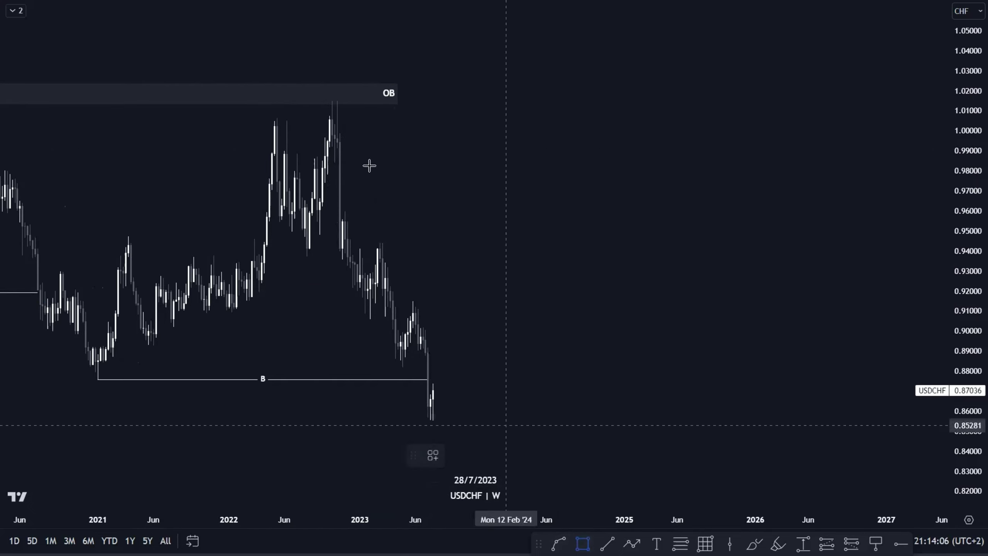
{"action": "left_click", "coordinate": [330, 147]}
{"action": "left_click", "coordinate": [385, 100]}
{"action": "left_click_drag", "start_coordinate": [385, 125], "coordinate": [718, 125]}
{"action": "left_click", "coordinate": [440, 454]}
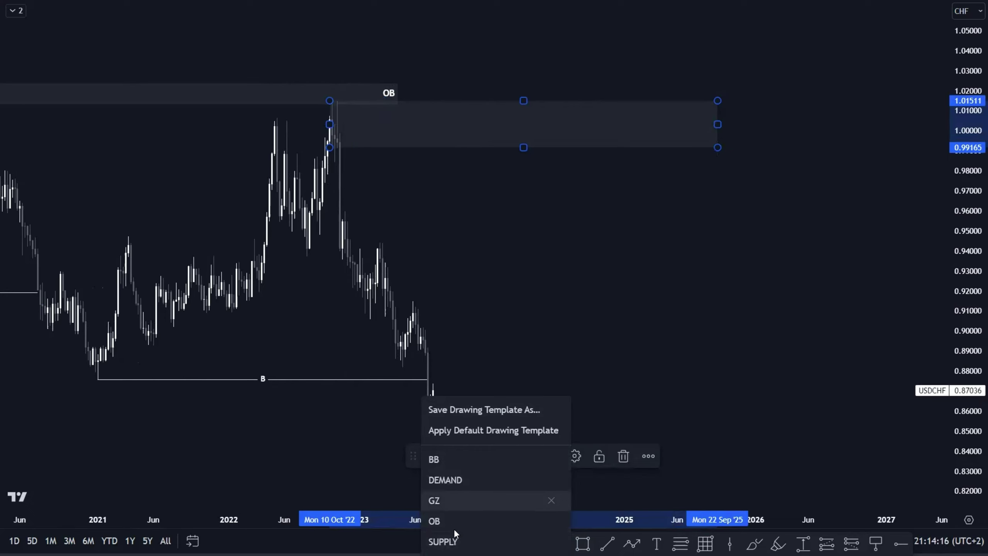
{"action": "left_click", "coordinate": [463, 484]}
Draw a Fibonacci retracement from the 17 October 2022 high at about 1.01479 down to the July 2023 low at about 0.85570.
{"action": "left_click", "coordinate": [495, 438]}
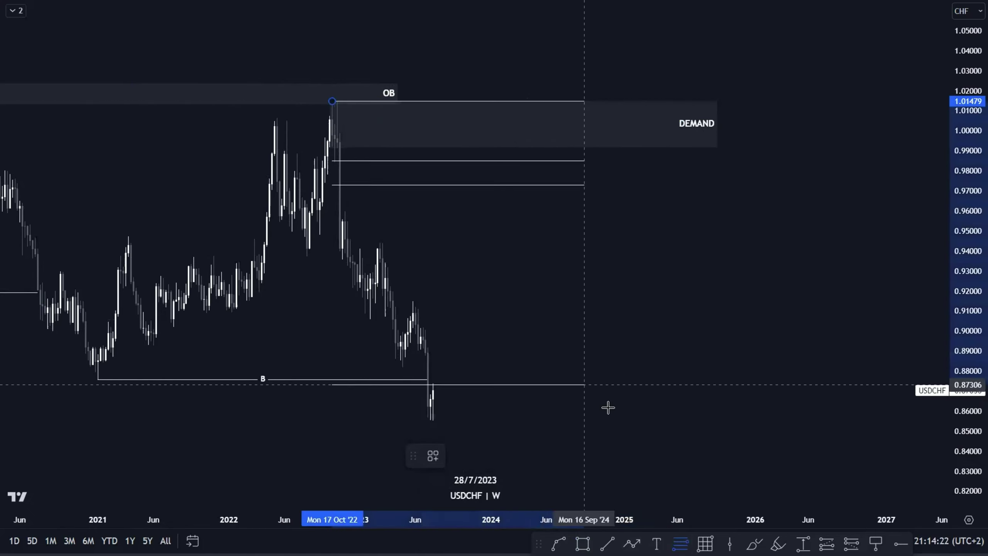
{"action": "left_click", "coordinate": [640, 419]}
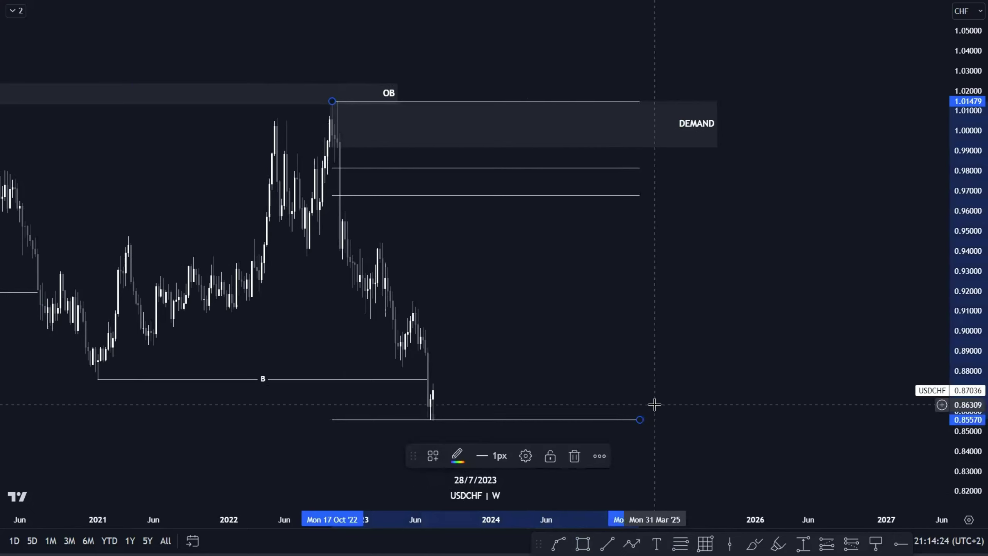
{"action": "left_click", "coordinate": [341, 203]}
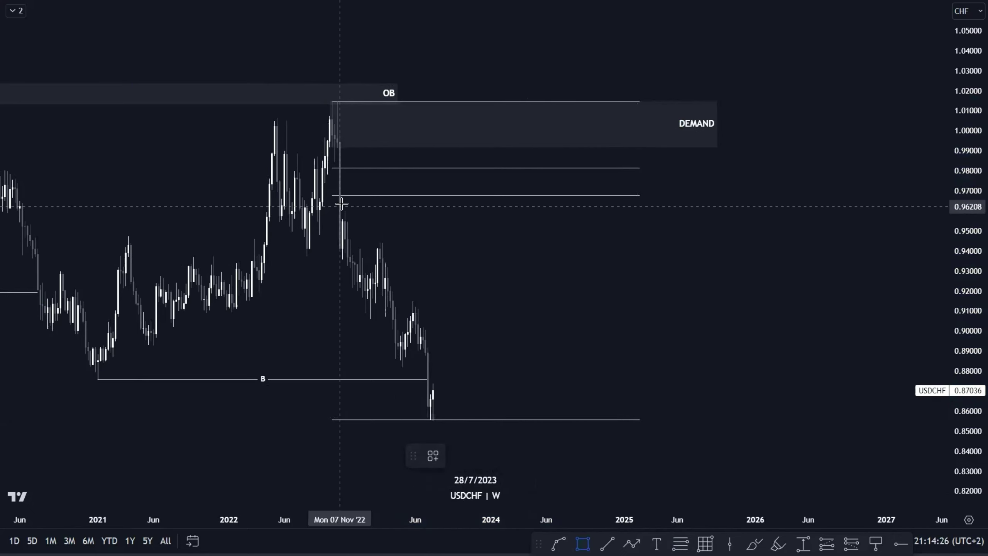
Draw a rectangle labelled GZ between the middle retracement levels, about 0.96786 to 0.98136, from 24 October 2022 to 30 June 2025.
{"action": "left_click", "coordinate": [334, 194]}
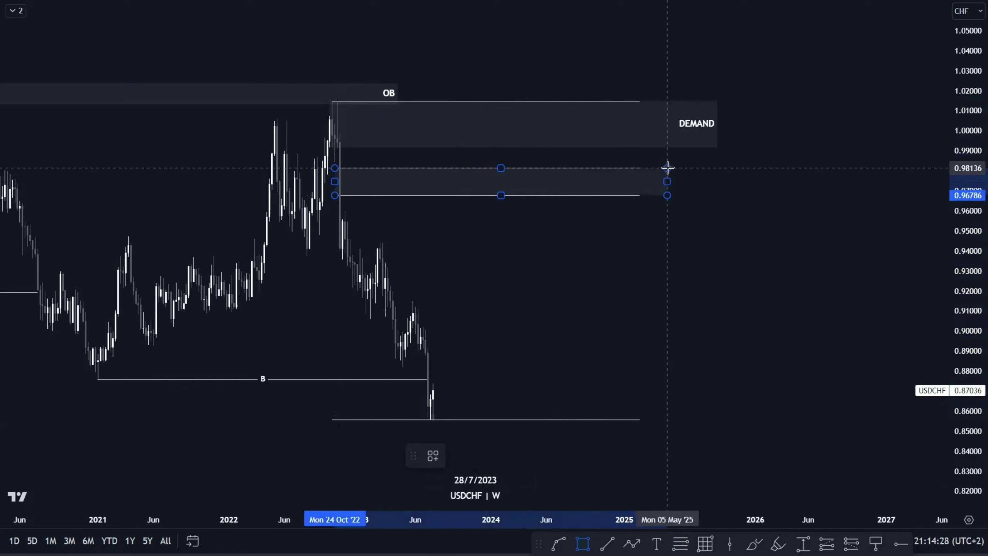
{"action": "left_click", "coordinate": [668, 168]}
{"action": "left_click_drag", "start_coordinate": [668, 168], "coordinate": [687, 168]}
{"action": "left_click", "coordinate": [438, 452]}
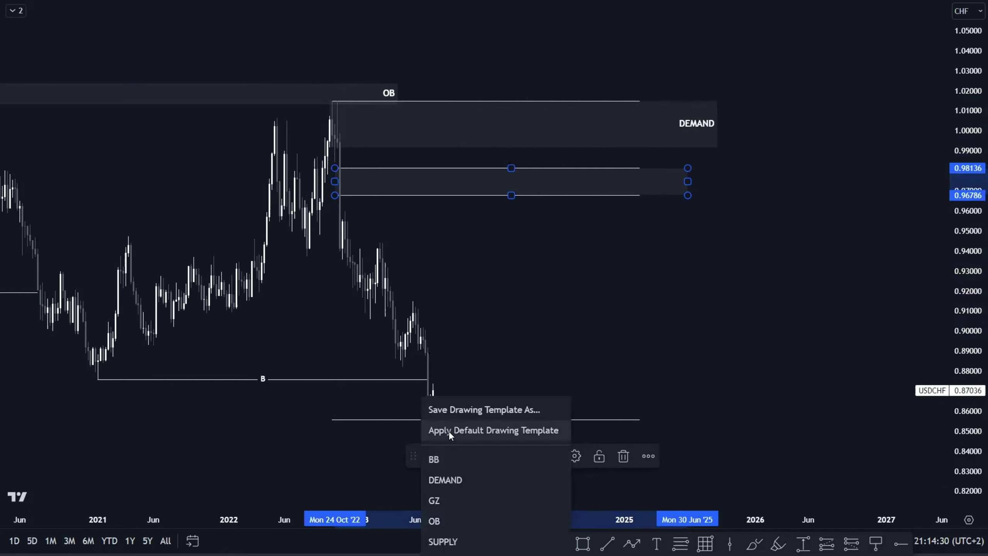
{"action": "left_click", "coordinate": [460, 506]}
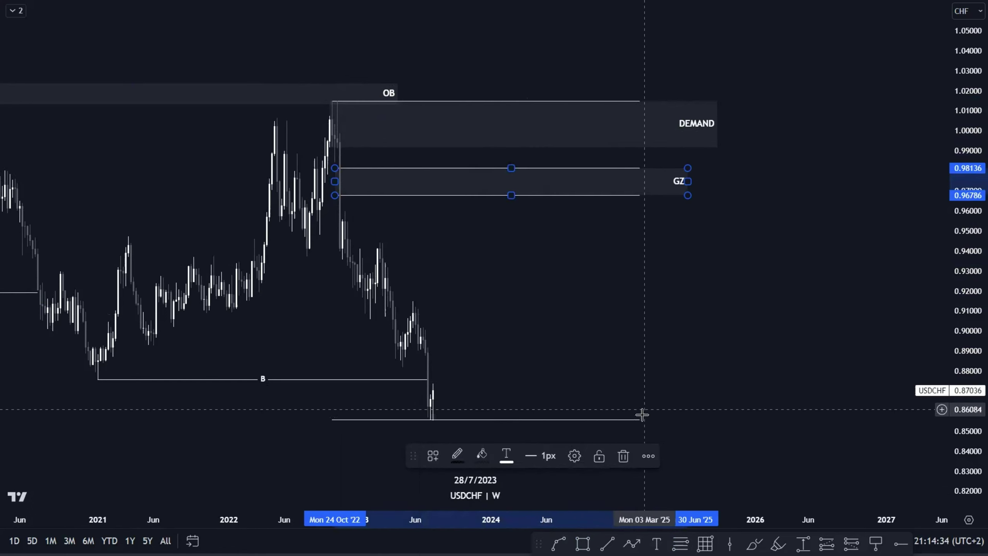
Delete the Fibonacci retracement and examine the weekly price structure against the GZ and DEMAND zones.
{"action": "left_click", "coordinate": [575, 455]}
{"action": "left_click_drag", "start_coordinate": [735, 351], "coordinate": [708, 311]}
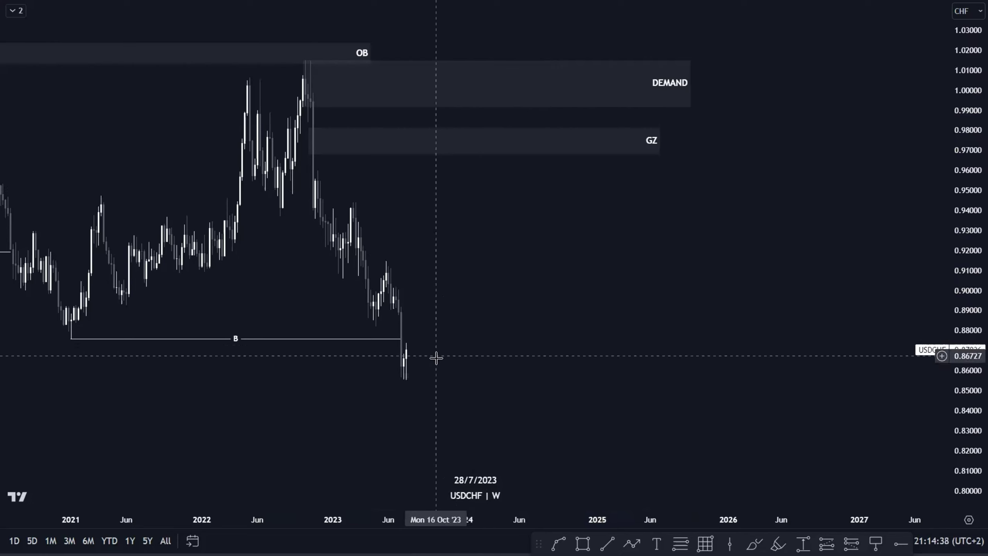
{"action": "left_click", "coordinate": [505, 140]}
{"action": "left_click", "coordinate": [566, 157]}
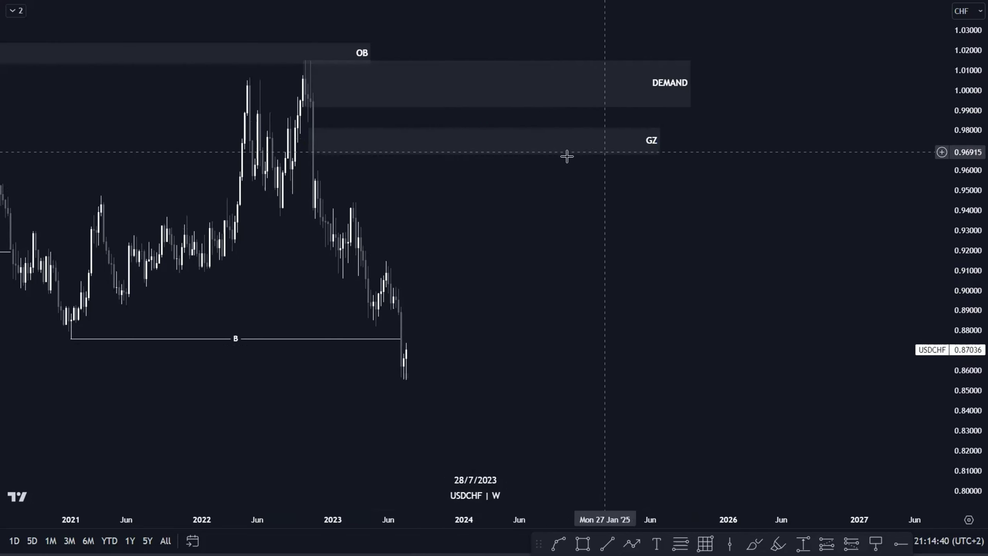
{"action": "left_click_drag", "start_coordinate": [500, 279], "coordinate": [534, 281]}
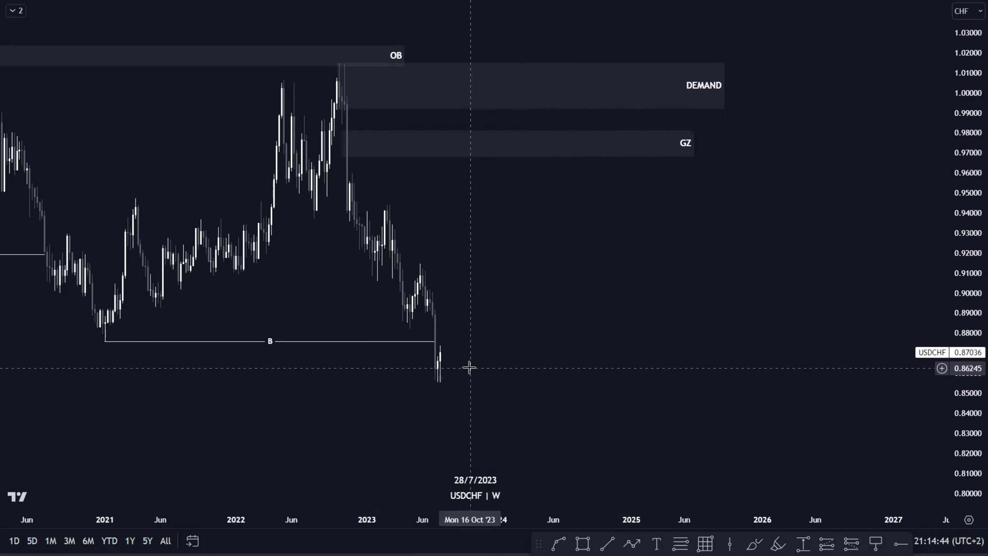
{"action": "scroll", "coordinate": [468, 368], "scroll_direction": "up", "scroll_amount": 1}
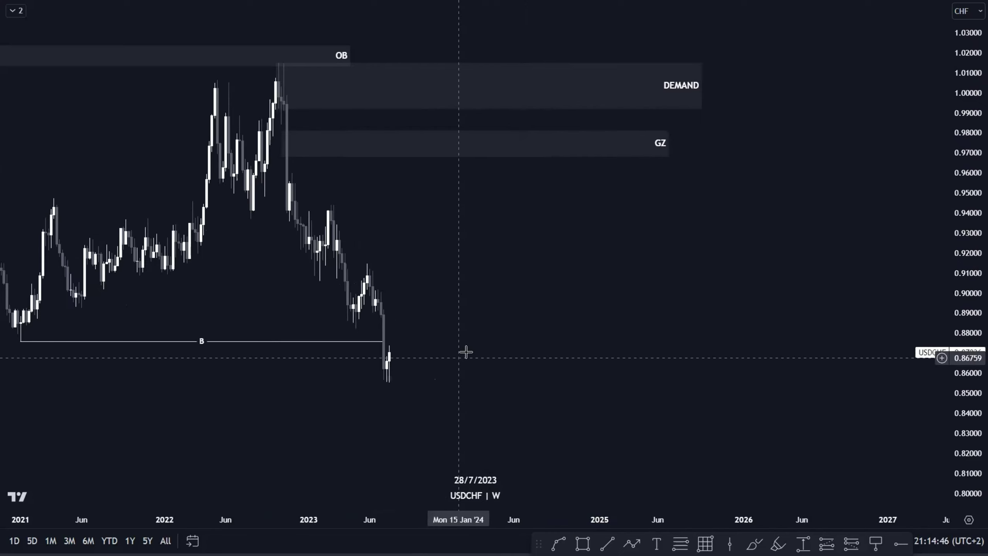
{"action": "mouse_move", "coordinate": [565, 156]}
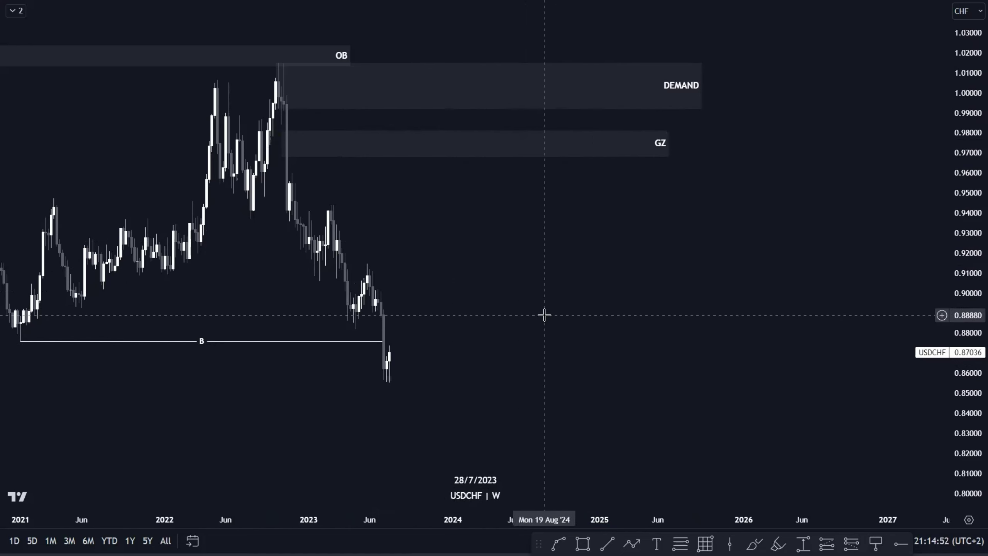
Change the USDCHF chart interval to 180 minutes and rescale the chart around the July price action.
{"action": "type", "text": "1h"}
{"action": "key", "text": "Return"}
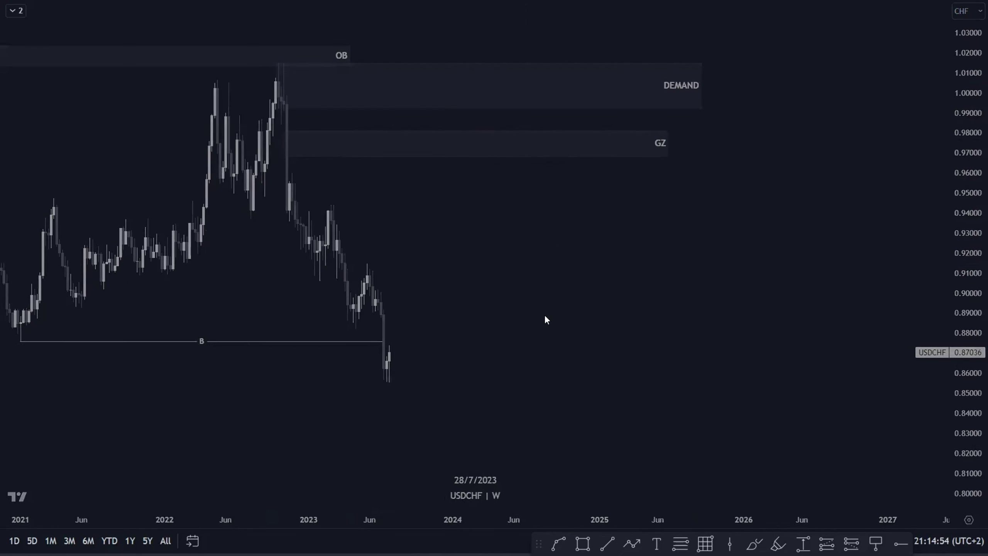
{"action": "scroll", "coordinate": [517, 324], "scroll_direction": "down", "scroll_amount": 5}
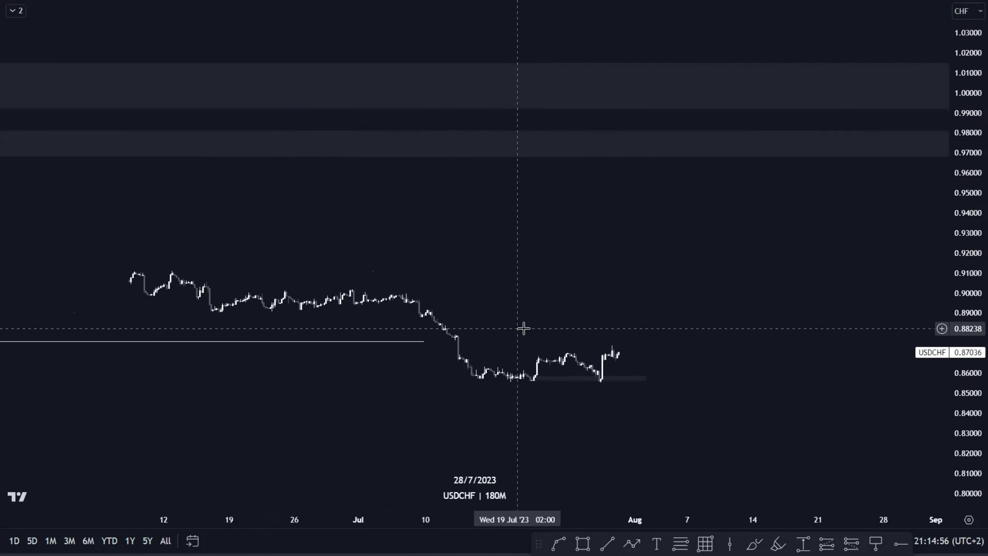
{"action": "left_click_drag", "start_coordinate": [964, 401], "coordinate": [972, 144]}
{"action": "left_click_drag", "start_coordinate": [972, 236], "coordinate": [973, 159]}
{"action": "scroll", "coordinate": [513, 374], "scroll_direction": "up", "scroll_amount": 1}
{"action": "left_click_drag", "start_coordinate": [514, 388], "coordinate": [492, 268]}
{"action": "scroll", "coordinate": [527, 327], "scroll_direction": "up", "scroll_amount": 2}
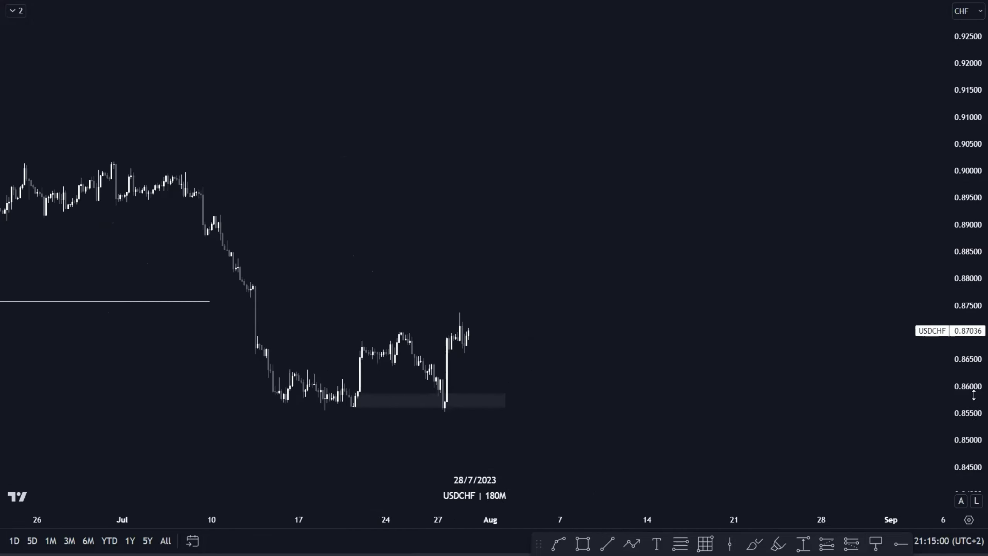
{"action": "left_click_drag", "start_coordinate": [973, 392], "coordinate": [973, 257]}
{"action": "left_click_drag", "start_coordinate": [633, 370], "coordinate": [624, 256]}
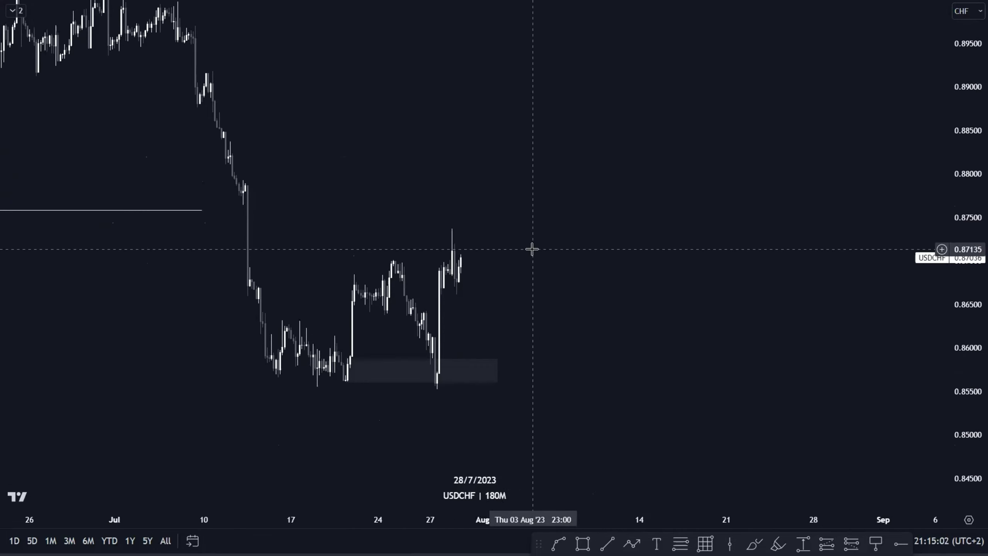
Delete the existing rectangle zone at the 20 July low, between about 0.85603 and 0.85879.
{"action": "left_click", "coordinate": [493, 371]}
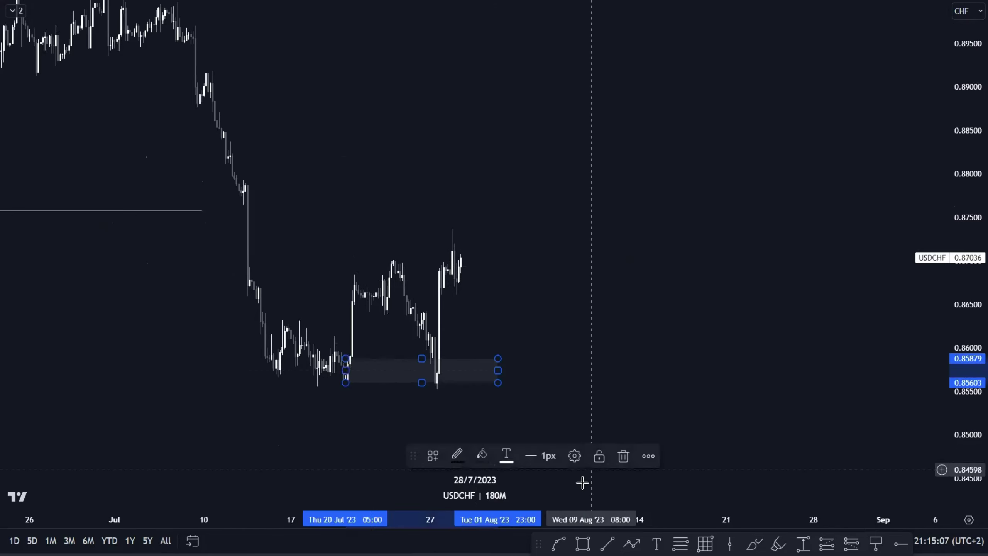
{"action": "left_click", "coordinate": [624, 455]}
{"action": "scroll", "coordinate": [675, 347], "scroll_direction": "up", "scroll_amount": 2}
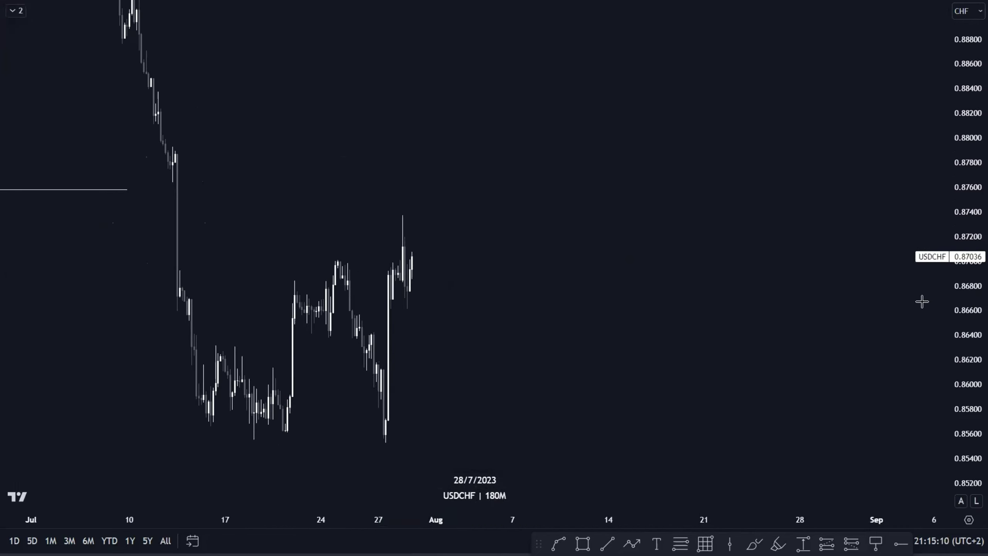
{"action": "scroll", "coordinate": [649, 203], "scroll_direction": "up", "scroll_amount": 3}
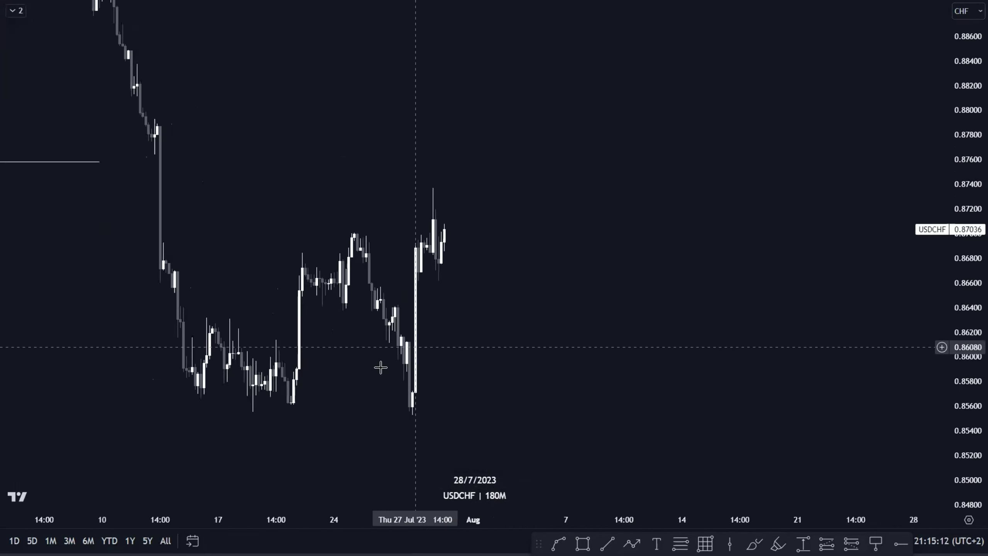
Draw a horizontal trend line from the 24 July 2023 high to 28 July at about 0.87014 with the BOS template.
{"action": "left_click_drag", "start_coordinate": [973, 214], "coordinate": [972, 250]}
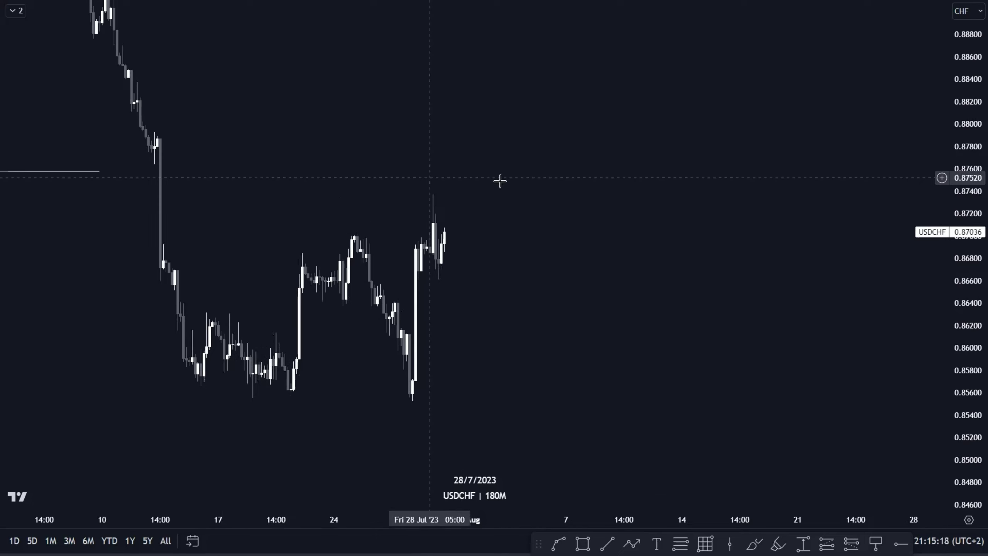
{"action": "left_click", "coordinate": [606, 543]}
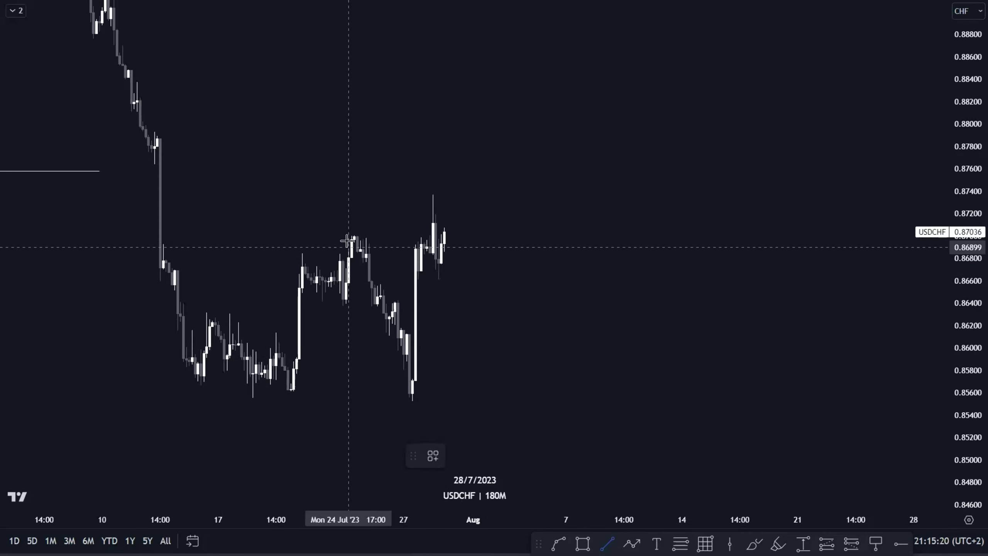
{"action": "left_click", "coordinate": [353, 234]}
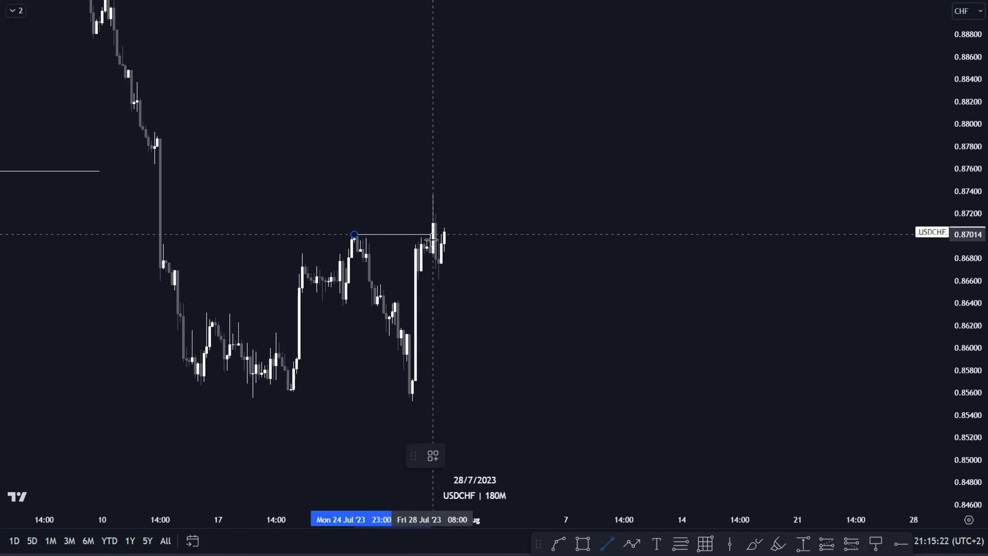
{"action": "left_click", "coordinate": [431, 238]}
{"action": "left_click", "coordinate": [432, 455]}
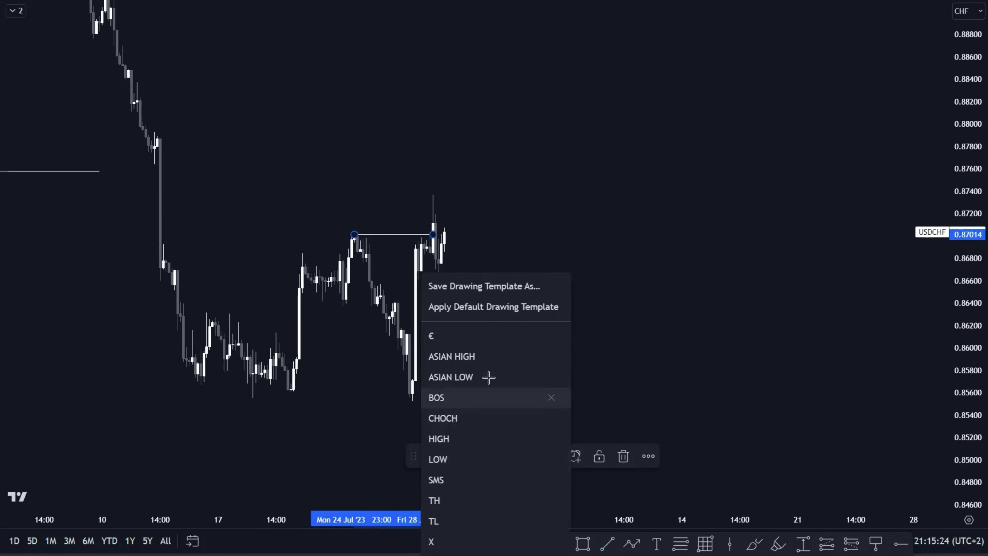
{"action": "left_click", "coordinate": [482, 396]}
{"action": "scroll", "coordinate": [435, 366], "scroll_direction": "up", "scroll_amount": 2}
{"action": "left_click", "coordinate": [453, 356]}
Draw a DEMAND rectangle at the 27 July low, about 0.85540 to 0.85739, extending to 10 August 2023.
{"action": "left_click_drag", "start_coordinate": [958, 249], "coordinate": [957, 267]}
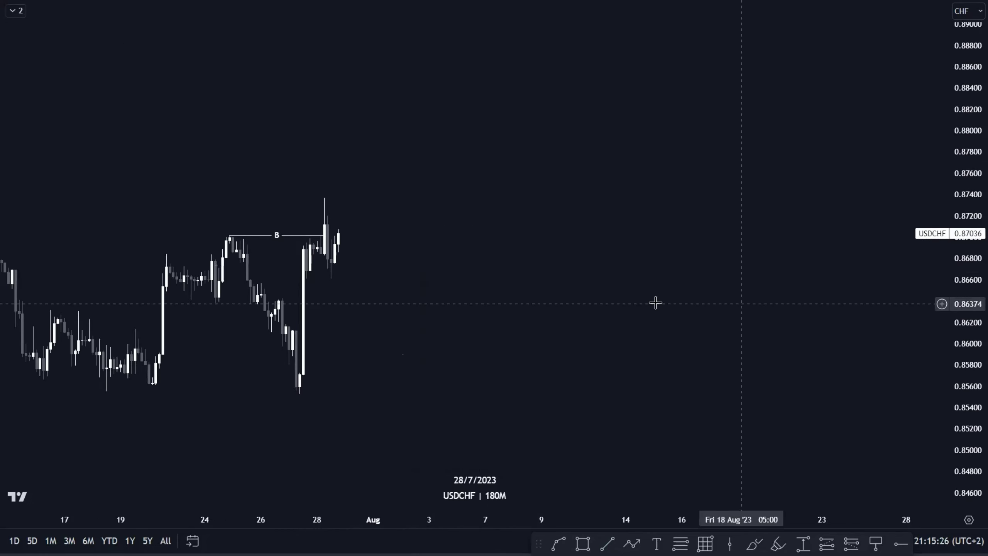
{"action": "scroll", "coordinate": [630, 331], "scroll_direction": "up", "scroll_amount": 2}
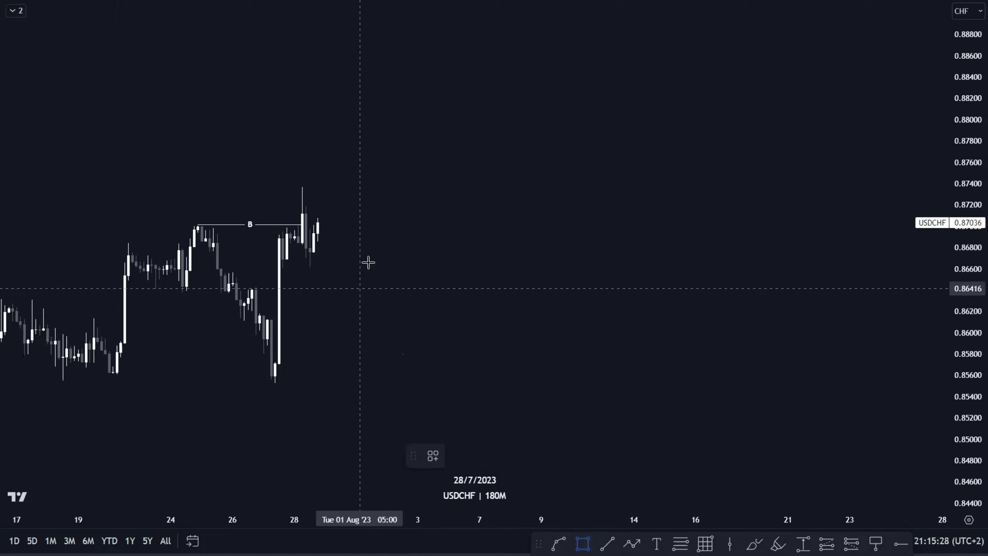
{"action": "left_click", "coordinate": [271, 381]}
{"action": "left_click_drag", "start_coordinate": [310, 371], "coordinate": [598, 371]}
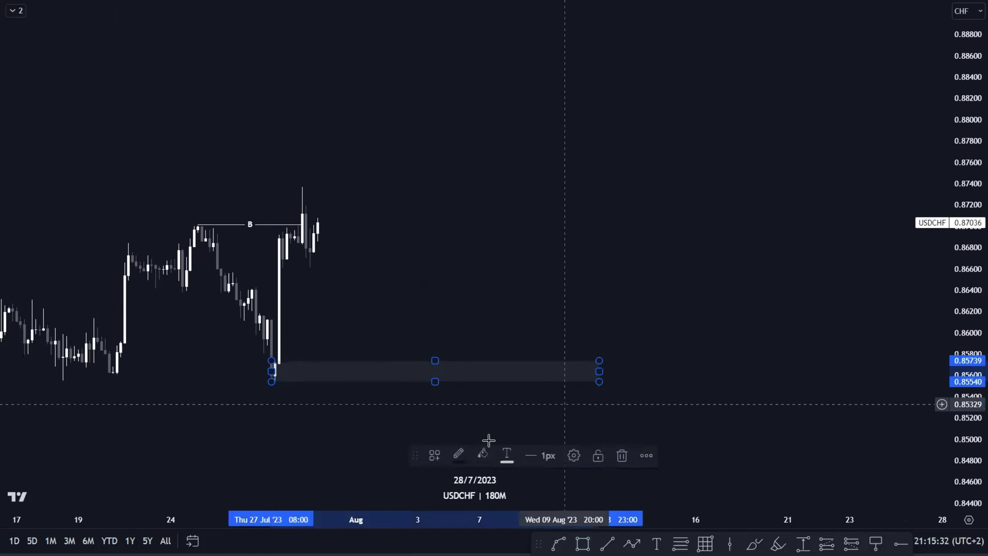
{"action": "left_click", "coordinate": [428, 454]}
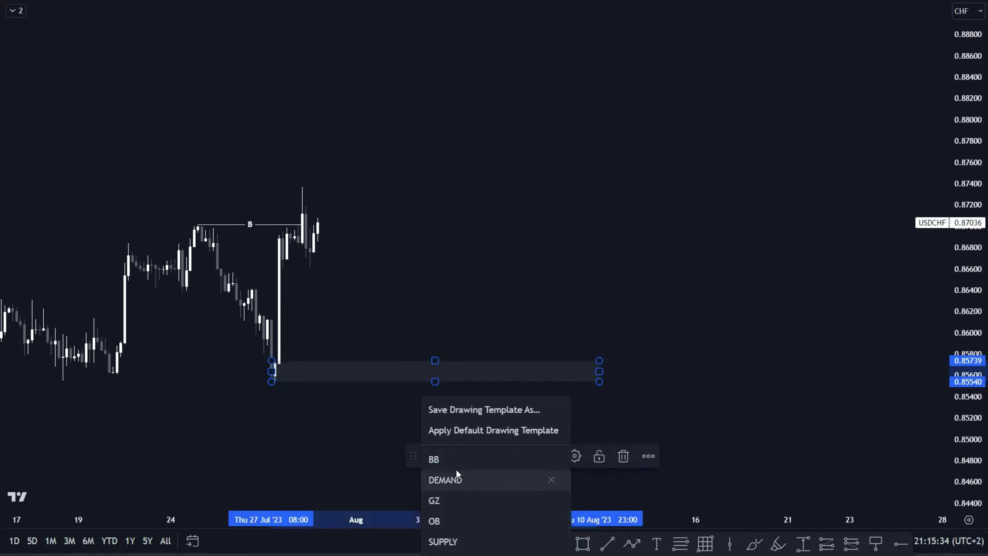
{"action": "left_click", "coordinate": [458, 480]}
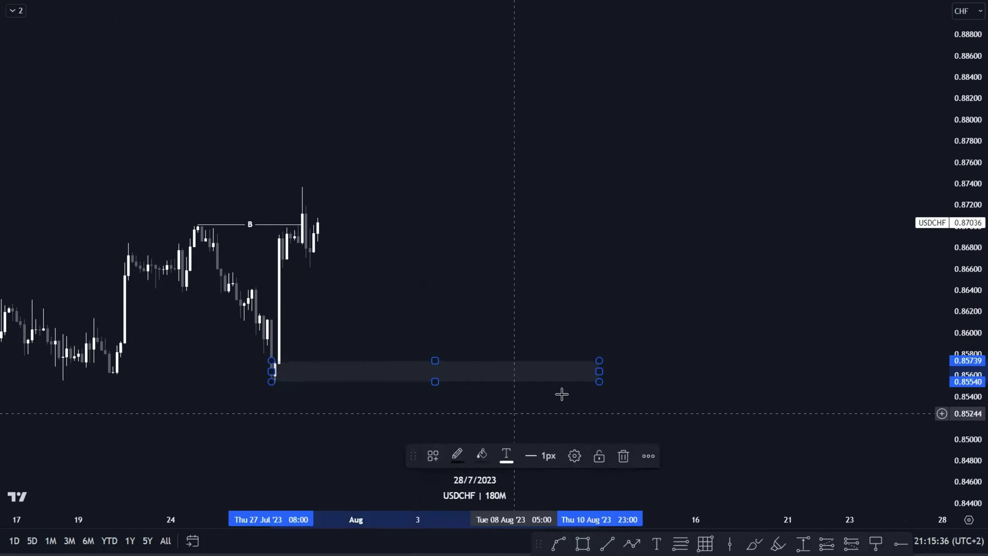
{"action": "left_click", "coordinate": [550, 390]}
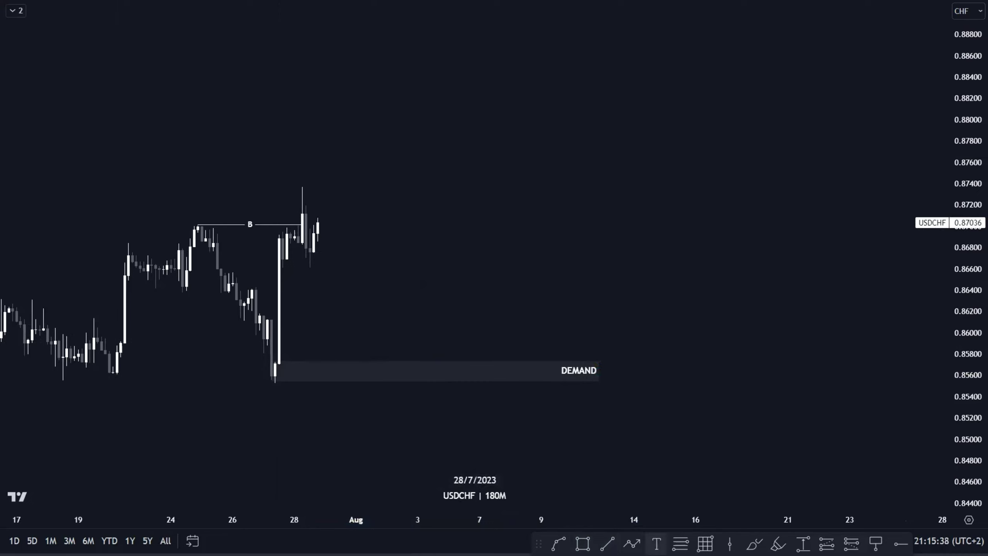
Draw a Fibonacci retracement from the 27 July low to the 28 July high and a GZ rectangle at about 0.85914 to 0.86072.
{"action": "left_click", "coordinate": [271, 383]}
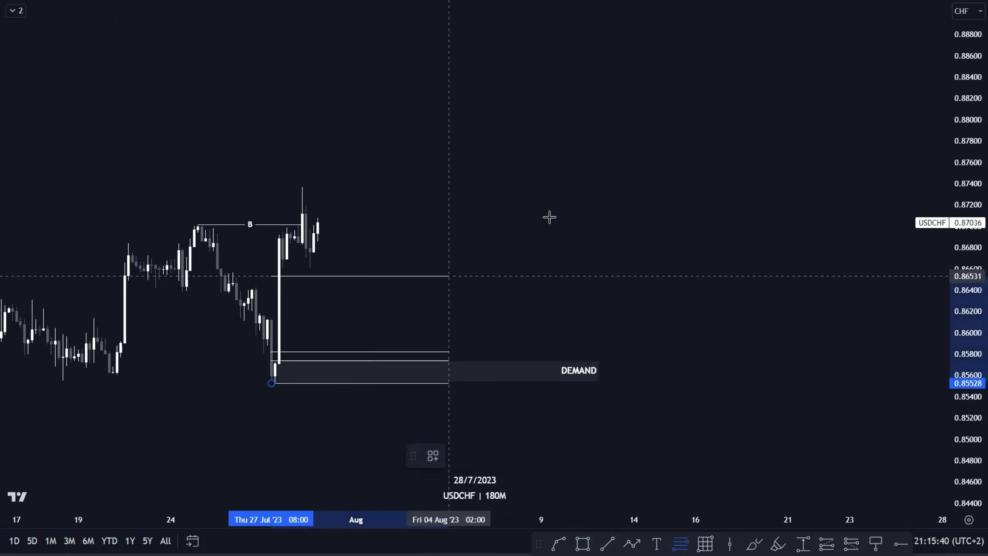
{"action": "left_click", "coordinate": [641, 185]}
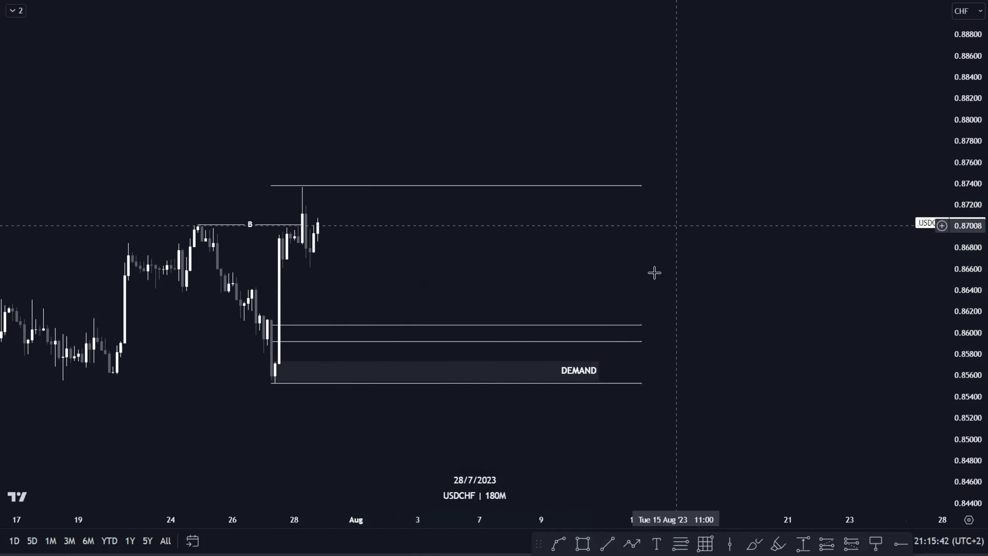
{"action": "left_click", "coordinate": [279, 341]}
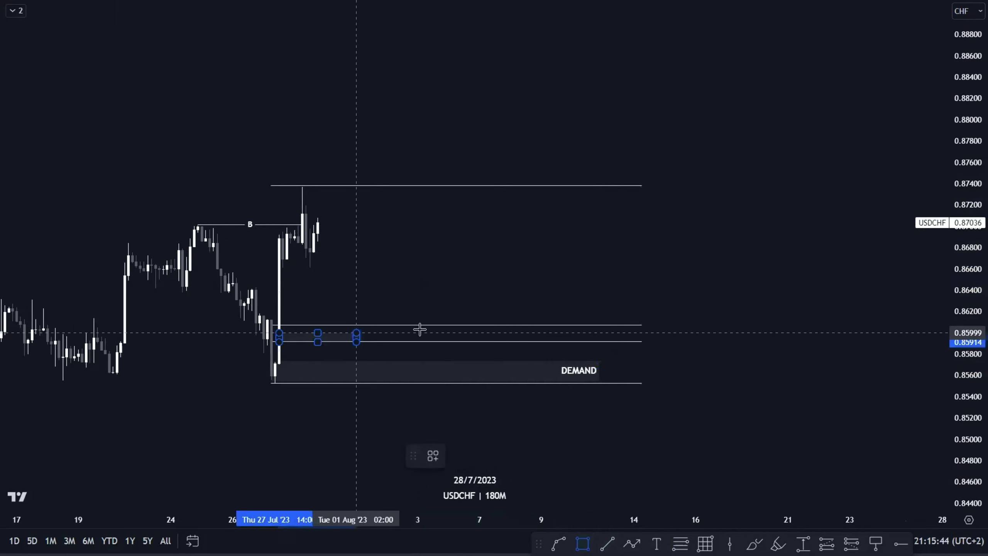
{"action": "left_click", "coordinate": [580, 325]}
{"action": "left_click", "coordinate": [433, 455]}
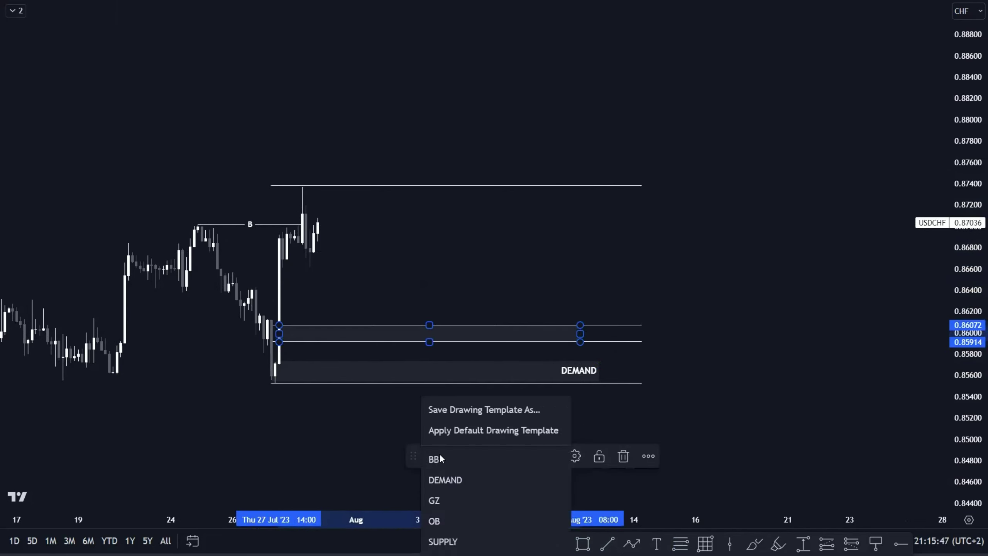
{"action": "left_click", "coordinate": [453, 502]}
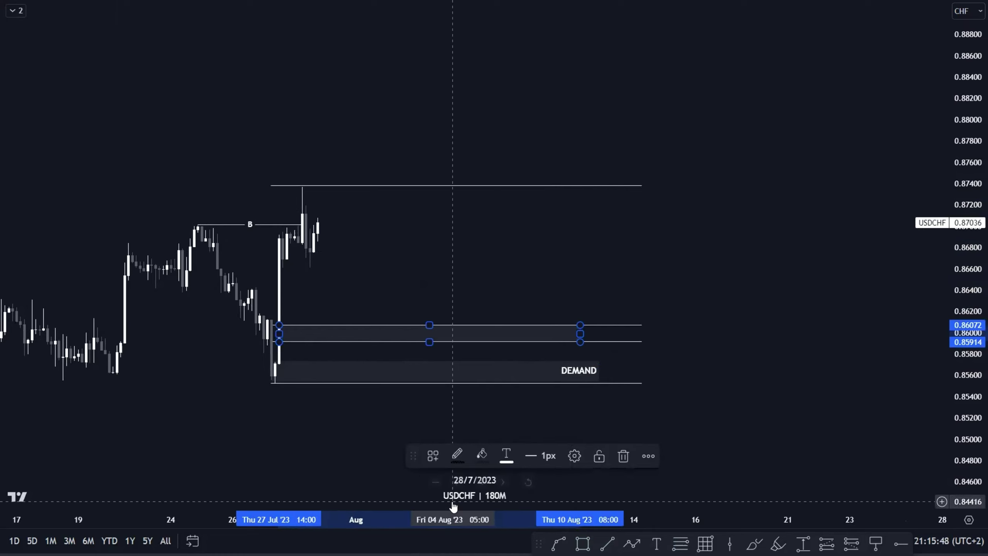
Delete the Fibonacci retracement and shorten the DEMAND rectangle so it ends nearly level with the GZ rectangle.
{"action": "left_click", "coordinate": [638, 383]}
{"action": "left_click", "coordinate": [576, 455]}
{"action": "scroll", "coordinate": [667, 365], "scroll_direction": "down", "scroll_amount": 1}
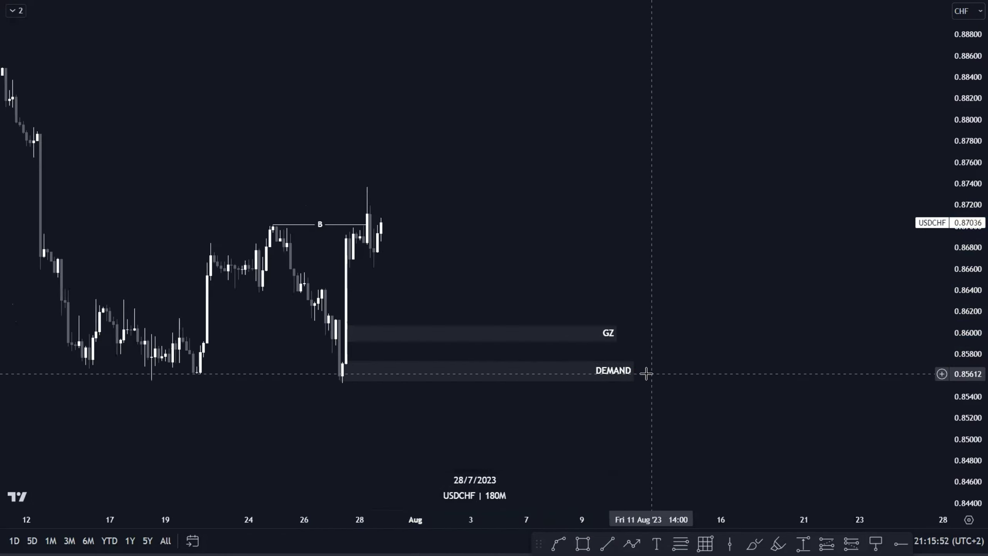
{"action": "left_click_drag", "start_coordinate": [634, 373], "coordinate": [612, 372]}
{"action": "left_click", "coordinate": [552, 267]}
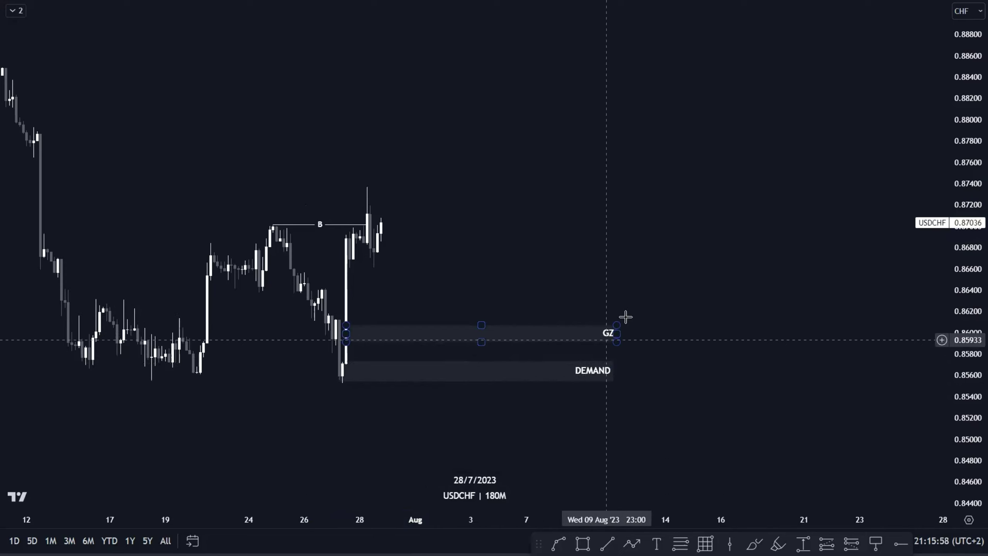
{"action": "scroll", "coordinate": [726, 278], "scroll_direction": "up", "scroll_amount": 1}
{"action": "scroll", "coordinate": [726, 278], "scroll_direction": "down", "scroll_amount": 2}
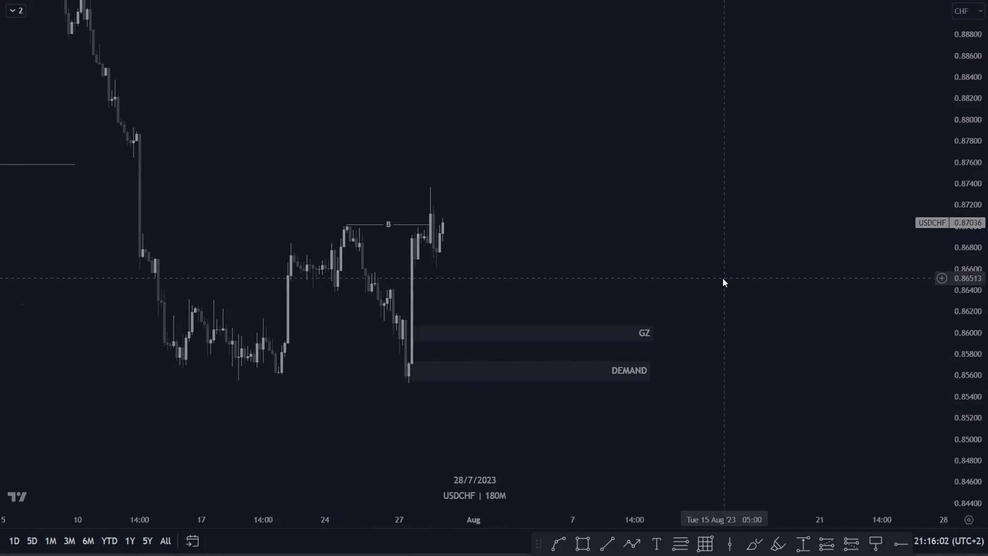
Switch the chart to EURUSD and remove all of its existing drawings.
{"action": "key", "text": "Down"}
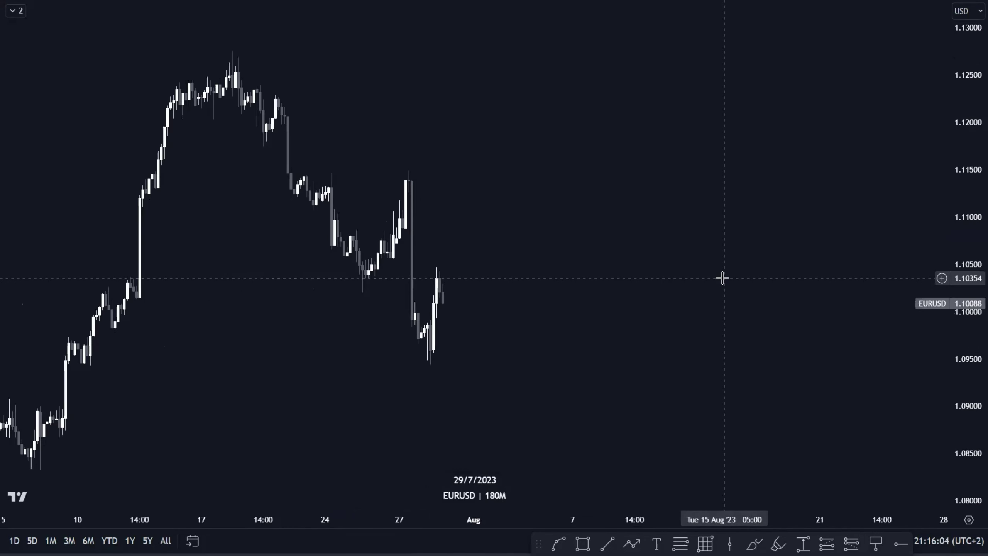
{"action": "scroll", "coordinate": [655, 265], "scroll_direction": "down", "scroll_amount": 2}
{"action": "right_click", "coordinate": [636, 244]}
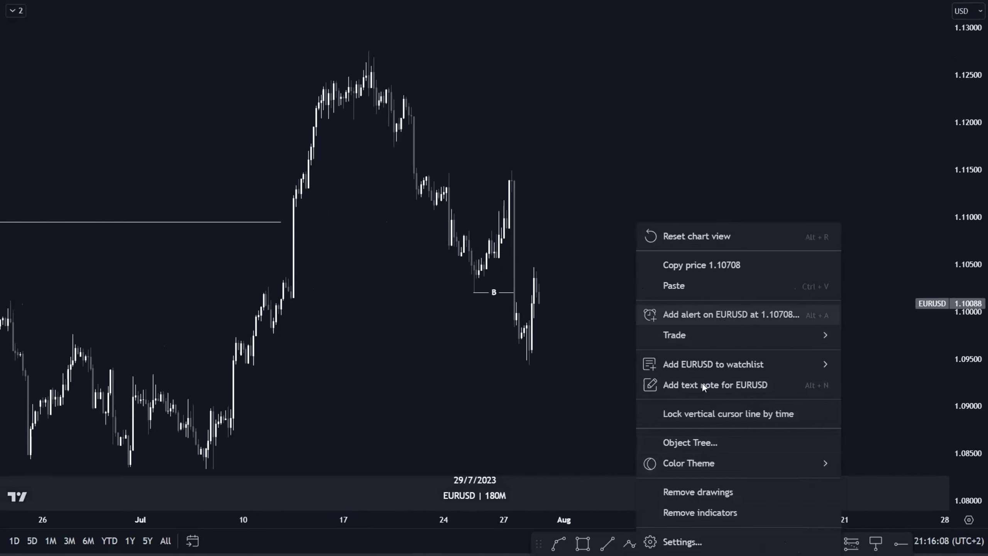
{"action": "left_click", "coordinate": [700, 492]}
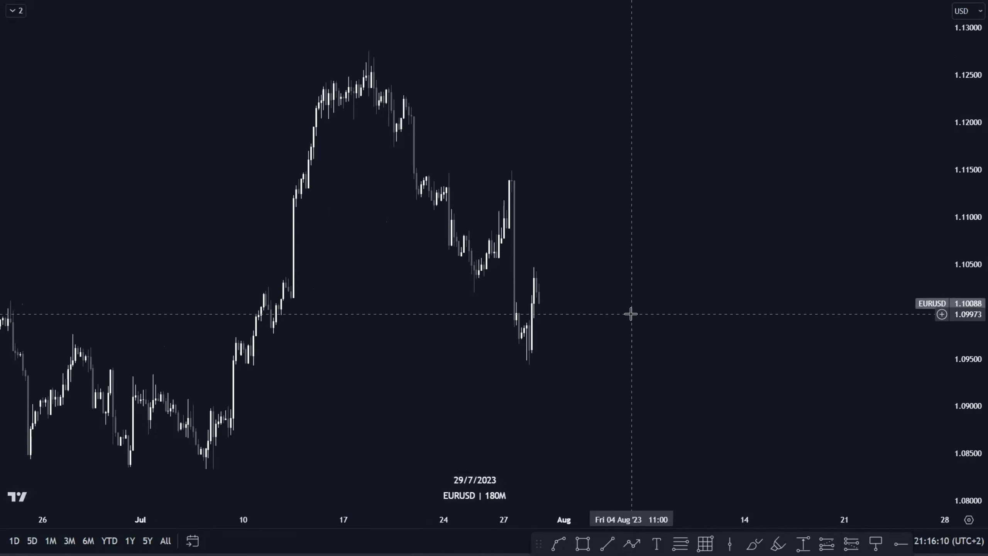
Change the EURUSD interval to 1D, reset the chart view and rescale it around the price action since October 2022.
{"action": "type", "text": "1D"}
{"action": "key", "text": "Return"}
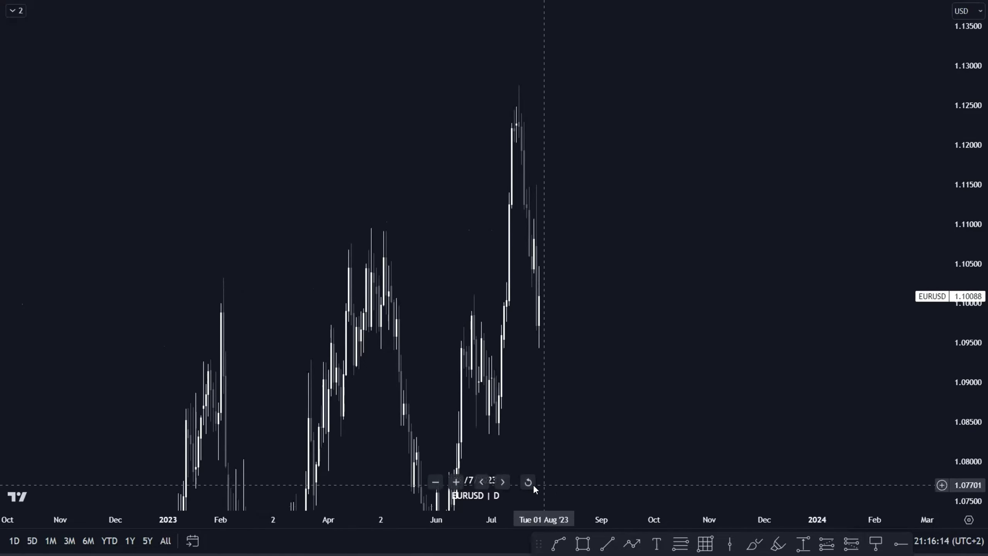
{"action": "left_click", "coordinate": [529, 482]}
{"action": "scroll", "coordinate": [601, 392], "scroll_direction": "down", "scroll_amount": 5}
{"action": "left_click_drag", "start_coordinate": [775, 362], "coordinate": [480, 389]}
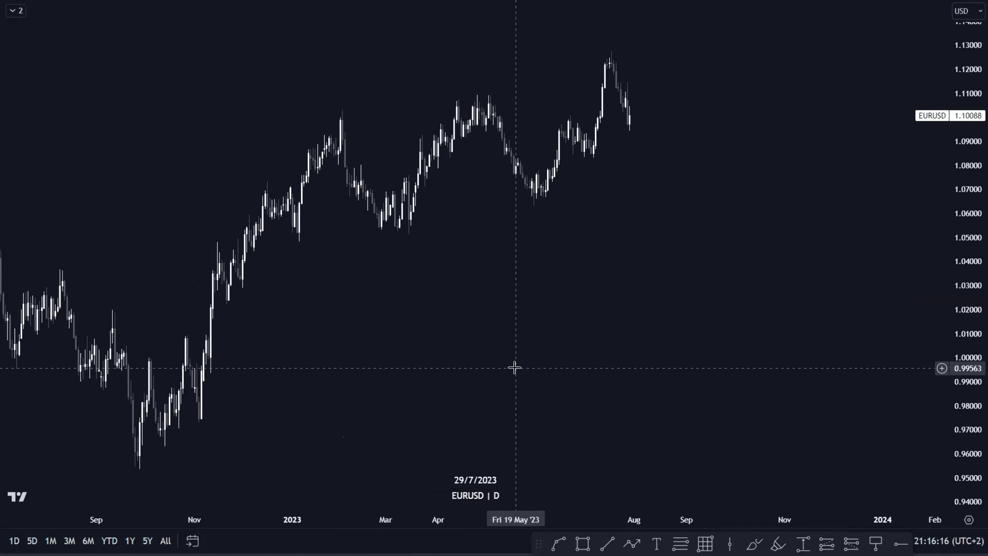
{"action": "scroll", "coordinate": [513, 368], "scroll_direction": "up", "scroll_amount": 2}
{"action": "left_click_drag", "start_coordinate": [559, 356], "coordinate": [577, 359]}
{"action": "left_click_drag", "start_coordinate": [973, 396], "coordinate": [974, 351]}
{"action": "left_click_drag", "start_coordinate": [647, 278], "coordinate": [676, 347]}
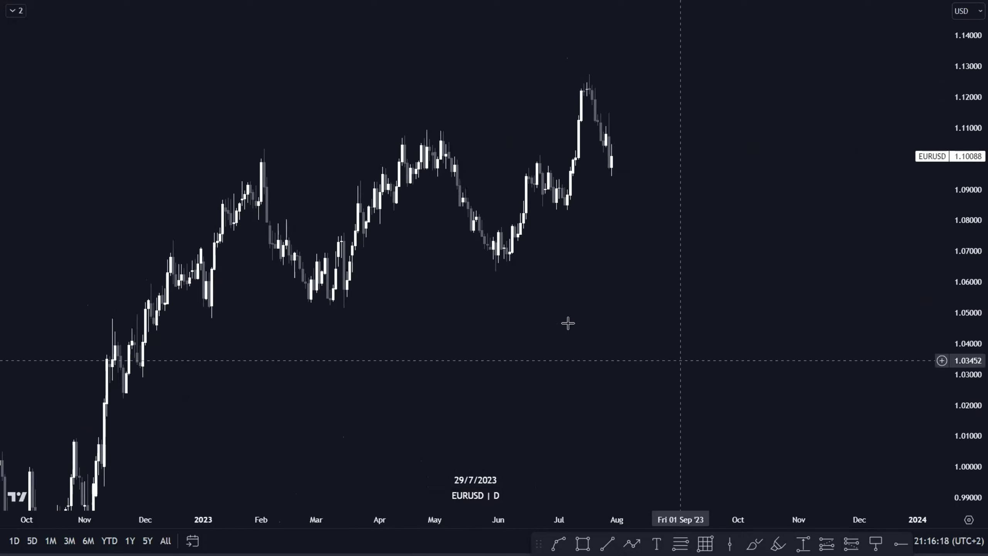
Draw a horizontal trend line from the 1 February 2023 high to 13 April at about 1.10345 with the BOS template.
{"action": "left_click", "coordinate": [606, 543]}
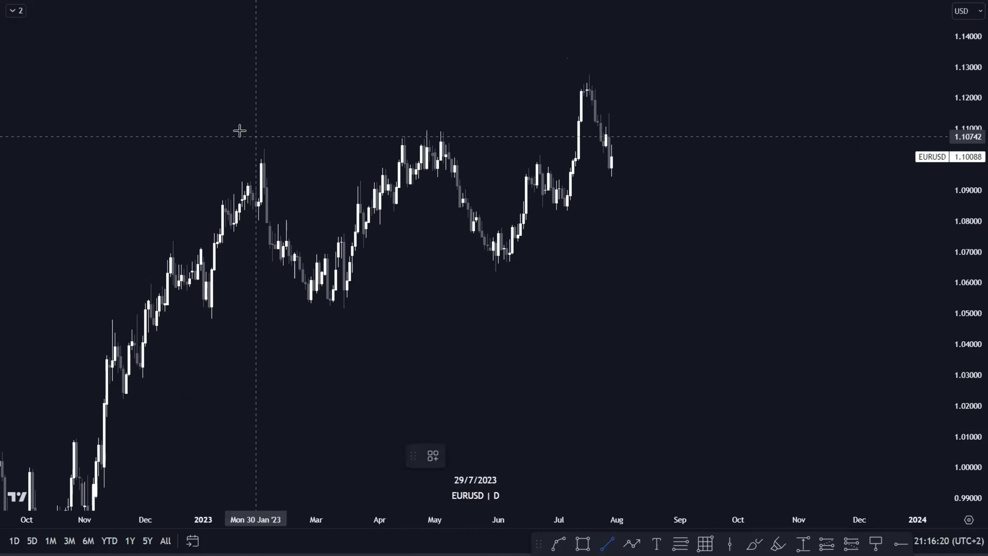
{"action": "left_click", "coordinate": [401, 148]}
{"action": "left_click", "coordinate": [432, 455]}
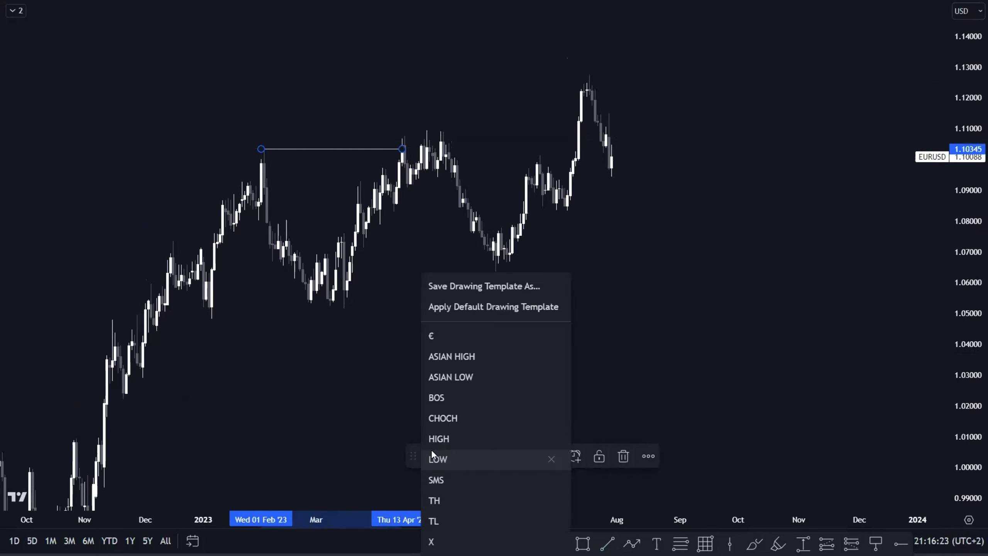
{"action": "left_click", "coordinate": [463, 403]}
Draw a second BOS trend line from the 27 April 2023 high to 12 July at about 1.10972.
{"action": "left_click_drag", "start_coordinate": [660, 482], "coordinate": [605, 491]}
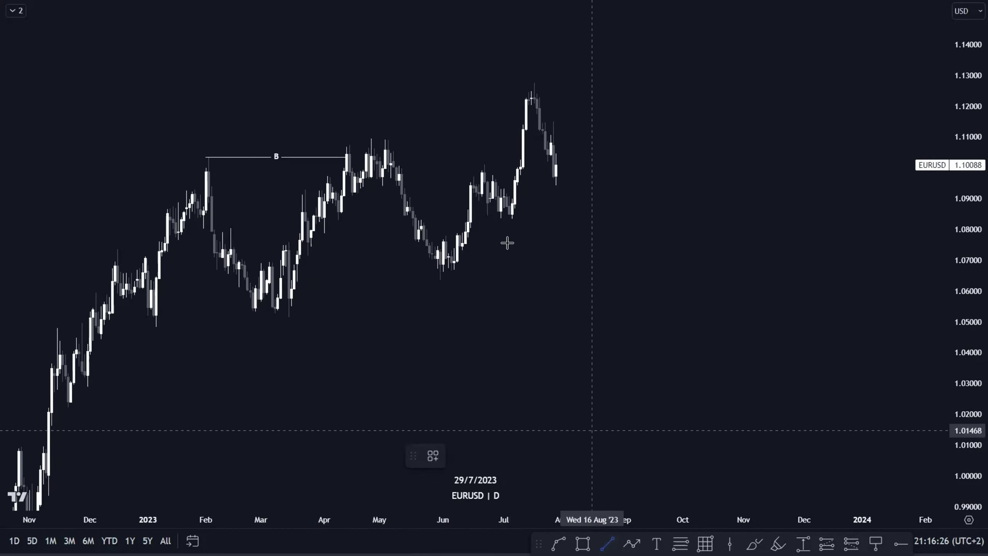
{"action": "left_click", "coordinate": [374, 138]}
{"action": "left_click", "coordinate": [519, 138]}
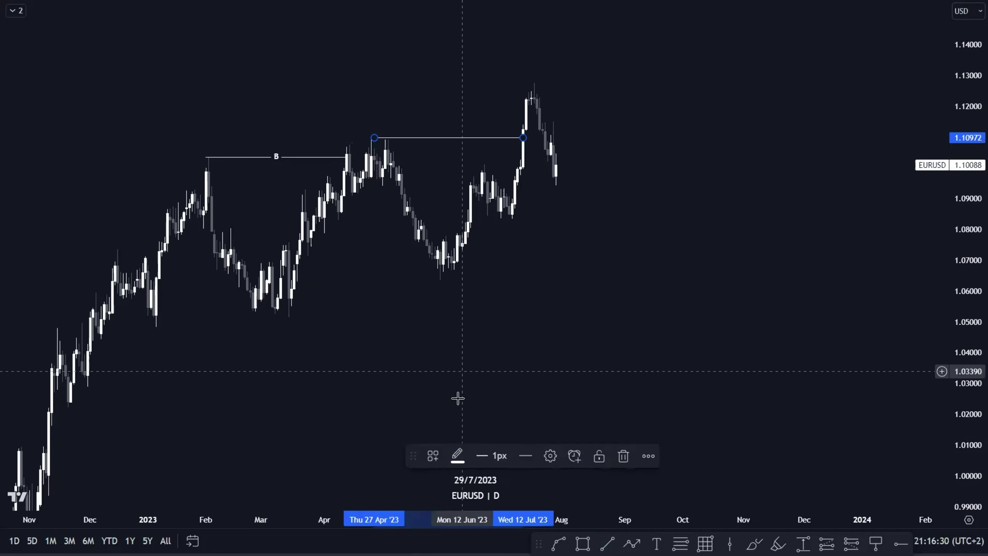
{"action": "left_click", "coordinate": [432, 455]}
{"action": "left_click", "coordinate": [555, 359]}
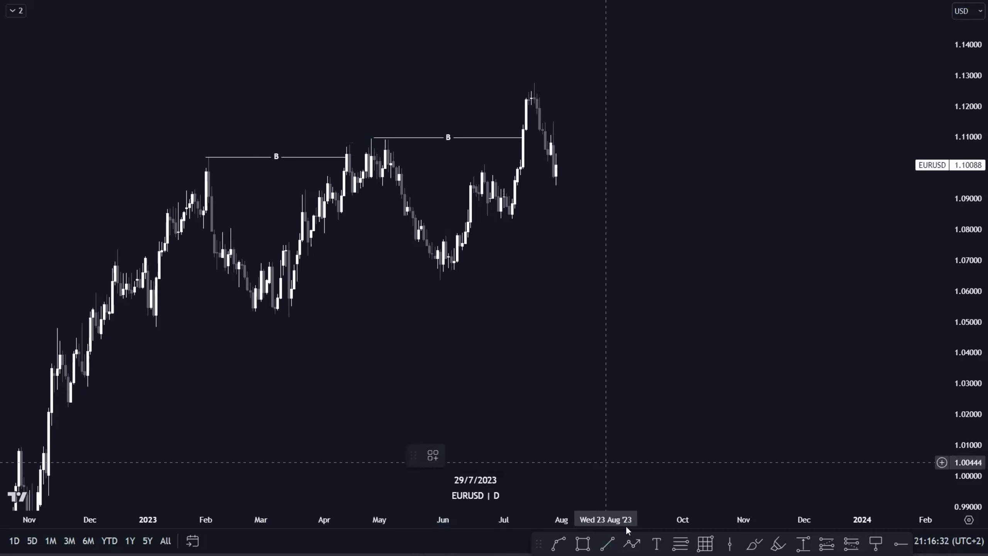
Check the pullback with a temporary Fibonacci retracement from the 15 March low, about 1.05186, up to about 1.10951, and delete it.
{"action": "left_click", "coordinate": [294, 316]}
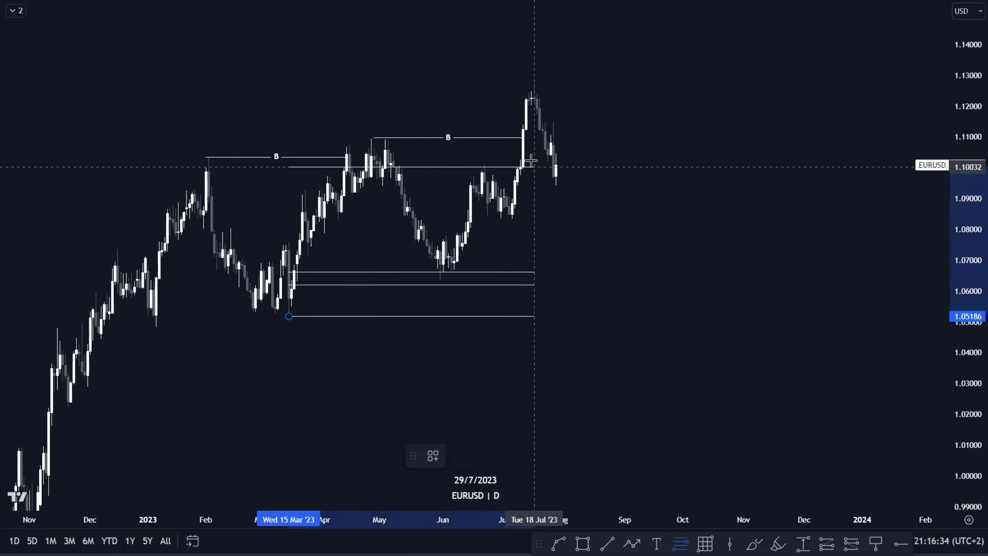
{"action": "left_click", "coordinate": [530, 138]}
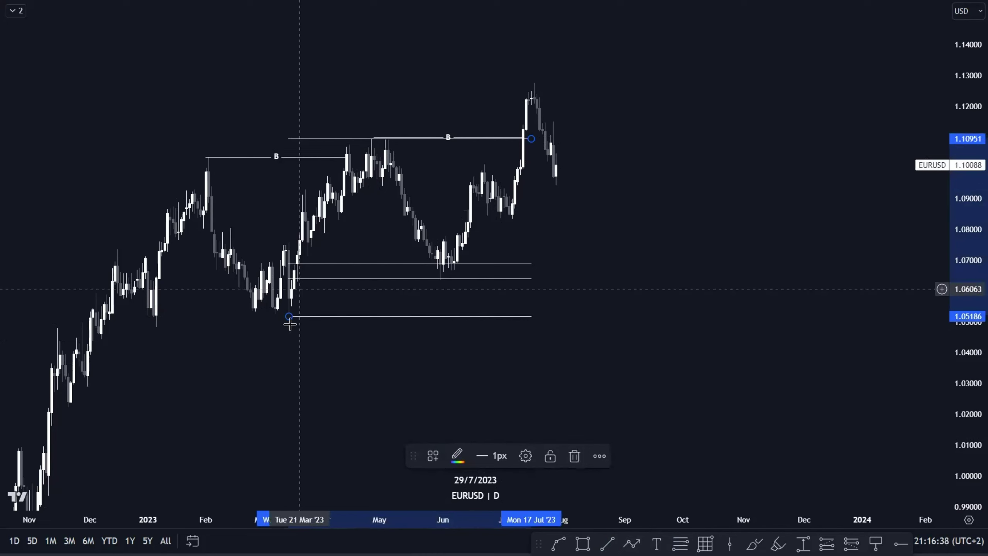
{"action": "left_click", "coordinate": [575, 456]}
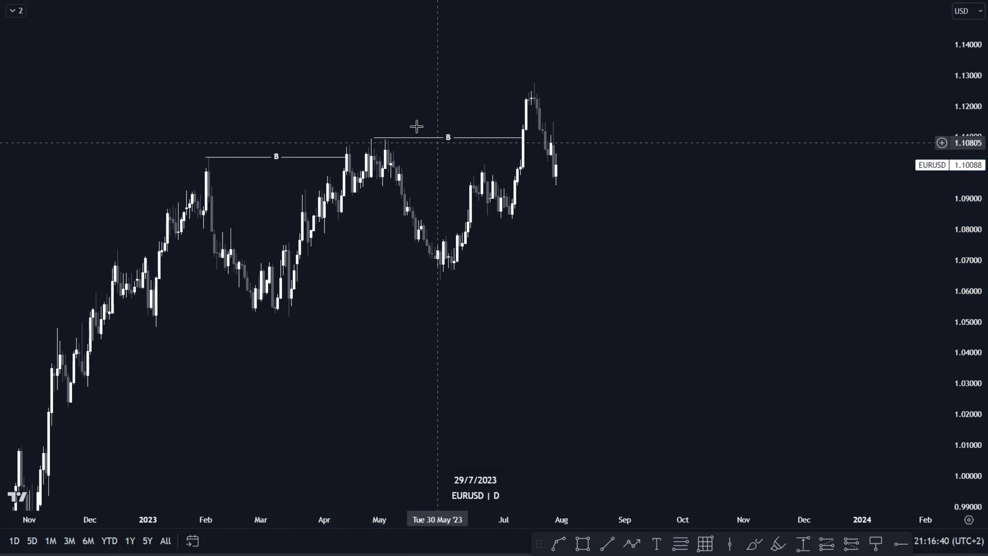
Move the start of the April-to-July BOS line slightly earlier at the same price level.
{"action": "left_click", "coordinate": [373, 143]}
{"action": "left_click_drag", "start_coordinate": [372, 139], "coordinate": [369, 138]}
{"action": "left_click", "coordinate": [463, 176]}
Draw a Fibonacci retracement from the late-May low at about 1.06356 to the July high at about 1.12831, extending to 27 November 2023.
{"action": "scroll", "coordinate": [586, 232], "scroll_direction": "up", "scroll_amount": 1}
{"action": "left_click_drag", "start_coordinate": [681, 278], "coordinate": [666, 305]}
{"action": "left_click", "coordinate": [680, 543]}
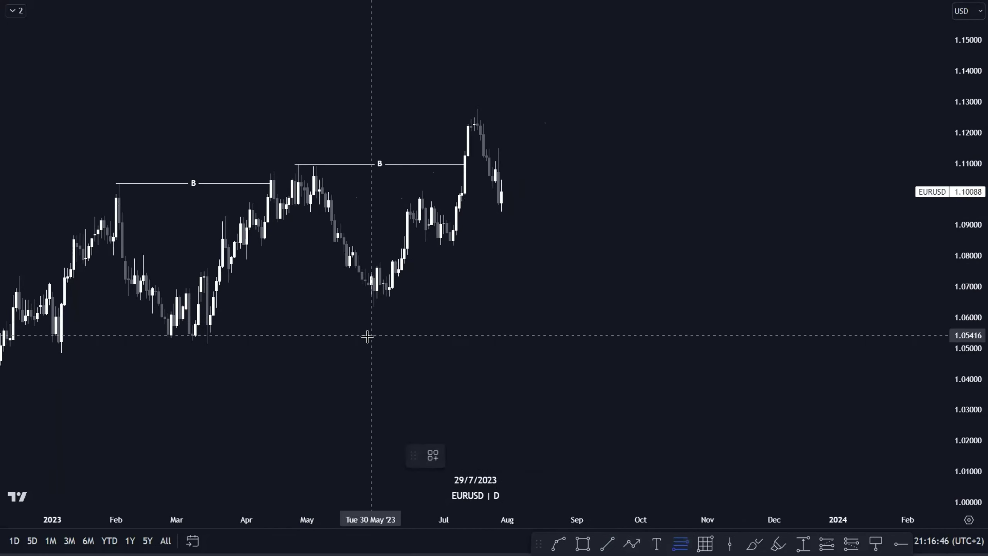
{"action": "left_click_drag", "start_coordinate": [368, 307], "coordinate": [762, 107]}
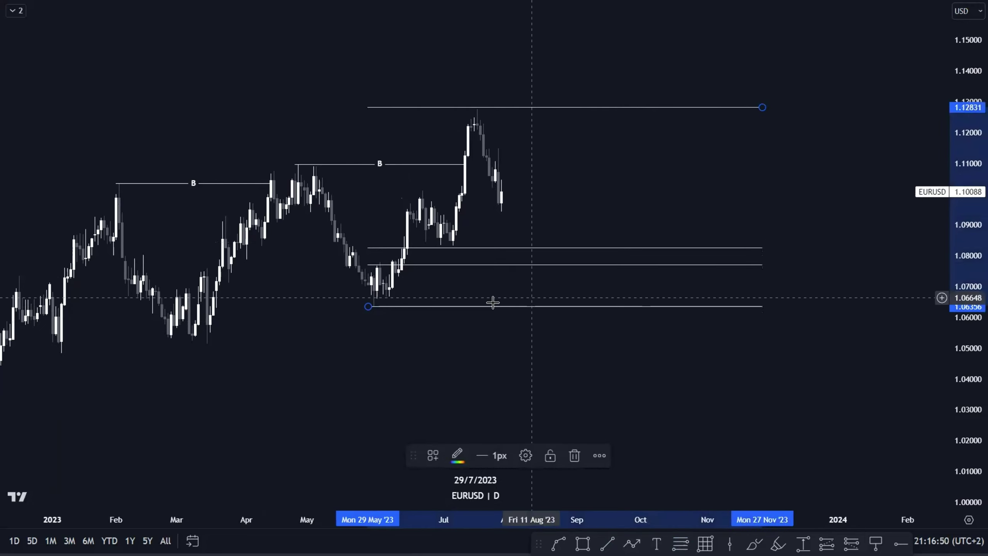
{"action": "left_click", "coordinate": [439, 335]}
Mark a GZ-template rectangle from 13 June to 17 November 2023 between 1.07693 and 1.08257, and delete the Fibonacci retracement.
{"action": "left_click", "coordinate": [583, 543]}
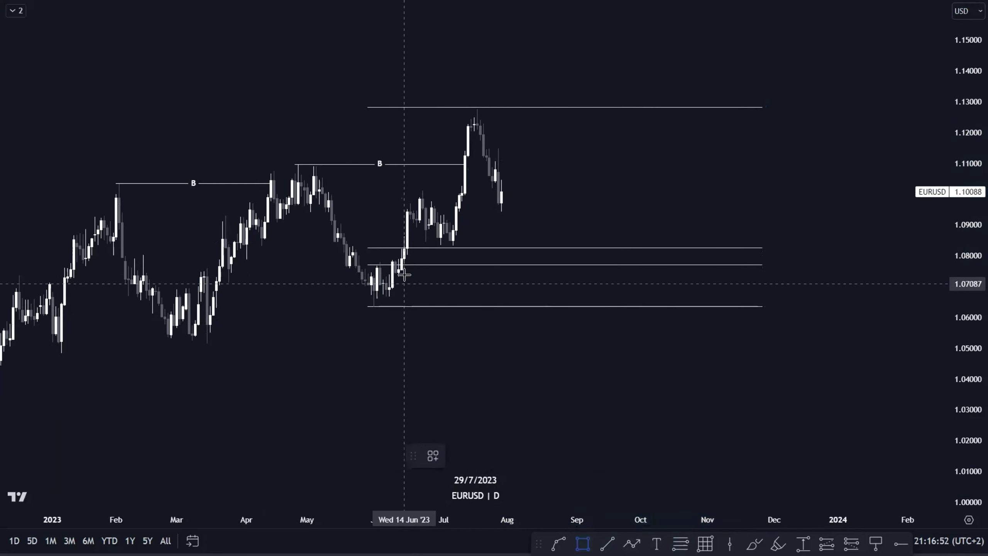
{"action": "left_click_drag", "start_coordinate": [401, 265], "coordinate": [743, 248]}
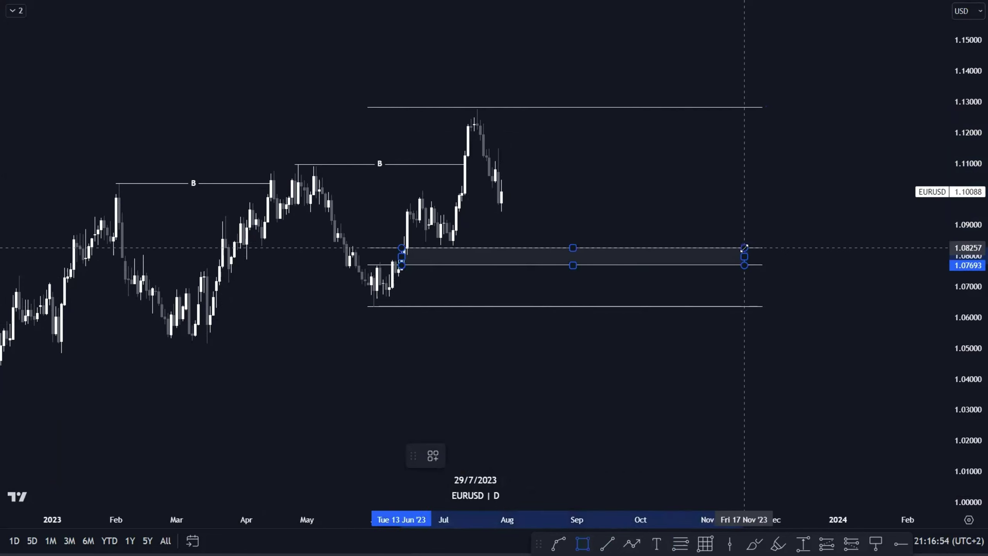
{"action": "left_click", "coordinate": [432, 455]}
{"action": "left_click", "coordinate": [448, 500]}
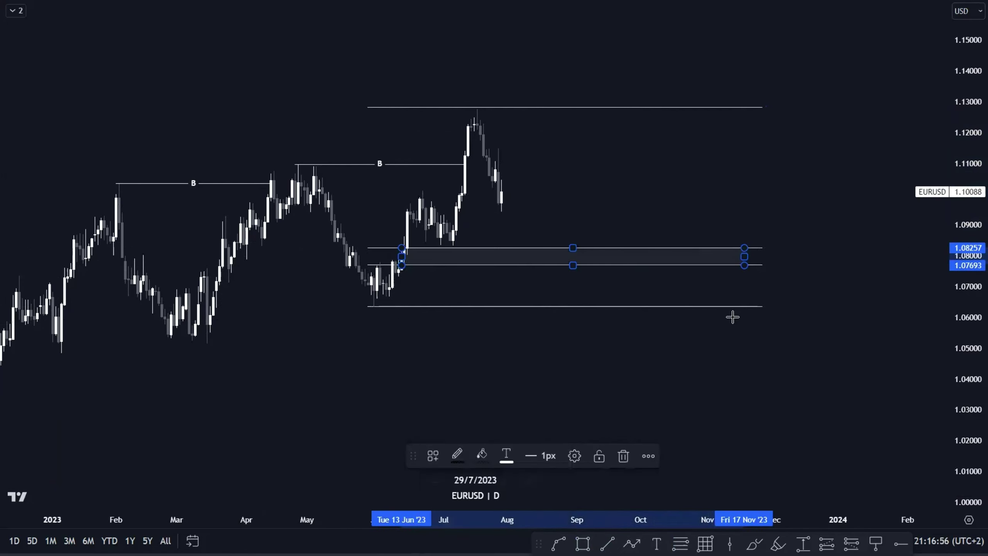
{"action": "left_click", "coordinate": [759, 307]}
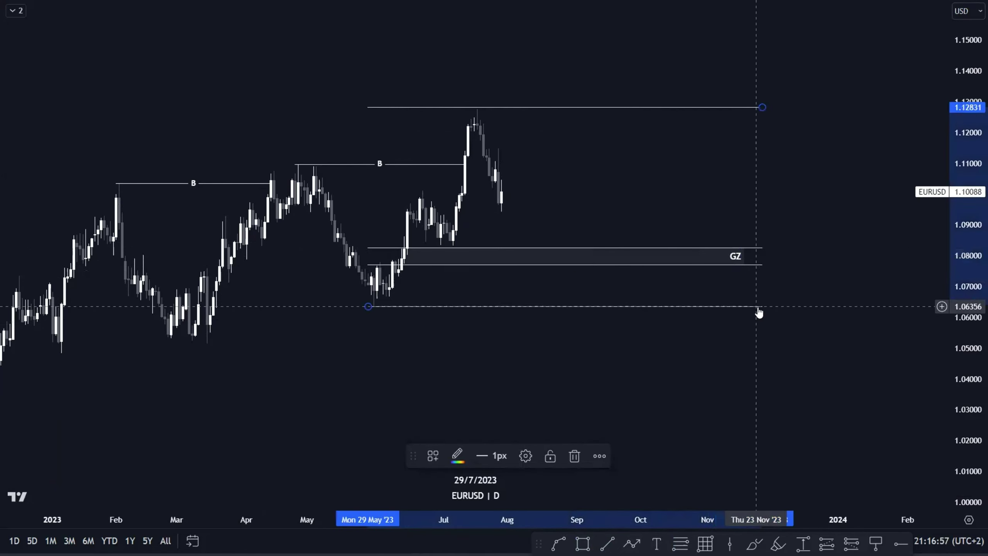
{"action": "left_click", "coordinate": [576, 456]}
Shorten the daily golden zone slightly so that it ends at about 10 November 2023.
{"action": "scroll", "coordinate": [644, 312], "scroll_direction": "down", "scroll_amount": 3}
{"action": "left_click_drag", "start_coordinate": [749, 297], "coordinate": [623, 314]}
{"action": "scroll", "coordinate": [573, 324], "scroll_direction": "up", "scroll_amount": 3}
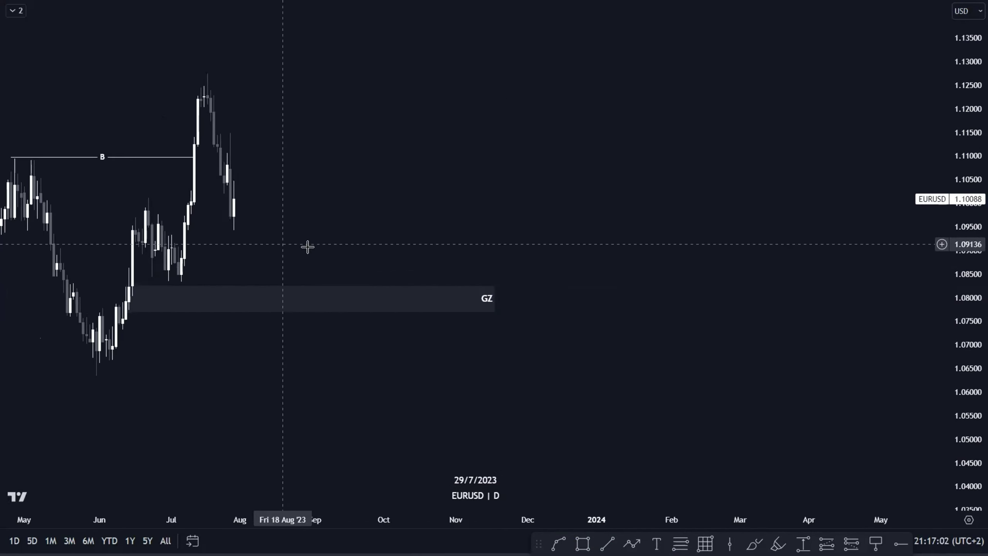
{"action": "left_click_drag", "start_coordinate": [307, 246], "coordinate": [439, 251]}
{"action": "left_click_drag", "start_coordinate": [654, 311], "coordinate": [636, 308]}
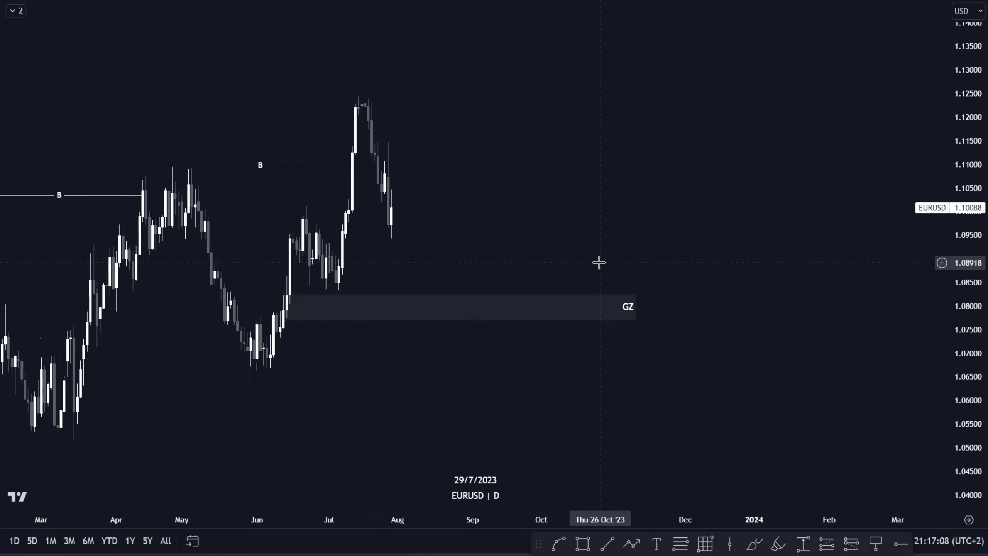
Switch to the 3-hour interval and draw a BOS trend line at about 1.10212 from the 25 July low to 27 July 14:00.
{"action": "type", "text": "3H"}
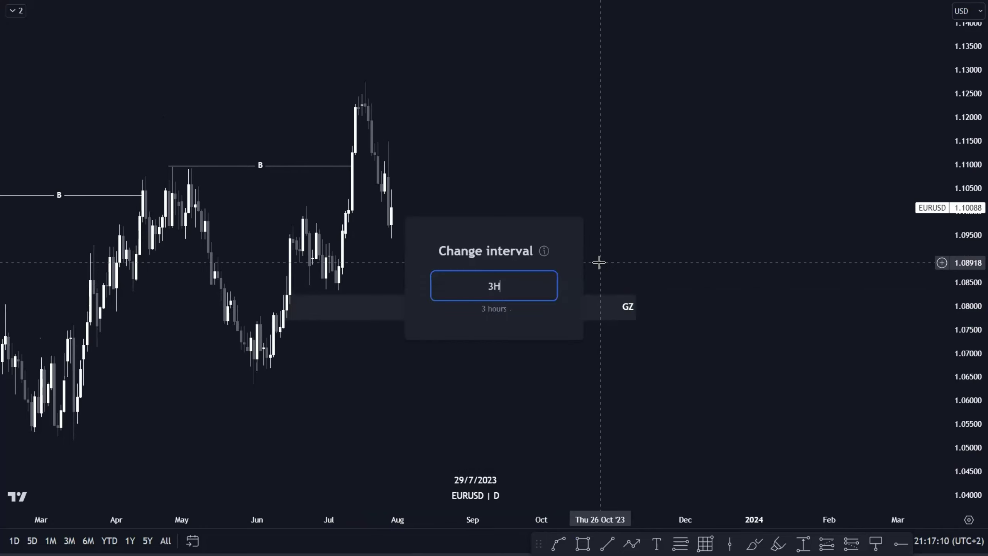
{"action": "key", "text": "Return"}
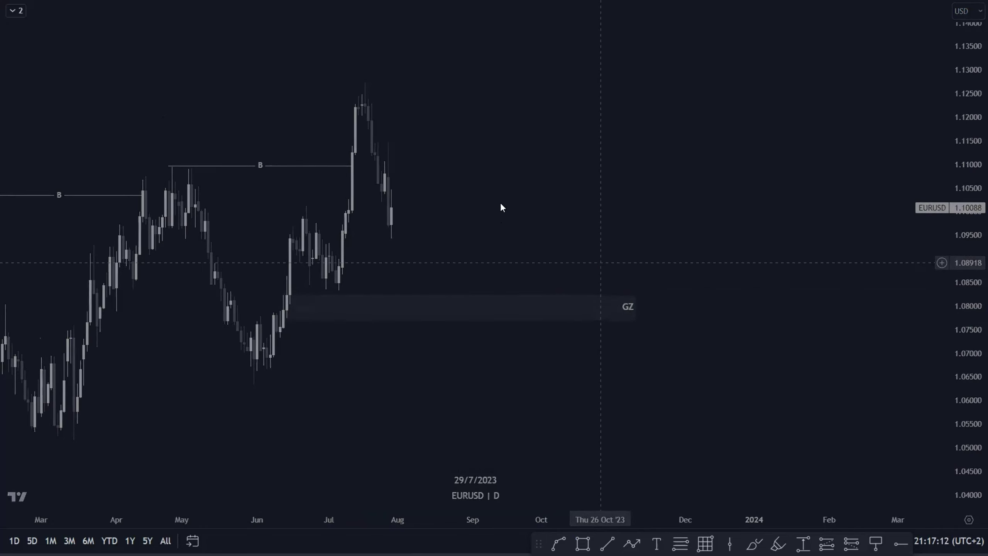
{"action": "scroll", "coordinate": [554, 210], "scroll_direction": "up", "scroll_amount": 3}
{"action": "left_click_drag", "start_coordinate": [463, 216], "coordinate": [742, 235]}
{"action": "left_click_drag", "start_coordinate": [973, 361], "coordinate": [965, 117]}
{"action": "scroll", "coordinate": [556, 238], "scroll_direction": "up", "scroll_amount": 2}
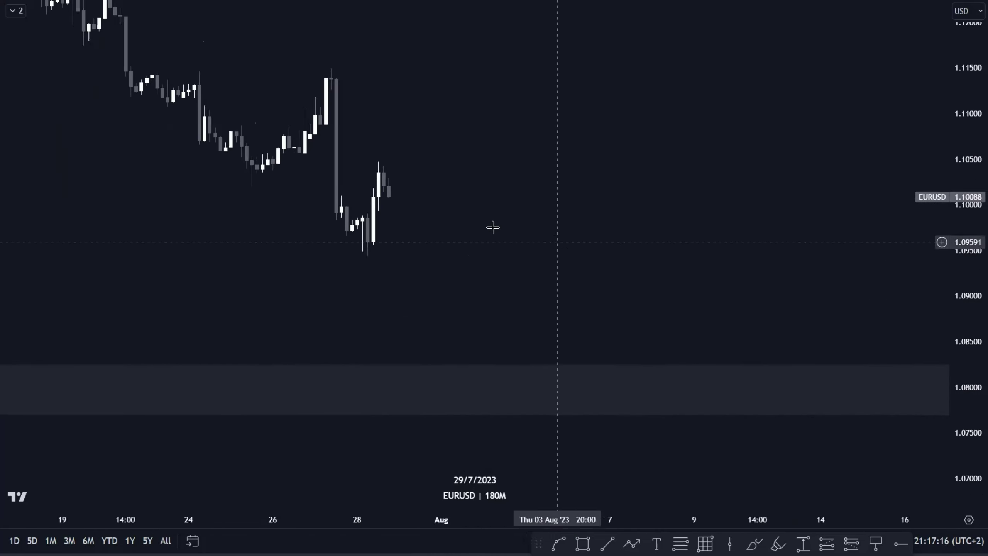
{"action": "left_click_drag", "start_coordinate": [441, 221], "coordinate": [463, 253]}
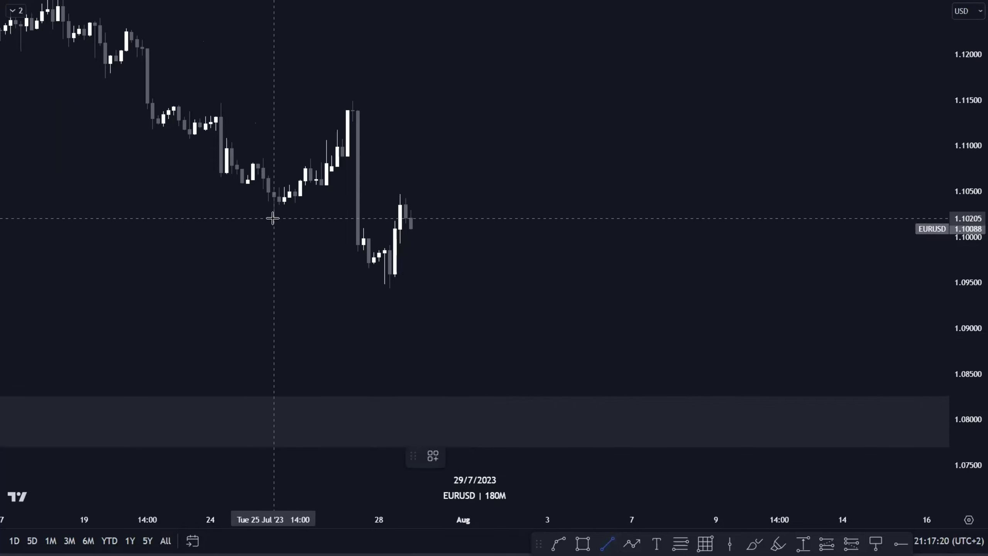
{"action": "left_click", "coordinate": [355, 218]}
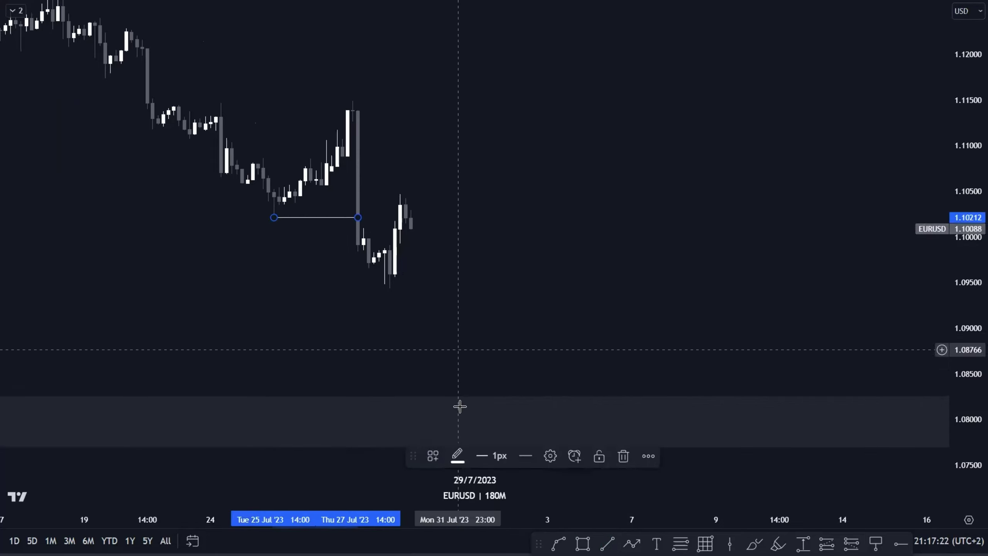
{"action": "left_click", "coordinate": [432, 455]}
{"action": "left_click", "coordinate": [471, 400]}
{"action": "left_click", "coordinate": [489, 308]}
Switch to the 2-hour interval and draw a Fibonacci retracement from the 27 July high at 1.11483 to about 1.09429, extending to 2 August.
{"action": "scroll", "coordinate": [474, 277], "scroll_direction": "up", "scroll_amount": 2}
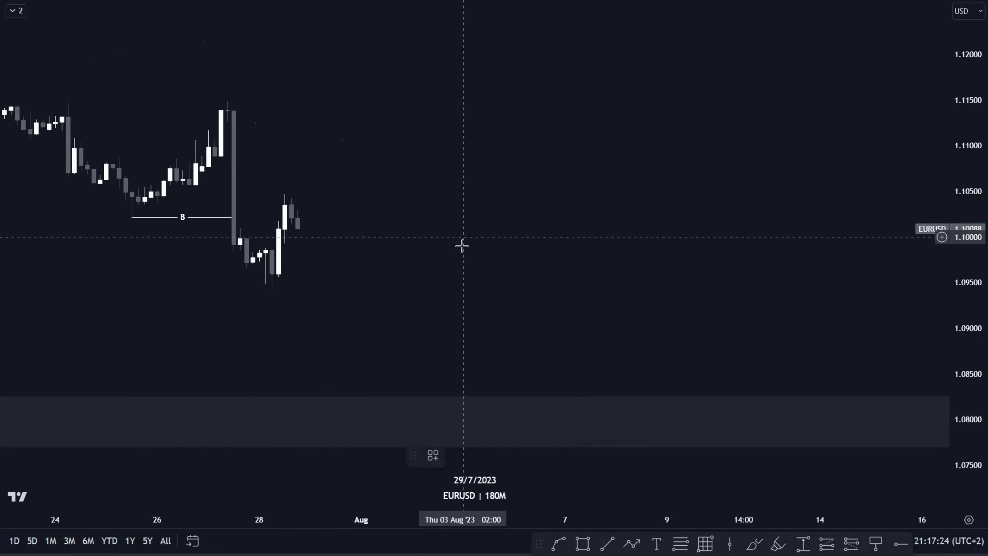
{"action": "type", "text": "2H"}
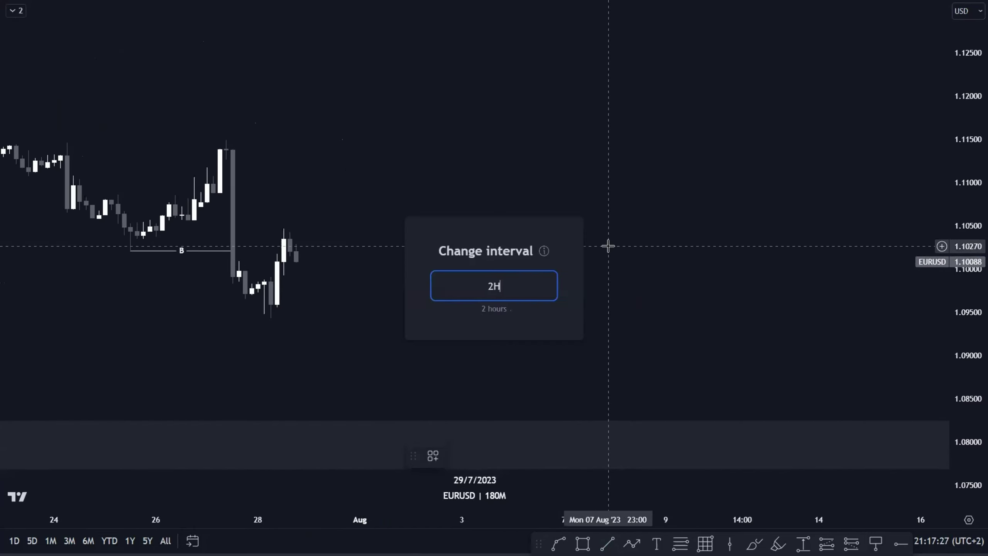
{"action": "key", "text": "Return"}
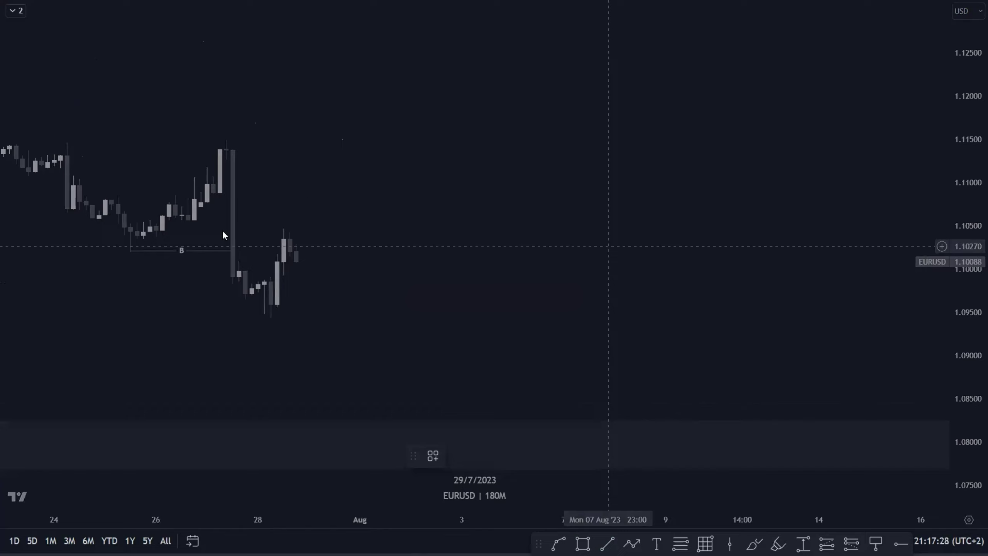
{"action": "scroll", "coordinate": [303, 188], "scroll_direction": "down", "scroll_amount": 1}
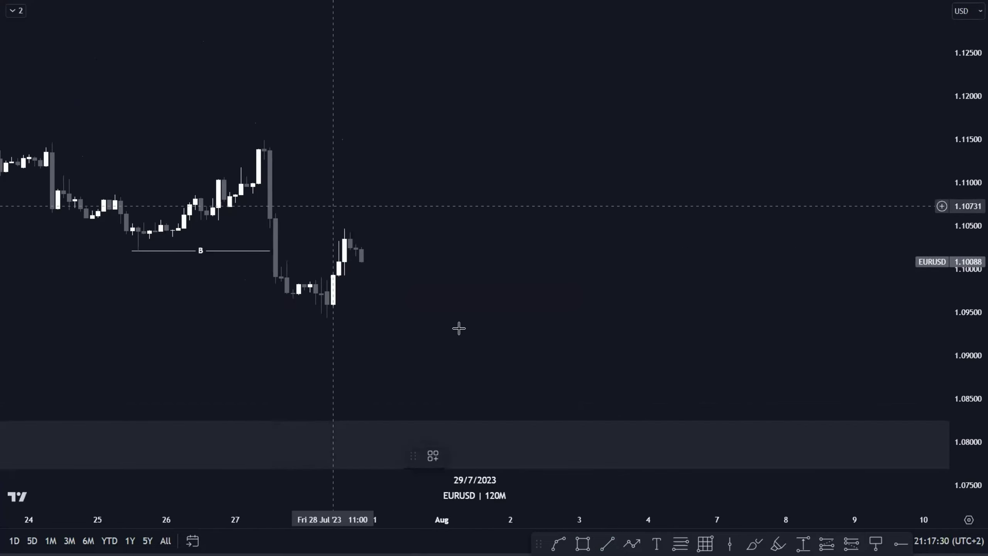
{"action": "left_click", "coordinate": [680, 543]}
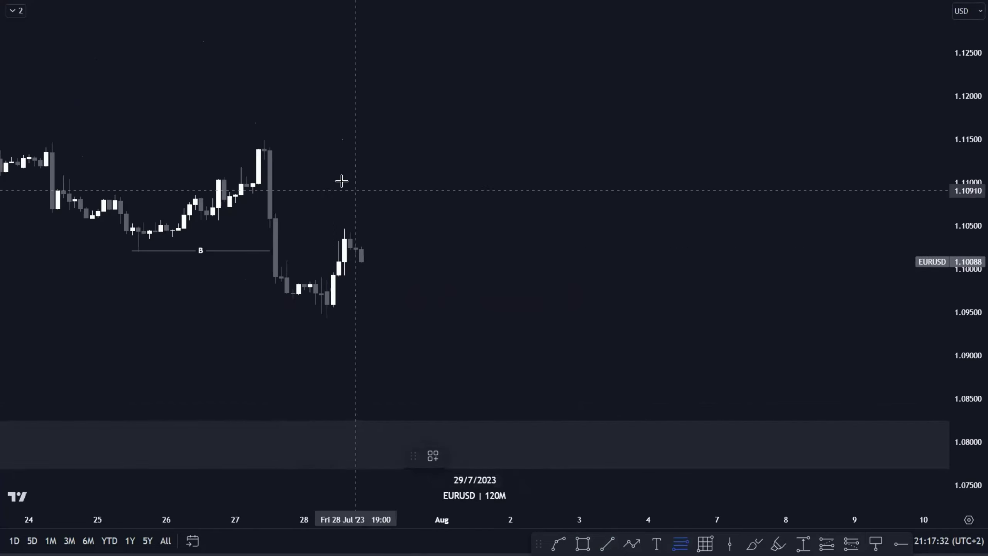
{"action": "left_click", "coordinate": [263, 141]}
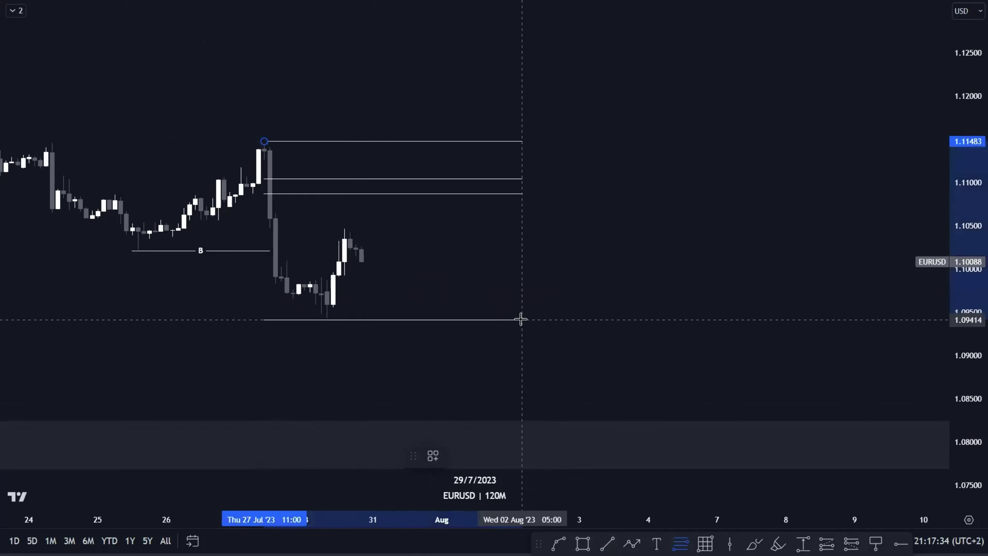
{"action": "left_click", "coordinate": [522, 318]}
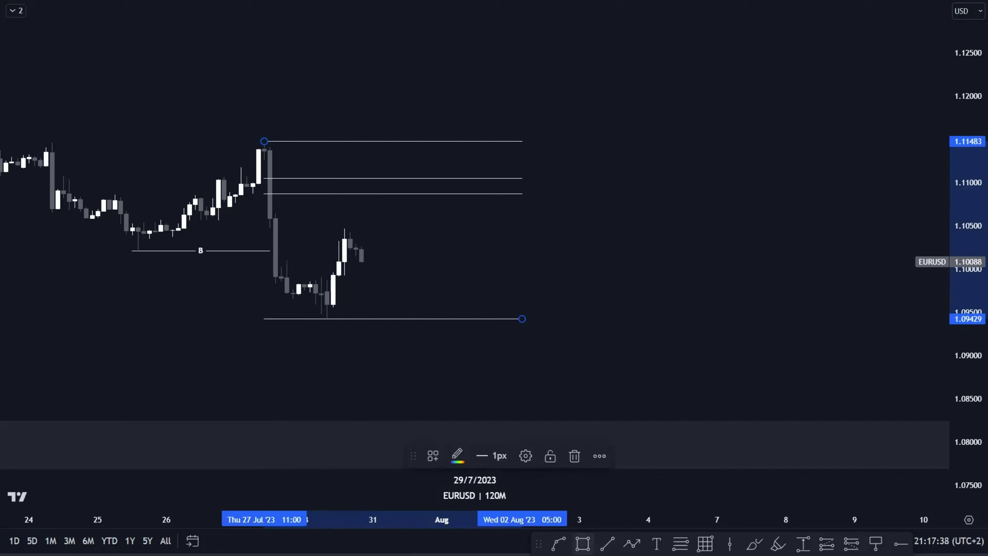
Mark a GZ-template rectangle from 27 July to 2 August between about 1.10873 and 1.11044, and delete the Fibonacci retracement.
{"action": "left_click", "coordinate": [270, 211]}
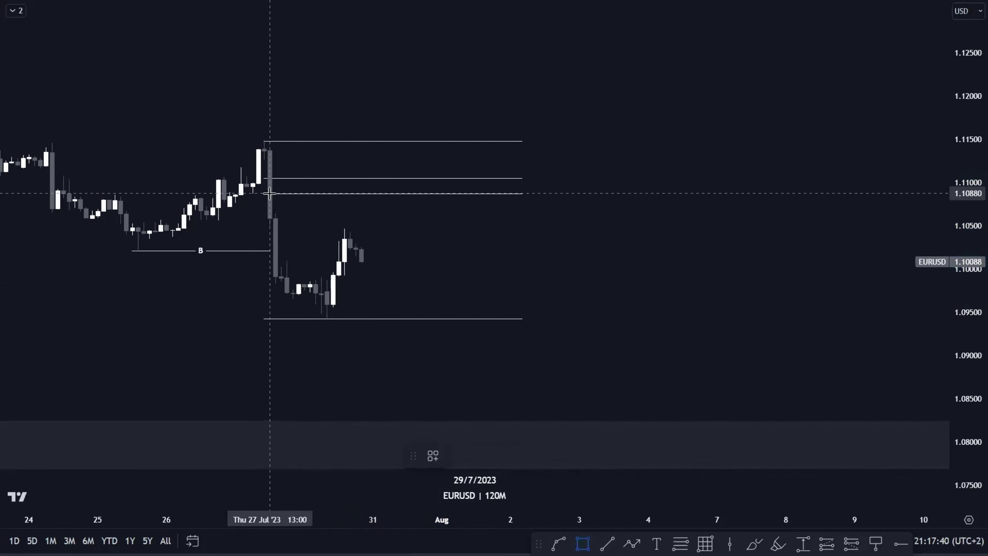
{"action": "left_click_drag", "start_coordinate": [277, 193], "coordinate": [500, 177]}
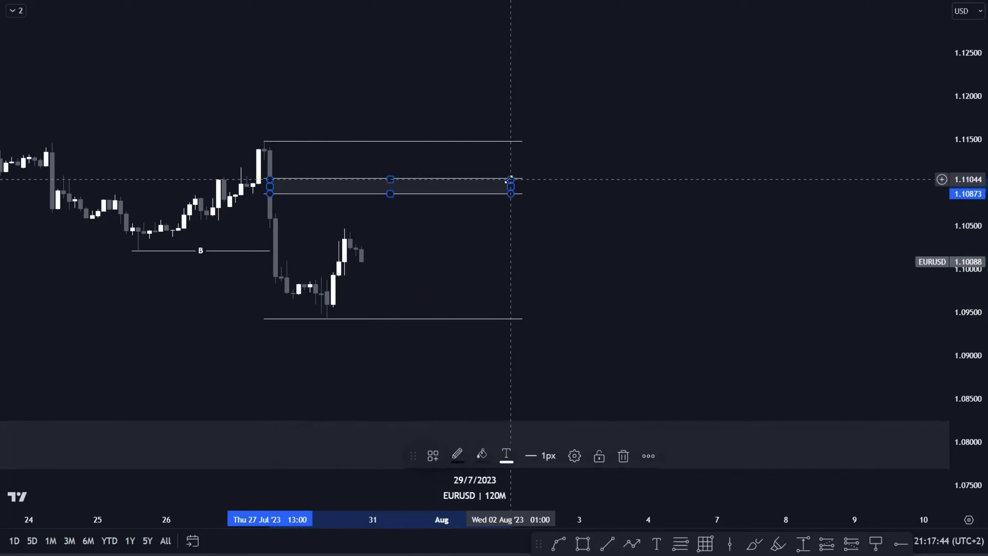
{"action": "left_click", "coordinate": [432, 456]}
{"action": "left_click", "coordinate": [464, 497]}
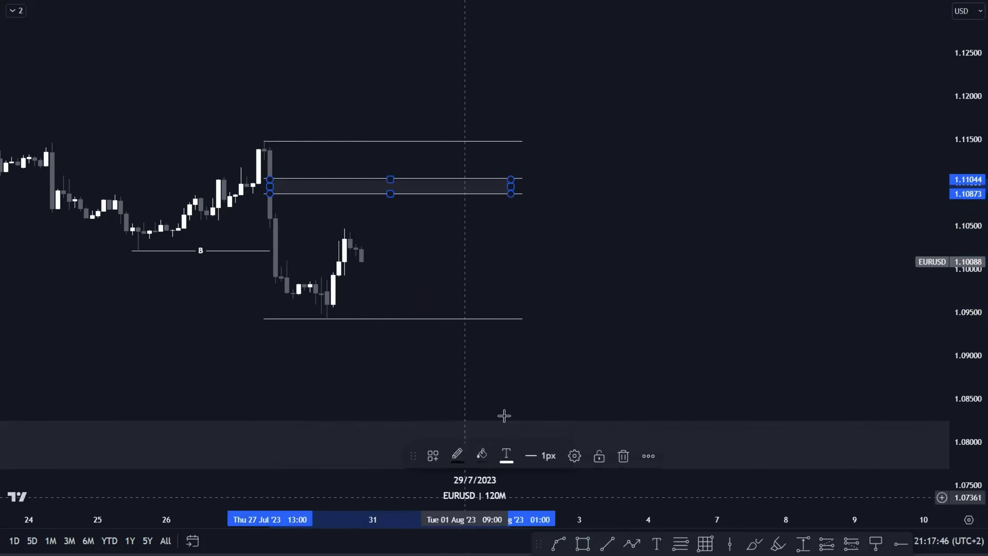
{"action": "left_click", "coordinate": [521, 320]}
{"action": "key", "text": "Delete"}
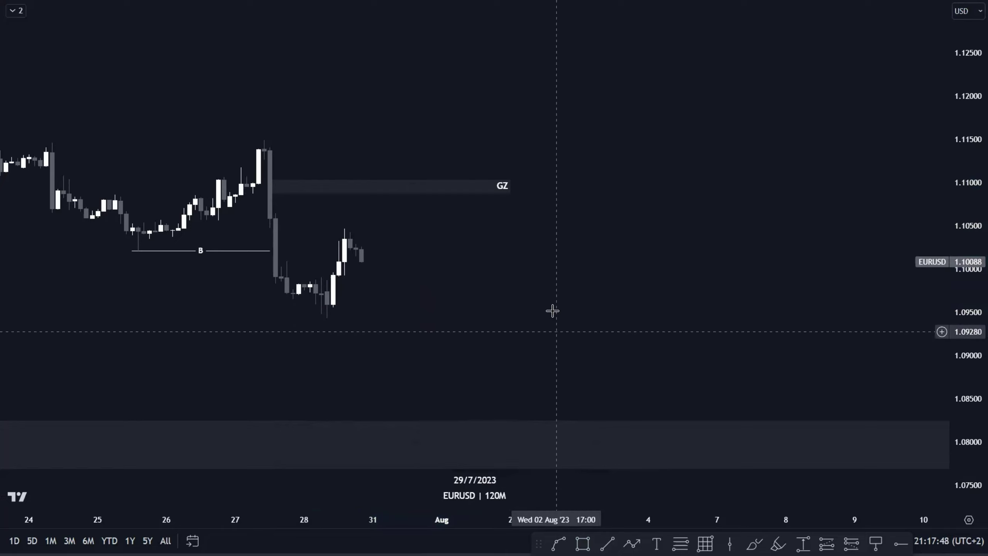
Draw a rectangle above the golden zone from 27 July 11:00 to 2 August, between about 1.11267 and 1.11483.
{"action": "scroll", "coordinate": [564, 339], "scroll_direction": "down", "scroll_amount": 1}
{"action": "left_click", "coordinate": [583, 542]}
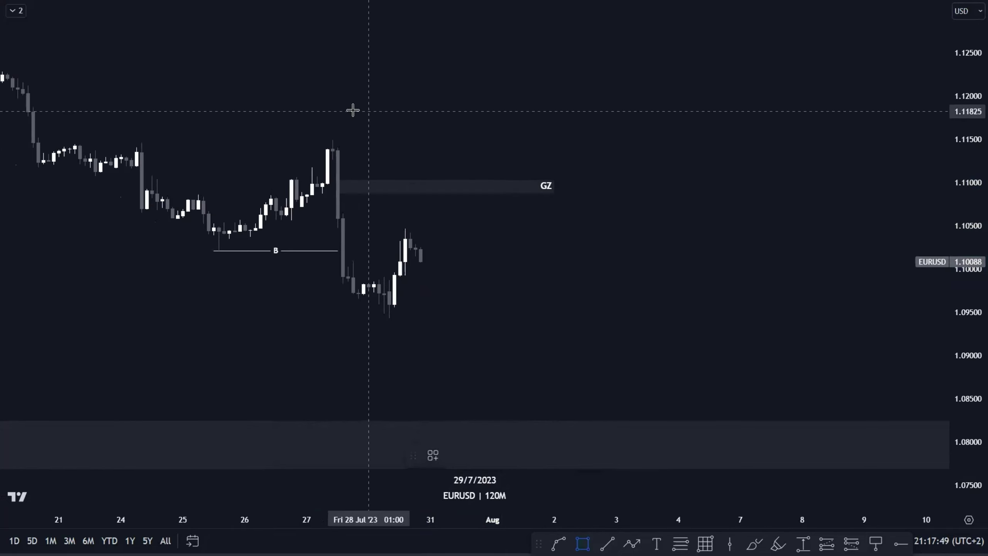
{"action": "left_click", "coordinate": [328, 159]}
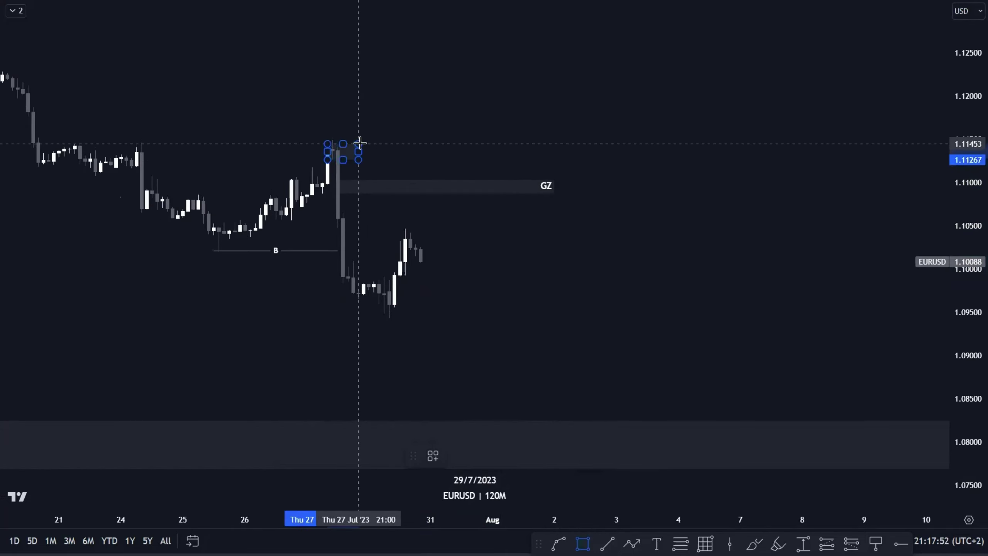
{"action": "left_click_drag", "start_coordinate": [377, 152], "coordinate": [610, 153]}
{"action": "left_click", "coordinate": [652, 194]}
{"action": "left_click_drag", "start_coordinate": [328, 148], "coordinate": [333, 150]}
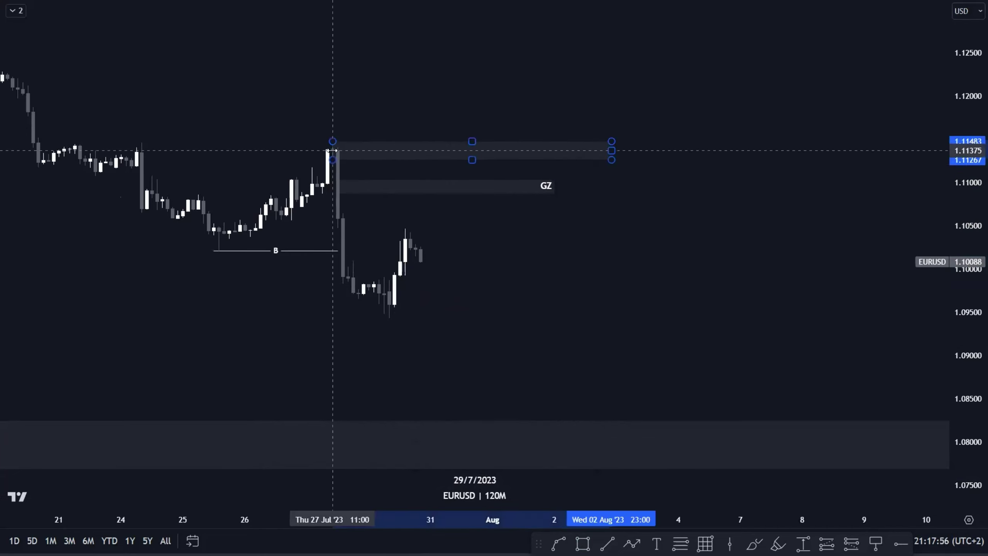
{"action": "left_click_drag", "start_coordinate": [611, 152], "coordinate": [596, 153]}
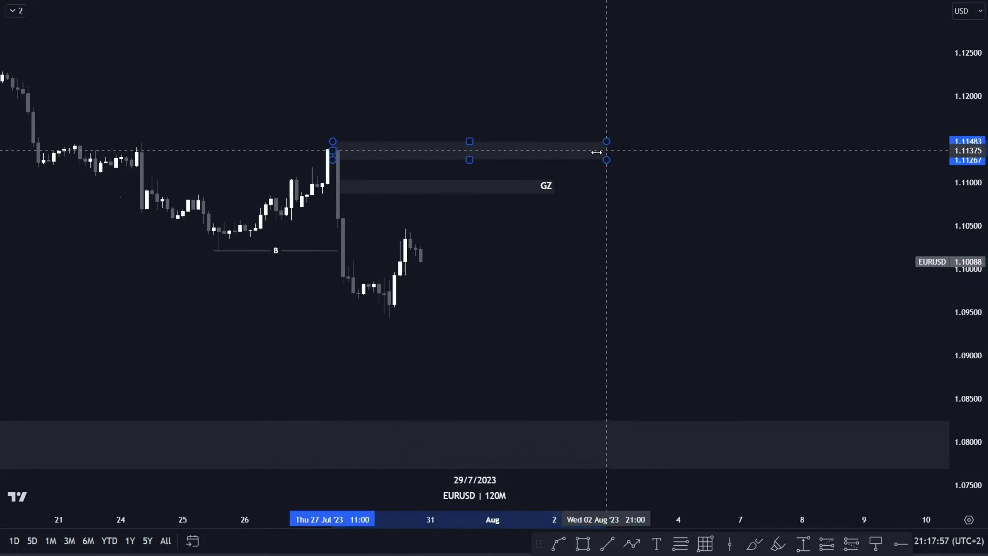
{"action": "left_click", "coordinate": [569, 233]}
Apply the SUPPLY drawing template to the rectangle at the 27 July high.
{"action": "scroll", "coordinate": [573, 247], "scroll_direction": "down", "scroll_amount": 2}
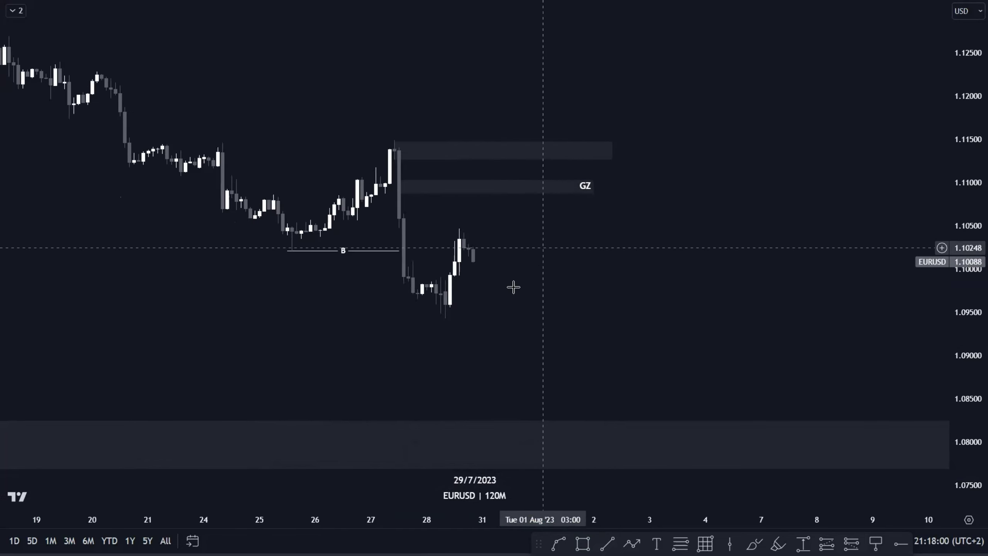
{"action": "left_click", "coordinate": [501, 150]}
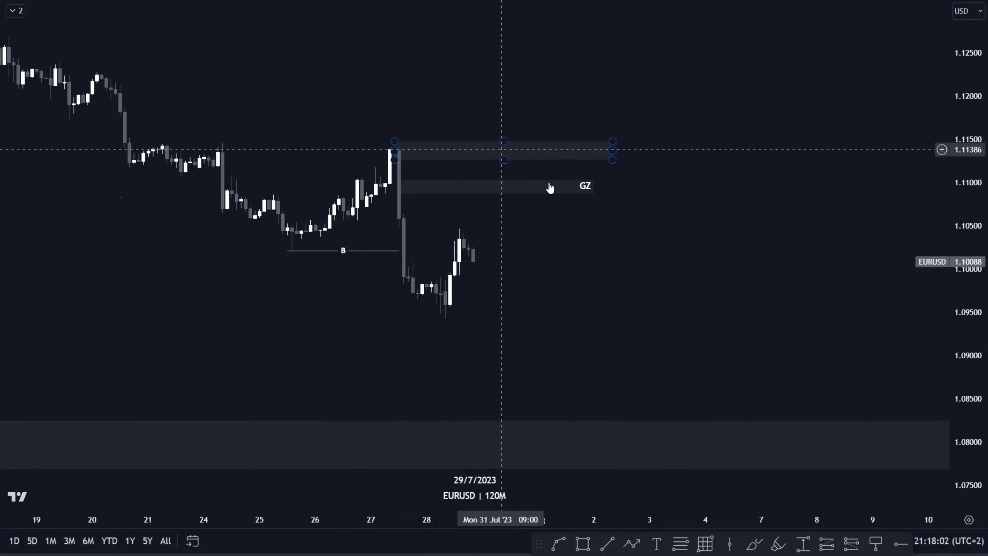
{"action": "left_click", "coordinate": [436, 454]}
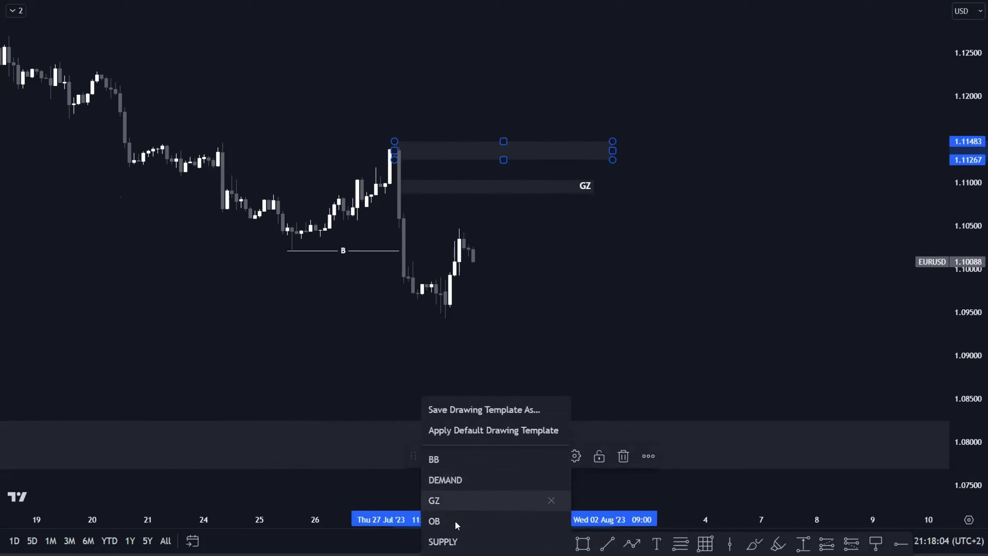
{"action": "left_click", "coordinate": [443, 541]}
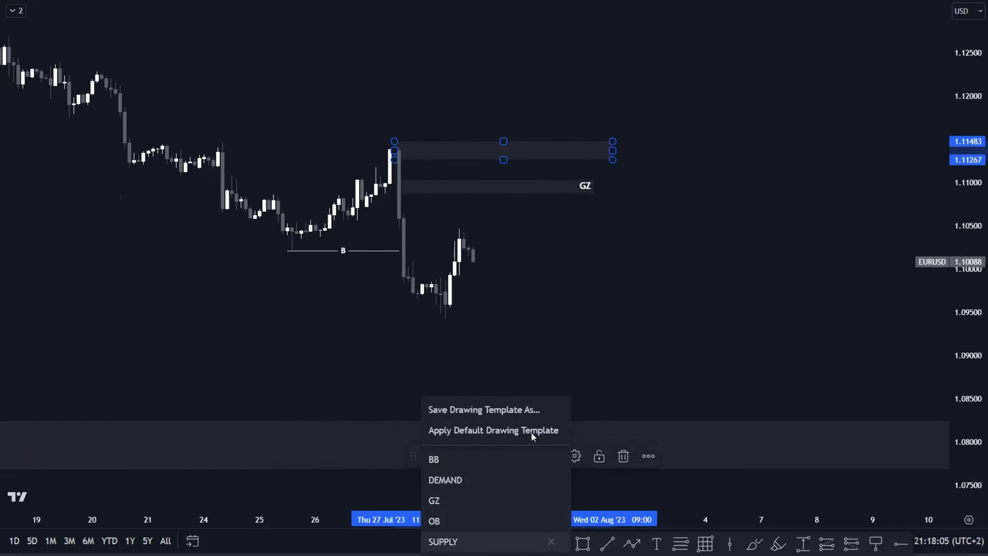
{"action": "left_click", "coordinate": [552, 290]}
Switch the EURUSD chart back to the daily interval.
{"action": "scroll", "coordinate": [624, 225], "scroll_direction": "down", "scroll_amount": 2}
{"action": "scroll", "coordinate": [735, 333], "scroll_direction": "down", "scroll_amount": 2}
{"action": "left_click_drag", "start_coordinate": [734, 333], "coordinate": [567, 280]}
{"action": "scroll", "coordinate": [566, 280], "scroll_direction": "down", "scroll_amount": 5}
{"action": "left_click_drag", "start_coordinate": [781, 281], "coordinate": [548, 290]}
{"action": "scroll", "coordinate": [576, 283], "scroll_direction": "down", "scroll_amount": 5}
{"action": "left_click_drag", "start_coordinate": [674, 285], "coordinate": [569, 276]}
{"action": "scroll", "coordinate": [569, 276], "scroll_direction": "down", "scroll_amount": 4}
{"action": "type", "text": "1D"}
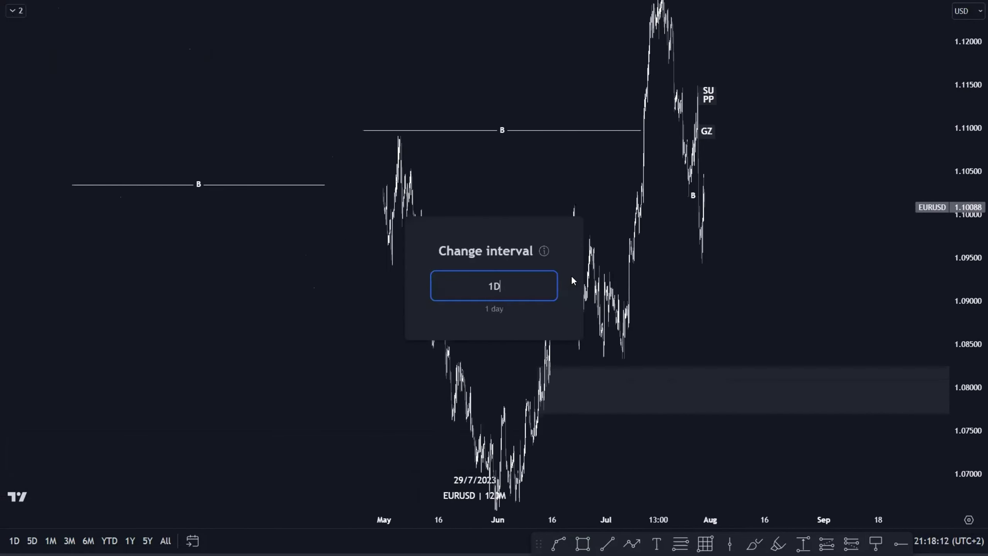
{"action": "key", "text": "Return"}
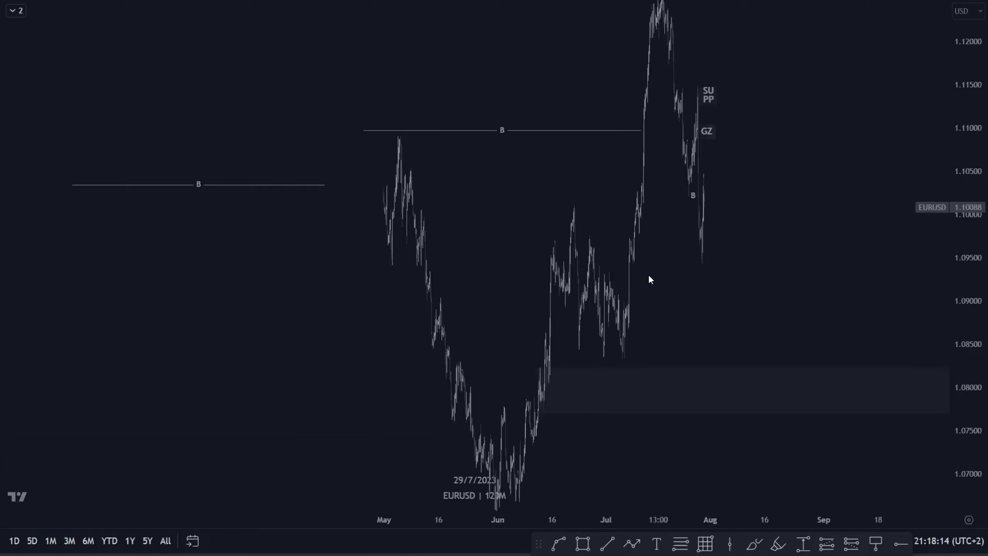
Examine the EURUSD daily chart and measure the height of the golden zone below price.
{"action": "scroll", "coordinate": [691, 299], "scroll_direction": "up", "scroll_amount": 7}
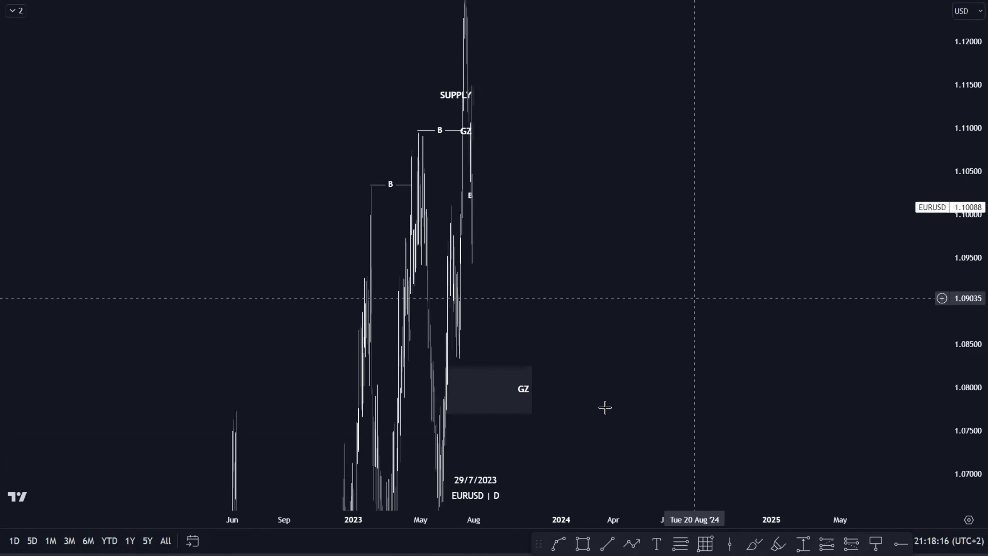
{"action": "left_click", "coordinate": [528, 482]}
{"action": "scroll", "coordinate": [335, 381], "scroll_direction": "up", "scroll_amount": 5}
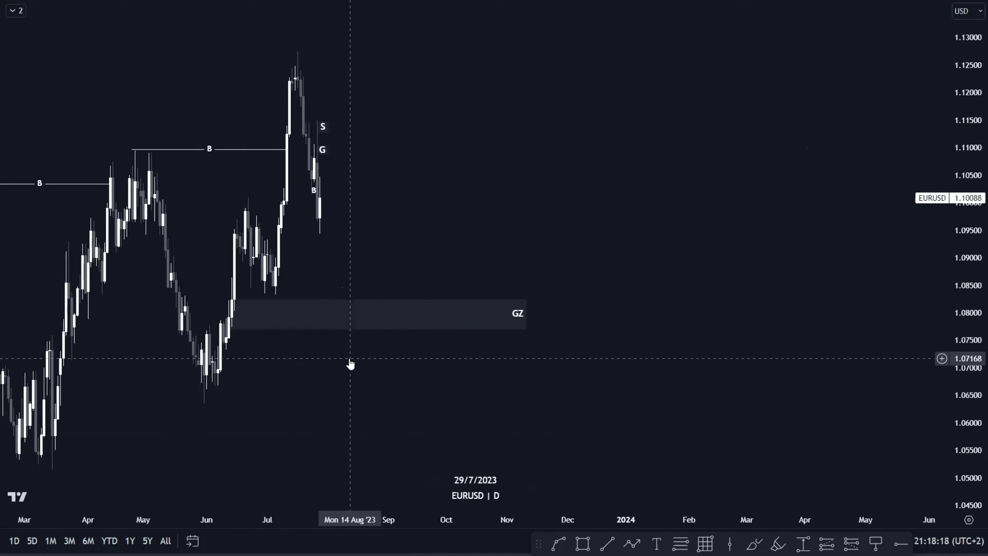
{"action": "left_click", "coordinate": [478, 365]}
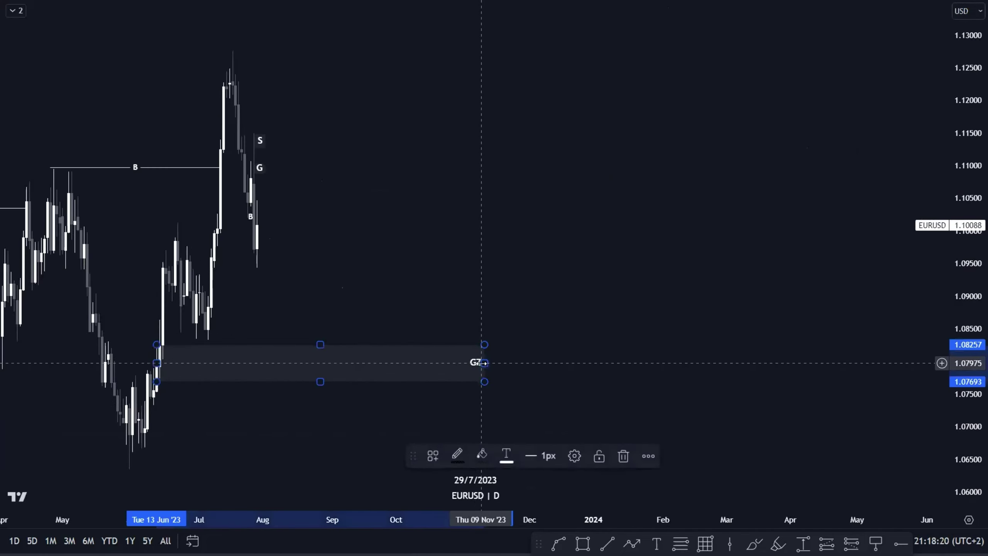
{"action": "left_click", "coordinate": [488, 293]}
{"action": "scroll", "coordinate": [491, 285], "scroll_direction": "down", "scroll_amount": 3}
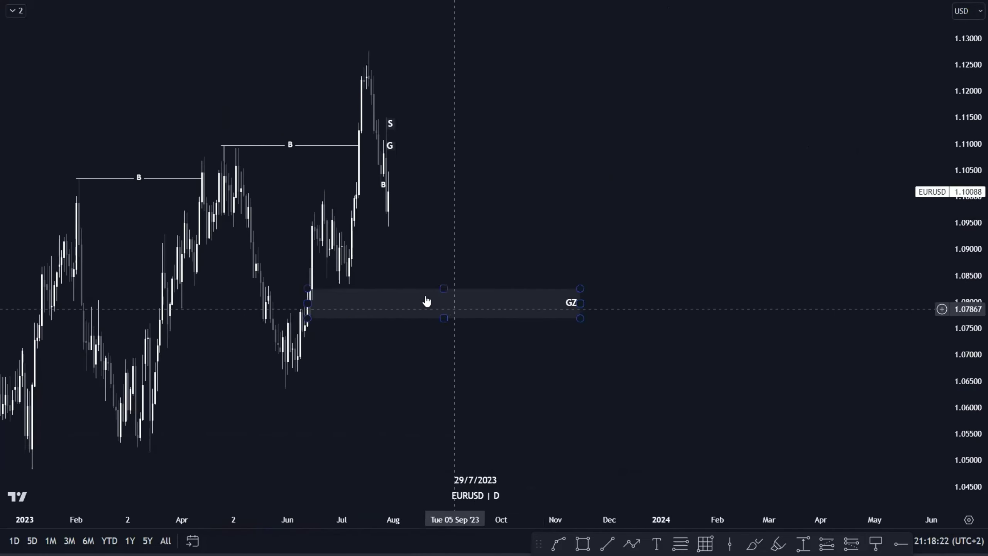
{"action": "left_click", "coordinate": [472, 320], "text": "shift"}
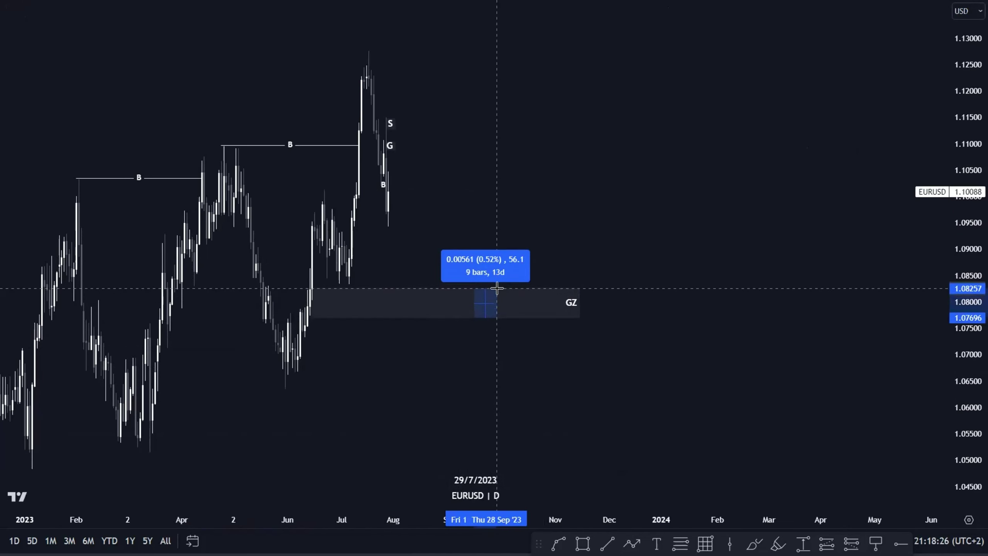
{"action": "left_click", "coordinate": [565, 267]}
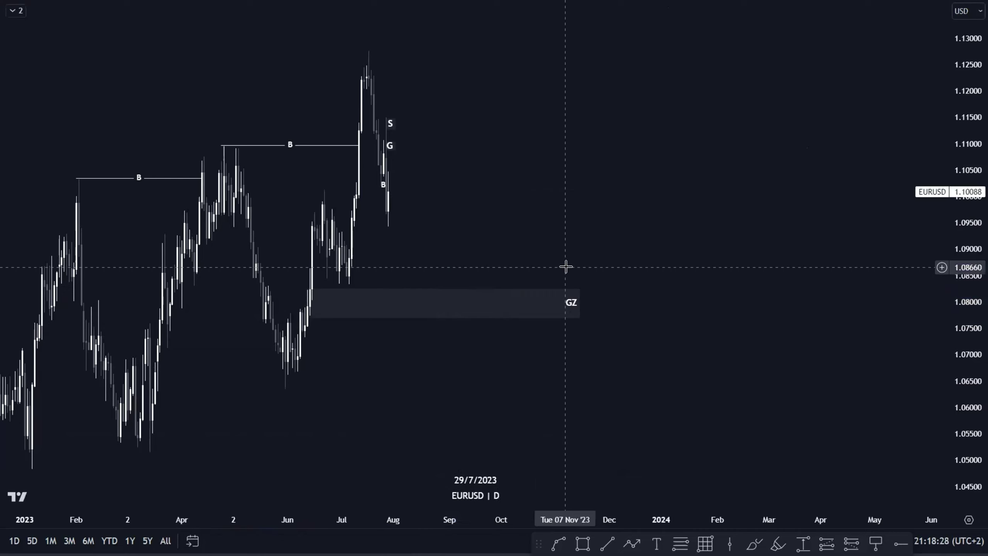
{"action": "left_click_drag", "start_coordinate": [613, 226], "coordinate": [711, 246]}
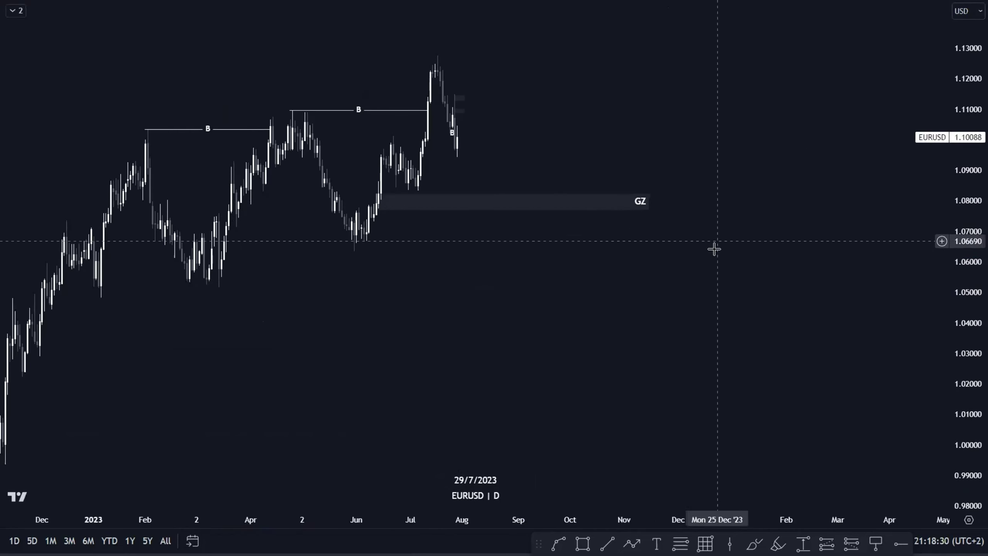
{"action": "scroll", "coordinate": [622, 257], "scroll_direction": "up", "scroll_amount": 5}
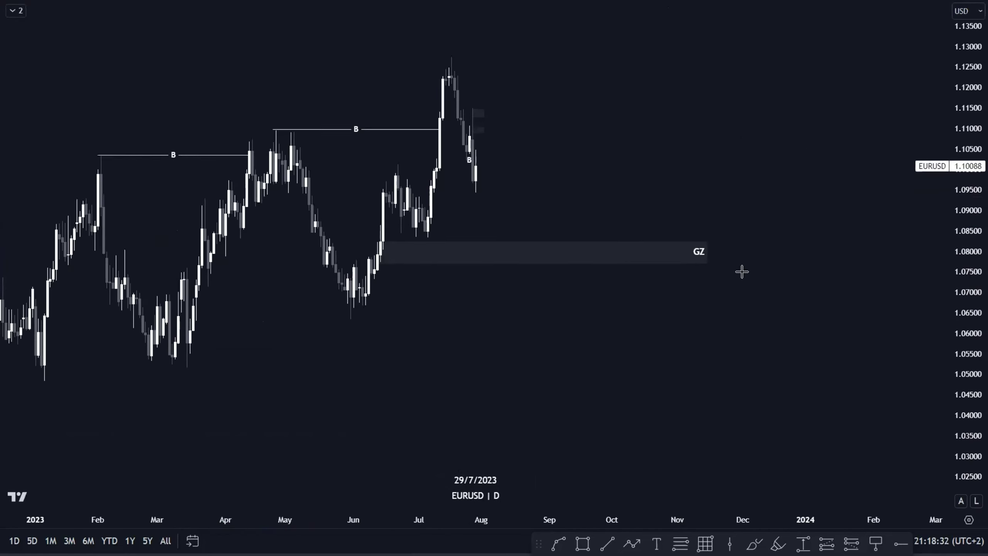
Switch to the NZDUSD daily chart and examine its structure lines and the DEMAND zone between 0.60544 and 0.61002.
{"action": "key", "text": "Down"}
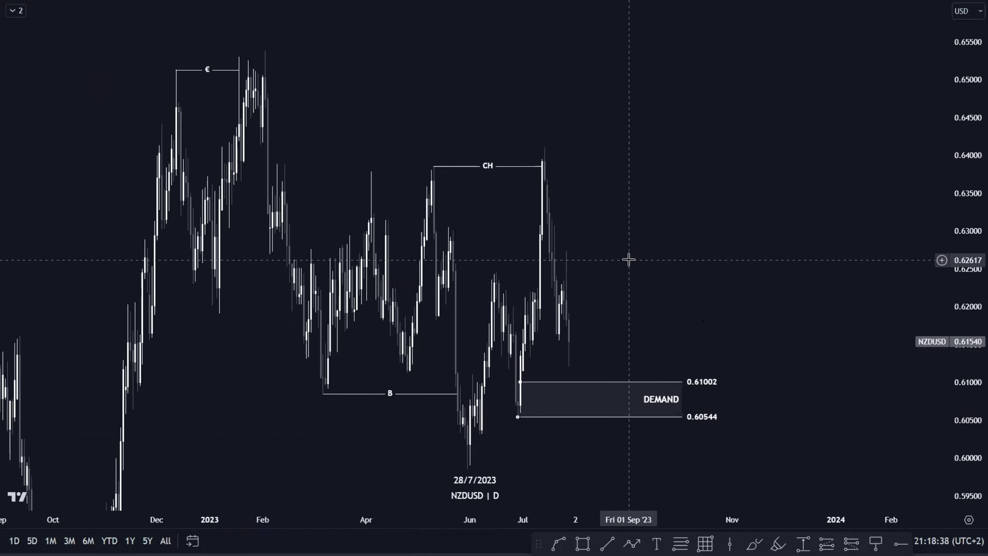
{"action": "scroll", "coordinate": [629, 259], "scroll_direction": "up", "scroll_amount": 3}
{"action": "scroll", "coordinate": [490, 271], "scroll_direction": "up", "scroll_amount": 3}
{"action": "left_click_drag", "start_coordinate": [441, 264], "coordinate": [671, 238]}
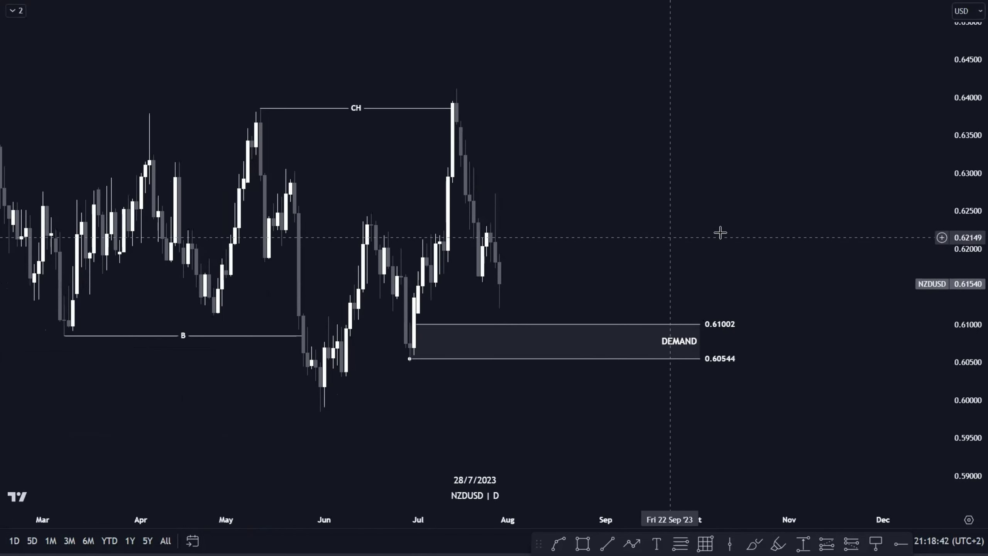
{"action": "left_click_drag", "start_coordinate": [962, 186], "coordinate": [635, 253]}
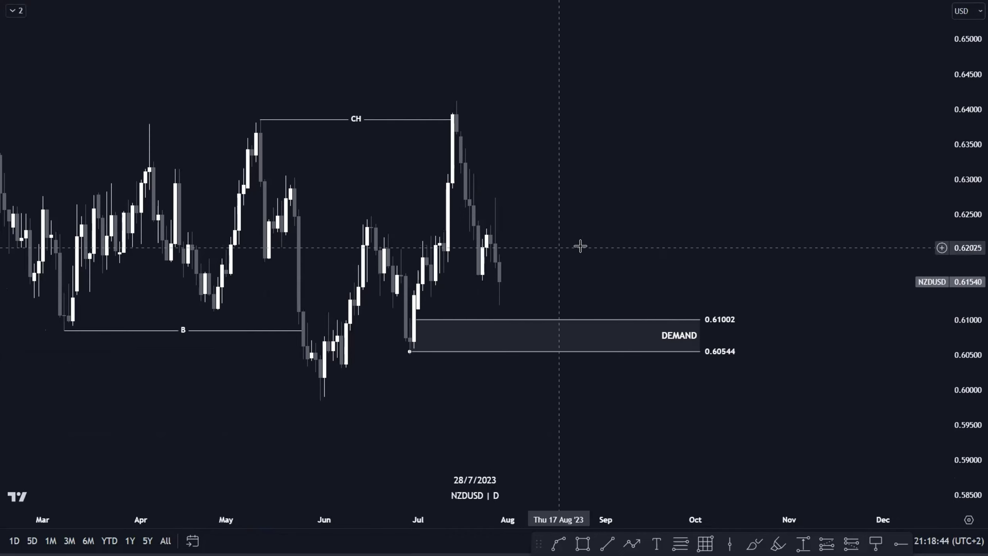
{"action": "scroll", "coordinate": [658, 295], "scroll_direction": "down", "scroll_amount": 1}
{"action": "left_click_drag", "start_coordinate": [642, 276], "coordinate": [592, 263]}
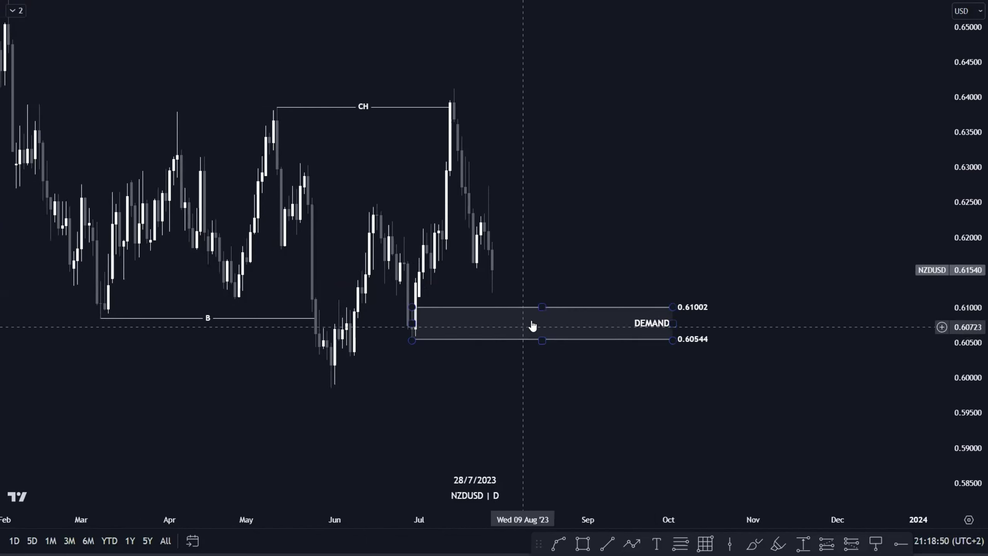
{"action": "scroll", "coordinate": [638, 248], "scroll_direction": "down", "scroll_amount": 2}
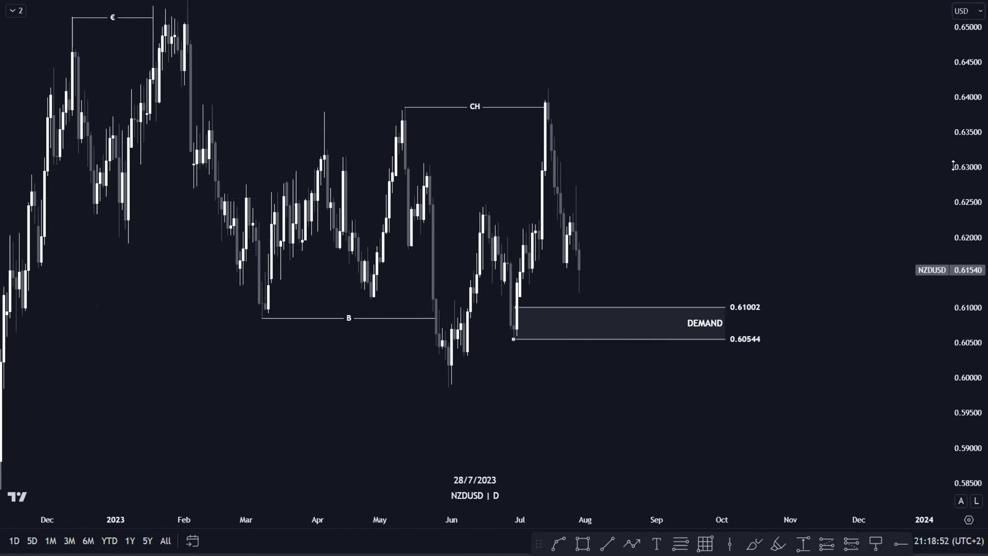
{"action": "left_click_drag", "start_coordinate": [959, 161], "coordinate": [958, 202]}
{"action": "left_click_drag", "start_coordinate": [759, 218], "coordinate": [759, 241]}
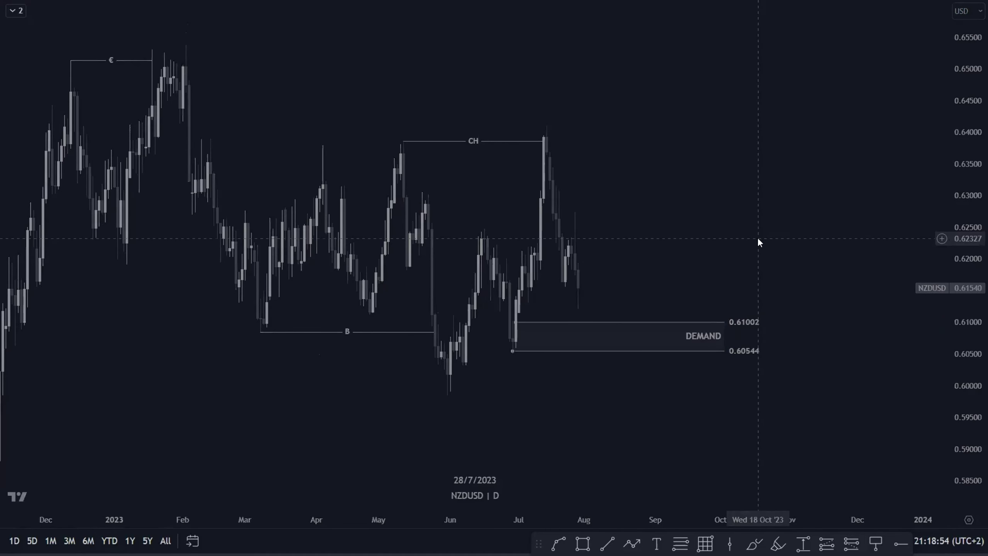
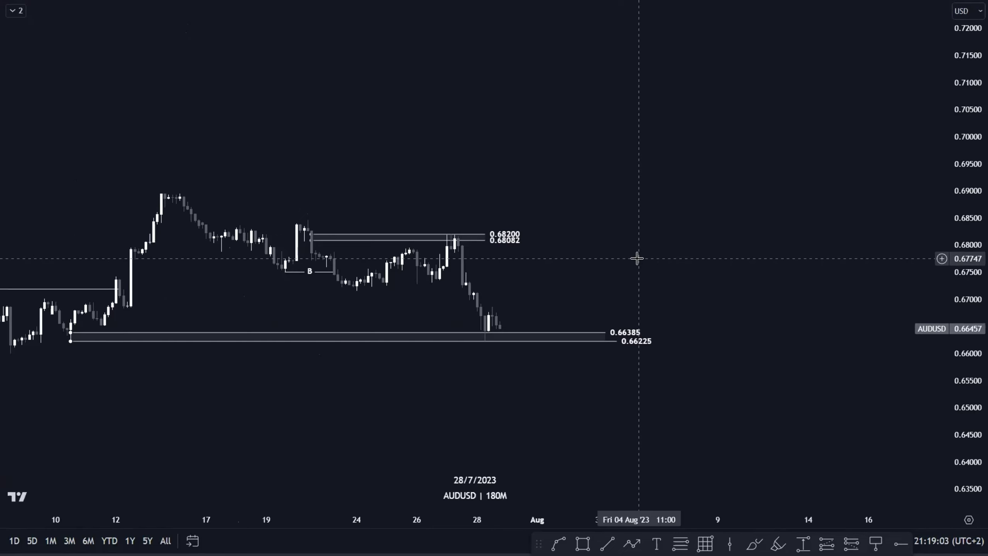
Delete the June and July structure lines and price zones from the AUDUSD 180-minute chart, keeping the older golden zone.
{"action": "scroll", "coordinate": [697, 259], "scroll_direction": "down", "scroll_amount": 2}
{"action": "scroll", "coordinate": [718, 270], "scroll_direction": "down", "scroll_amount": 6}
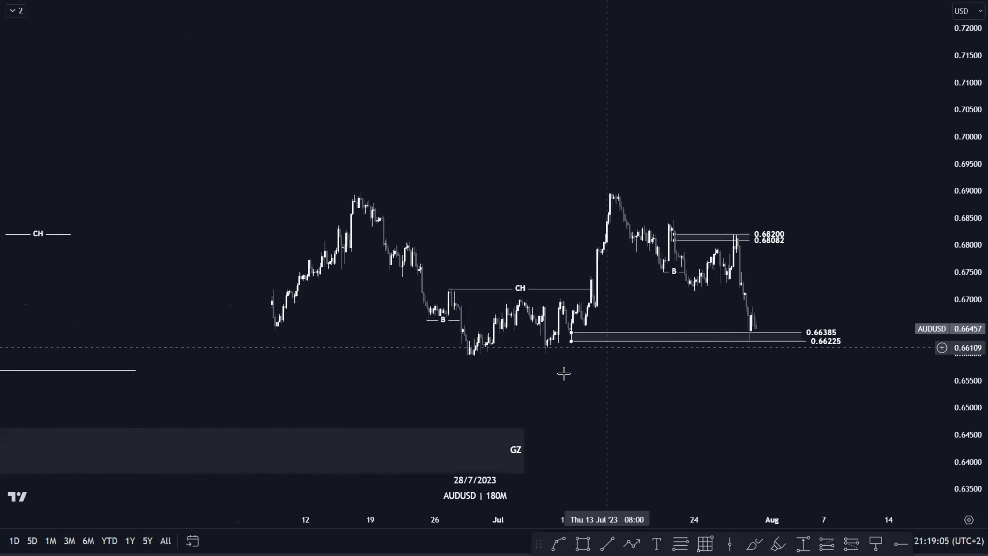
{"action": "left_click_drag", "start_coordinate": [395, 374], "coordinate": [918, 191]}
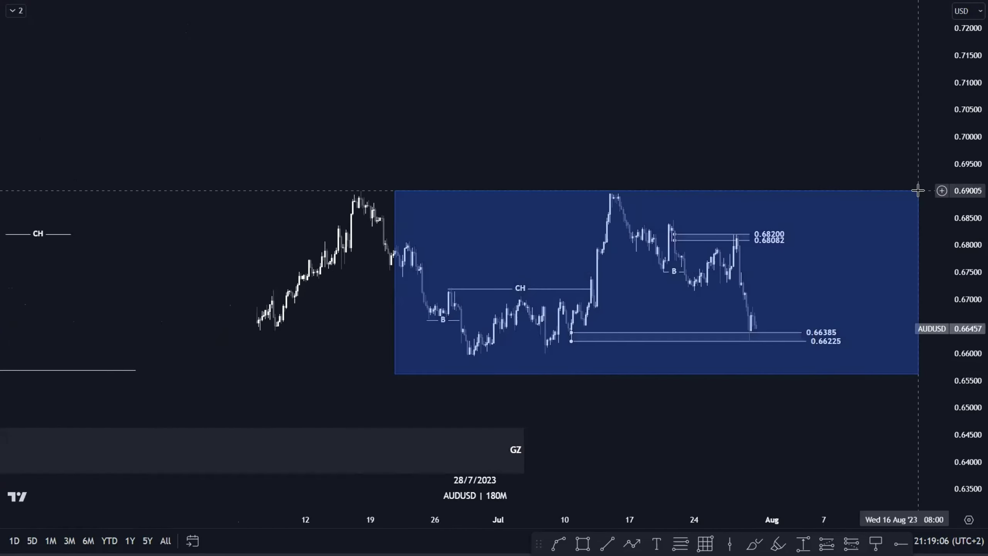
{"action": "left_click", "coordinate": [857, 189]}
{"action": "left_click", "coordinate": [603, 455]}
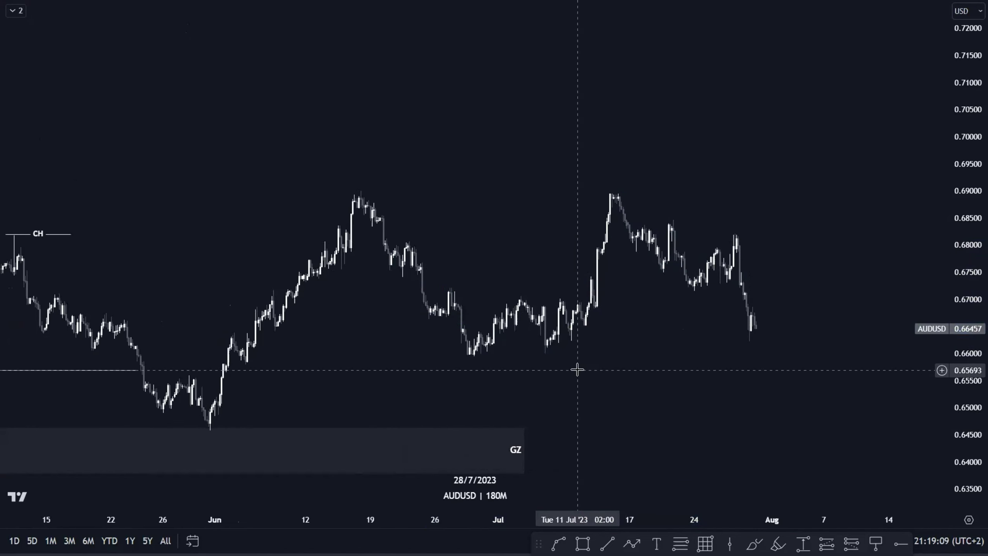
Switch the AUDUSD chart to the weekly interval and examine the two golden zones and the structure labels since 2020.
{"action": "type", "text": "1W"}
{"action": "key", "text": "Return"}
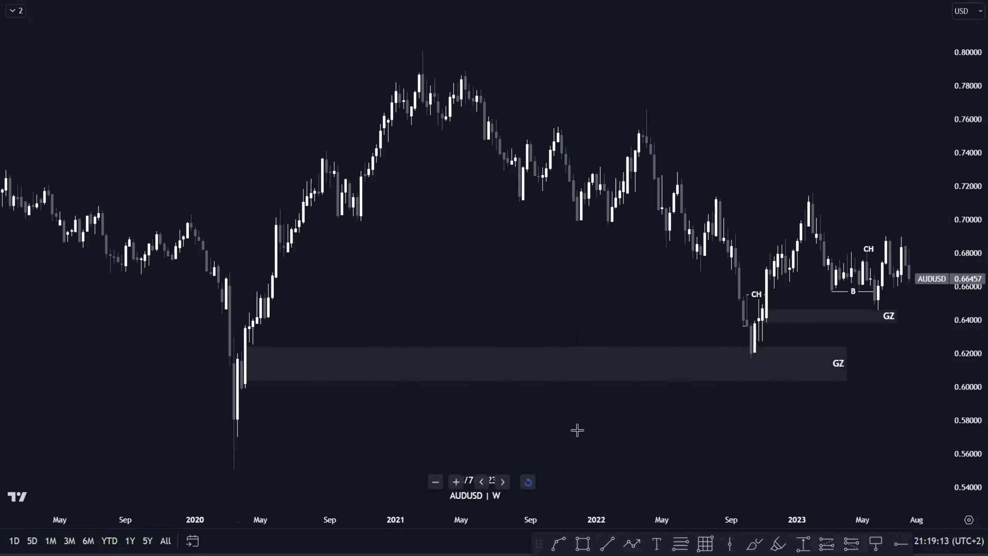
{"action": "scroll", "coordinate": [591, 295], "scroll_direction": "down", "scroll_amount": 2}
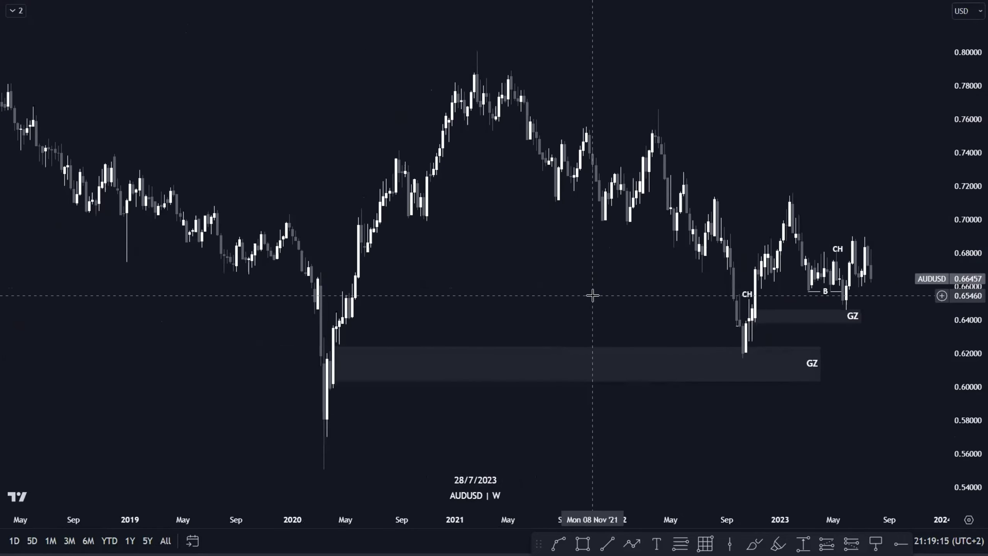
{"action": "scroll", "coordinate": [592, 295], "scroll_direction": "up", "scroll_amount": 3}
{"action": "scroll", "coordinate": [593, 295], "scroll_direction": "down", "scroll_amount": 4}
{"action": "left_click_drag", "start_coordinate": [502, 290], "coordinate": [328, 291]}
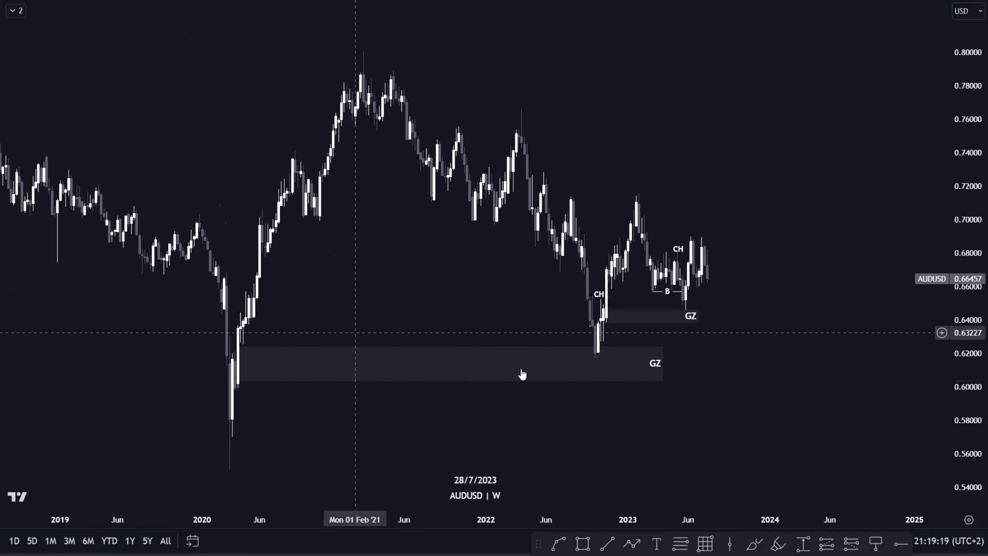
{"action": "scroll", "coordinate": [700, 338], "scroll_direction": "up", "scroll_amount": 3}
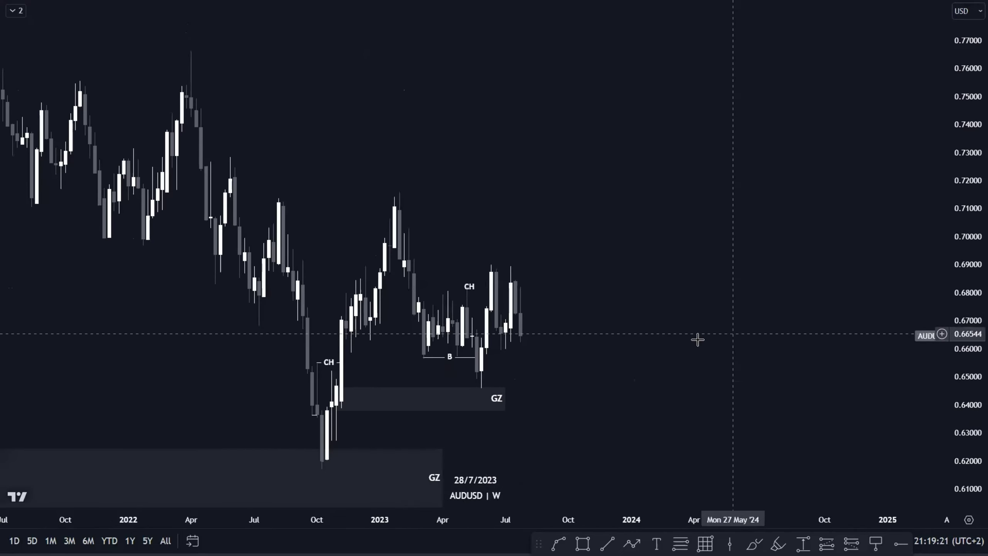
{"action": "scroll", "coordinate": [610, 391], "scroll_direction": "down", "scroll_amount": 1}
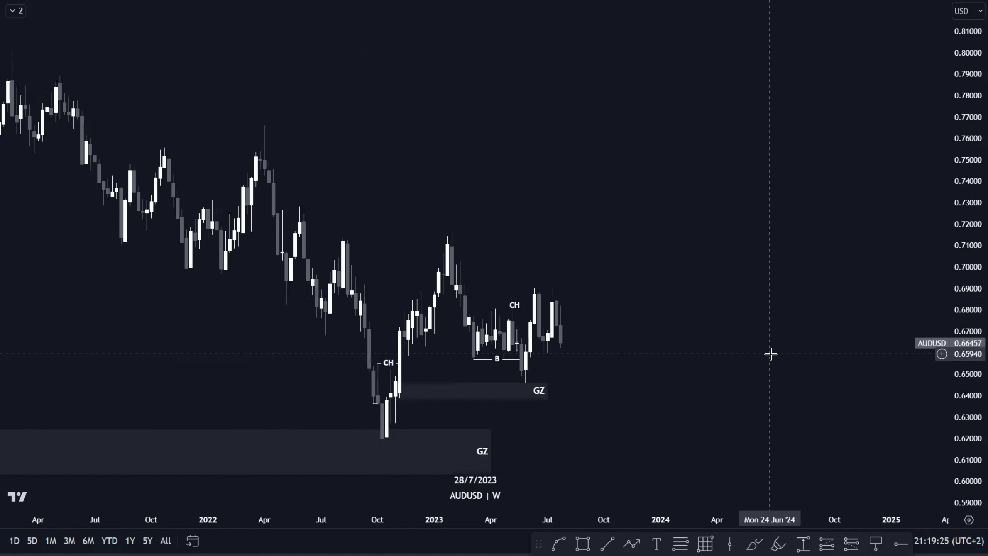
Switch the AUDUSD chart to the daily interval and apply the B line template to the short October 2022 line at 0.63629.
{"action": "type", "text": "1D"}
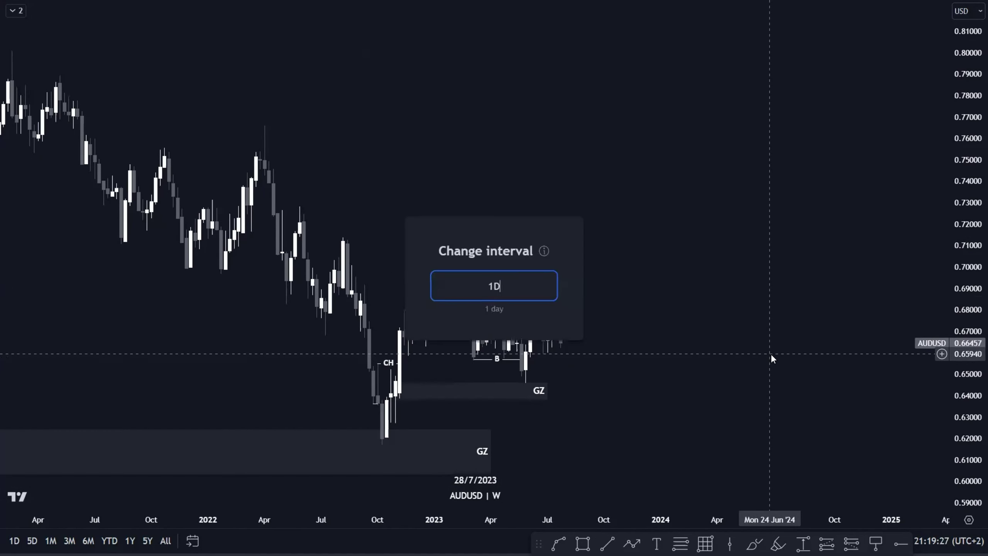
{"action": "key", "text": "Return"}
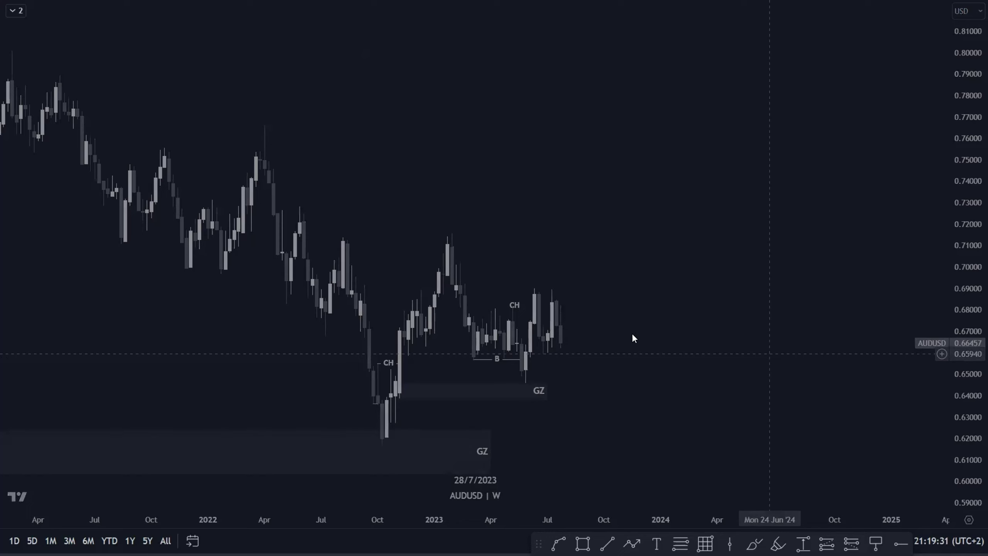
{"action": "scroll", "coordinate": [568, 375], "scroll_direction": "down", "scroll_amount": 7}
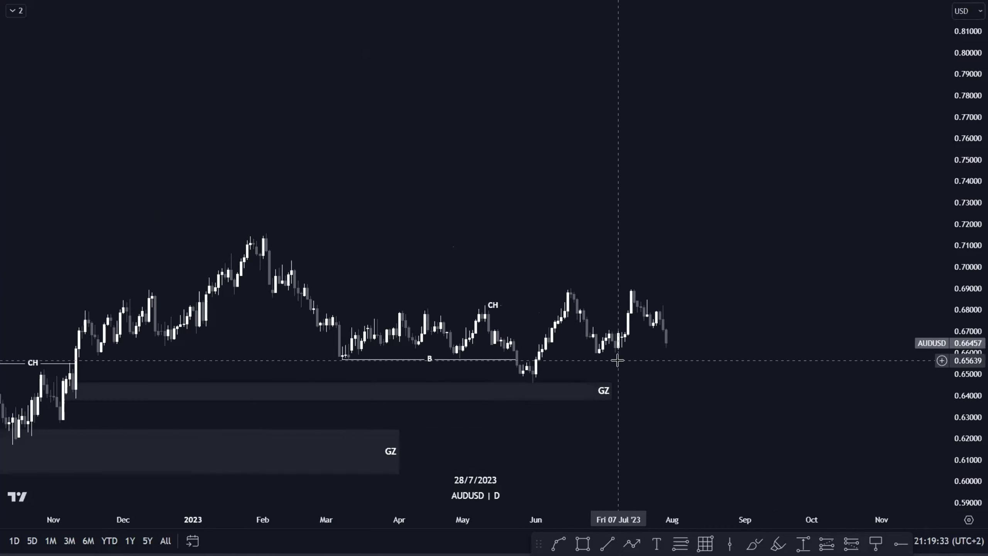
{"action": "left_click_drag", "start_coordinate": [763, 379], "coordinate": [756, 318]}
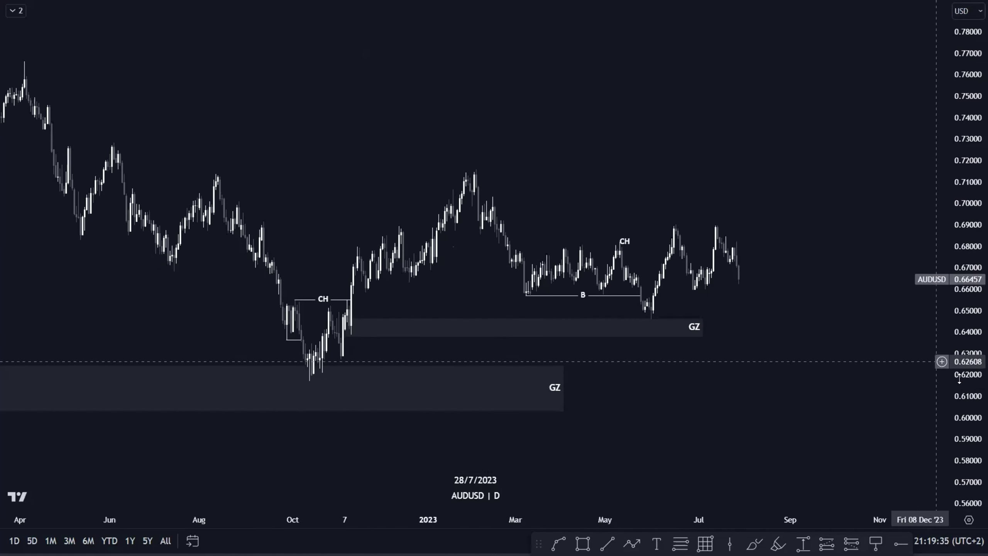
{"action": "left_click_drag", "start_coordinate": [961, 359], "coordinate": [957, 288]}
{"action": "left_click", "coordinate": [294, 370]}
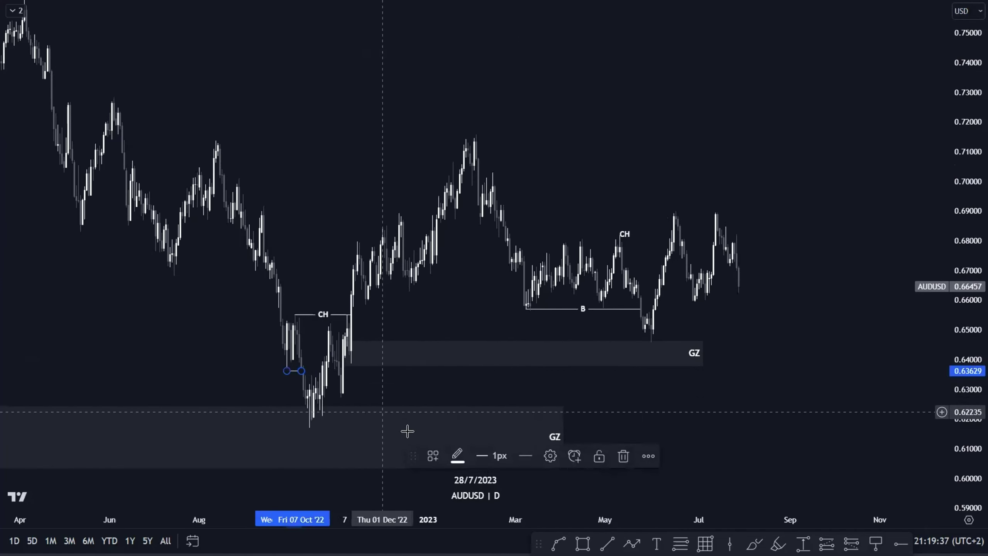
{"action": "left_click", "coordinate": [433, 455]}
{"action": "left_click", "coordinate": [460, 398]}
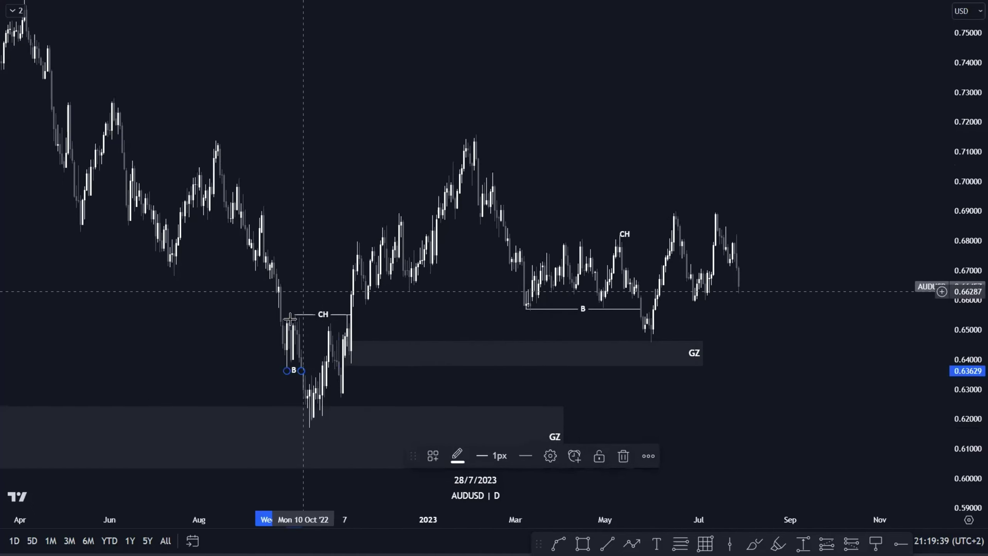
{"action": "left_click", "coordinate": [411, 322]}
Extend the CH line at 0.68200 from 10 May to the candle that breaks it in mid-June 2023.
{"action": "left_click_drag", "start_coordinate": [696, 375], "coordinate": [596, 381]}
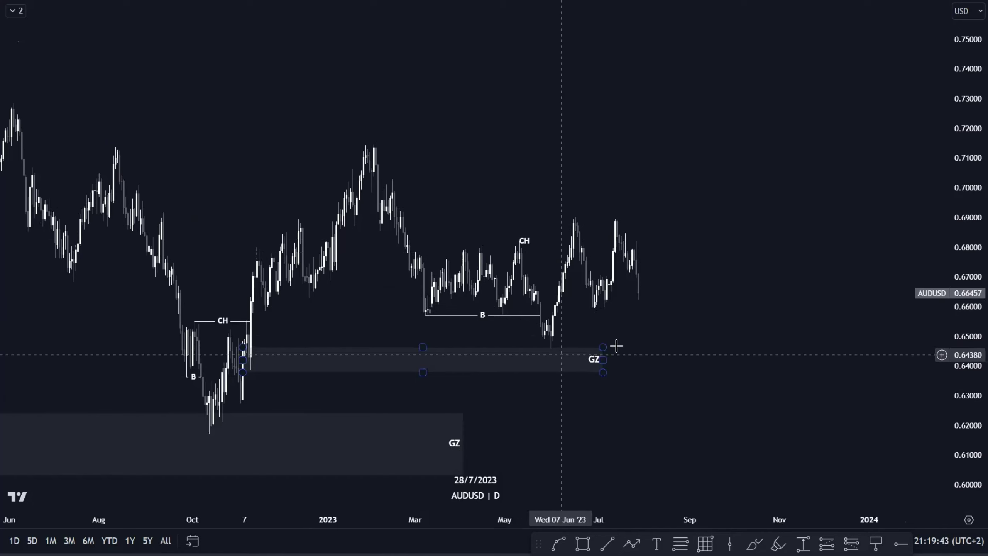
{"action": "left_click", "coordinate": [597, 359]}
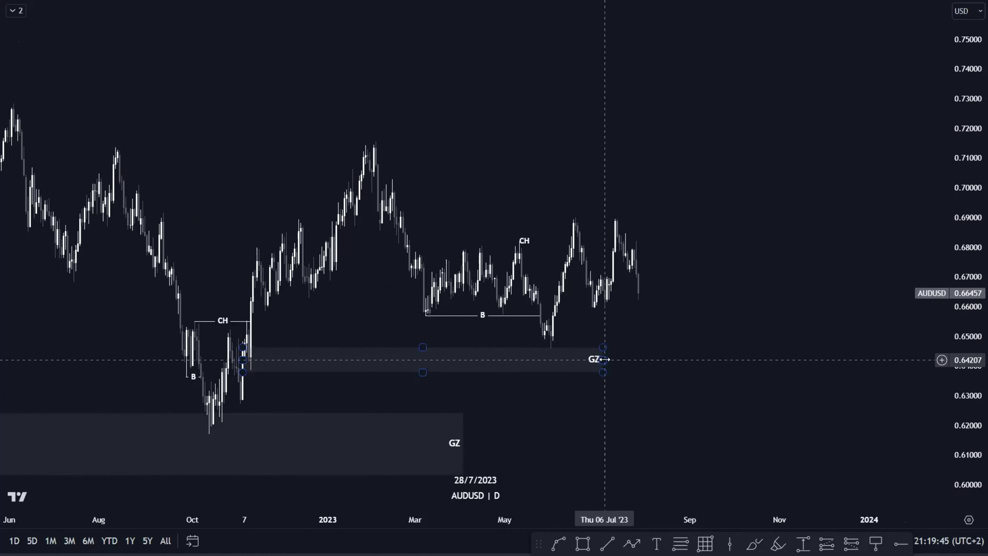
{"action": "scroll", "coordinate": [676, 355], "scroll_direction": "up", "scroll_amount": 3}
{"action": "left_click_drag", "start_coordinate": [955, 427], "coordinate": [955, 346]}
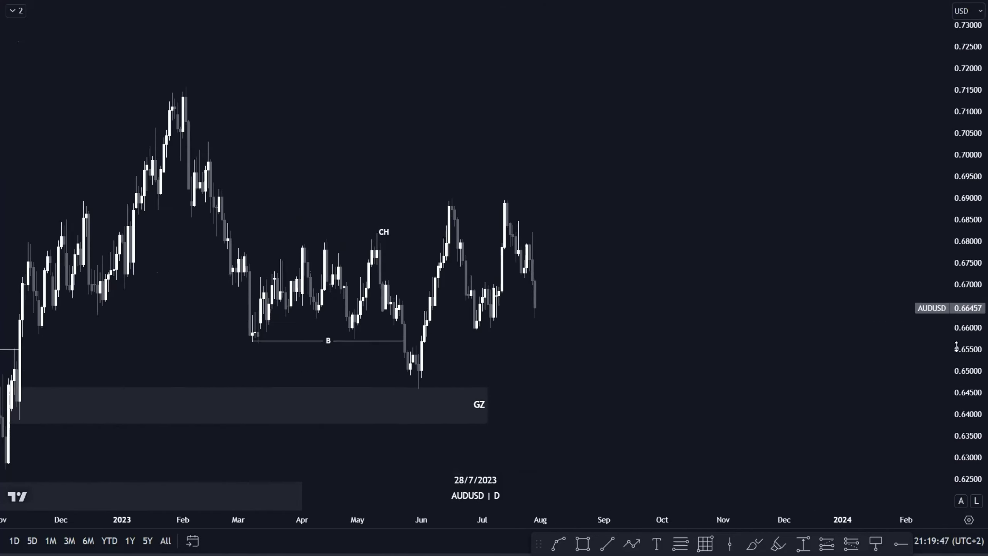
{"action": "scroll", "coordinate": [315, 237], "scroll_direction": "up", "scroll_amount": 2}
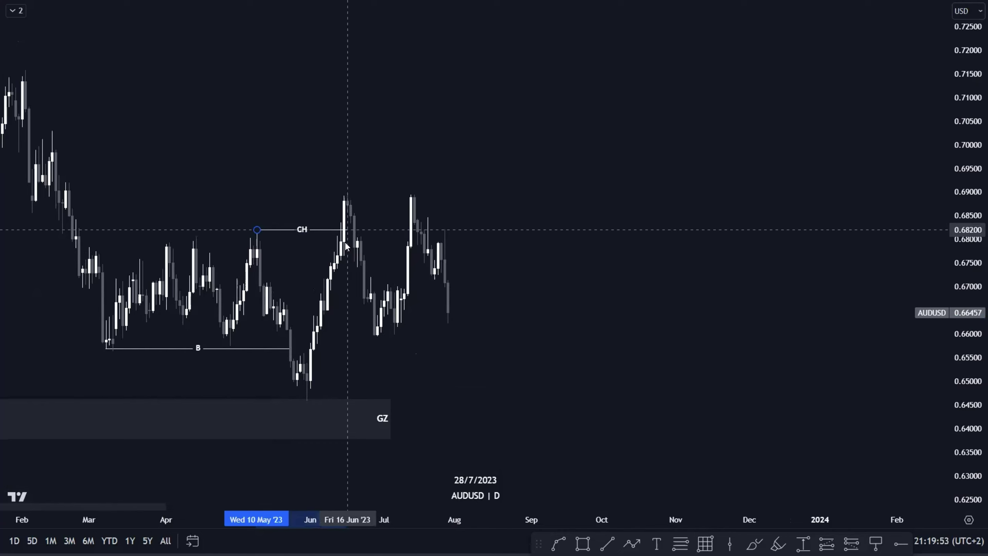
{"action": "left_click", "coordinate": [478, 342]}
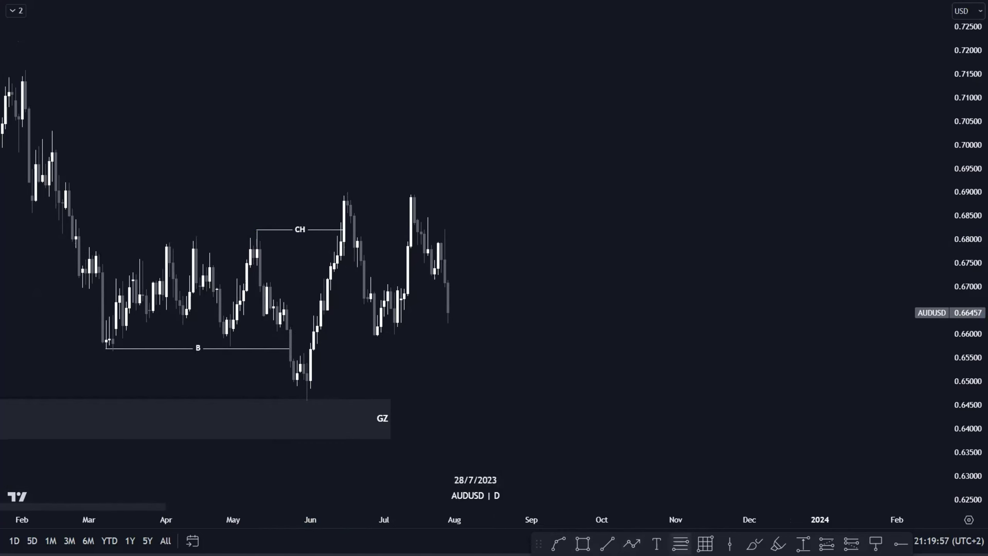
Draw a Fibonacci retracement from the 30 May low at 0.64614 up to the mid-June high at 0.68990.
{"action": "left_click", "coordinate": [680, 544]}
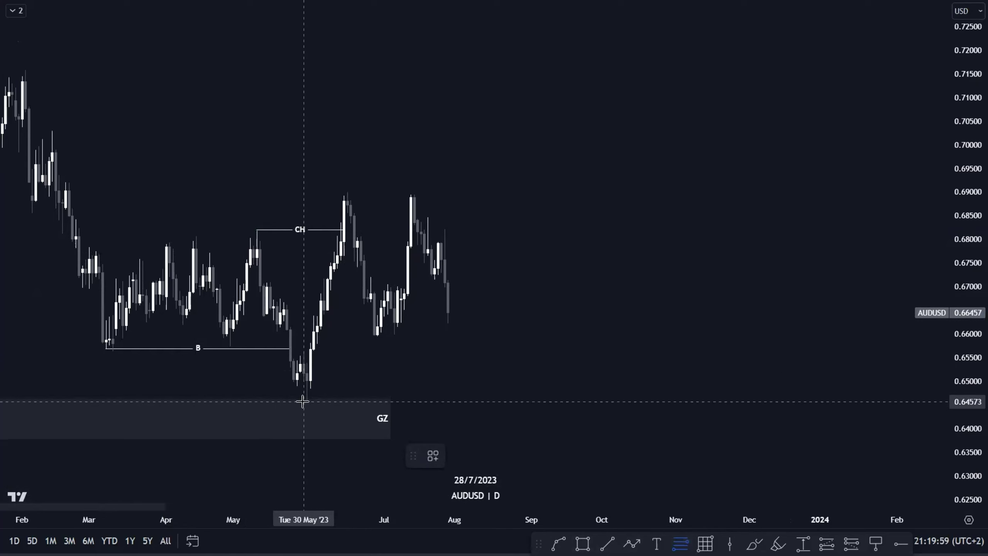
{"action": "left_click", "coordinate": [493, 192]}
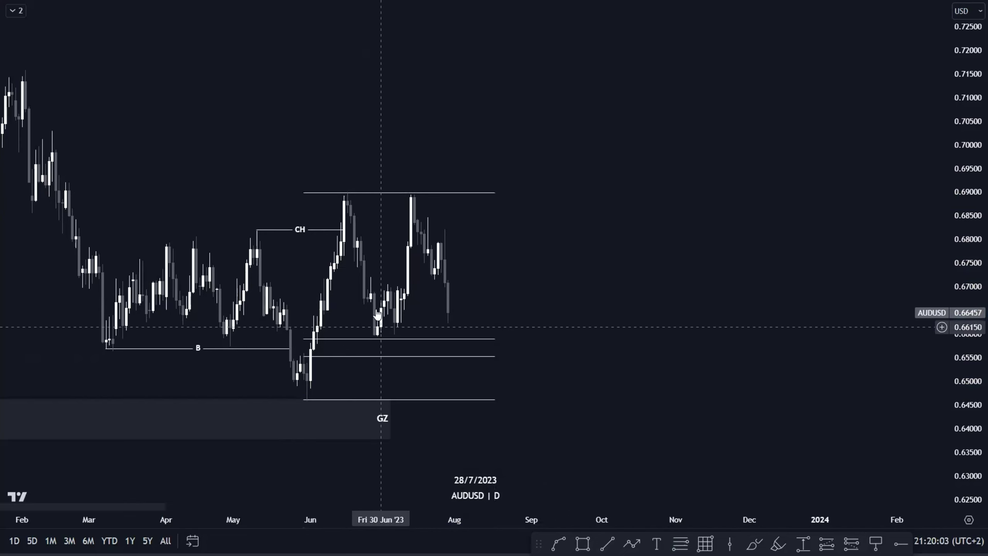
{"action": "scroll", "coordinate": [544, 385], "scroll_direction": "up", "scroll_amount": 2}
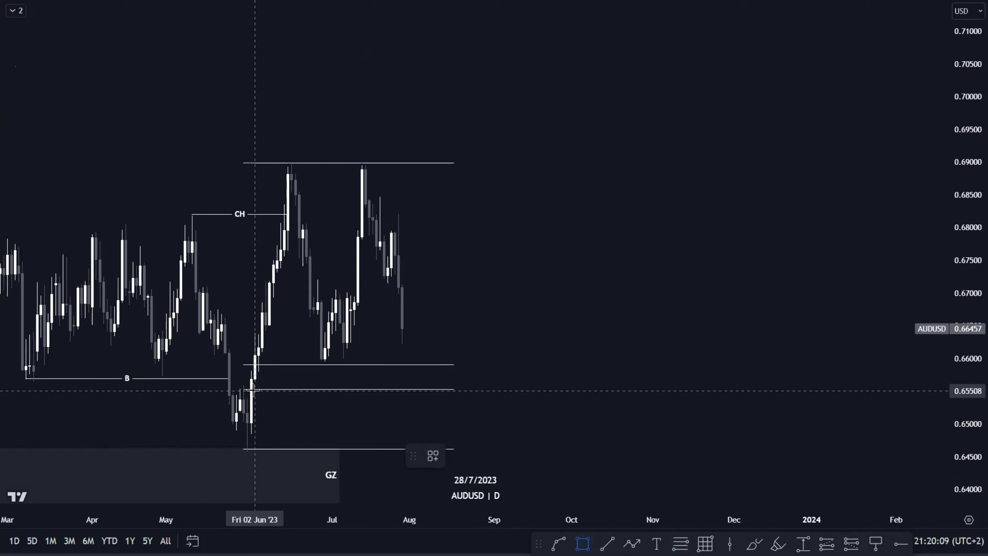
Draw a rectangle from 1 June to 15 September between 0.65528 and 0.65901 and apply the GZ template.
{"action": "mouse_move", "coordinate": [251, 389]}
{"action": "left_mouse_down"}
{"action": "mouse_move", "coordinate": [445, 384]}
{"action": "mouse_move", "coordinate": [491, 365]}
{"action": "left_mouse_up"}
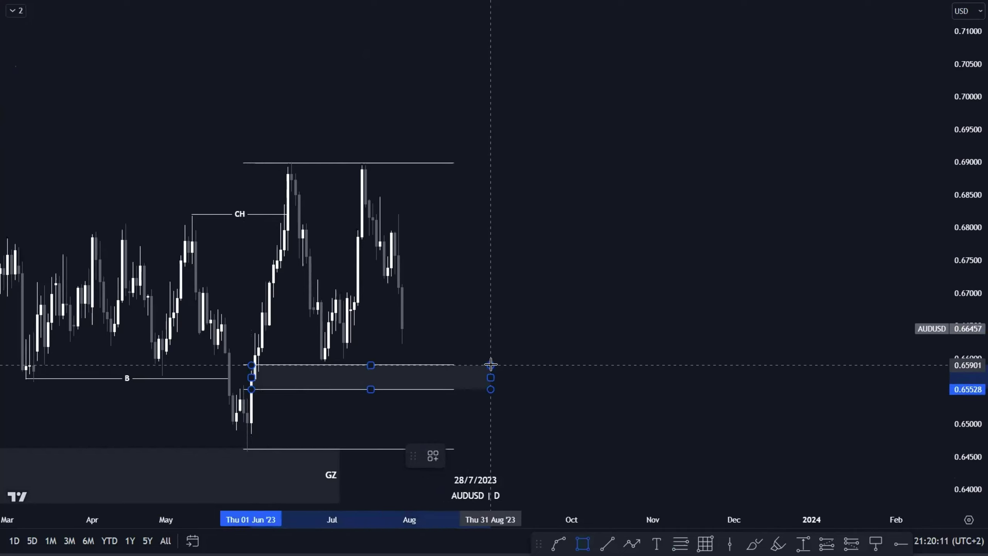
{"action": "scroll", "coordinate": [492, 363], "scroll_direction": "up", "scroll_amount": 1}
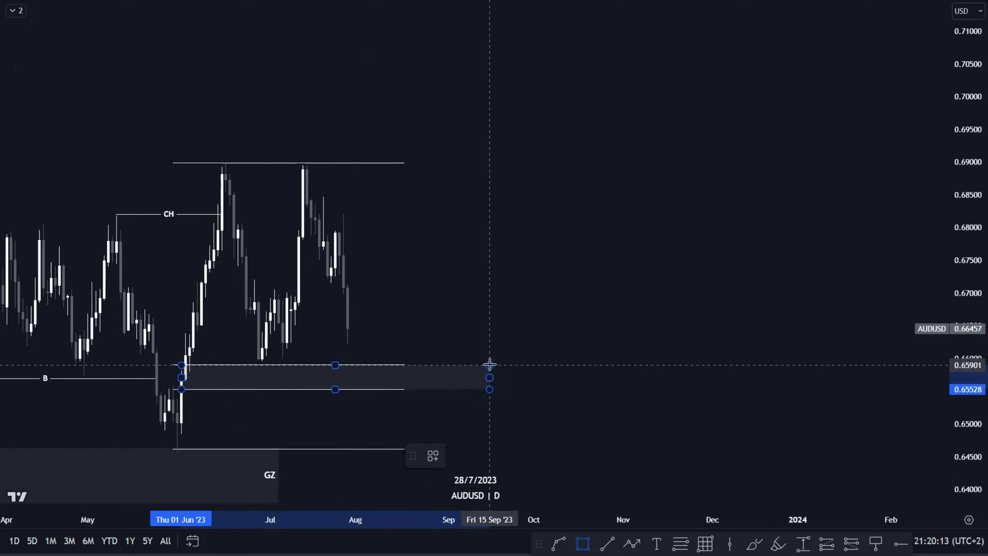
{"action": "left_click", "coordinate": [490, 365]}
{"action": "left_click", "coordinate": [430, 448]}
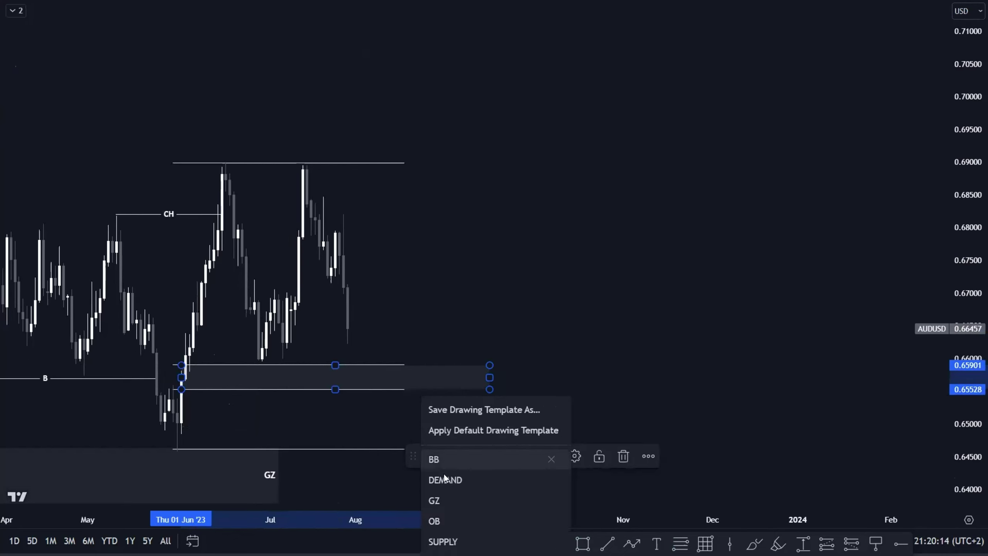
{"action": "left_click", "coordinate": [452, 505]}
Delete the Fibonacci retracement and shorten the new GZ zone so it ends in mid-June.
{"action": "left_click", "coordinate": [404, 163]}
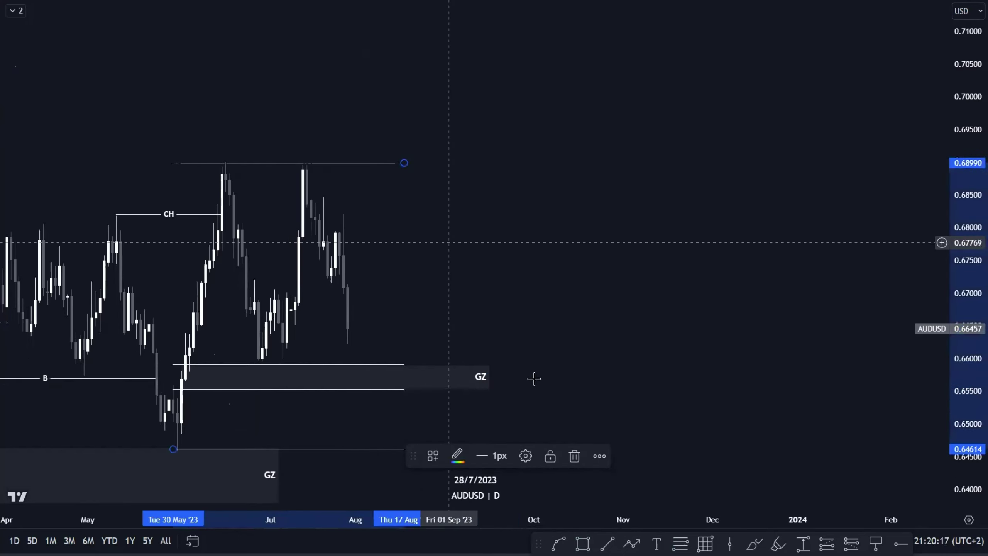
{"action": "left_click", "coordinate": [575, 456]}
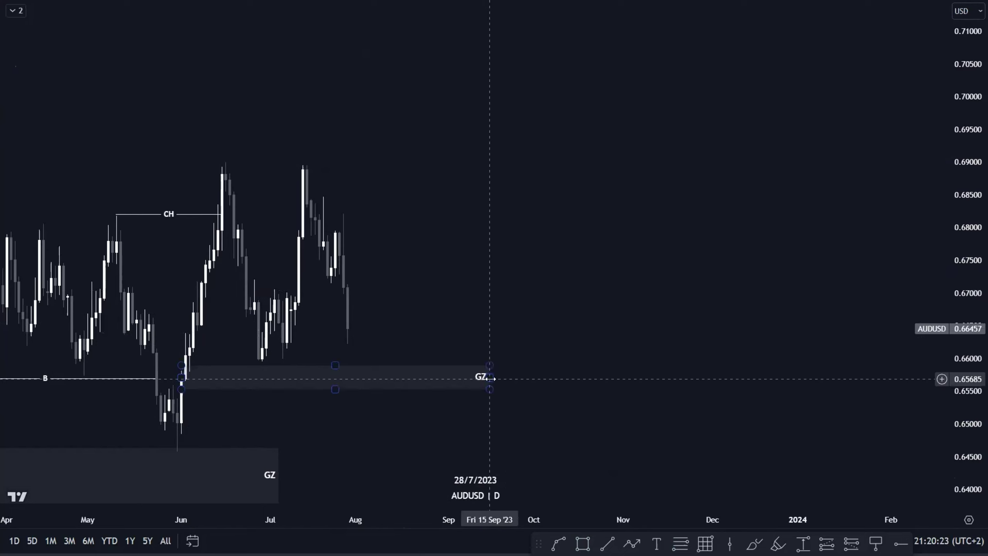
{"action": "left_click_drag", "start_coordinate": [490, 378], "coordinate": [213, 377]}
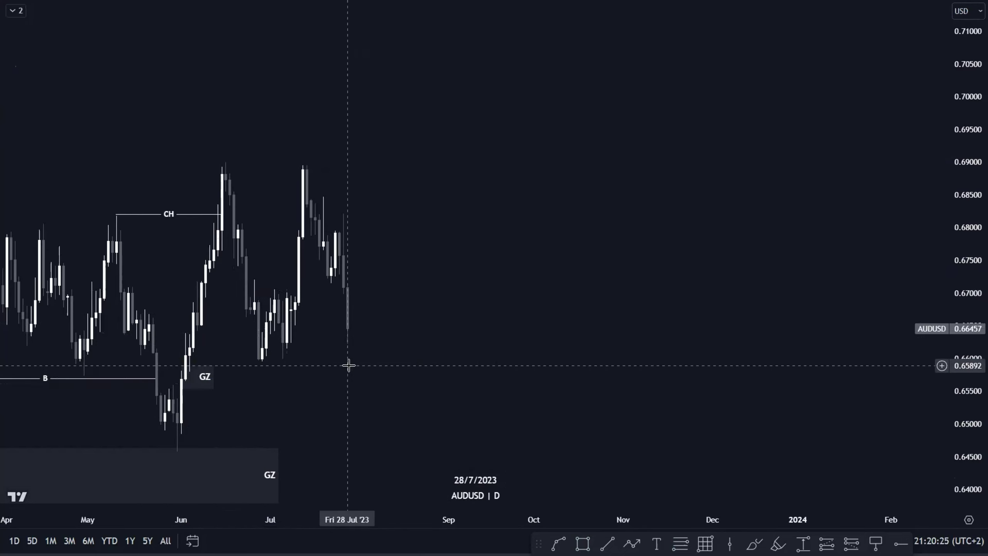
Switch the AUDUSD chart to the 4-hour interval and frame the June and July price swings.
{"action": "scroll", "coordinate": [424, 364], "scroll_direction": "up", "scroll_amount": 1}
{"action": "left_click_drag", "start_coordinate": [445, 363], "coordinate": [665, 342]}
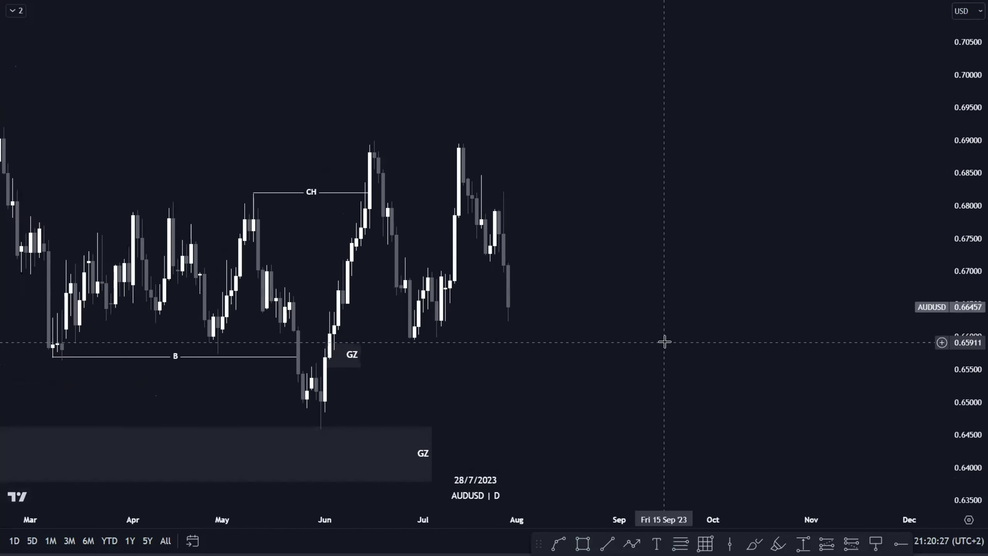
{"action": "type", "text": "4H"}
{"action": "key", "text": "Return"}
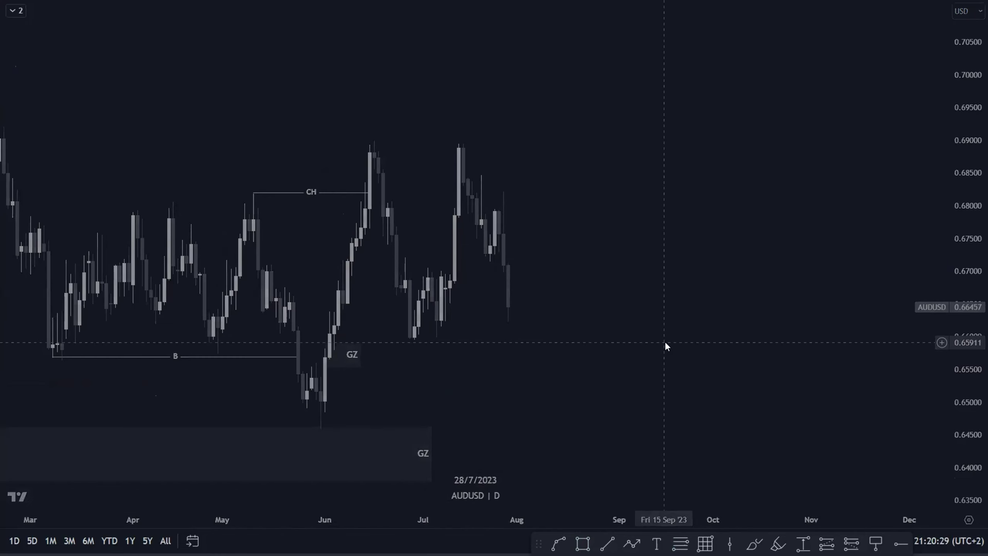
{"action": "scroll", "coordinate": [665, 341], "scroll_direction": "down", "scroll_amount": 6}
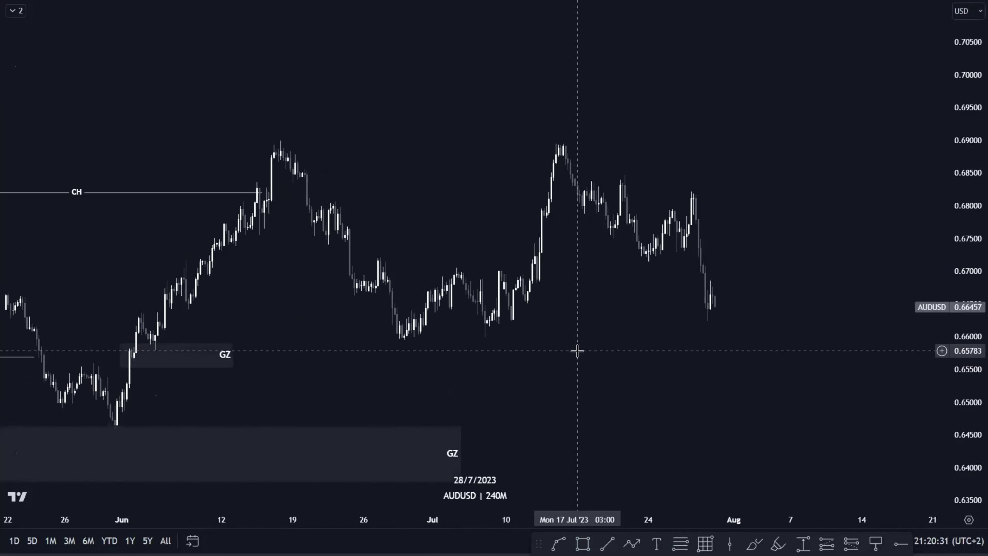
{"action": "scroll", "coordinate": [712, 327], "scroll_direction": "up", "scroll_amount": 3}
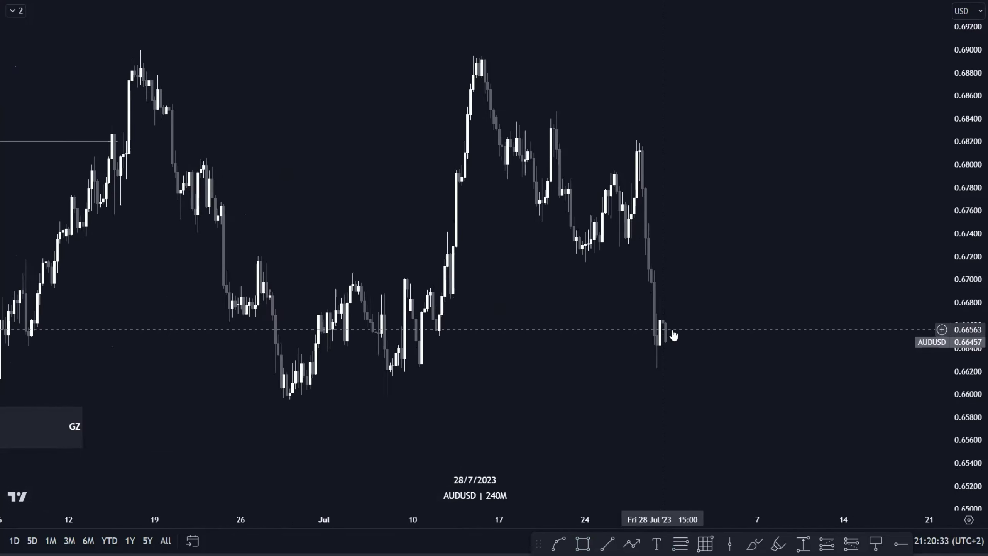
{"action": "scroll", "coordinate": [693, 327], "scroll_direction": "down", "scroll_amount": 3}
{"action": "scroll", "coordinate": [684, 351], "scroll_direction": "up", "scroll_amount": 4}
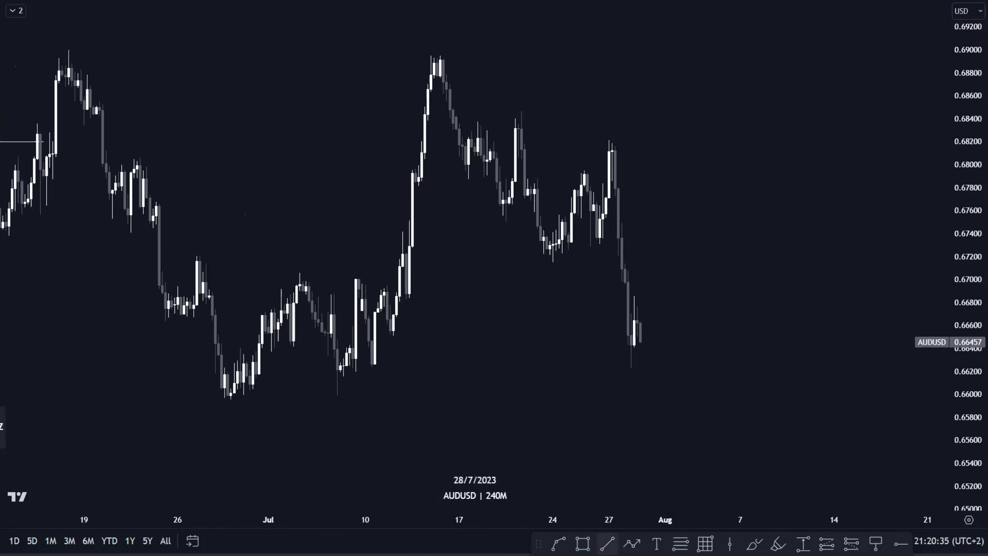
Draw a horizontal line at 0.66625 from the 23 June low to 28 June and apply the BOS template.
{"action": "left_click", "coordinate": [164, 322]}
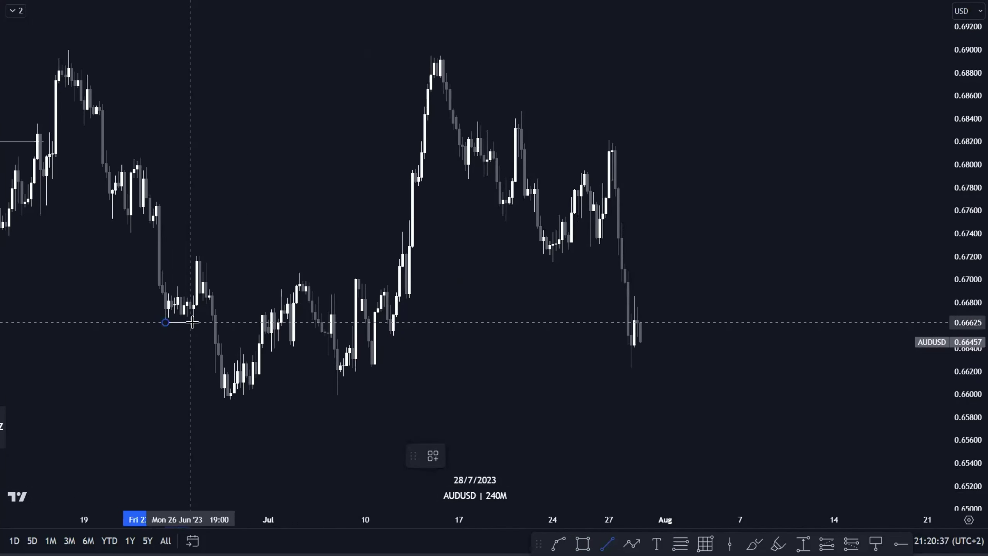
{"action": "left_click", "coordinate": [215, 326]}
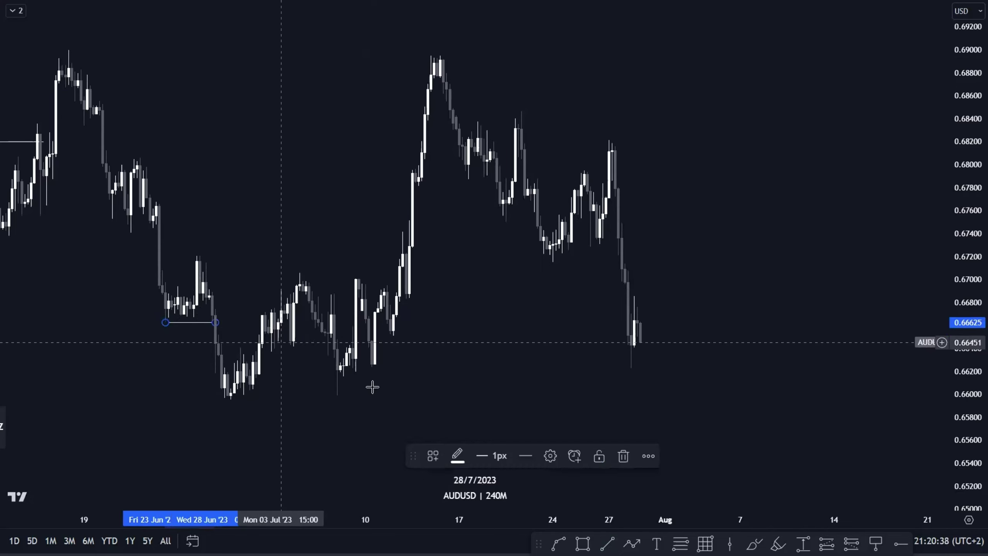
{"action": "left_click", "coordinate": [433, 455]}
{"action": "left_click", "coordinate": [463, 395]}
Draw a horizontal line at 0.67196 from the 27 June high to 12 July and apply the CHOCH template.
{"action": "left_click", "coordinate": [606, 543]}
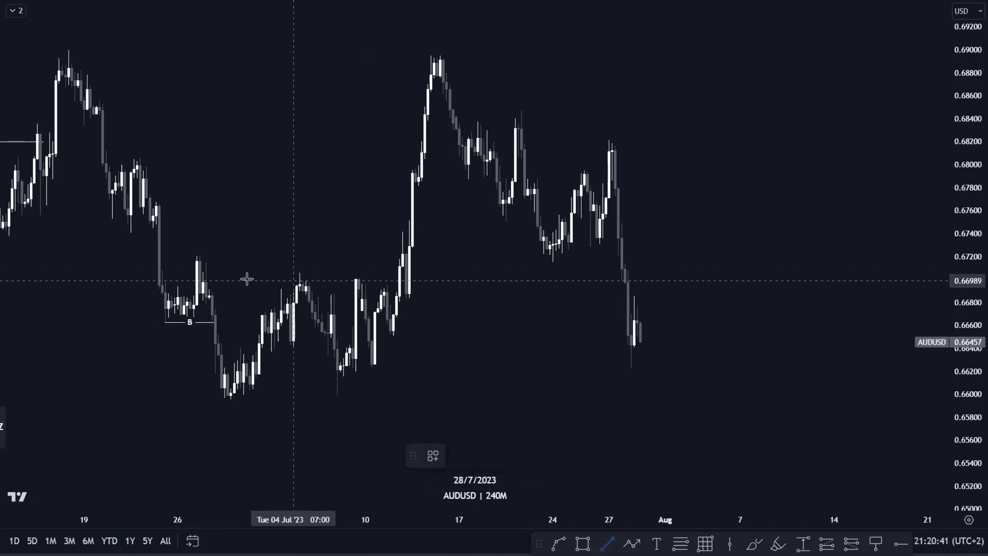
{"action": "left_click", "coordinate": [199, 256]}
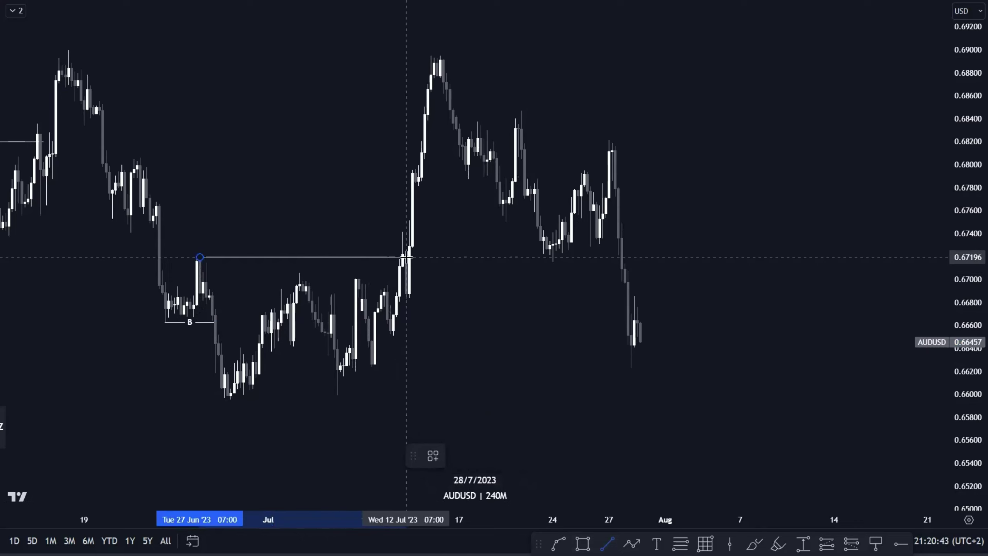
{"action": "left_click", "coordinate": [403, 257]}
{"action": "left_click", "coordinate": [434, 454]}
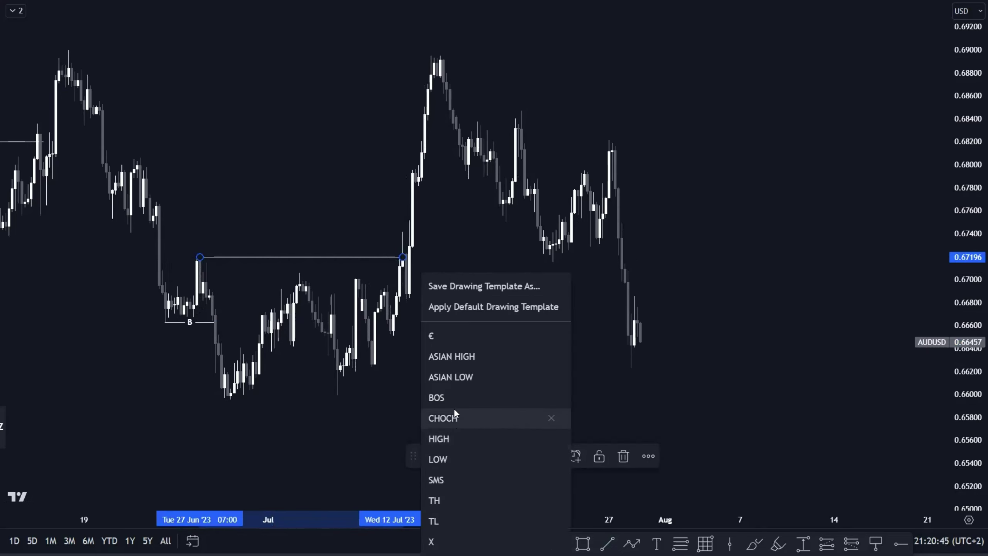
{"action": "left_click", "coordinate": [454, 414]}
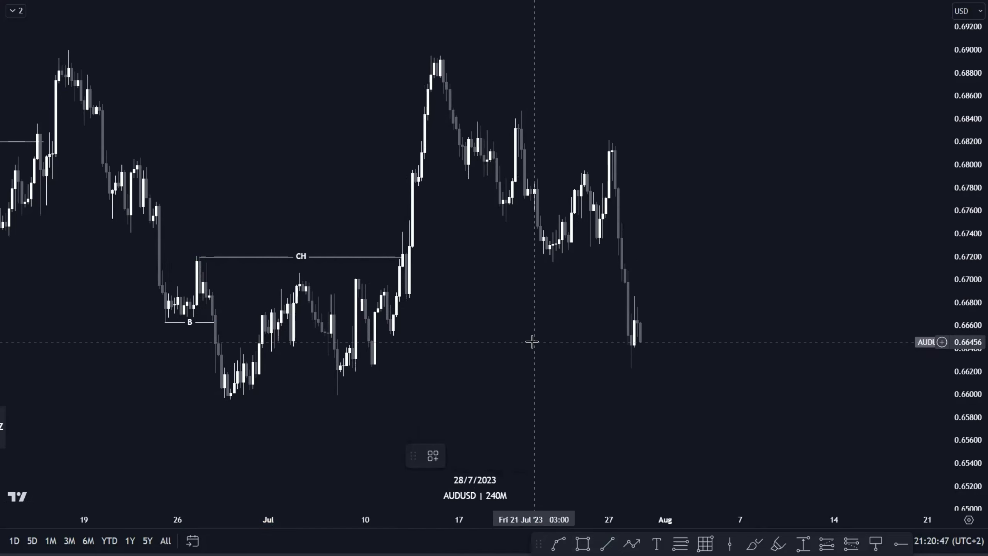
Leave full screen, start a bar replay of the 4-hour chart from 26 July 2023, and return to full screen.
{"action": "scroll", "coordinate": [531, 342], "scroll_direction": "up", "scroll_amount": 2}
{"action": "scroll", "coordinate": [531, 342], "scroll_direction": "down", "scroll_amount": 2}
{"action": "left_click_drag", "start_coordinate": [546, 339], "coordinate": [517, 341]}
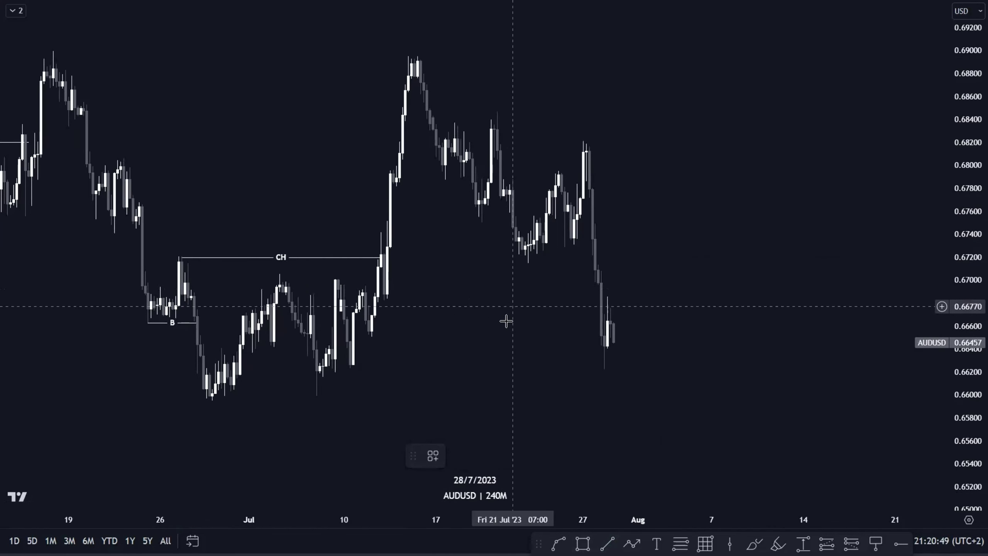
{"action": "left_click_drag", "start_coordinate": [565, 402], "coordinate": [510, 385]}
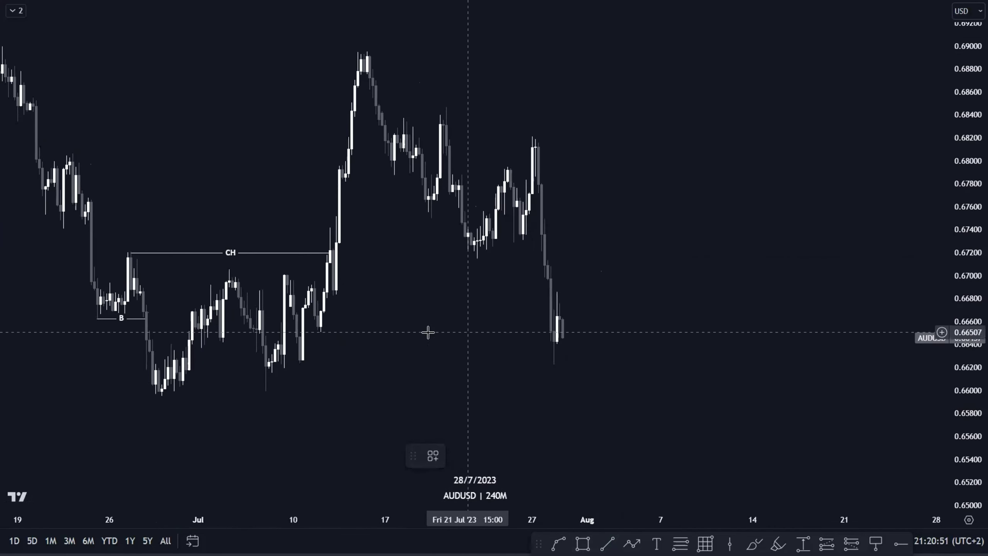
{"action": "mouse_move", "coordinate": [538, 448]}
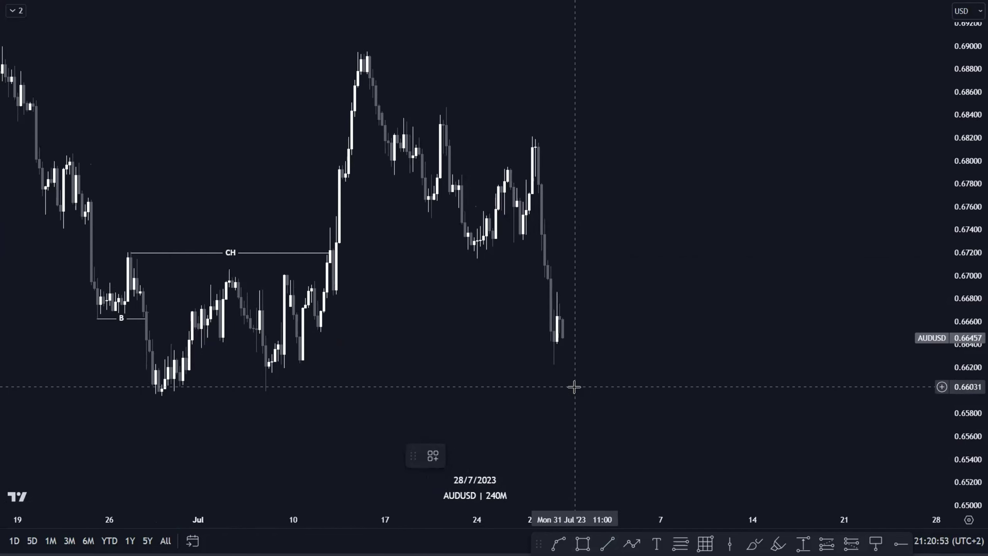
{"action": "key", "text": "Escape"}
{"action": "left_click", "coordinate": [593, 52]}
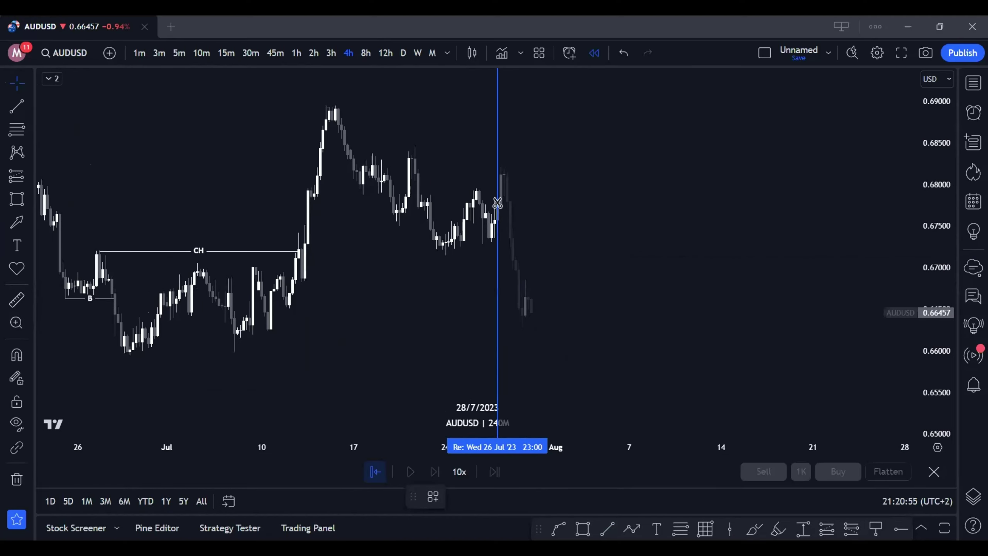
{"action": "left_click", "coordinate": [485, 202]}
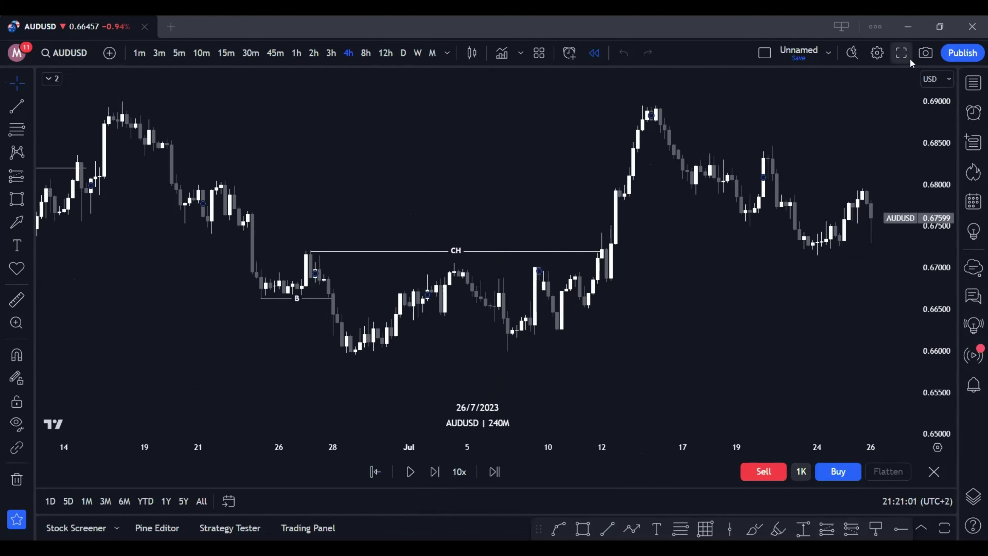
{"action": "key", "text": "shift+f"}
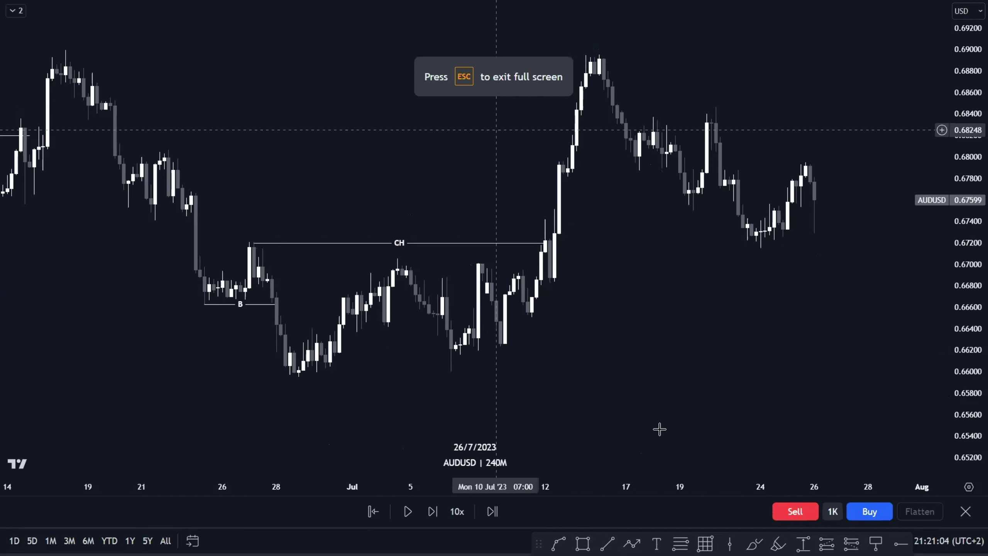
Draw a Fibonacci retracement from the 6 July low at 0.65976 up to the mid-July high at about 0.6896.
{"action": "scroll", "coordinate": [652, 359], "scroll_direction": "down", "scroll_amount": 5}
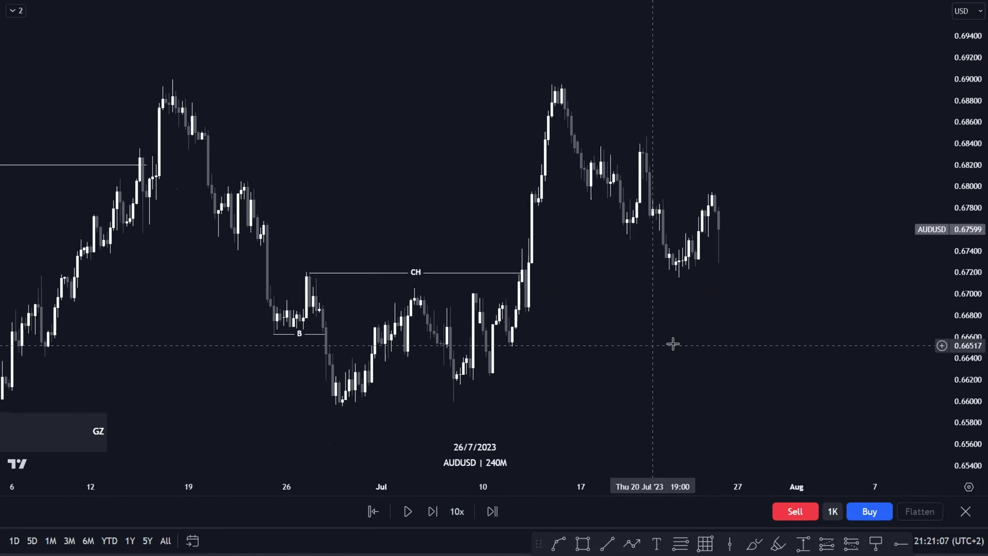
{"action": "scroll", "coordinate": [645, 366], "scroll_direction": "down", "scroll_amount": 2}
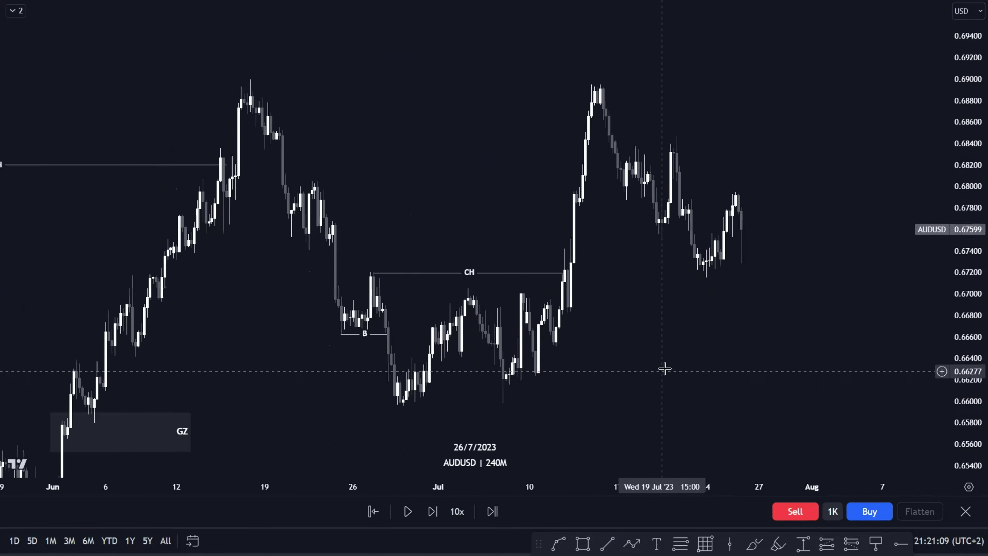
{"action": "left_click_drag", "start_coordinate": [973, 236], "coordinate": [973, 242]}
{"action": "left_click_drag", "start_coordinate": [804, 314], "coordinate": [757, 310]}
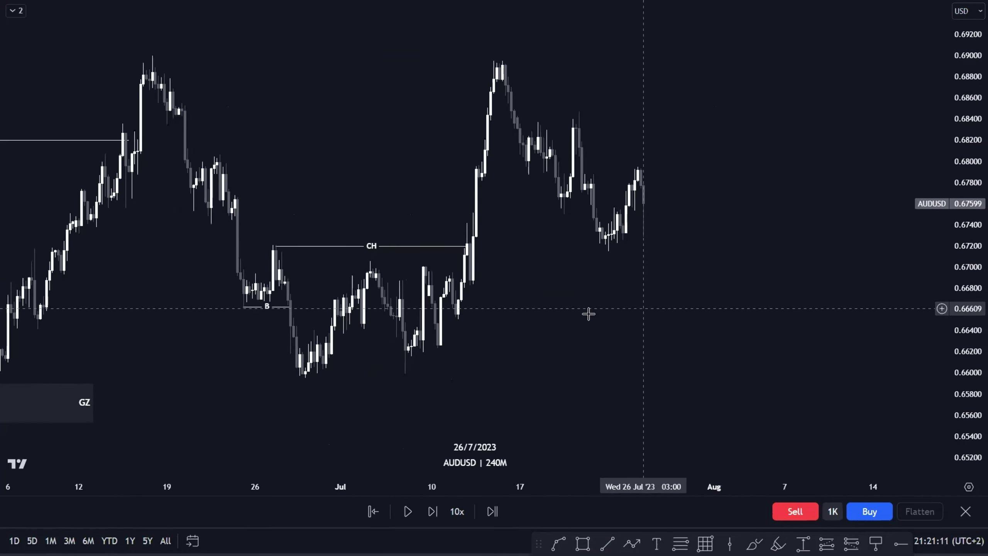
{"action": "scroll", "coordinate": [528, 321], "scroll_direction": "down", "scroll_amount": 2}
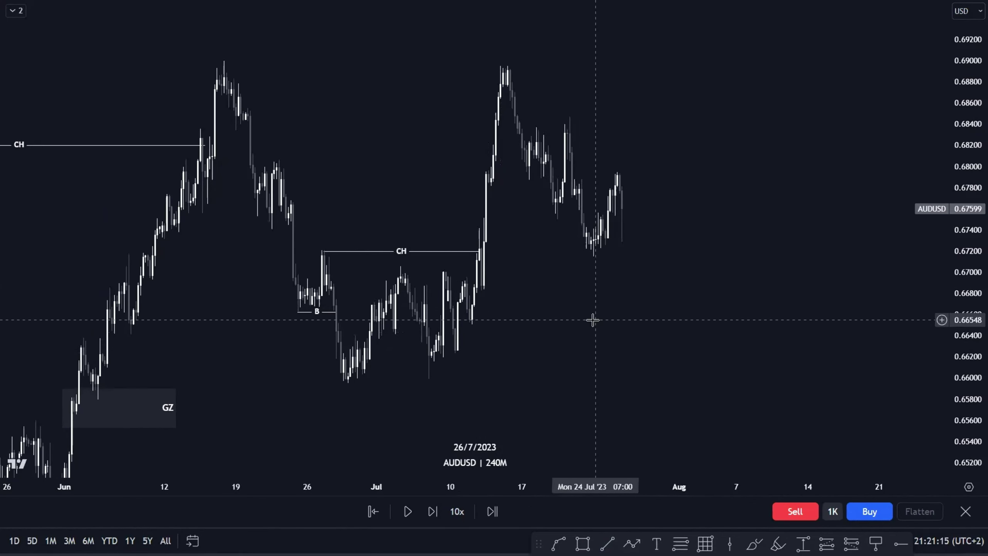
{"action": "scroll", "coordinate": [653, 326], "scroll_direction": "up", "scroll_amount": 1}
{"action": "left_click_drag", "start_coordinate": [650, 326], "coordinate": [619, 338]}
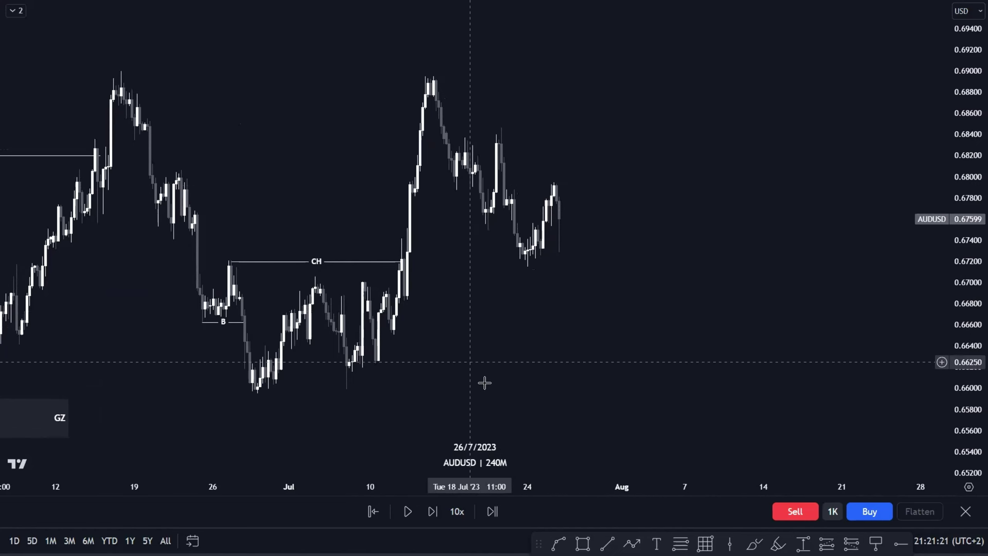
{"action": "scroll", "coordinate": [606, 379], "scroll_direction": "up", "scroll_amount": 2}
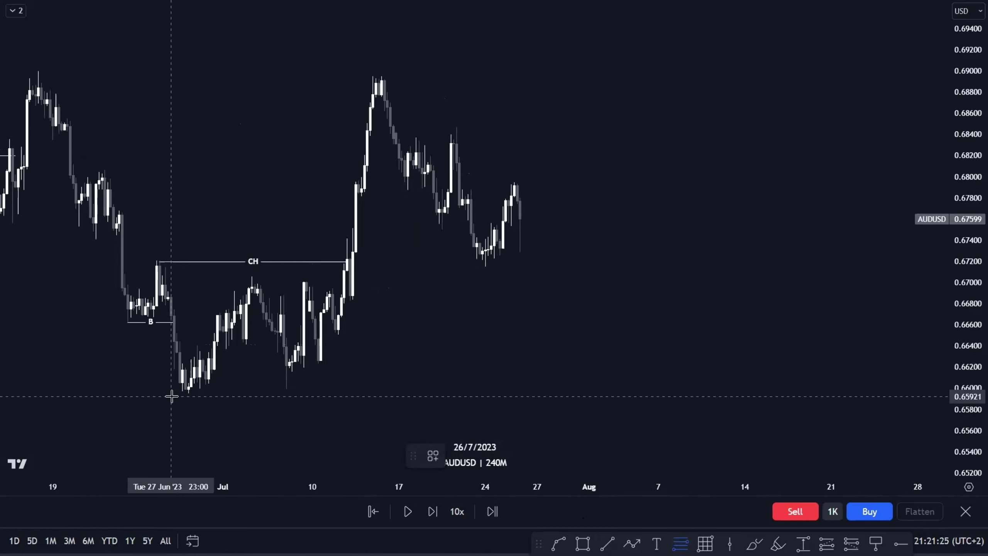
{"action": "left_click", "coordinate": [285, 391]}
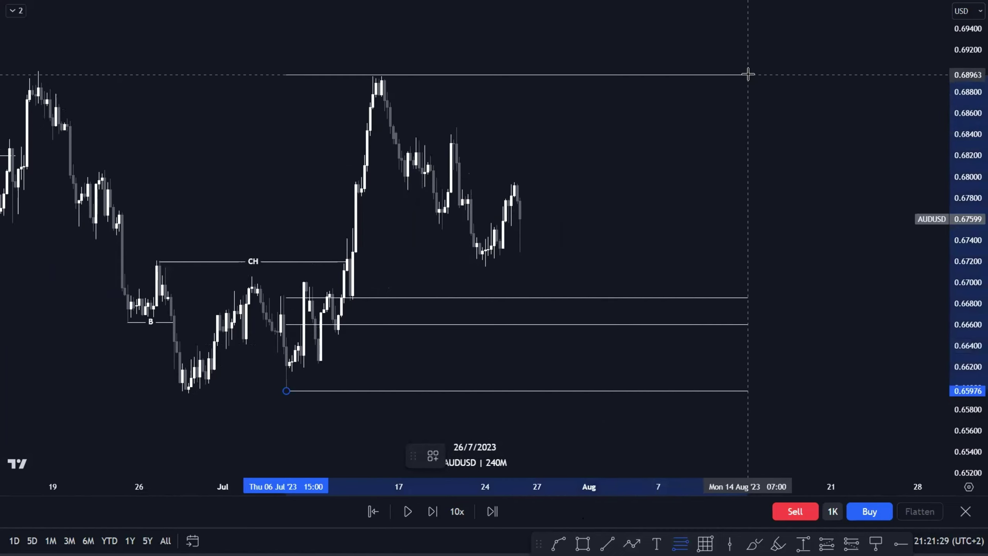
{"action": "left_click", "coordinate": [748, 76]}
Box the zone from 0.66597 to 0.66870 between 11 July and 10 August with the GZ template, and delete the Fibonacci retracement.
{"action": "left_click", "coordinate": [583, 544]}
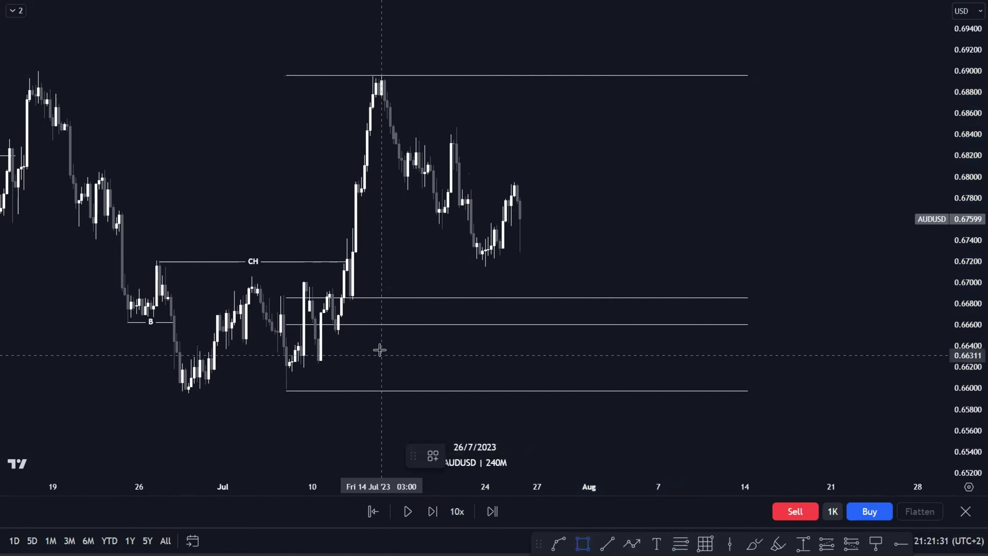
{"action": "left_click", "coordinate": [338, 324]}
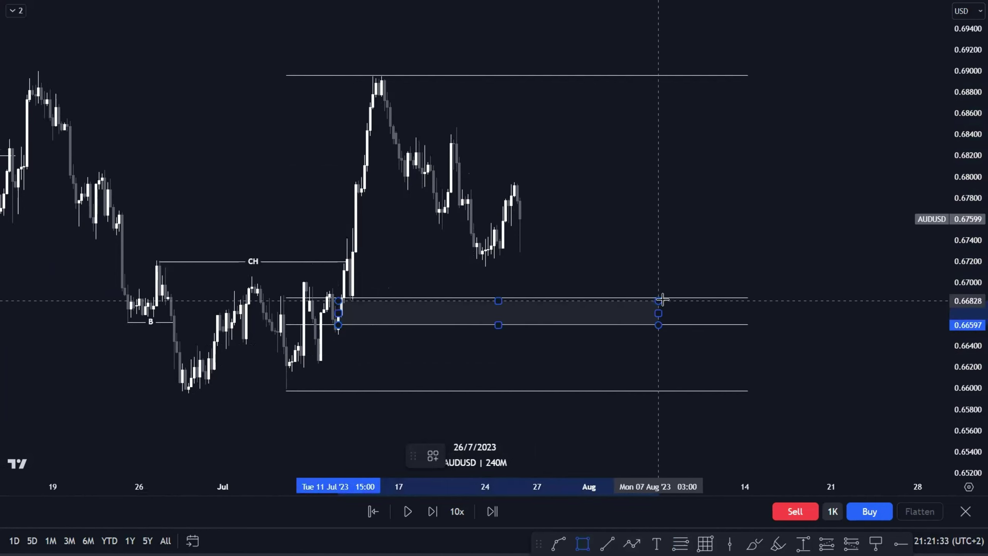
{"action": "left_click", "coordinate": [712, 297]}
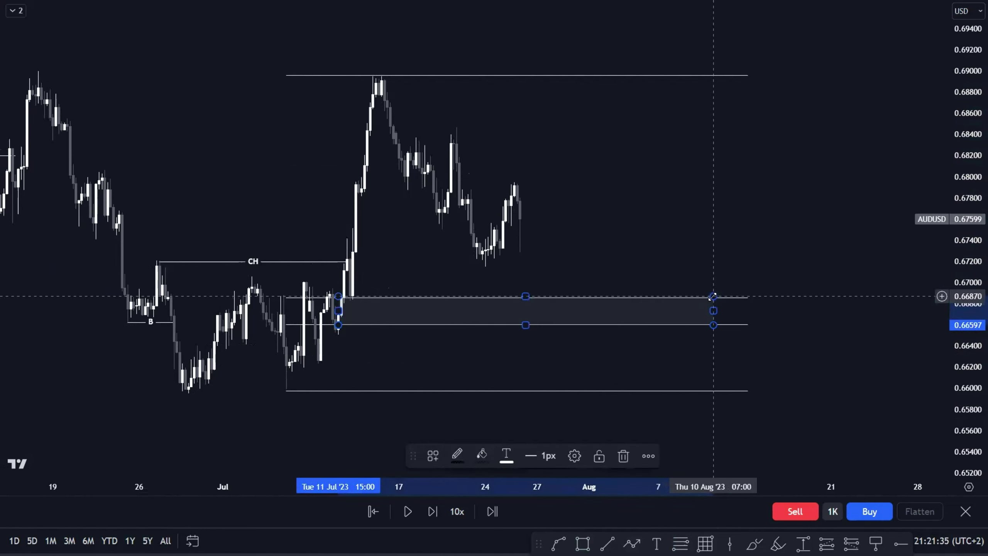
{"action": "left_click", "coordinate": [432, 455]}
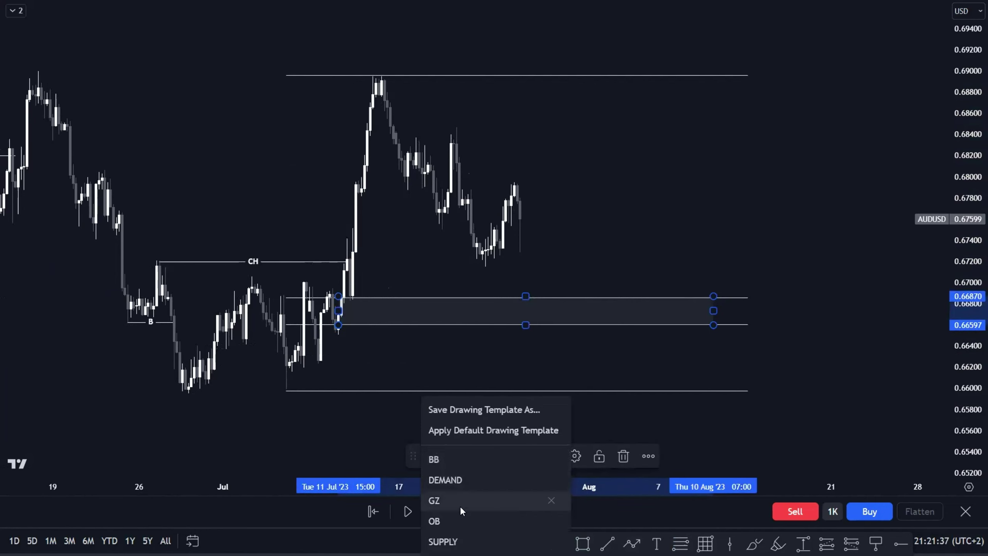
{"action": "left_click", "coordinate": [460, 502]}
{"action": "left_click", "coordinate": [740, 392]}
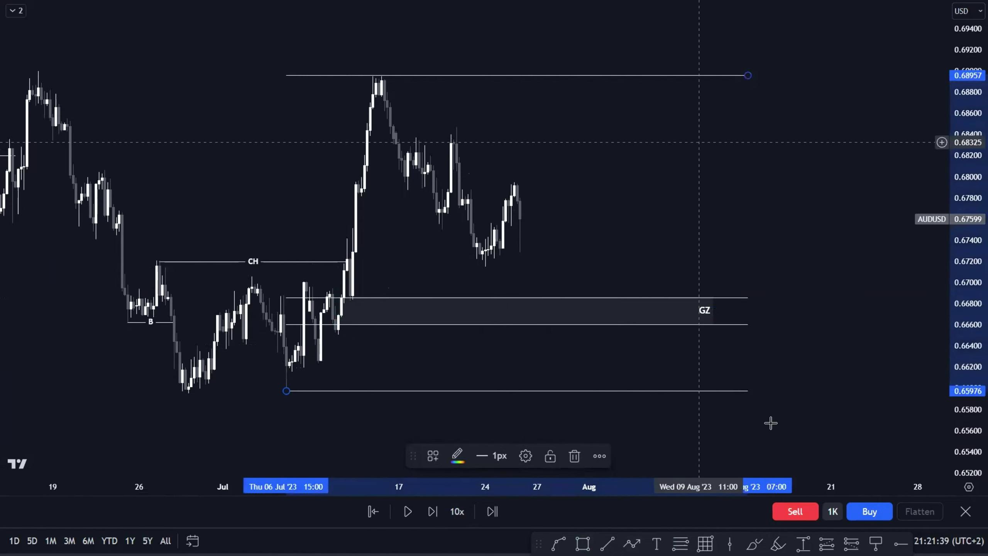
{"action": "left_click", "coordinate": [577, 459]}
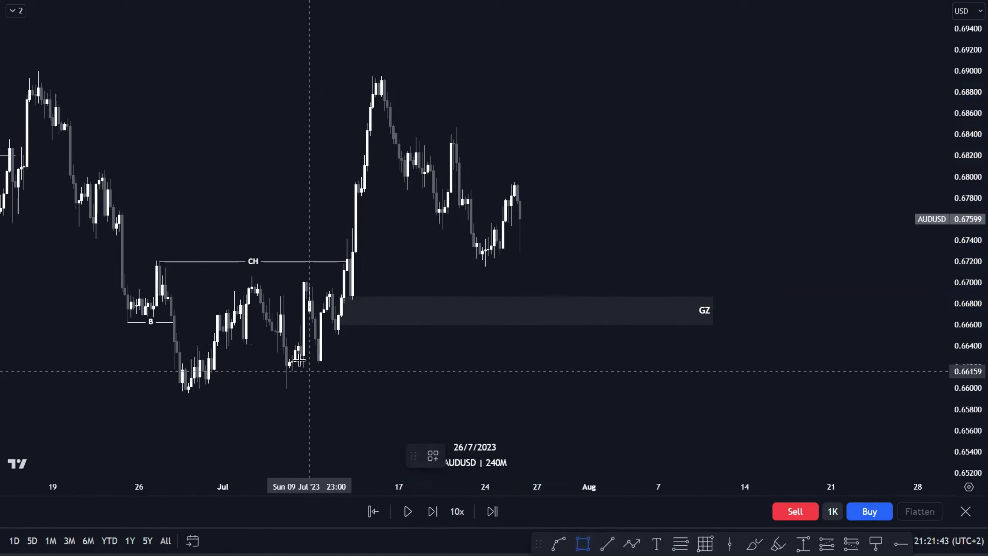
Draw a rectangle from 0.66238 to 0.66481 between 10 July and 10 August and apply the DEMAND template.
{"action": "left_click_drag", "start_coordinate": [303, 363], "coordinate": [364, 337]}
{"action": "left_click_drag", "start_coordinate": [304, 350], "coordinate": [719, 351]}
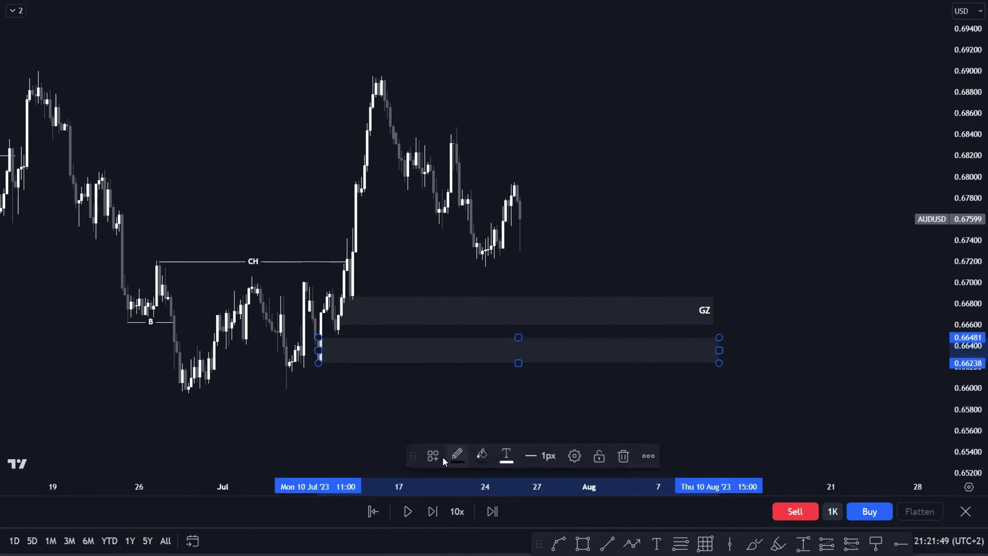
{"action": "left_click", "coordinate": [439, 456]}
{"action": "left_click", "coordinate": [456, 480]}
{"action": "left_click", "coordinate": [697, 382]}
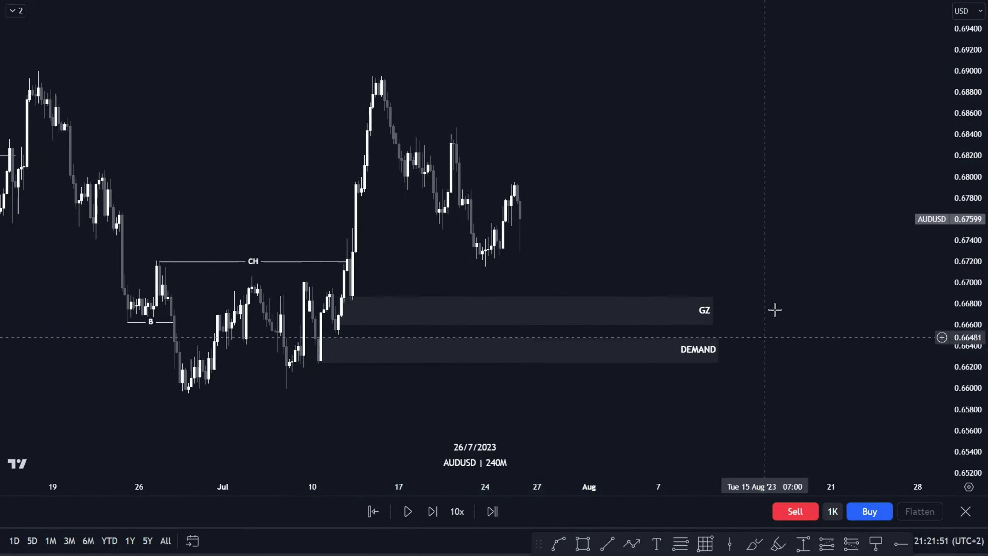
Switch the AUDUSD chart to the 2-hour interval.
{"action": "left_click_drag", "start_coordinate": [974, 310], "coordinate": [973, 212]}
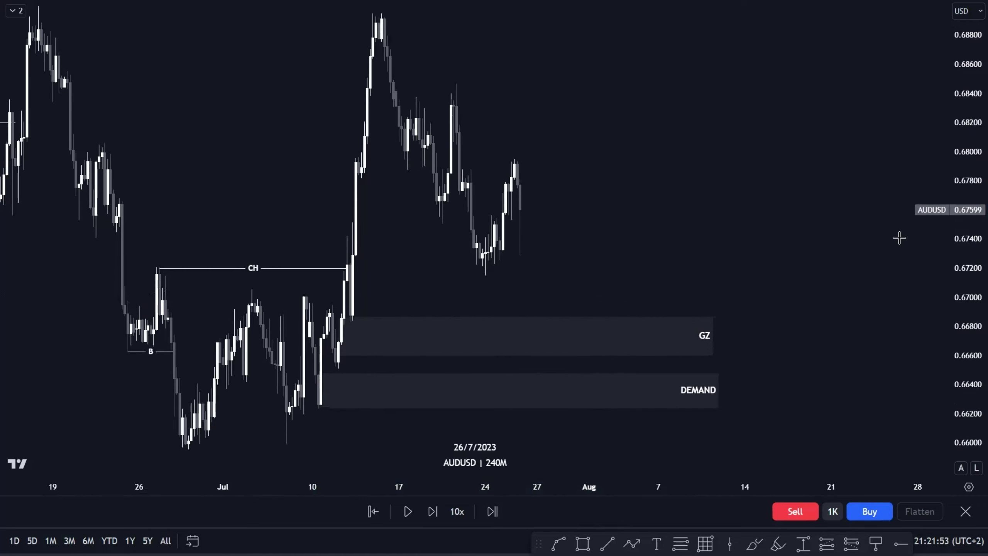
{"action": "scroll", "coordinate": [603, 210], "scroll_direction": "up", "scroll_amount": 2}
{"action": "left_click_drag", "start_coordinate": [609, 212], "coordinate": [639, 269]}
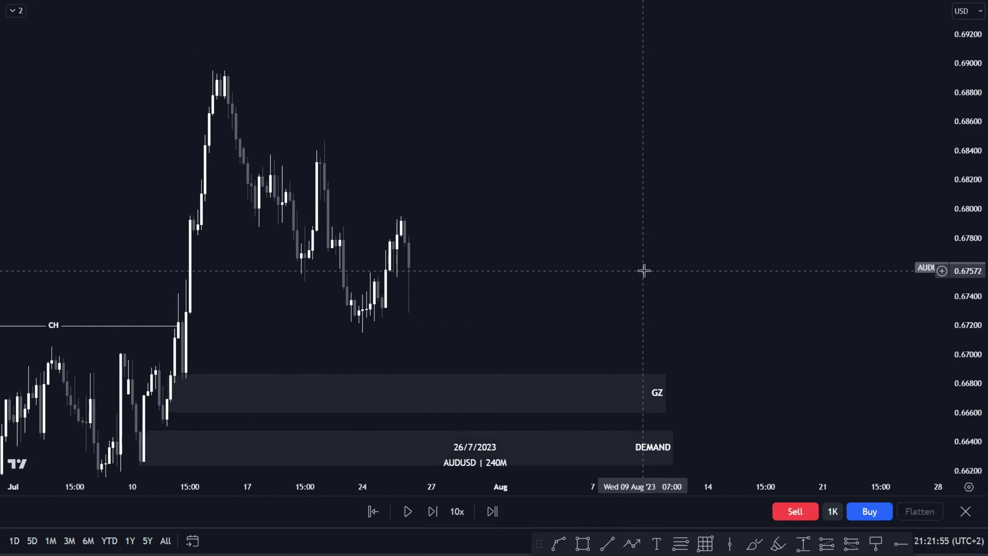
{"action": "type", "text": "2H"}
{"action": "key", "text": "Return"}
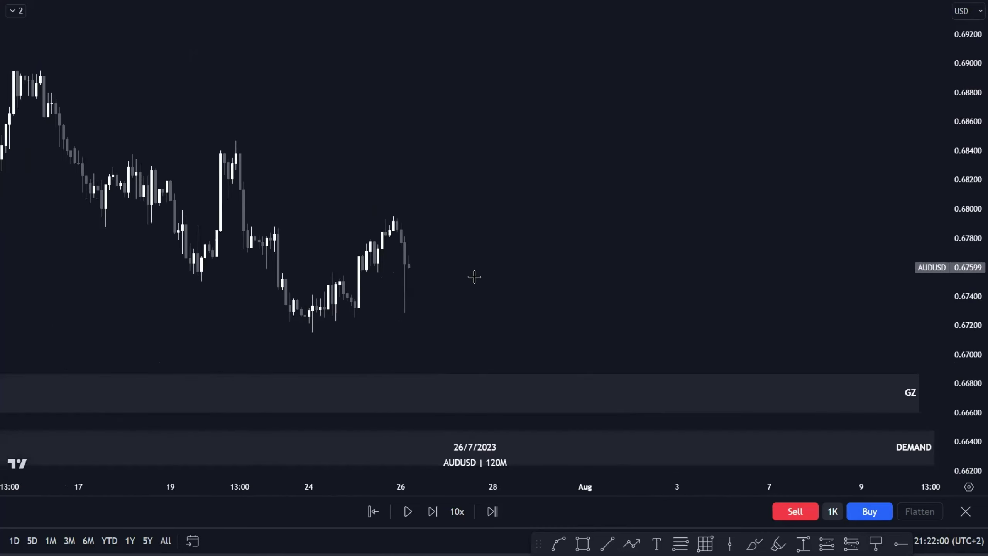
Draw a horizontal line at 0.67489 from the 19 July low to 21 July and apply the BOS template.
{"action": "scroll", "coordinate": [474, 276], "scroll_direction": "down", "scroll_amount": 1}
{"action": "left_click_drag", "start_coordinate": [971, 360], "coordinate": [974, 269]}
{"action": "scroll", "coordinate": [544, 269], "scroll_direction": "up", "scroll_amount": 2}
{"action": "left_click_drag", "start_coordinate": [465, 274], "coordinate": [714, 291]}
{"action": "scroll", "coordinate": [649, 274], "scroll_direction": "up", "scroll_amount": 2}
{"action": "left_click_drag", "start_coordinate": [966, 243], "coordinate": [965, 260]}
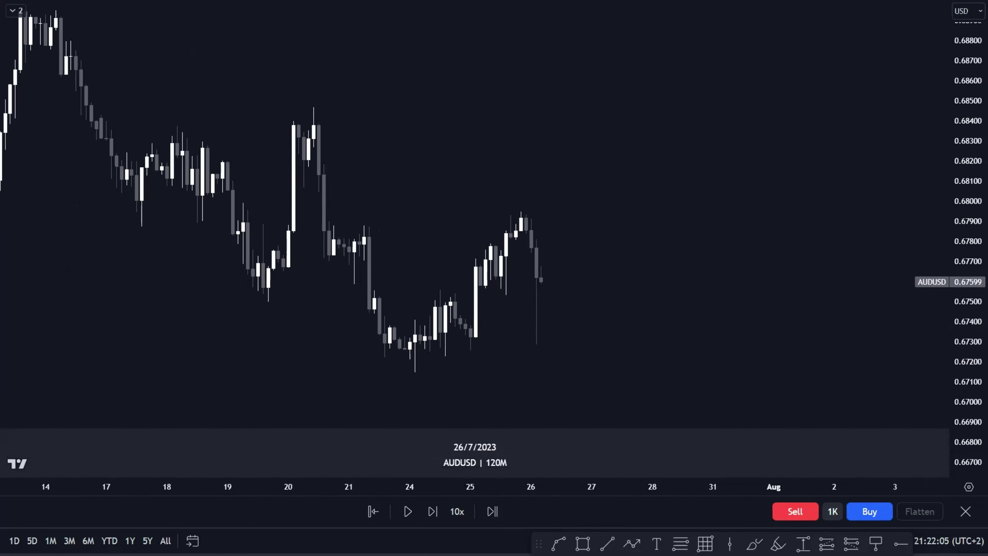
{"action": "left_click", "coordinate": [607, 544]}
{"action": "left_click", "coordinate": [268, 304]}
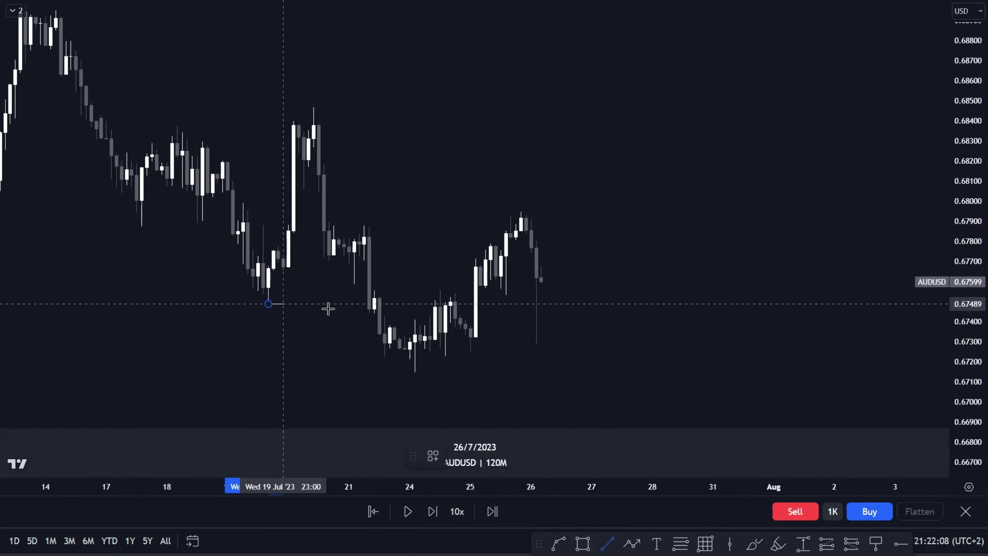
{"action": "left_click", "coordinate": [373, 319]}
{"action": "left_click", "coordinate": [433, 456]}
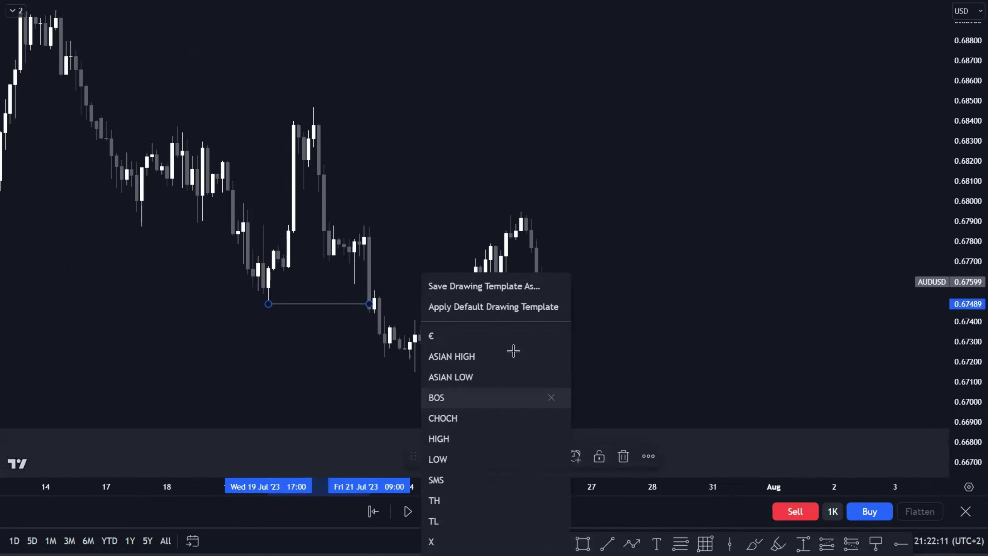
{"action": "left_click", "coordinate": [546, 335]}
Draw a Fibonacci retracement from the 20 July high at about 0.6848 down to the 24 July low at about 0.6715.
{"action": "left_click", "coordinate": [680, 543]}
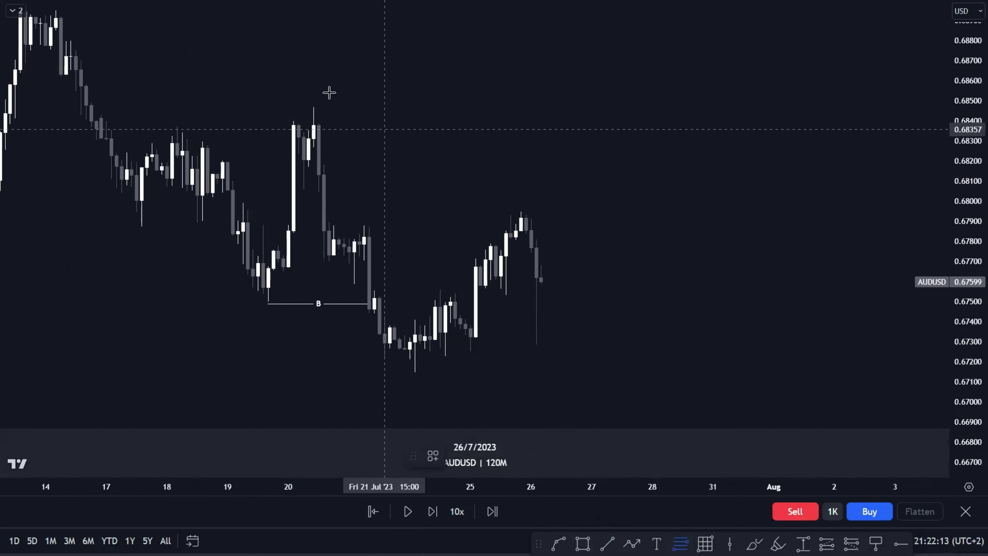
{"action": "left_click", "coordinate": [313, 107]}
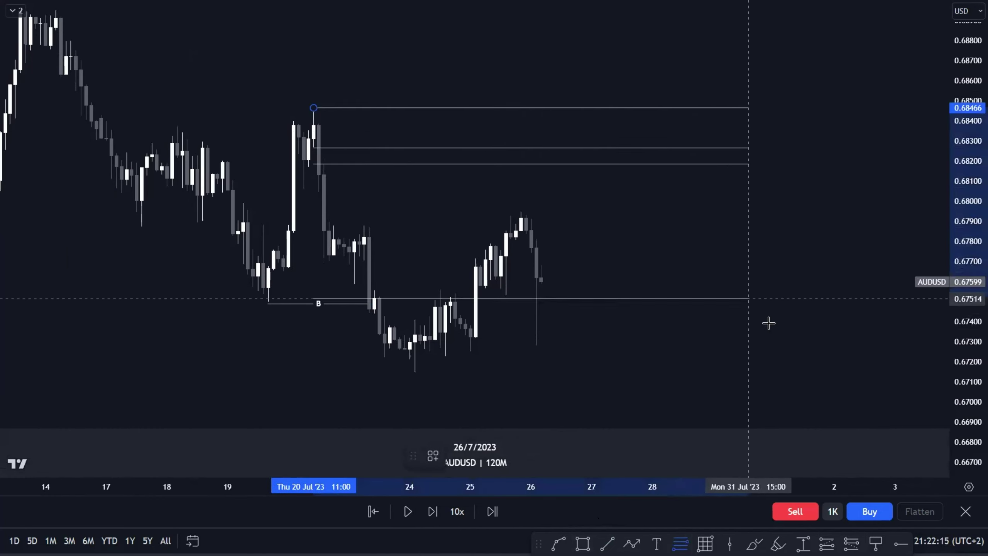
{"action": "left_click", "coordinate": [803, 371]}
{"action": "left_click_drag", "start_coordinate": [314, 107], "coordinate": [314, 105]}
{"action": "left_click", "coordinate": [468, 211]}
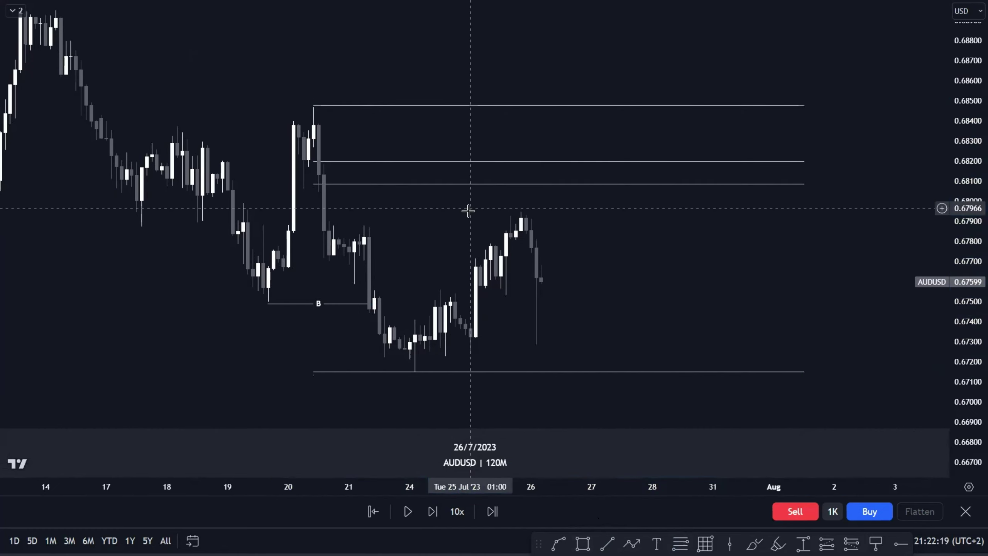
Box the zone from 0.68085 to 0.68203 between 20 July and 1 August with the GZ template, and delete the Fibonacci retracement.
{"action": "left_click", "coordinate": [582, 543]}
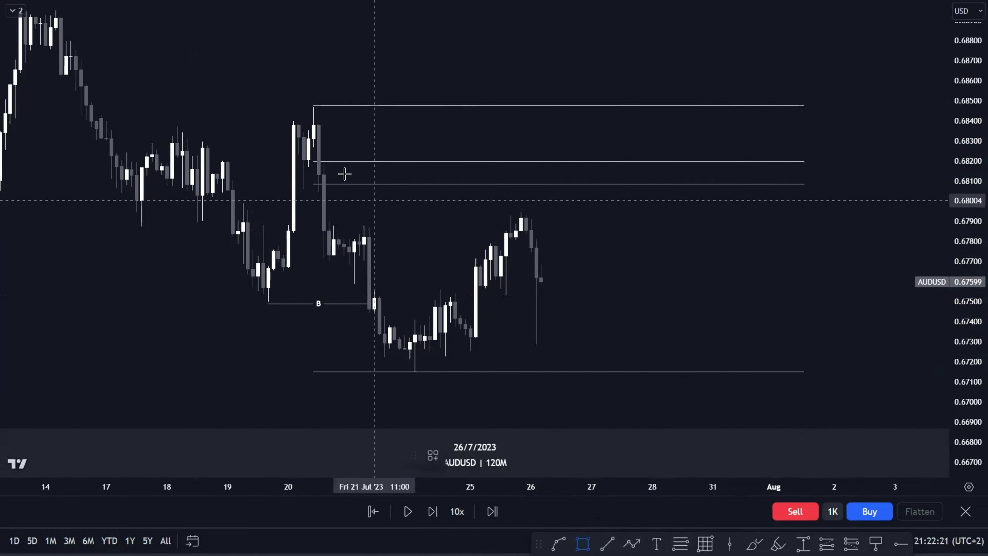
{"action": "left_click_drag", "start_coordinate": [314, 184], "coordinate": [808, 159]}
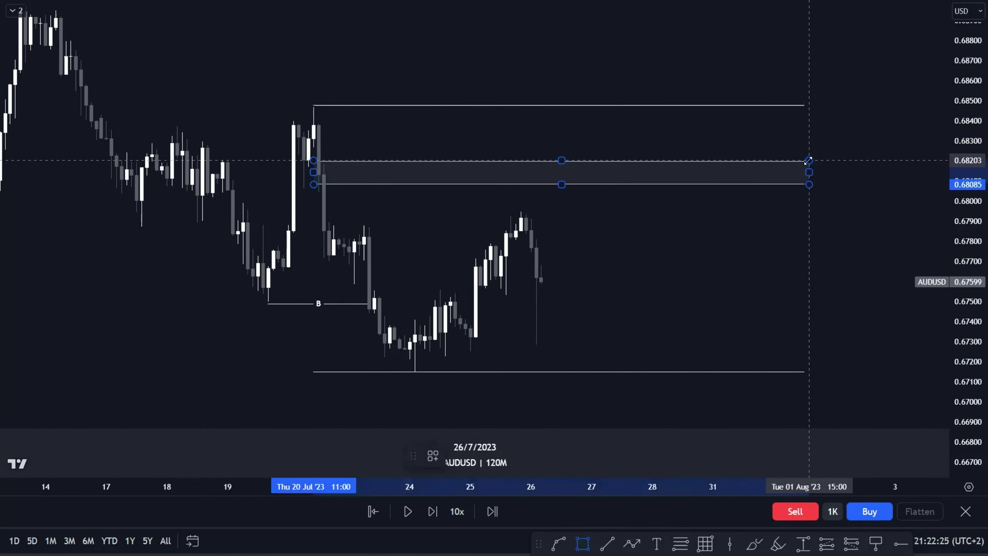
{"action": "left_click", "coordinate": [435, 455]}
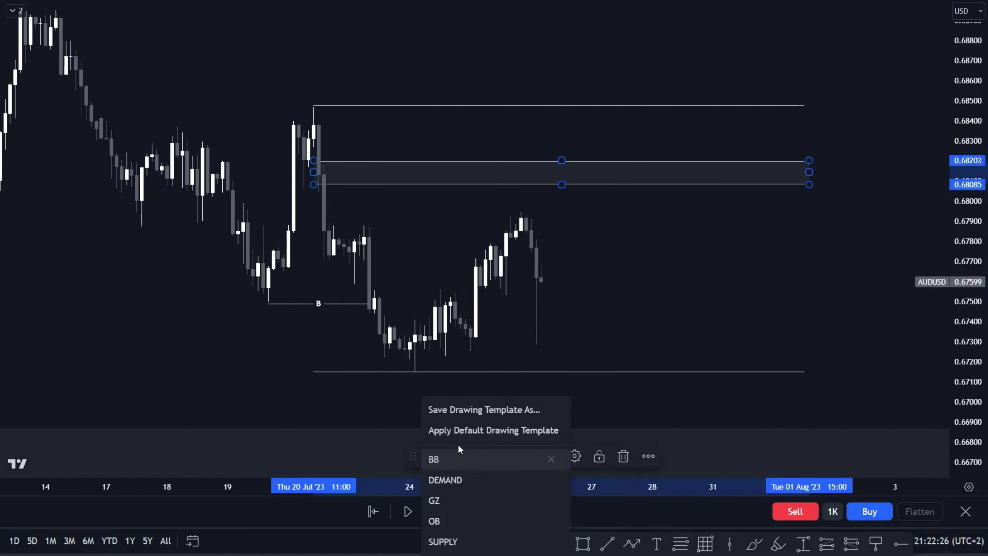
{"action": "left_click", "coordinate": [454, 501]}
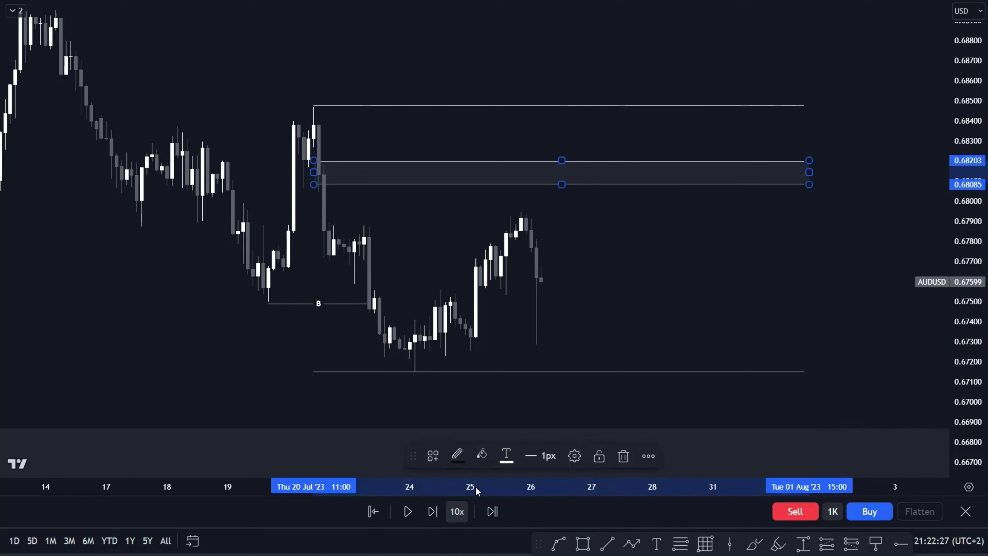
{"action": "left_click", "coordinate": [623, 459]}
{"action": "scroll", "coordinate": [801, 285], "scroll_direction": "down", "scroll_amount": 2}
{"action": "left_click_drag", "start_coordinate": [779, 290], "coordinate": [755, 292]}
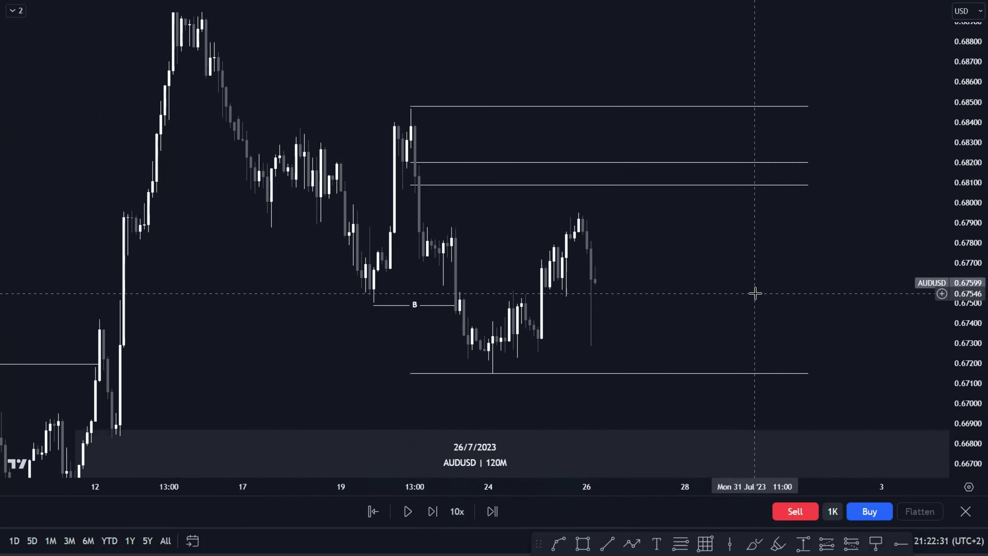
{"action": "scroll", "coordinate": [754, 293], "scroll_direction": "left", "scroll_amount": 1}
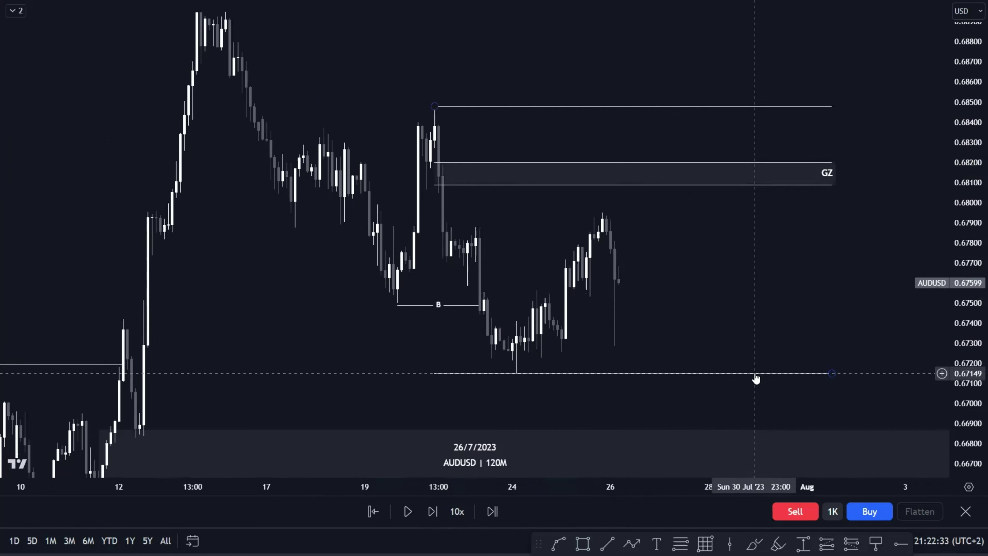
{"action": "left_click", "coordinate": [669, 372]}
{"action": "key", "text": "Delete"}
Play the 2-hour bar replay forward from 26 July to 28 July 2023.
{"action": "left_click_drag", "start_coordinate": [694, 330], "coordinate": [588, 321]}
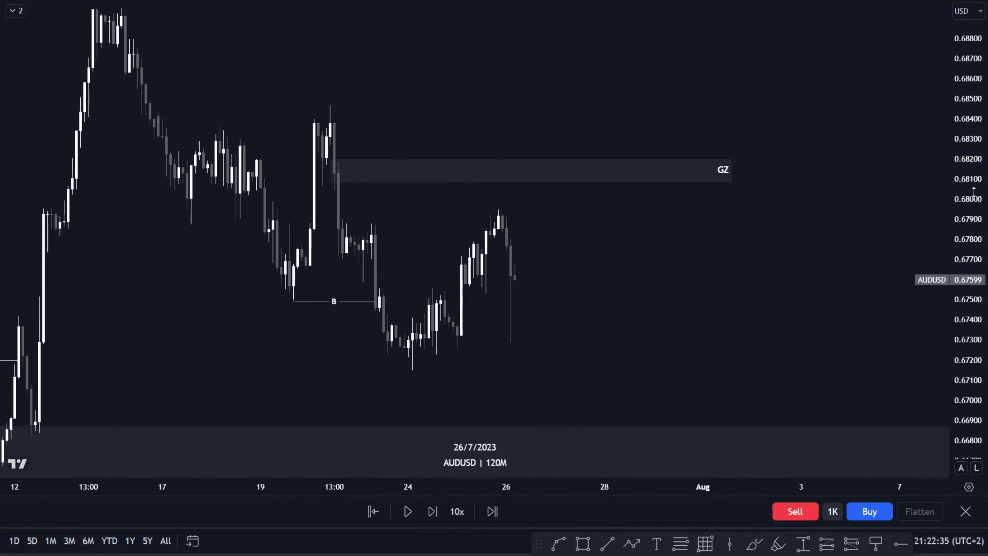
{"action": "scroll", "coordinate": [802, 247], "scroll_direction": "down", "scroll_amount": 1}
{"action": "left_click_drag", "start_coordinate": [741, 222], "coordinate": [672, 208]}
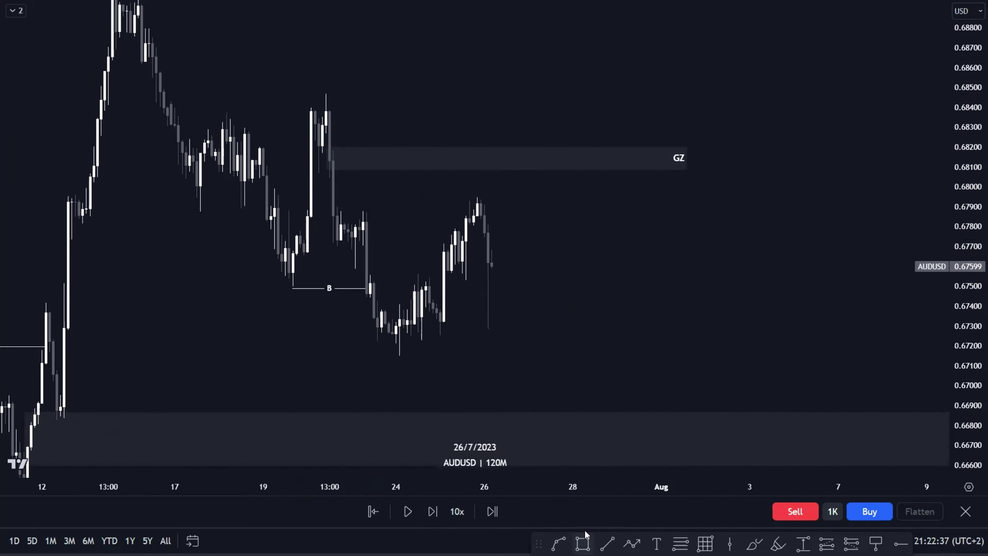
{"action": "left_click", "coordinate": [404, 513]}
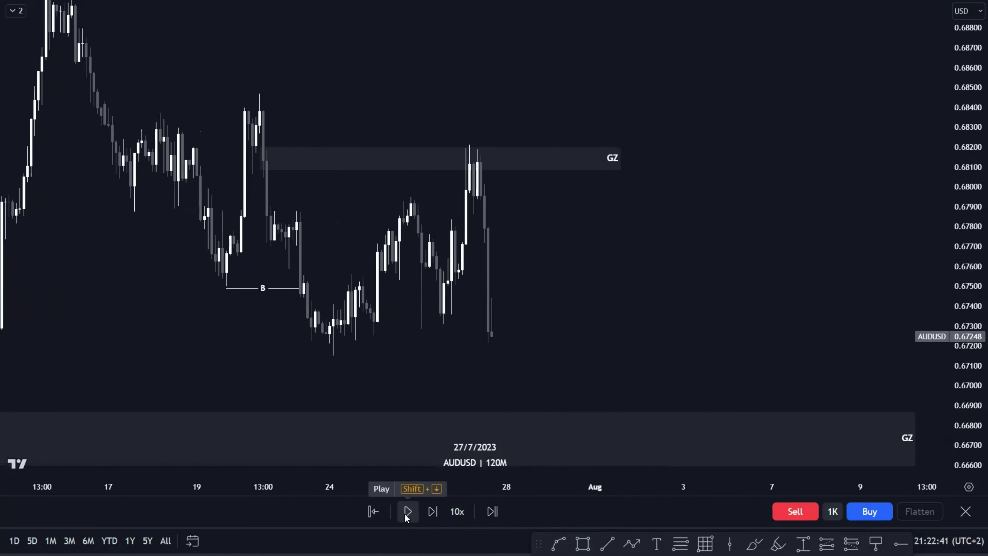
{"action": "left_click", "coordinate": [404, 514]}
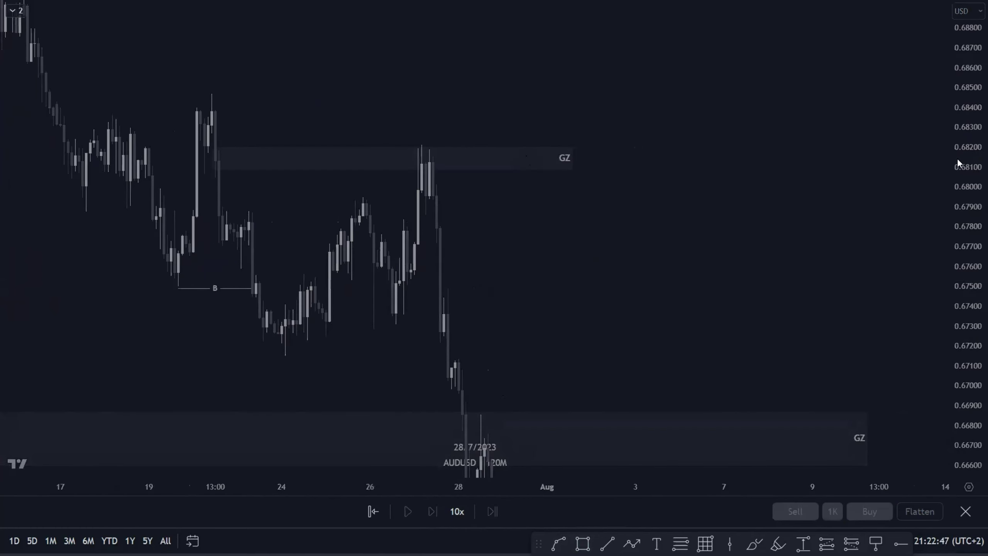
Switch the AUDUSD chart back to the 4-hour interval.
{"action": "left_click_drag", "start_coordinate": [969, 168], "coordinate": [962, 242]}
{"action": "left_click_drag", "start_coordinate": [673, 233], "coordinate": [548, 196]}
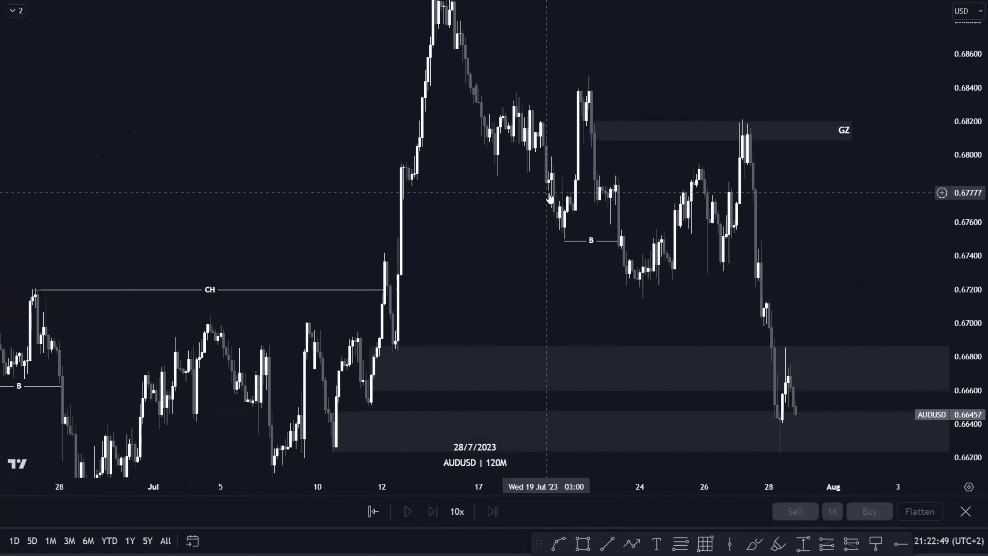
{"action": "type", "text": "60"}
{"action": "key", "text": "Return"}
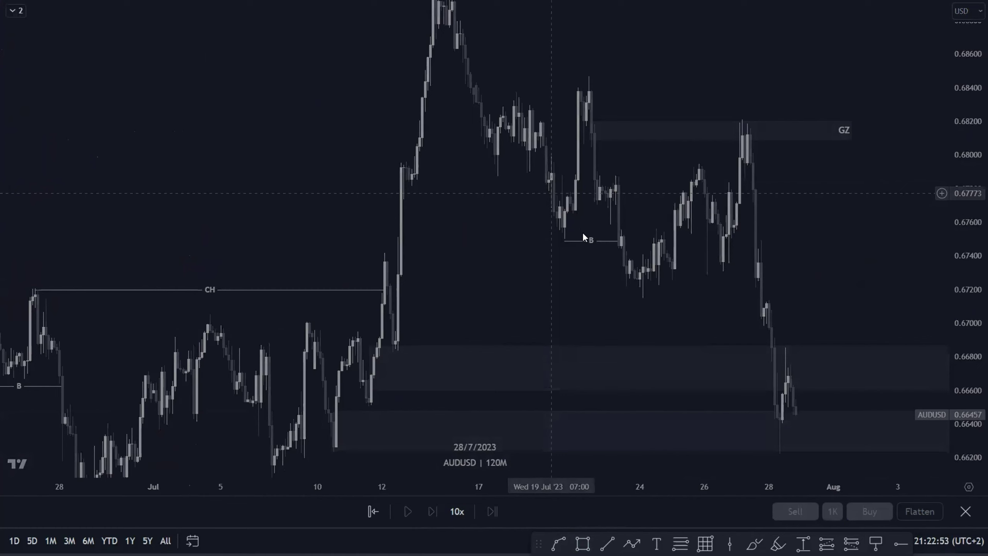
{"action": "type", "text": "240"}
{"action": "key", "text": "Return"}
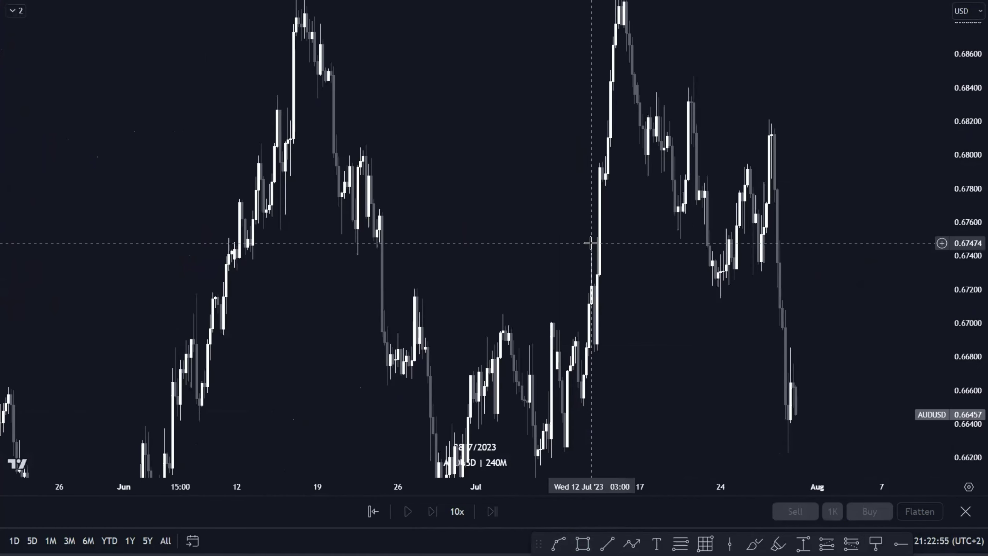
Examine how price reacts at the July golden zones and the demand zone, undoing any accidental shift of the demand rectangle.
{"action": "left_click", "coordinate": [532, 454]}
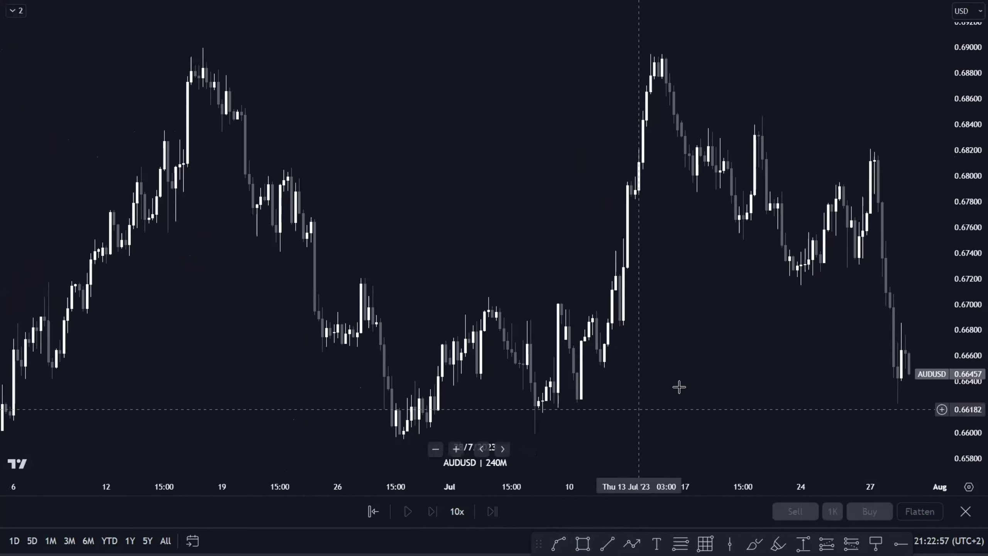
{"action": "scroll", "coordinate": [743, 356], "scroll_direction": "down", "scroll_amount": 8}
{"action": "left_click_drag", "start_coordinate": [764, 355], "coordinate": [560, 353]}
{"action": "scroll", "coordinate": [558, 352], "scroll_direction": "up", "scroll_amount": 1}
{"action": "scroll", "coordinate": [558, 351], "scroll_direction": "up", "scroll_amount": 4}
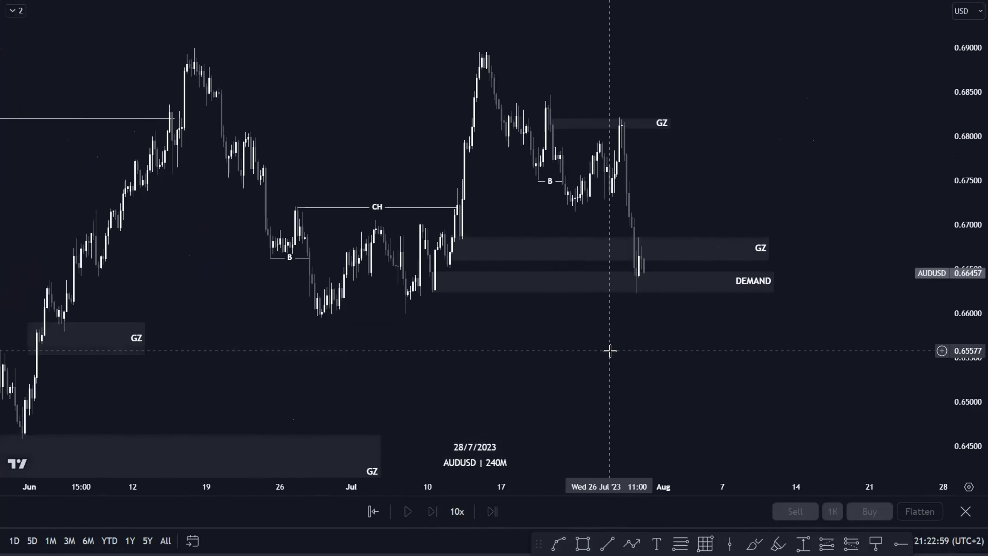
{"action": "scroll", "coordinate": [667, 358], "scroll_direction": "down", "scroll_amount": 3}
{"action": "left_click_drag", "start_coordinate": [973, 193], "coordinate": [919, 277]}
{"action": "left_click_drag", "start_coordinate": [739, 389], "coordinate": [626, 398]}
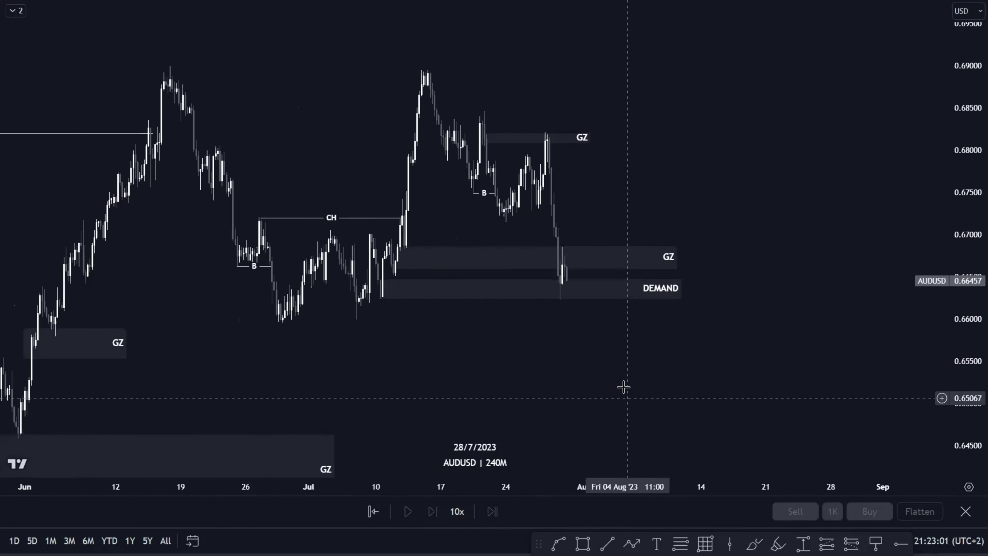
{"action": "scroll", "coordinate": [623, 383], "scroll_direction": "down", "scroll_amount": 2}
{"action": "left_click_drag", "start_coordinate": [585, 298], "coordinate": [509, 326]}
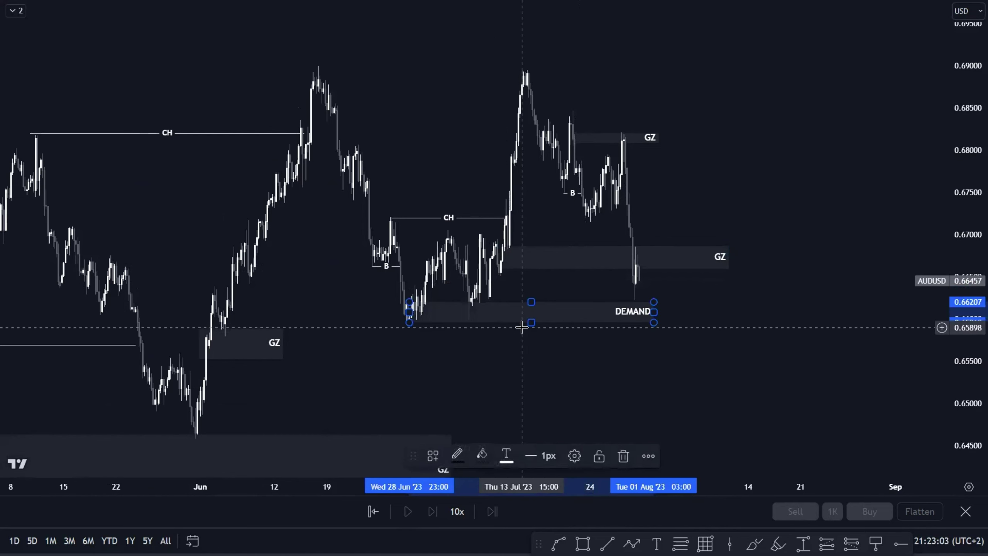
{"action": "key", "text": "ctrl+z"}
{"action": "left_click_drag", "start_coordinate": [666, 335], "coordinate": [632, 352]}
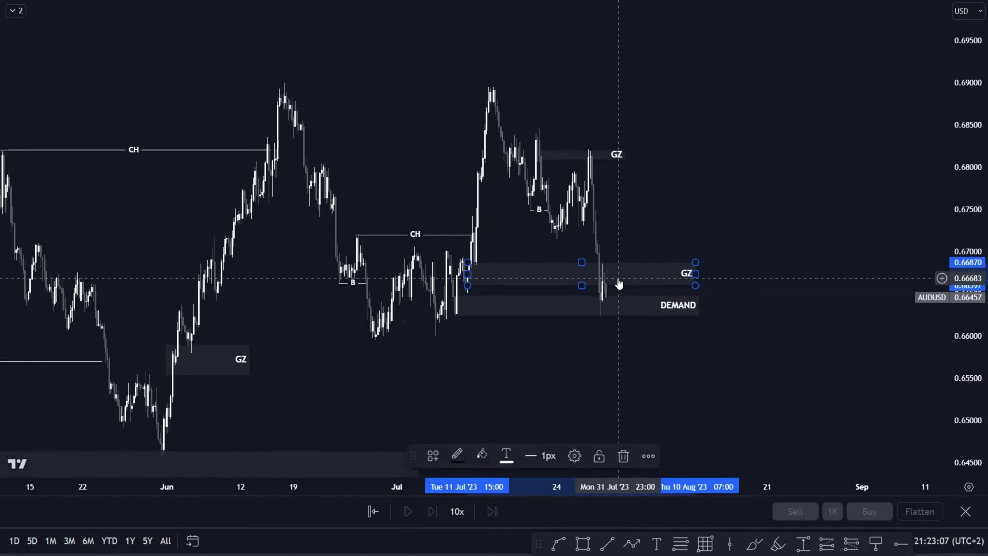
Delete the golden zone rectangle above the demand zone, and align the demand zone's lower starting corner with 0.66240 on 10 July.
{"action": "left_click", "coordinate": [623, 456]}
{"action": "left_click_drag", "start_coordinate": [701, 370], "coordinate": [399, 331]}
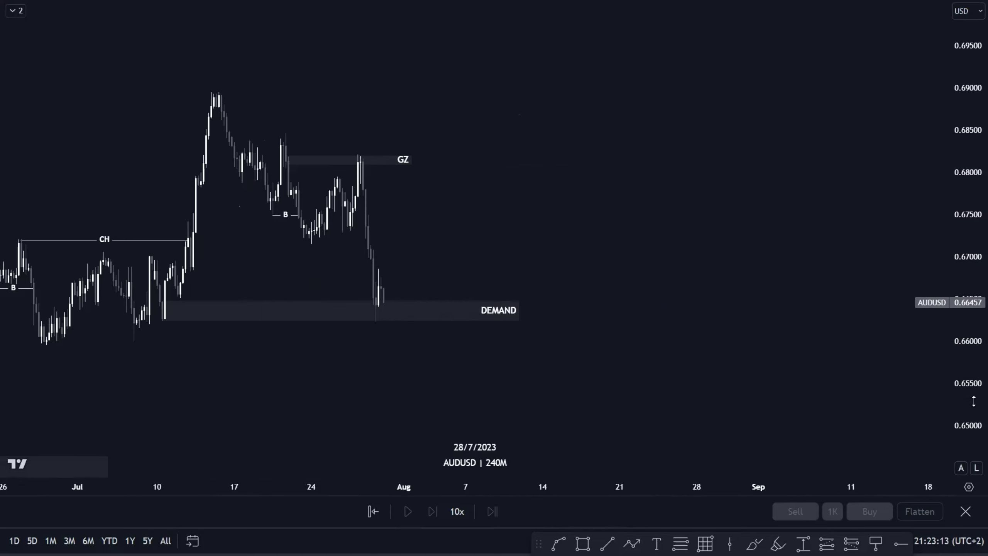
{"action": "left_click_drag", "start_coordinate": [972, 401], "coordinate": [970, 280]}
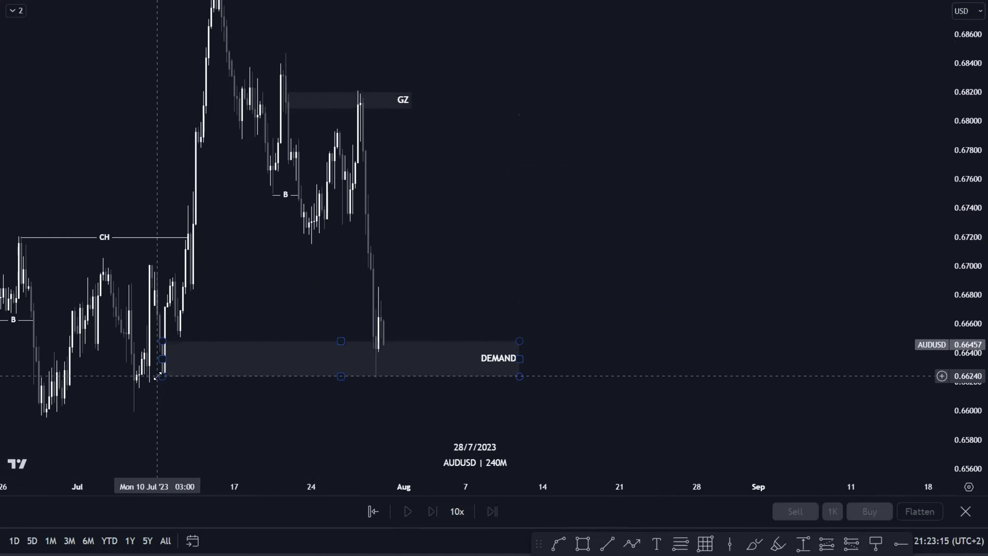
{"action": "left_click_drag", "start_coordinate": [157, 376], "coordinate": [154, 375]}
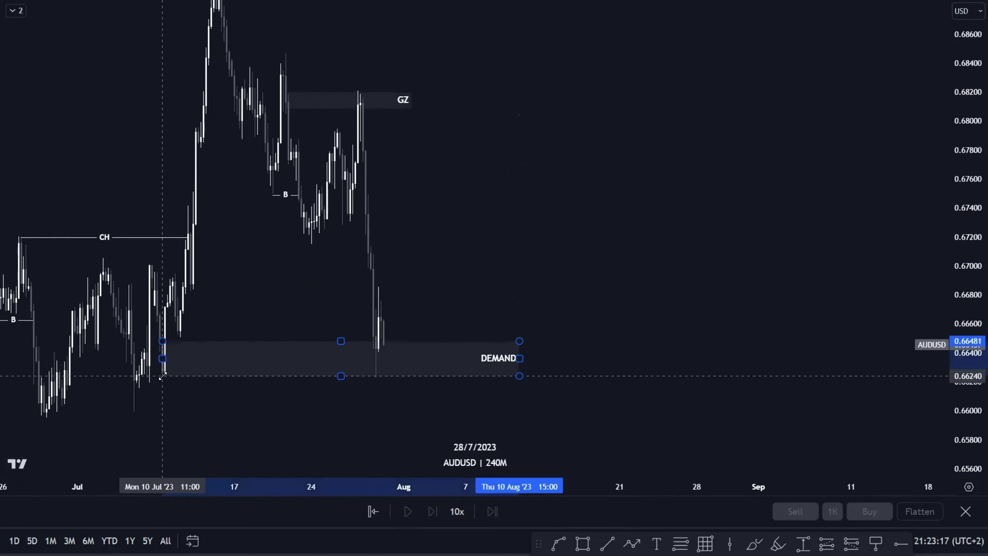
{"action": "left_click", "coordinate": [272, 399]}
{"action": "scroll", "coordinate": [307, 383], "scroll_direction": "up", "scroll_amount": 2}
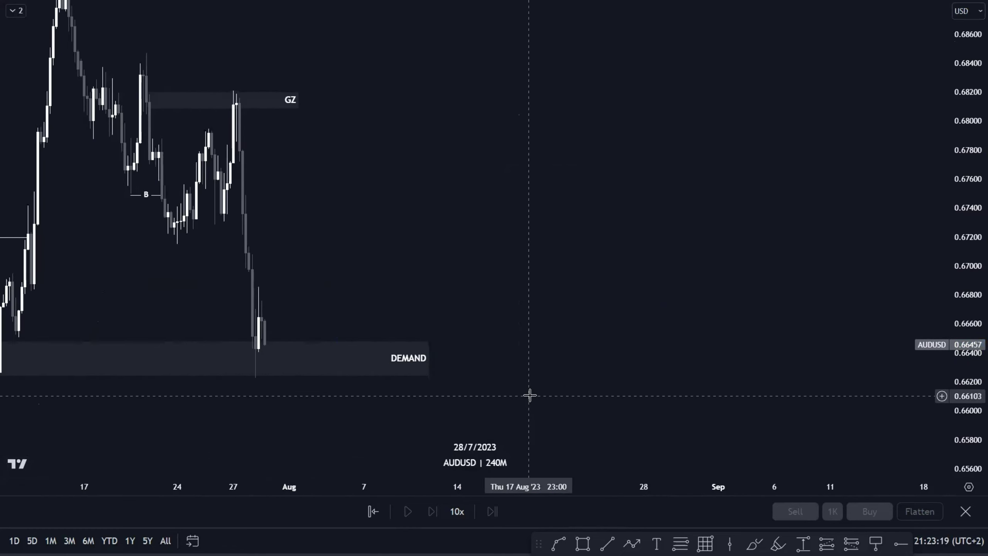
Step the AUDUSD chart down through the 2-hour and 1-hour intervals to the 30-minute interval.
{"action": "key", "text": "2"}
{"action": "key", "text": "Escape"}
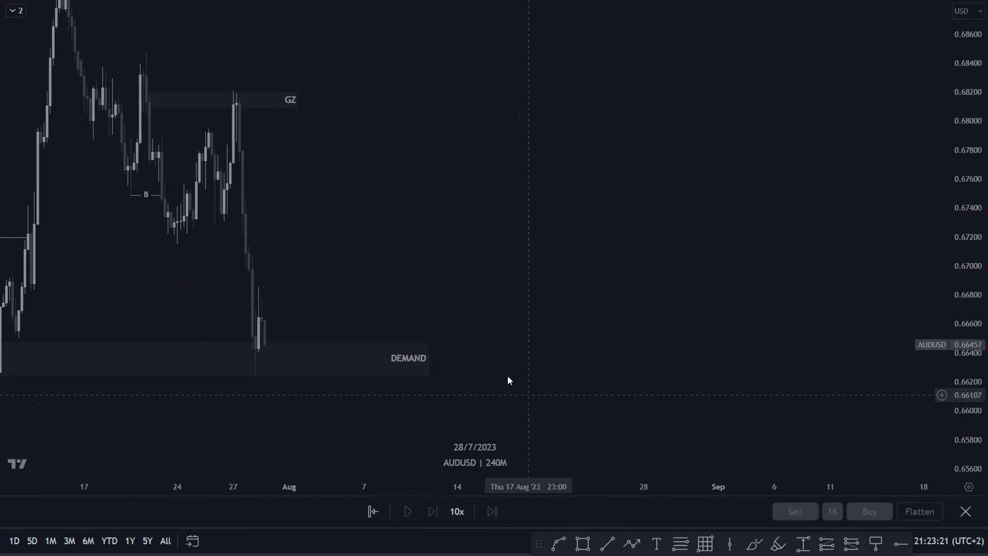
{"action": "type", "text": "120"}
{"action": "key", "text": "Return"}
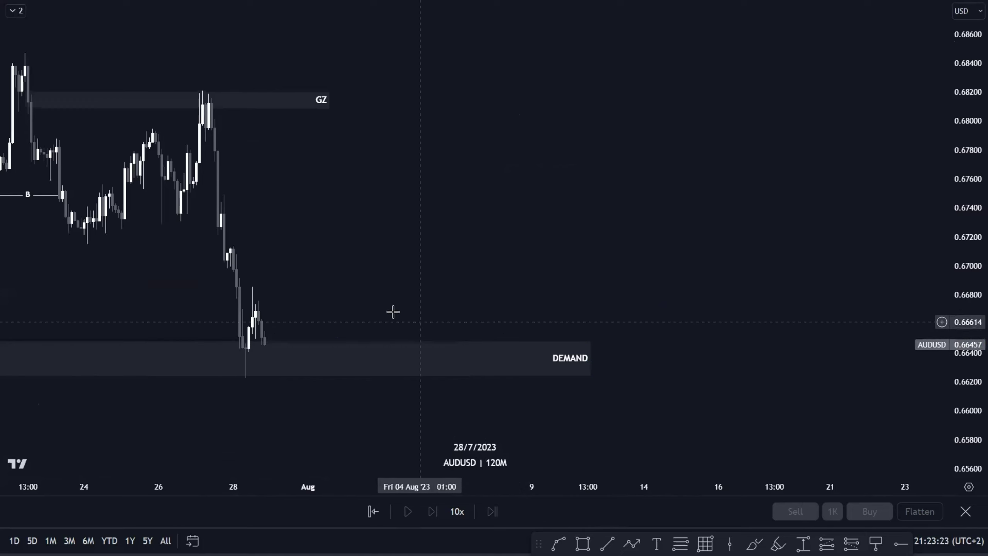
{"action": "type", "text": "1"}
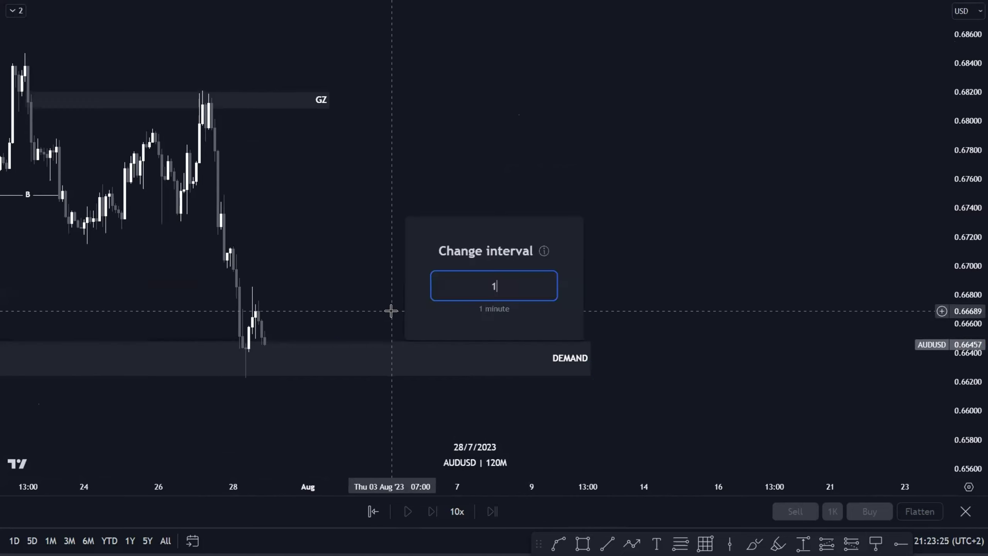
{"action": "type", "text": "H"}
{"action": "key", "text": "Return"}
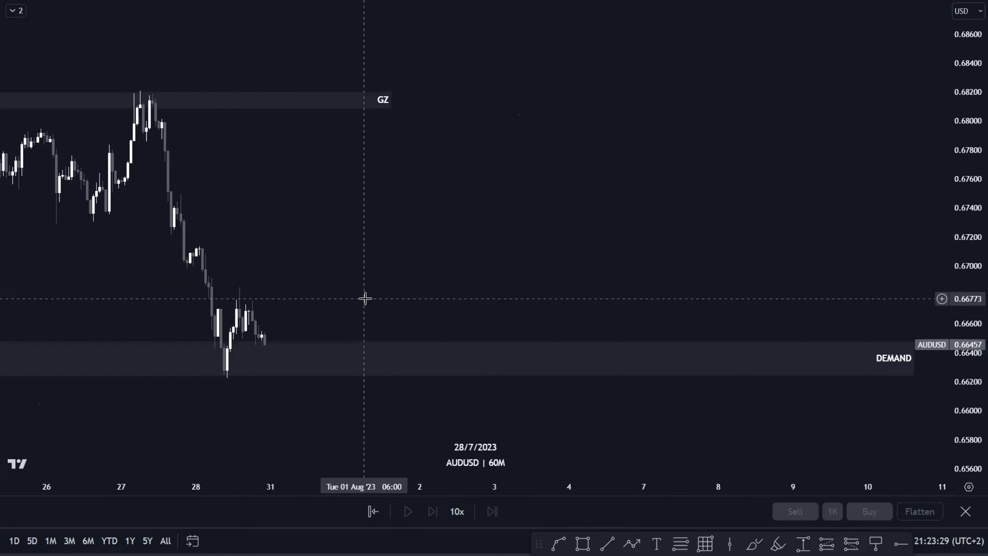
{"action": "key", "text": "3"}
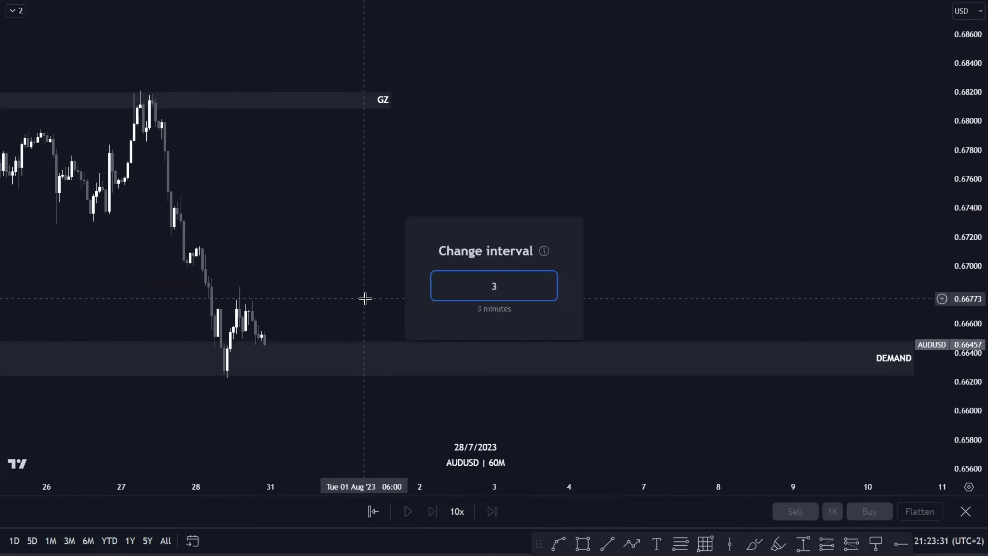
{"action": "key", "text": "Return"}
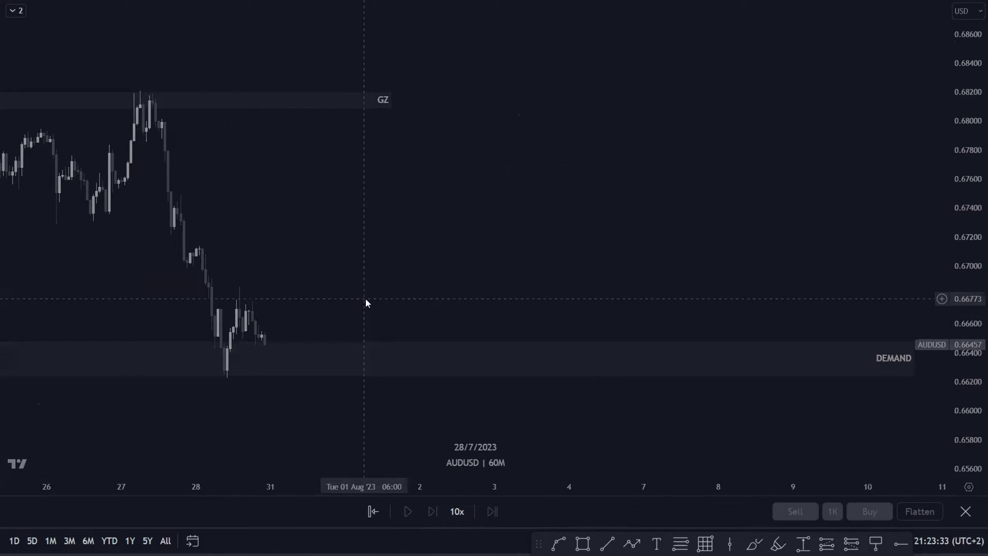
Draw a level trend line from the 28 July 07:30 high to the 13:00 candle at about 0.667, and apply the CH template.
{"action": "scroll", "coordinate": [363, 294], "scroll_direction": "up", "scroll_amount": 3}
{"action": "left_click_drag", "start_coordinate": [280, 287], "coordinate": [510, 283]}
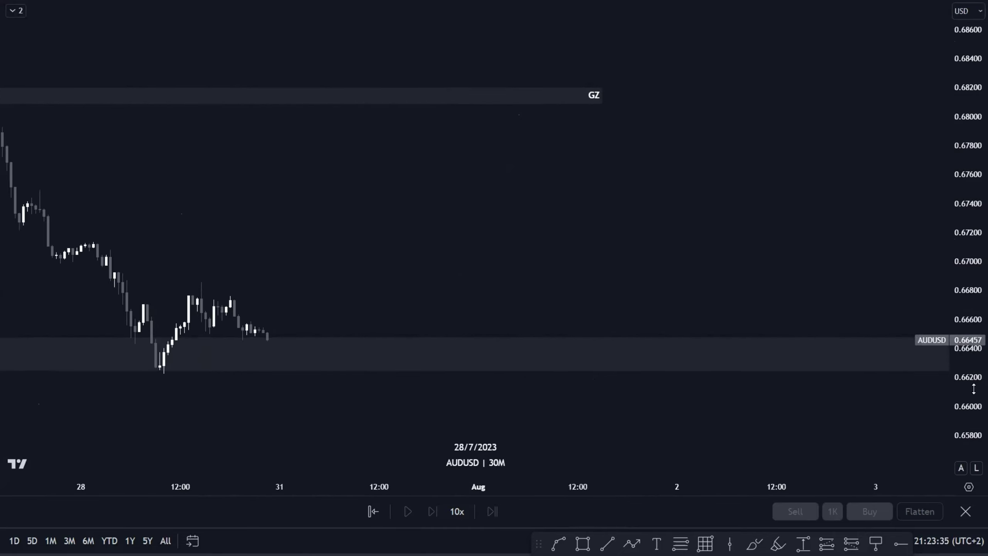
{"action": "left_click_drag", "start_coordinate": [973, 425], "coordinate": [968, 264]}
{"action": "scroll", "coordinate": [461, 321], "scroll_direction": "up", "scroll_amount": 2}
{"action": "scroll", "coordinate": [460, 321], "scroll_direction": "left", "scroll_amount": 10}
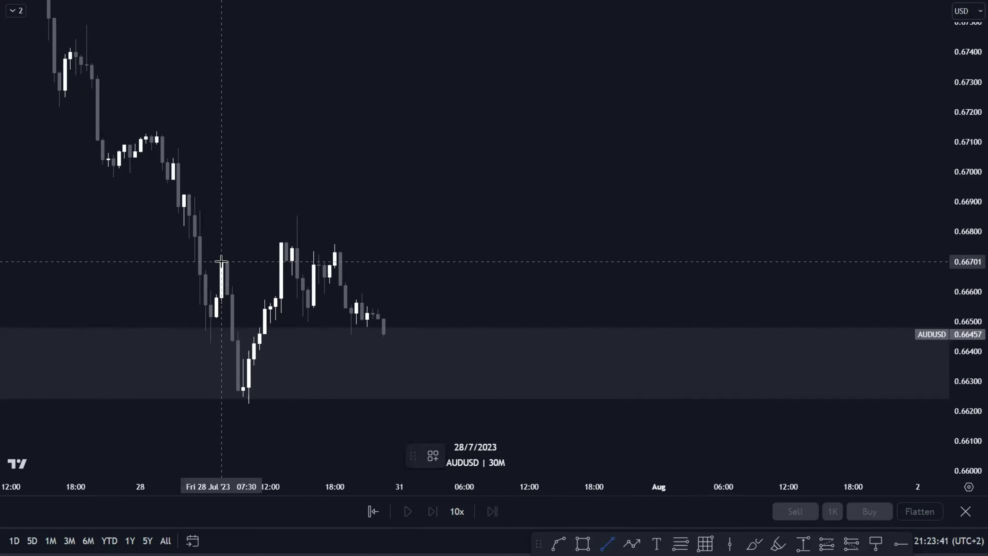
{"action": "left_click", "coordinate": [281, 264]}
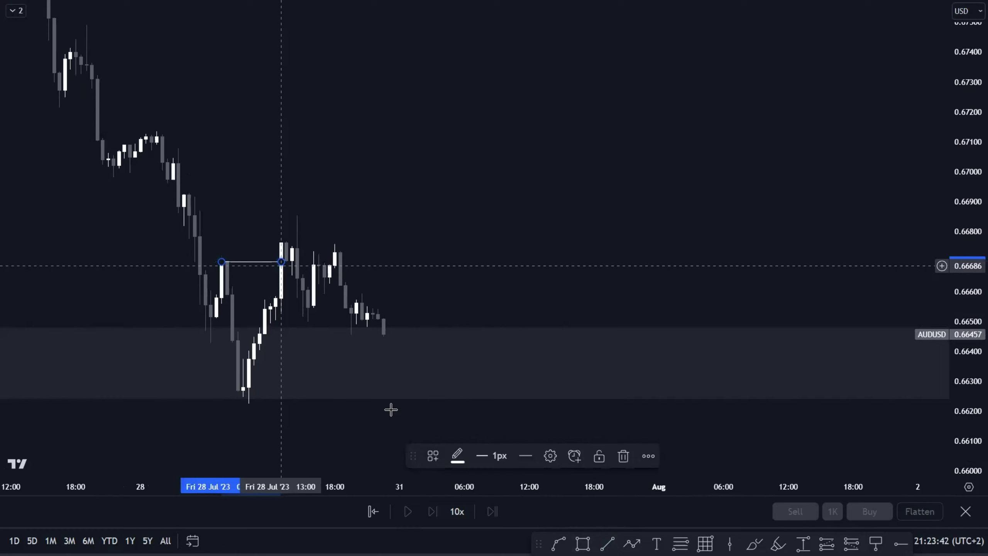
{"action": "left_click", "coordinate": [438, 450]}
{"action": "left_click", "coordinate": [453, 417]}
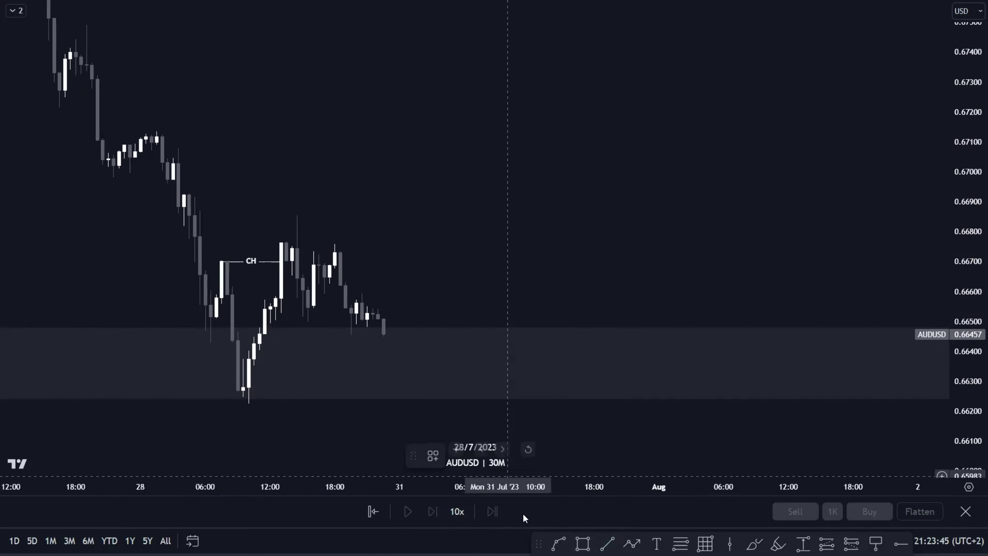
Draw a rectangle at the 28 July low from 0.66243 to 0.66378 and extend it to 31 July 04:30.
{"action": "left_click", "coordinate": [235, 397]}
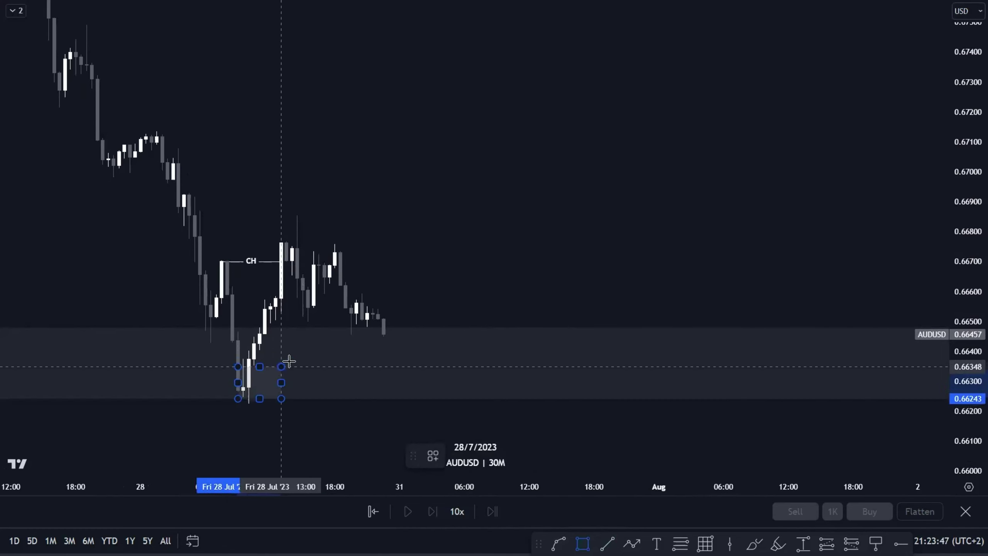
{"action": "left_click", "coordinate": [297, 358]}
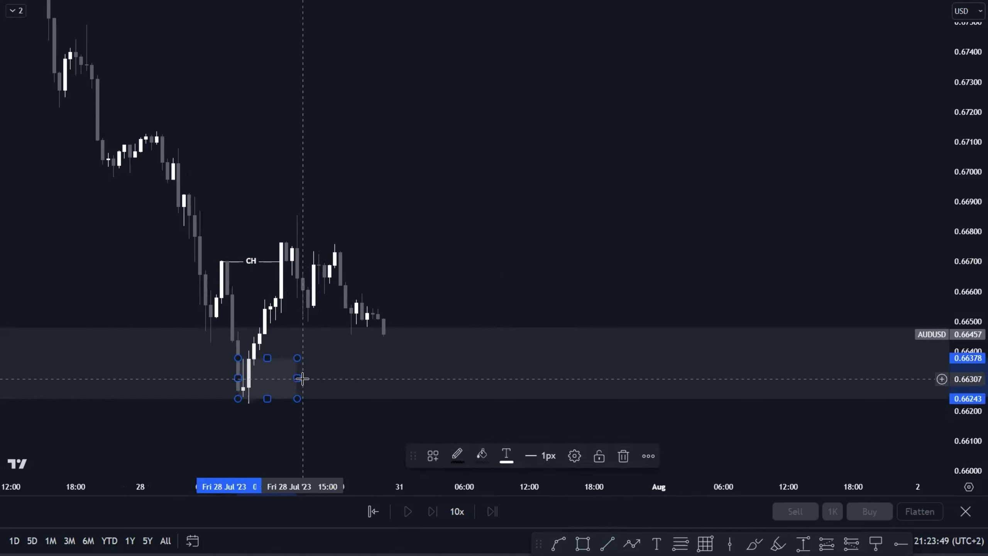
{"action": "left_click_drag", "start_coordinate": [297, 378], "coordinate": [449, 378]}
Shorten the large July DEMAND rectangle so it ends just before 24 July, clear of the new 28 July zone.
{"action": "scroll", "coordinate": [549, 283], "scroll_direction": "down", "scroll_amount": 3}
{"action": "scroll", "coordinate": [550, 282], "scroll_direction": "down", "scroll_amount": 5}
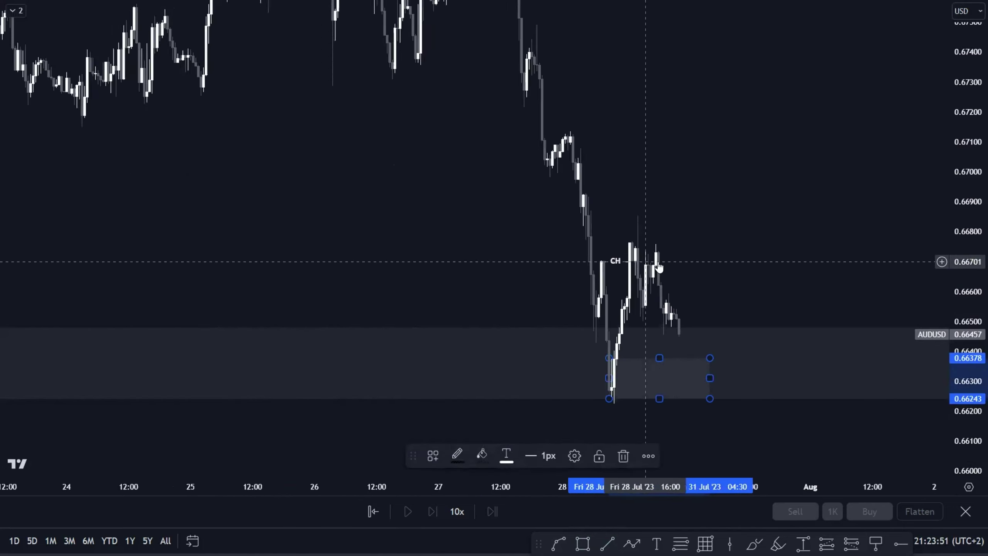
{"action": "left_click_drag", "start_coordinate": [778, 234], "coordinate": [512, 172]}
{"action": "left_click_drag", "start_coordinate": [965, 206], "coordinate": [965, 244]}
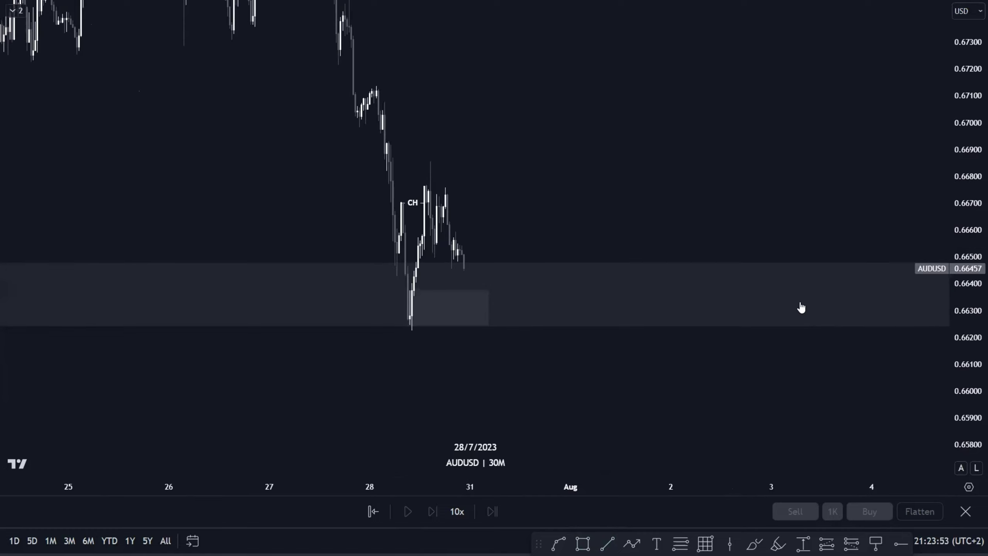
{"action": "scroll", "coordinate": [719, 344], "scroll_direction": "down", "scroll_amount": 10}
{"action": "left_click_drag", "start_coordinate": [715, 376], "coordinate": [69, 428]}
{"action": "scroll", "coordinate": [239, 432], "scroll_direction": "left", "scroll_amount": 5}
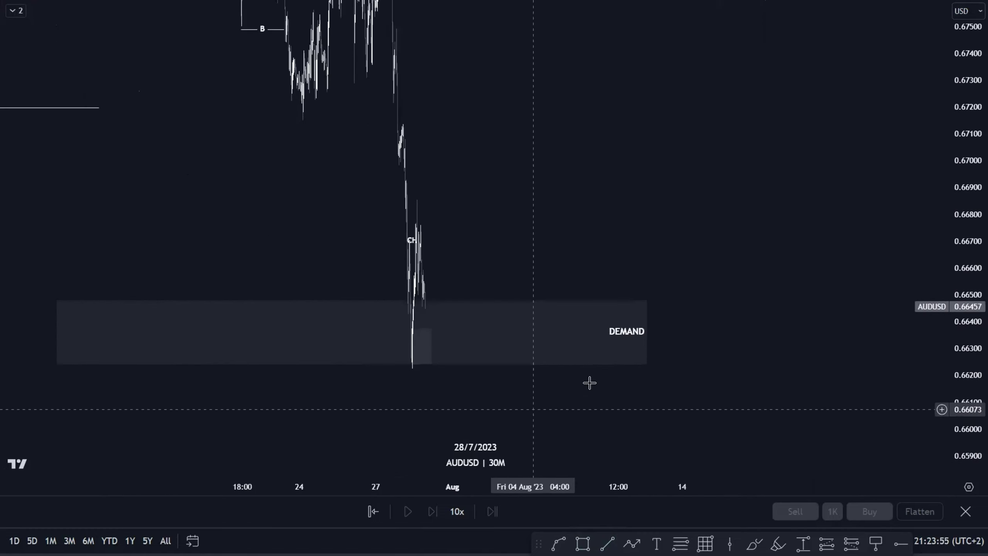
{"action": "mouse_move", "coordinate": [646, 331]}
{"action": "left_mouse_down"}
{"action": "mouse_move", "coordinate": [509, 342]}
{"action": "mouse_move", "coordinate": [286, 340]}
{"action": "mouse_move", "coordinate": [280, 332]}
{"action": "left_mouse_up"}
{"action": "left_click", "coordinate": [578, 303]}
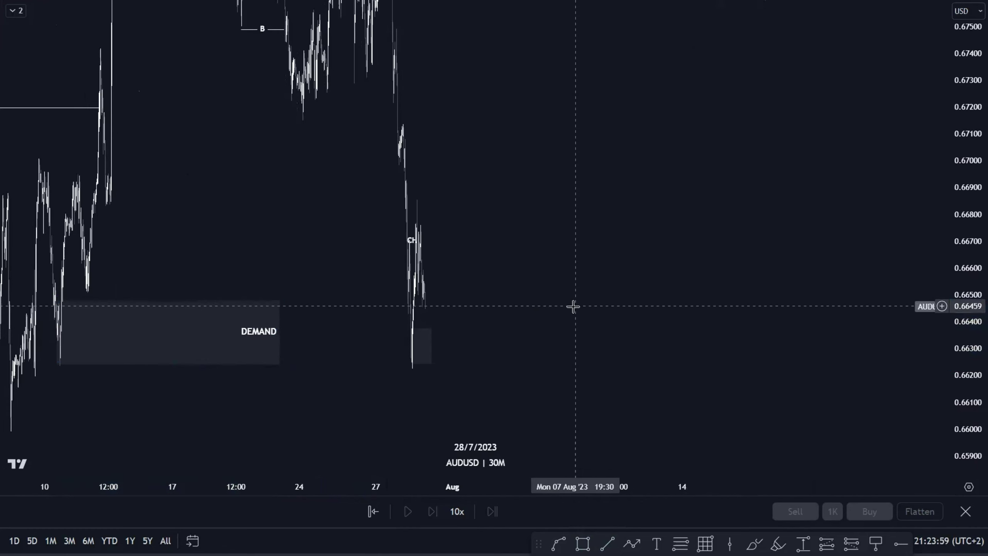
Reset the chart view and switch AUDUSD to the 15-minute interval.
{"action": "left_click", "coordinate": [528, 448]}
{"action": "scroll", "coordinate": [580, 359], "scroll_direction": "up", "scroll_amount": 6}
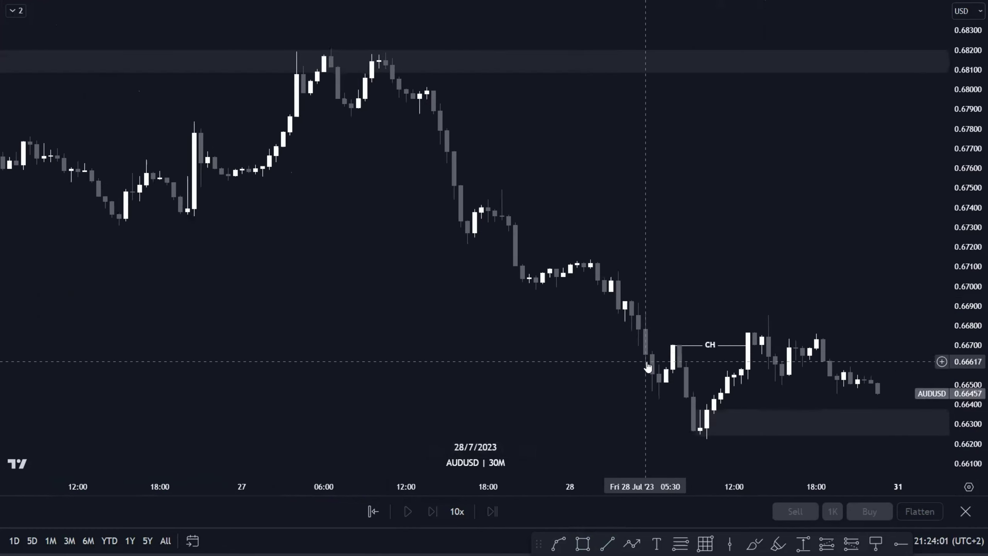
{"action": "type", "text": "15"}
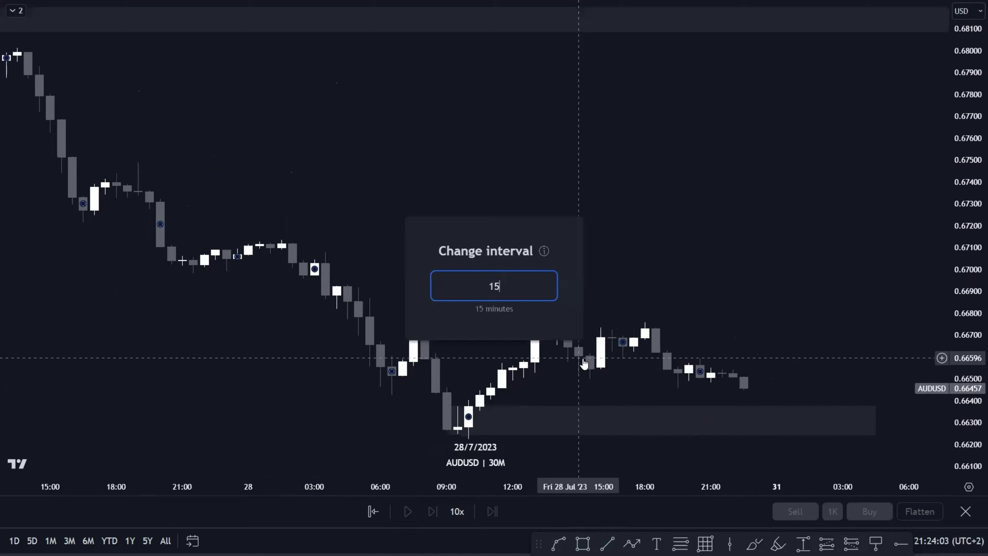
{"action": "key", "text": "Return"}
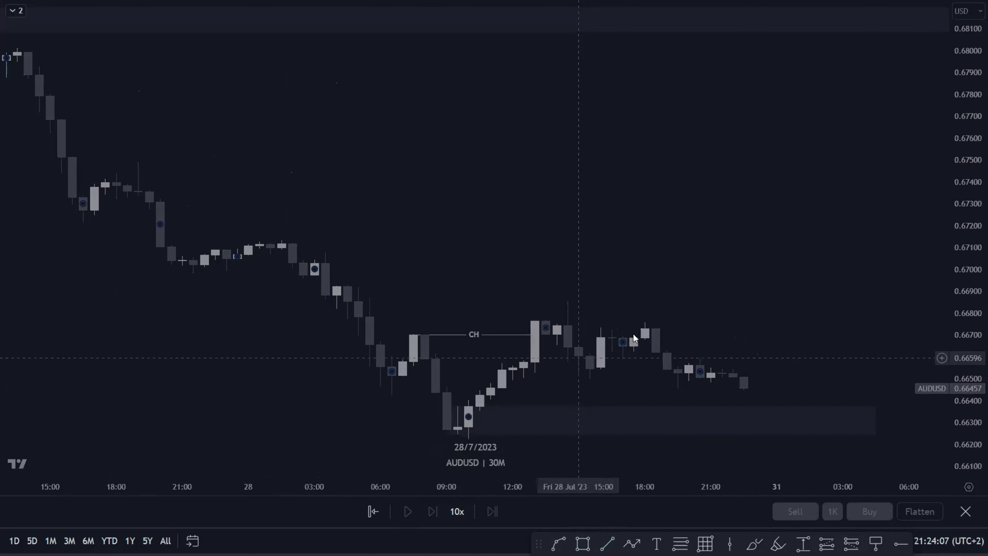
Nudge the 28 July CH line slightly upward to about 0.66704 so it sits on the swing high.
{"action": "scroll", "coordinate": [634, 333], "scroll_direction": "down", "scroll_amount": 3}
{"action": "left_click_drag", "start_coordinate": [625, 325], "coordinate": [491, 280]}
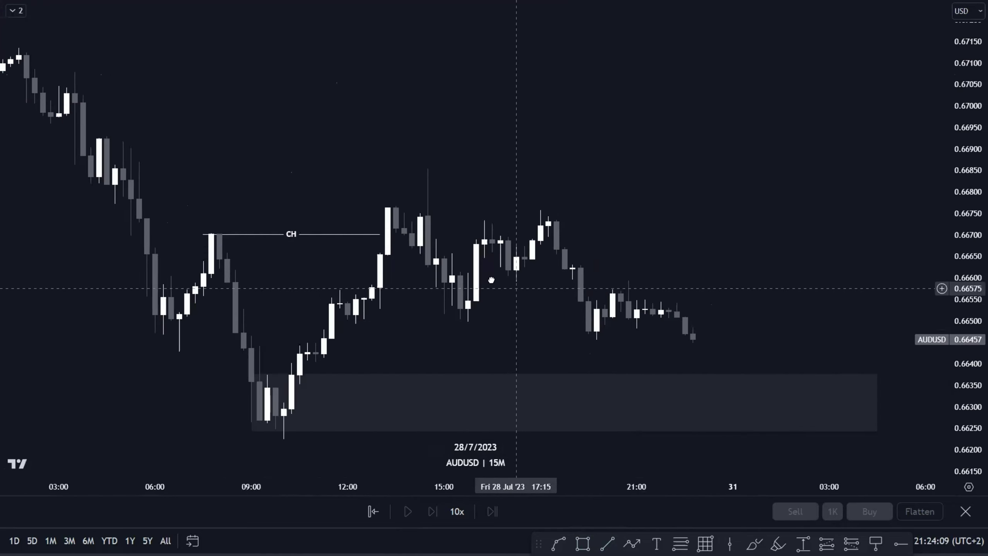
{"action": "scroll", "coordinate": [492, 280], "scroll_direction": "down", "scroll_amount": 3}
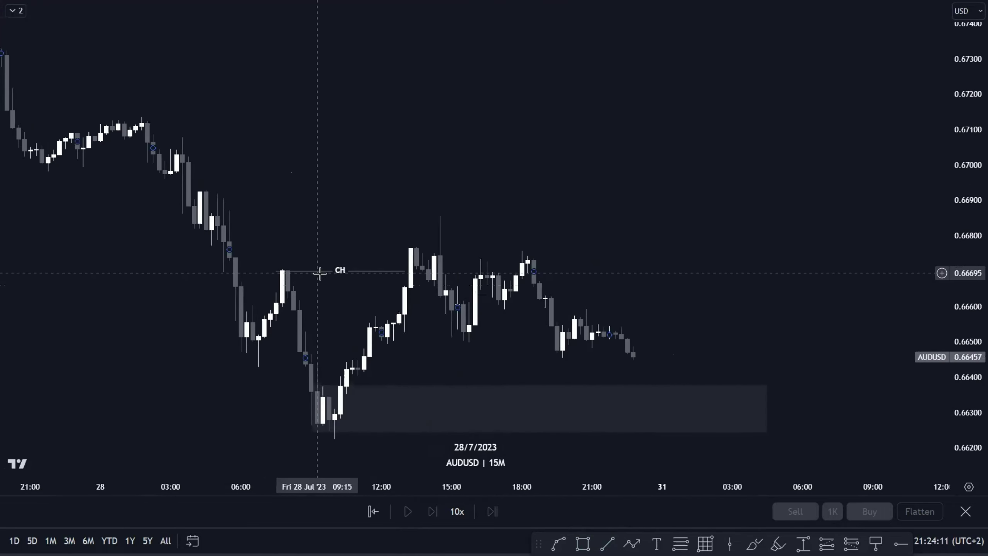
{"action": "left_click", "coordinate": [322, 270]}
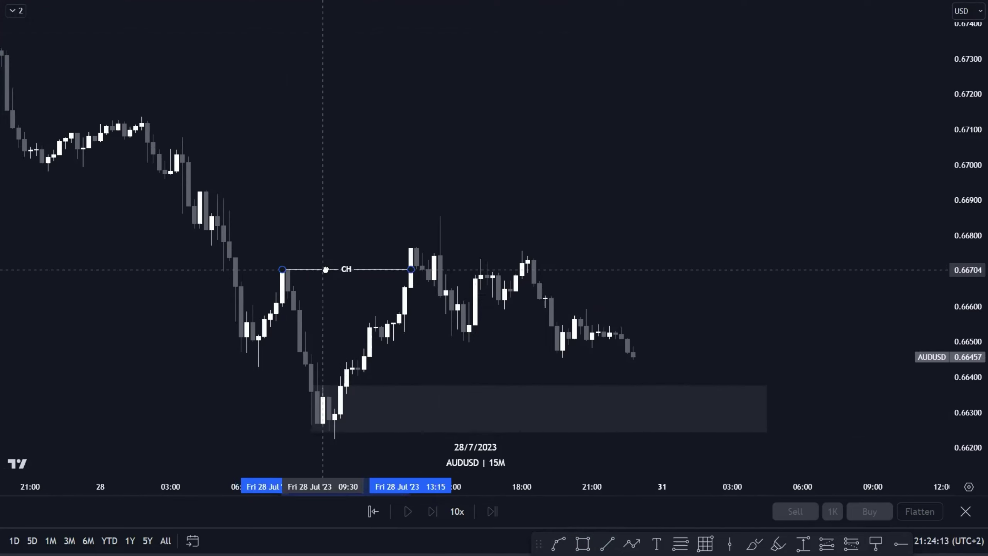
{"action": "left_click", "coordinate": [342, 308]}
Draw a level trend line from the 28 July swing low at about 0.66429 to the candle that breaks below it.
{"action": "left_click", "coordinate": [606, 543]}
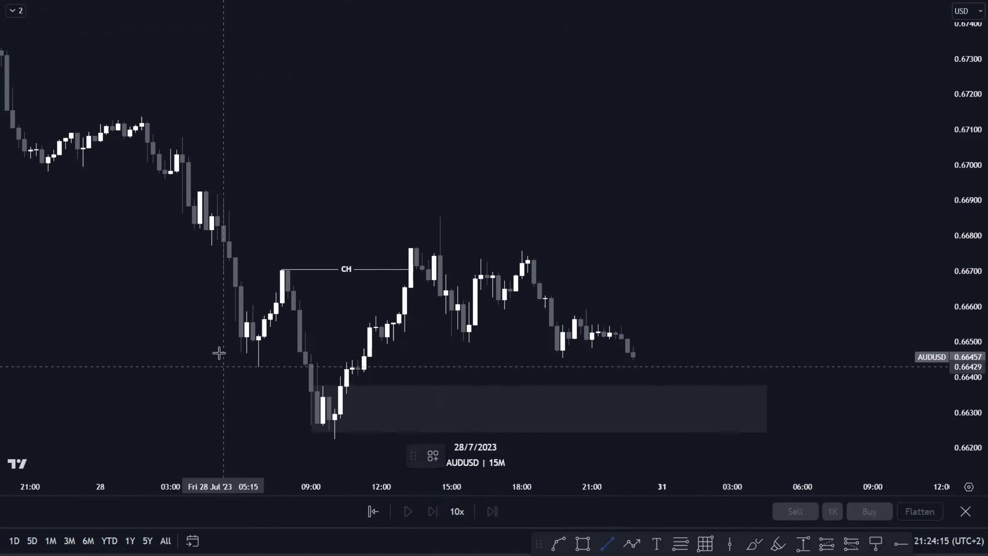
{"action": "left_click", "coordinate": [307, 376]}
{"action": "left_click", "coordinate": [589, 353]}
{"action": "scroll", "coordinate": [681, 328], "scroll_direction": "down", "scroll_amount": 2}
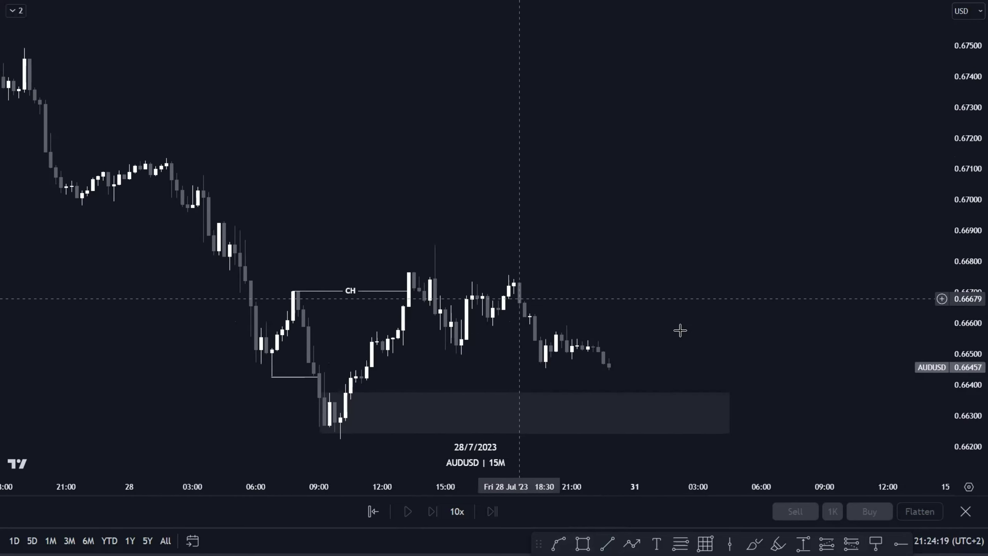
Refine the 28 July rectangle to span 0.66226 to 0.66315, from 28 July 10:00 to 31 July 06:30.
{"action": "left_click_drag", "start_coordinate": [973, 311], "coordinate": [952, 295]}
{"action": "left_click_drag", "start_coordinate": [841, 341], "coordinate": [791, 247]}
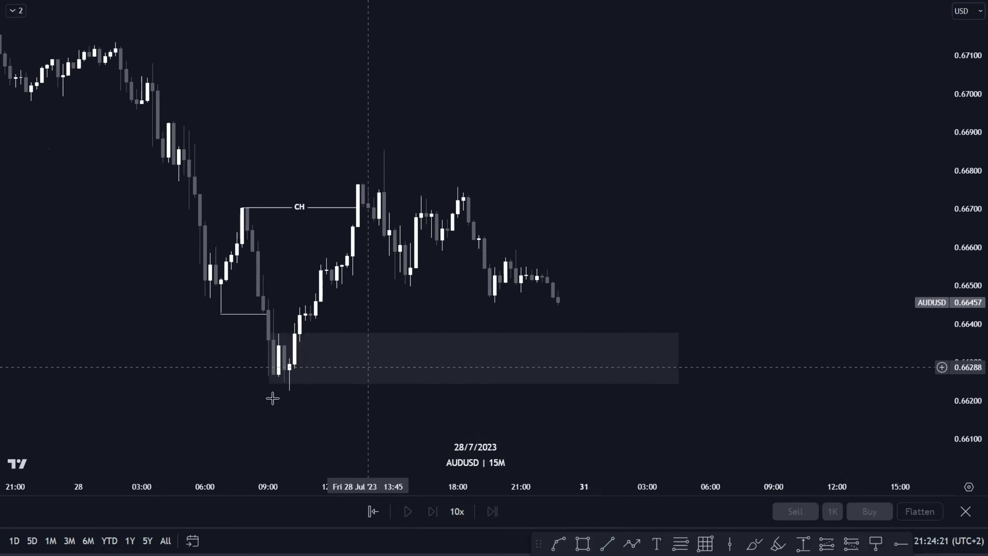
{"action": "left_click_drag", "start_coordinate": [263, 382], "coordinate": [291, 389]}
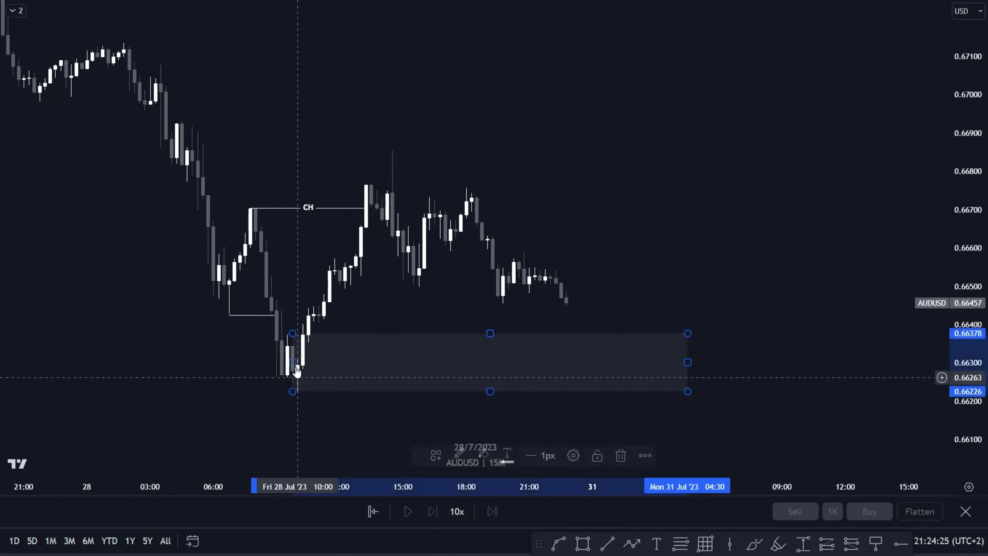
{"action": "left_click_drag", "start_coordinate": [293, 333], "coordinate": [297, 357]}
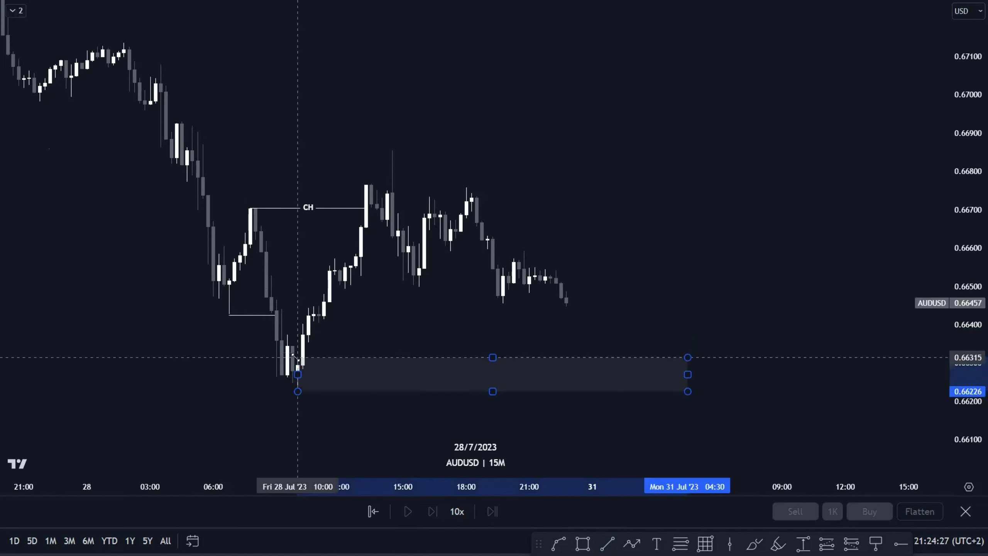
{"action": "left_click_drag", "start_coordinate": [688, 375], "coordinate": [730, 374]}
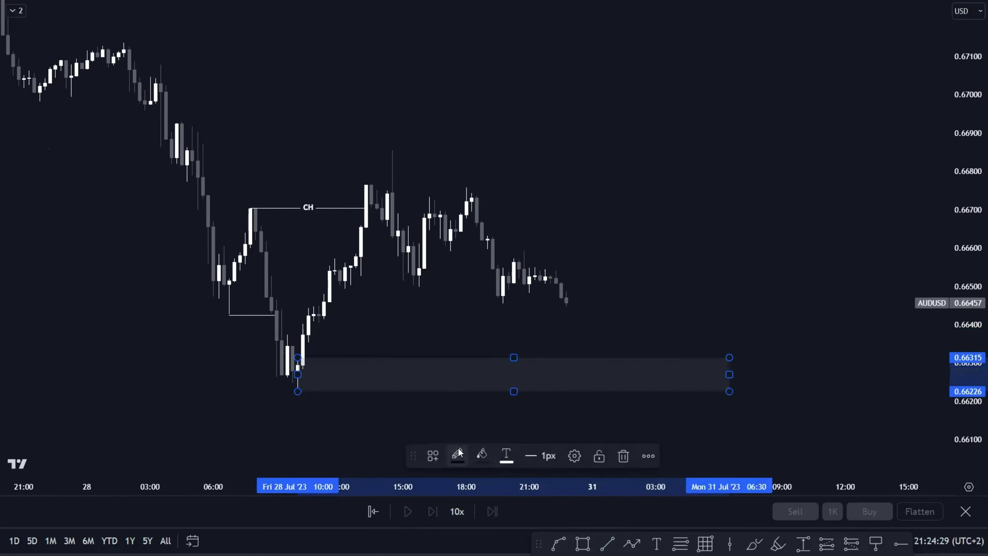
Apply the DEMAND template to the refined 28 July rectangle and deselect it.
{"action": "left_click", "coordinate": [433, 455]}
{"action": "left_click", "coordinate": [461, 478]}
{"action": "scroll", "coordinate": [758, 258], "scroll_direction": "down", "scroll_amount": 2}
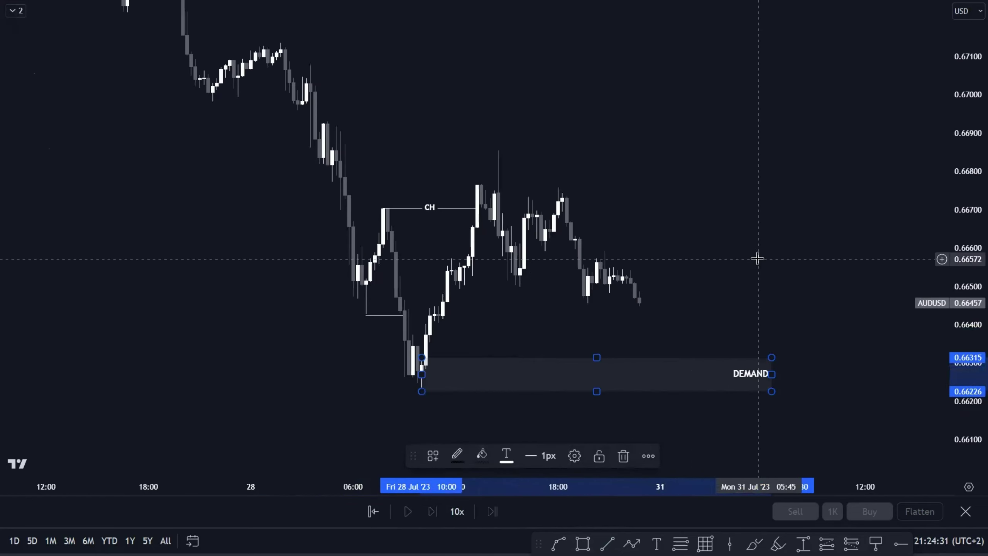
{"action": "left_click_drag", "start_coordinate": [718, 251], "coordinate": [711, 250]}
{"action": "left_click_drag", "start_coordinate": [970, 189], "coordinate": [969, 230]}
{"action": "scroll", "coordinate": [731, 271], "scroll_direction": "down", "scroll_amount": 2}
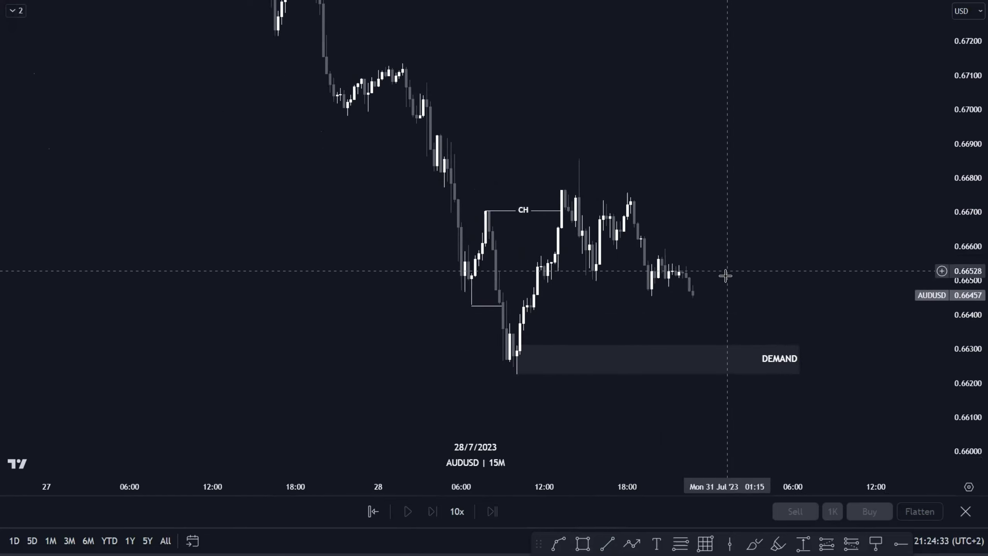
{"action": "left_click_drag", "start_coordinate": [716, 269], "coordinate": [688, 244]}
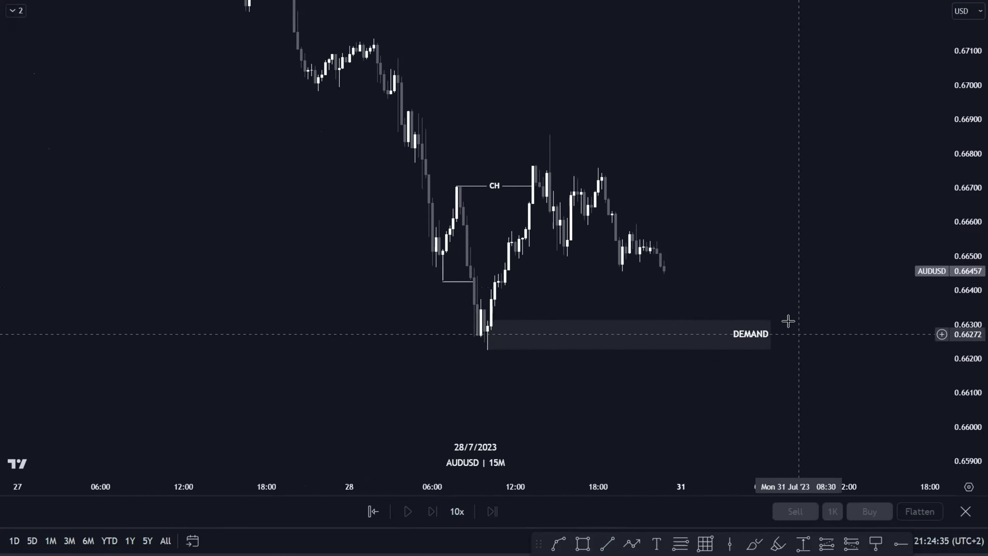
Switch the AUDUSD chart to the 1D interval and reset the chart view.
{"action": "left_click", "coordinate": [688, 335]}
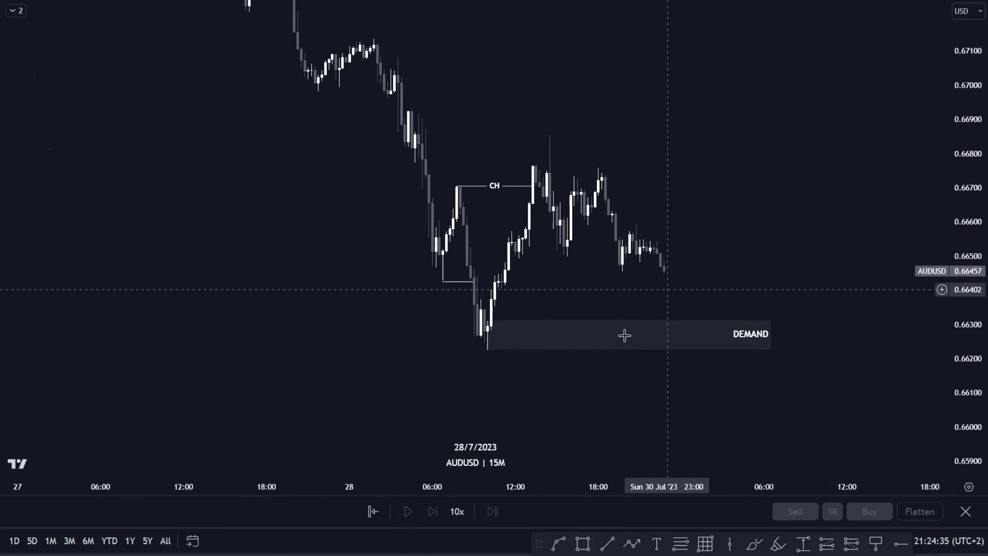
{"action": "left_click", "coordinate": [698, 314]}
{"action": "type", "text": "1D"}
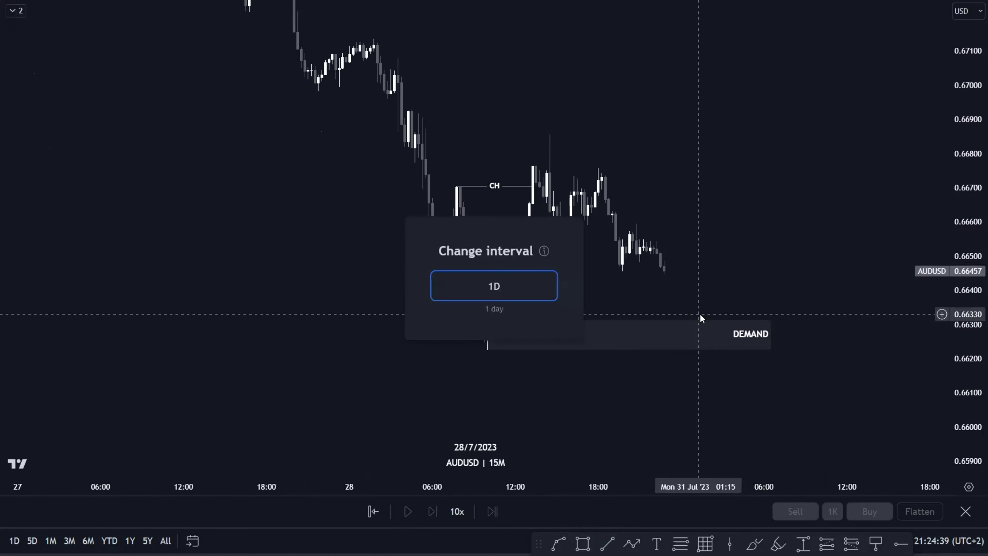
{"action": "key", "text": "Return"}
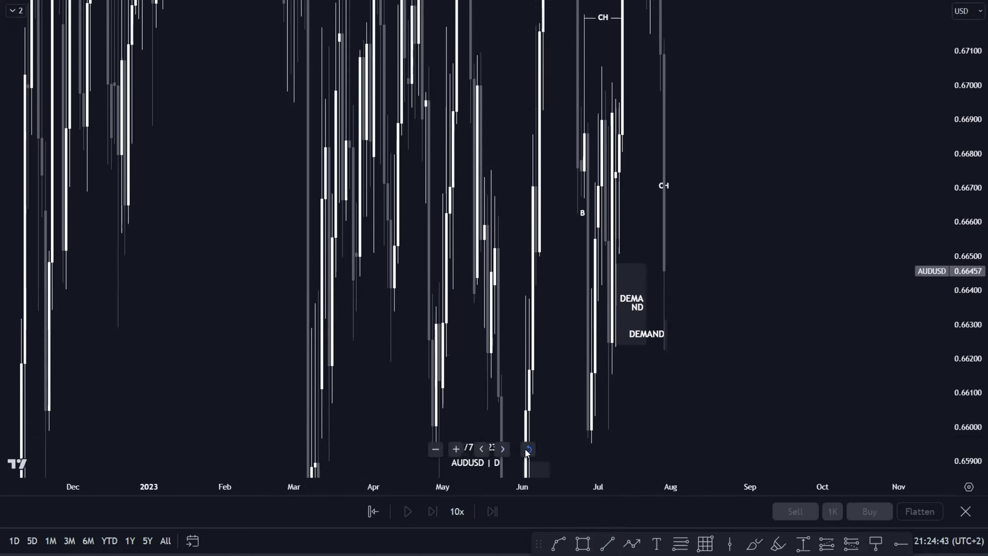
{"action": "left_click", "coordinate": [527, 450]}
Extend the early-June golden zone box between about 0.65500 and 0.65900 forward in time to about the start of October 2023.
{"action": "scroll", "coordinate": [701, 399], "scroll_direction": "down", "scroll_amount": 4}
{"action": "left_click_drag", "start_coordinate": [880, 394], "coordinate": [400, 399]}
{"action": "scroll", "coordinate": [404, 397], "scroll_direction": "up", "scroll_amount": 4}
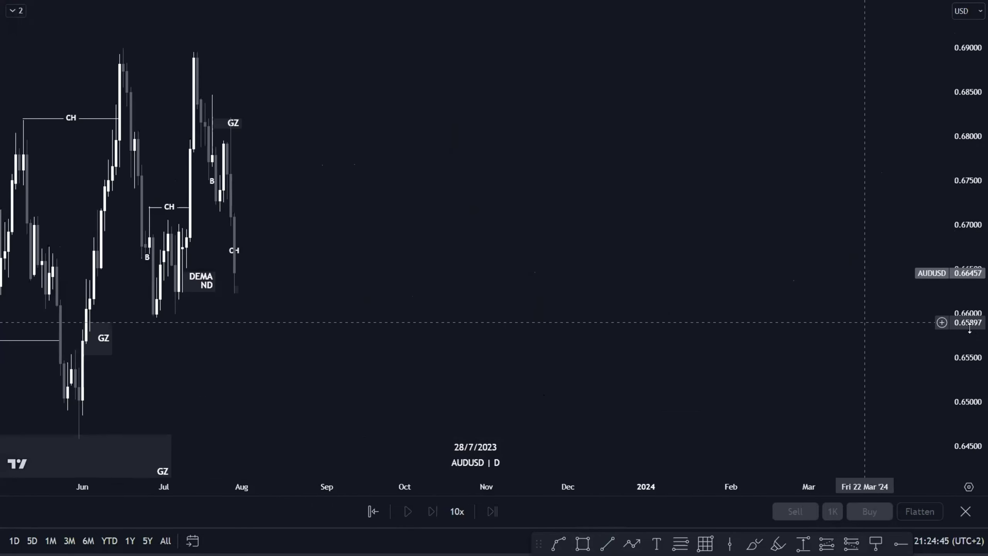
{"action": "left_click_drag", "start_coordinate": [973, 328], "coordinate": [971, 341]}
{"action": "scroll", "coordinate": [719, 308], "scroll_direction": "up", "scroll_amount": 2}
{"action": "left_click_drag", "start_coordinate": [501, 280], "coordinate": [826, 280]}
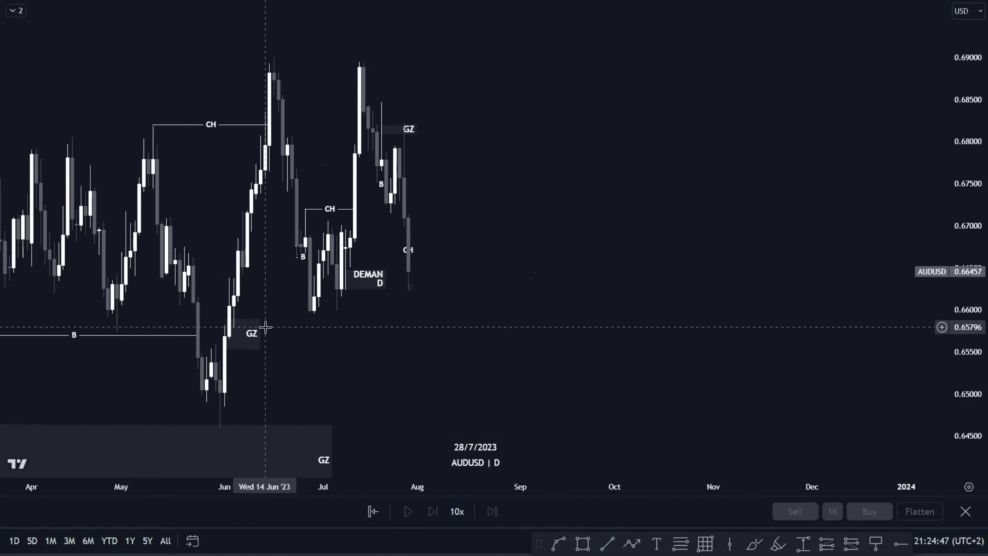
{"action": "left_click_drag", "start_coordinate": [260, 333], "coordinate": [612, 333]}
{"action": "scroll", "coordinate": [524, 322], "scroll_direction": "down", "scroll_amount": 2}
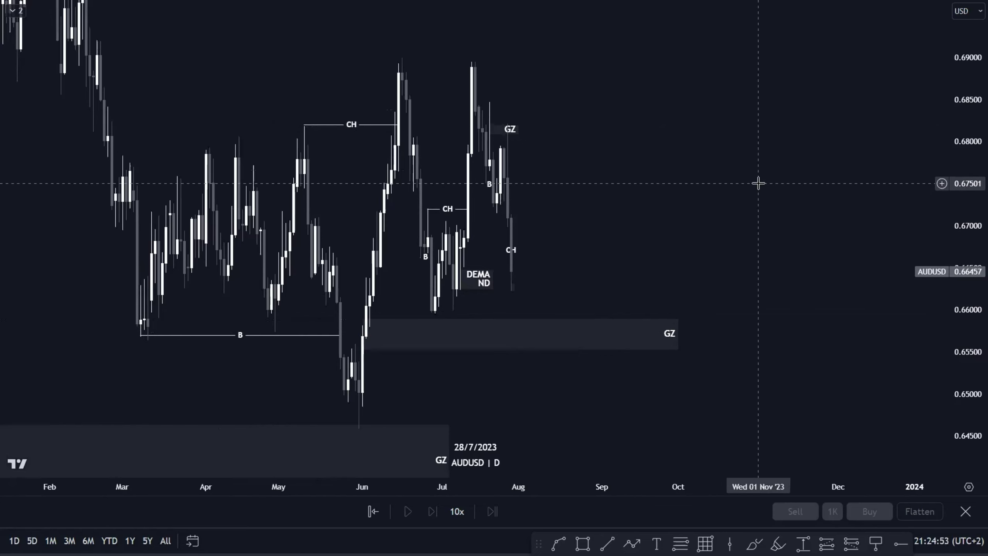
Switch to the GBPUSD chart and remove all existing drawings from it.
{"action": "scroll", "coordinate": [759, 188], "scroll_direction": "down", "scroll_amount": 2}
{"action": "left_click_drag", "start_coordinate": [966, 149], "coordinate": [964, 199]}
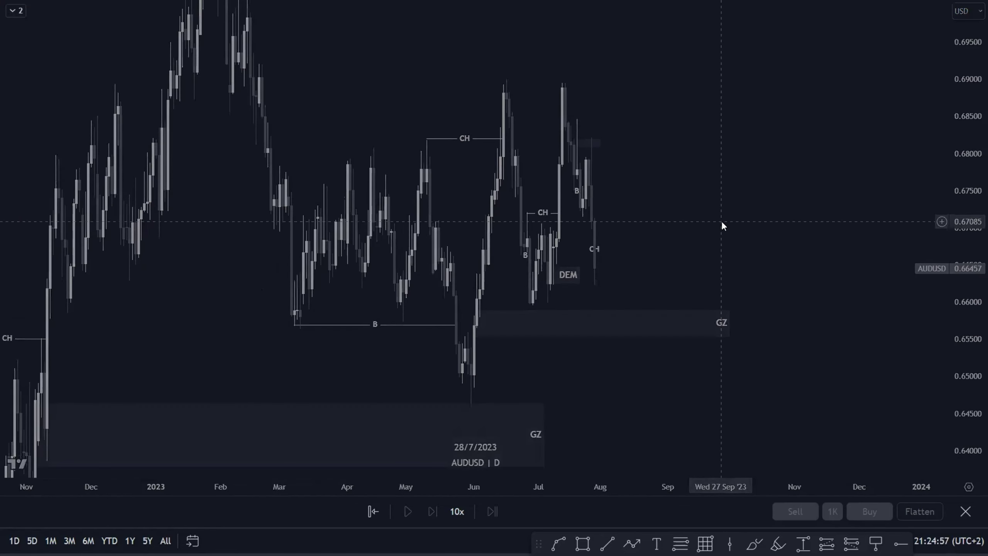
{"action": "key", "text": "space"}
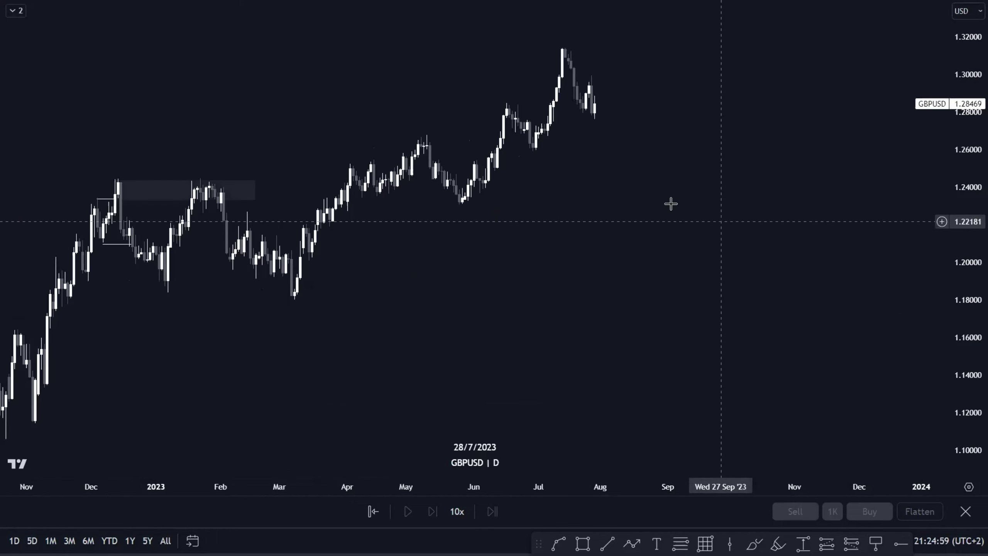
{"action": "right_click", "coordinate": [603, 207]}
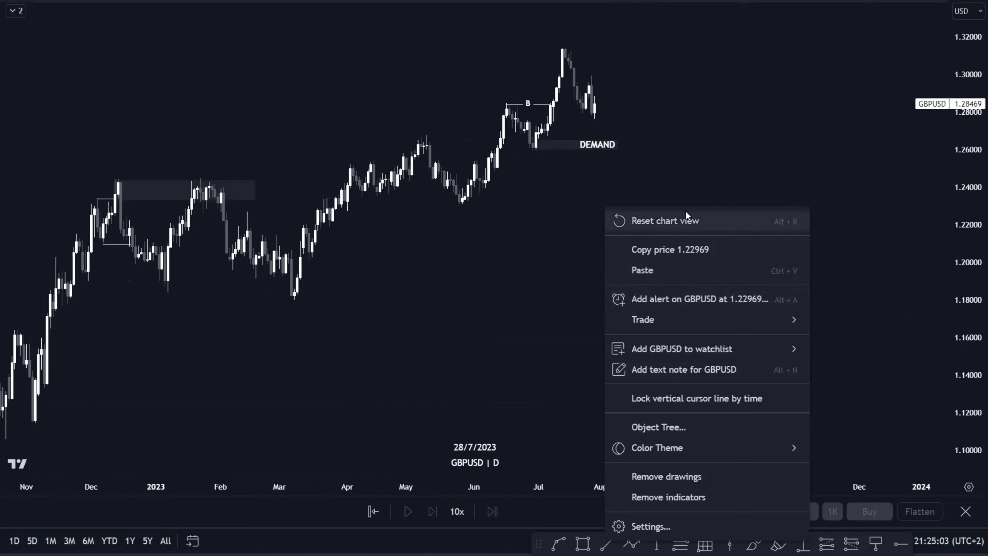
{"action": "left_click", "coordinate": [679, 472]}
Switch the GBPUSD chart to the 4H interval and reset the chart view.
{"action": "scroll", "coordinate": [646, 245], "scroll_direction": "up", "scroll_amount": 3}
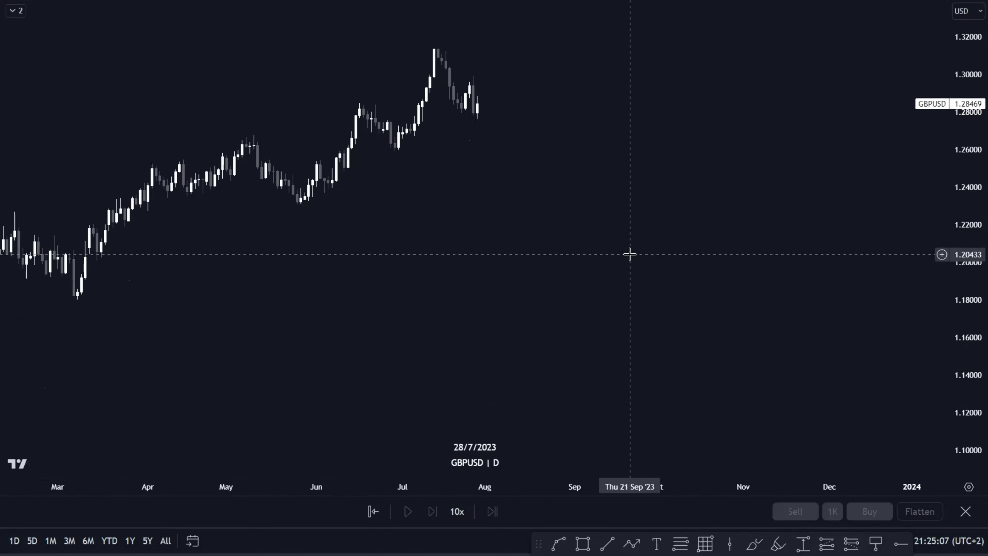
{"action": "type", "text": "4"}
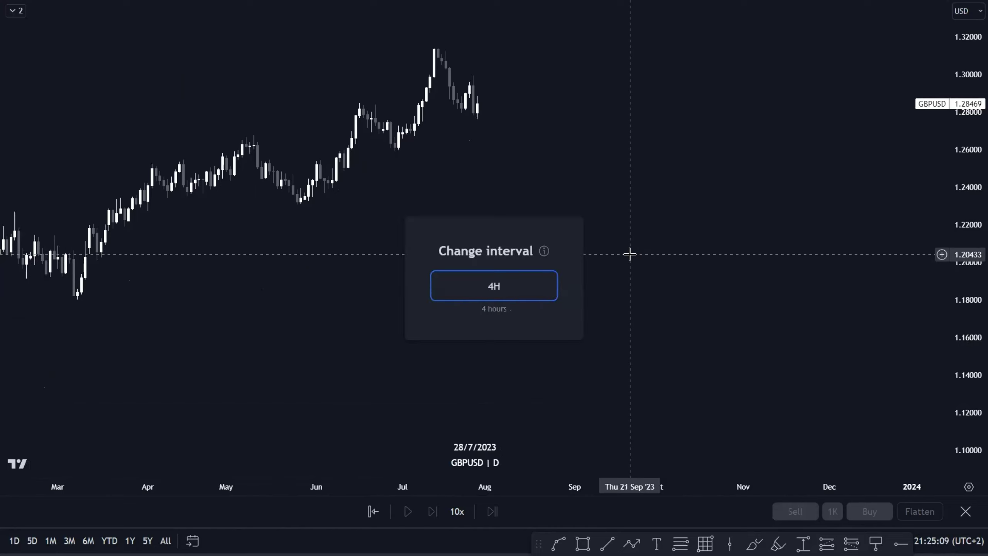
{"action": "type", "text": "H"}
{"action": "key", "text": "Return"}
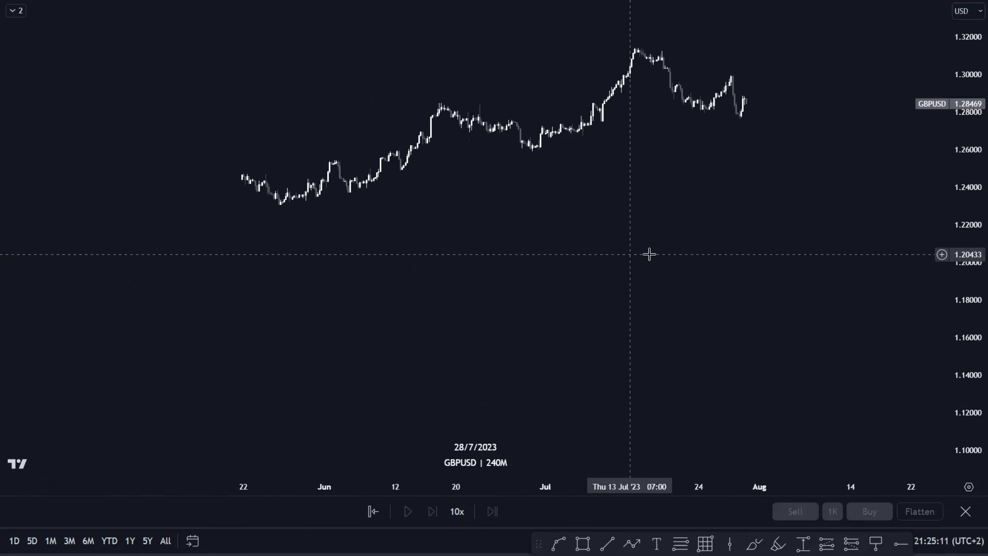
{"action": "left_click", "coordinate": [532, 450]}
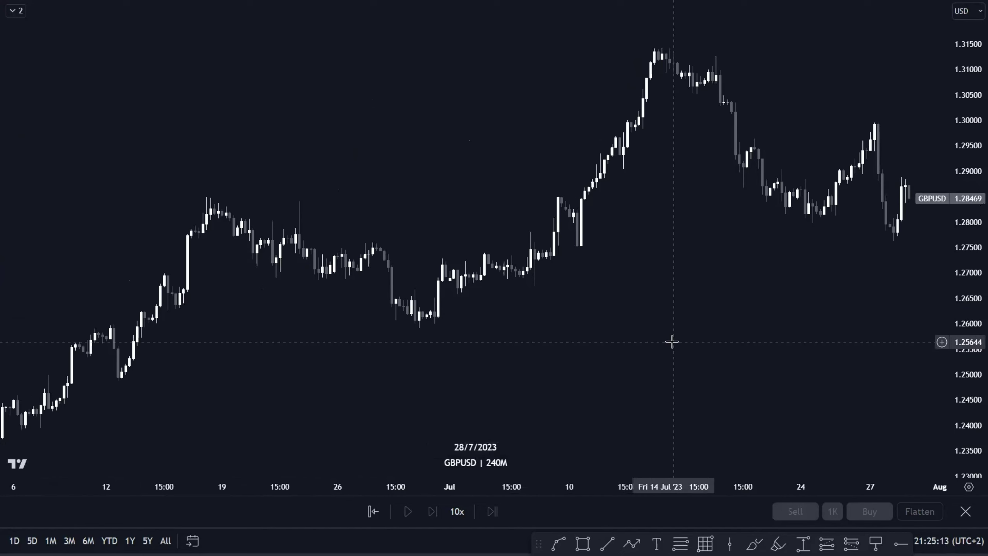
Draw a level trend line at about 1.28535 from the 16 June swing high to the July candle breaking above it, and apply the B template.
{"action": "left_click_drag", "start_coordinate": [671, 342], "coordinate": [437, 326]}
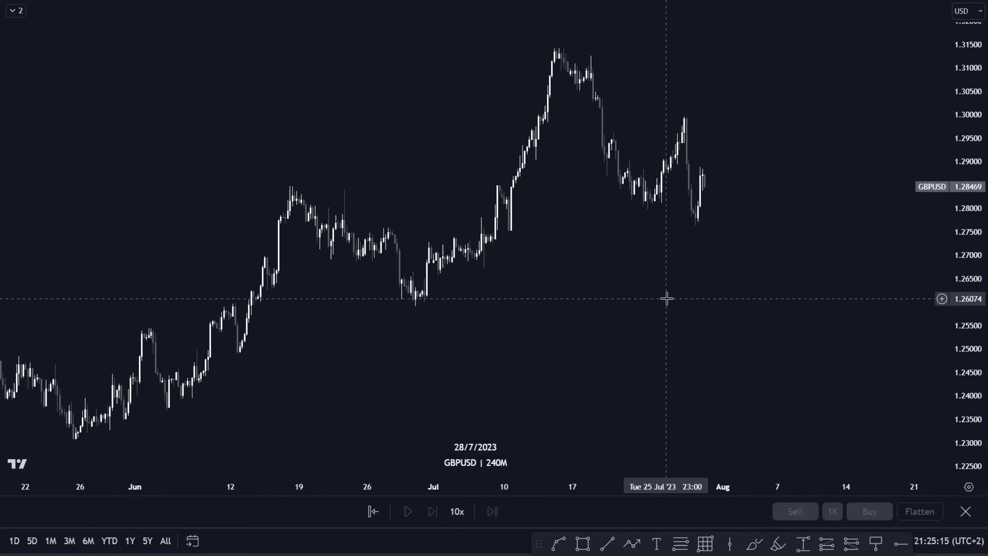
{"action": "left_click_drag", "start_coordinate": [666, 295], "coordinate": [615, 297]}
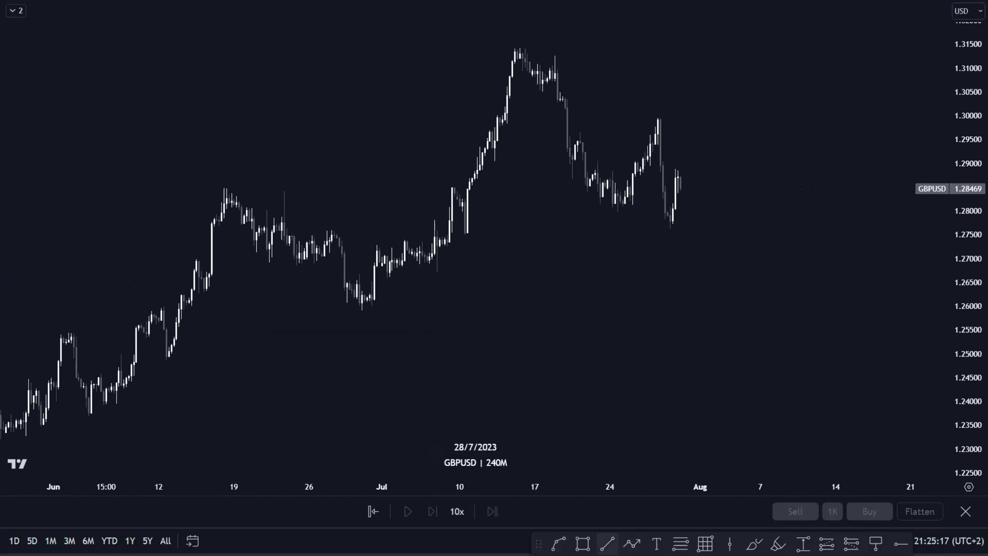
{"action": "left_click", "coordinate": [606, 543]}
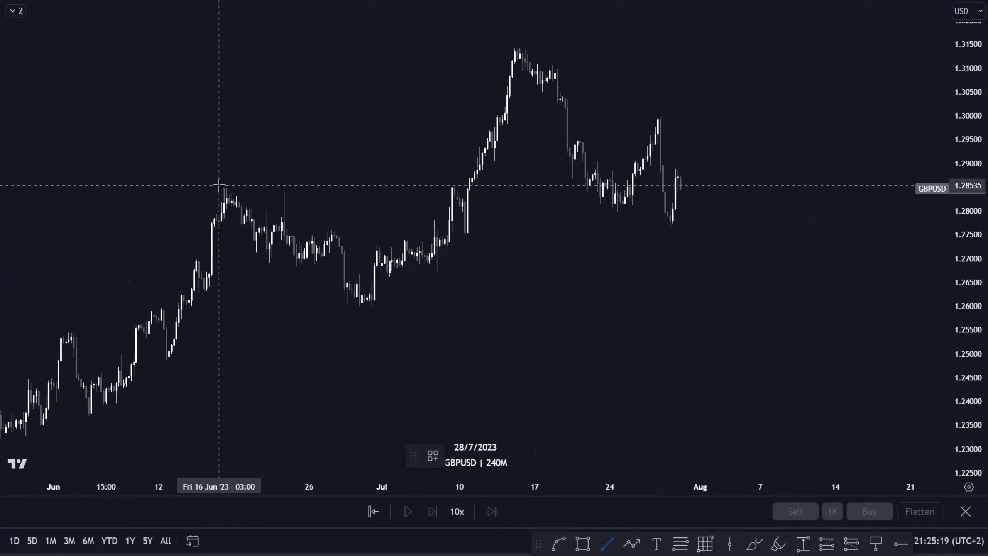
{"action": "left_click", "coordinate": [221, 185]}
{"action": "left_click", "coordinate": [467, 186]}
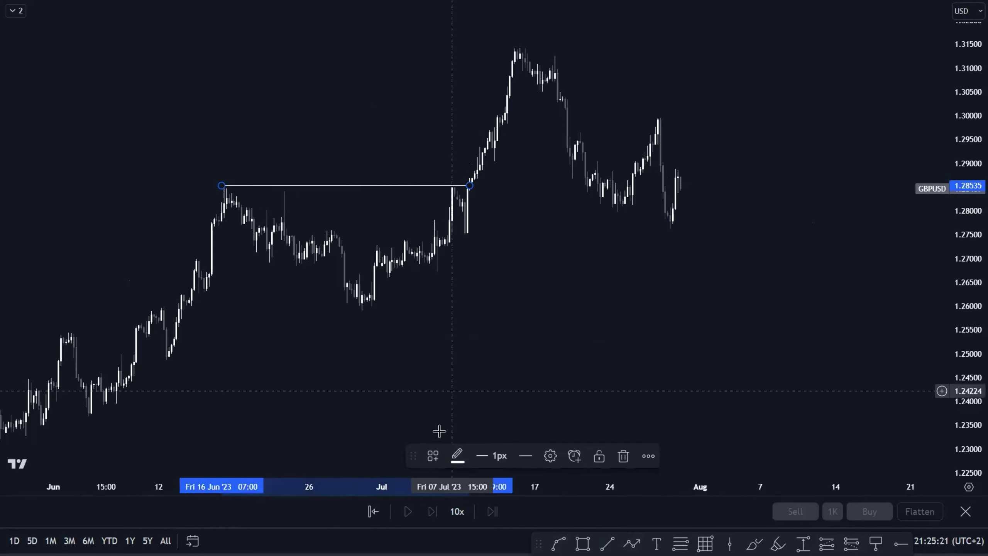
{"action": "left_click", "coordinate": [435, 456]}
{"action": "left_click", "coordinate": [498, 362]}
{"action": "type", "text": "B"}
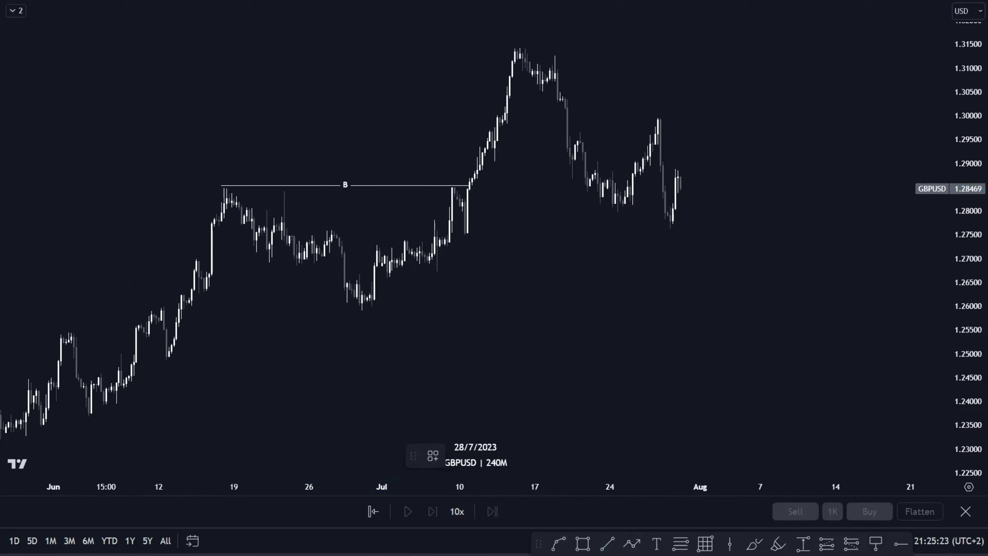
Draw a rectangle from 1.26021 to 1.26521, spanning 30 June to 16 August 07:00, apply the DEMAND template and deselect it.
{"action": "left_click", "coordinate": [364, 306]}
{"action": "left_click", "coordinate": [400, 281]}
{"action": "left_click_drag", "start_coordinate": [400, 293], "coordinate": [868, 294]}
{"action": "left_click_drag", "start_coordinate": [371, 296], "coordinate": [375, 296]}
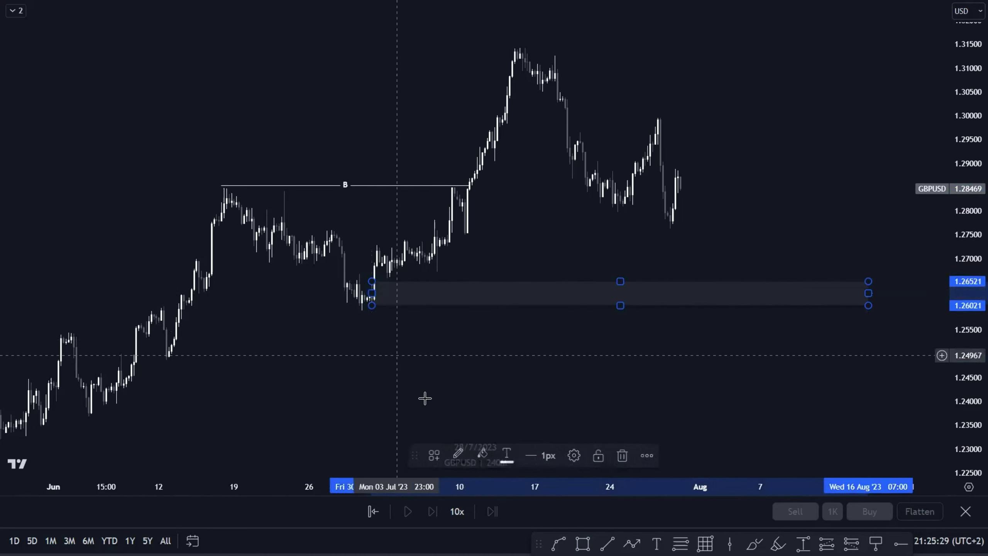
{"action": "left_click", "coordinate": [433, 455]}
{"action": "left_click", "coordinate": [466, 480]}
{"action": "left_click", "coordinate": [575, 385]}
Begin changing the GBPUSD chart's interval, starting the new value with 1.
{"action": "scroll", "coordinate": [610, 361], "scroll_direction": "down", "scroll_amount": 1}
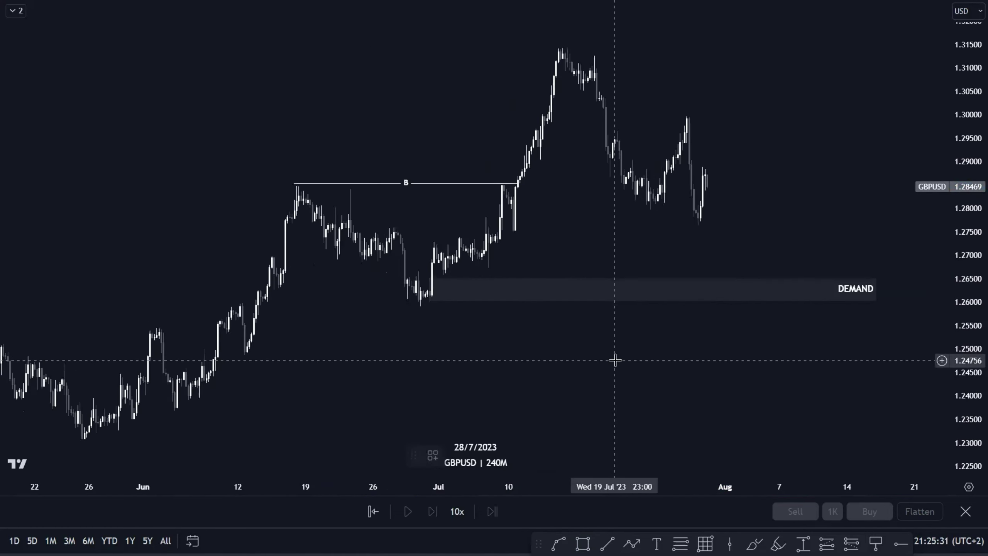
{"action": "left_click_drag", "start_coordinate": [693, 362], "coordinate": [528, 366]}
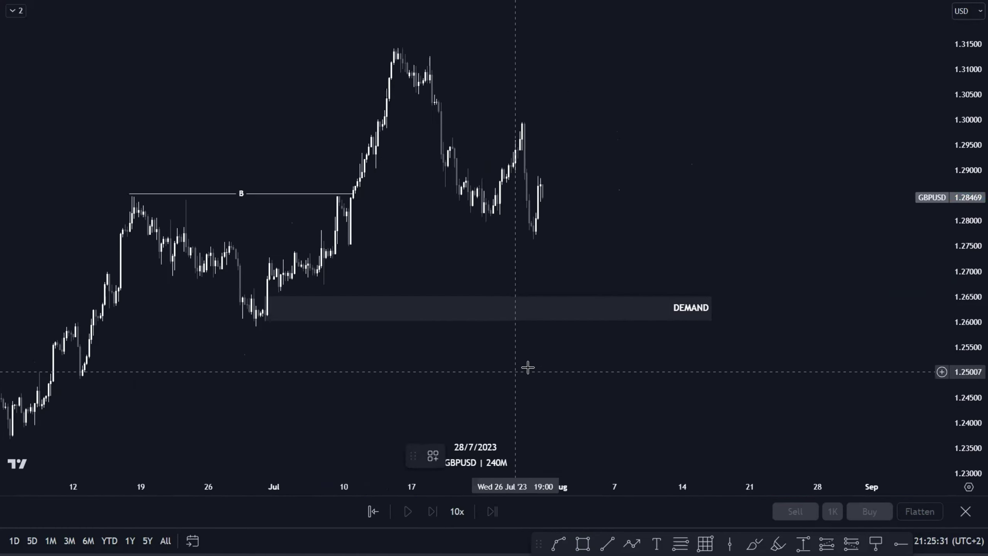
{"action": "left_click", "coordinate": [677, 349]}
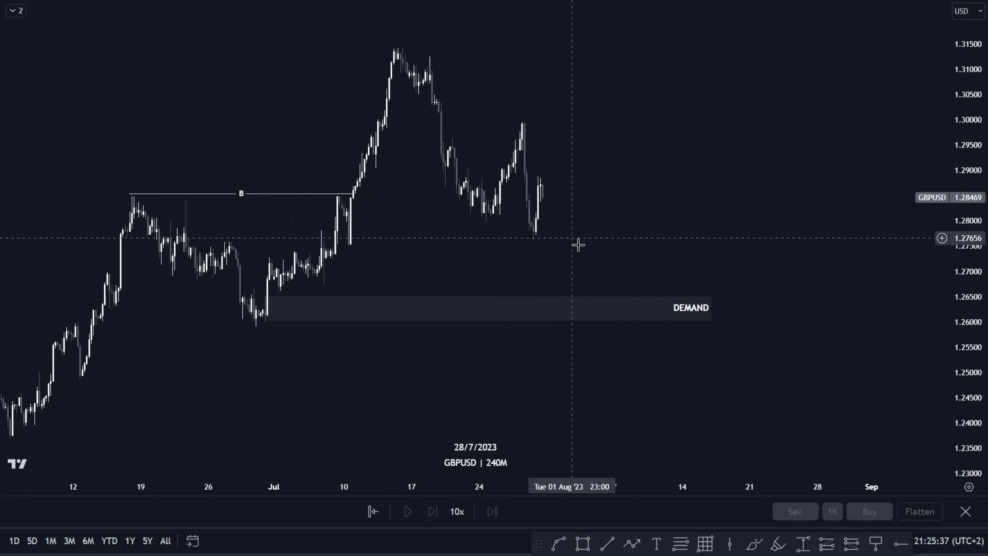
{"action": "type", "text": "1"}
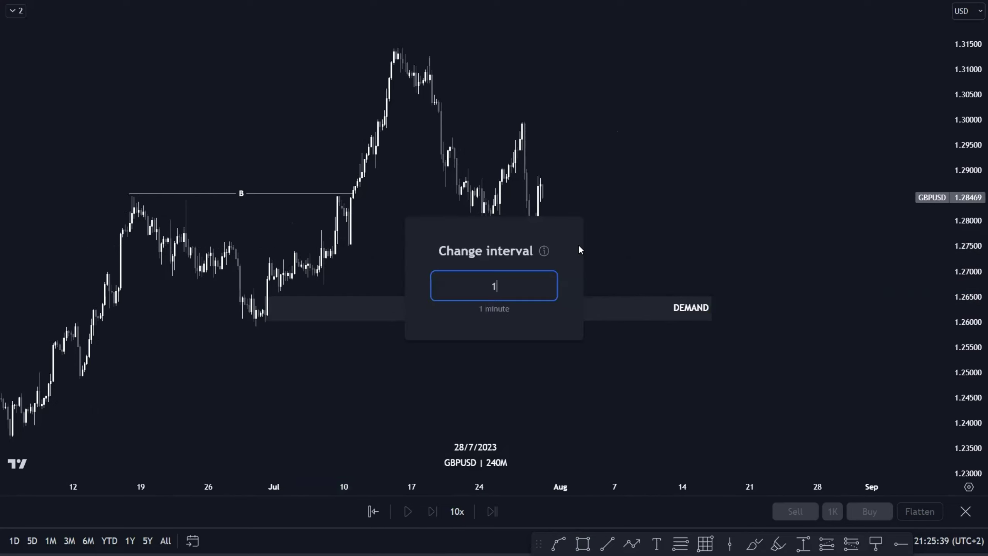
Switch the GBPUSD chart to the 1-hour interval.
{"action": "type", "text": "h"}
{"action": "key", "text": "Return"}
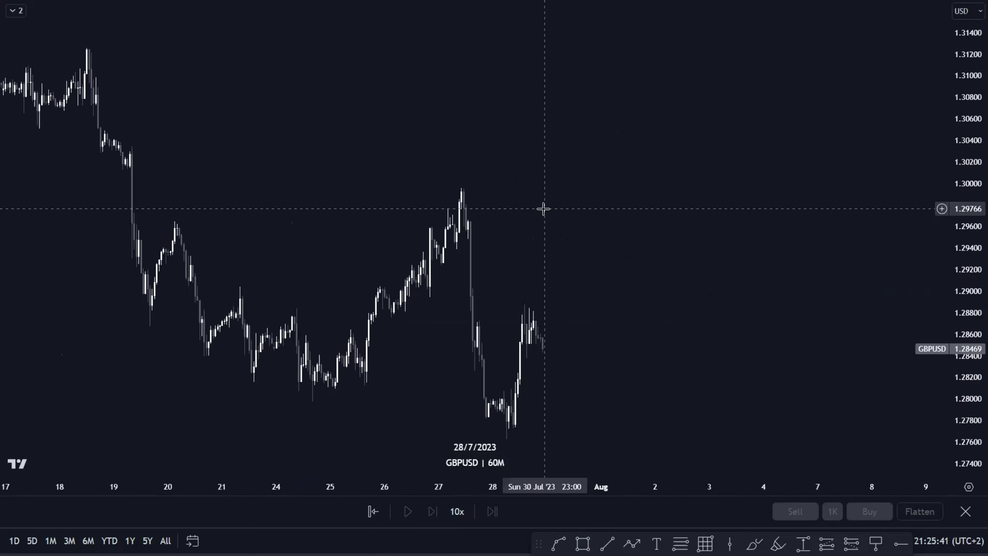
{"action": "left_click_drag", "start_coordinate": [964, 223], "coordinate": [962, 250]}
{"action": "scroll", "coordinate": [739, 293], "scroll_direction": "up", "scroll_amount": 1}
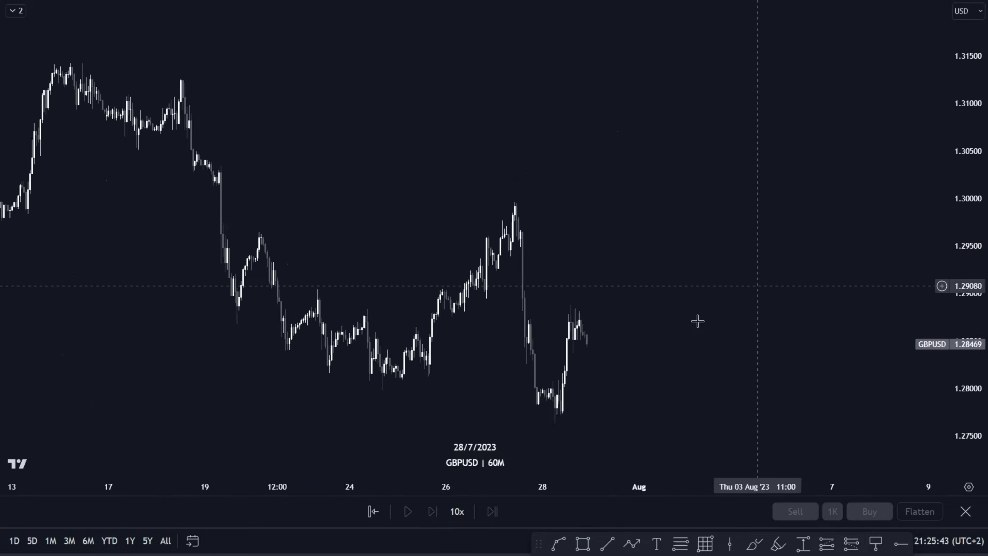
{"action": "left_click_drag", "start_coordinate": [693, 319], "coordinate": [606, 229]}
{"action": "scroll", "coordinate": [606, 232], "scroll_direction": "up", "scroll_amount": 1}
{"action": "scroll", "coordinate": [606, 271], "scroll_direction": "down", "scroll_amount": 2}
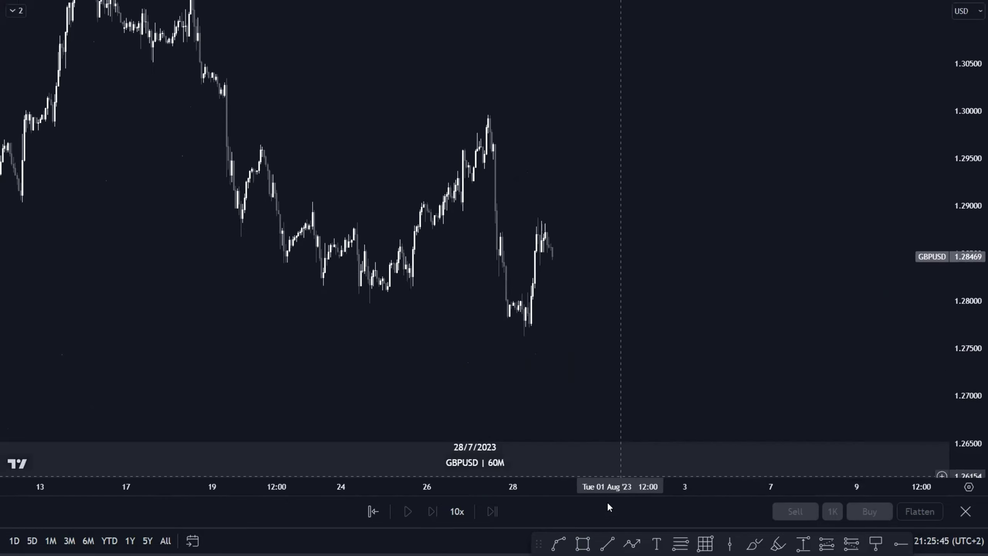
Draw a horizontal trend line at about 1.27969 from the 24 July low to the 27 July break and label it B with a saved template.
{"action": "left_click", "coordinate": [607, 543]}
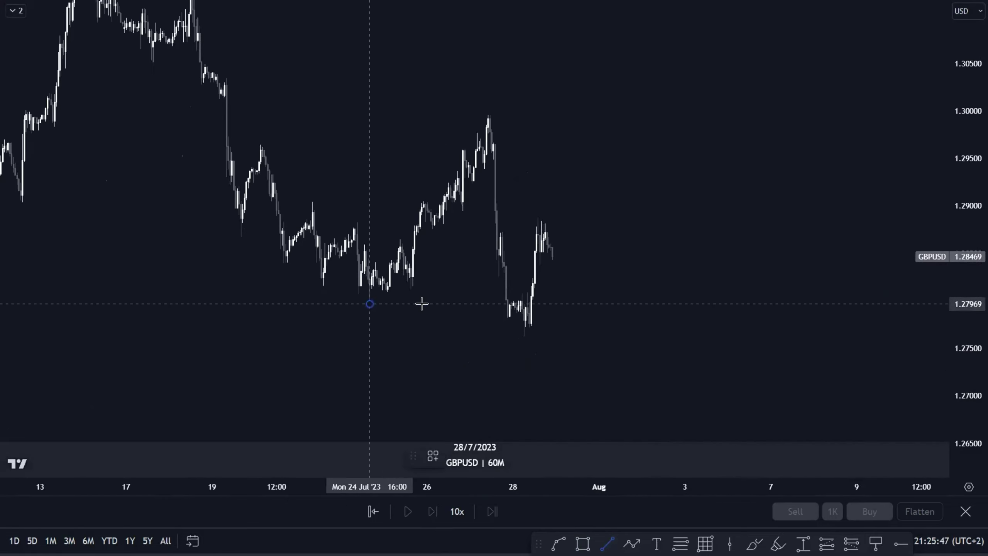
{"action": "left_click", "coordinate": [507, 312]}
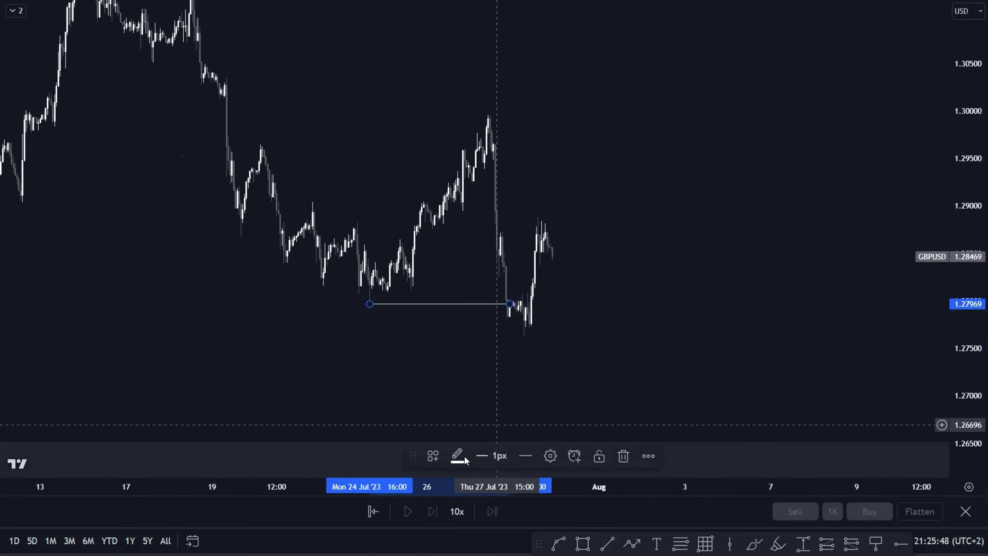
{"action": "left_click", "coordinate": [433, 454]}
{"action": "left_click", "coordinate": [449, 403]}
{"action": "left_click", "coordinate": [599, 343]}
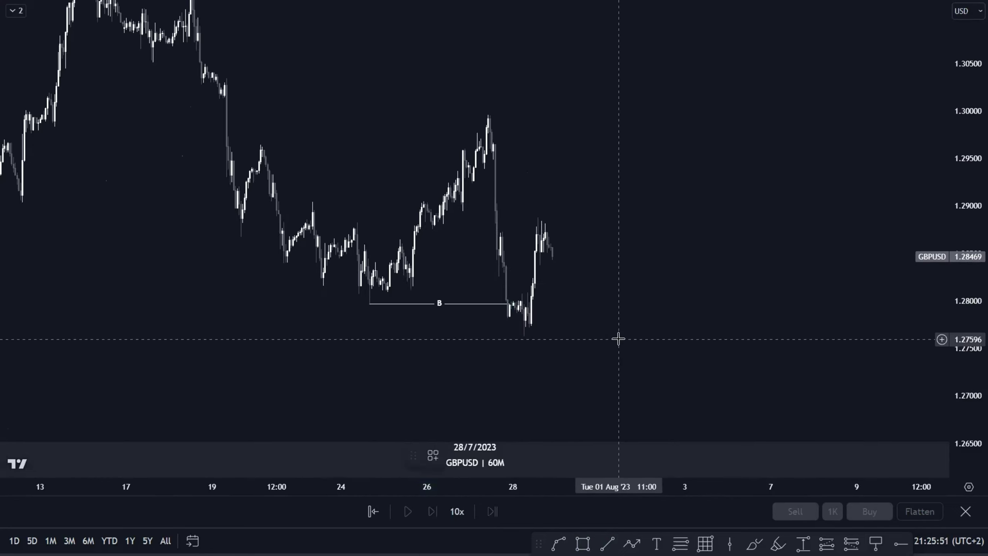
Draw a rectangle just below the 27 July swing high, spanning about 1.29486 to 1.29656.
{"action": "scroll", "coordinate": [618, 339], "scroll_direction": "down", "scroll_amount": 1}
{"action": "left_click_drag", "start_coordinate": [618, 339], "coordinate": [546, 340]}
{"action": "scroll", "coordinate": [546, 340], "scroll_direction": "up", "scroll_amount": 1}
{"action": "left_click", "coordinate": [583, 542]}
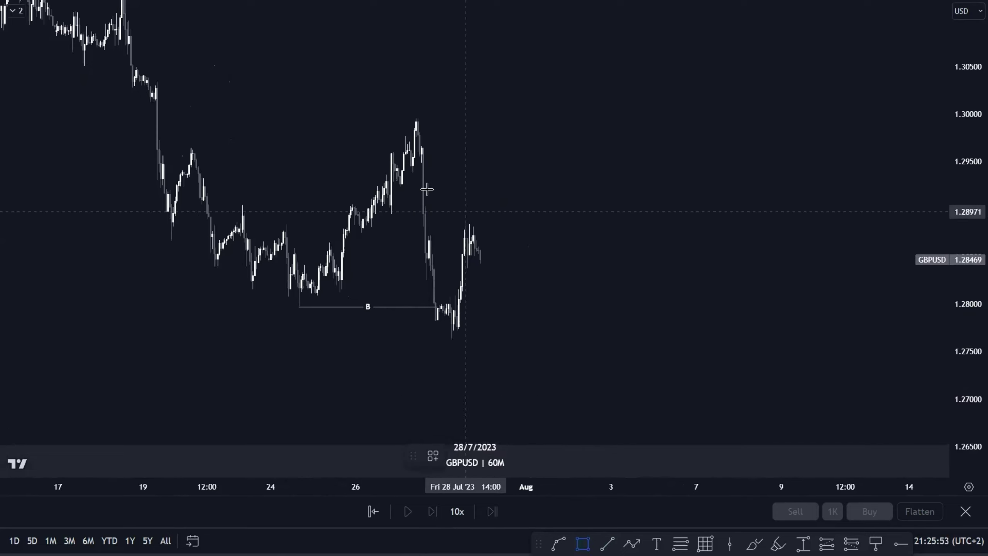
{"action": "left_click", "coordinate": [404, 163]}
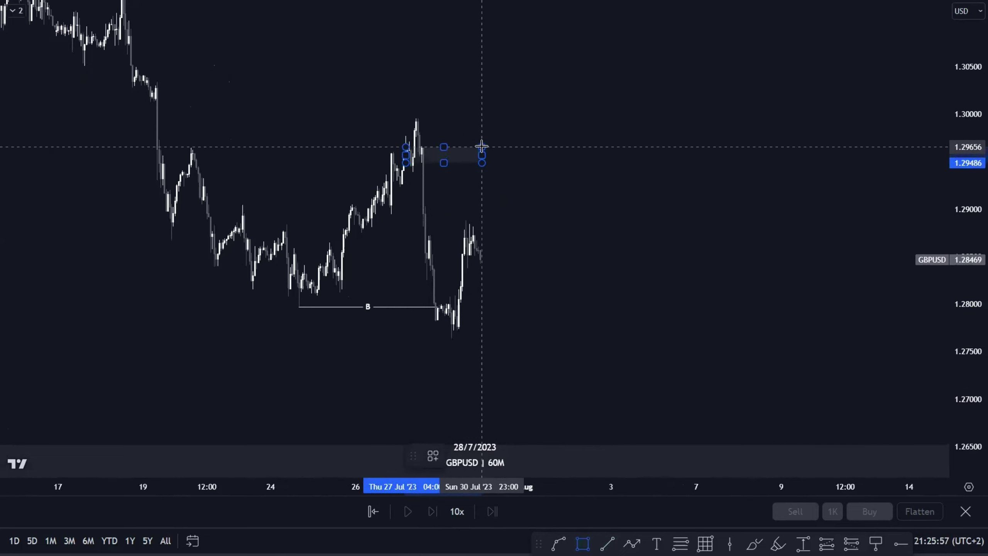
{"action": "left_click", "coordinate": [602, 180]}
Switch the chart to the 2-hour interval.
{"action": "type", "text": "2H"}
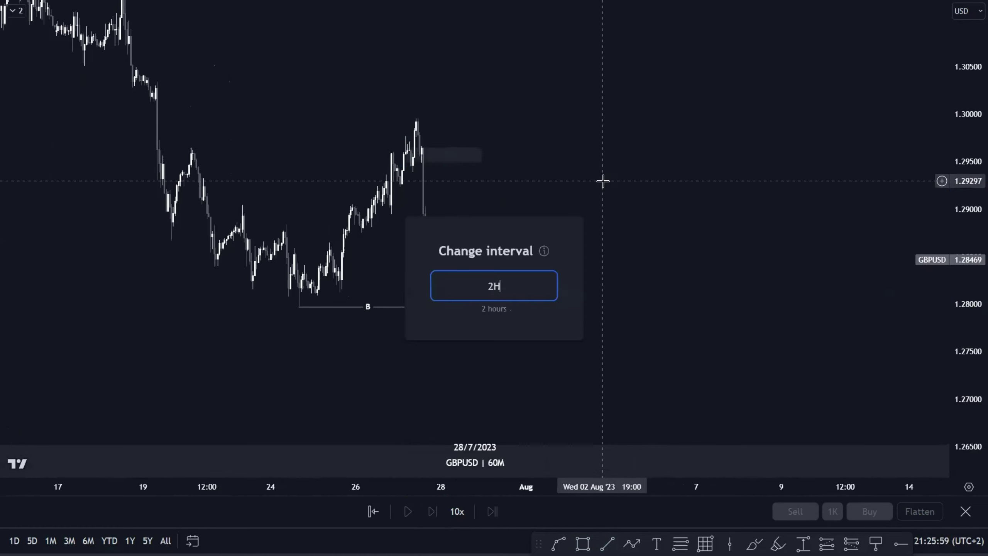
{"action": "key", "text": "Return"}
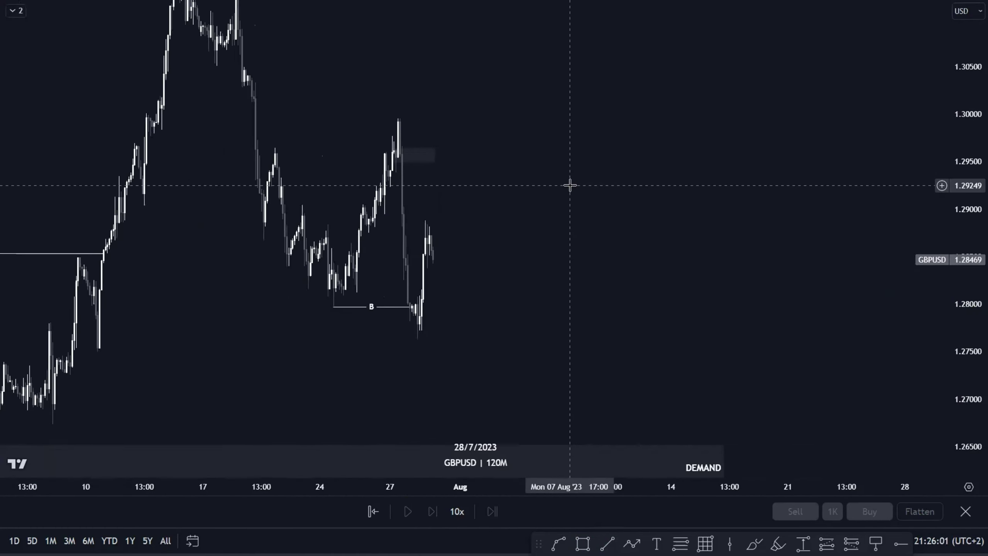
{"action": "scroll", "coordinate": [570, 186], "scroll_direction": "up", "scroll_amount": 1}
Resize the swing-high rectangle to span about 1.29547 to 1.29954 through 11 August and apply the DEMAND drawing template.
{"action": "left_click_drag", "start_coordinate": [360, 146], "coordinate": [367, 118]}
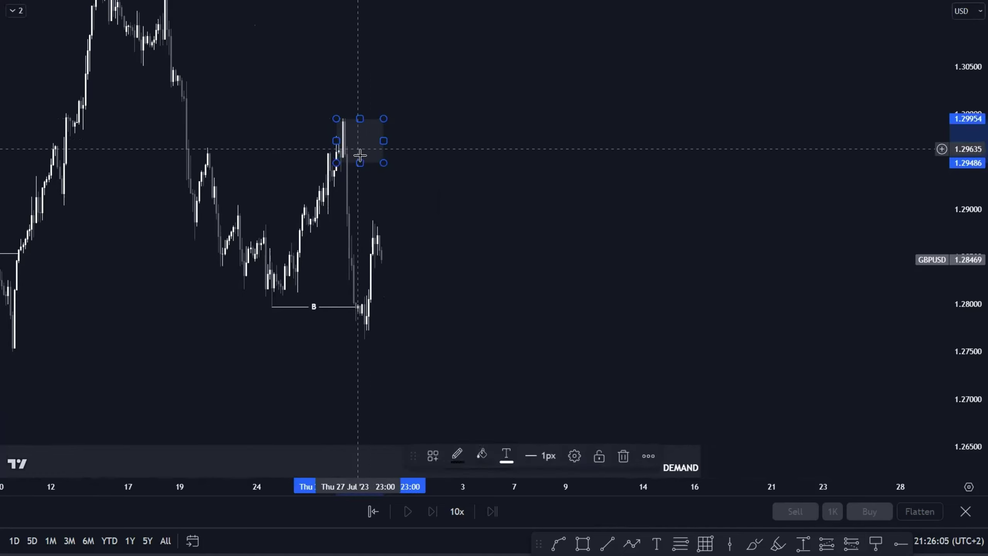
{"action": "left_click_drag", "start_coordinate": [360, 161], "coordinate": [626, 168]}
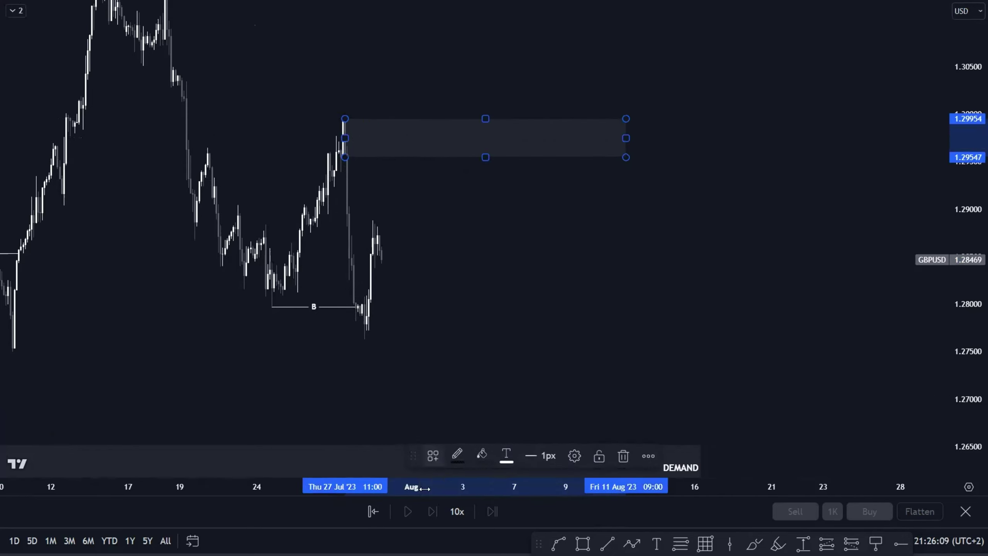
{"action": "left_click", "coordinate": [432, 458]}
{"action": "left_click", "coordinate": [458, 479]}
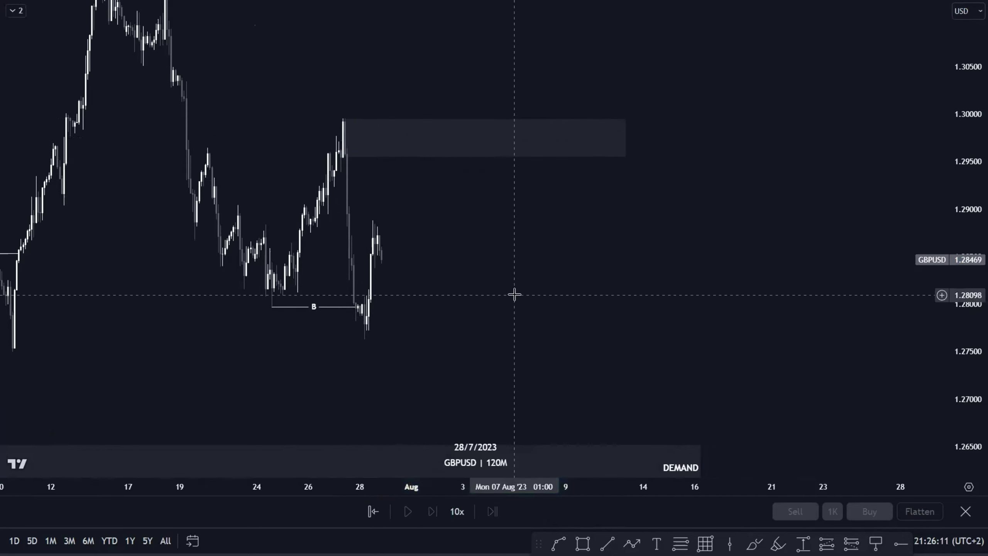
Draw a Fib retracement from the 27 July high to the following low and cover its 1.29283 to 1.29479 band with a rectangle reaching 16 August.
{"action": "left_click", "coordinate": [343, 117]}
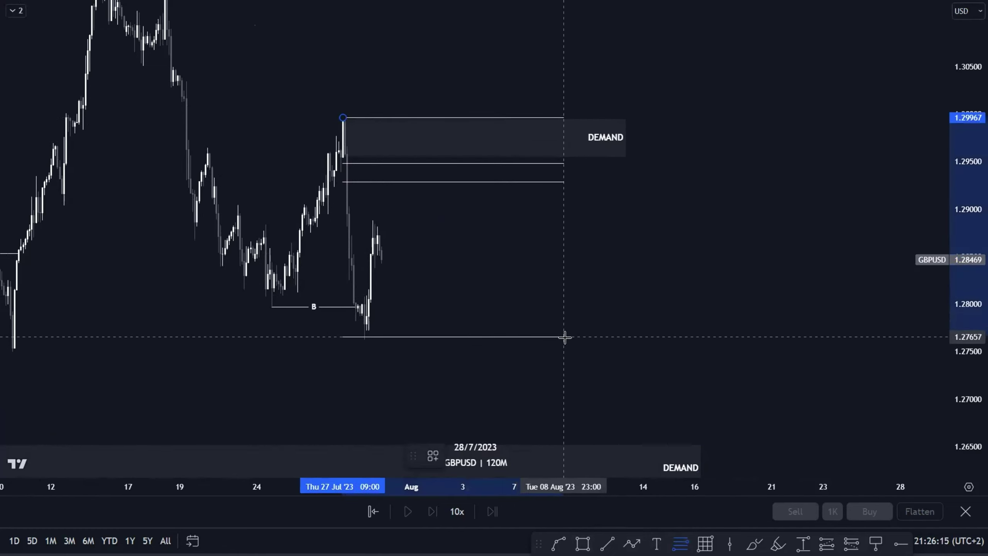
{"action": "left_click", "coordinate": [639, 303]}
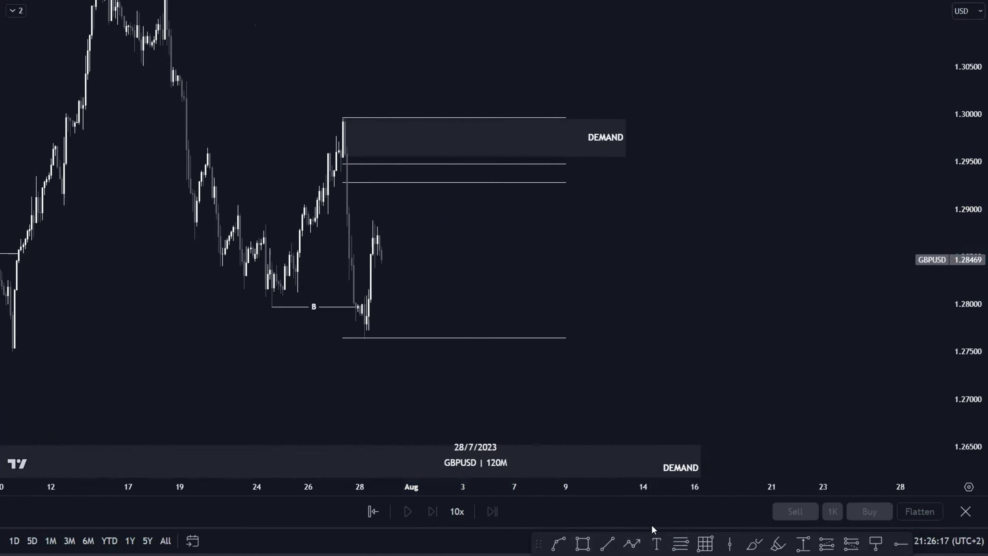
{"action": "left_click", "coordinate": [582, 543]}
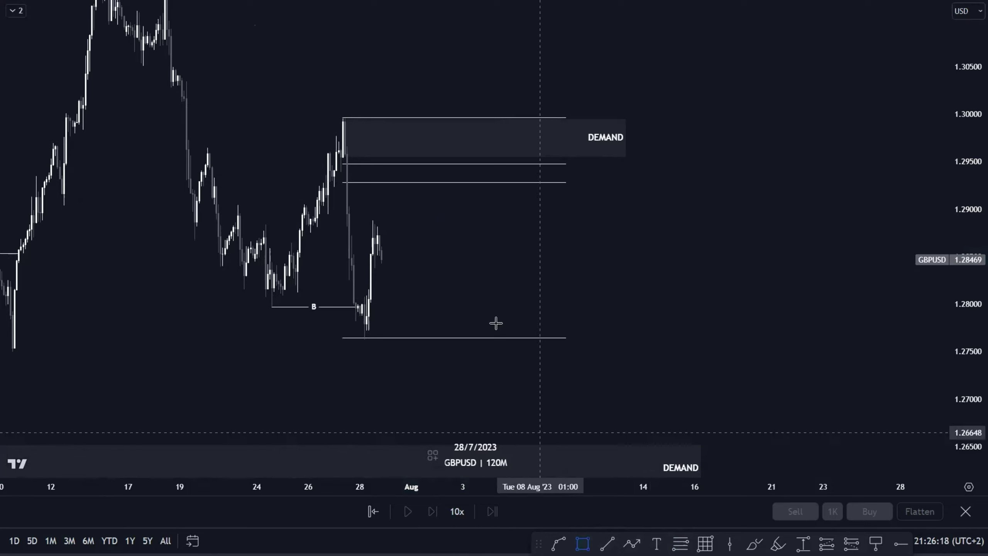
{"action": "left_click", "coordinate": [344, 183]}
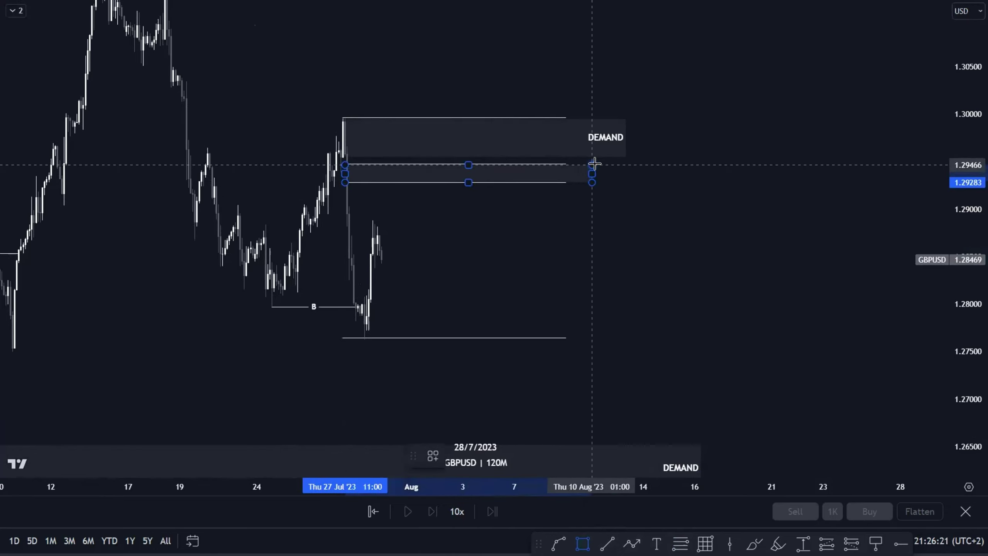
{"action": "left_click", "coordinate": [596, 164]}
{"action": "left_click_drag", "start_coordinate": [595, 174], "coordinate": [695, 177]}
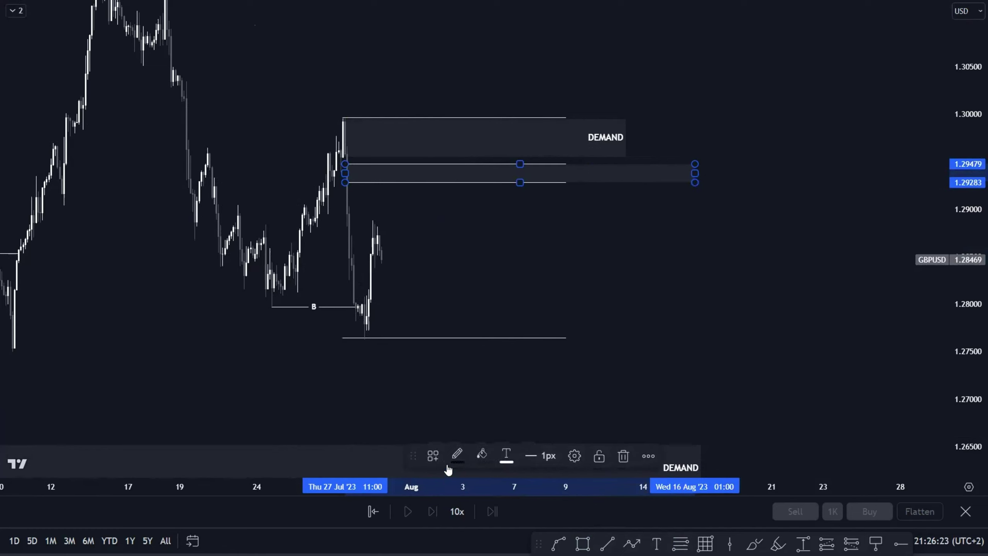
Apply the GZ drawing template to the narrow retracement-band rectangle and the SUPPLY template to the swing-high rectangle.
{"action": "left_click", "coordinate": [433, 456]}
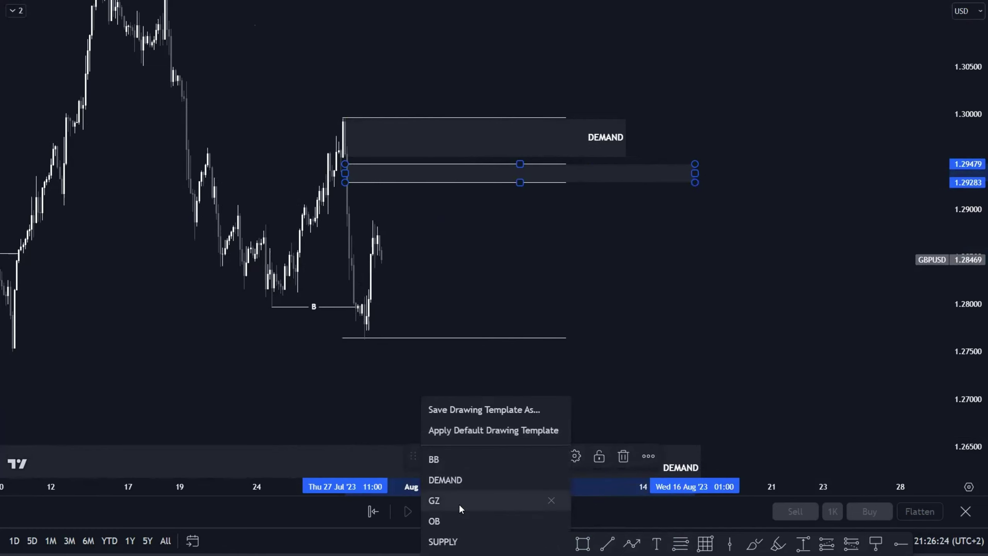
{"action": "left_click", "coordinate": [443, 535]}
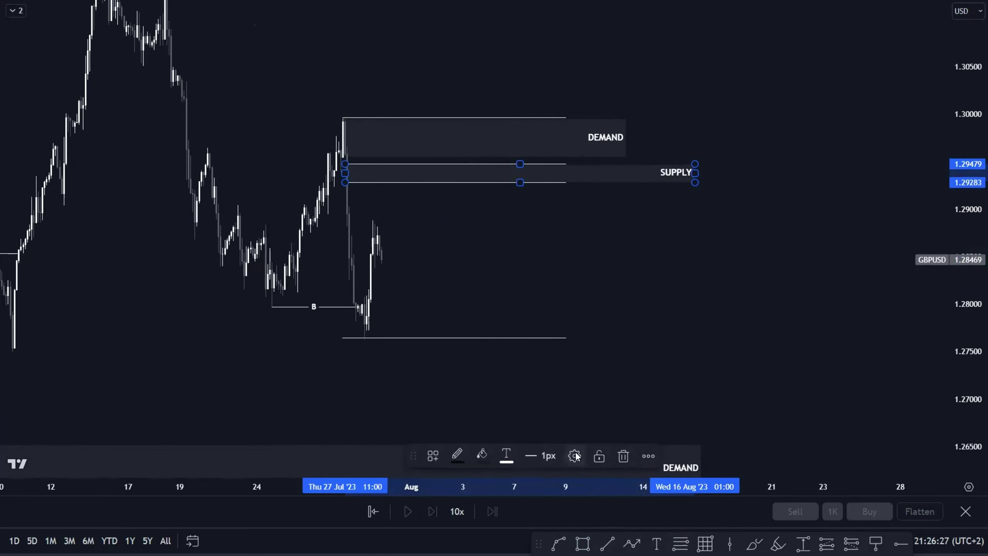
{"action": "left_click", "coordinate": [435, 456]}
{"action": "left_click", "coordinate": [443, 501]}
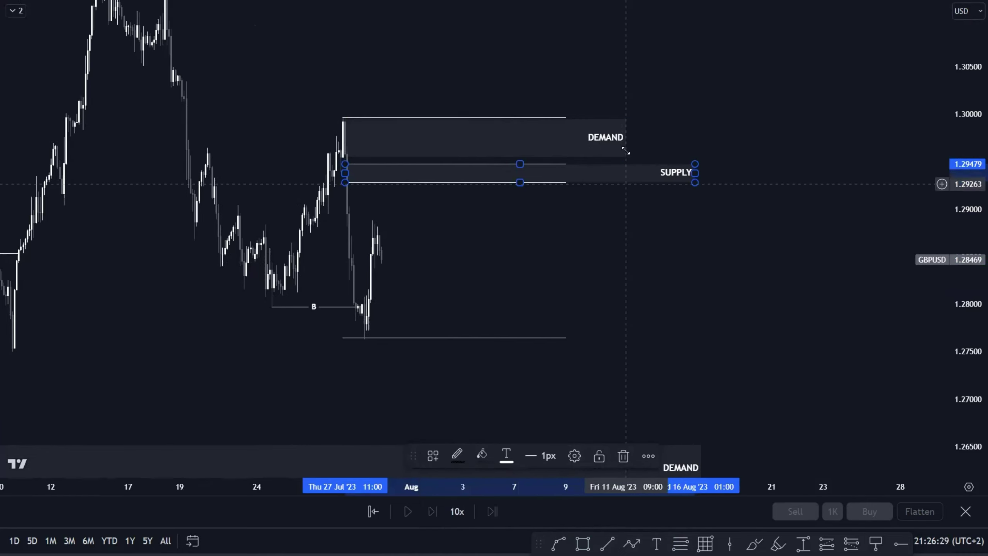
{"action": "left_click", "coordinate": [627, 152]}
{"action": "left_click", "coordinate": [433, 455]}
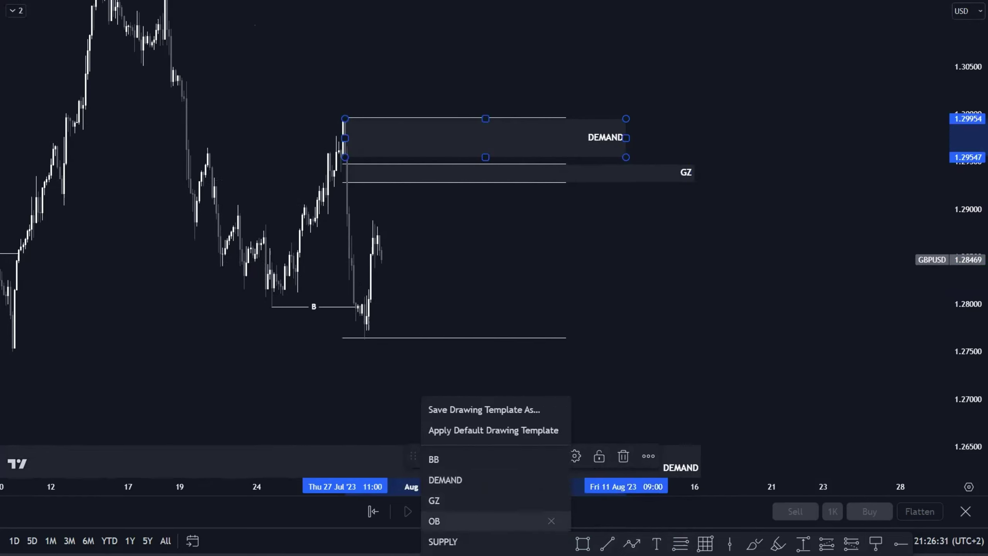
{"action": "left_click", "coordinate": [444, 540]}
{"action": "left_click", "coordinate": [623, 274]}
Delete the Fib retracement lines from the chart.
{"action": "scroll", "coordinate": [634, 248], "scroll_direction": "down", "scroll_amount": 2}
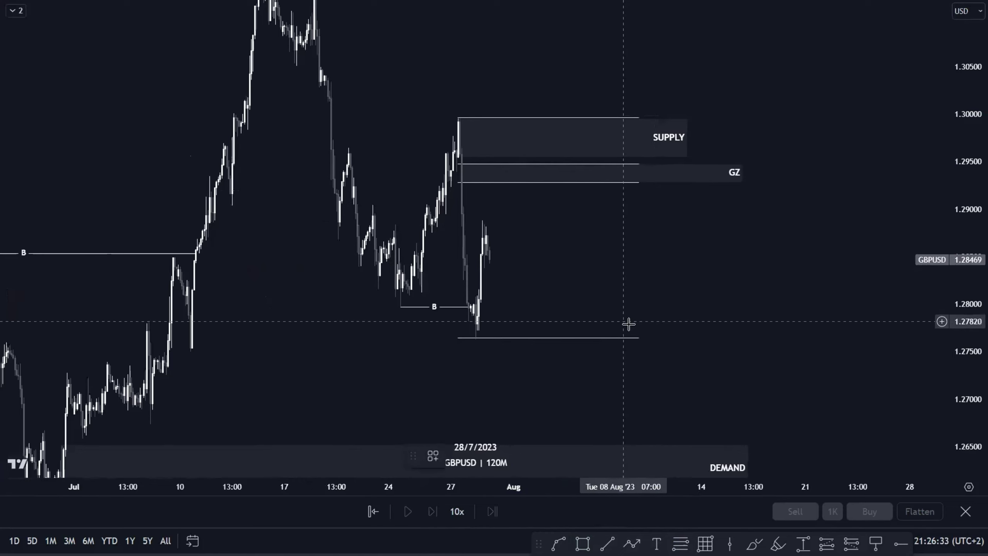
{"action": "left_click", "coordinate": [636, 341]}
{"action": "left_click", "coordinate": [574, 456]}
{"action": "scroll", "coordinate": [661, 346], "scroll_direction": "down", "scroll_amount": 2}
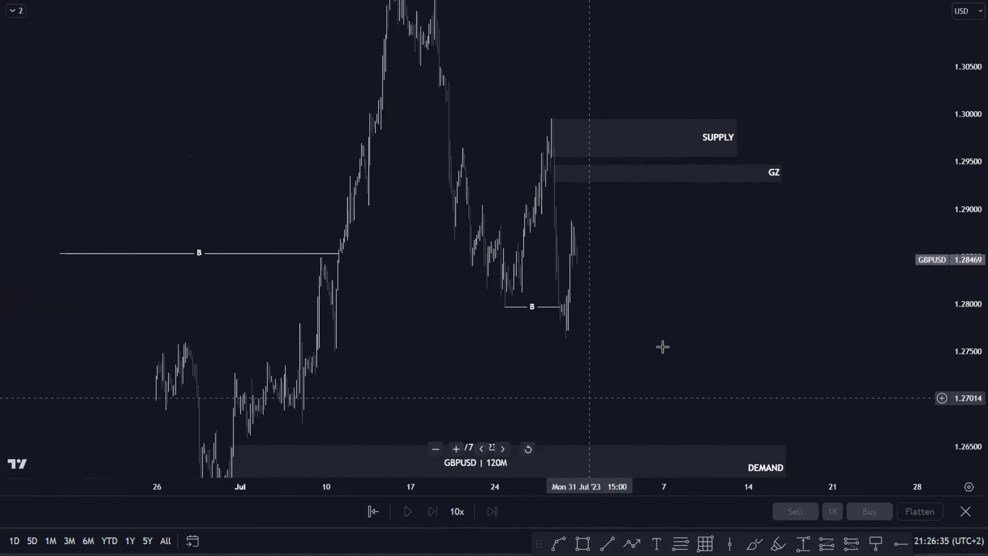
Extend the end of the DEMAND zone to 17 August.
{"action": "scroll", "coordinate": [679, 254], "scroll_direction": "down", "scroll_amount": 4}
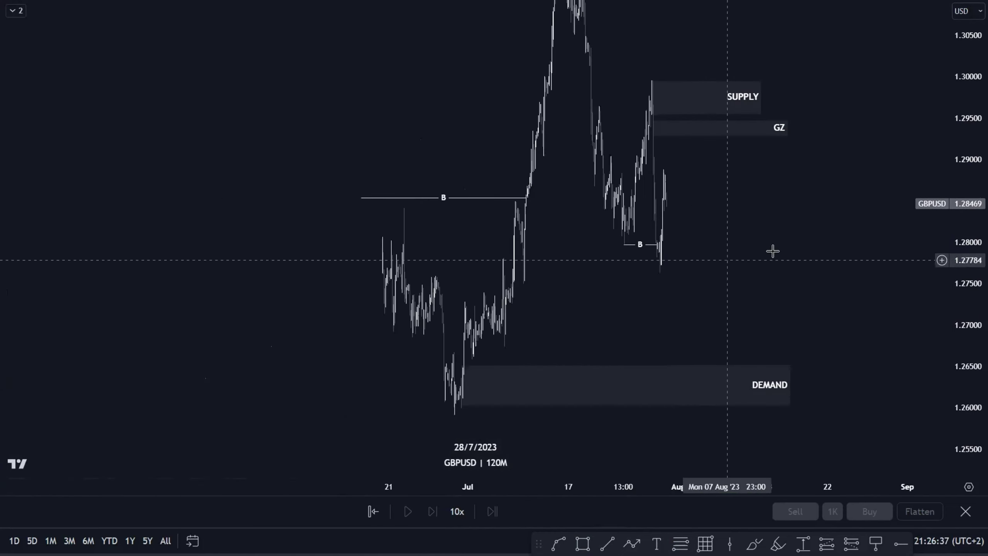
{"action": "left_click_drag", "start_coordinate": [952, 167], "coordinate": [849, 288]}
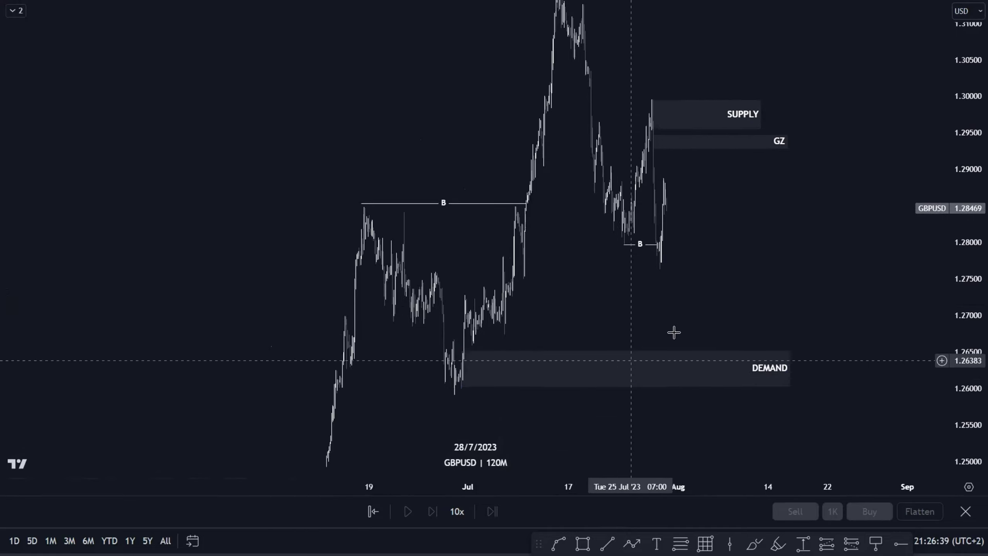
{"action": "left_click", "coordinate": [705, 373]}
{"action": "scroll", "coordinate": [715, 281], "scroll_direction": "down", "scroll_amount": 3}
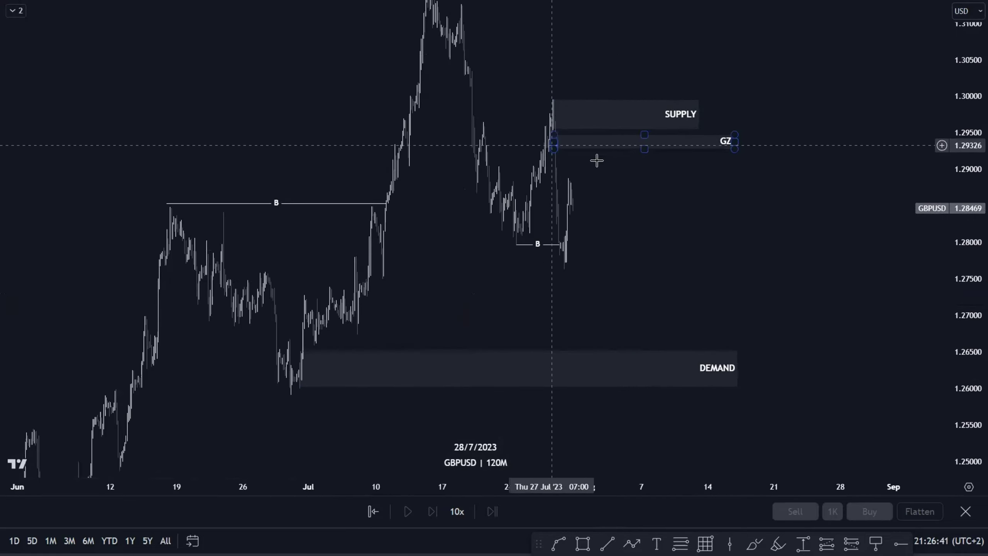
{"action": "left_click_drag", "start_coordinate": [974, 202], "coordinate": [972, 212]}
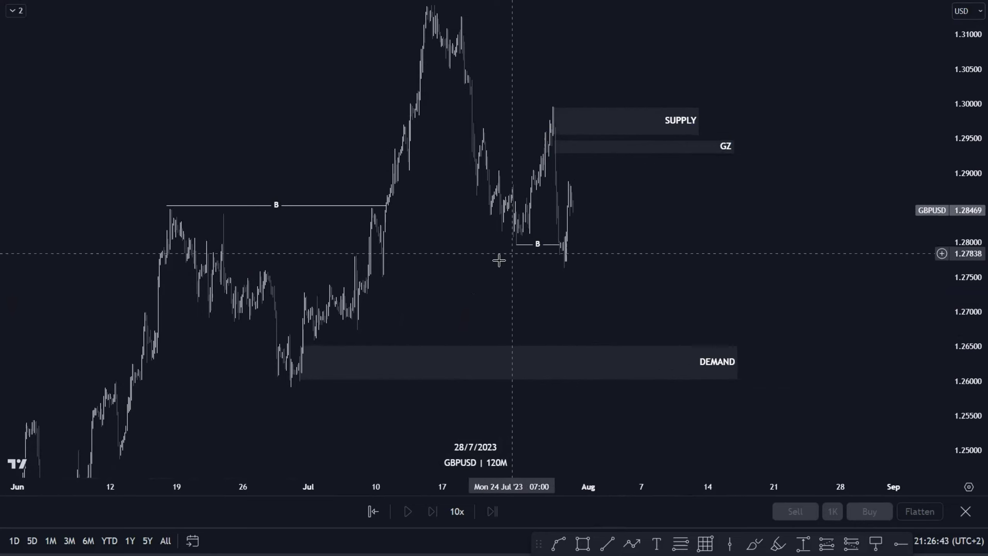
{"action": "left_click_drag", "start_coordinate": [736, 361], "coordinate": [758, 362]}
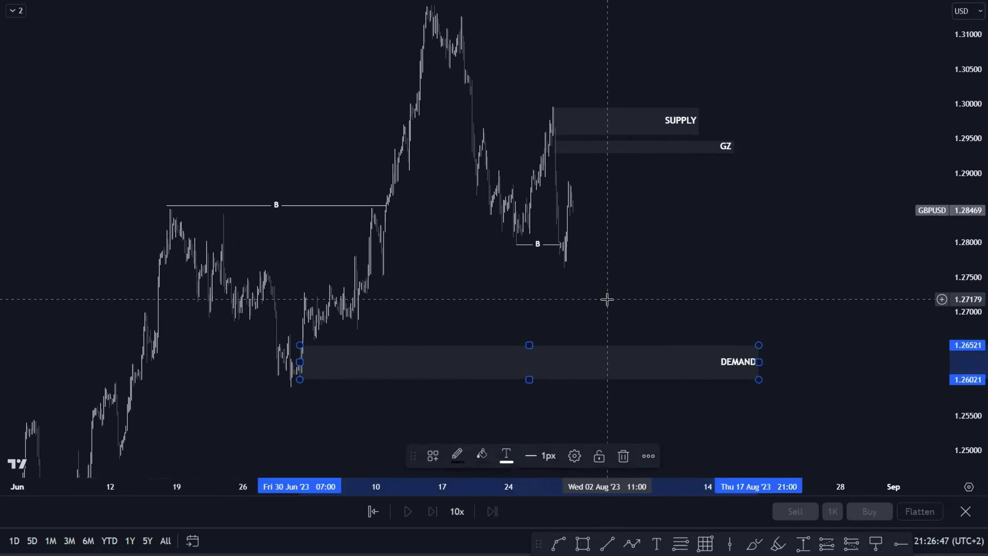
Sketch a projected path dropping into the DEMAND zone and rising to about 1.32250, and delete it.
{"action": "left_click_drag", "start_coordinate": [960, 151], "coordinate": [960, 238]}
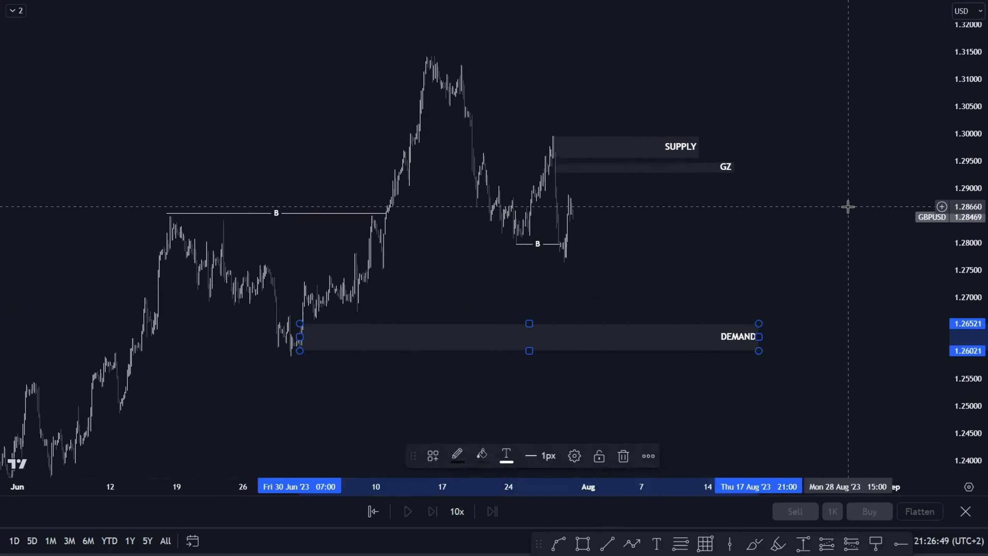
{"action": "scroll", "coordinate": [847, 208], "scroll_direction": "down", "scroll_amount": 3}
{"action": "left_click_drag", "start_coordinate": [819, 215], "coordinate": [688, 255]}
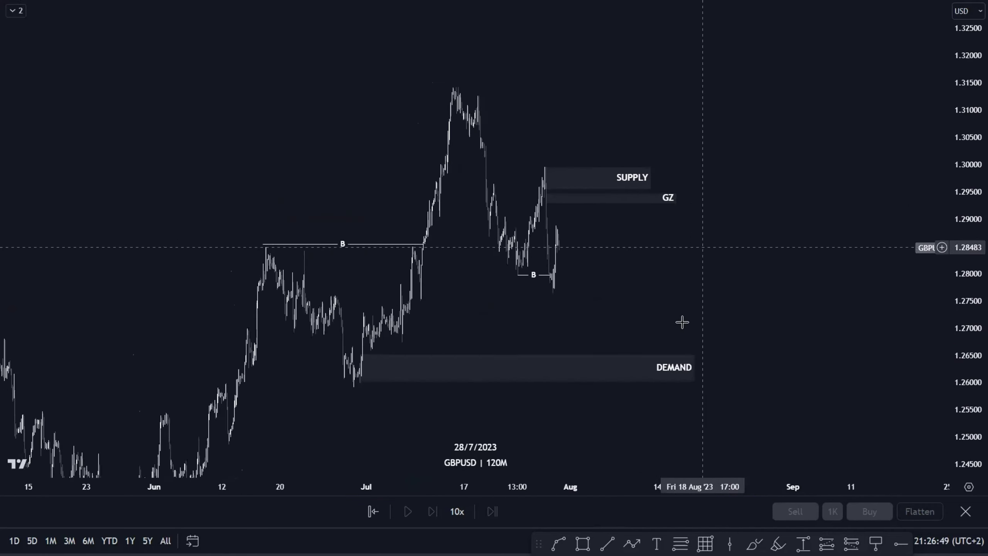
{"action": "left_click", "coordinate": [573, 293]}
{"action": "left_click", "coordinate": [601, 365]}
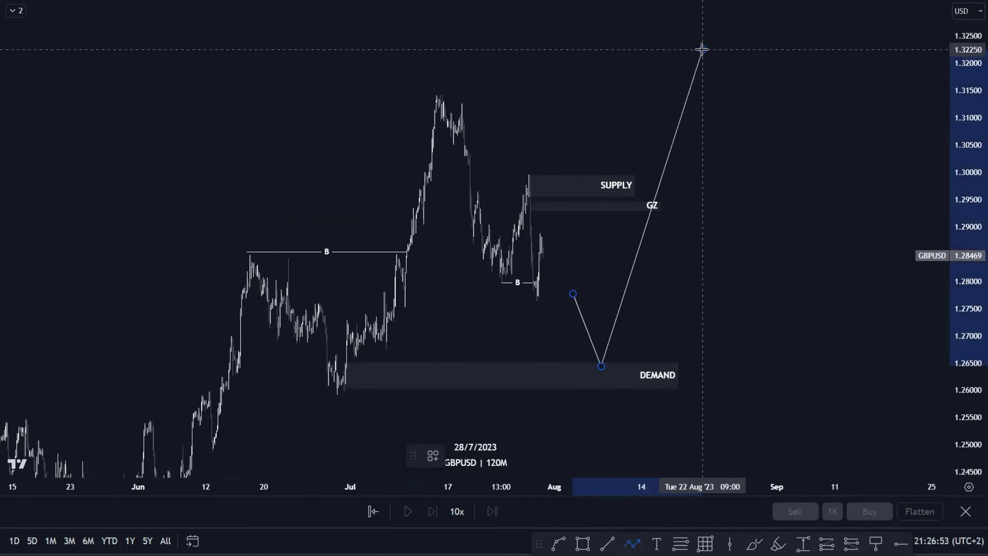
{"action": "double_click", "coordinate": [702, 49]}
{"action": "left_click_drag", "start_coordinate": [746, 296], "coordinate": [671, 298]}
{"action": "left_click", "coordinate": [541, 319]}
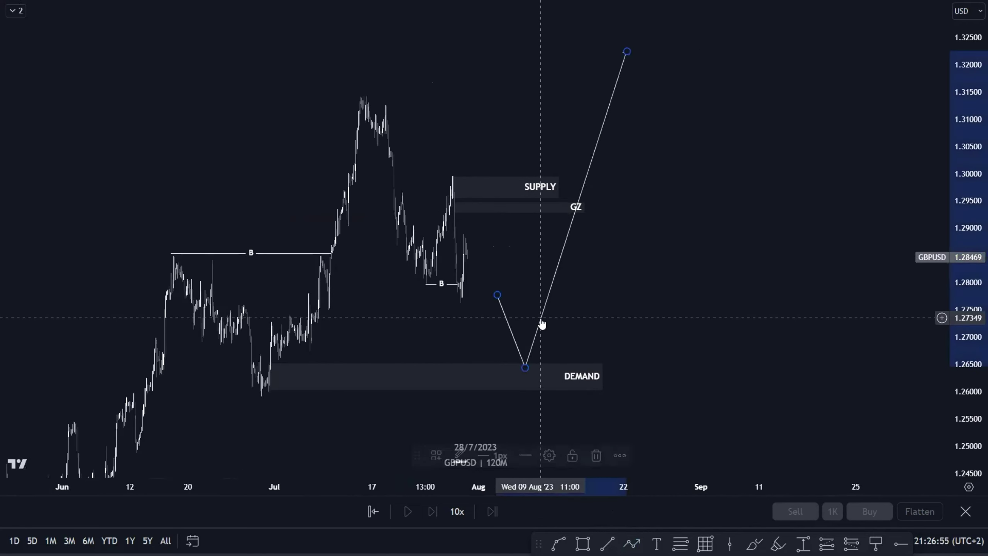
{"action": "key", "text": "Delete"}
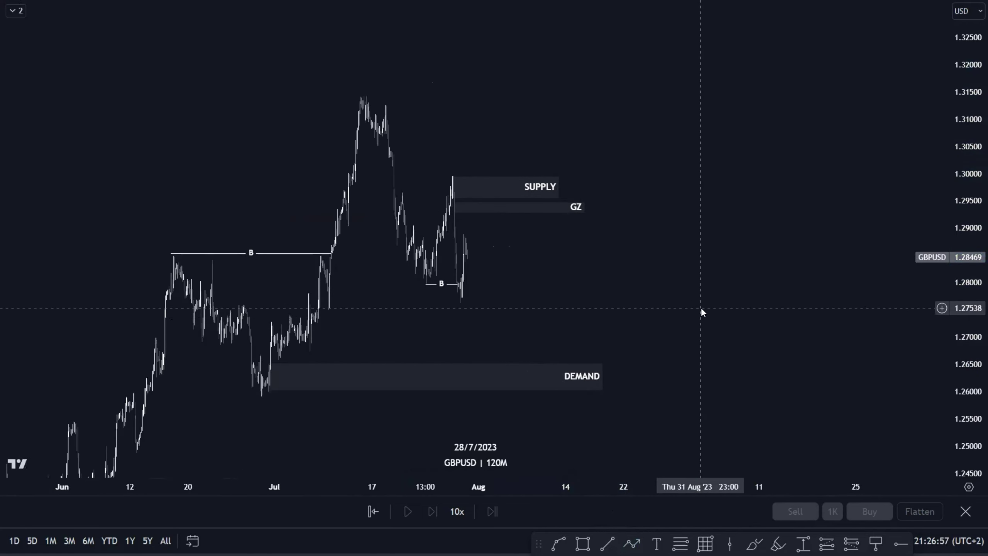
Switch the chart to the GBPAUD symbol.
{"action": "key", "text": "space"}
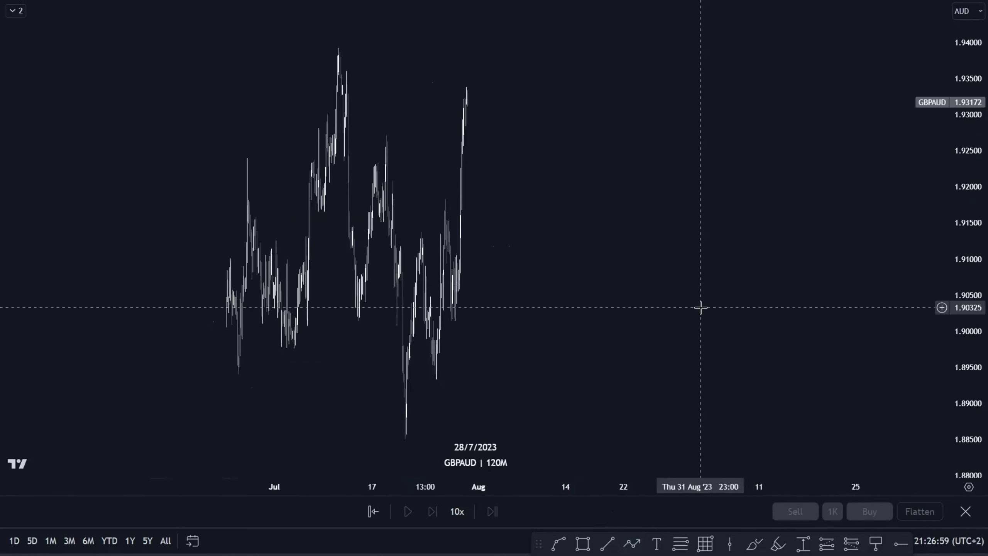
Remove all existing drawings from the GBPAUD chart.
{"action": "right_click", "coordinate": [509, 217]}
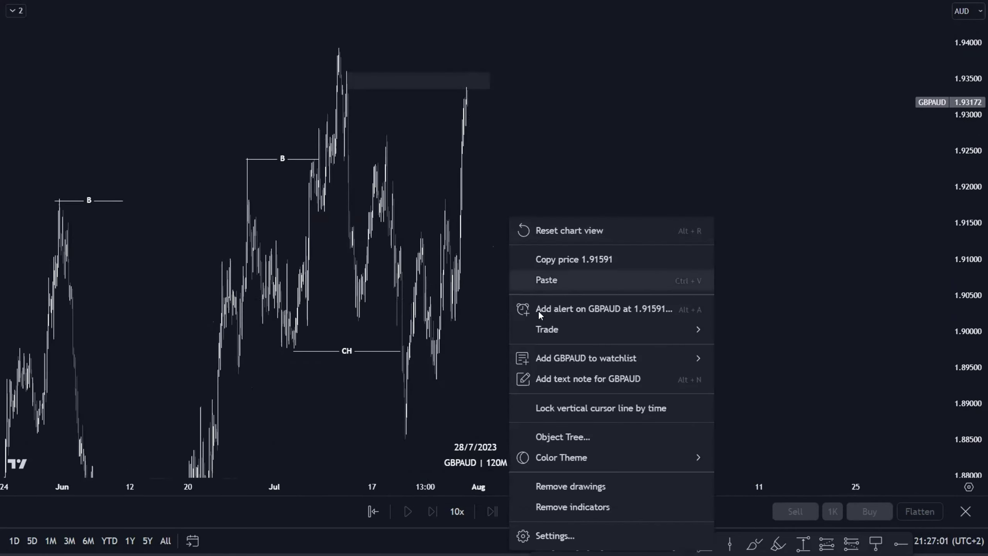
{"action": "left_click", "coordinate": [587, 488]}
{"action": "scroll", "coordinate": [569, 319], "scroll_direction": "down", "scroll_amount": 3}
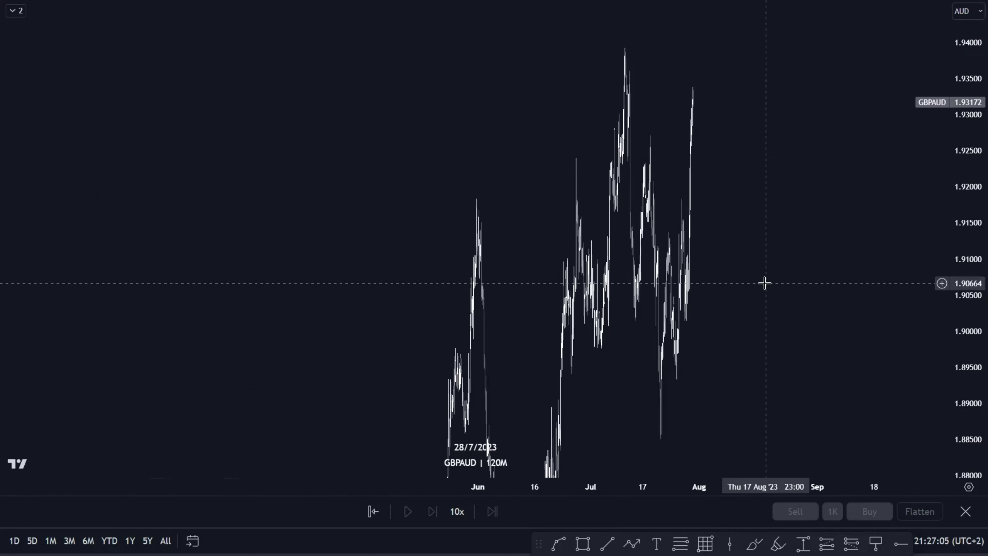
Switch the GBPAUD chart to the daily timeframe and frame the candles from April to July 2023.
{"action": "type", "text": "1D"}
{"action": "key", "text": "Return"}
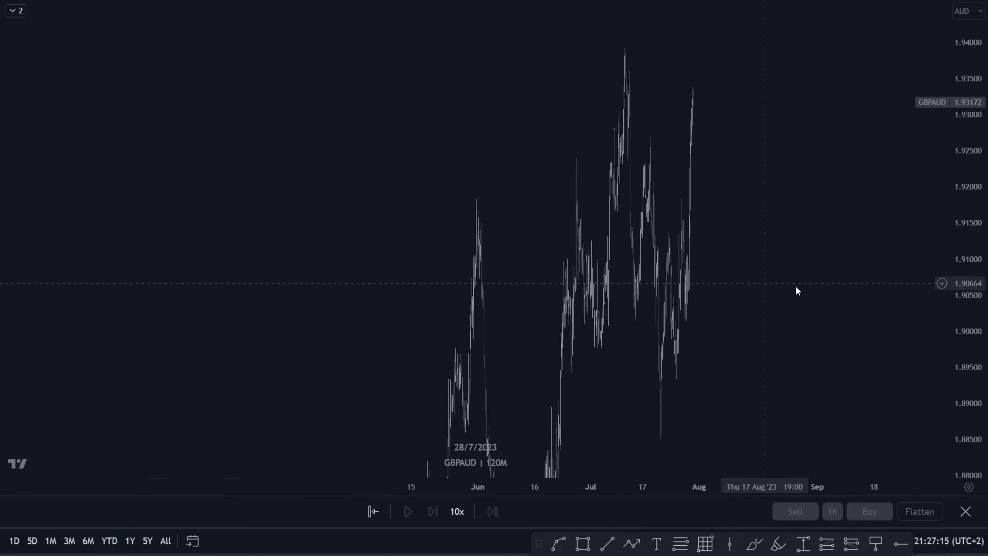
{"action": "key", "text": "d"}
{"action": "key", "text": "Return"}
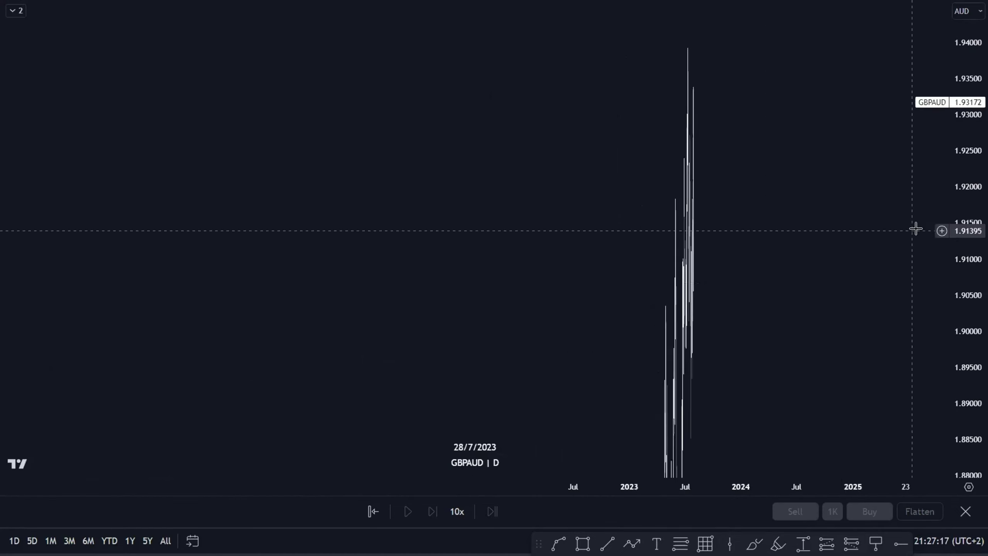
{"action": "left_click", "coordinate": [528, 451]}
{"action": "scroll", "coordinate": [637, 366], "scroll_direction": "up", "scroll_amount": 5}
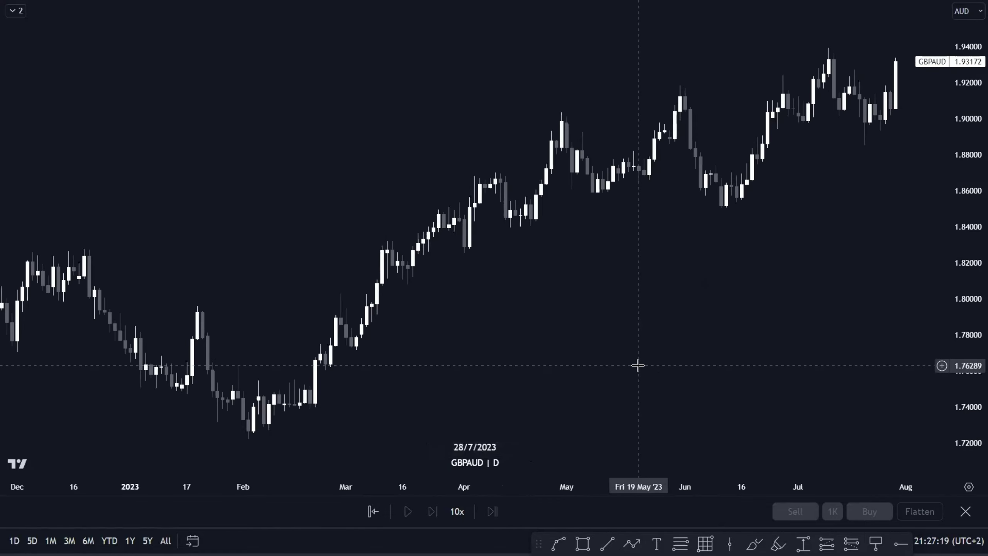
{"action": "left_click_drag", "start_coordinate": [694, 357], "coordinate": [444, 359]}
{"action": "left_click_drag", "start_coordinate": [581, 338], "coordinate": [540, 342]}
{"action": "left_click_drag", "start_coordinate": [971, 321], "coordinate": [970, 285]}
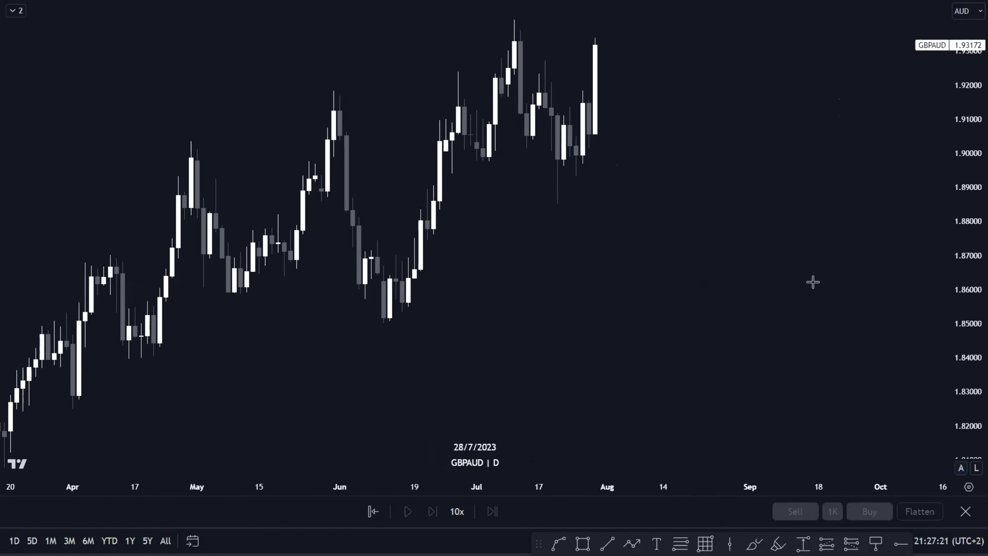
{"action": "left_click_drag", "start_coordinate": [805, 282], "coordinate": [714, 311]}
{"action": "left_click_drag", "start_coordinate": [966, 231], "coordinate": [965, 257]}
{"action": "left_click_drag", "start_coordinate": [584, 275], "coordinate": [646, 315]}
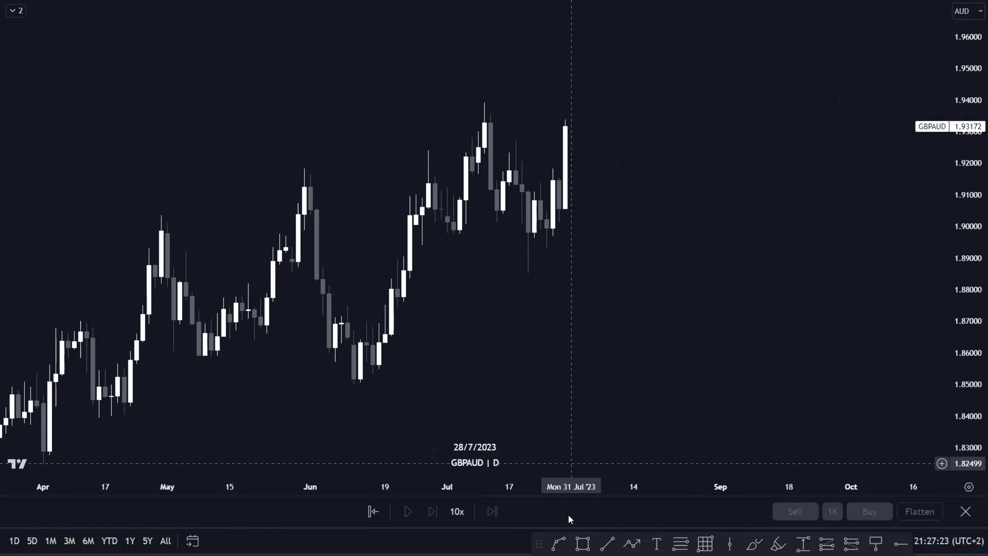
Draw a horizontal trend line from the 31 May high at 1.91847 to 28 June and apply the B template.
{"action": "left_click", "coordinate": [607, 543]}
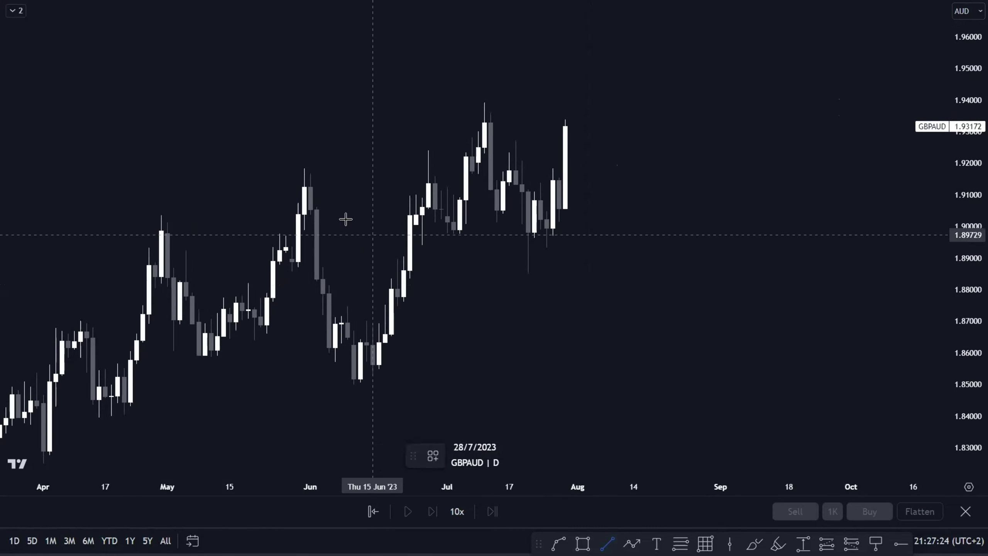
{"action": "left_click", "coordinate": [303, 167]}
{"action": "left_click", "coordinate": [427, 179]}
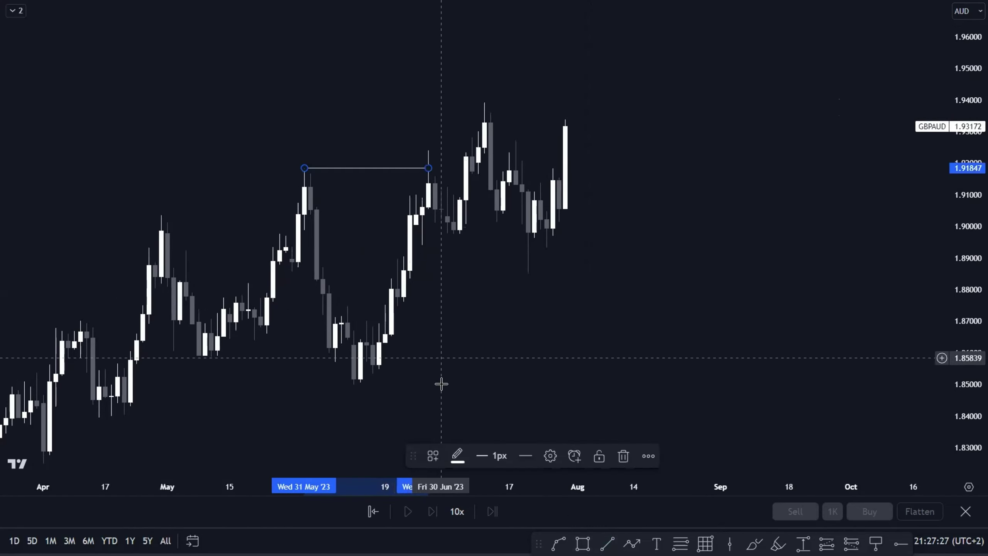
{"action": "left_click", "coordinate": [438, 456]}
{"action": "left_click", "coordinate": [468, 399]}
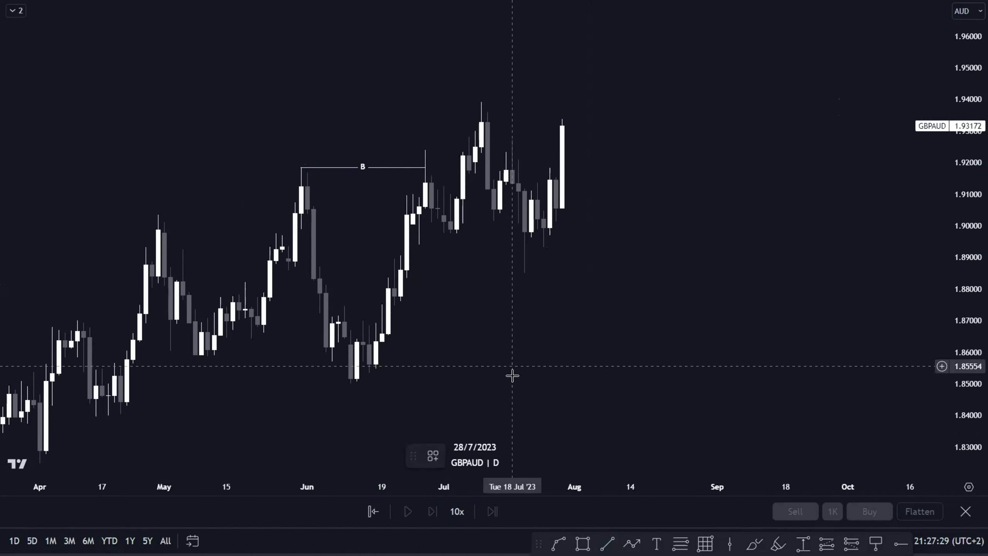
Draw a rectangle from 1.85391 to 1.86878 starting 15 June, stretch it into September, and apply the OB template.
{"action": "left_click", "coordinate": [356, 372]}
{"action": "left_click", "coordinate": [401, 325]}
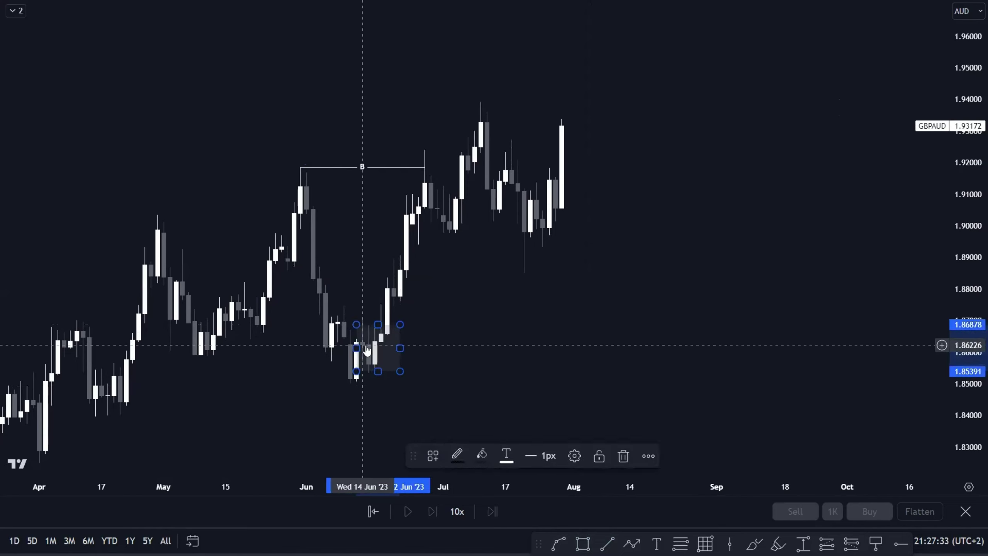
{"action": "left_click_drag", "start_coordinate": [357, 347], "coordinate": [740, 350]}
{"action": "left_click", "coordinate": [434, 456]}
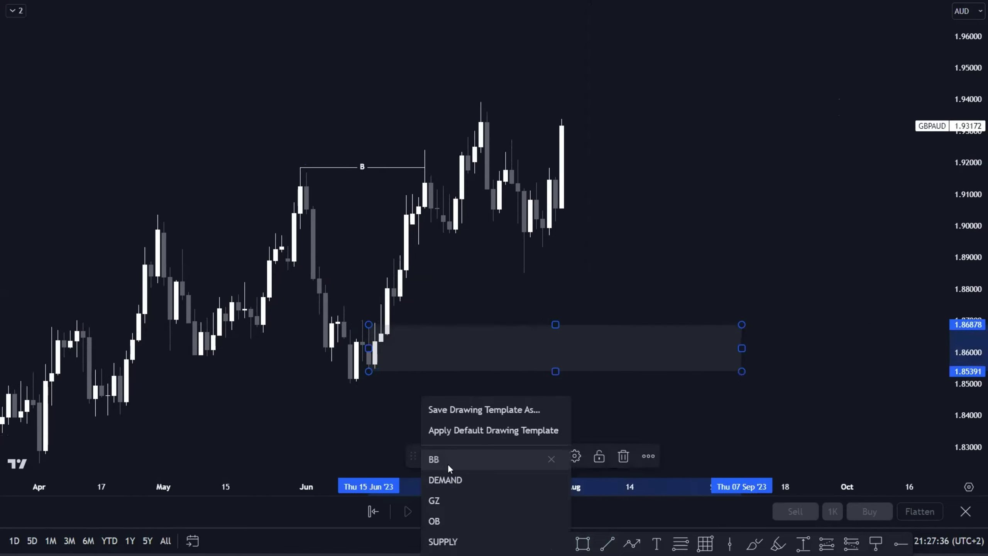
{"action": "left_click", "coordinate": [464, 521]}
{"action": "left_click_drag", "start_coordinate": [742, 349], "coordinate": [759, 346]}
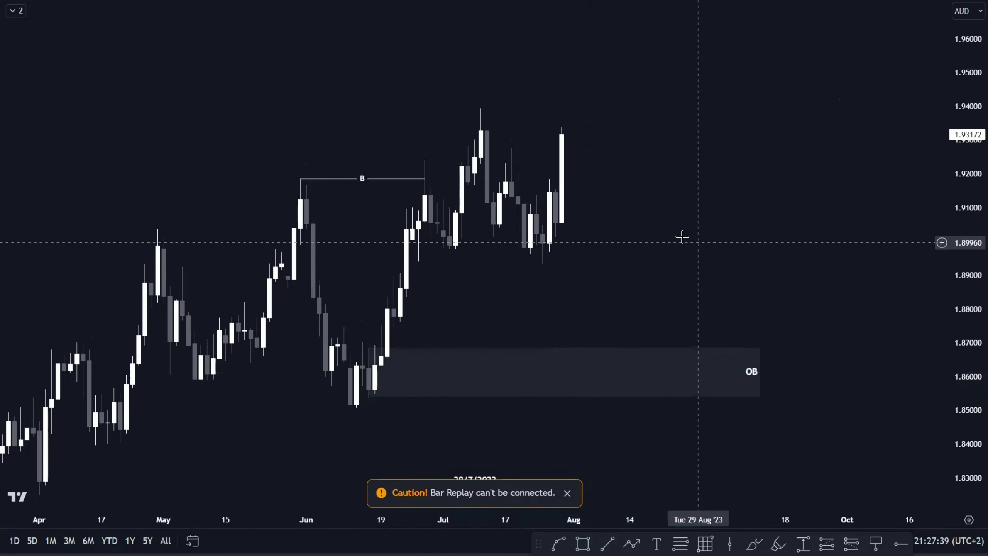
{"action": "left_click", "coordinate": [567, 494]}
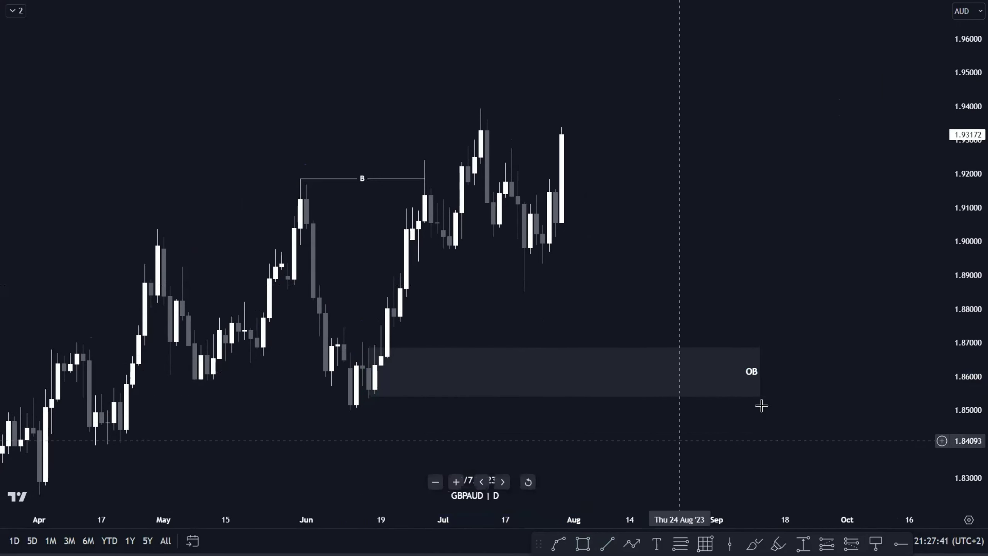
Shift the OB zone so it ends on 15 September and set its start to 15 June.
{"action": "left_click_drag", "start_coordinate": [743, 406], "coordinate": [707, 402]}
{"action": "left_click_drag", "start_coordinate": [723, 368], "coordinate": [739, 365]}
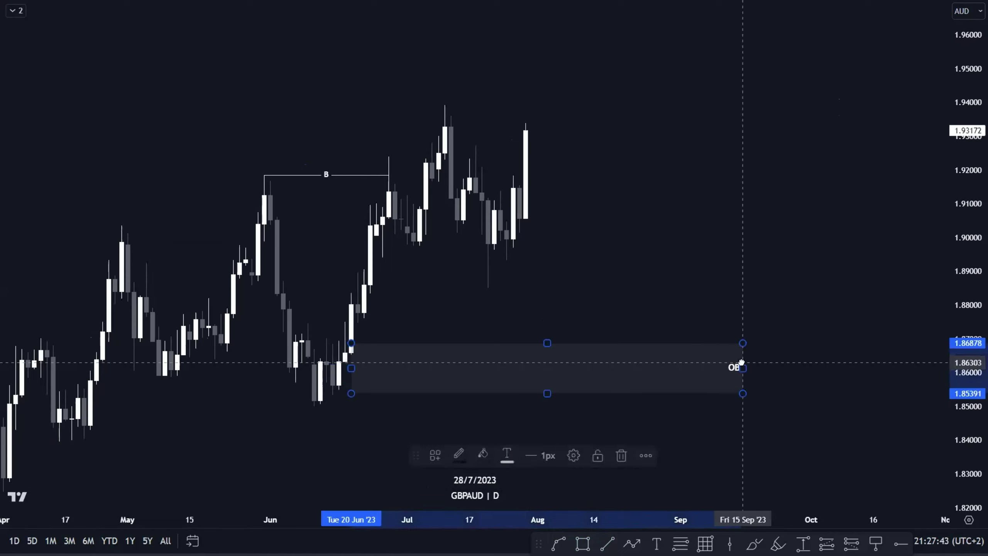
{"action": "left_click", "coordinate": [623, 253]}
{"action": "left_click_drag", "start_coordinate": [968, 217], "coordinate": [969, 229]}
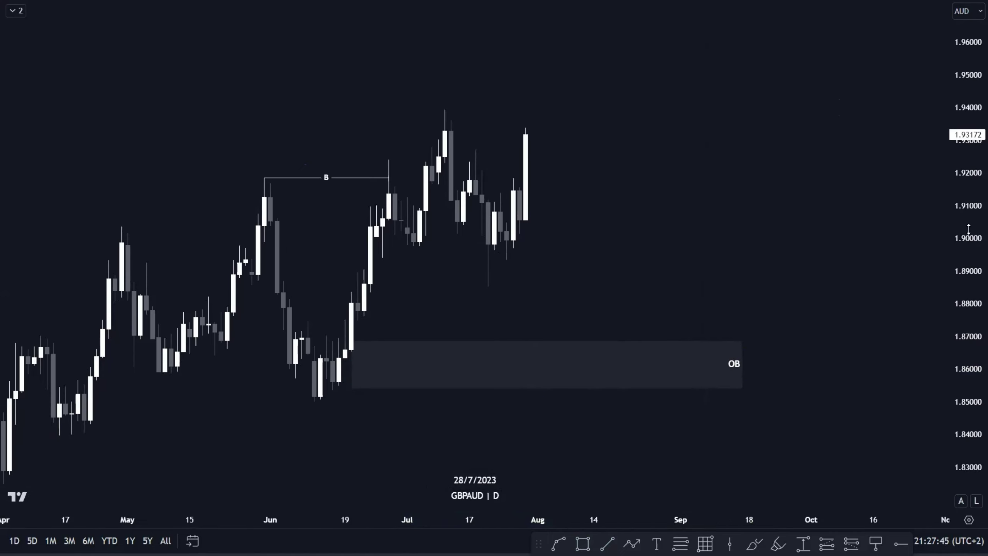
{"action": "left_click", "coordinate": [495, 511]}
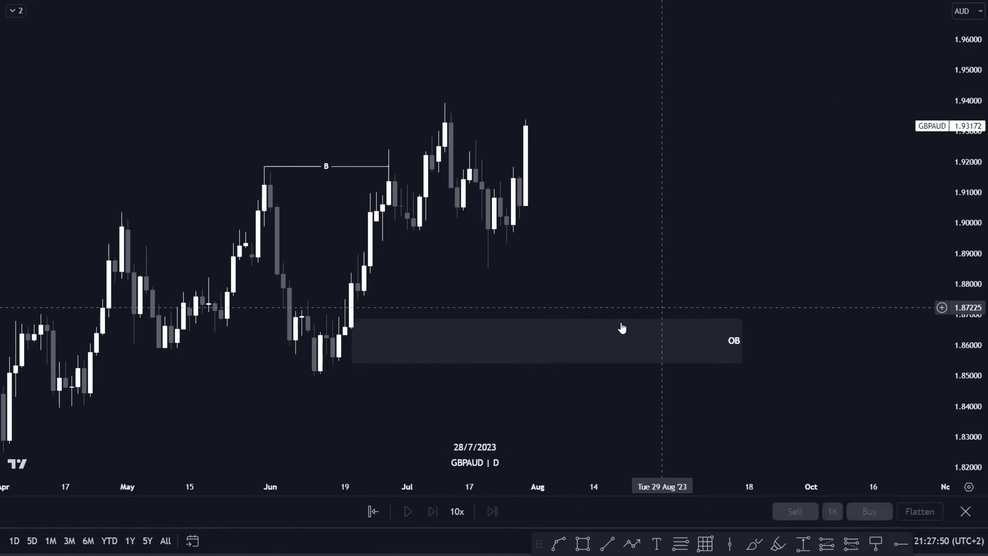
{"action": "left_click", "coordinate": [628, 353]}
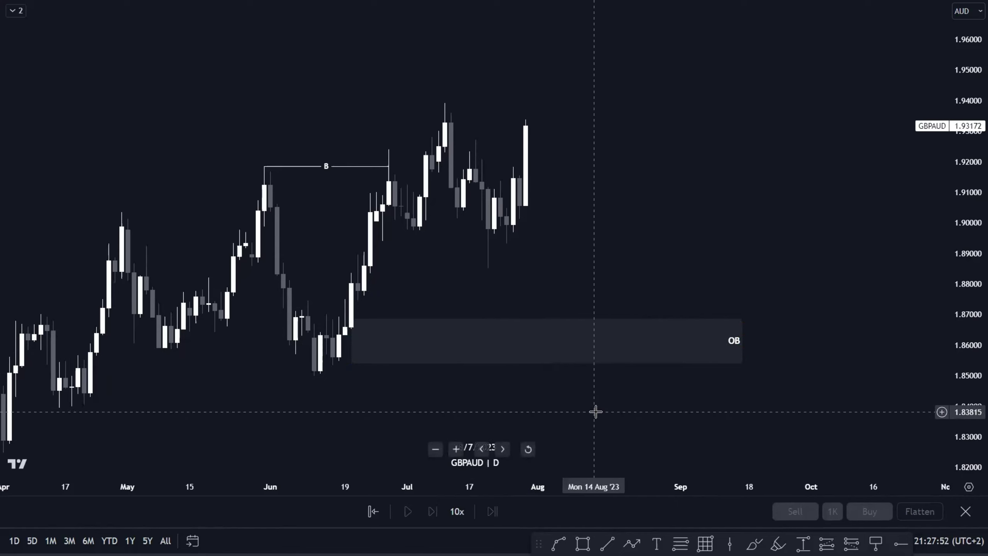
{"action": "left_click_drag", "start_coordinate": [351, 341], "coordinate": [338, 341]}
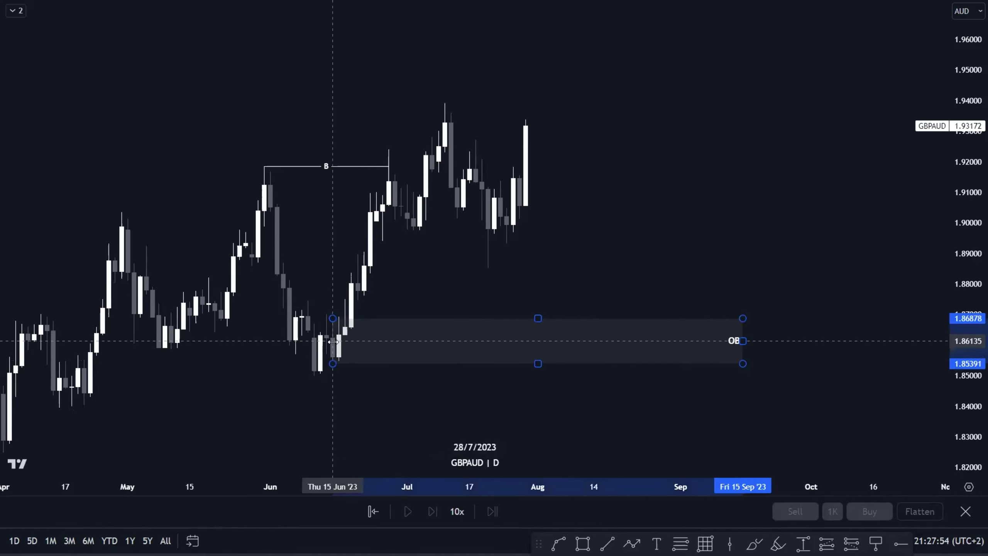
Shorten the B line at the 31 May high so it ends on 13 June.
{"action": "left_click", "coordinate": [479, 279]}
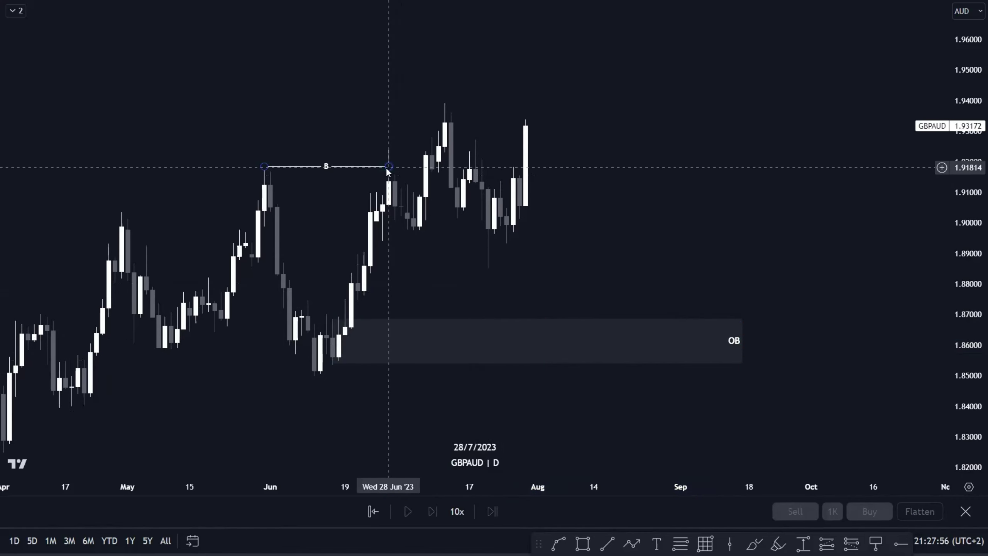
{"action": "left_click_drag", "start_coordinate": [387, 171], "coordinate": [320, 167]}
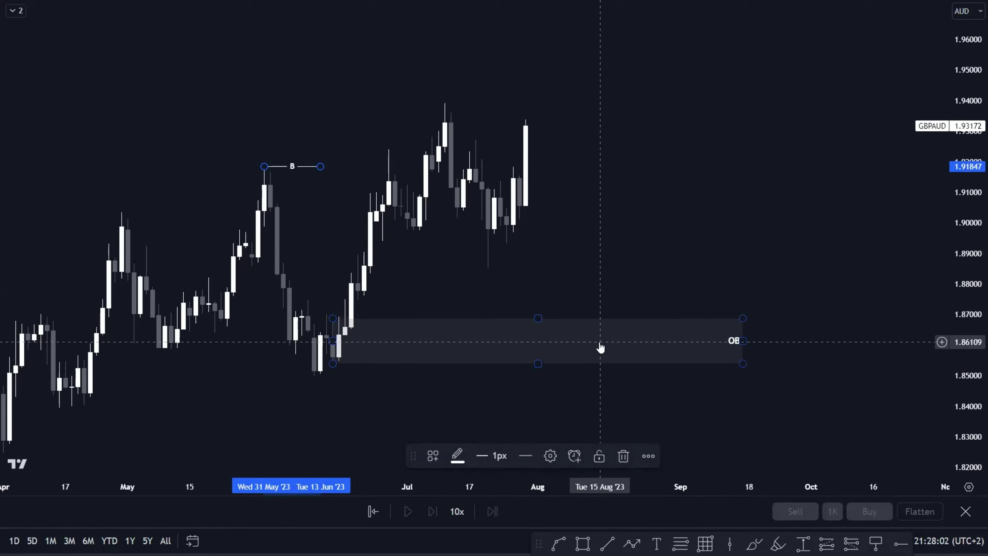
Switch the chart to the 4-hour timeframe and enlarge the late June to July price action.
{"action": "type", "text": "4H"}
{"action": "key", "text": "Return"}
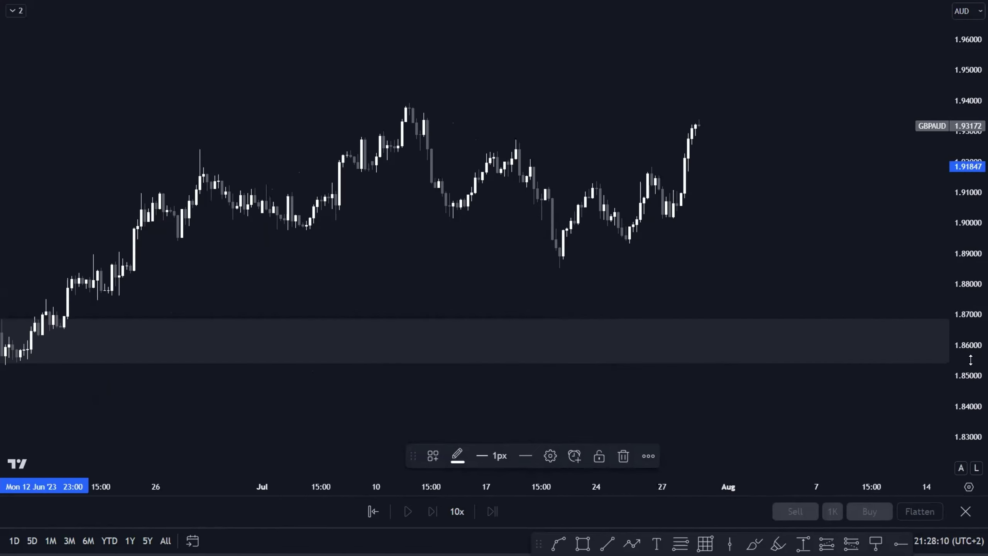
{"action": "left_click_drag", "start_coordinate": [966, 356], "coordinate": [956, 167]}
{"action": "mouse_move", "coordinate": [508, 236]}
{"action": "left_mouse_down"}
{"action": "mouse_move", "coordinate": [525, 371]}
{"action": "mouse_move", "coordinate": [488, 335]}
{"action": "left_mouse_up"}
{"action": "scroll", "coordinate": [523, 366], "scroll_direction": "down", "scroll_amount": 1}
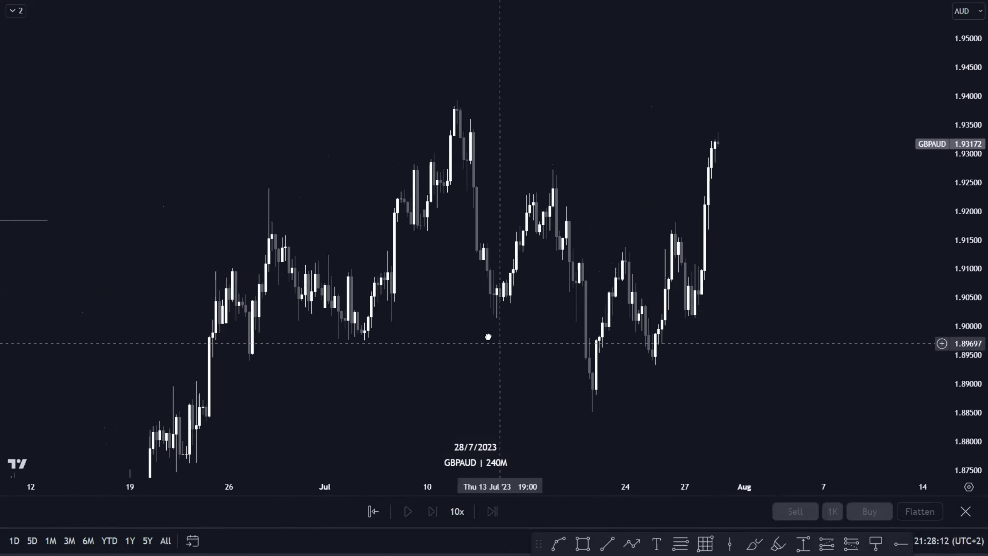
Draw a horizontal trend line from the 27 June high at 1.92414 to 7 July and apply the B template.
{"action": "left_click", "coordinate": [607, 543]}
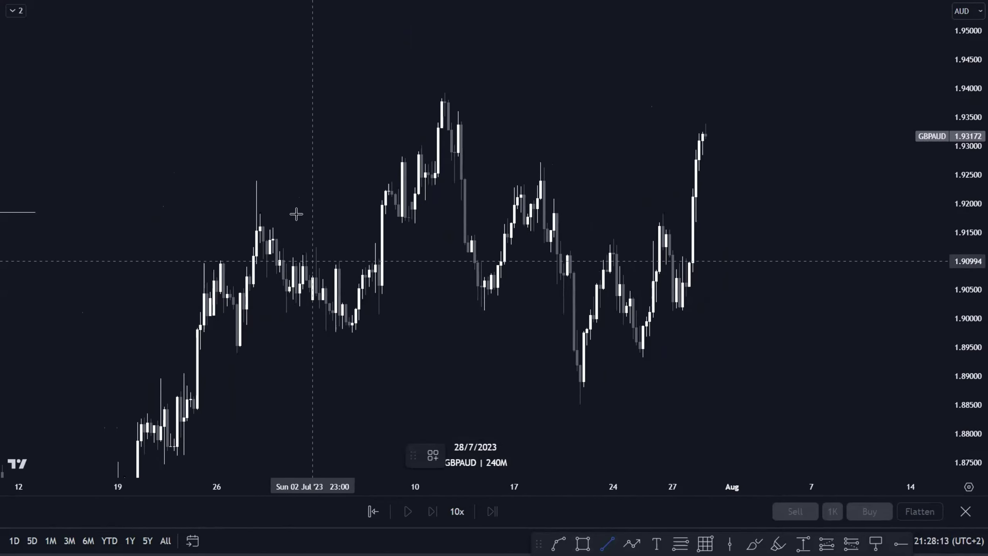
{"action": "left_click", "coordinate": [255, 179]}
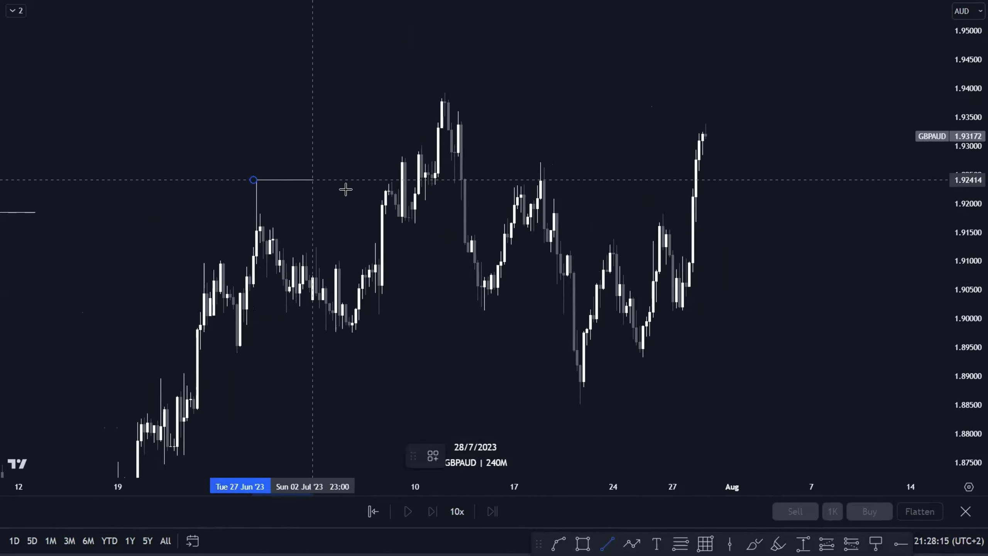
{"action": "left_click", "coordinate": [402, 179]}
{"action": "left_click", "coordinate": [433, 455]}
{"action": "left_click", "coordinate": [475, 379]}
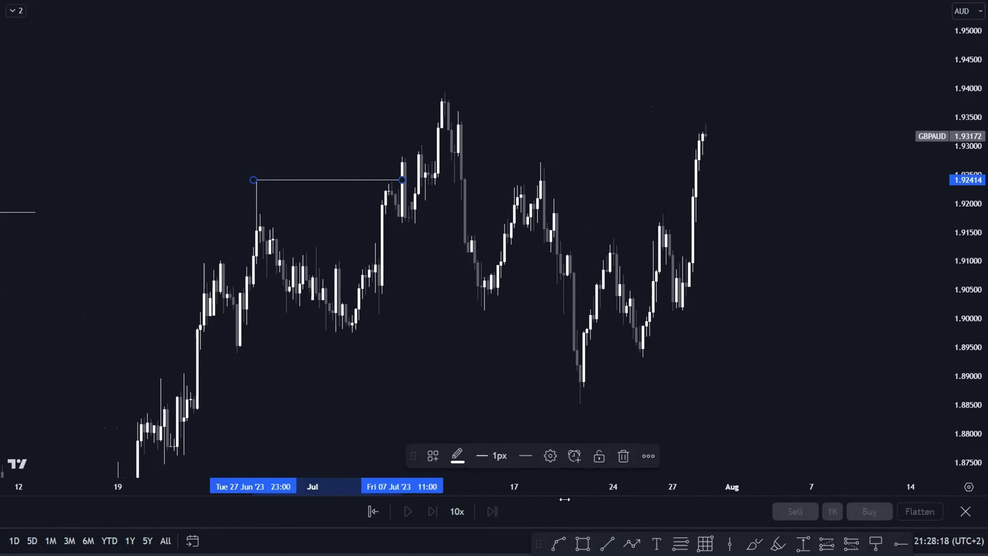
Draw a horizontal trend line from the 4 July low at 1.89742 to 20 July and apply the CH template.
{"action": "left_click", "coordinate": [331, 341]}
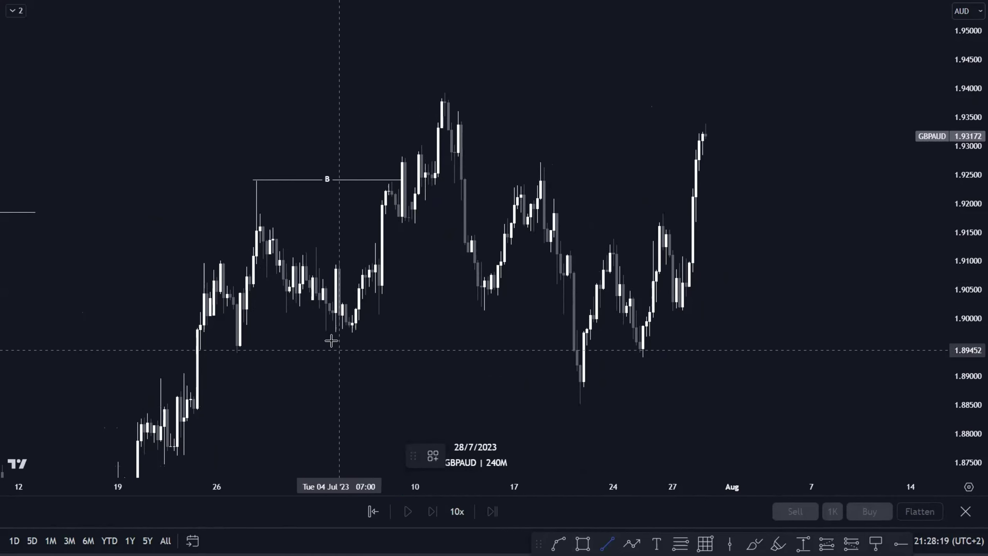
{"action": "left_click", "coordinate": [351, 333]}
{"action": "left_click", "coordinate": [574, 347]}
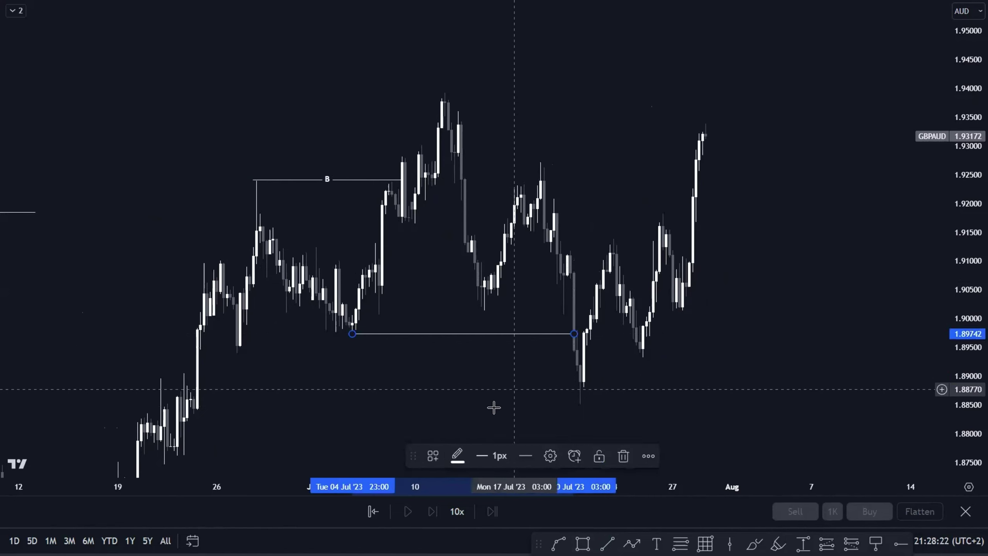
{"action": "left_click", "coordinate": [433, 455]}
{"action": "left_click", "coordinate": [464, 374]}
{"action": "left_click", "coordinate": [500, 370]}
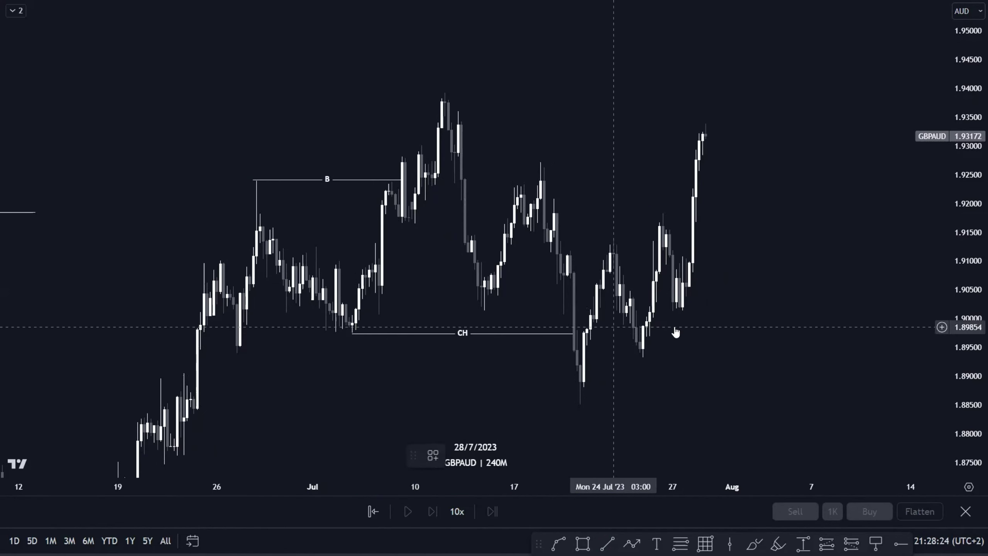
Draw a rectangle from 1.92805 to 1.93610 spanning 11 July to 7 August and apply the SUPPLY template.
{"action": "left_click_drag", "start_coordinate": [677, 333], "coordinate": [542, 347]}
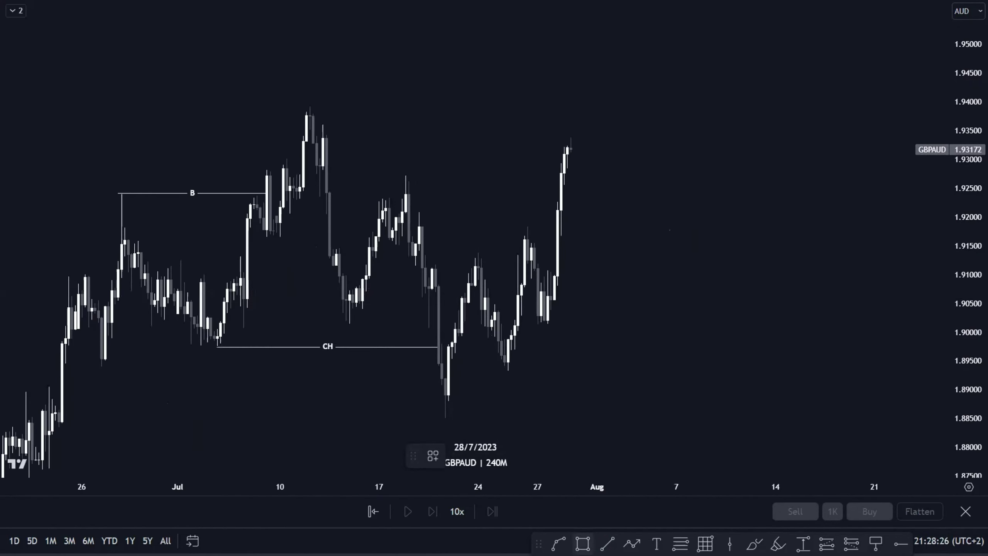
{"action": "left_click", "coordinate": [582, 543]}
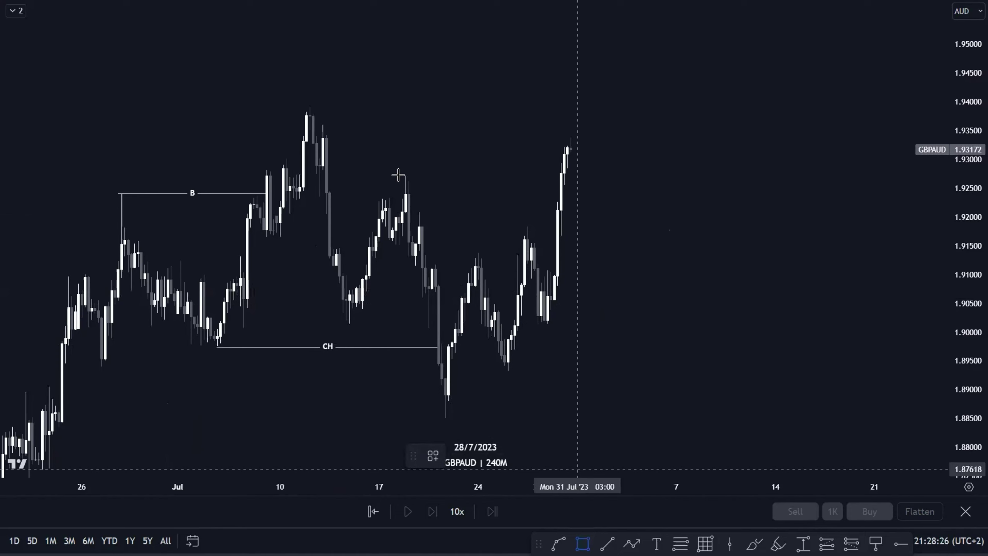
{"action": "left_click", "coordinate": [316, 170]}
{"action": "left_click", "coordinate": [346, 125]}
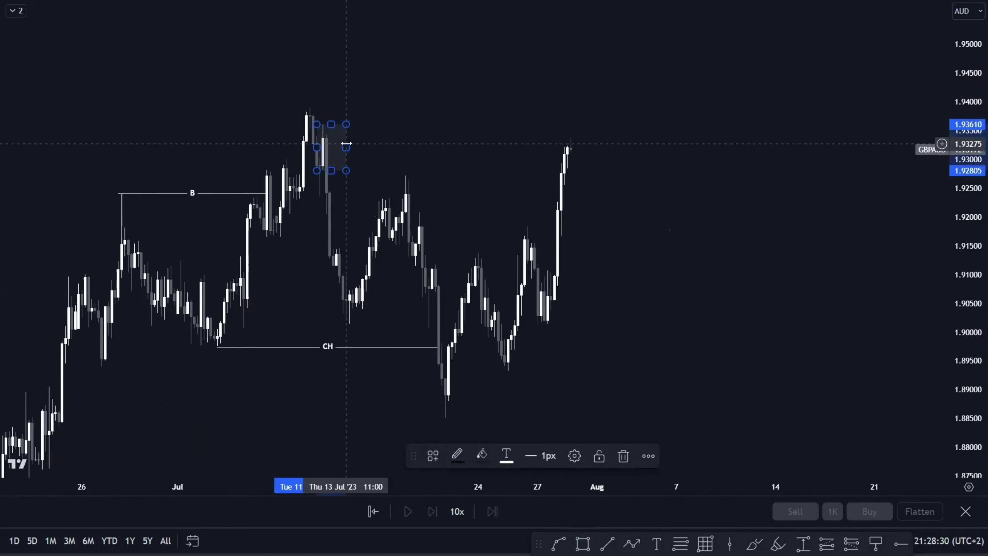
{"action": "left_click_drag", "start_coordinate": [346, 148], "coordinate": [680, 147]}
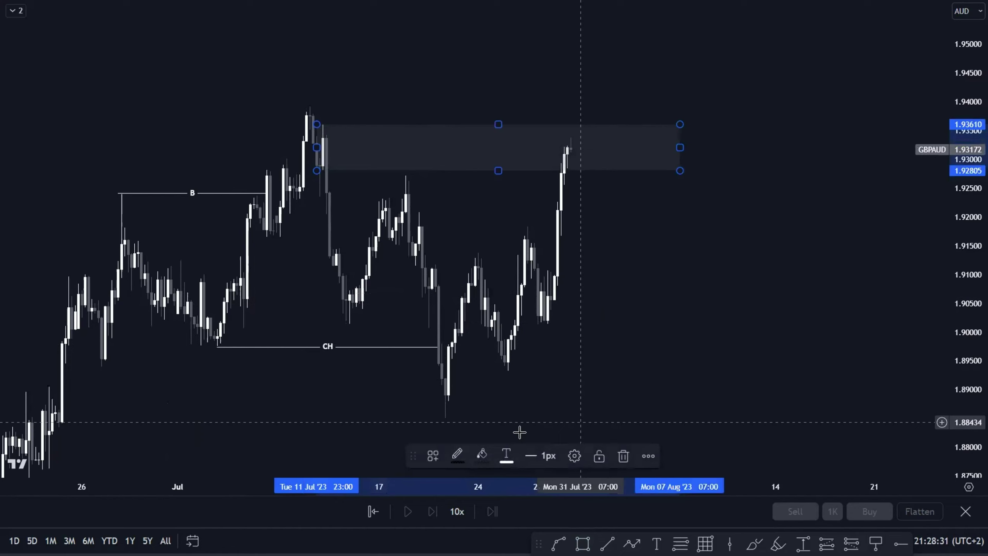
{"action": "left_click", "coordinate": [432, 454]}
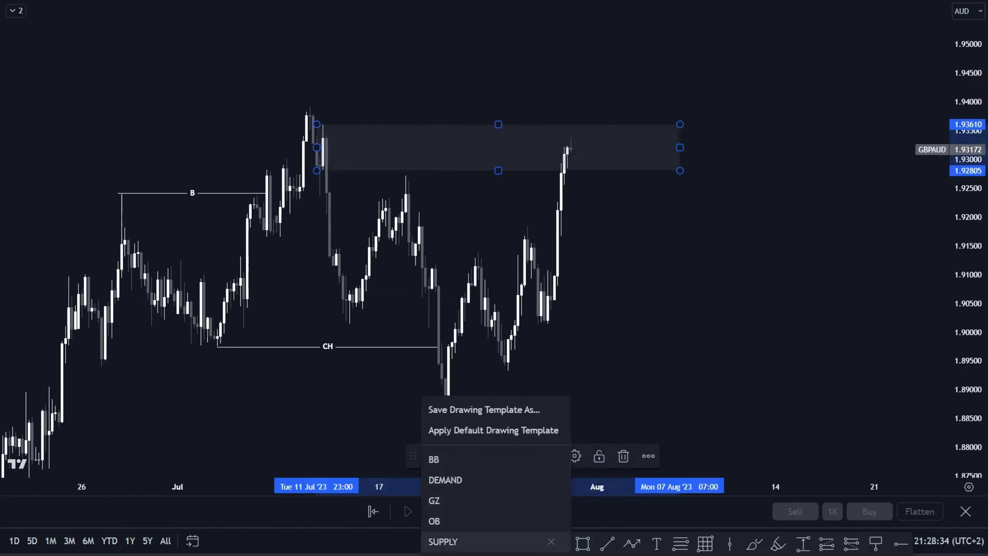
{"action": "left_click", "coordinate": [447, 541]}
{"action": "left_click", "coordinate": [743, 214]}
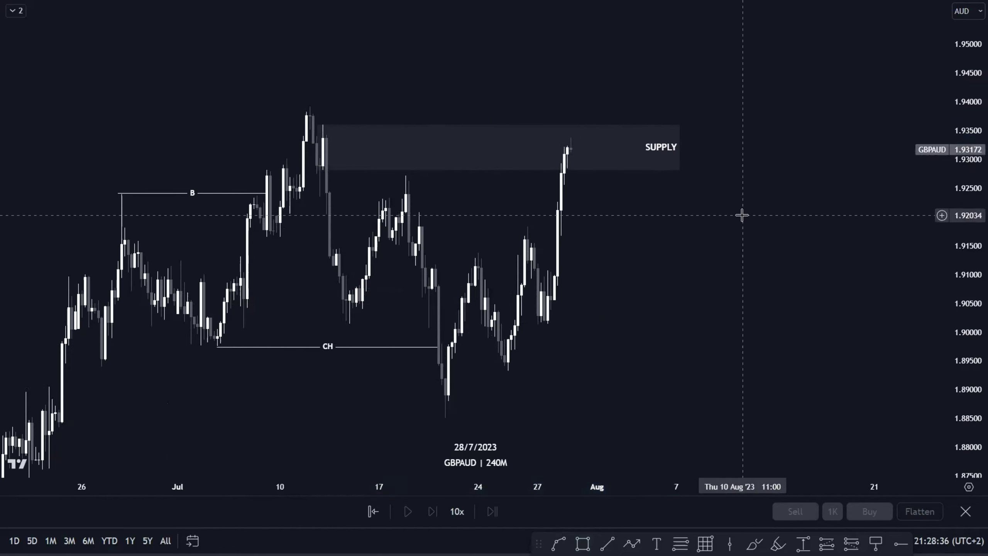
Extend the end of the GBPAUD SUPPLY rectangle slightly further into August.
{"action": "scroll", "coordinate": [774, 320], "scroll_direction": "down", "scroll_amount": 3}
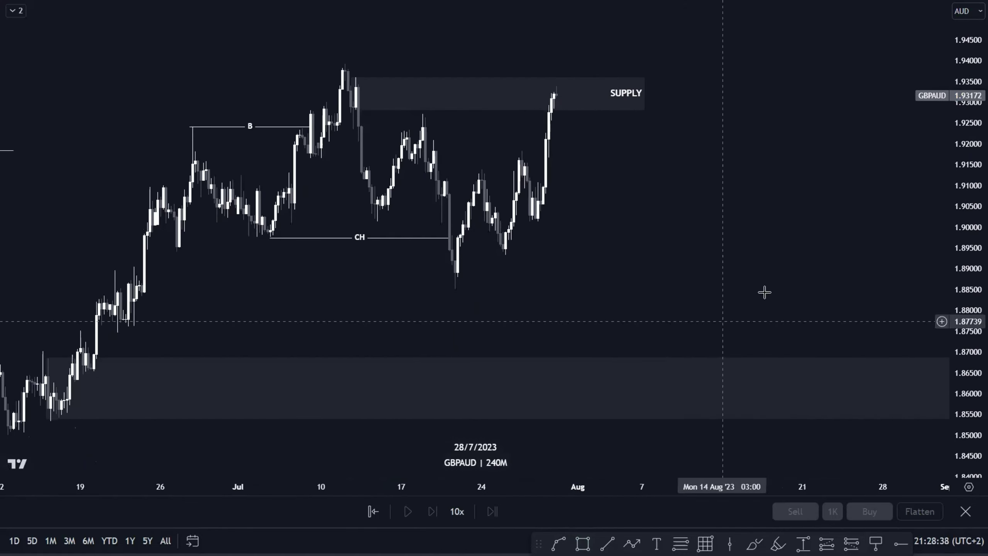
{"action": "scroll", "coordinate": [730, 321], "scroll_direction": "down", "scroll_amount": 3}
{"action": "left_click_drag", "start_coordinate": [730, 321], "coordinate": [540, 297]}
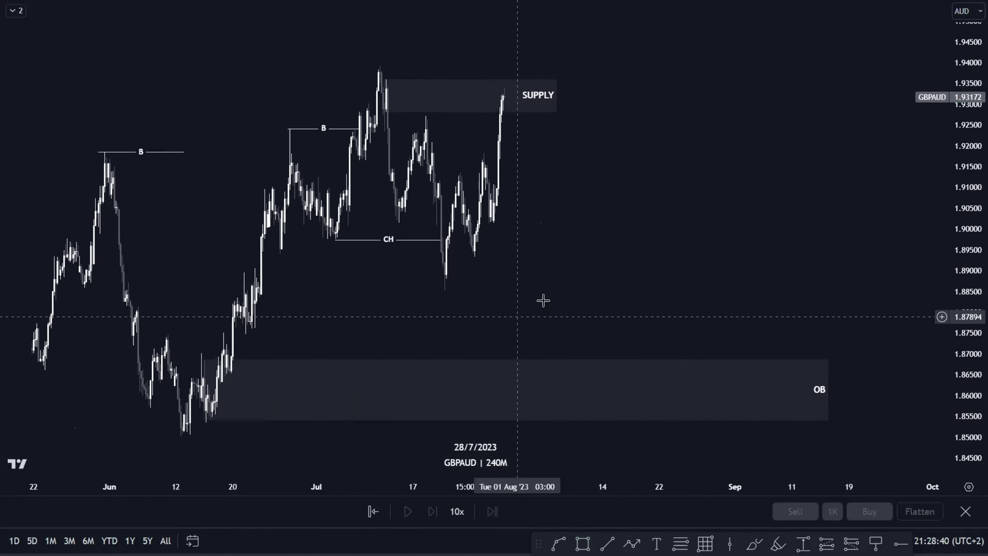
{"action": "left_click", "coordinate": [558, 108]}
{"action": "left_click_drag", "start_coordinate": [557, 97], "coordinate": [561, 97]}
{"action": "left_click", "coordinate": [599, 191]}
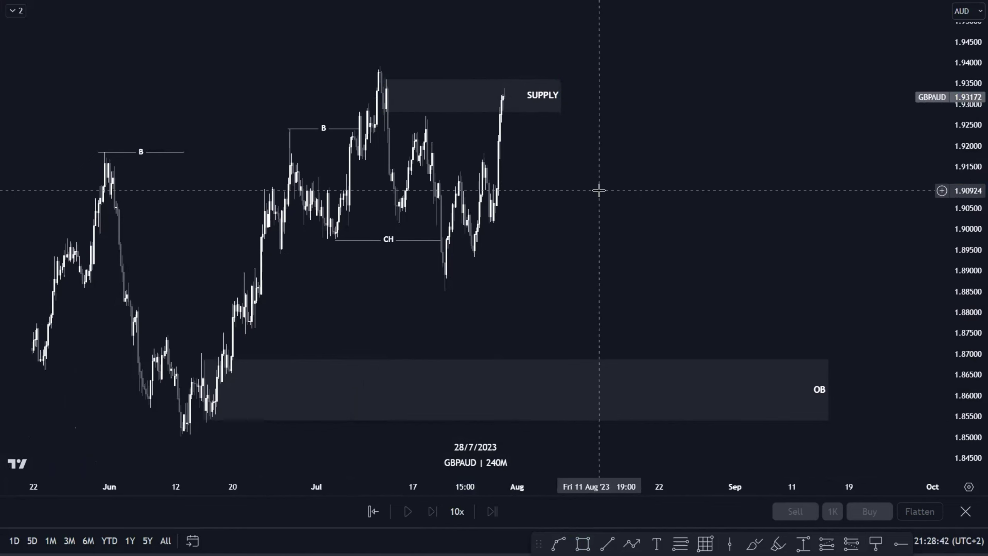
{"action": "scroll", "coordinate": [596, 192], "scroll_direction": "down", "scroll_amount": 2}
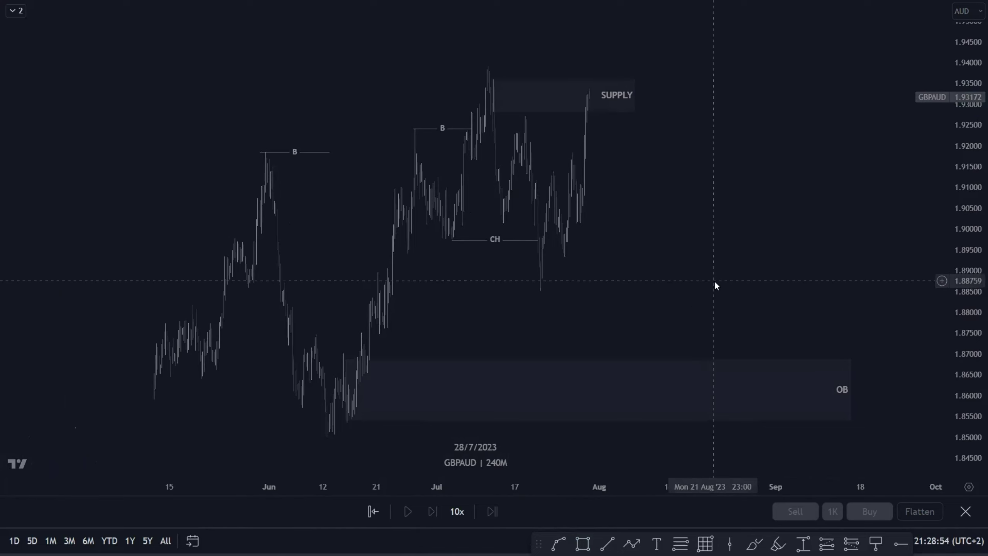
Switch to the CADJPY 4-hour chart and frame the golden zone between 107.984 and 108.432 with the recent price action.
{"action": "key", "text": "space"}
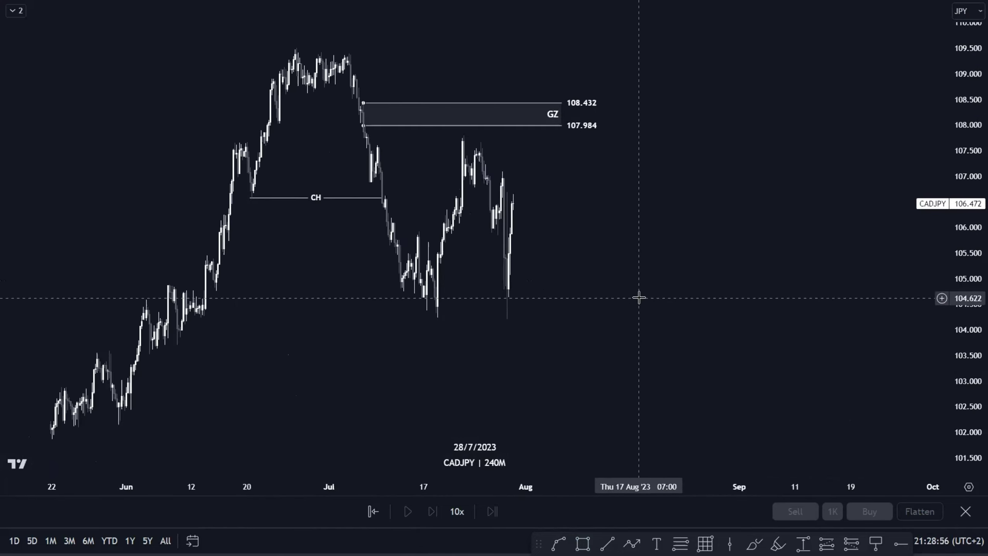
{"action": "scroll", "coordinate": [560, 258], "scroll_direction": "up", "scroll_amount": 5}
{"action": "left_click_drag", "start_coordinate": [480, 265], "coordinate": [746, 282]}
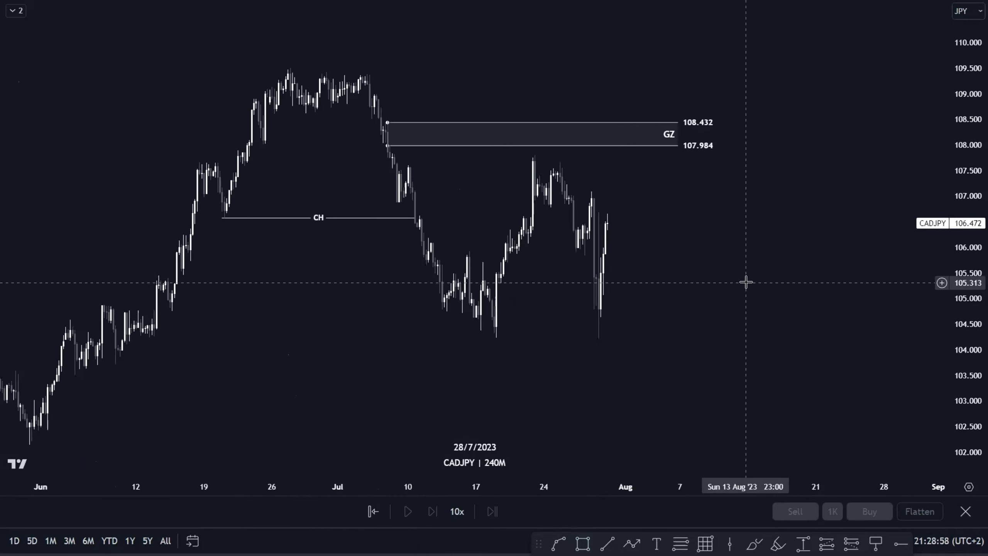
{"action": "left_click_drag", "start_coordinate": [964, 199], "coordinate": [962, 222]}
{"action": "left_click_drag", "start_coordinate": [715, 279], "coordinate": [711, 290]}
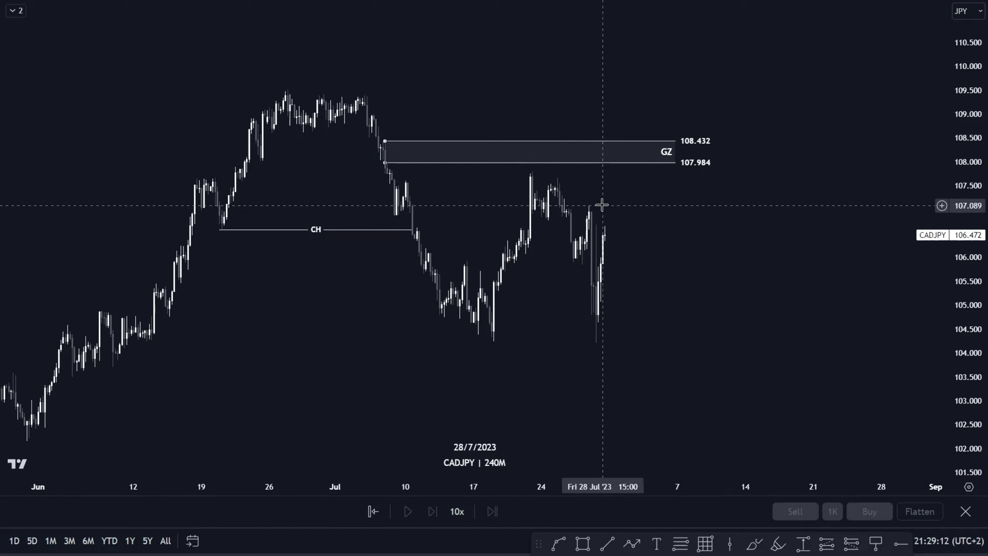
Switch CADJPY to the weekly timeframe and slightly shorten the SUPPLY rectangle drawn from the late 2022 highs.
{"action": "type", "text": "1W"}
{"action": "key", "text": "Return"}
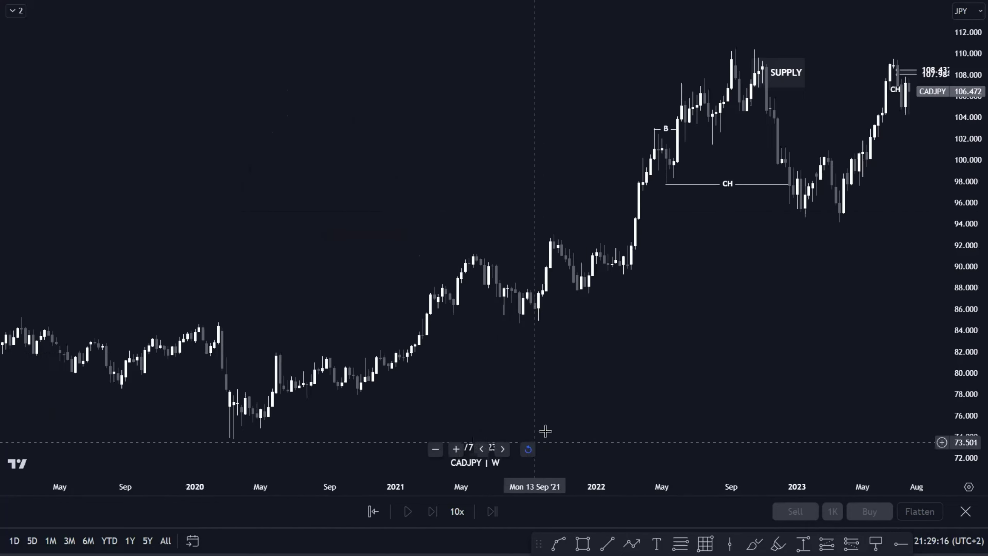
{"action": "scroll", "coordinate": [806, 346], "scroll_direction": "up", "scroll_amount": 5}
{"action": "left_click_drag", "start_coordinate": [848, 341], "coordinate": [659, 369]}
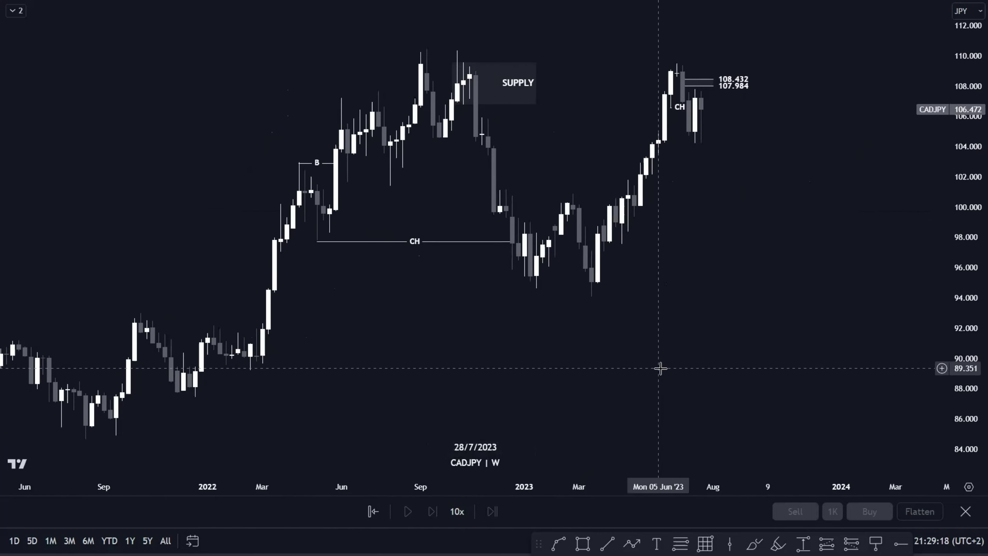
{"action": "scroll", "coordinate": [659, 369], "scroll_direction": "up", "scroll_amount": 3}
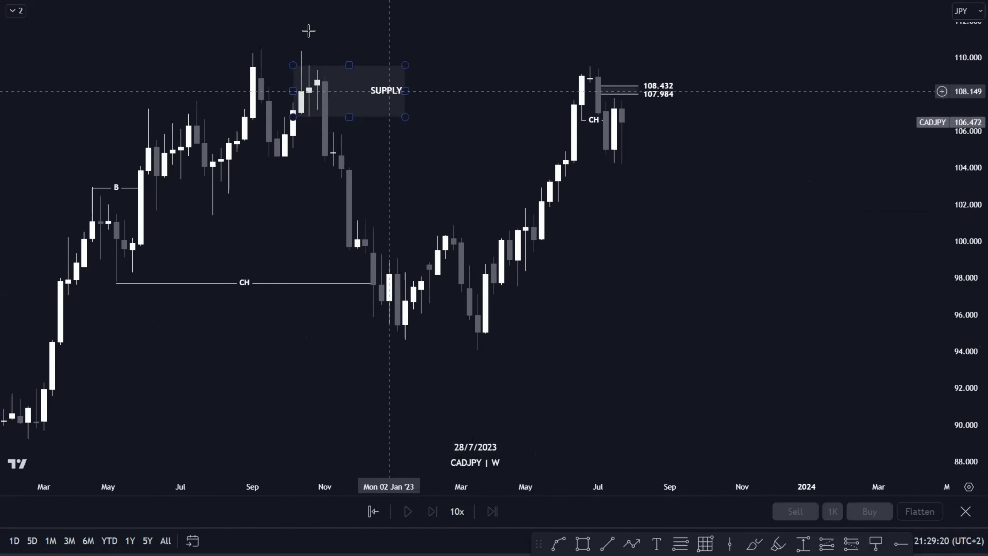
{"action": "mouse_move", "coordinate": [404, 90]}
{"action": "left_mouse_down"}
{"action": "mouse_move", "coordinate": [626, 90]}
{"action": "mouse_move", "coordinate": [398, 90]}
{"action": "left_mouse_up"}
{"action": "left_click", "coordinate": [468, 185]}
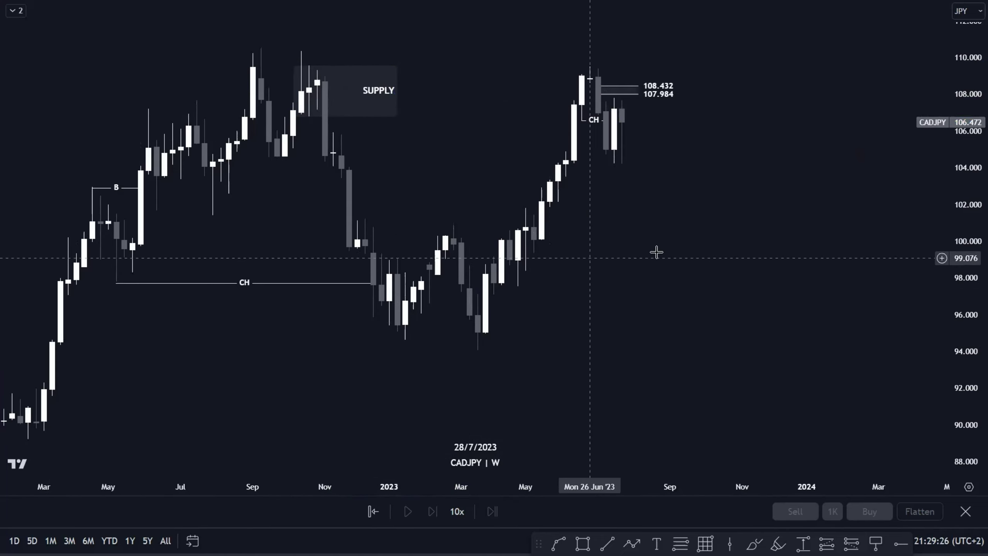
Switch CADJPY to the daily timeframe and inspect the golden zone above the July pullback.
{"action": "scroll", "coordinate": [657, 253], "scroll_direction": "up", "scroll_amount": 3}
{"action": "type", "text": "1D"}
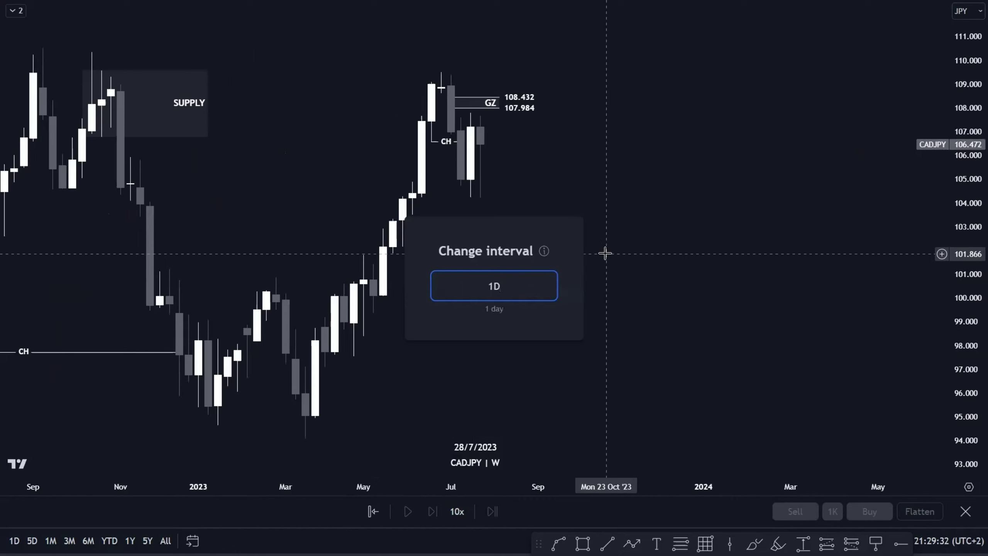
{"action": "key", "text": "Return"}
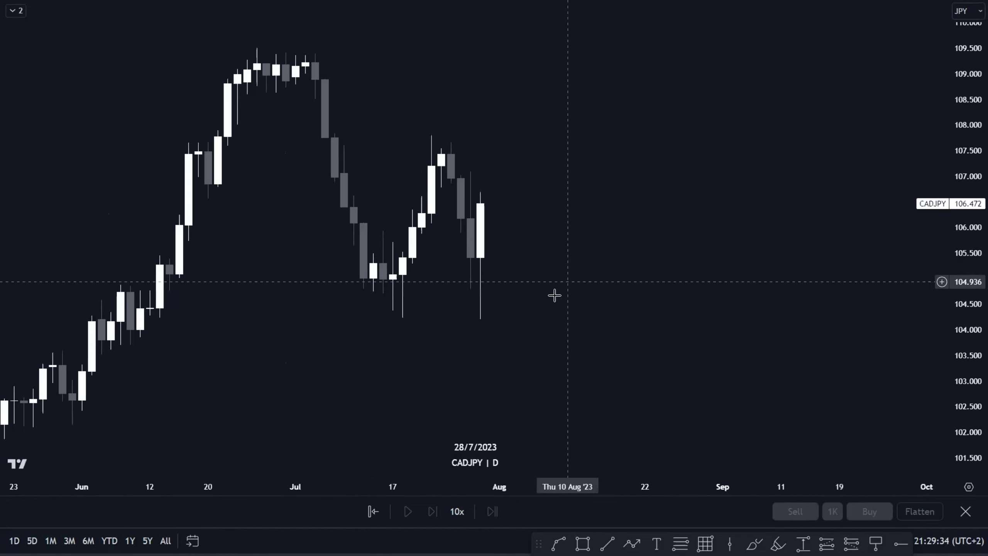
{"action": "scroll", "coordinate": [602, 282], "scroll_direction": "up", "scroll_amount": 2}
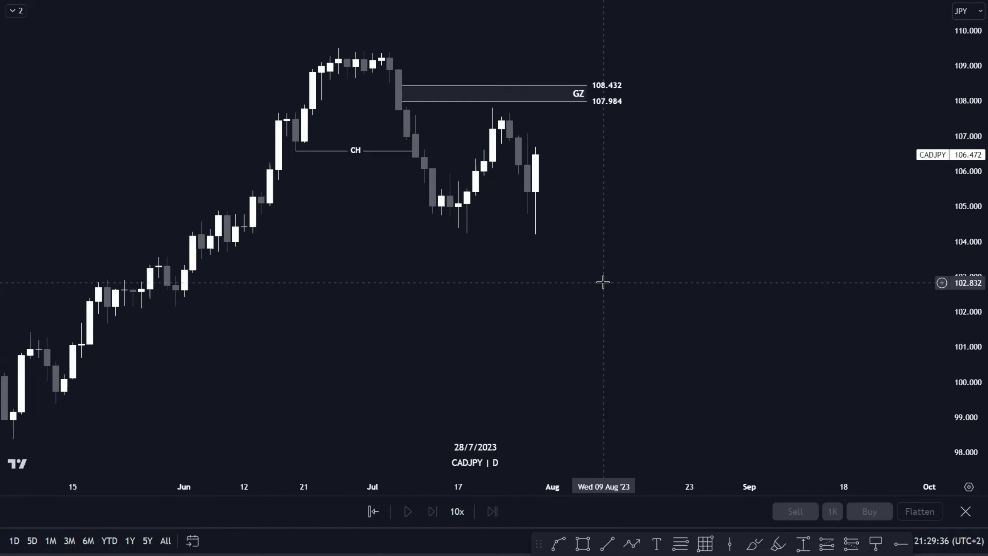
{"action": "scroll", "coordinate": [531, 219], "scroll_direction": "up", "scroll_amount": 3}
{"action": "left_click_drag", "start_coordinate": [531, 220], "coordinate": [626, 231]}
{"action": "left_click", "coordinate": [489, 117]}
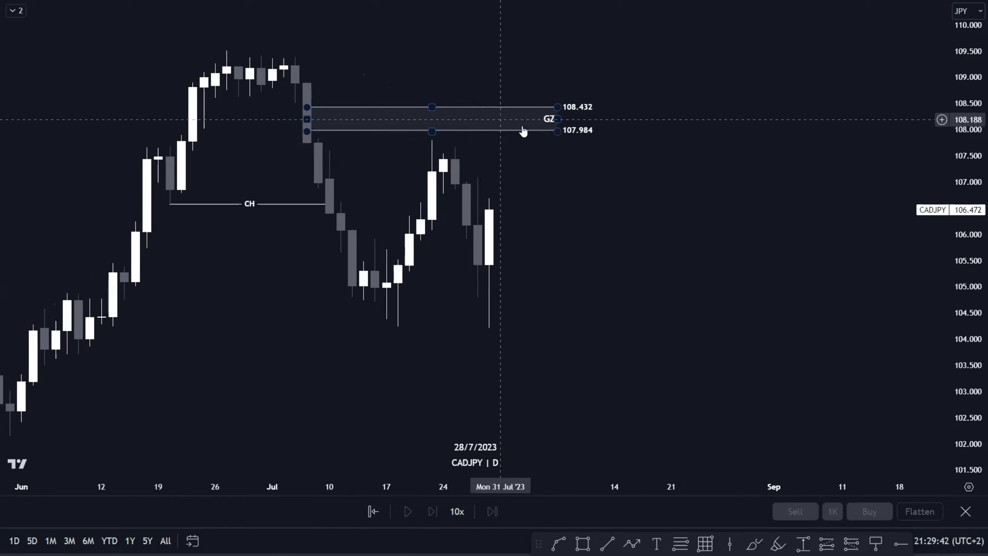
{"action": "left_click", "coordinate": [564, 107]}
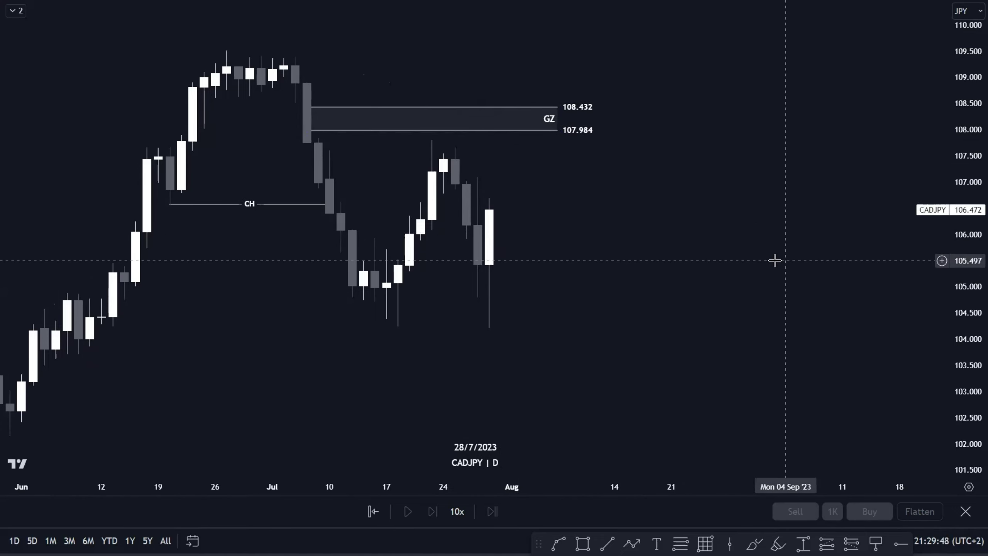
Switch to the AUDCAD daily chart and delete the CH and B markings and the small zone at the late June low.
{"action": "key", "text": "Return"}
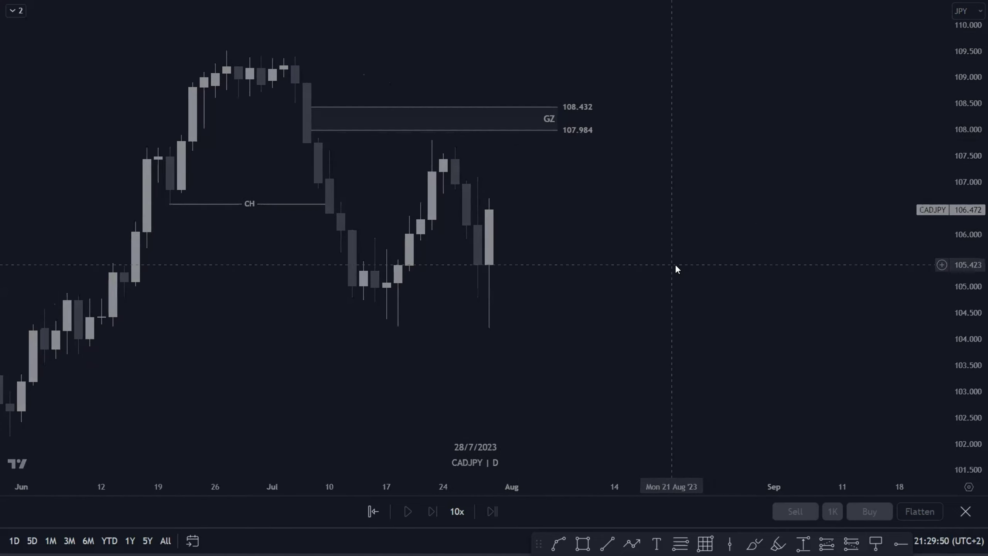
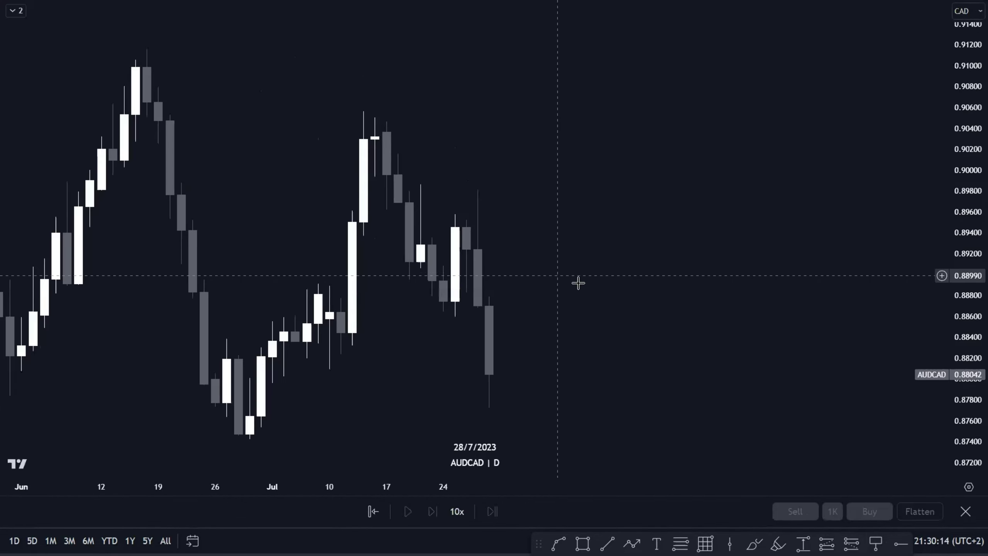
{"action": "scroll", "coordinate": [579, 283], "scroll_direction": "down", "scroll_amount": 3}
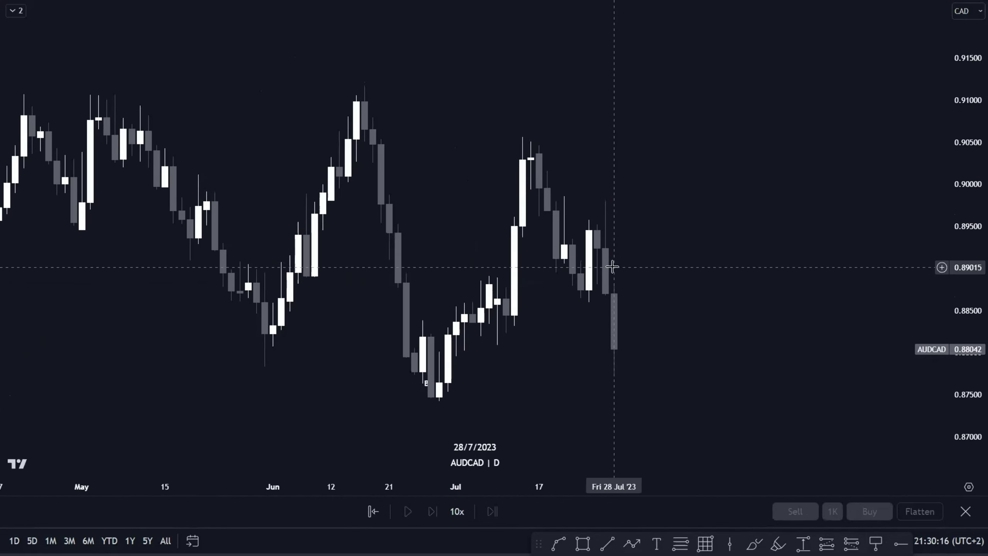
{"action": "right_click", "coordinate": [722, 263]}
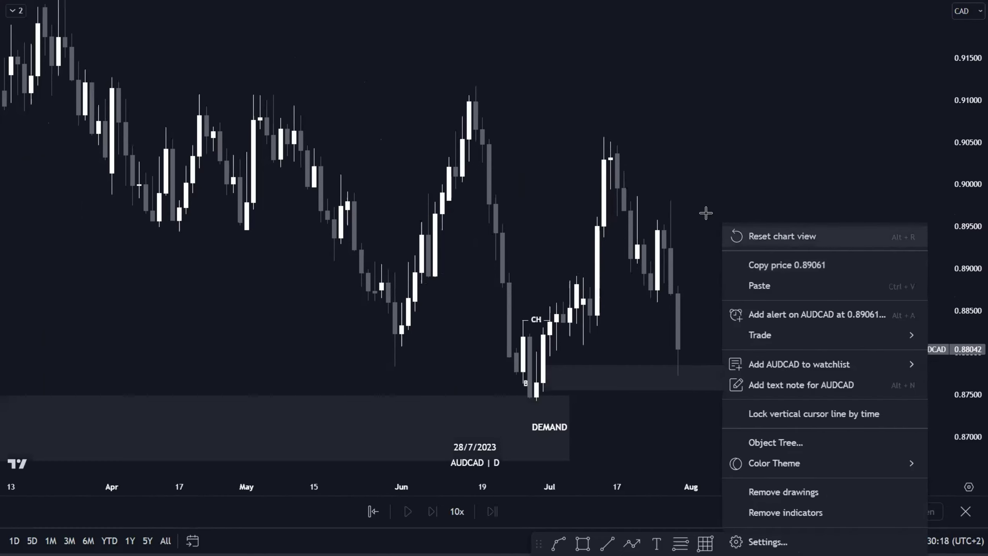
{"action": "mouse_move", "coordinate": [798, 336]}
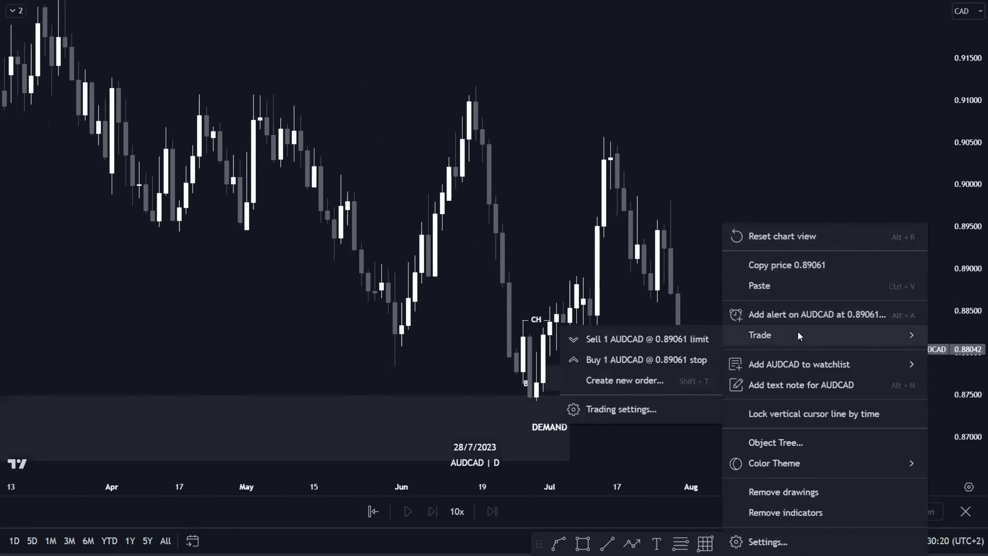
{"action": "left_click", "coordinate": [589, 287]}
{"action": "left_click_drag", "start_coordinate": [533, 244], "coordinate": [532, 245]}
{"action": "left_click_drag", "start_coordinate": [423, 226], "coordinate": [546, 337]}
{"action": "left_click", "coordinate": [596, 456]}
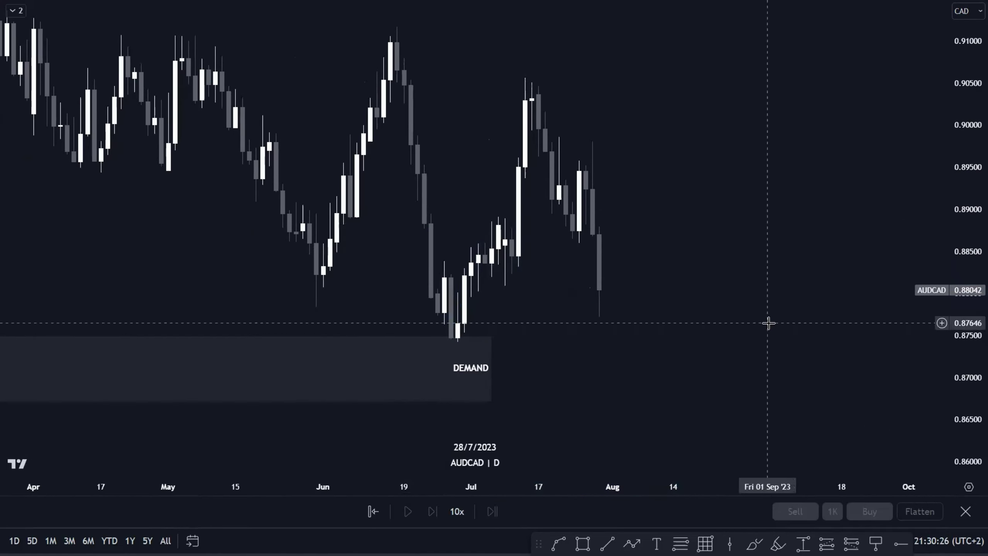
Extend the AUDCAD DEMAND rectangle from November 2022 so that it ends on 24 August 2023.
{"action": "scroll", "coordinate": [925, 201], "scroll_direction": "down", "scroll_amount": 3}
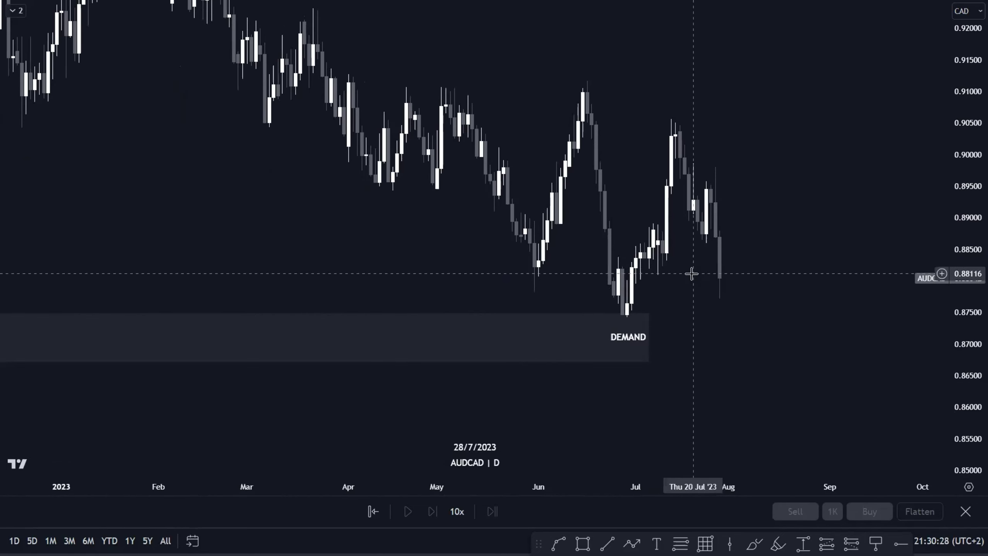
{"action": "scroll", "coordinate": [690, 264], "scroll_direction": "down", "scroll_amount": 5}
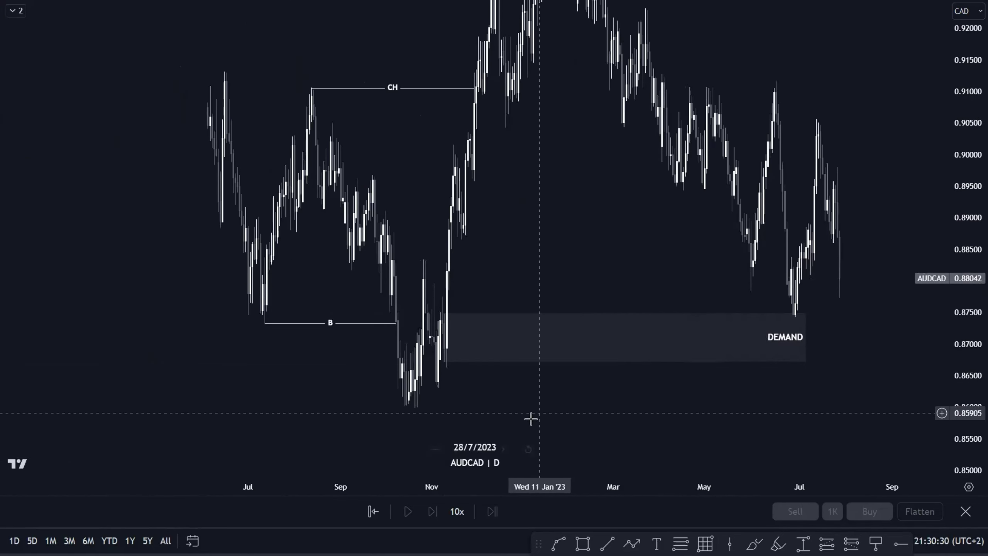
{"action": "left_click", "coordinate": [531, 449]}
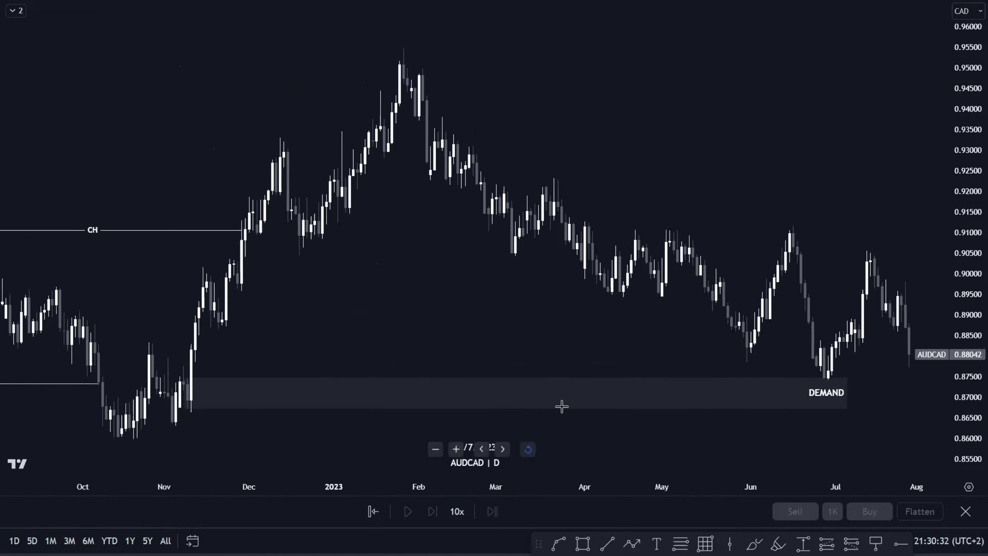
{"action": "scroll", "coordinate": [560, 406], "scroll_direction": "down", "scroll_amount": 10}
{"action": "left_click_drag", "start_coordinate": [687, 317], "coordinate": [522, 310]}
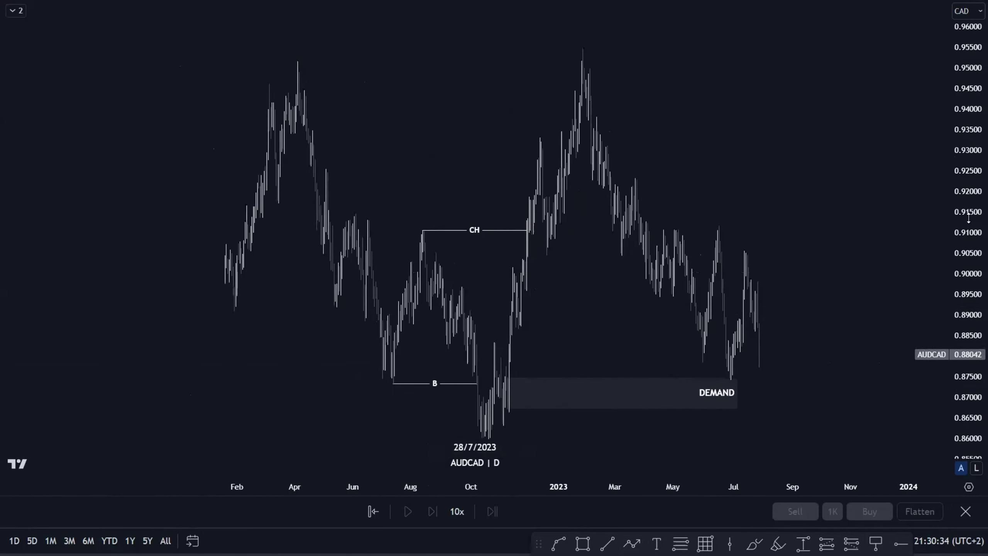
{"action": "left_click_drag", "start_coordinate": [974, 176], "coordinate": [958, 271]}
{"action": "left_click_drag", "start_coordinate": [793, 283], "coordinate": [781, 276]}
{"action": "scroll", "coordinate": [780, 276], "scroll_direction": "up", "scroll_amount": 2}
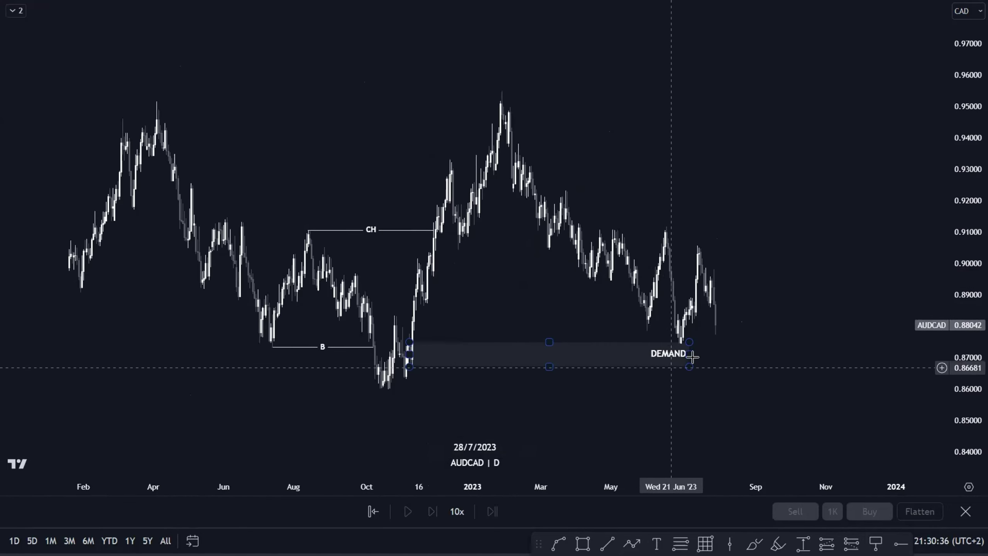
{"action": "left_click_drag", "start_coordinate": [688, 353], "coordinate": [745, 353]}
{"action": "scroll", "coordinate": [673, 398], "scroll_direction": "up", "scroll_amount": 3}
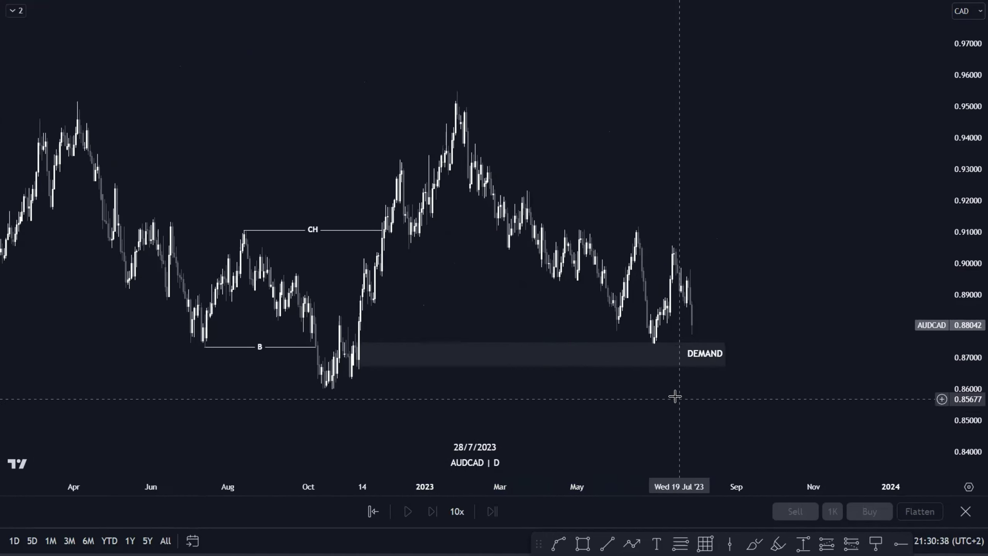
{"action": "left_click_drag", "start_coordinate": [591, 401], "coordinate": [745, 387]}
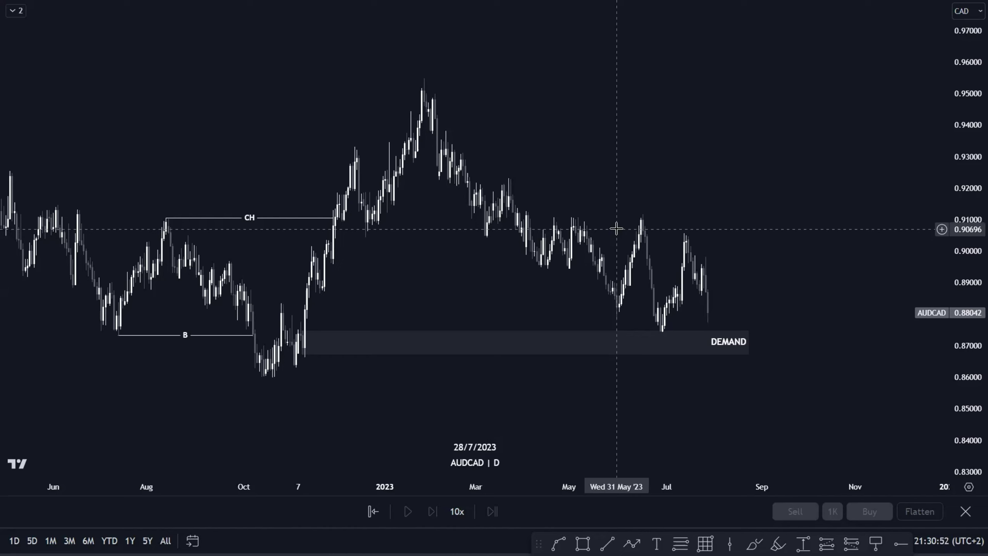
Examine the B and CH structure breaks on AUDCAD and the November 2022 origin of the DEMAND zone.
{"action": "scroll", "coordinate": [622, 231], "scroll_direction": "down", "scroll_amount": 3}
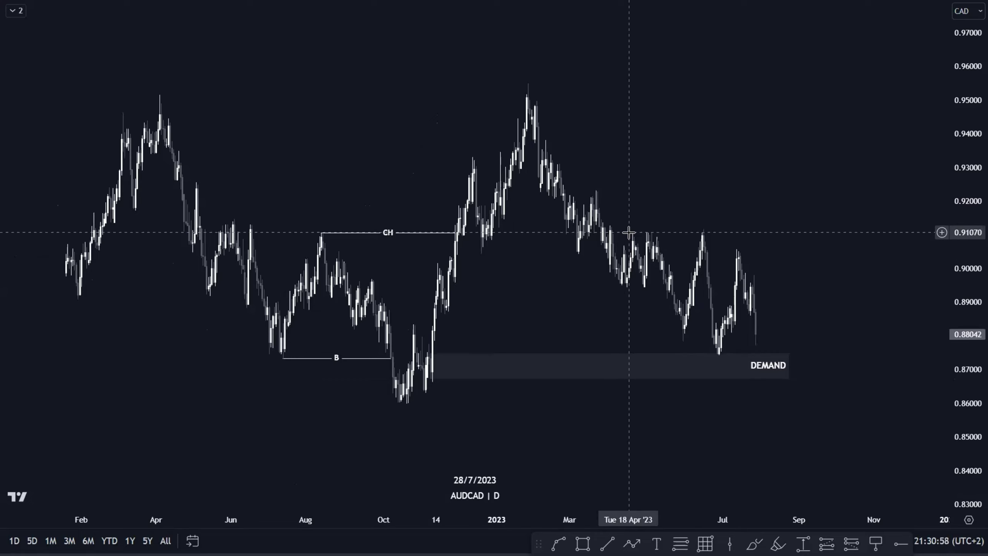
{"action": "key", "text": "Tab"}
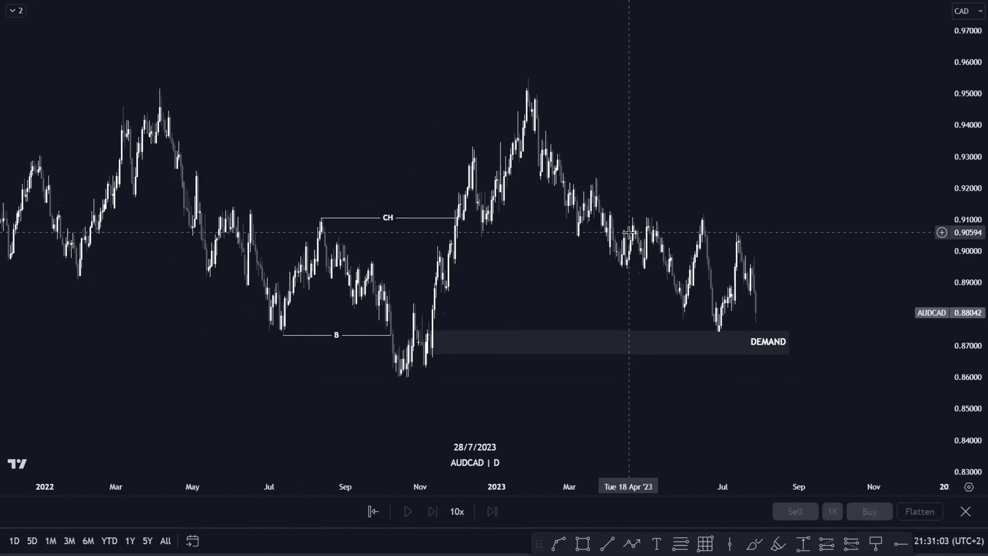
{"action": "left_click", "coordinate": [350, 342]}
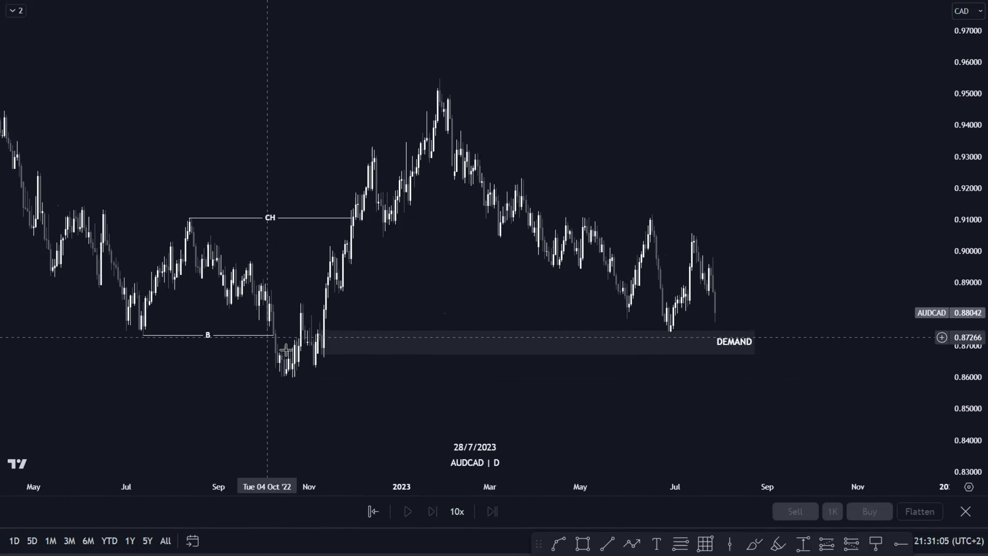
{"action": "left_click", "coordinate": [260, 342]}
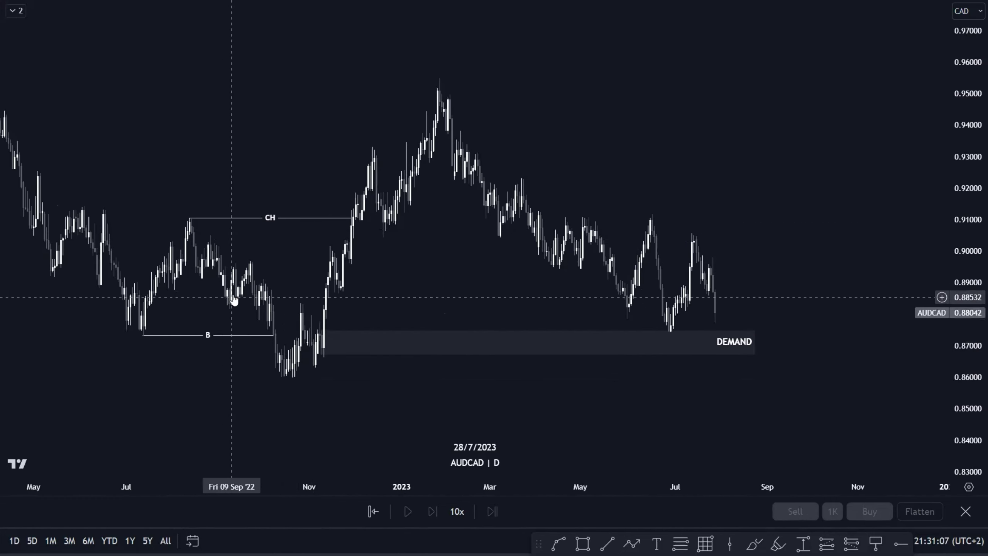
{"action": "left_click", "coordinate": [319, 341]}
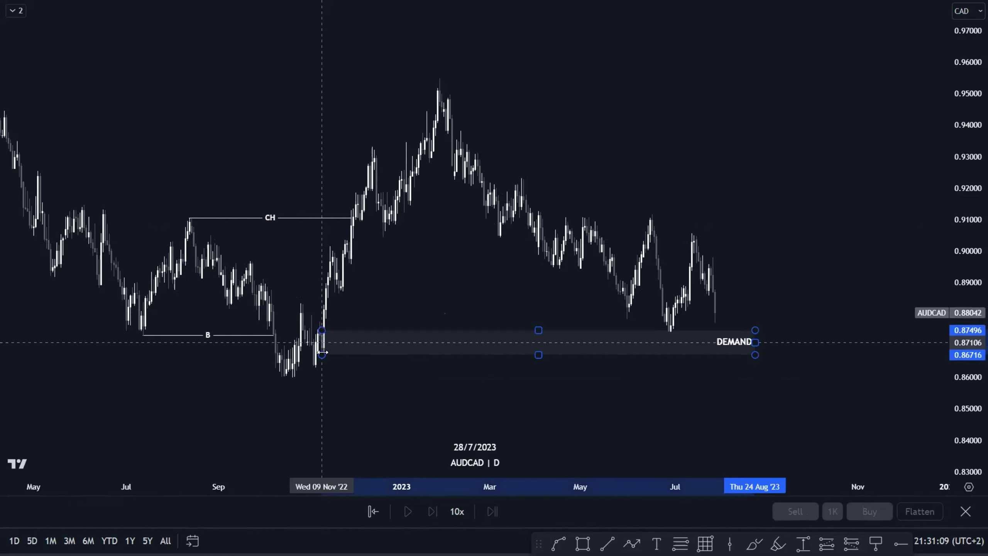
{"action": "left_click", "coordinate": [809, 324]}
{"action": "scroll", "coordinate": [720, 324], "scroll_direction": "up", "scroll_amount": 2}
{"action": "scroll", "coordinate": [708, 321], "scroll_direction": "up", "scroll_amount": 2}
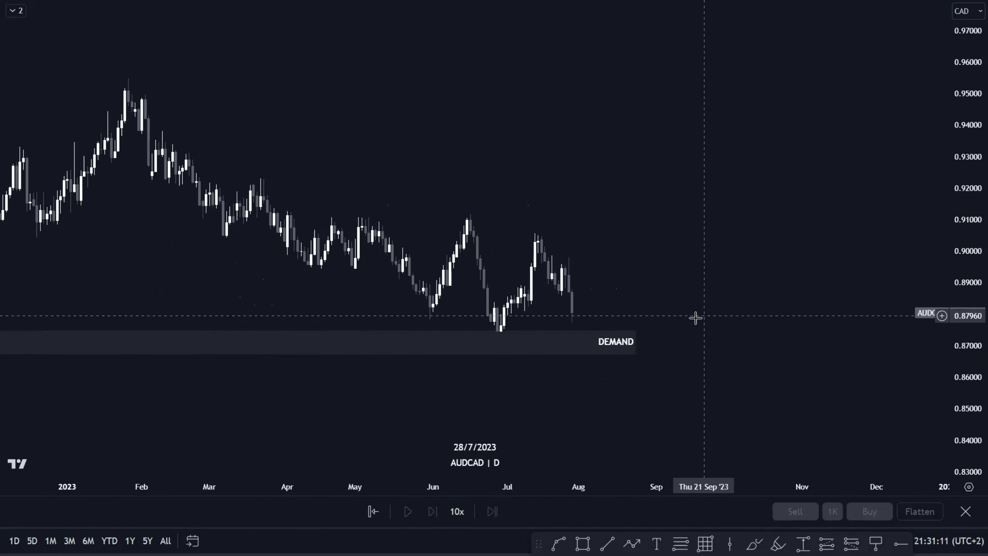
Switch the AUDCAD chart to the 8-hour timeframe.
{"action": "left_click", "coordinate": [503, 335]}
{"action": "left_click", "coordinate": [682, 333]}
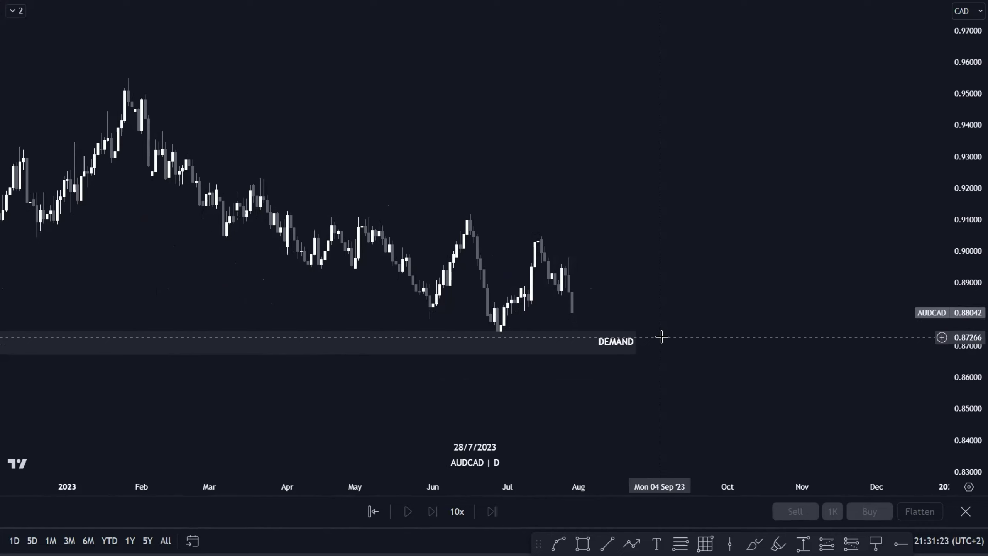
{"action": "type", "text": "8H"}
{"action": "key", "text": "Return"}
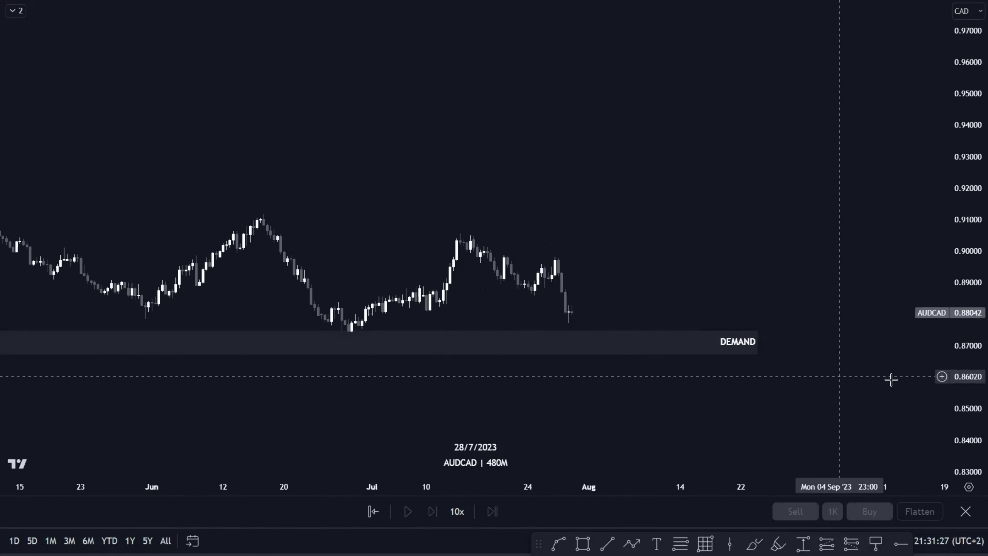
{"action": "left_click_drag", "start_coordinate": [954, 335], "coordinate": [959, 256]}
{"action": "scroll", "coordinate": [660, 356], "scroll_direction": "up", "scroll_amount": 3}
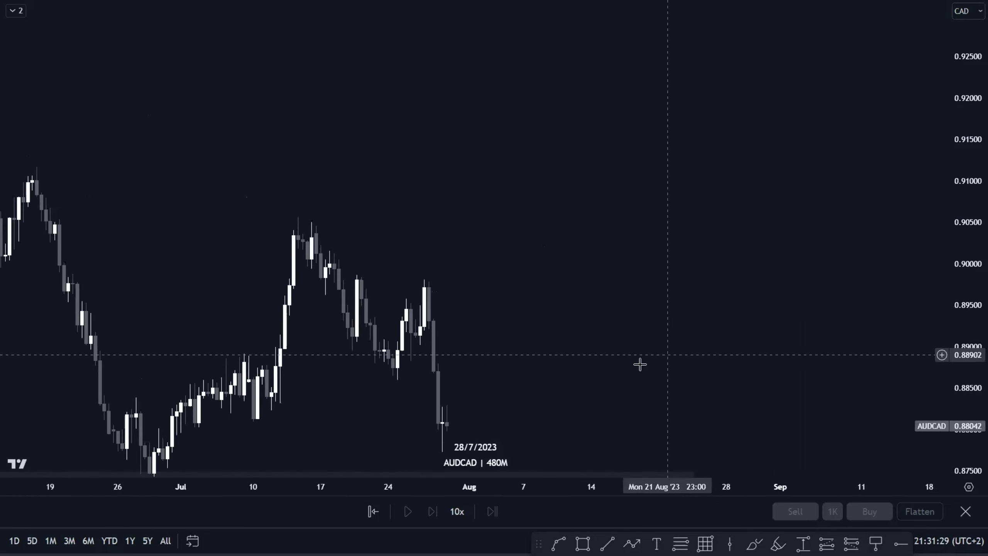
{"action": "left_click_drag", "start_coordinate": [636, 356], "coordinate": [667, 277]}
{"action": "mouse_move", "coordinate": [583, 302]}
{"action": "left_mouse_down"}
{"action": "mouse_move", "coordinate": [601, 282]}
{"action": "mouse_move", "coordinate": [636, 278]}
{"action": "left_mouse_up"}
Draw a trend line across the 26 June 2023 low to 27 June and apply the BOS template.
{"action": "left_click", "coordinate": [607, 544]}
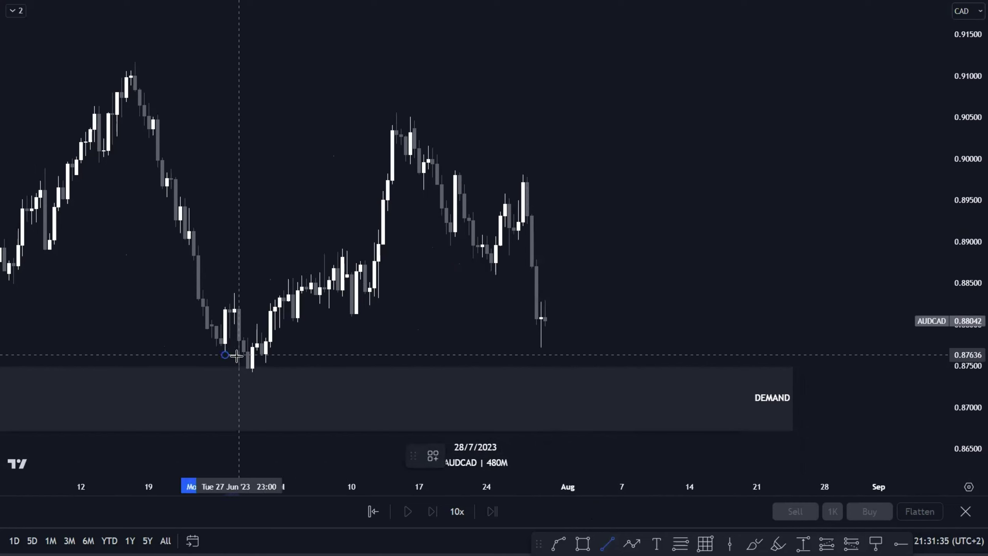
{"action": "left_click", "coordinate": [239, 355]}
{"action": "left_click", "coordinate": [432, 456]}
{"action": "left_click", "coordinate": [452, 395]}
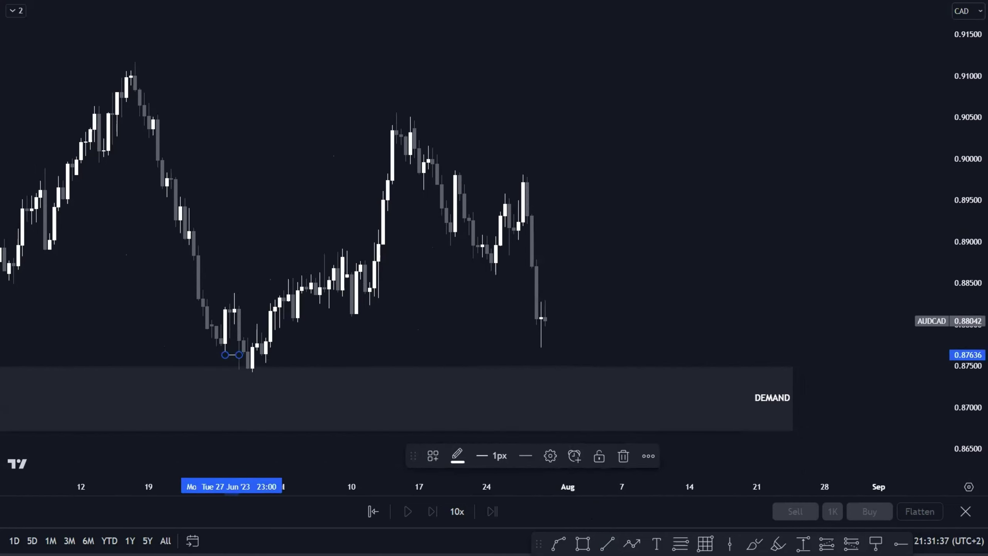
Draw a trend line from the 27 June 2023 high to 3 July and apply the CHOCH template.
{"action": "key", "text": "alt+t"}
{"action": "left_click", "coordinate": [234, 293]}
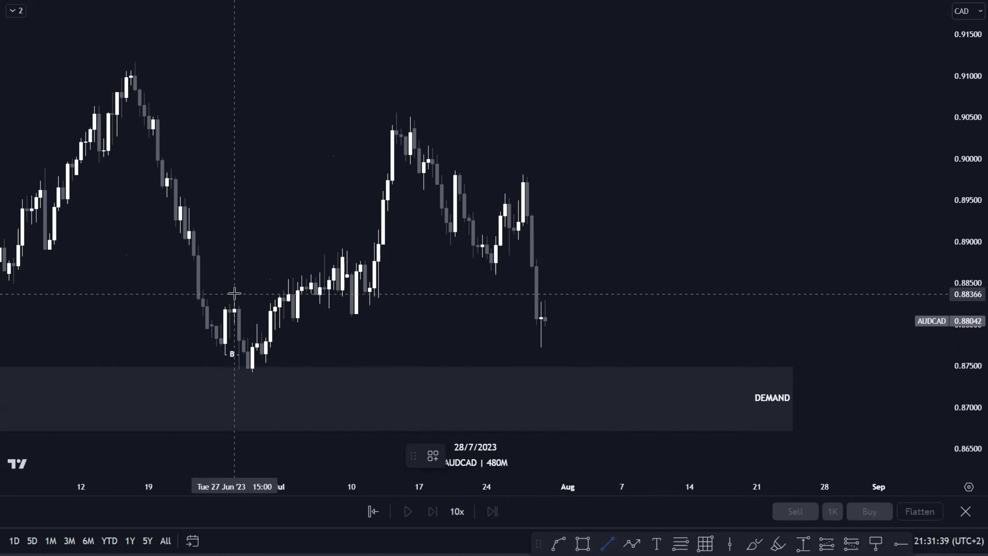
{"action": "left_click", "coordinate": [283, 293]}
{"action": "left_click", "coordinate": [432, 455]}
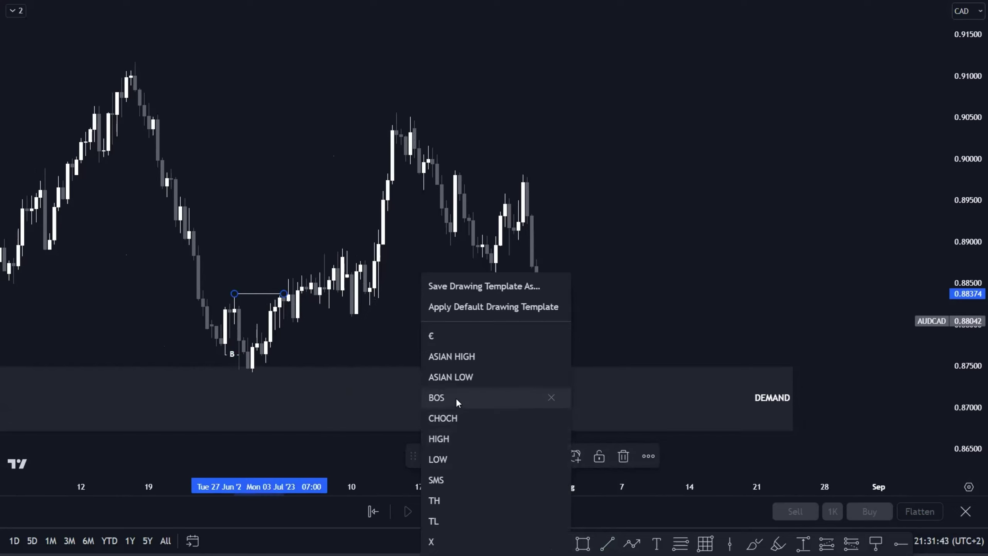
{"action": "left_click", "coordinate": [455, 409]}
{"action": "left_click", "coordinate": [471, 377]}
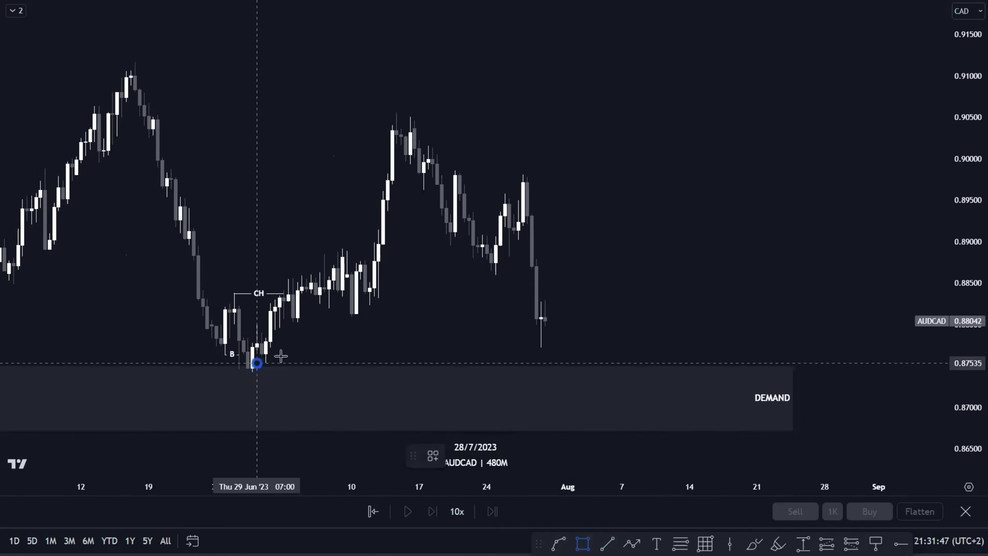
Draw a rectangle from 0.87535 to 0.87846 starting 29 June, apply the DEMAND template and end it on 9 August 2023.
{"action": "left_click_drag", "start_coordinate": [256, 363], "coordinate": [667, 350]}
{"action": "left_click", "coordinate": [307, 337]}
{"action": "left_click", "coordinate": [441, 456]}
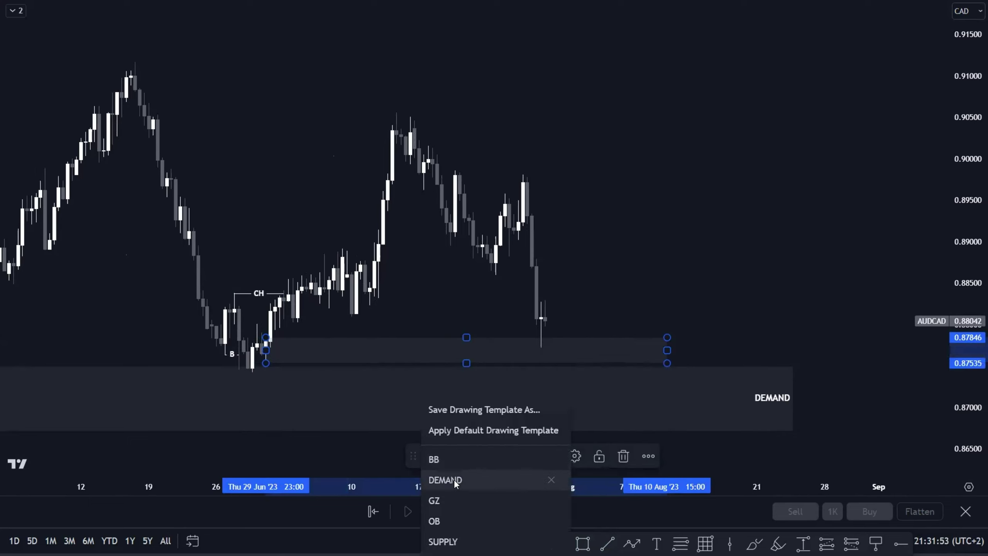
{"action": "left_click", "coordinate": [454, 478]}
{"action": "left_click_drag", "start_coordinate": [670, 354], "coordinate": [652, 350]}
{"action": "left_click", "coordinate": [622, 307]}
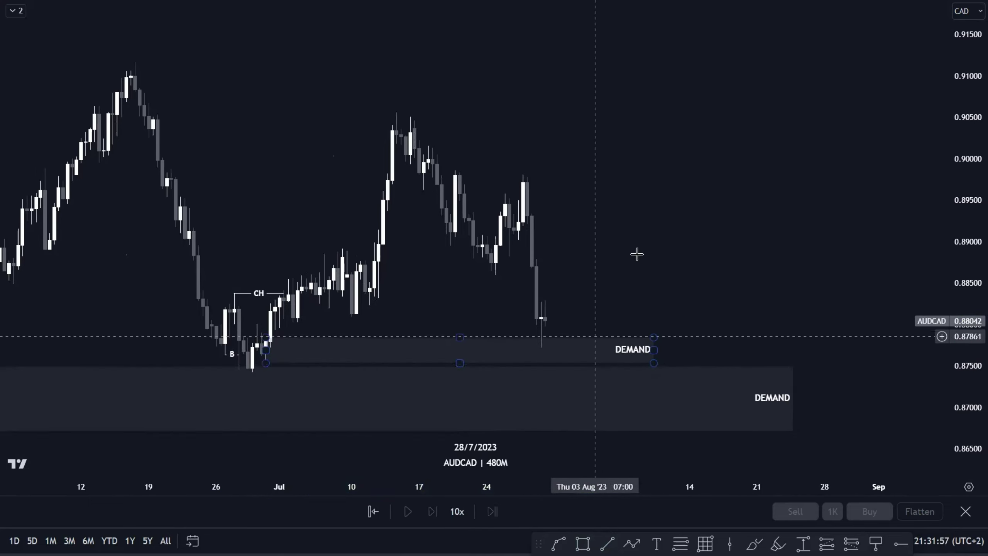
Show the watchlist and extend the small DEMAND rectangle to end in line with the larger DEMAND zone.
{"action": "scroll", "coordinate": [657, 259], "scroll_direction": "down", "scroll_amount": 7}
{"action": "left_click_drag", "start_coordinate": [972, 165], "coordinate": [970, 269]}
{"action": "scroll", "coordinate": [775, 256], "scroll_direction": "down", "scroll_amount": 5}
{"action": "left_click_drag", "start_coordinate": [732, 249], "coordinate": [529, 250]}
{"action": "key", "text": "Escape"}
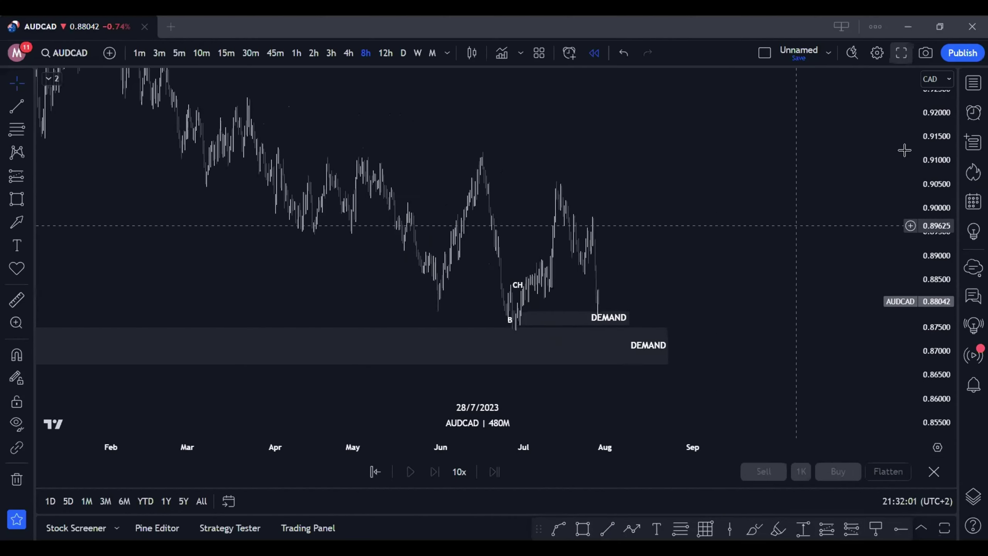
{"action": "left_click", "coordinate": [973, 84]}
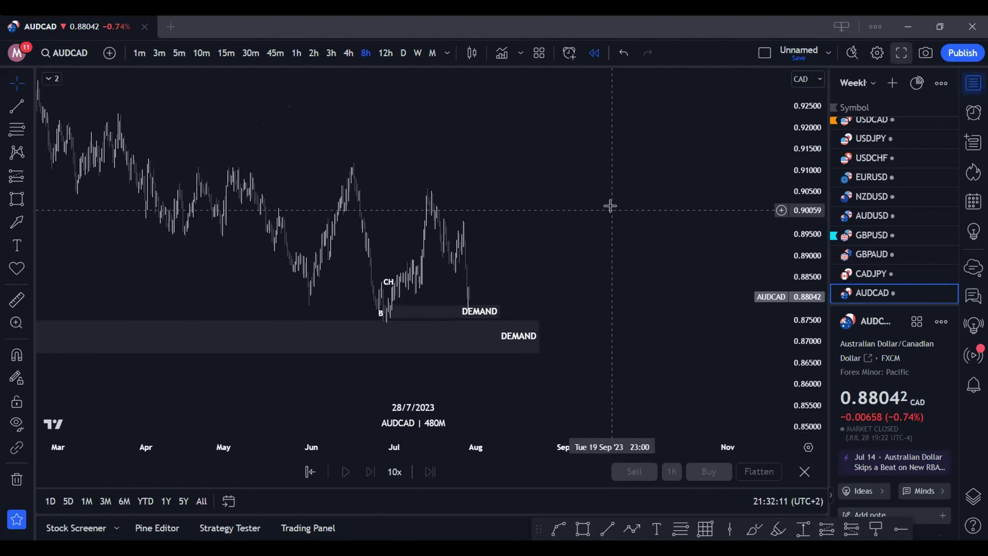
{"action": "scroll", "coordinate": [611, 205], "scroll_direction": "down", "scroll_amount": 2}
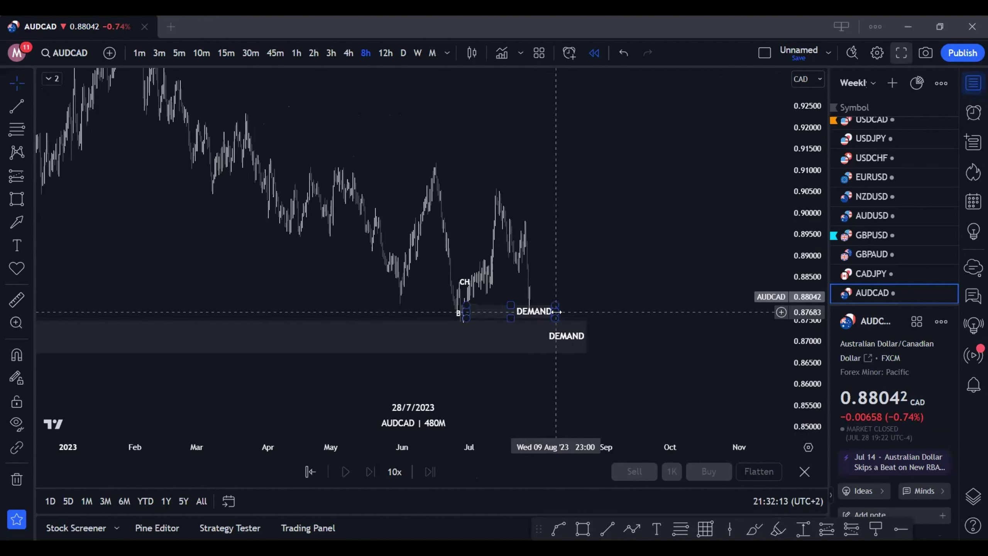
{"action": "left_click_drag", "start_coordinate": [554, 311], "coordinate": [586, 311]}
{"action": "scroll", "coordinate": [634, 251], "scroll_direction": "down", "scroll_amount": 2}
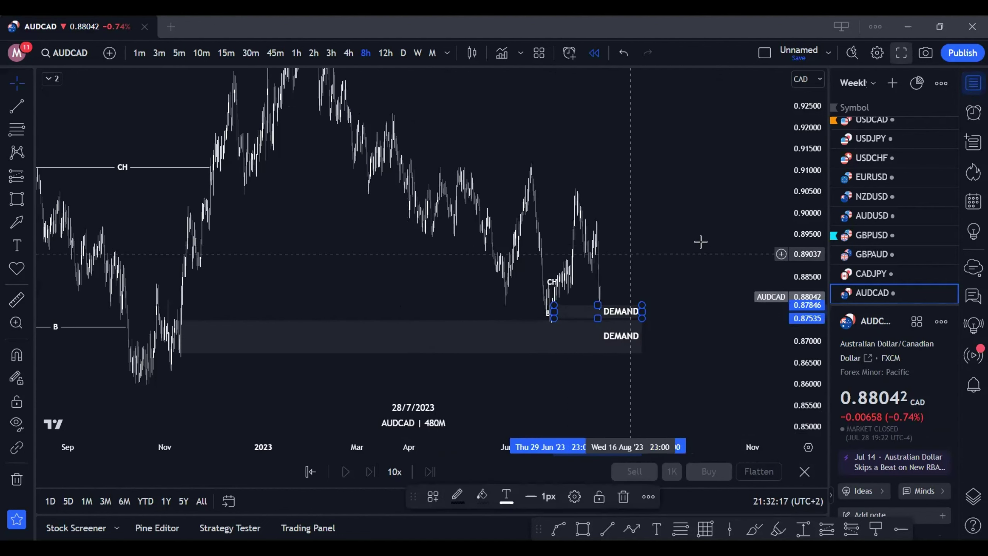
{"action": "left_click", "coordinate": [650, 272]}
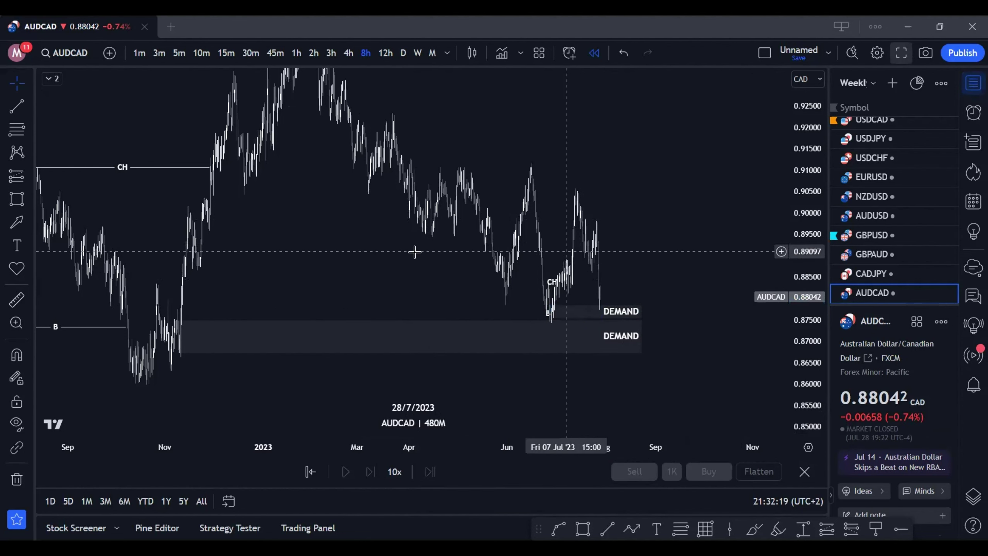
Open AUDJPY from the watchlist and return the chart to full screen.
{"action": "left_click_drag", "start_coordinate": [344, 267], "coordinate": [398, 302]}
{"action": "scroll", "coordinate": [399, 302], "scroll_direction": "down", "scroll_amount": 2}
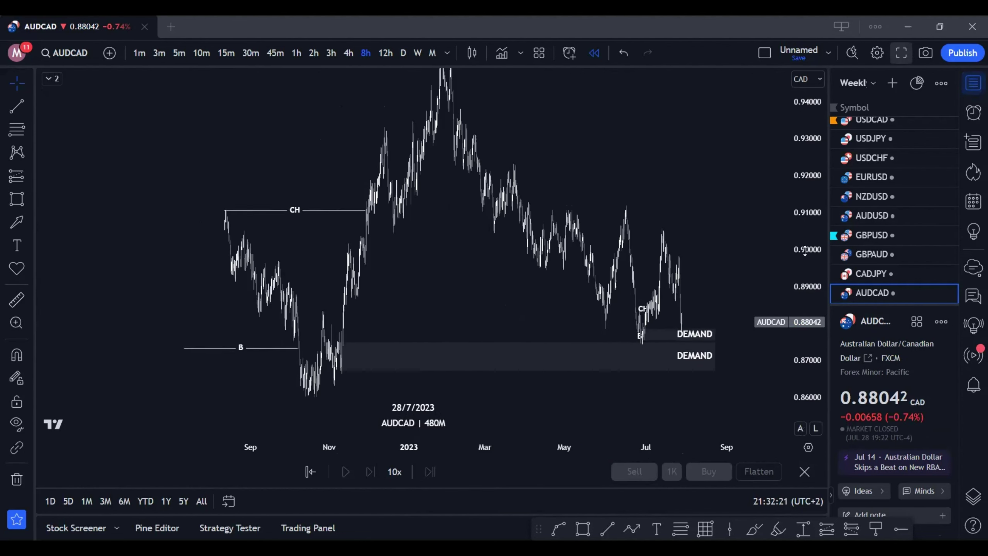
{"action": "scroll", "coordinate": [694, 226], "scroll_direction": "down", "scroll_amount": 2}
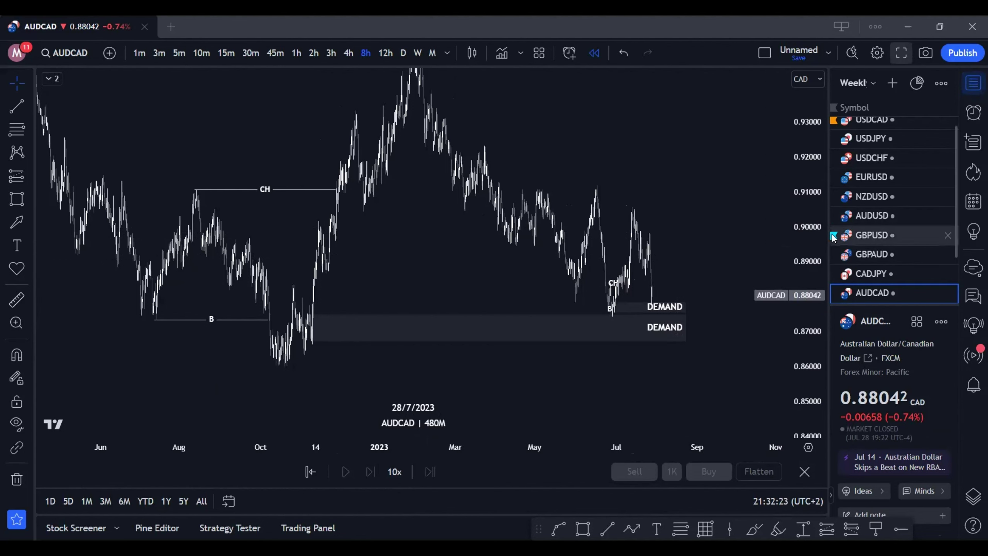
{"action": "scroll", "coordinate": [930, 218], "scroll_direction": "down", "scroll_amount": 3}
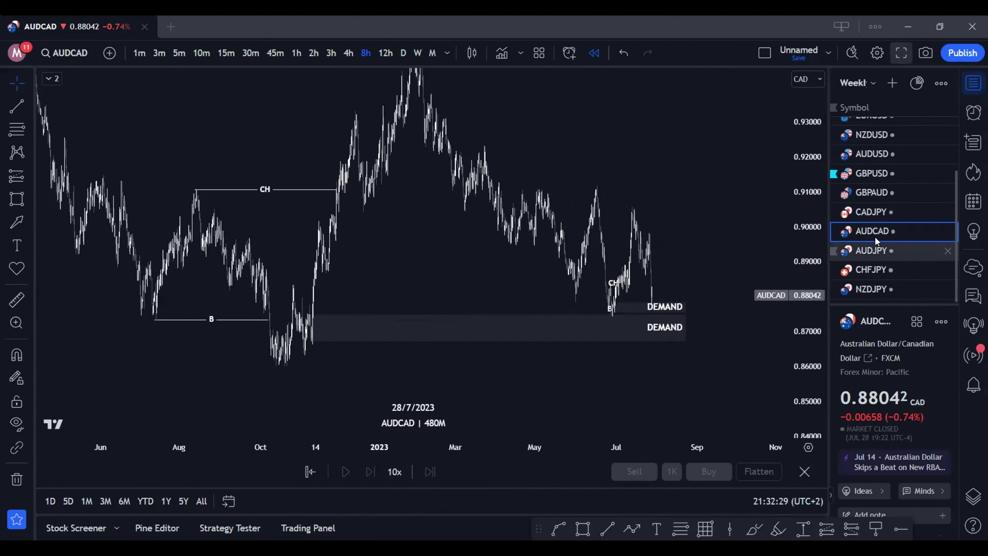
{"action": "scroll", "coordinate": [886, 216], "scroll_direction": "up", "scroll_amount": 3}
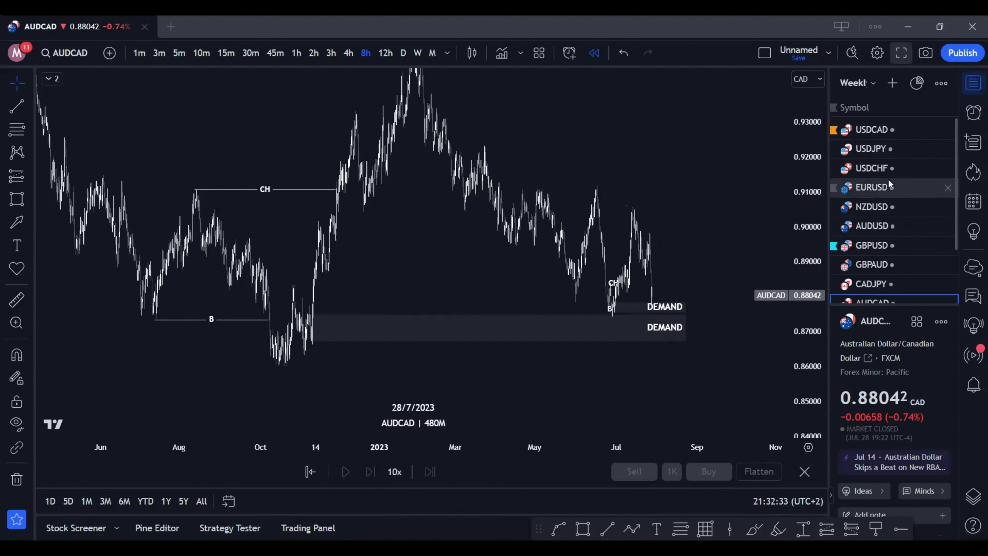
{"action": "scroll", "coordinate": [889, 183], "scroll_direction": "down", "scroll_amount": 3}
{"action": "left_click", "coordinate": [862, 258]}
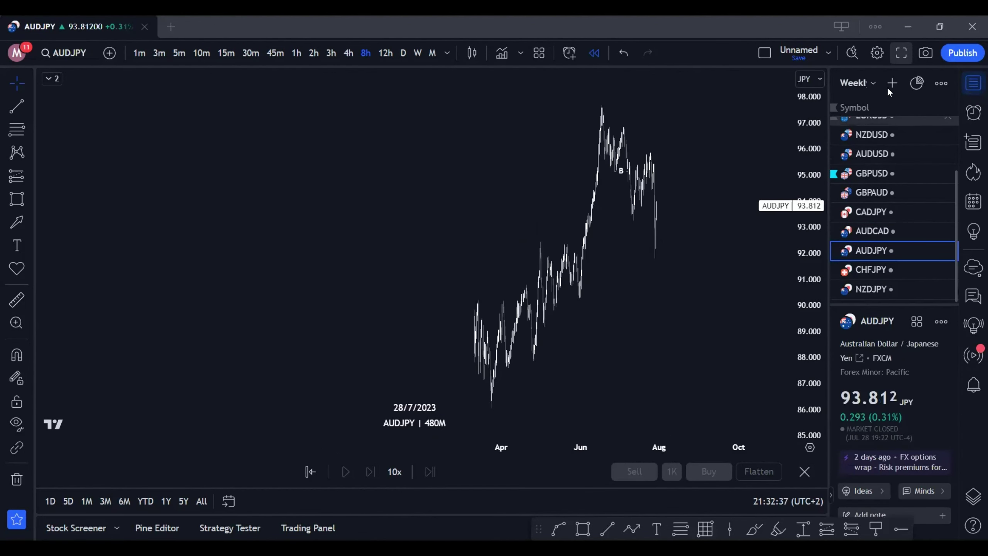
{"action": "left_click", "coordinate": [903, 59]}
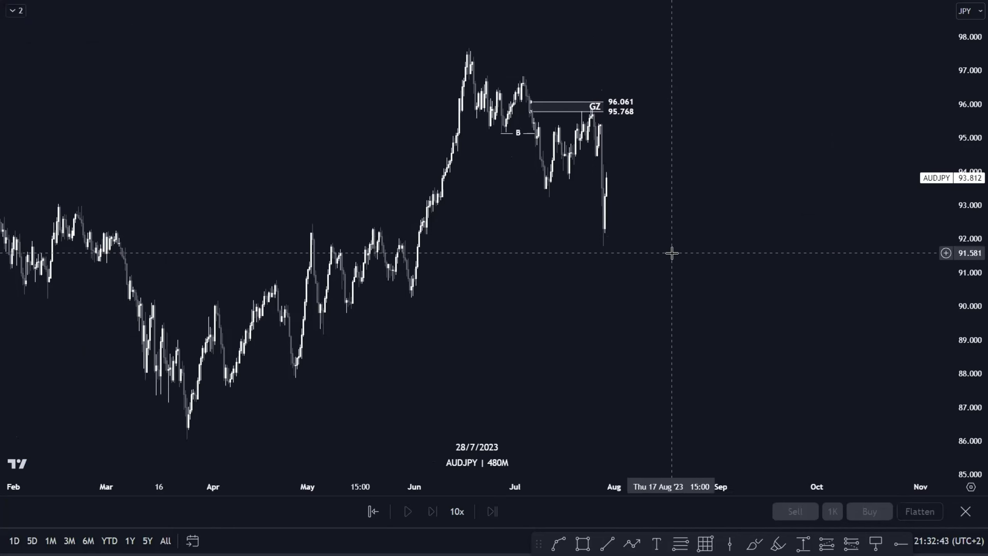
Remove all drawings from the AUDJPY chart.
{"action": "scroll", "coordinate": [670, 253], "scroll_direction": "up", "scroll_amount": 4}
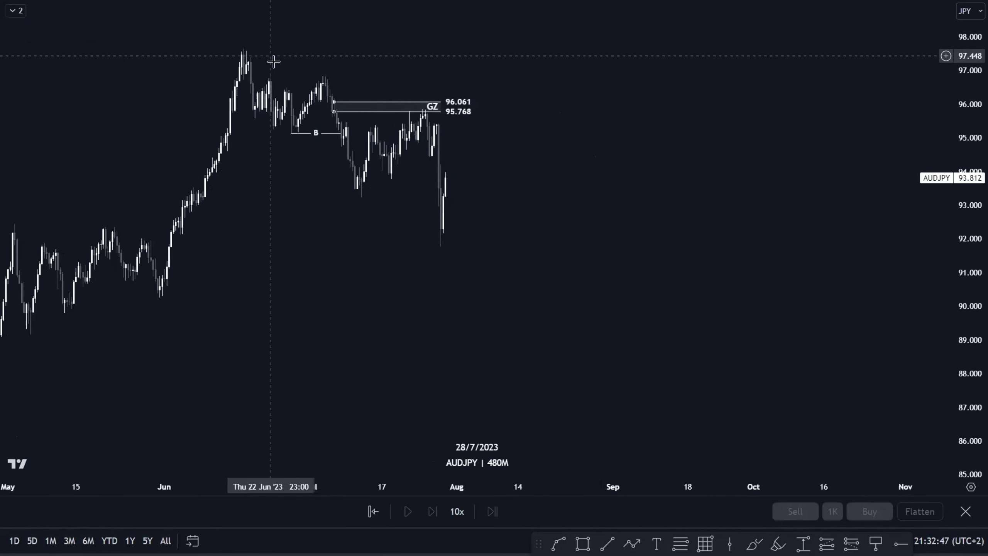
{"action": "right_click", "coordinate": [527, 248]}
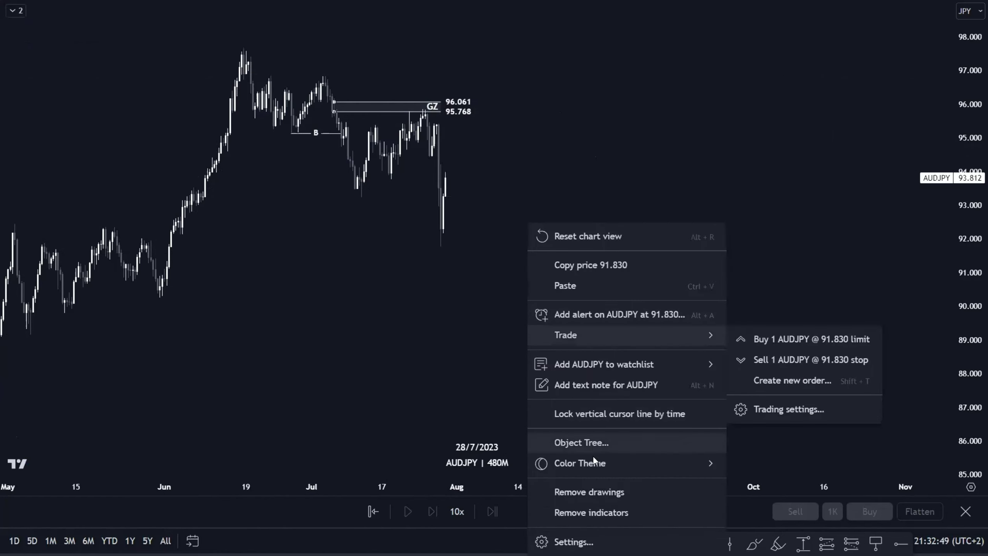
{"action": "left_click", "coordinate": [593, 484]}
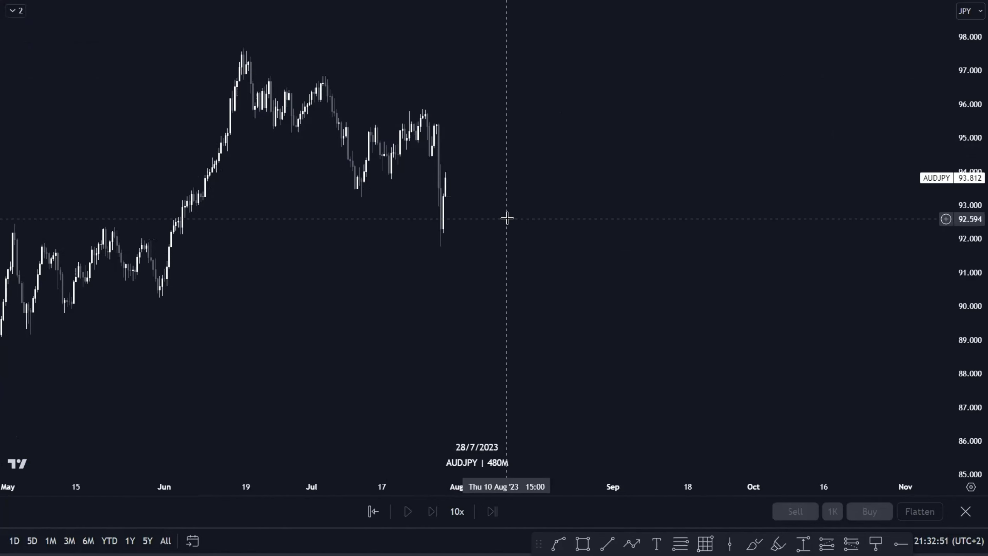
Switch the AUDJPY chart to the 4-hour timeframe.
{"action": "scroll", "coordinate": [481, 172], "scroll_direction": "up", "scroll_amount": 5}
{"action": "left_click_drag", "start_coordinate": [463, 184], "coordinate": [704, 234]}
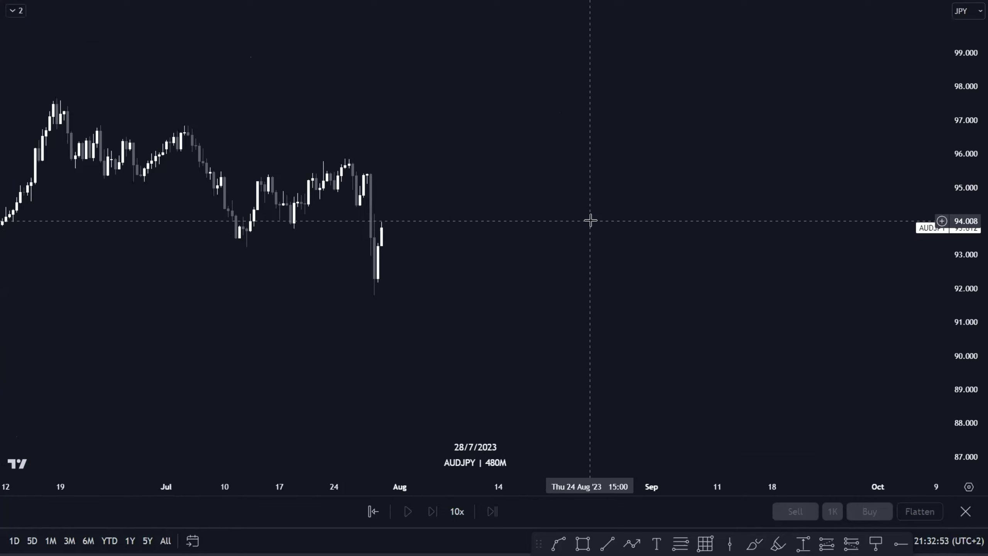
{"action": "type", "text": "4h"}
{"action": "key", "text": "Return"}
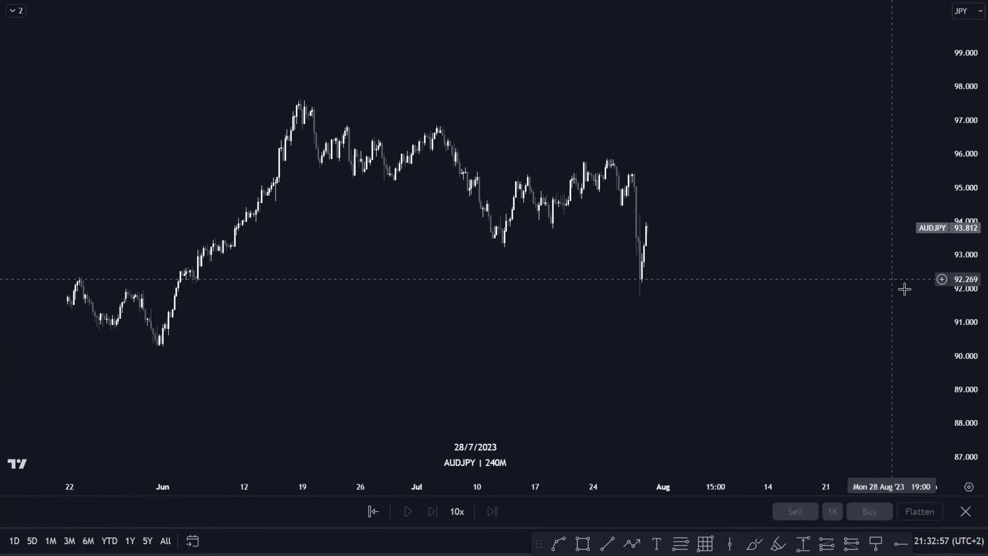
Switch the AUDJPY chart to the daily timeframe and inspect the price structure back to early 2022.
{"action": "type", "text": "1D"}
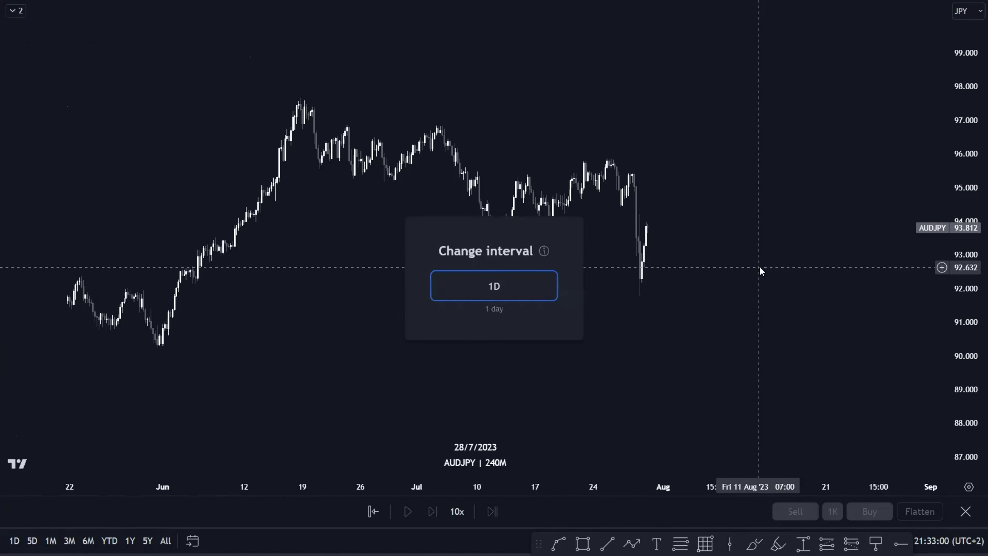
{"action": "key", "text": "Return"}
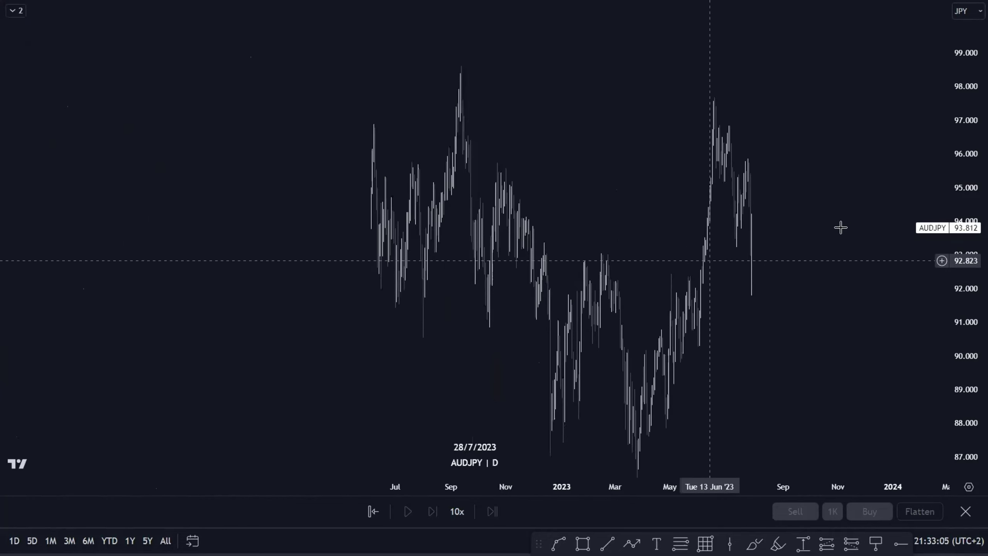
{"action": "left_click_drag", "start_coordinate": [787, 317], "coordinate": [625, 284]}
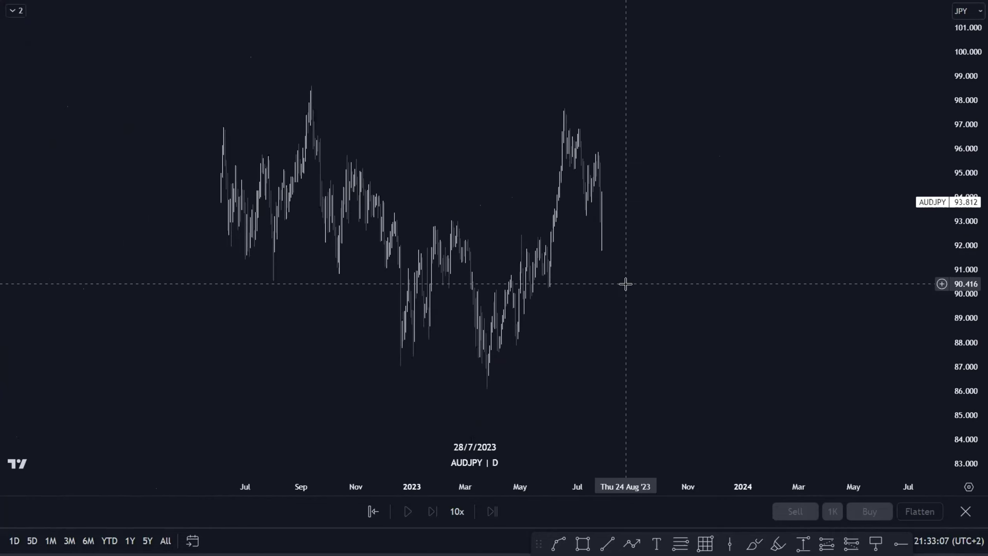
{"action": "scroll", "coordinate": [489, 280], "scroll_direction": "up", "scroll_amount": 2}
{"action": "left_click_drag", "start_coordinate": [489, 280], "coordinate": [620, 276]}
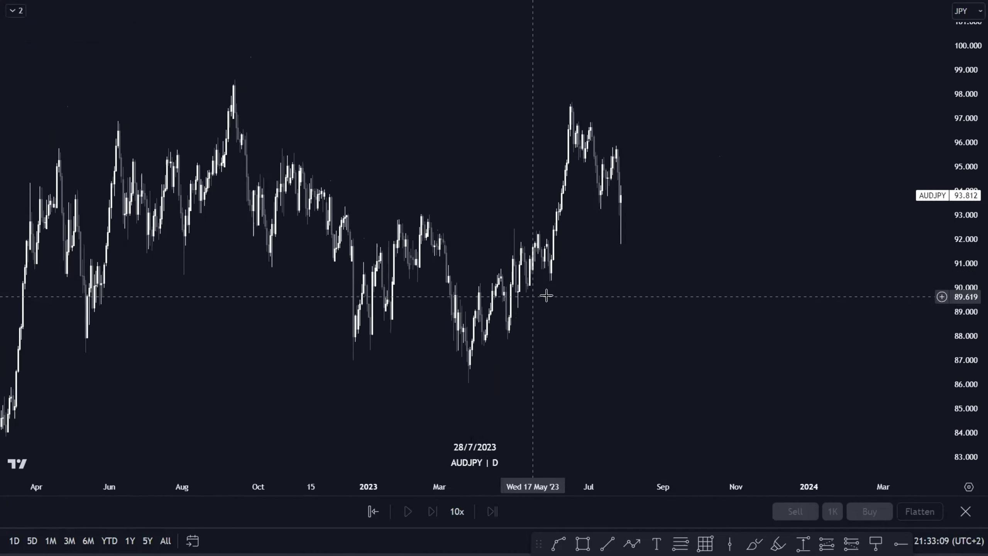
{"action": "scroll", "coordinate": [545, 296], "scroll_direction": "up", "scroll_amount": 1}
{"action": "left_click_drag", "start_coordinate": [551, 293], "coordinate": [683, 281]}
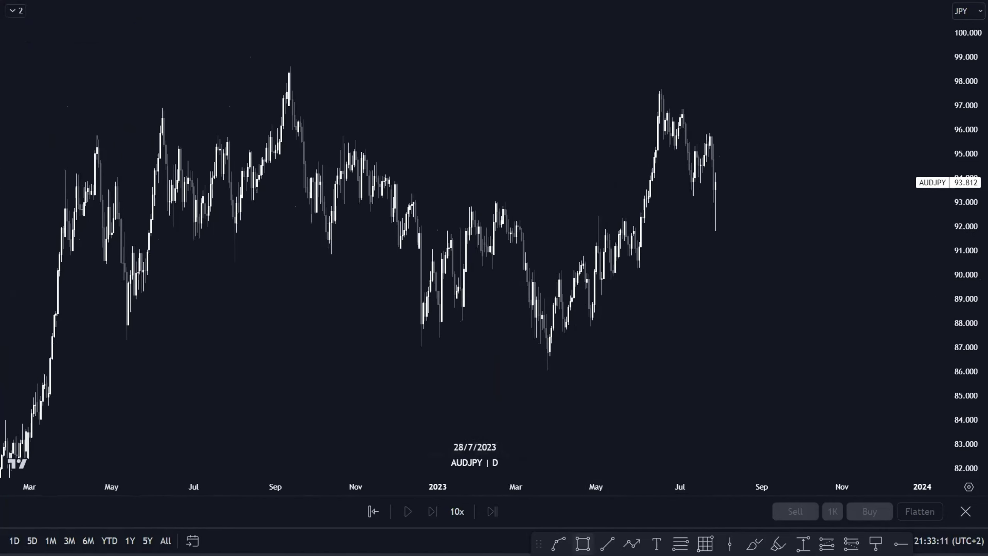
Draw a trend line from the 8 June 2022 high to 7 September 2022 and apply the BOS template.
{"action": "left_click", "coordinate": [606, 543]}
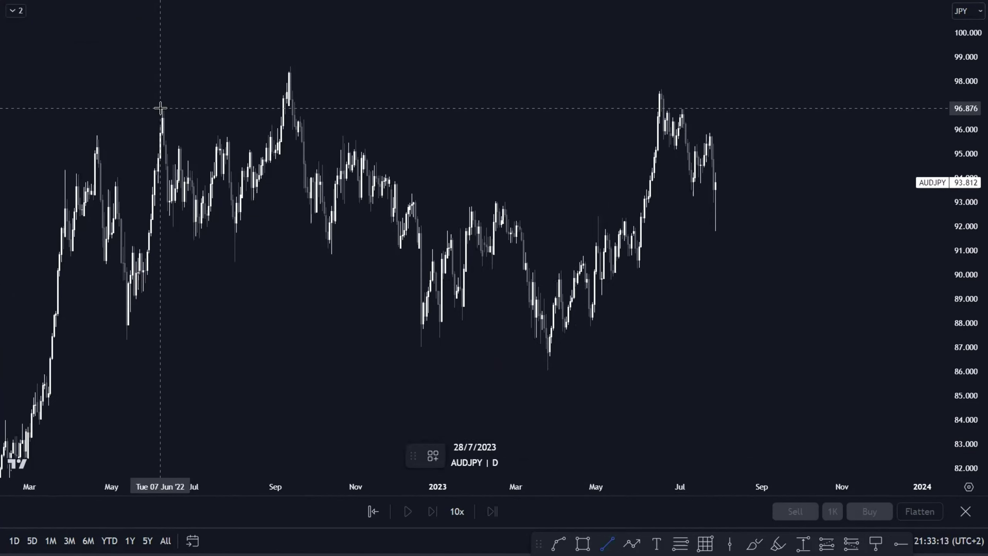
{"action": "left_click", "coordinate": [283, 124]}
{"action": "left_click", "coordinate": [439, 459]}
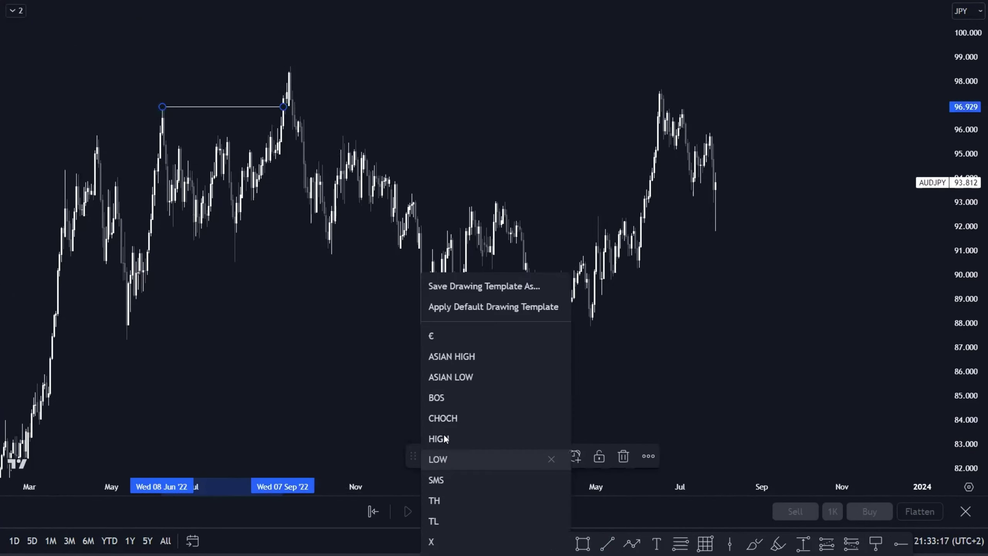
{"action": "left_click", "coordinate": [452, 401]}
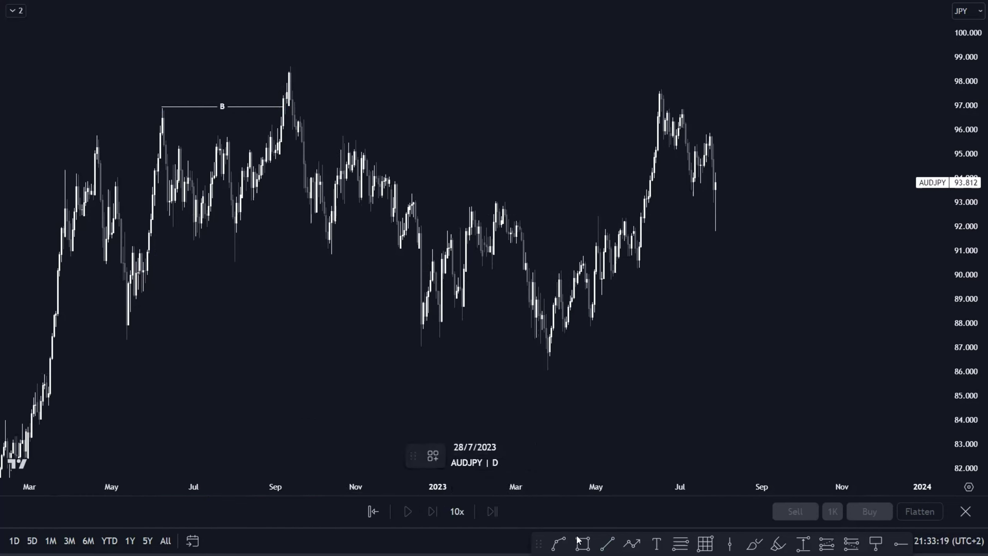
Draw a horizontal trend line at 90.576 from the 2 August 2022 low to 20 December 2022 and apply the CHOCH template.
{"action": "left_click", "coordinate": [235, 260]}
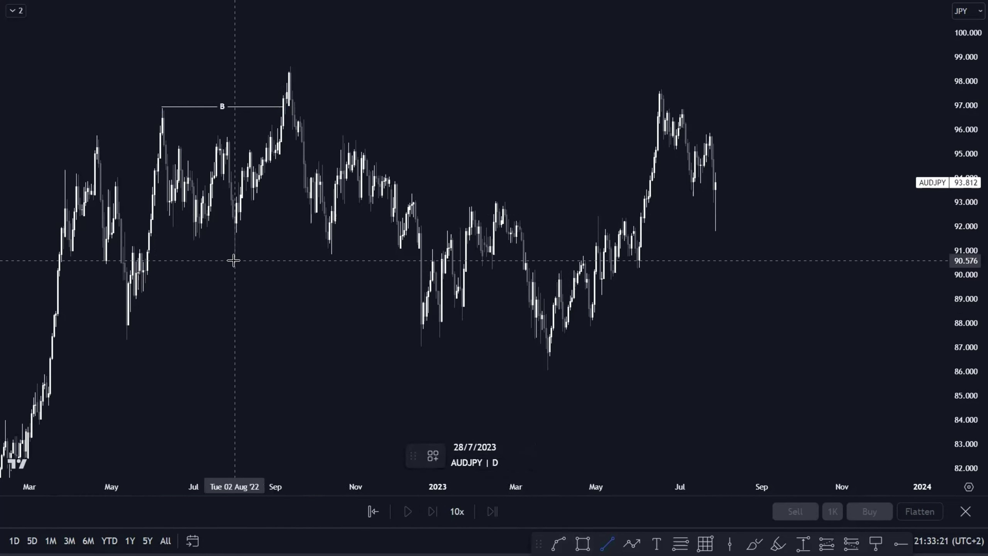
{"action": "left_click", "coordinate": [423, 295]}
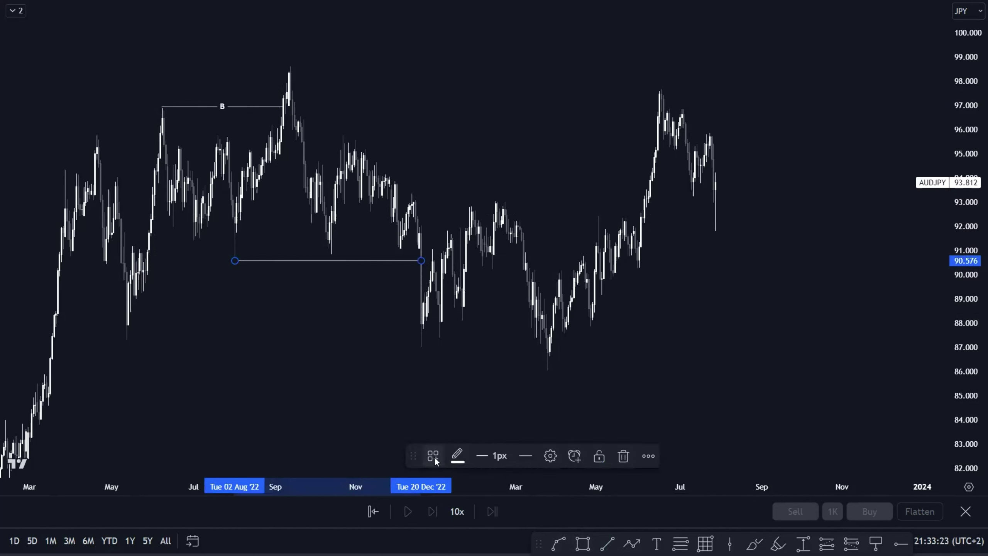
{"action": "left_click", "coordinate": [433, 455]}
{"action": "left_click", "coordinate": [445, 417]}
{"action": "left_click", "coordinate": [467, 281]}
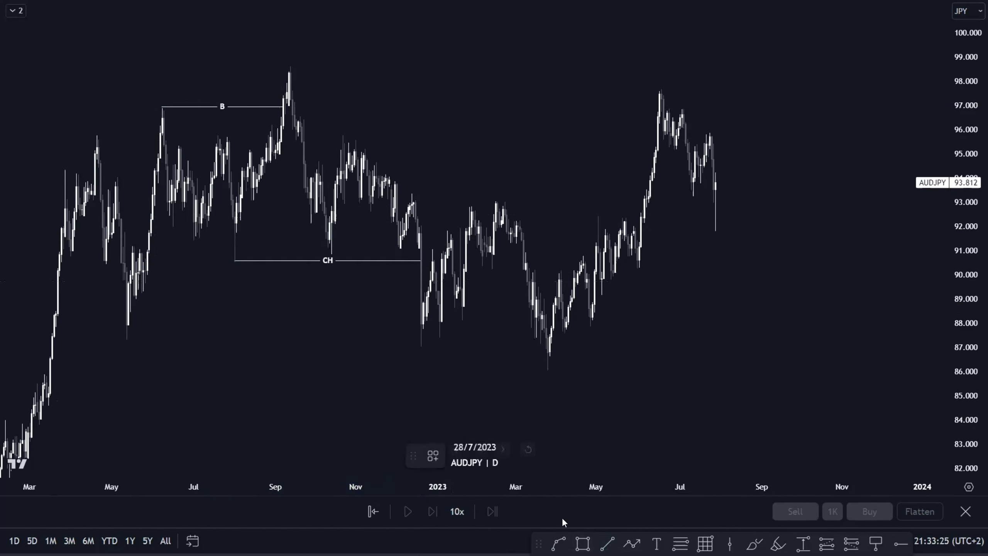
Draw a rectangle at the September 2022 high between 97.009 and 98.577, extend it to the latest candle and apply the OB template.
{"action": "left_click", "coordinate": [286, 105]}
{"action": "left_click", "coordinate": [335, 67]}
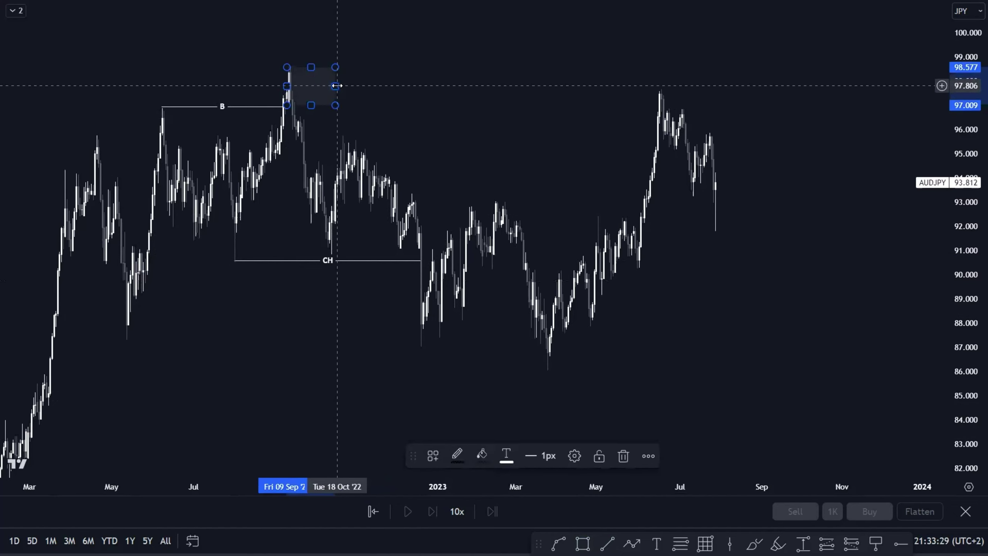
{"action": "left_click_drag", "start_coordinate": [335, 86], "coordinate": [715, 86]}
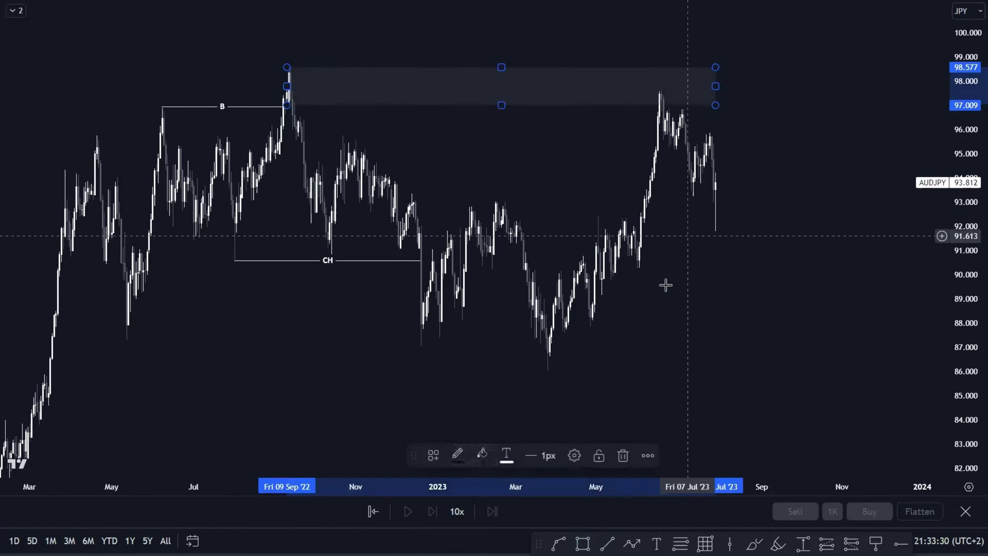
{"action": "left_click", "coordinate": [432, 455]}
{"action": "left_click", "coordinate": [452, 520]}
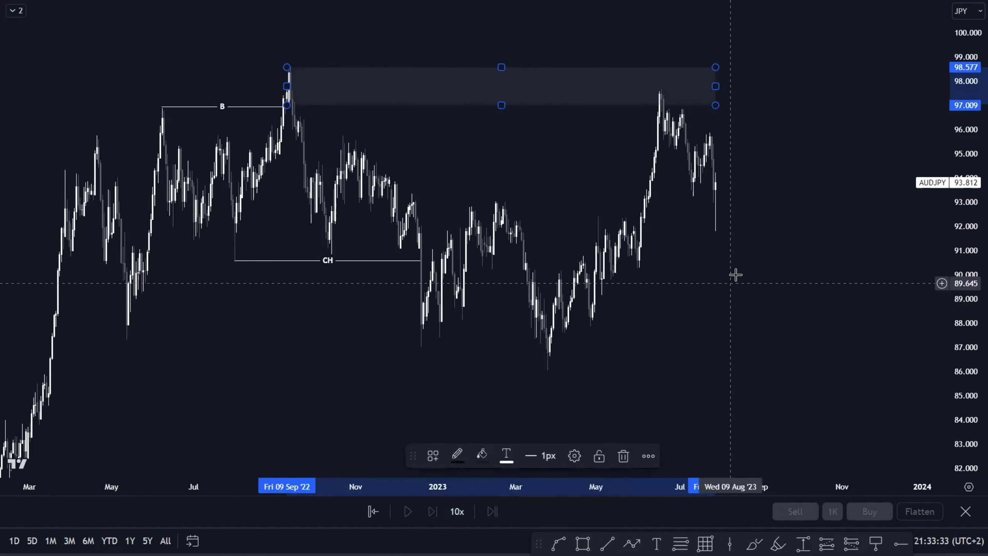
{"action": "scroll", "coordinate": [733, 275], "scroll_direction": "up", "scroll_amount": 2}
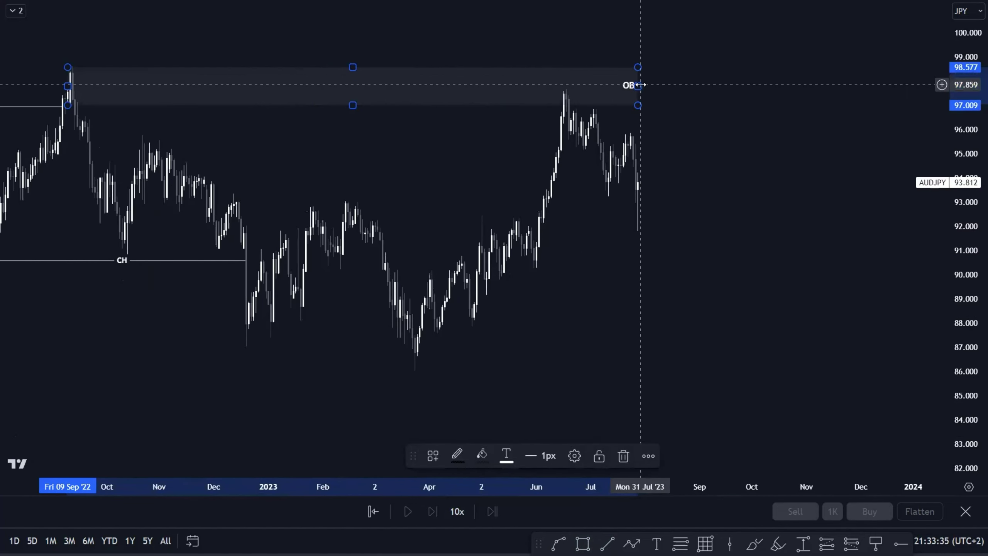
{"action": "left_click_drag", "start_coordinate": [641, 84], "coordinate": [643, 85]}
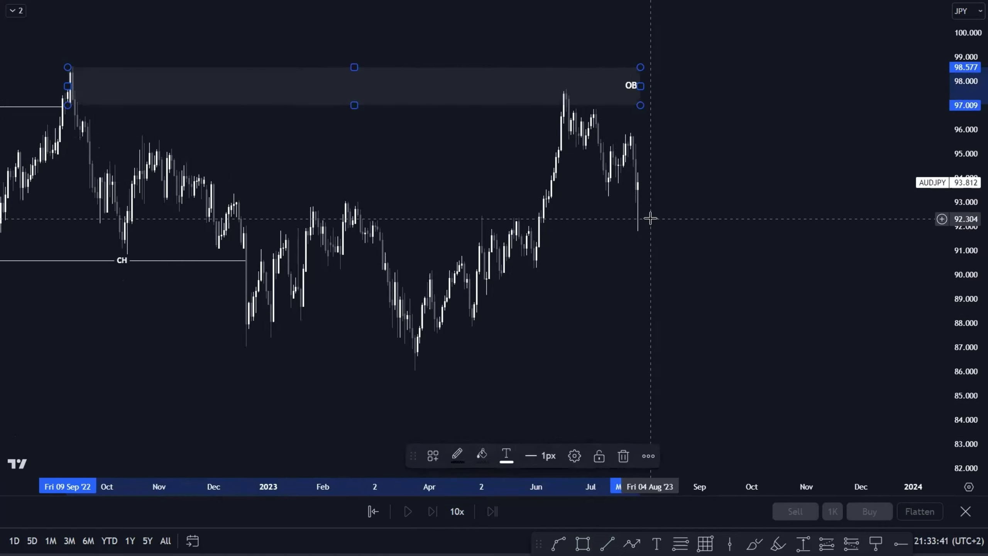
{"action": "left_click", "coordinate": [677, 178]}
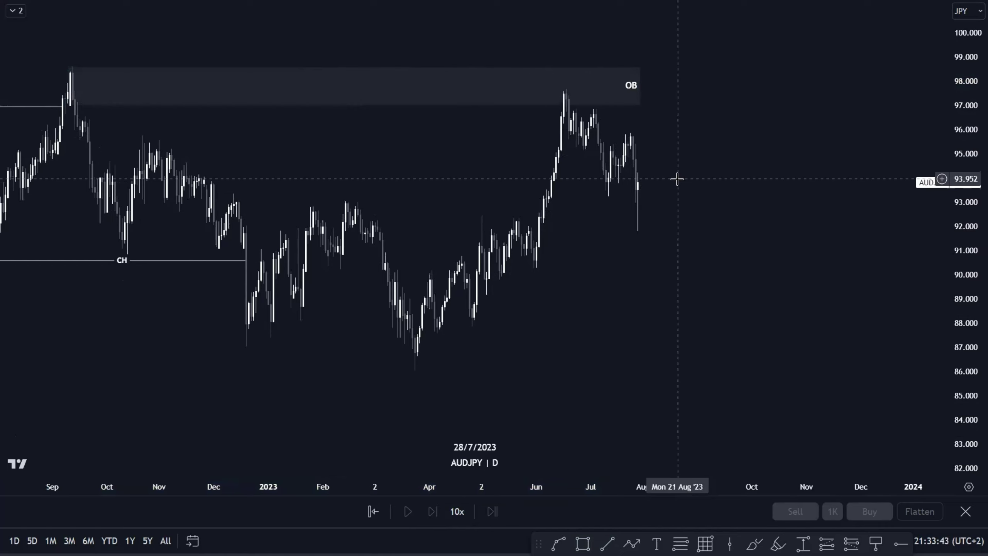
Switch the AUDJPY chart to the 4-hour timeframe and reset the chart view.
{"action": "type", "text": "4H"}
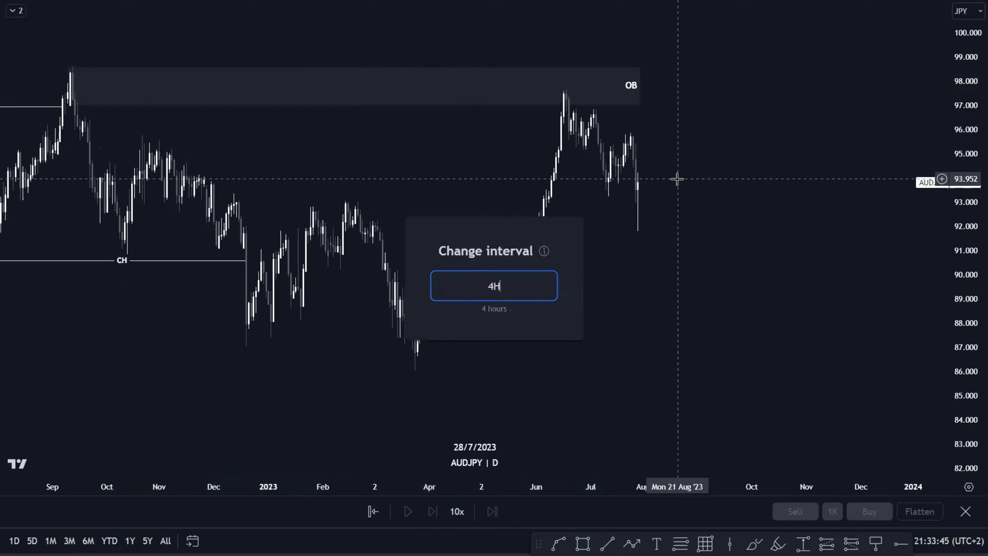
{"action": "key", "text": "Return"}
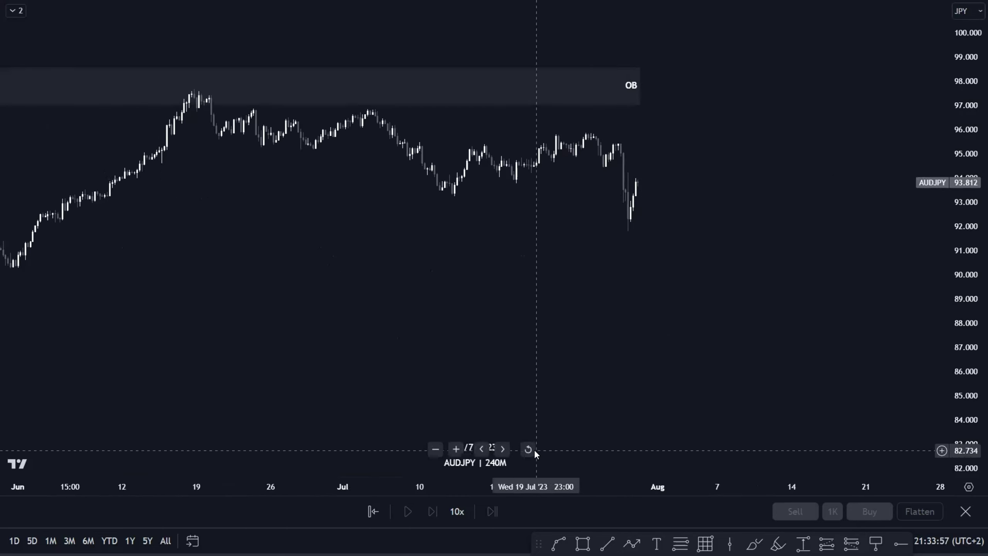
{"action": "left_click", "coordinate": [531, 448]}
{"action": "scroll", "coordinate": [636, 330], "scroll_direction": "down", "scroll_amount": 4}
{"action": "left_click_drag", "start_coordinate": [686, 312], "coordinate": [374, 307]}
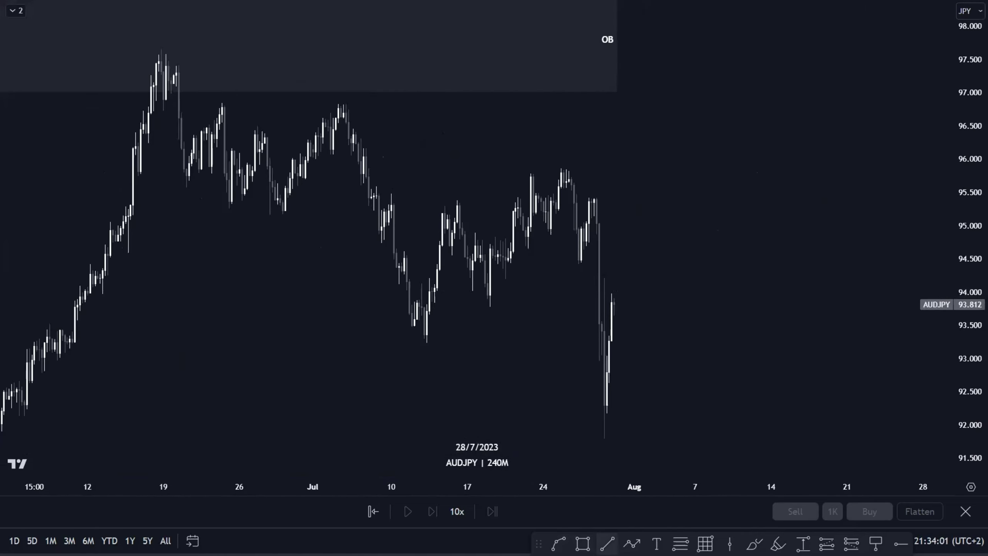
Draw a horizontal trend line at 95.139 from the 28 June 2023 low to 7 July 2023 and apply the BOS template.
{"action": "left_click", "coordinate": [607, 542]}
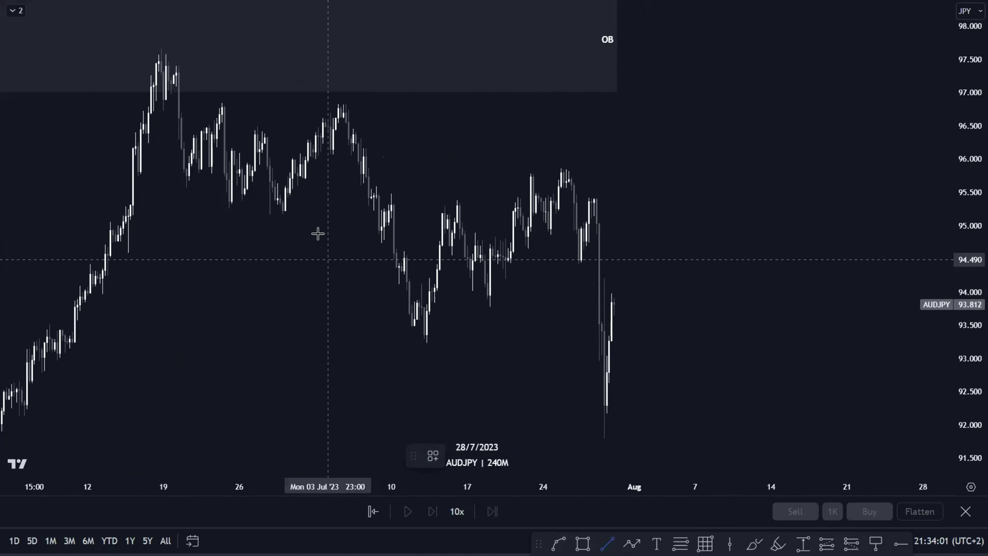
{"action": "left_click", "coordinate": [283, 216]}
{"action": "left_click", "coordinate": [382, 216]}
{"action": "left_click", "coordinate": [437, 456]}
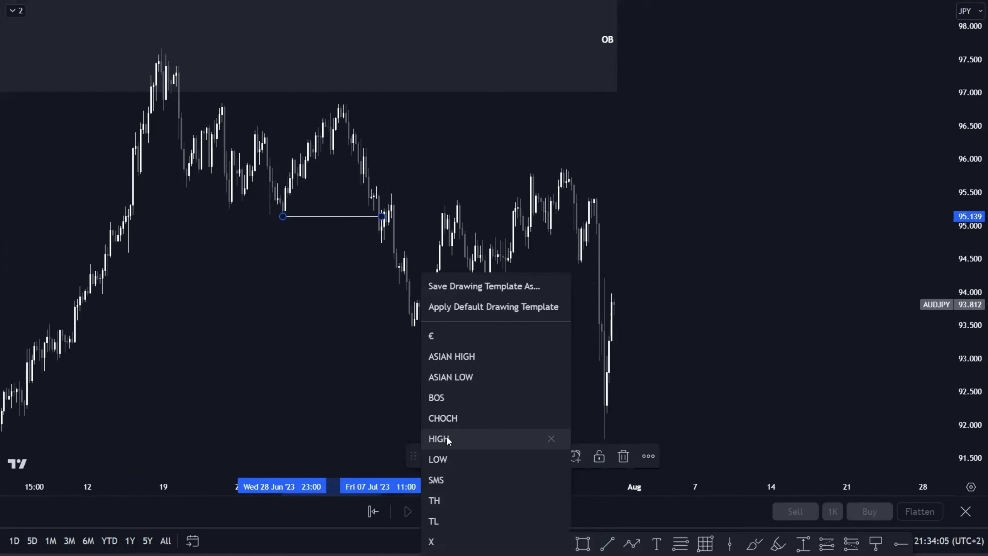
{"action": "left_click", "coordinate": [449, 397]}
{"action": "left_click_drag", "start_coordinate": [487, 346], "coordinate": [469, 364]}
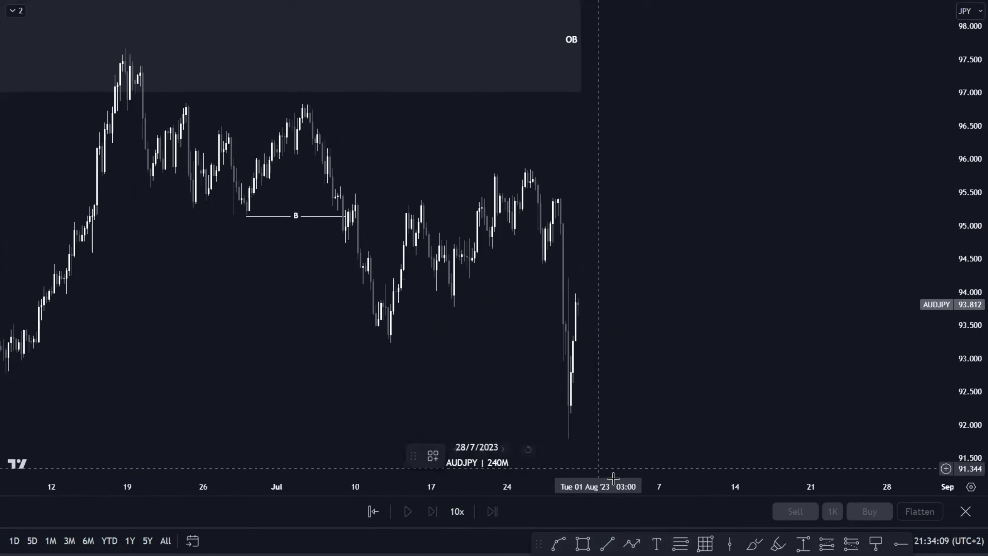
Draw a Fibonacci retracement from the 4 July 2023 high at 96.814 down to the 12 July low.
{"action": "left_click", "coordinate": [680, 543]}
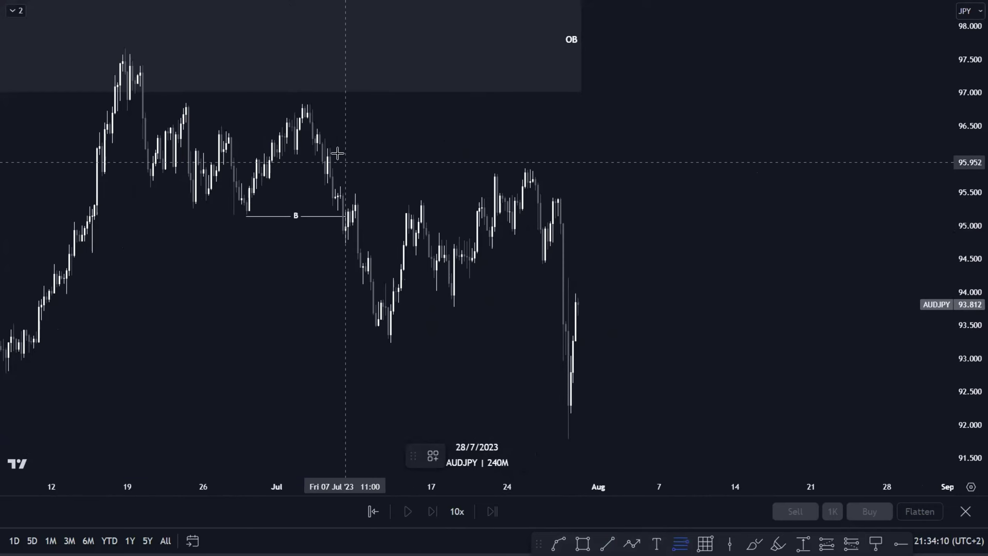
{"action": "left_click", "coordinate": [307, 106]}
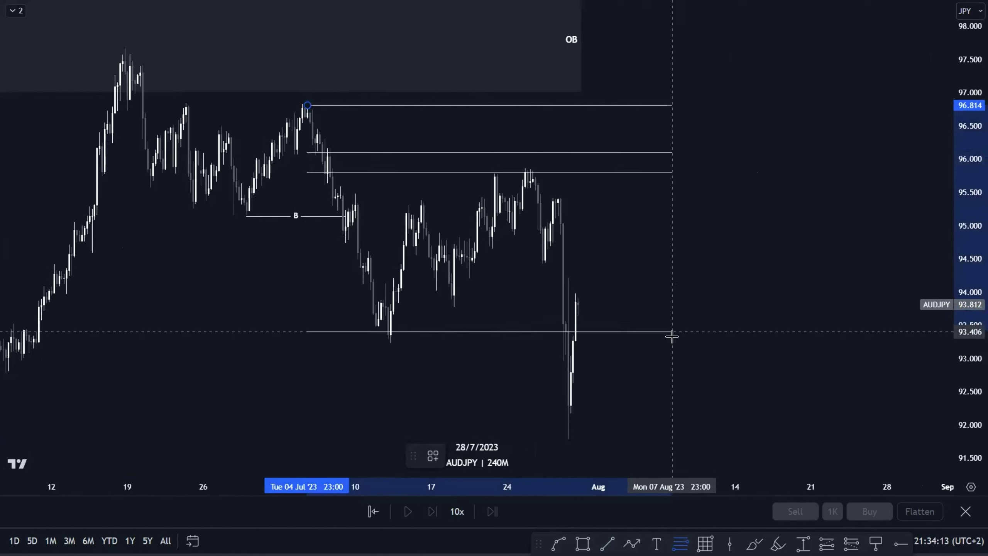
{"action": "left_click", "coordinate": [672, 342]}
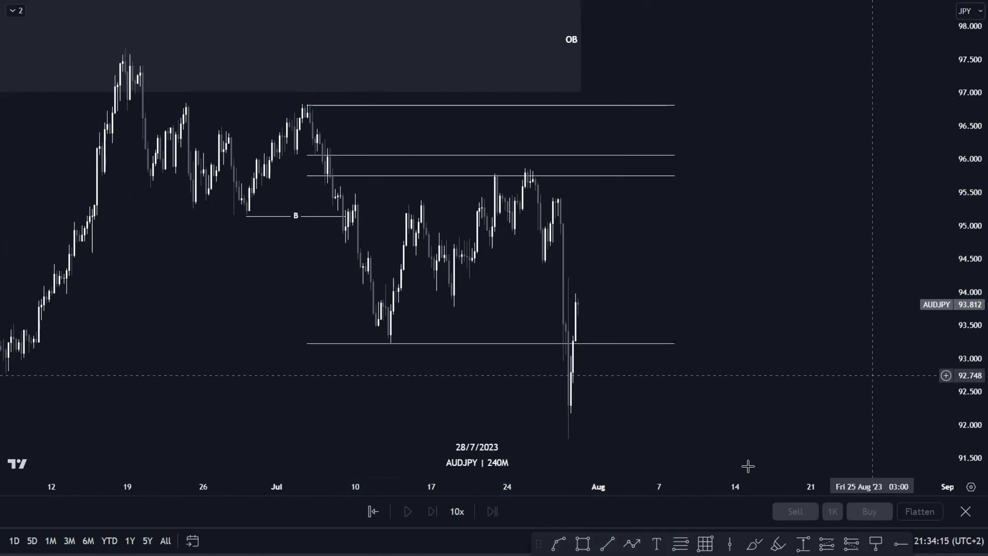
Mark the zone between 95.749 and 96.059 with a GZ-template rectangle and delete the Fibonacci retracement.
{"action": "left_click", "coordinate": [331, 176]}
{"action": "left_click", "coordinate": [670, 155]}
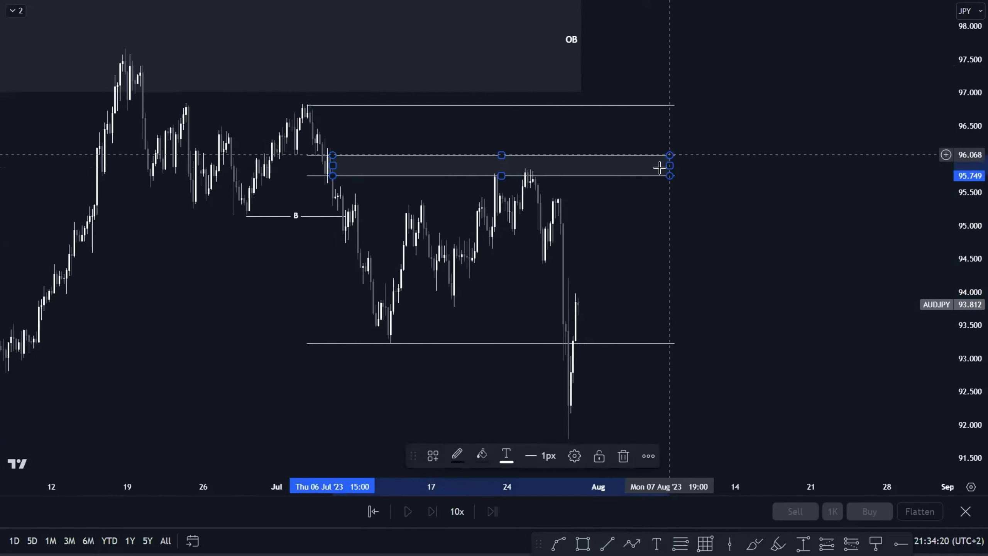
{"action": "left_click", "coordinate": [436, 459]}
{"action": "left_click", "coordinate": [452, 503]}
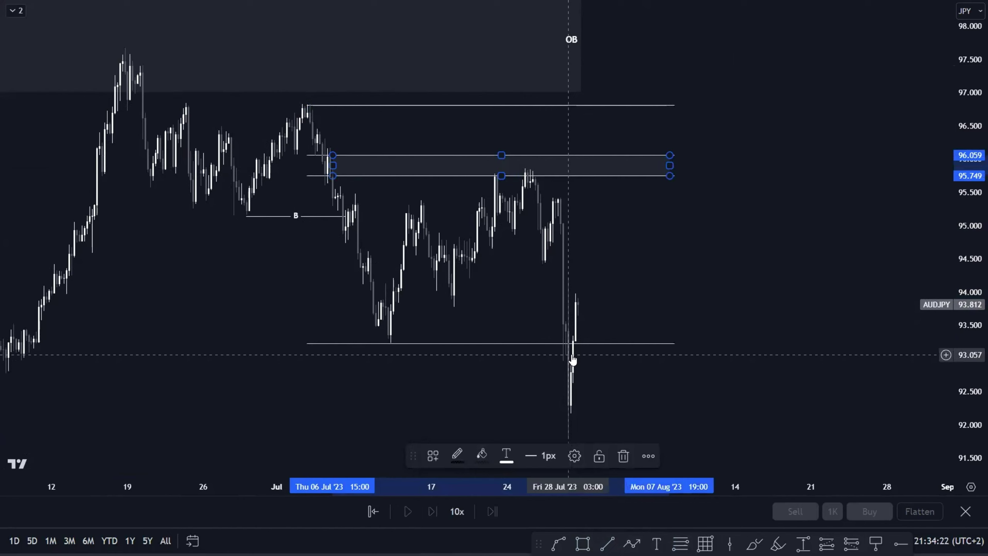
{"action": "left_click", "coordinate": [652, 344]}
{"action": "left_click", "coordinate": [573, 456]}
Draw a horizontal trend line at 93.232 from the 12 July 2023 low to 27 July and apply the BOS template.
{"action": "scroll", "coordinate": [731, 342], "scroll_direction": "up", "scroll_amount": 2}
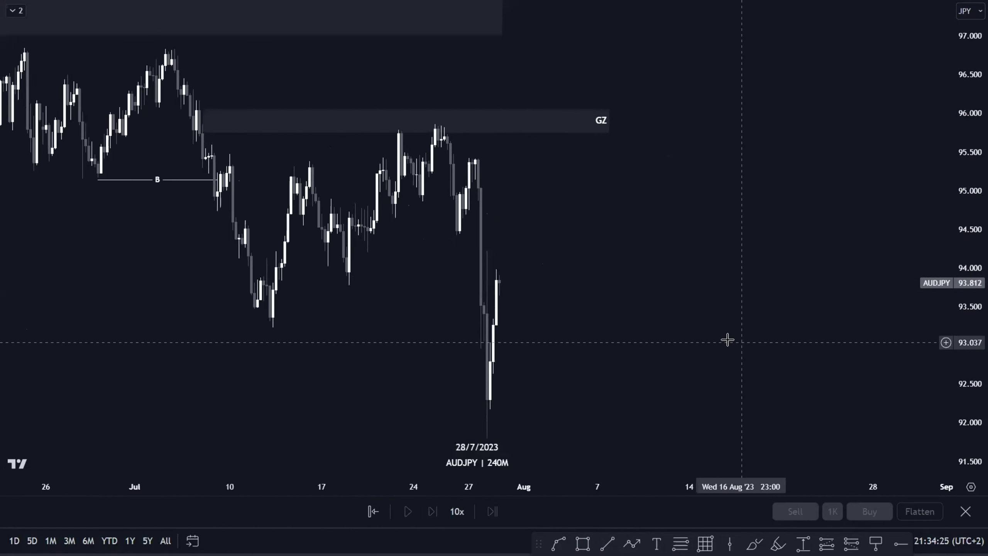
{"action": "left_click_drag", "start_coordinate": [727, 339], "coordinate": [697, 337]}
{"action": "left_click_drag", "start_coordinate": [973, 218], "coordinate": [973, 271]}
{"action": "left_click_drag", "start_coordinate": [797, 290], "coordinate": [780, 291]}
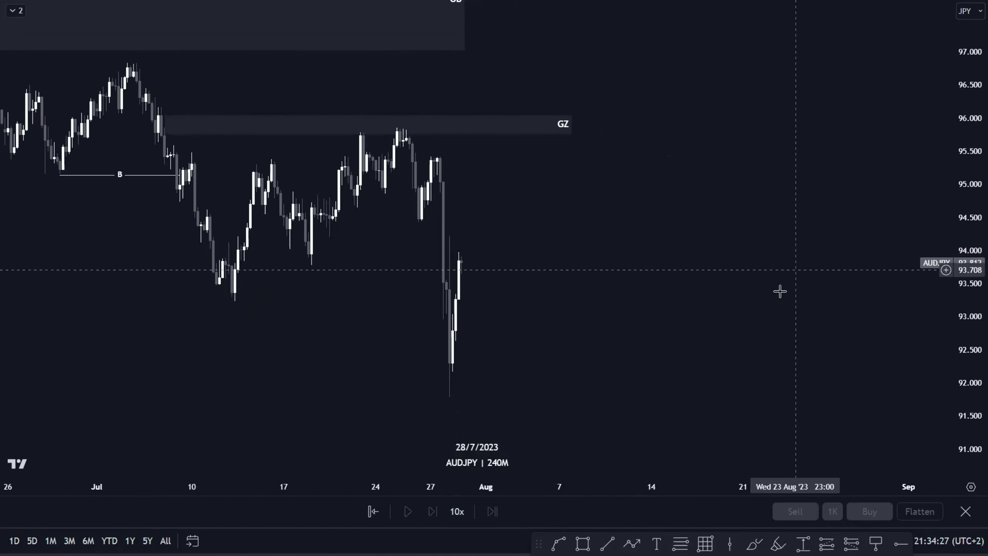
{"action": "left_click", "coordinate": [606, 543]}
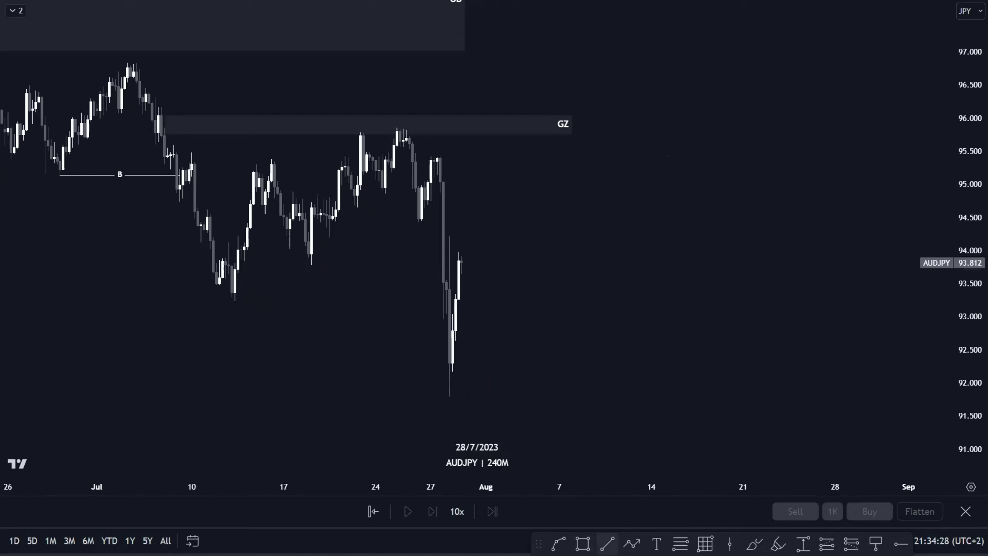
{"action": "left_click", "coordinate": [234, 302]}
{"action": "left_click", "coordinate": [445, 318]}
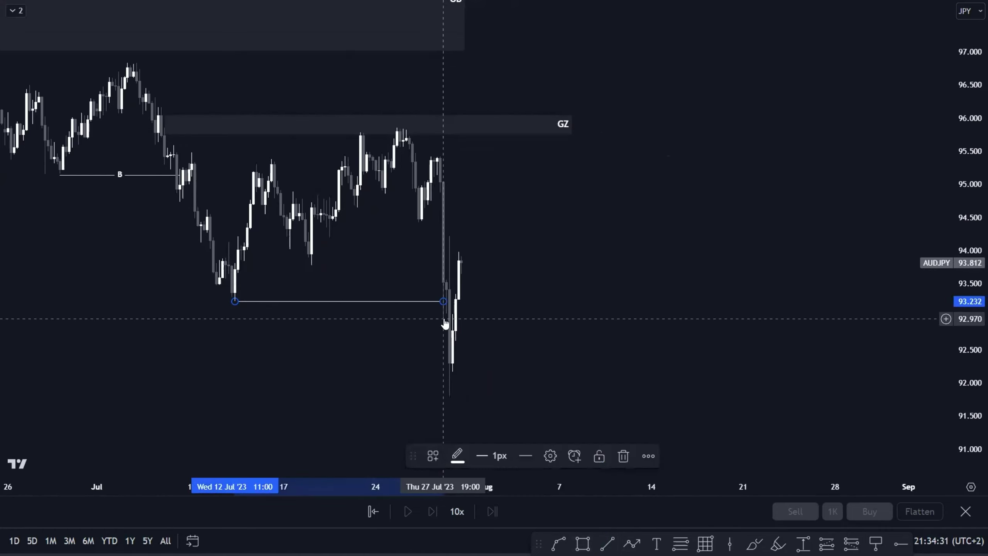
{"action": "left_click", "coordinate": [432, 456]}
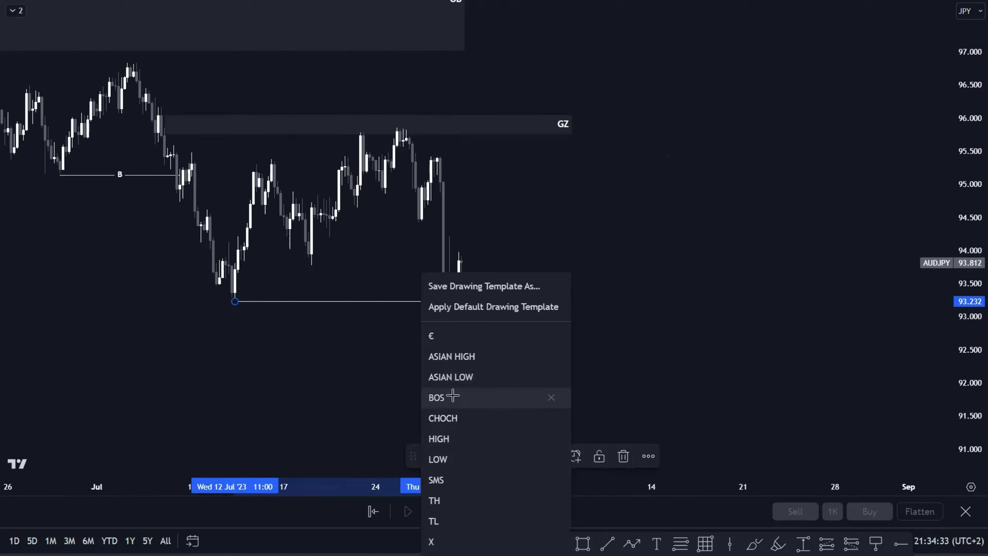
{"action": "left_click", "coordinate": [452, 398]}
Draw a Fibonacci retracement from the 25 July 2023 high at 95.857 down to the 28 July low.
{"action": "scroll", "coordinate": [502, 315], "scroll_direction": "up", "scroll_amount": 1}
{"action": "scroll", "coordinate": [500, 313], "scroll_direction": "down", "scroll_amount": 1}
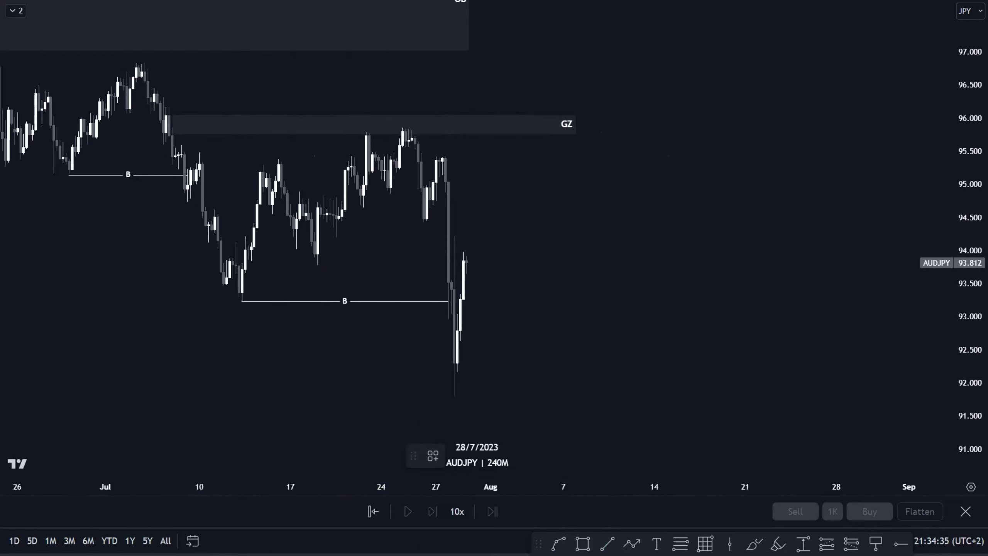
{"action": "left_click", "coordinate": [402, 127]}
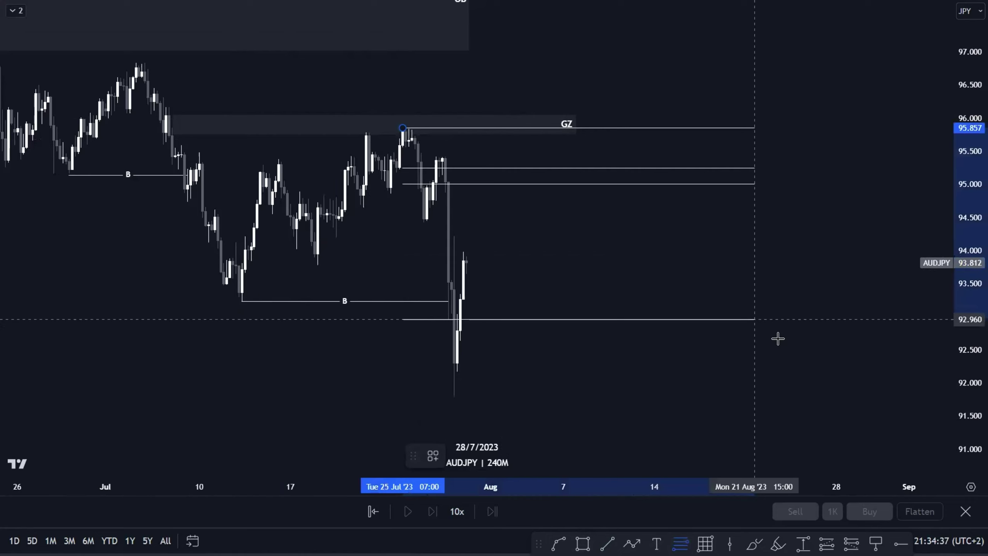
{"action": "left_click", "coordinate": [754, 396]}
Mark the zone between 94.651 and 95.011 with a GZ-template rectangle and delete the Fibonacci retracement.
{"action": "left_click", "coordinate": [455, 215]}
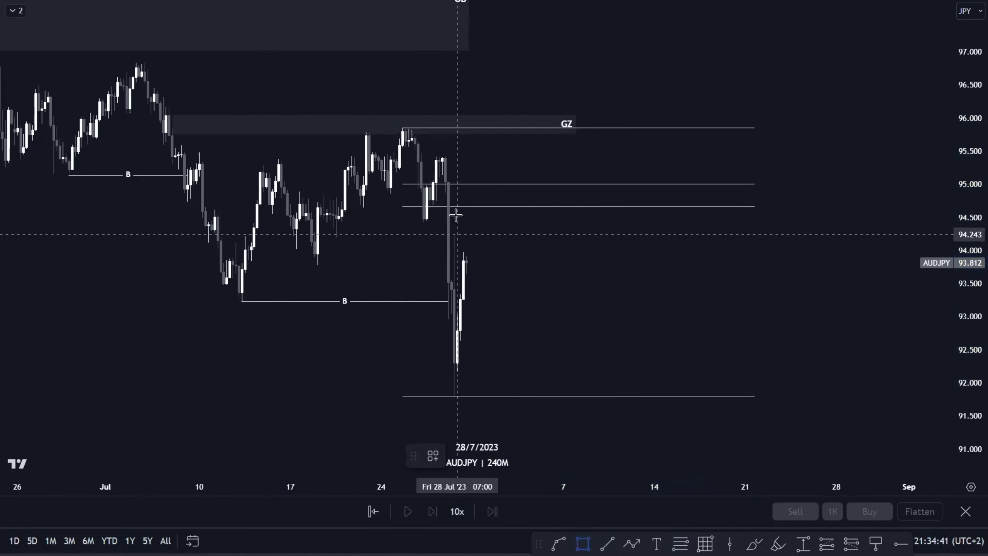
{"action": "left_click", "coordinate": [763, 184]}
{"action": "left_click", "coordinate": [456, 454]}
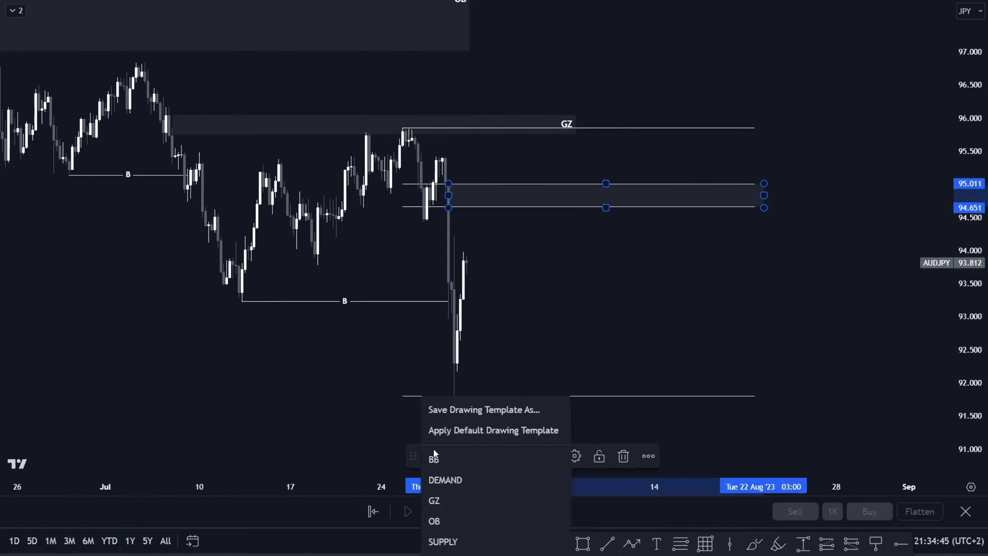
{"action": "left_click", "coordinate": [451, 501]}
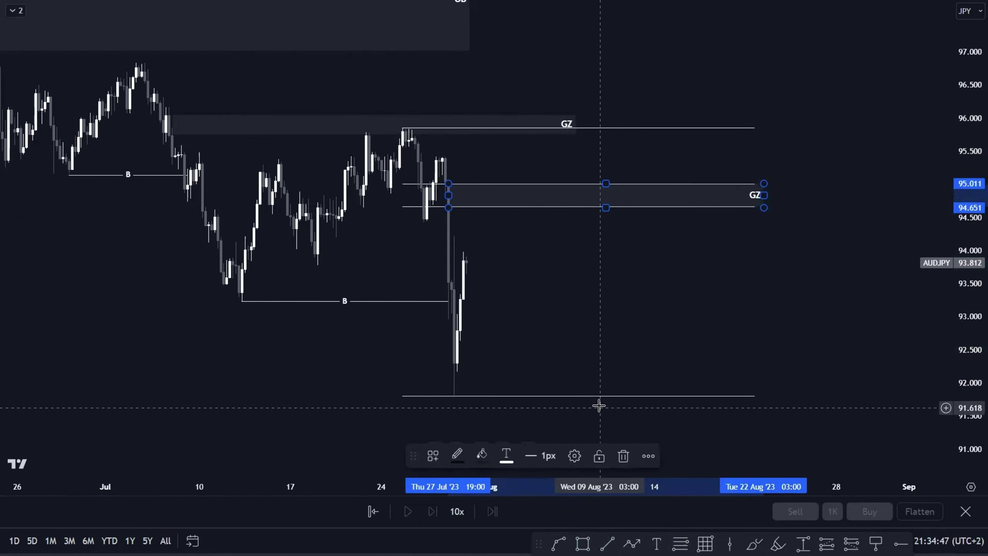
{"action": "left_click", "coordinate": [586, 397]}
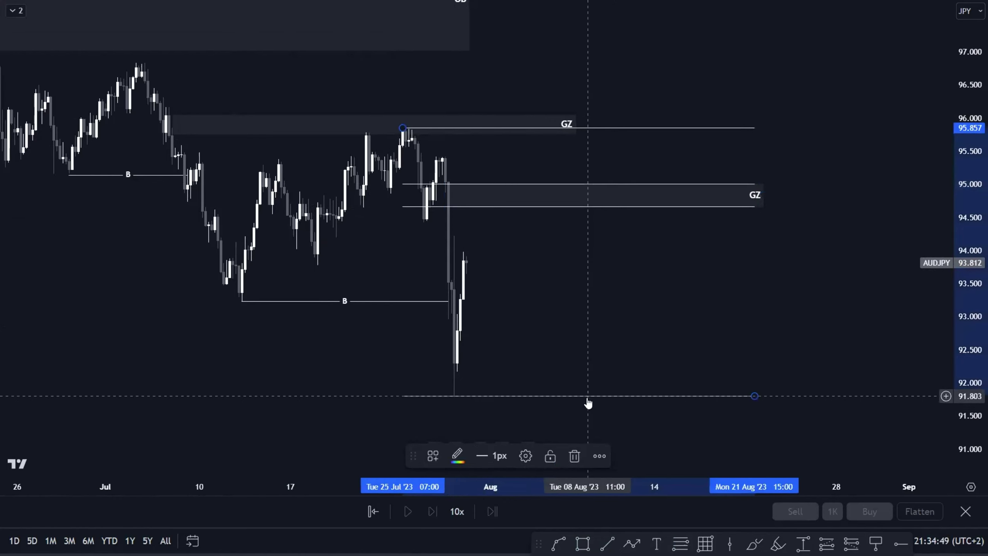
{"action": "left_click", "coordinate": [575, 456]}
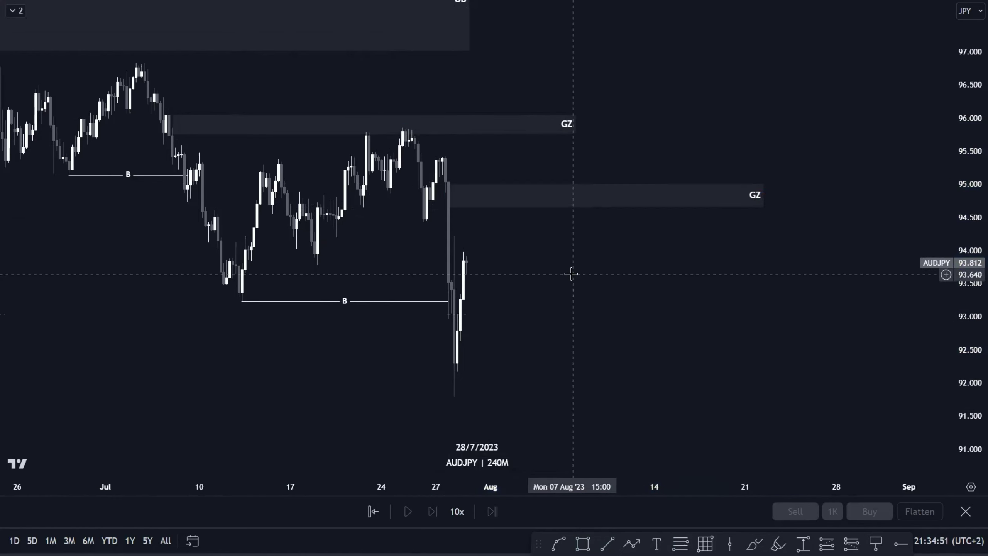
Shorten the lower golden zone so that it ends at about 21 August 2023.
{"action": "scroll", "coordinate": [633, 273], "scroll_direction": "up", "scroll_amount": 1}
{"action": "scroll", "coordinate": [677, 263], "scroll_direction": "down", "scroll_amount": 2}
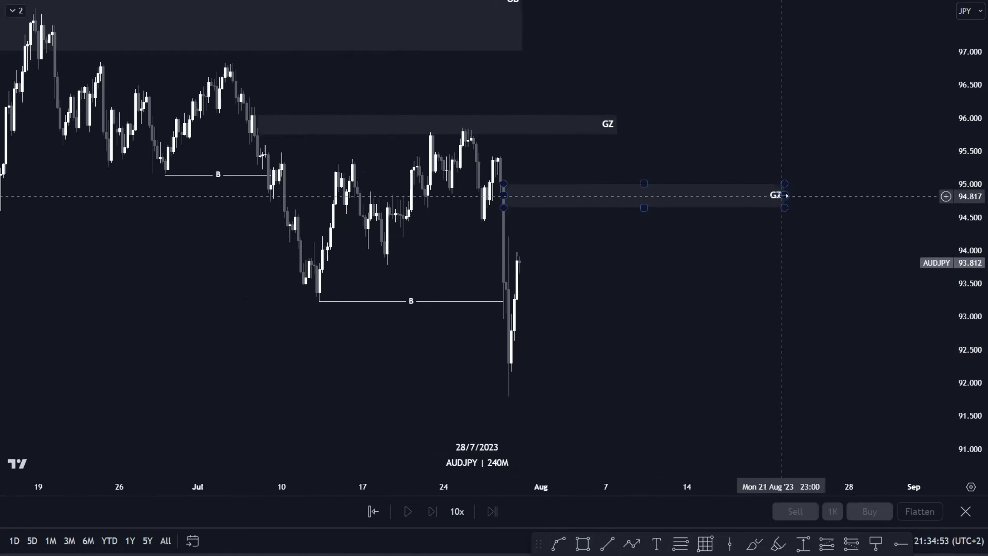
{"action": "left_click", "coordinate": [768, 200]}
{"action": "left_click", "coordinate": [742, 269]}
{"action": "scroll", "coordinate": [829, 289], "scroll_direction": "down", "scroll_amount": 4}
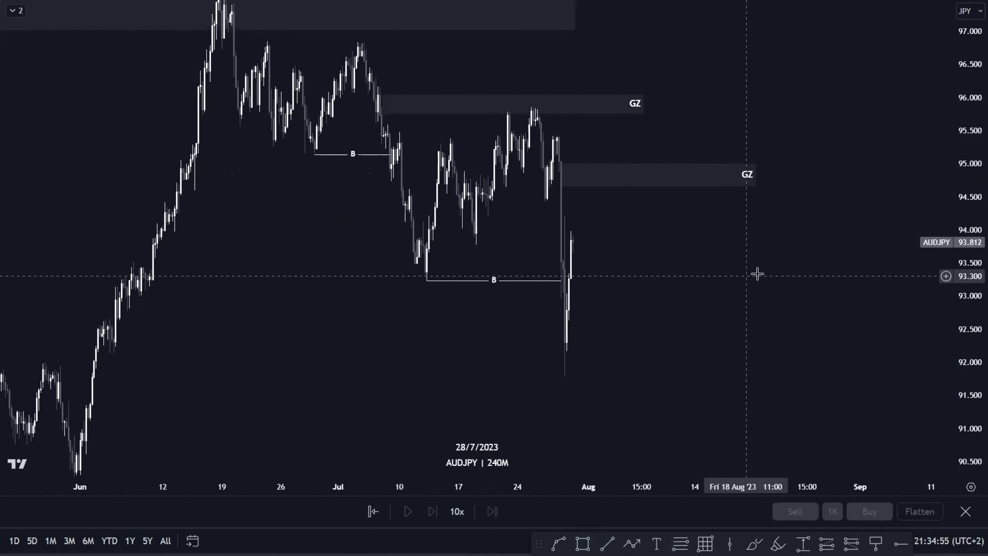
{"action": "left_click_drag", "start_coordinate": [973, 182], "coordinate": [968, 270]}
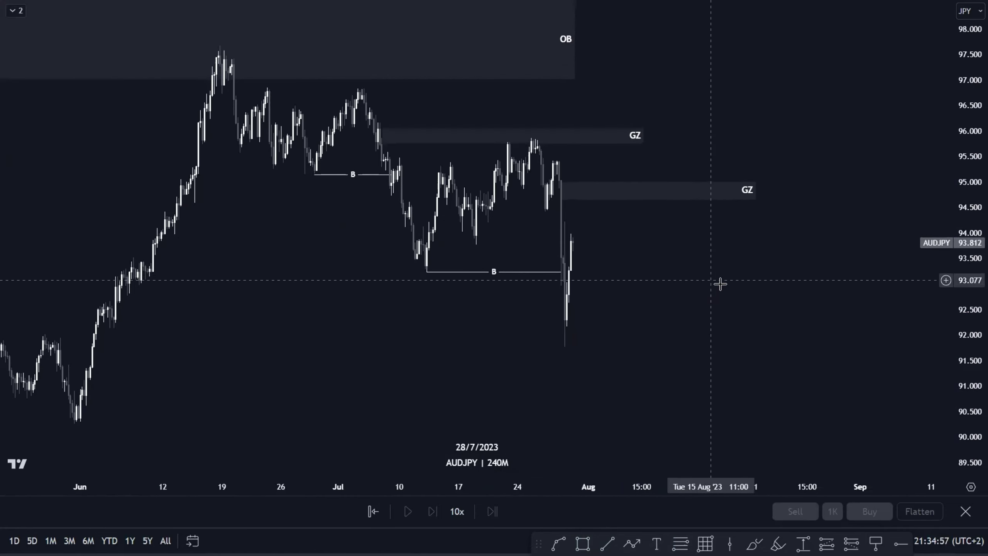
Switch to the CHFJPY 4-hour chart and clear the drawings already on it.
{"action": "scroll", "coordinate": [722, 291], "scroll_direction": "down", "scroll_amount": 1}
{"action": "left_click_drag", "start_coordinate": [722, 291], "coordinate": [583, 314]}
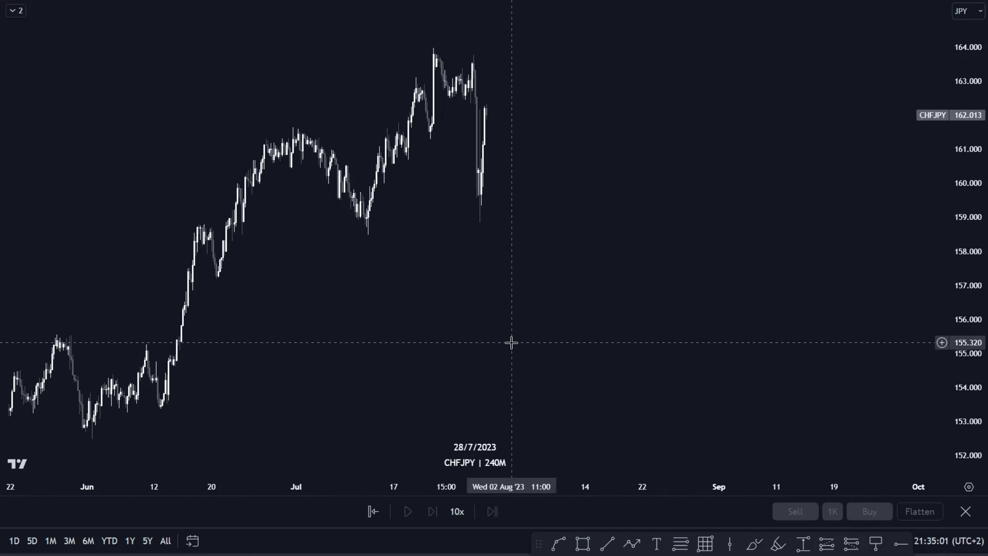
{"action": "scroll", "coordinate": [535, 334], "scroll_direction": "down", "scroll_amount": 1}
{"action": "scroll", "coordinate": [561, 316], "scroll_direction": "up", "scroll_amount": 5}
{"action": "left_click_drag", "start_coordinate": [426, 281], "coordinate": [609, 284]}
{"action": "scroll", "coordinate": [541, 279], "scroll_direction": "down", "scroll_amount": 1}
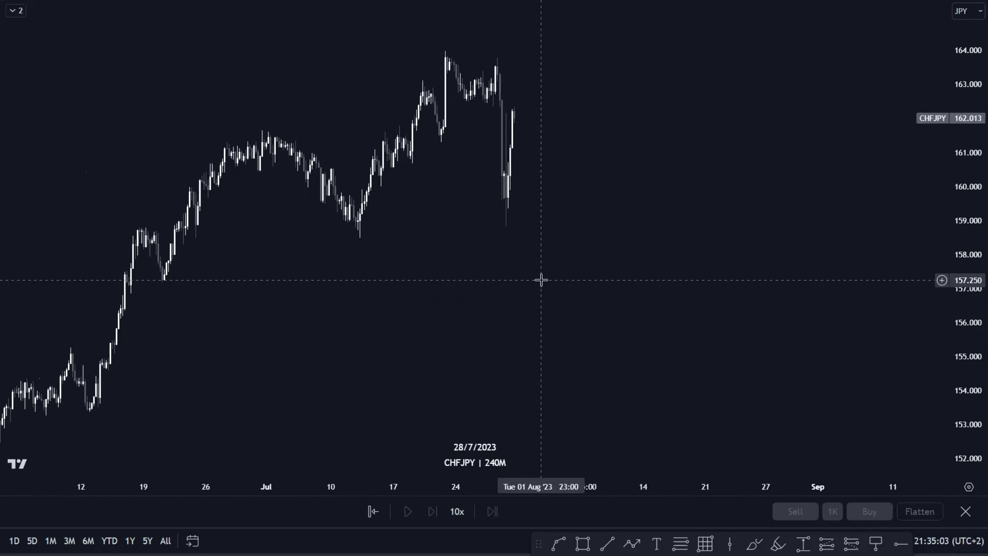
{"action": "left_click_drag", "start_coordinate": [541, 280], "coordinate": [642, 295]}
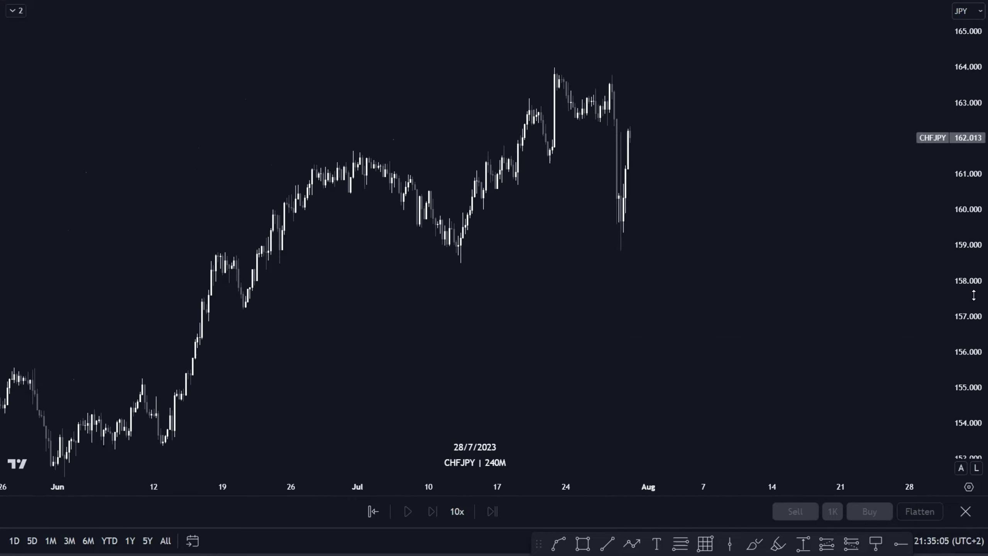
{"action": "scroll", "coordinate": [618, 294], "scroll_direction": "down", "scroll_amount": 2}
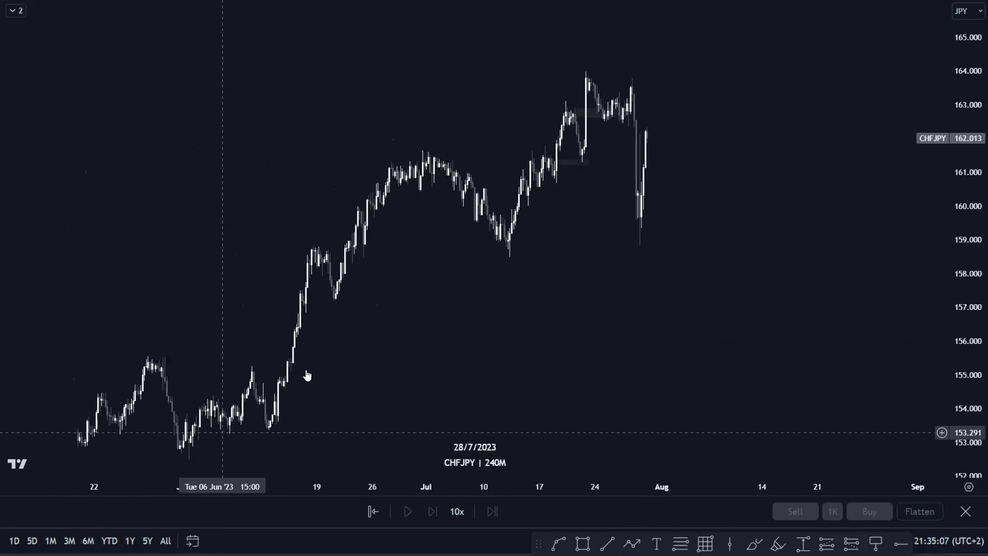
{"action": "right_click", "coordinate": [632, 313]}
{"action": "left_click", "coordinate": [682, 488]}
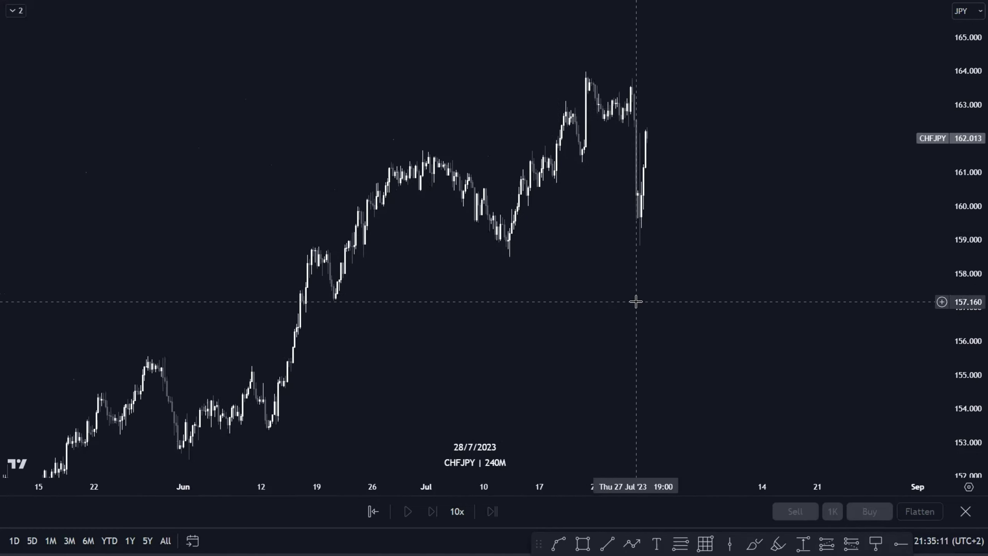
Draw a horizontal trend line at 161.639 from the 30 June 2023 high to about 17 July and apply the BOS template.
{"action": "scroll", "coordinate": [635, 301], "scroll_direction": "up", "scroll_amount": 2}
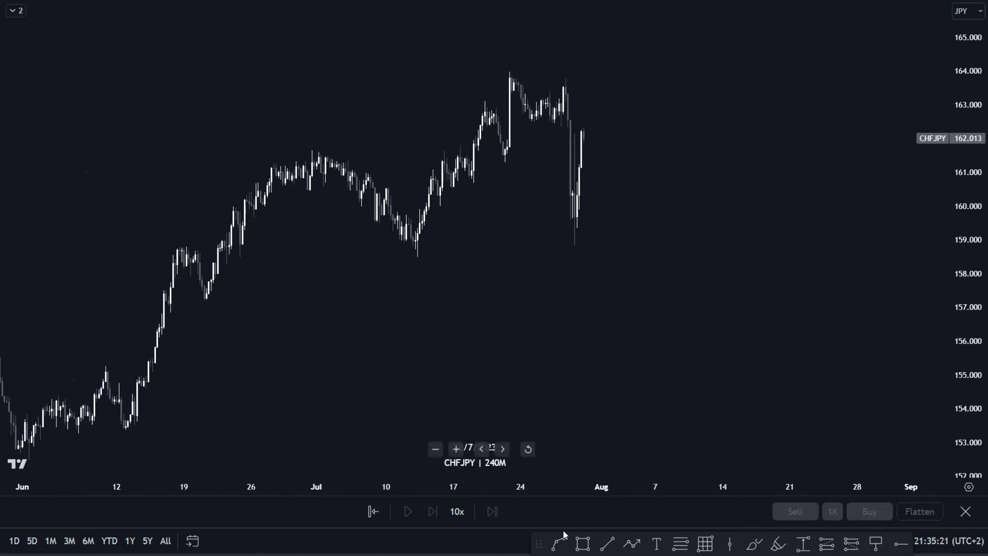
{"action": "left_click", "coordinate": [606, 543]}
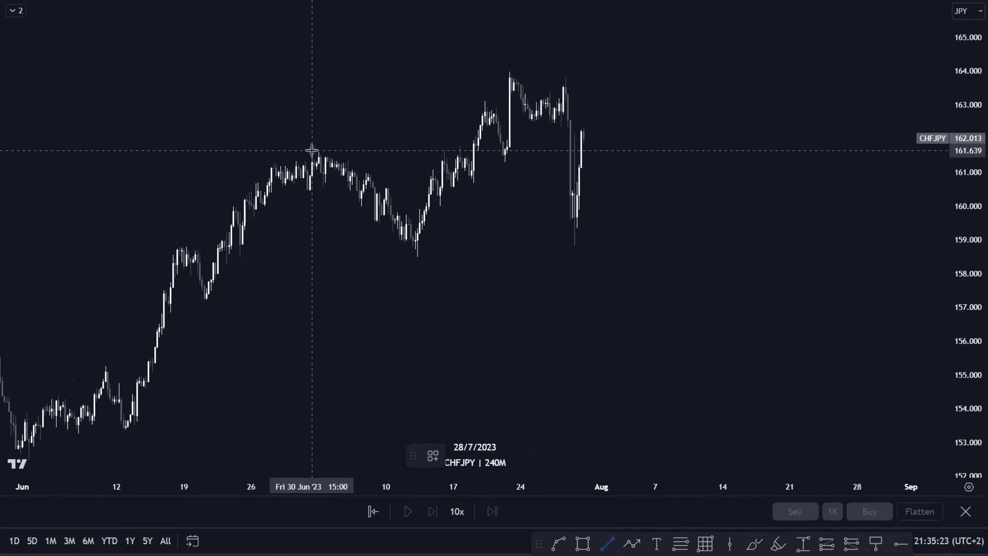
{"action": "left_click", "coordinate": [311, 150]}
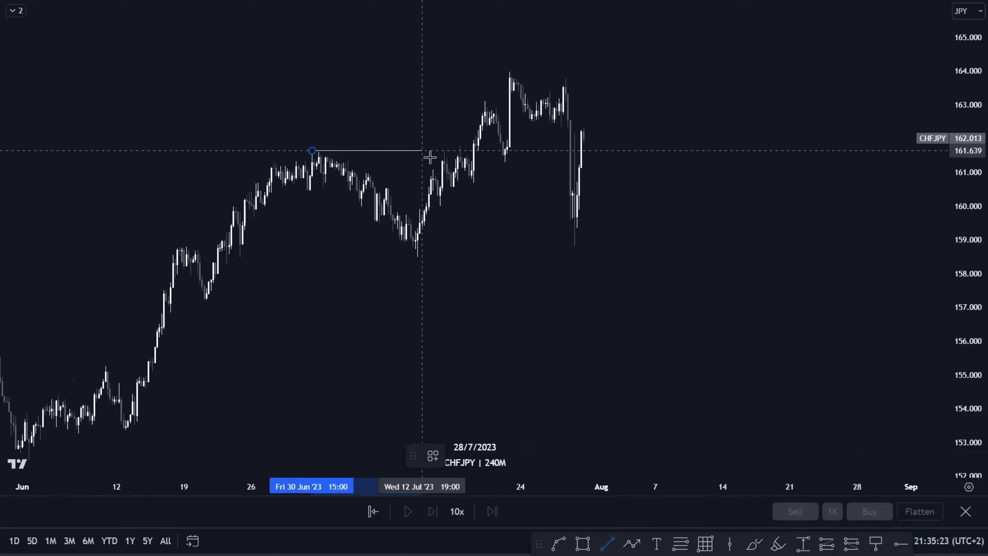
{"action": "left_click", "coordinate": [462, 160]}
{"action": "left_click", "coordinate": [451, 454]}
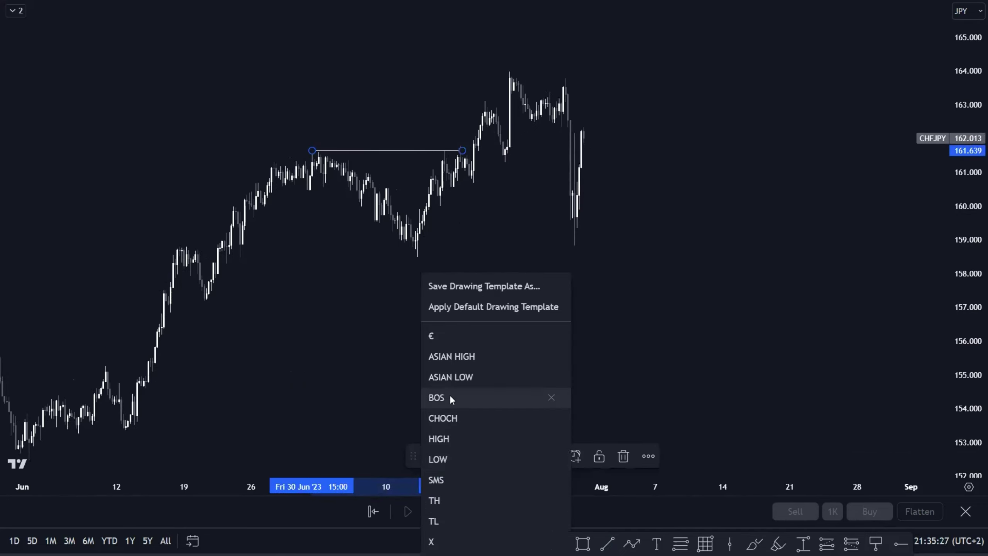
{"action": "left_click", "coordinate": [567, 348]}
Mark the zone from the 12 July 2023 low between about 158.5 and 159.35 with a rectangle extended to about 8 August.
{"action": "scroll", "coordinate": [611, 340], "scroll_direction": "right", "scroll_amount": 5}
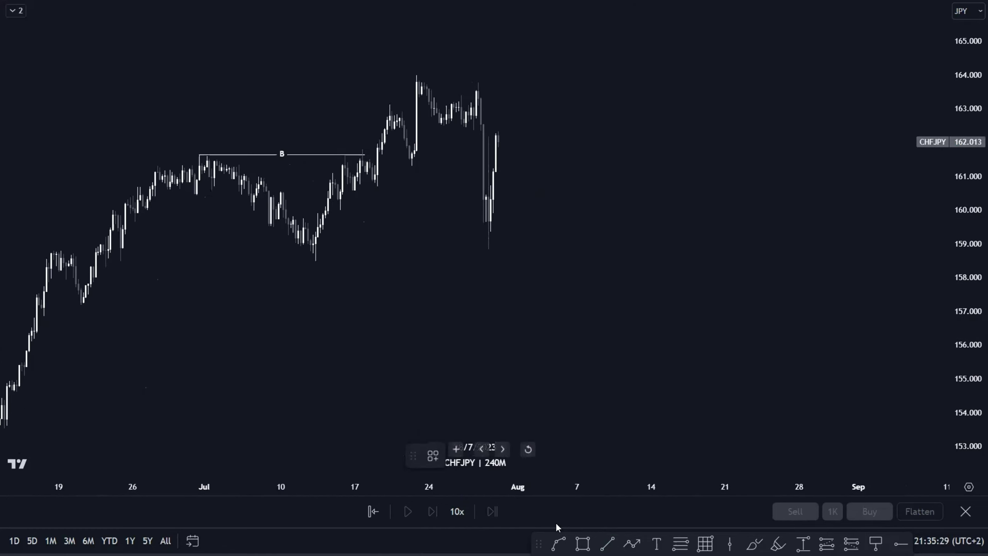
{"action": "left_click", "coordinate": [582, 544]}
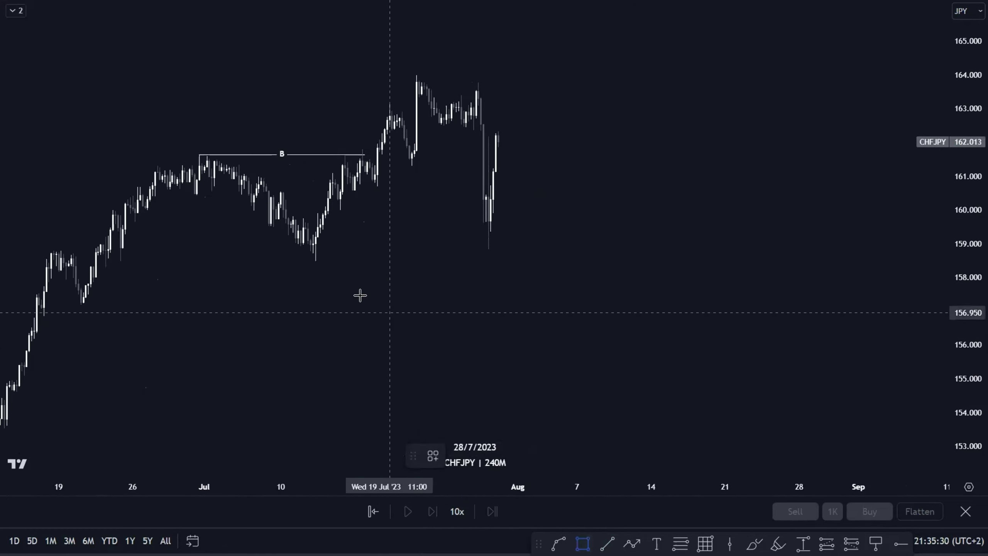
{"action": "left_click", "coordinate": [313, 260]}
{"action": "left_click", "coordinate": [340, 231]}
{"action": "left_click_drag", "start_coordinate": [341, 245], "coordinate": [591, 262]}
{"action": "left_click", "coordinate": [649, 213]}
{"action": "scroll", "coordinate": [660, 215], "scroll_direction": "up", "scroll_amount": 2}
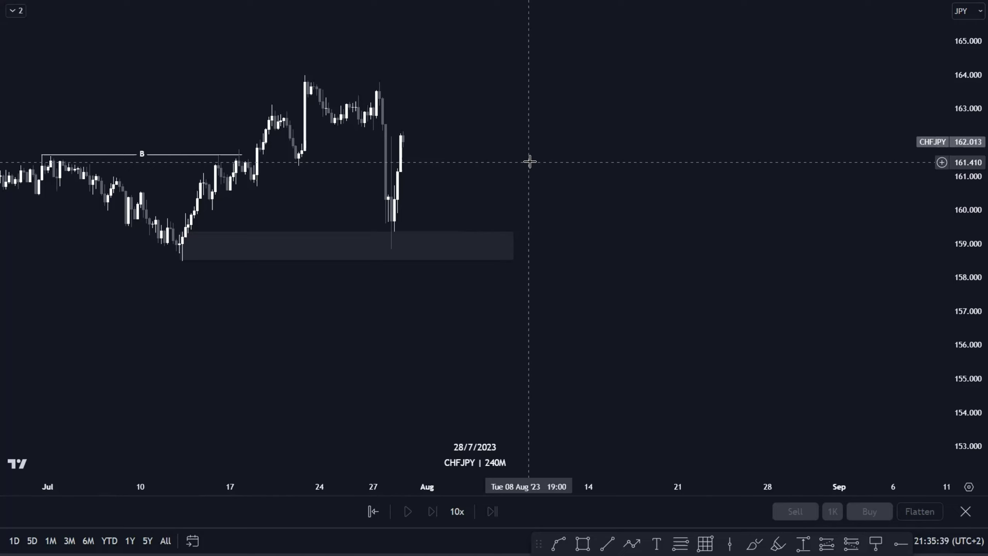
Set the chart interval to 60 minutes and examine how price reacts at the rectangle zone on 28 July.
{"action": "type", "text": "2"}
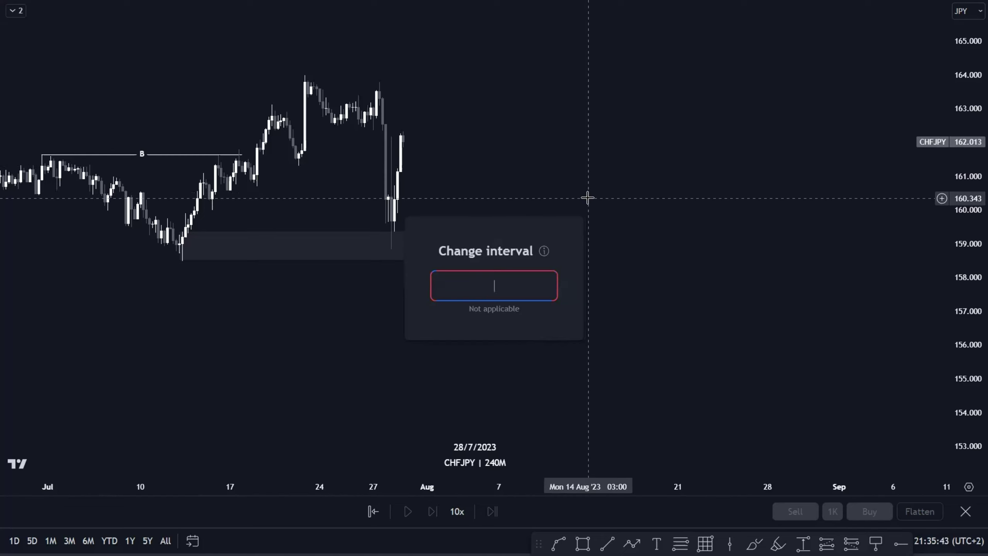
{"action": "key", "text": "Return"}
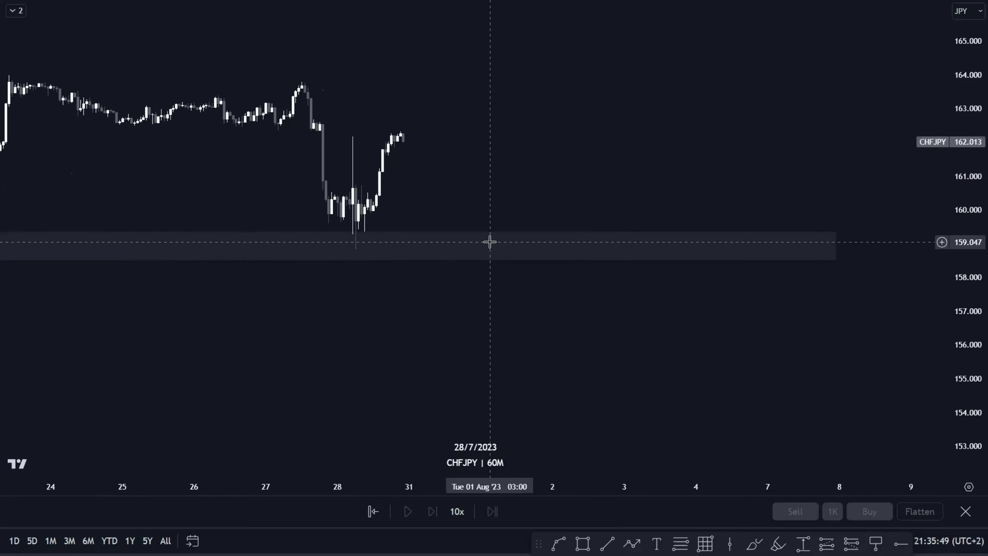
{"action": "scroll", "coordinate": [509, 271], "scroll_direction": "down", "scroll_amount": 2}
{"action": "scroll", "coordinate": [521, 275], "scroll_direction": "up", "scroll_amount": 4}
{"action": "scroll", "coordinate": [483, 191], "scroll_direction": "down", "scroll_amount": 7}
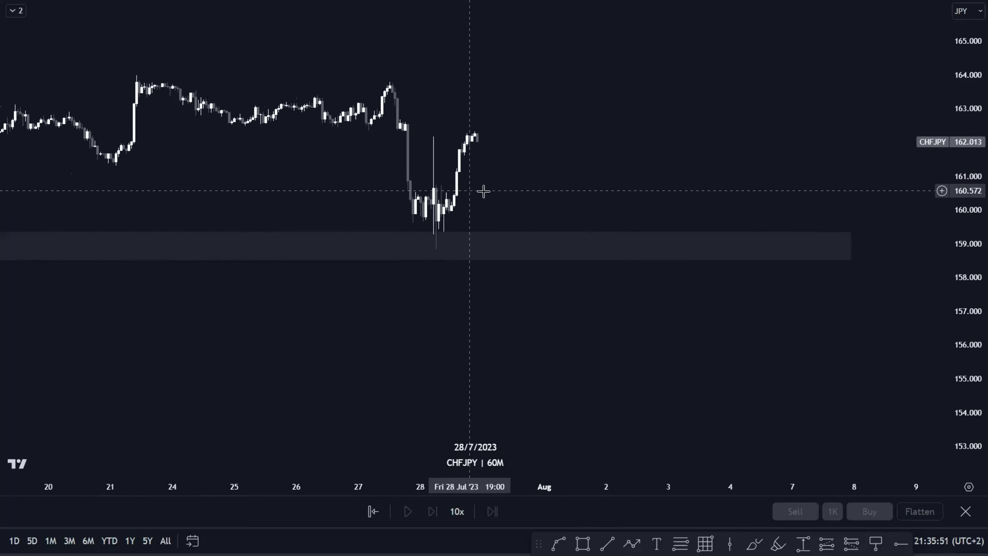
{"action": "scroll", "coordinate": [696, 201], "scroll_direction": "up", "scroll_amount": 3}
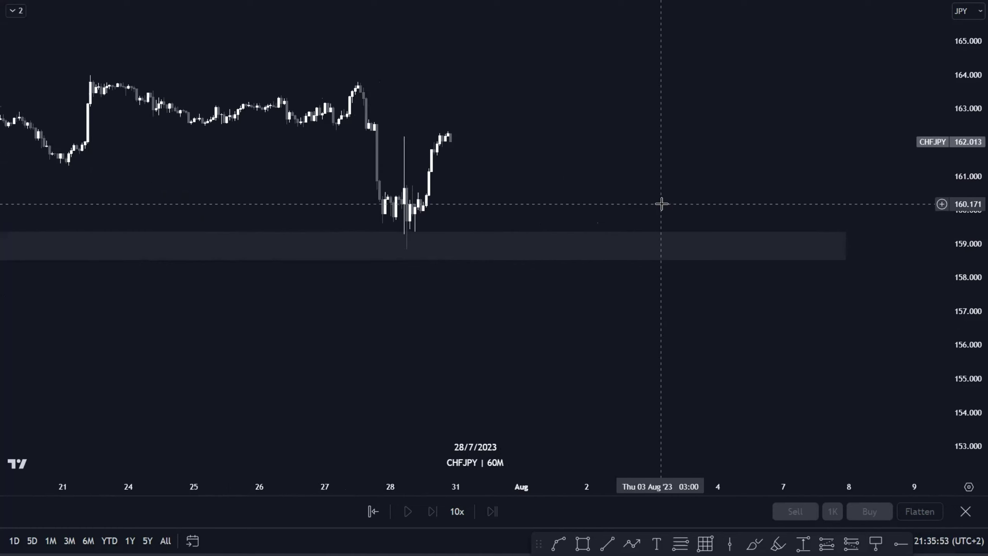
{"action": "scroll", "coordinate": [655, 205], "scroll_direction": "up", "scroll_amount": 1}
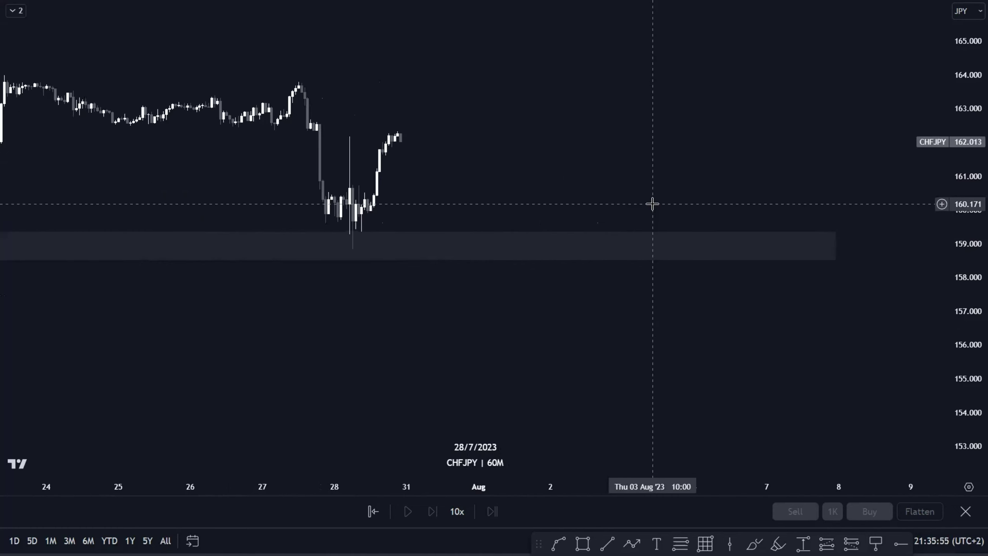
Set the chart interval to 15 minutes to show the 27–28 July price action at the zone in detail.
{"action": "type", "text": "15"}
{"action": "key", "text": "Return"}
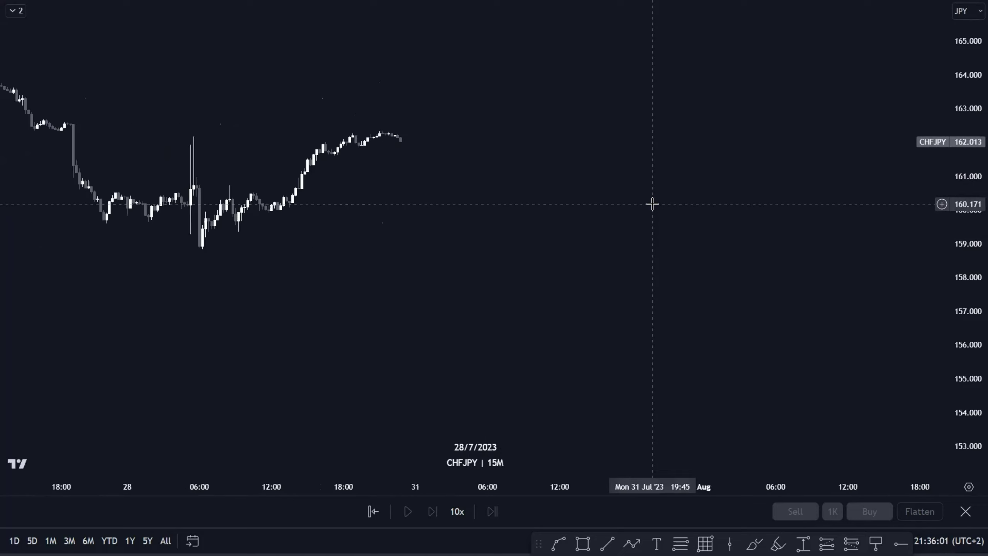
{"action": "scroll", "coordinate": [478, 205], "scroll_direction": "down", "scroll_amount": 5}
{"action": "scroll", "coordinate": [718, 238], "scroll_direction": "up", "scroll_amount": 3}
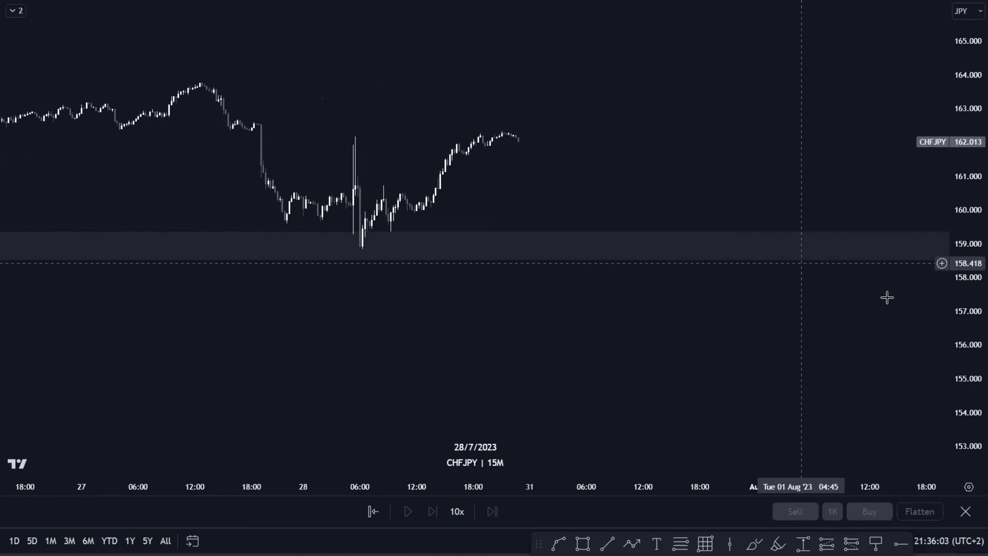
{"action": "left_click_drag", "start_coordinate": [972, 370], "coordinate": [965, 202]}
{"action": "left_click_drag", "start_coordinate": [602, 191], "coordinate": [590, 251]}
{"action": "scroll", "coordinate": [560, 234], "scroll_direction": "up", "scroll_amount": 4}
{"action": "left_click_drag", "start_coordinate": [469, 196], "coordinate": [664, 205]}
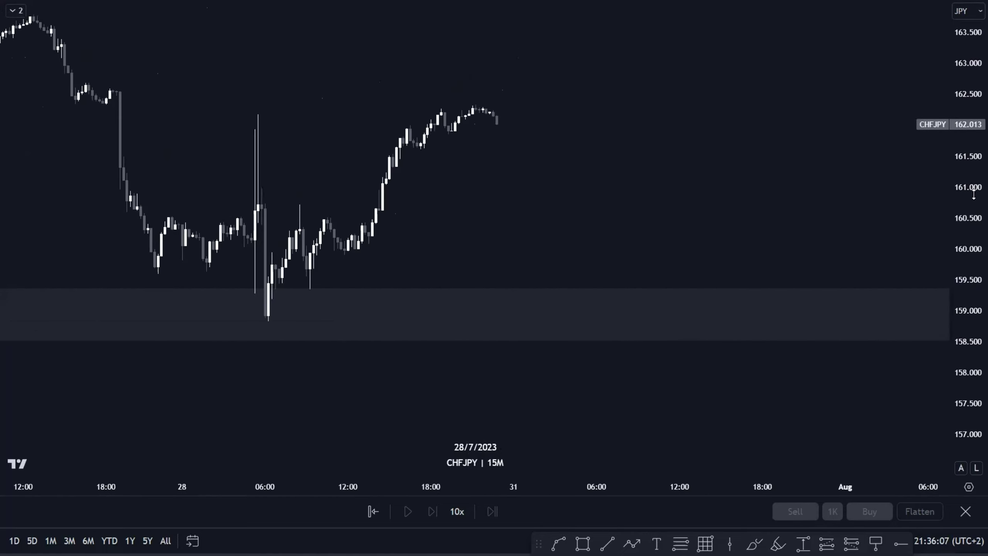
{"action": "left_click_drag", "start_coordinate": [972, 195], "coordinate": [972, 253]}
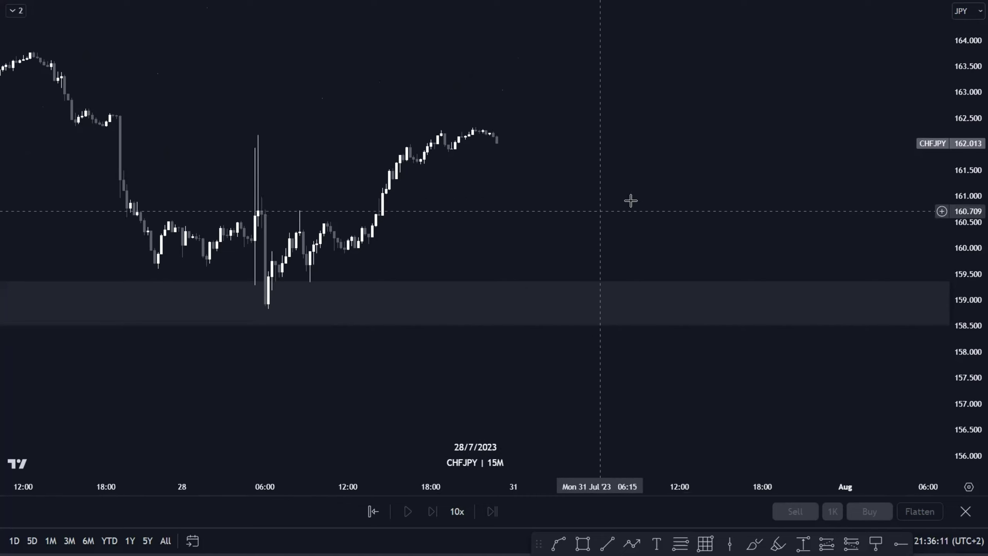
Draw a horizontal trend line at 159.606 from 27 July 21:45 to 28 July 05:15 and apply the BOS template.
{"action": "left_click", "coordinate": [607, 542]}
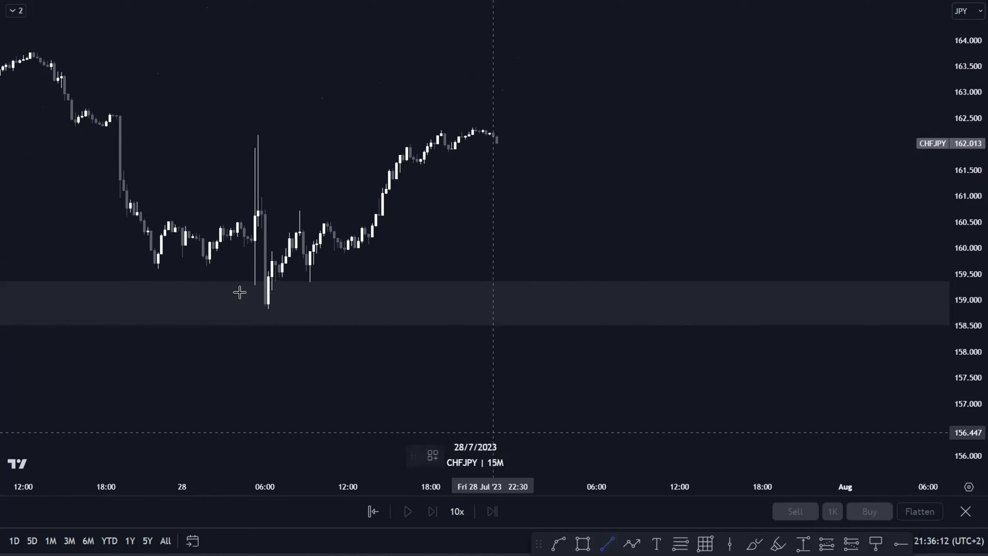
{"action": "left_click", "coordinate": [157, 269]}
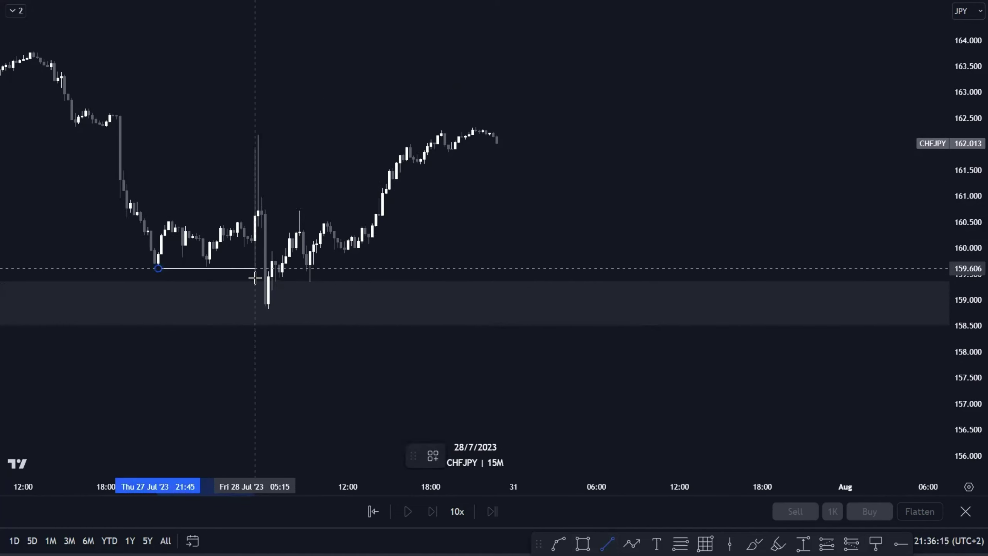
{"action": "left_click", "coordinate": [254, 277]}
{"action": "left_click", "coordinate": [432, 456]}
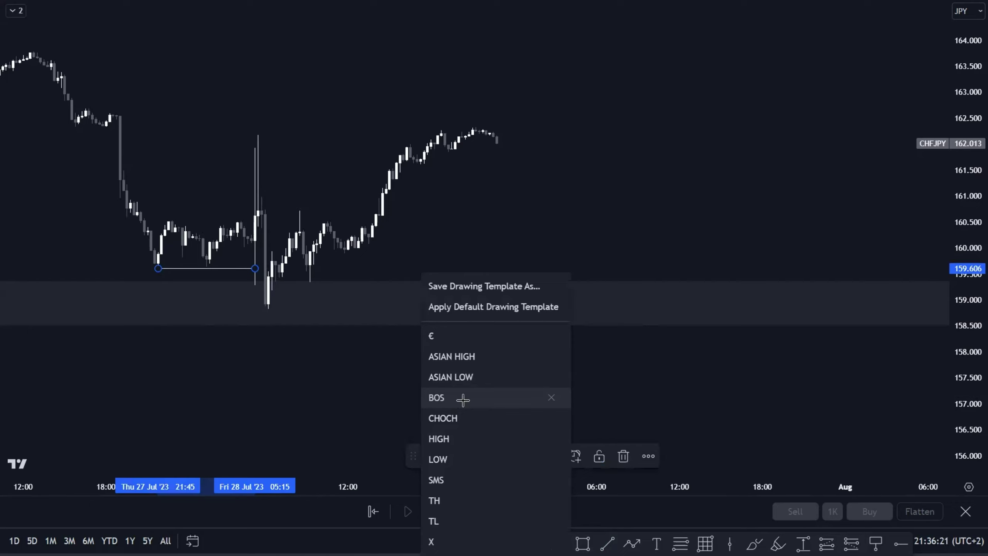
{"action": "left_click", "coordinate": [463, 400]}
{"action": "left_click", "coordinate": [541, 274]}
{"action": "scroll", "coordinate": [529, 252], "scroll_direction": "up", "scroll_amount": 1}
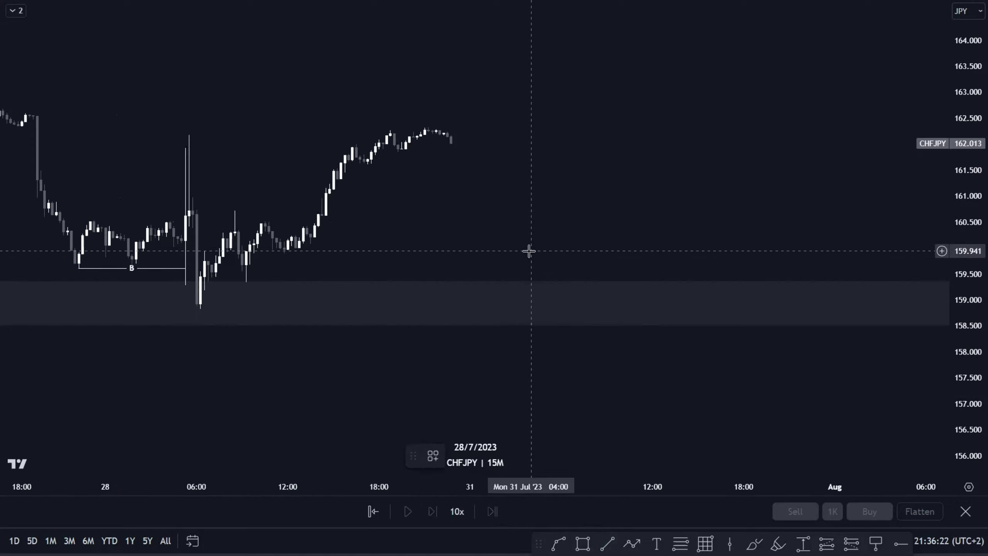
Move the BOS line down to 159.272 so that it runs from 27 July 22:30 to about 28 July 06:00.
{"action": "left_click", "coordinate": [149, 269]}
{"action": "left_click_drag", "start_coordinate": [147, 271], "coordinate": [144, 299]}
{"action": "scroll", "coordinate": [310, 252], "scroll_direction": "up", "scroll_amount": 2}
{"action": "left_click_drag", "start_coordinate": [310, 253], "coordinate": [668, 240]}
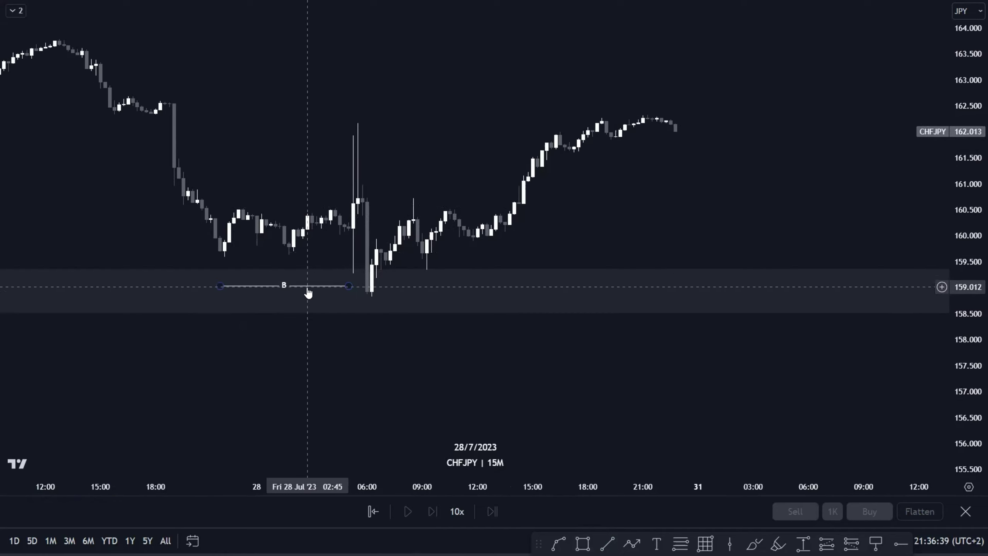
{"action": "left_click_drag", "start_coordinate": [308, 292], "coordinate": [326, 275]}
{"action": "left_click", "coordinate": [350, 274]}
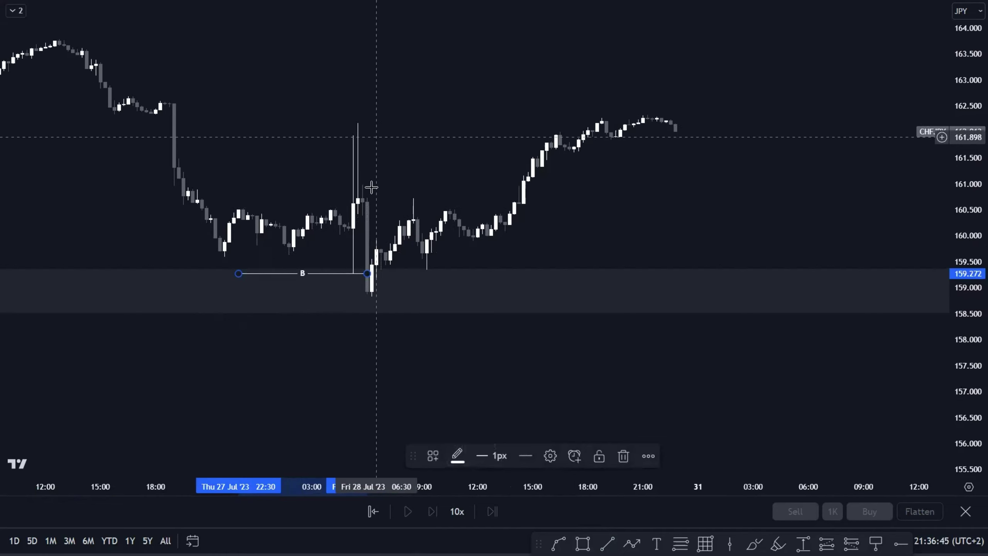
Draw a horizontal trend line at 162.171 from the 28 July 05:30 high to 18:30 and apply the CHOCH template.
{"action": "left_click", "coordinate": [606, 542]}
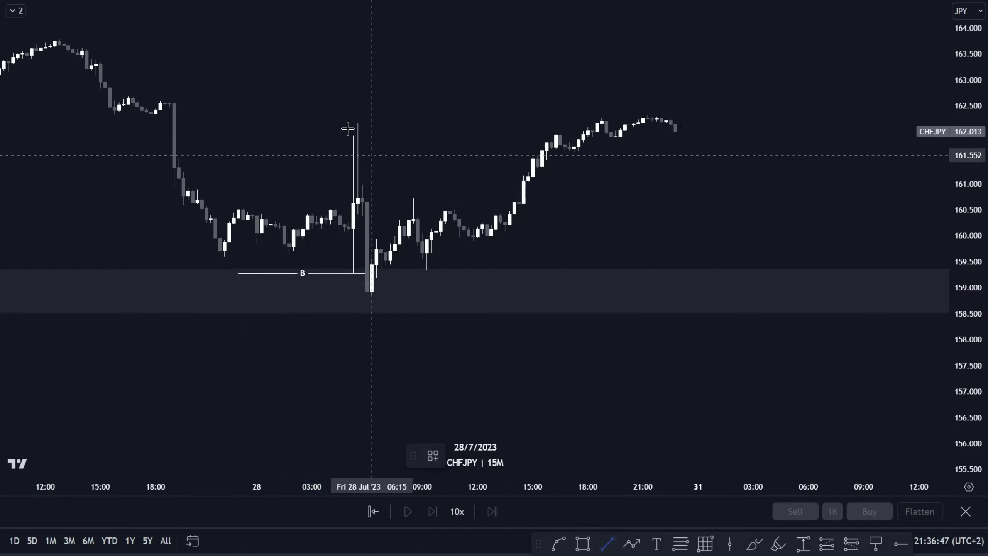
{"action": "left_click", "coordinate": [357, 123]}
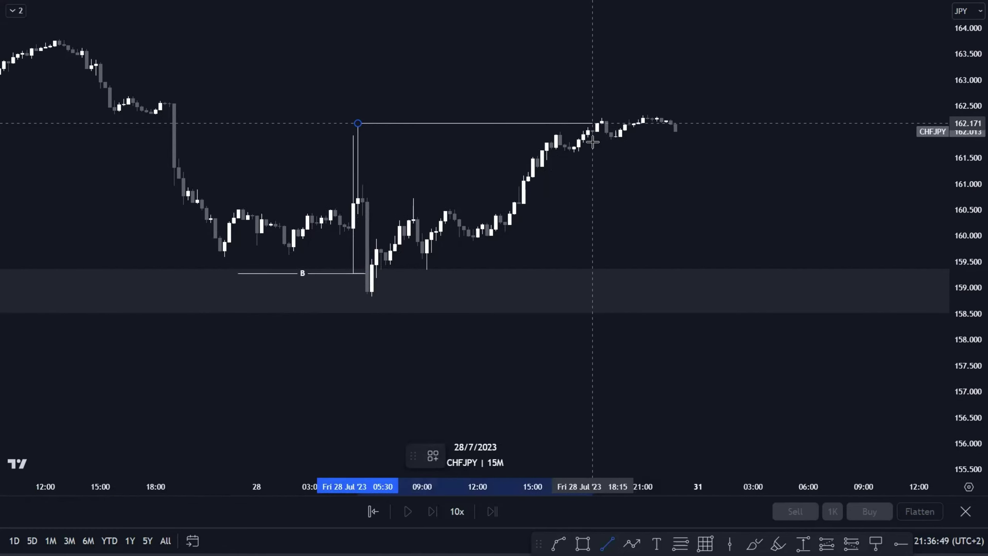
{"action": "left_click", "coordinate": [597, 144]}
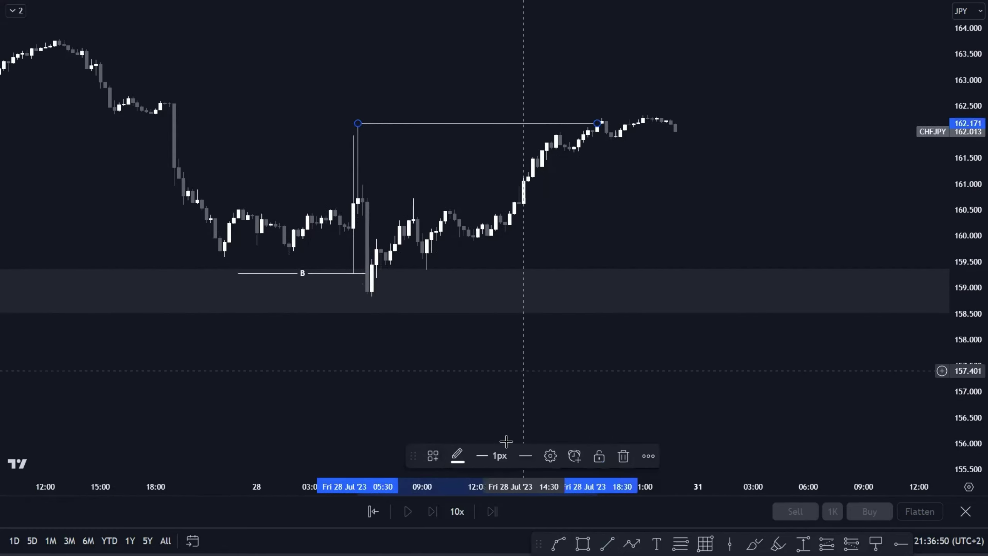
{"action": "left_click", "coordinate": [434, 456]}
{"action": "left_click", "coordinate": [453, 417]}
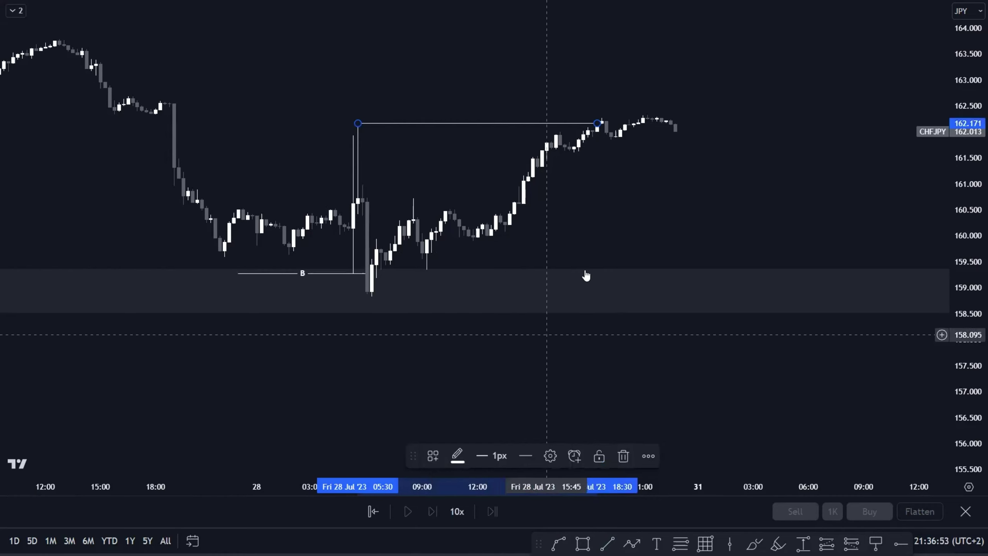
Draw a Fibonacci retracement from the 28 July low at 158.826 up to 162.345.
{"action": "scroll", "coordinate": [665, 190], "scroll_direction": "down", "scroll_amount": 3}
{"action": "left_click_drag", "start_coordinate": [673, 200], "coordinate": [485, 216]}
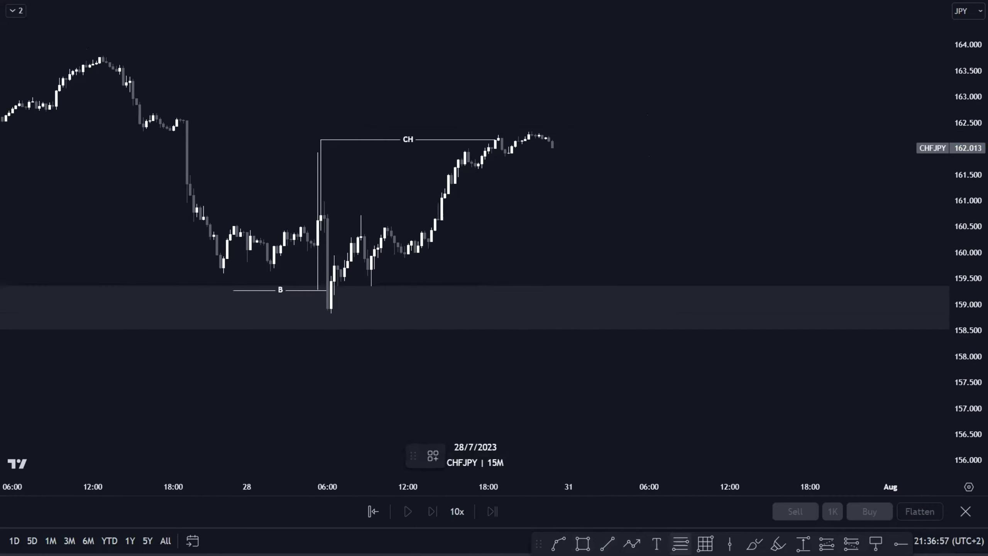
{"action": "left_click", "coordinate": [679, 543]}
{"action": "left_click", "coordinate": [331, 314]}
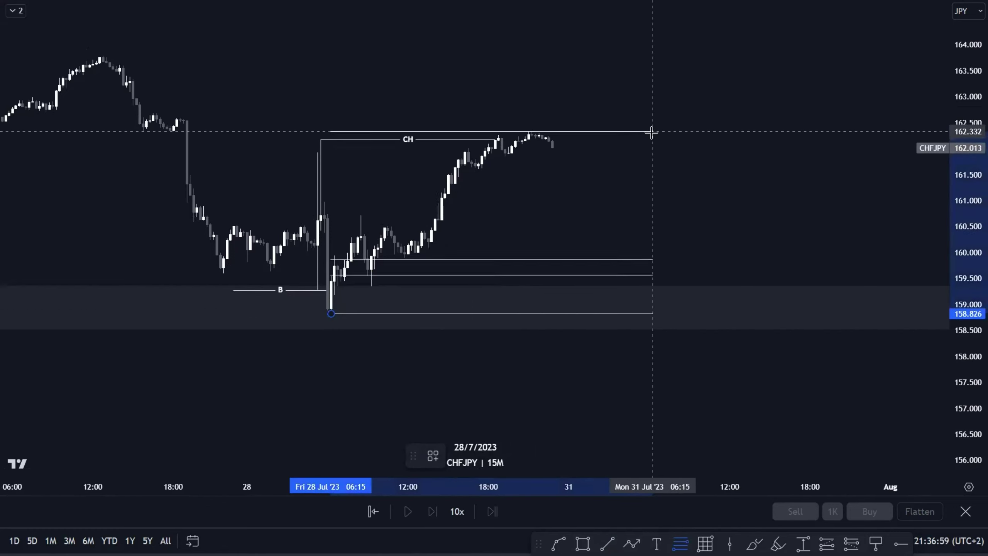
{"action": "left_click", "coordinate": [653, 131]}
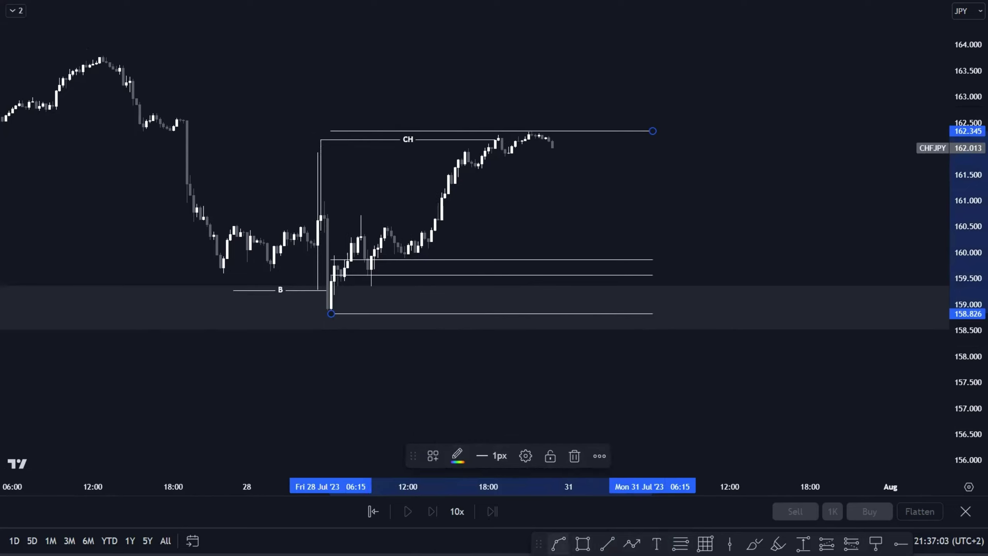
Draw a rectangle over the golden zone between the two middle Fibonacci levels, and delete the Fibonacci retracement.
{"action": "left_click", "coordinate": [583, 543]}
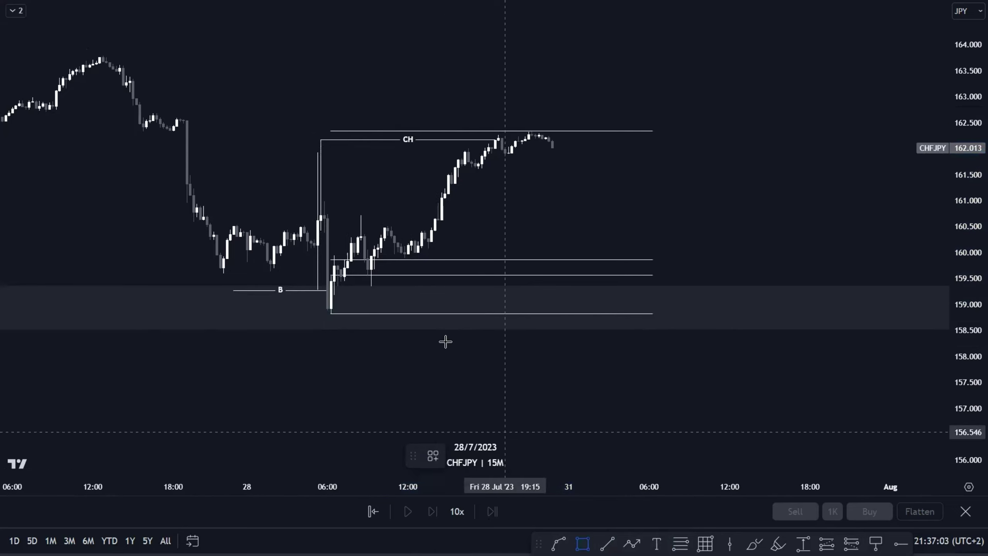
{"action": "left_click", "coordinate": [371, 275]}
{"action": "left_click", "coordinate": [668, 260]}
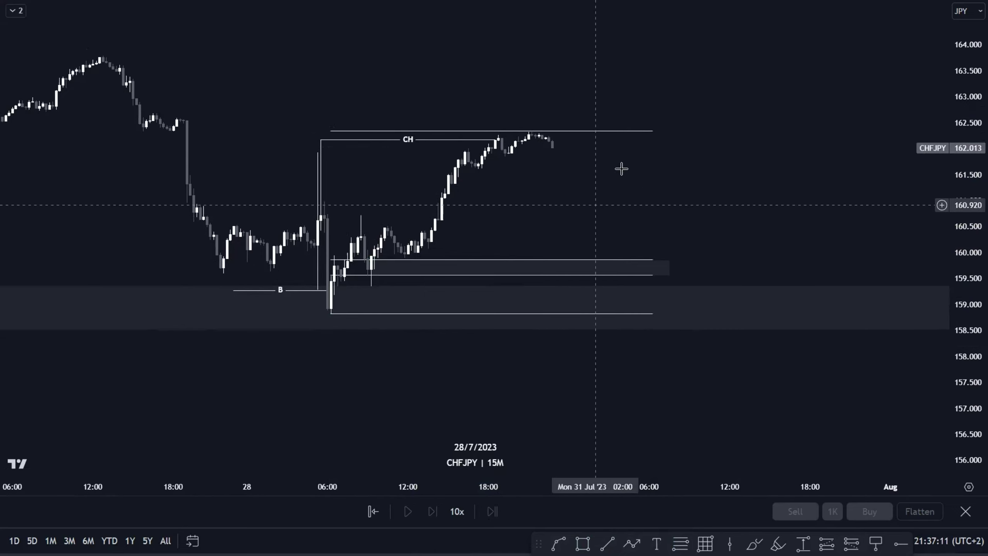
{"action": "mouse_move", "coordinate": [654, 130]}
{"action": "left_mouse_down"}
{"action": "mouse_move", "coordinate": [655, 88]}
{"action": "mouse_move", "coordinate": [667, 82]}
{"action": "mouse_move", "coordinate": [677, 120]}
{"action": "left_mouse_up"}
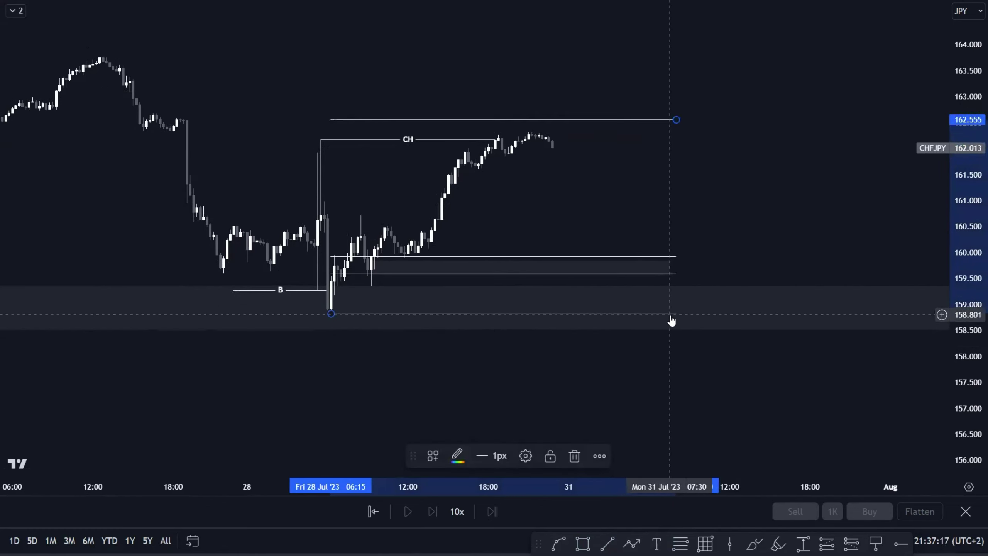
{"action": "left_click", "coordinate": [575, 456]}
Switch to the NZDJPY chart and change its interval to 1 day.
{"action": "scroll", "coordinate": [679, 257], "scroll_direction": "down", "scroll_amount": 5}
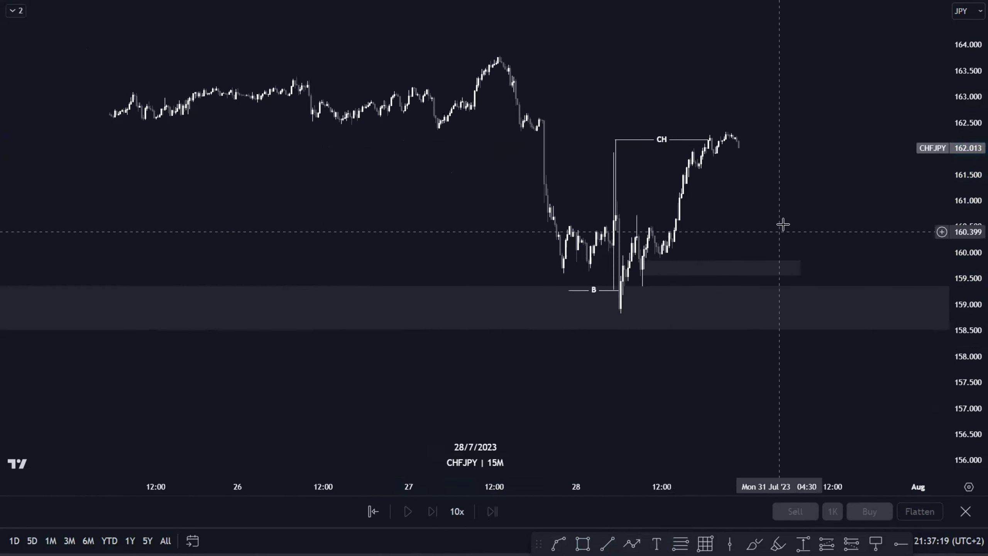
{"action": "left_click_drag", "start_coordinate": [780, 225], "coordinate": [702, 232]}
{"action": "left_click_drag", "start_coordinate": [963, 152], "coordinate": [886, 209]}
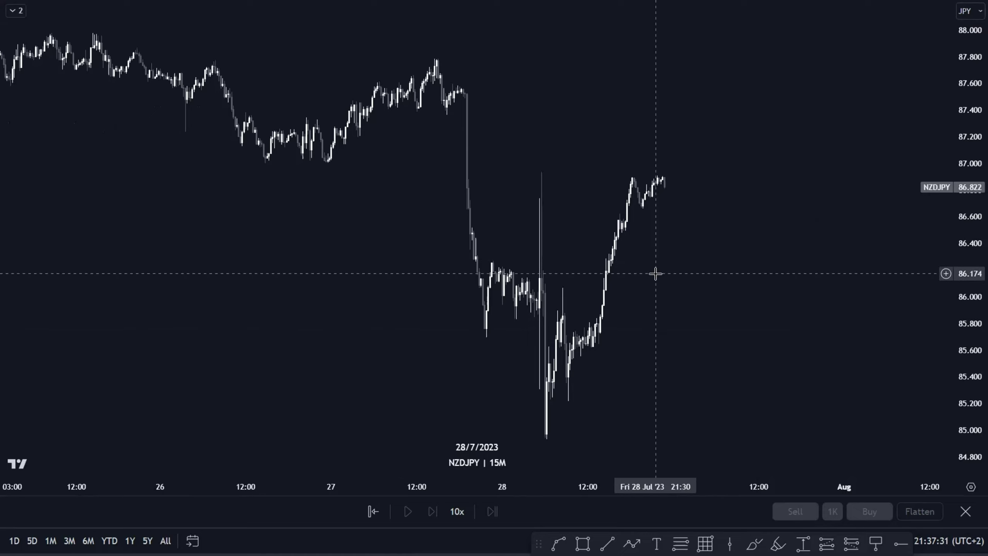
{"action": "type", "text": "1D"}
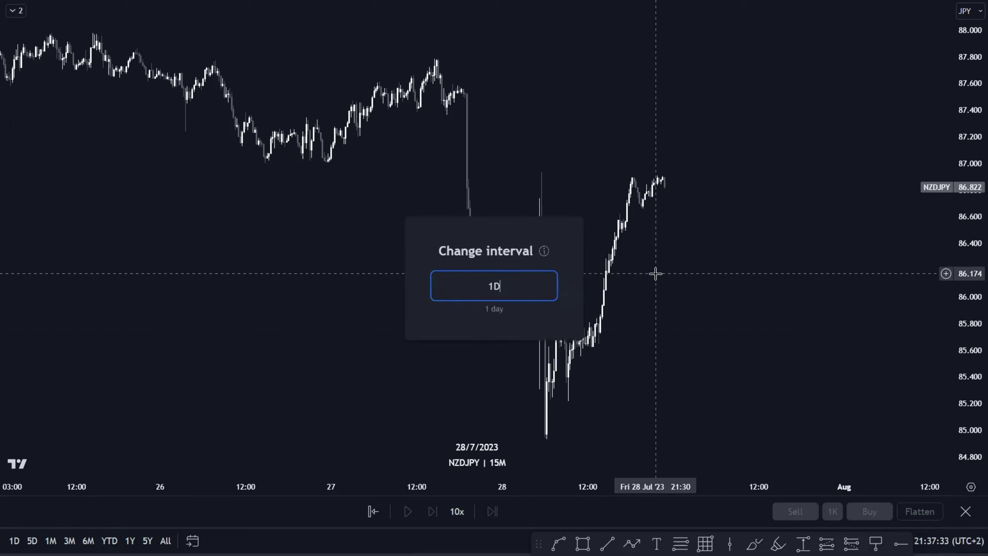
{"action": "key", "text": "Return"}
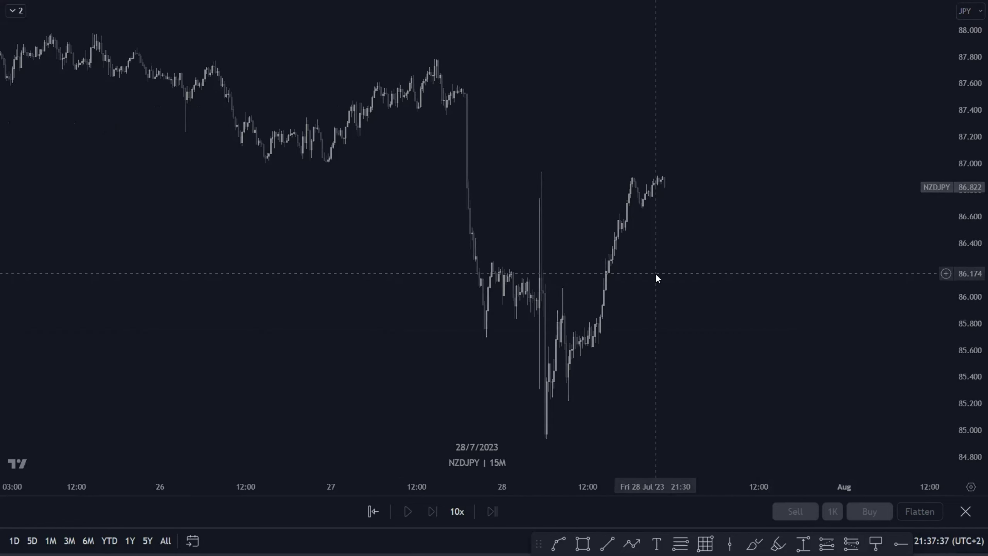
Fit the price scale to the daily candles and remove all existing drawings from the NZDJPY chart.
{"action": "right_click", "coordinate": [655, 273]}
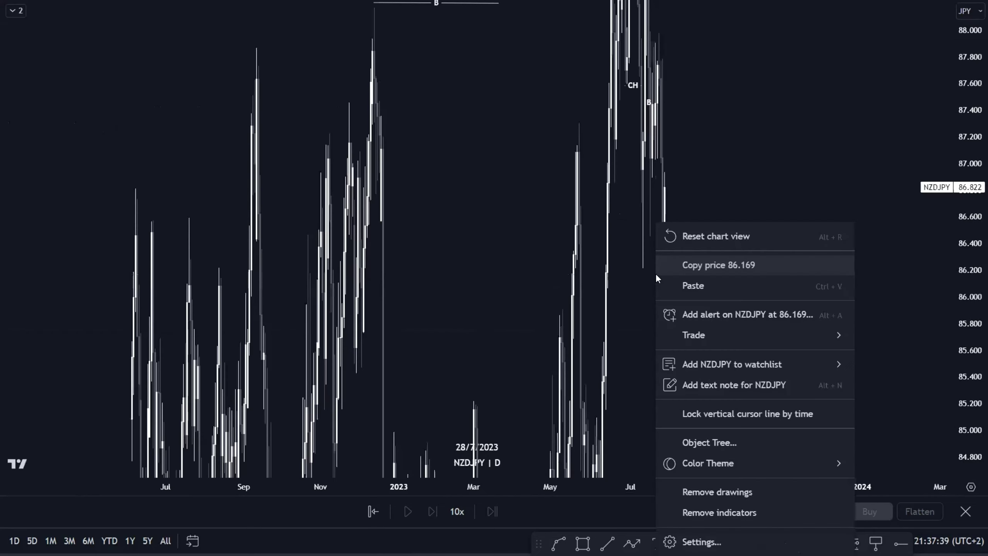
{"action": "left_click", "coordinate": [764, 172]}
{"action": "double_click", "coordinate": [961, 163]}
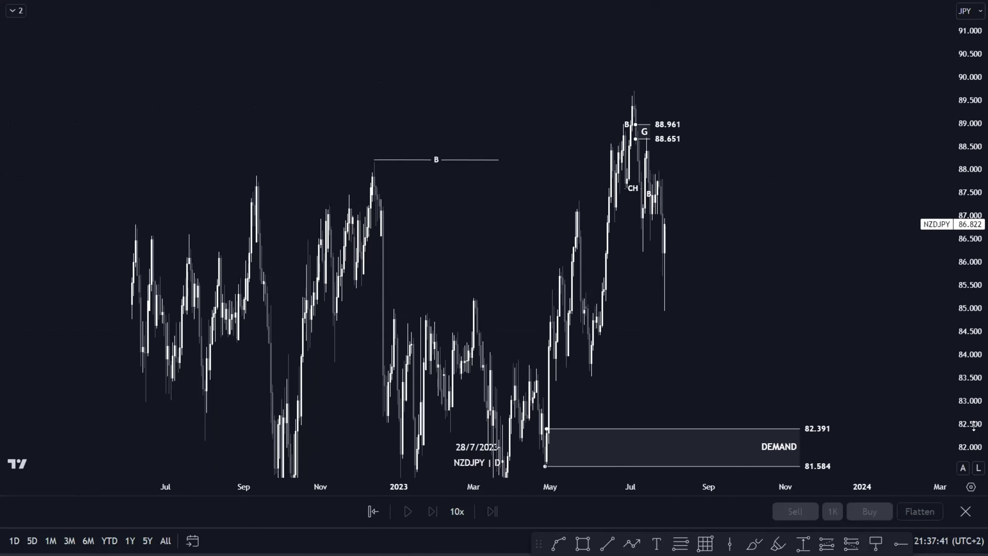
{"action": "right_click", "coordinate": [783, 327]}
{"action": "left_click", "coordinate": [727, 243]}
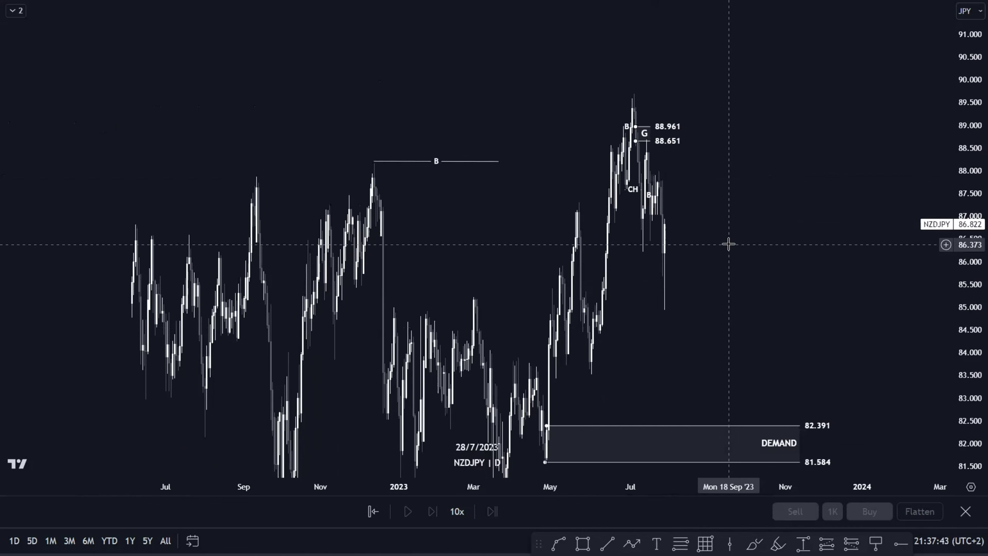
{"action": "right_click", "coordinate": [727, 244]}
{"action": "left_click", "coordinate": [776, 491]}
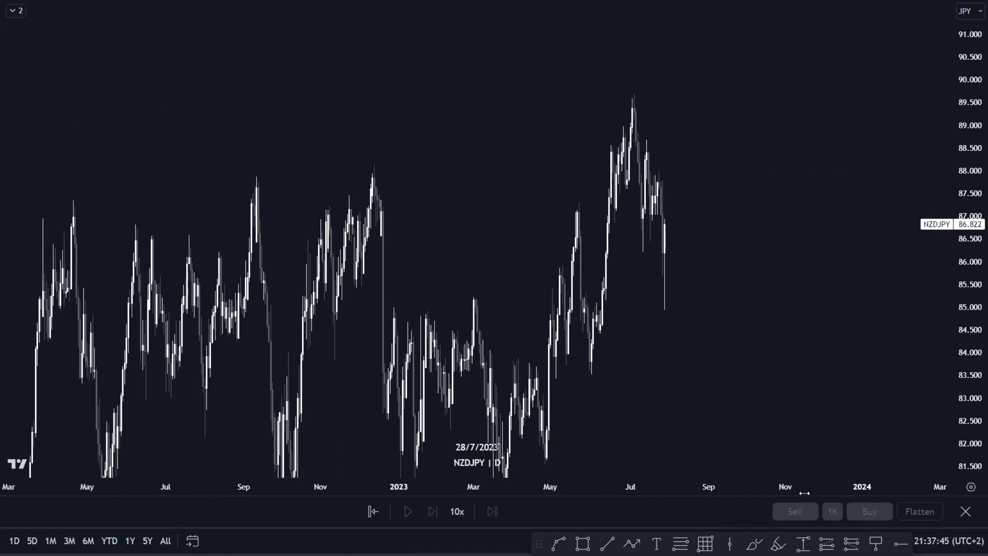
Examine the NZDJPY daily price structure from early 2022 to July 2023.
{"action": "scroll", "coordinate": [690, 282], "scroll_direction": "up", "scroll_amount": 3}
{"action": "scroll", "coordinate": [689, 281], "scroll_direction": "down", "scroll_amount": 2}
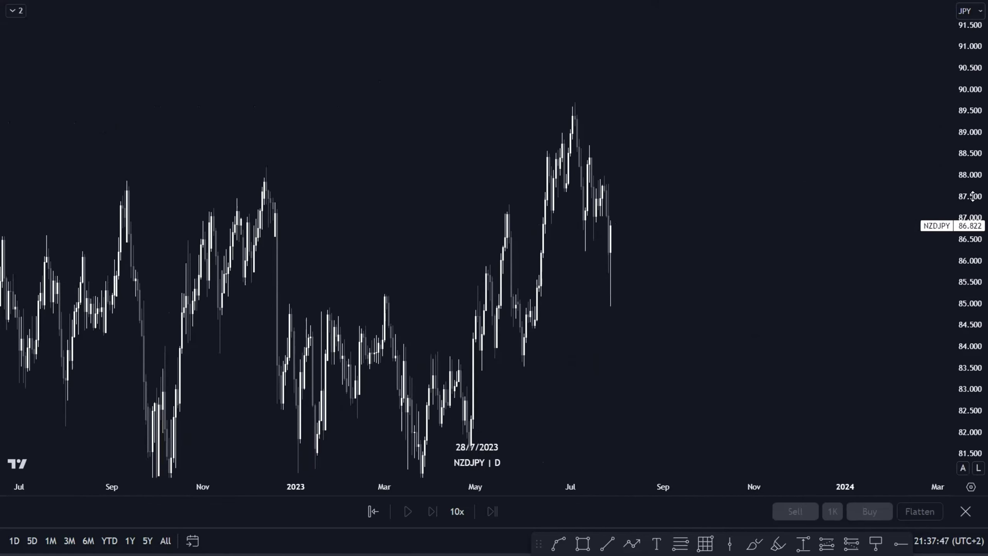
{"action": "scroll", "coordinate": [657, 249], "scroll_direction": "down", "scroll_amount": 1}
{"action": "scroll", "coordinate": [647, 234], "scroll_direction": "up", "scroll_amount": 1}
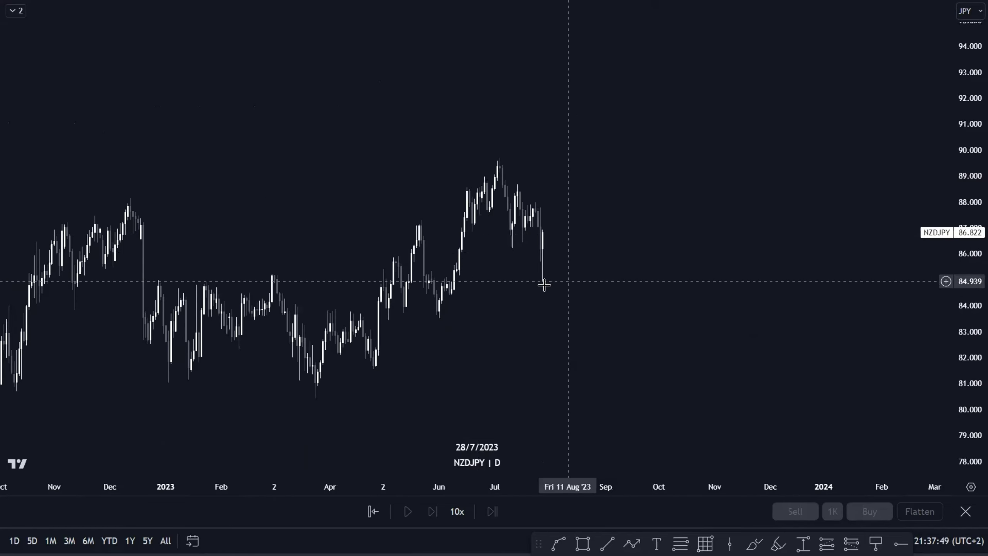
{"action": "scroll", "coordinate": [586, 287], "scroll_direction": "up", "scroll_amount": 1}
{"action": "scroll", "coordinate": [556, 310], "scroll_direction": "down", "scroll_amount": 2}
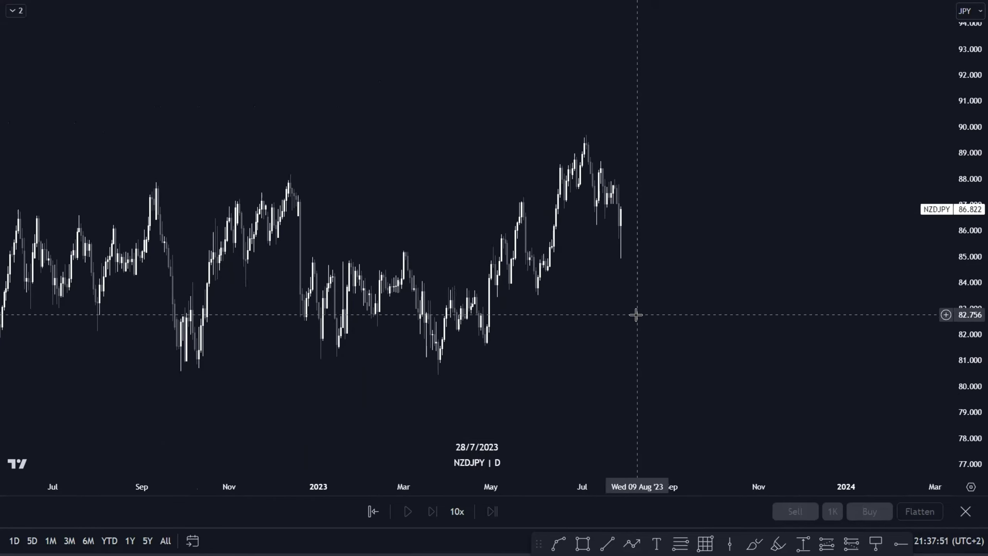
{"action": "scroll", "coordinate": [452, 341], "scroll_direction": "down", "scroll_amount": 1}
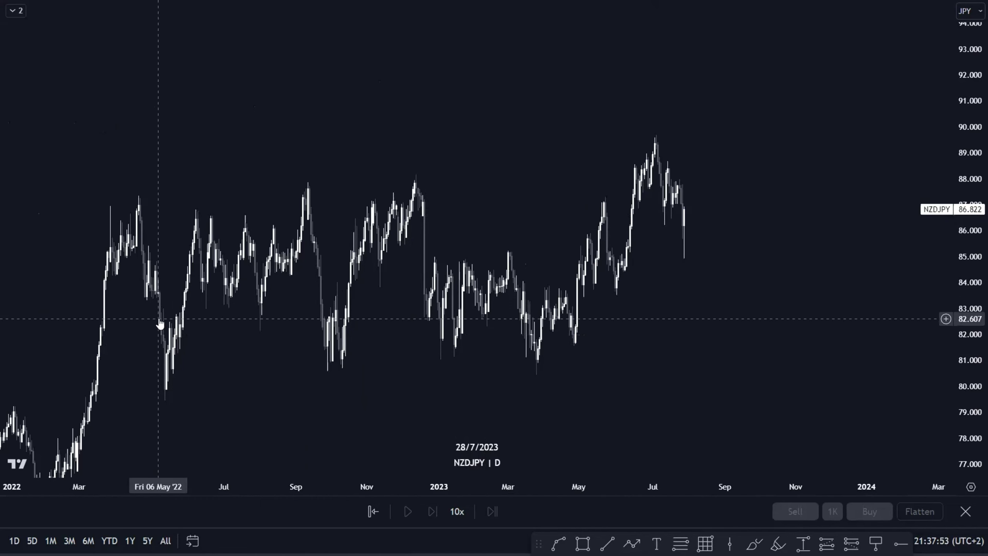
{"action": "scroll", "coordinate": [646, 268], "scroll_direction": "up", "scroll_amount": 1}
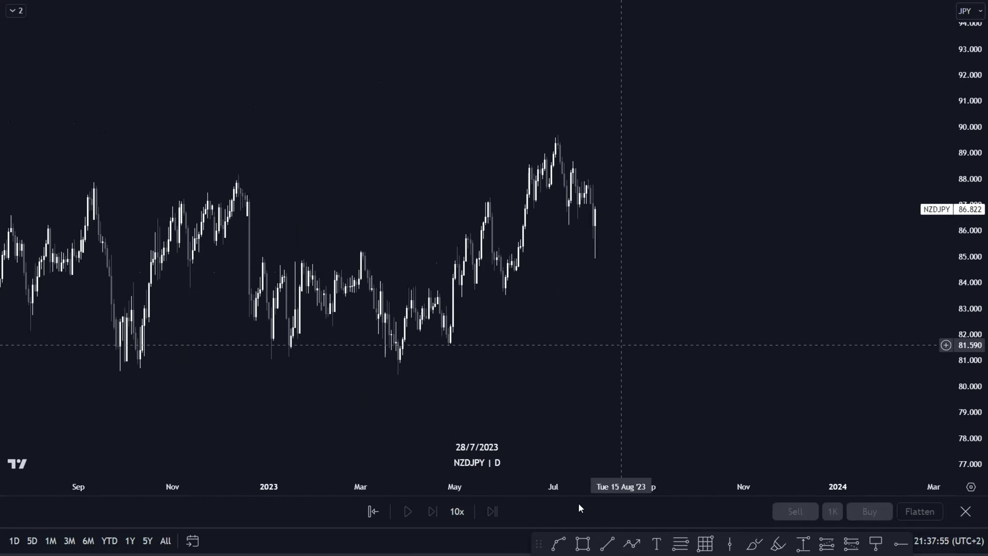
Draw a horizontal trend line at 88.164 from 12 December 2022 to 16 June 2023 and apply the BOS template.
{"action": "left_click", "coordinate": [606, 543]}
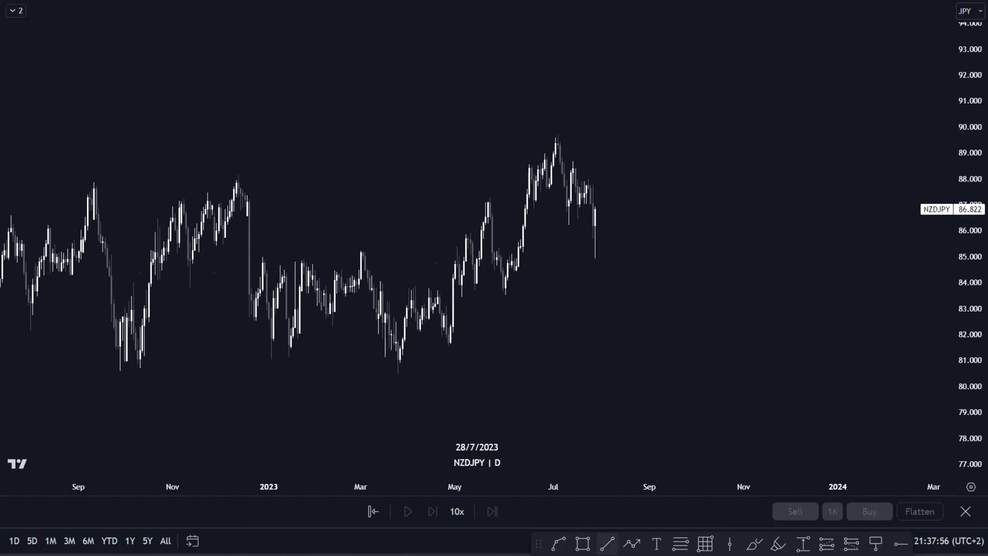
{"action": "left_click", "coordinate": [237, 174]}
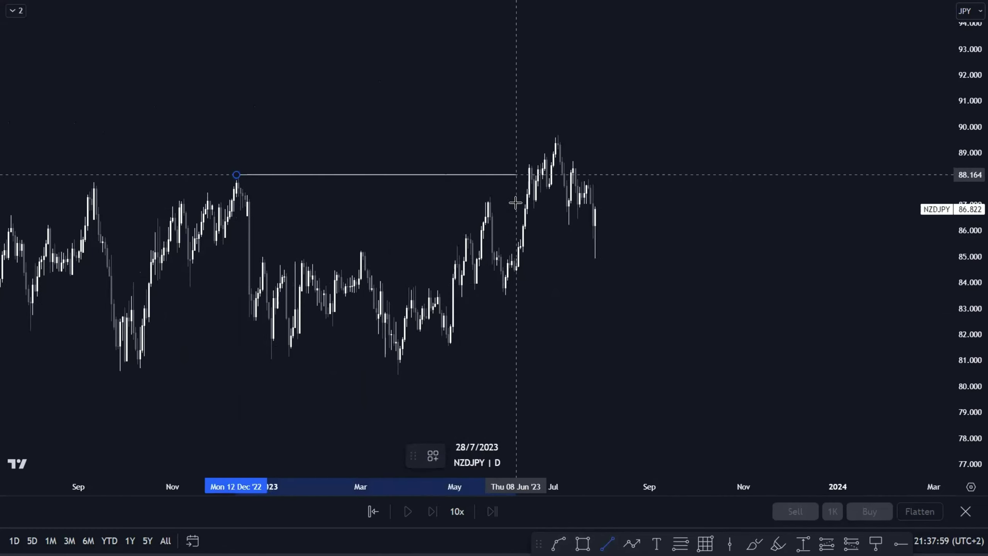
{"action": "left_click", "coordinate": [526, 202]}
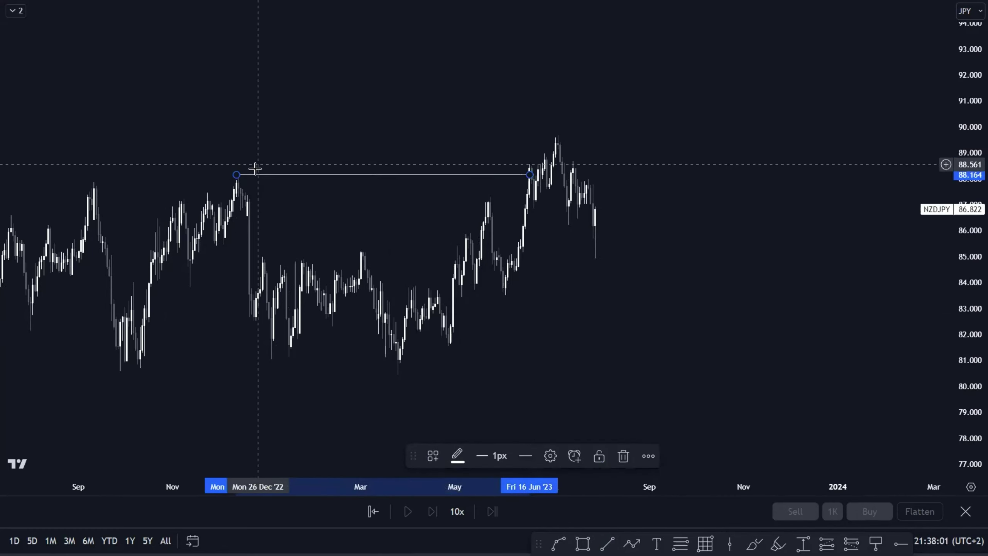
{"action": "left_click", "coordinate": [433, 455]}
{"action": "left_click", "coordinate": [452, 397]}
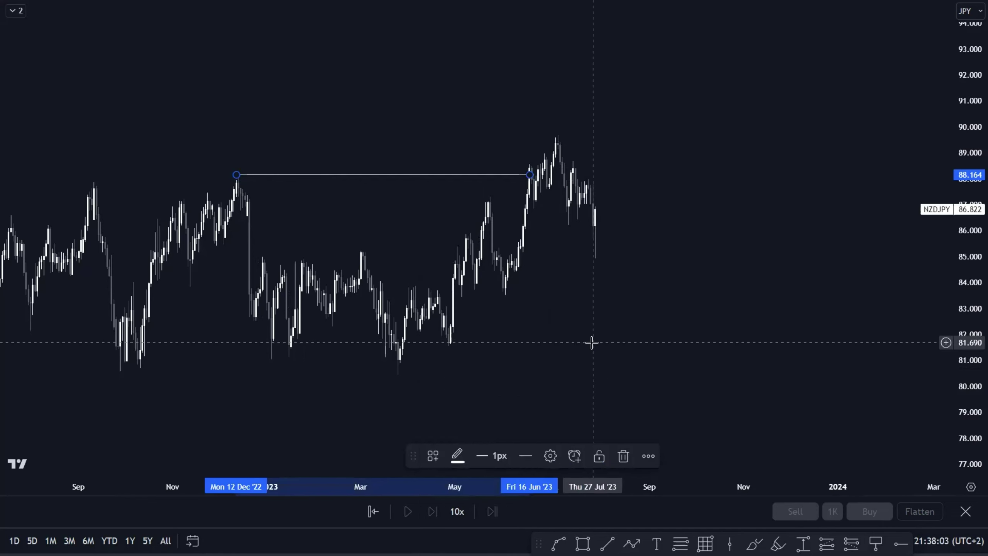
{"action": "left_click", "coordinate": [599, 341]}
Draw a rectangle from 25 April to 9 October 2023 between 81.566 and 82.409 and apply the DEMAND template.
{"action": "scroll", "coordinate": [614, 339], "scroll_direction": "up", "scroll_amount": 2}
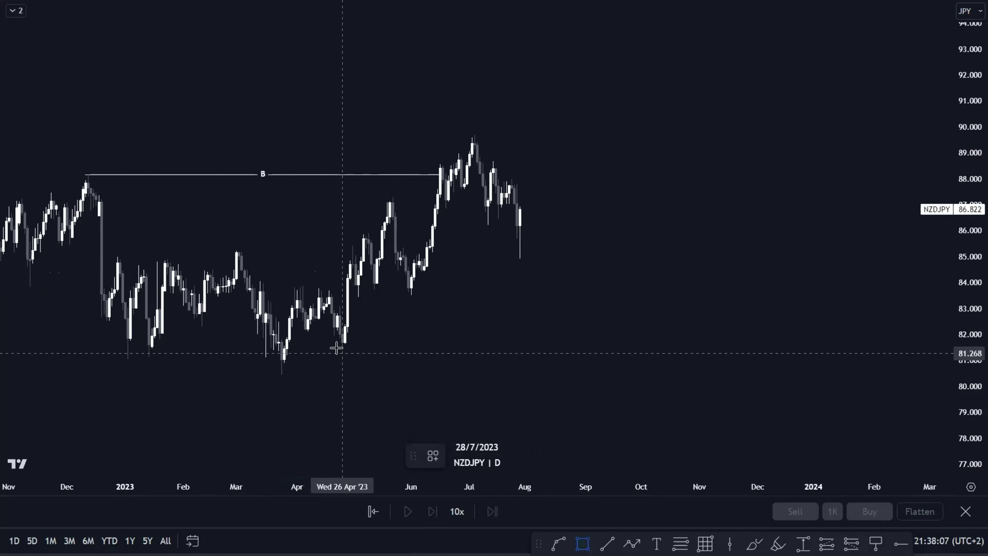
{"action": "mouse_move", "coordinate": [339, 345]}
{"action": "left_mouse_down"}
{"action": "mouse_move", "coordinate": [406, 324]}
{"action": "mouse_move", "coordinate": [654, 323]}
{"action": "left_mouse_up"}
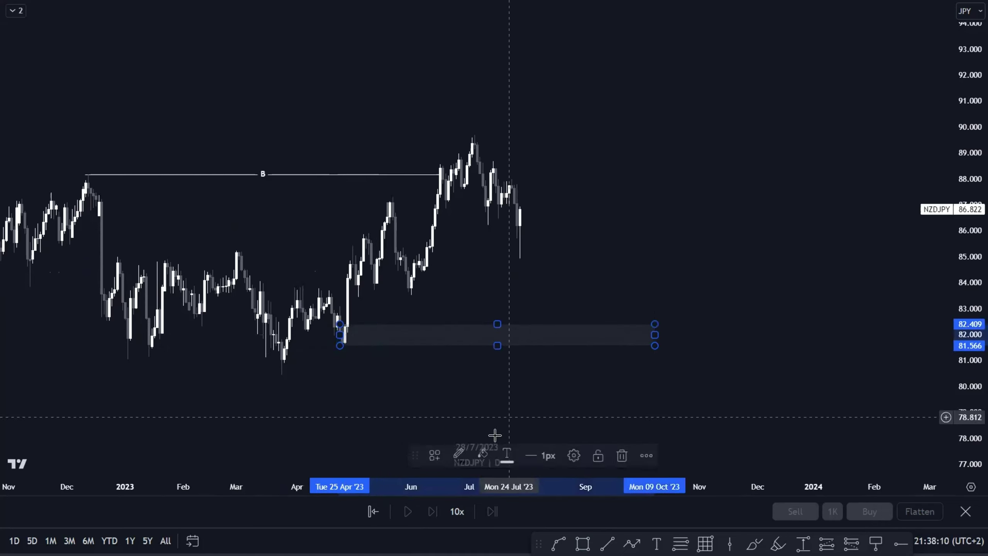
{"action": "left_click", "coordinate": [433, 456]}
{"action": "left_click", "coordinate": [455, 484]}
{"action": "scroll", "coordinate": [617, 282], "scroll_direction": "up", "scroll_amount": 2}
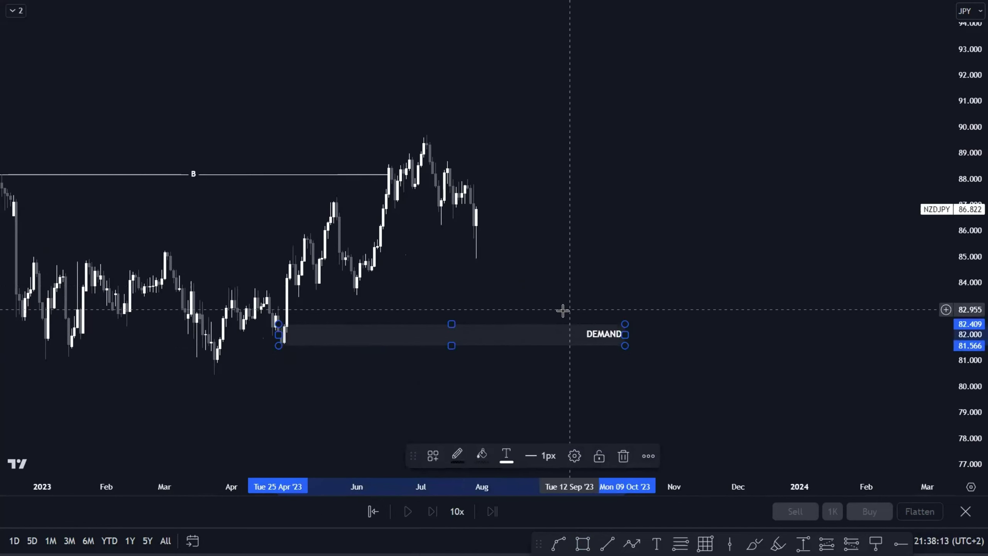
{"action": "scroll", "coordinate": [635, 267], "scroll_direction": "up", "scroll_amount": 1}
{"action": "scroll", "coordinate": [649, 280], "scroll_direction": "down", "scroll_amount": 2}
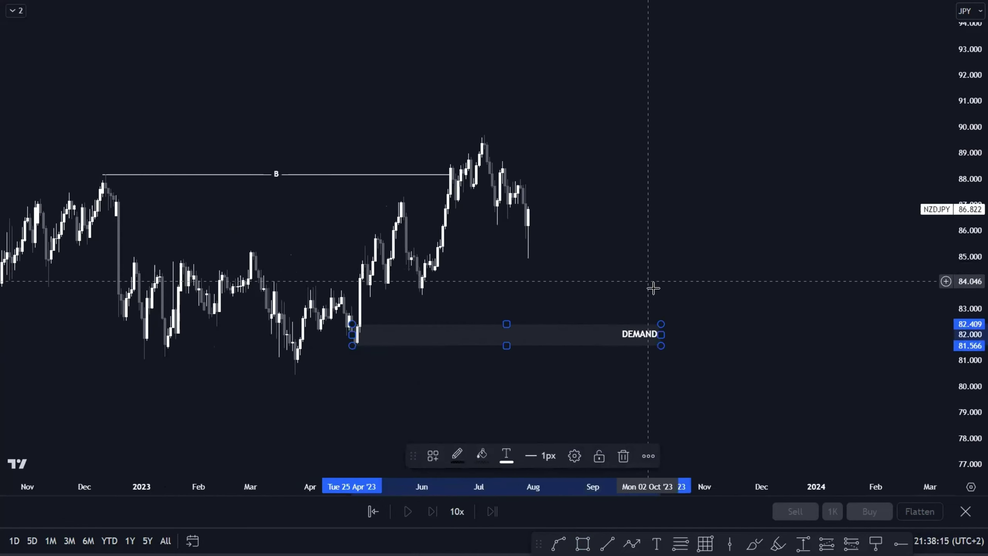
{"action": "left_click", "coordinate": [706, 315]}
Extend the end of the demand zone to 3 November 2023.
{"action": "left_click_drag", "start_coordinate": [970, 319], "coordinate": [968, 272]}
{"action": "left_click_drag", "start_coordinate": [715, 290], "coordinate": [707, 312]}
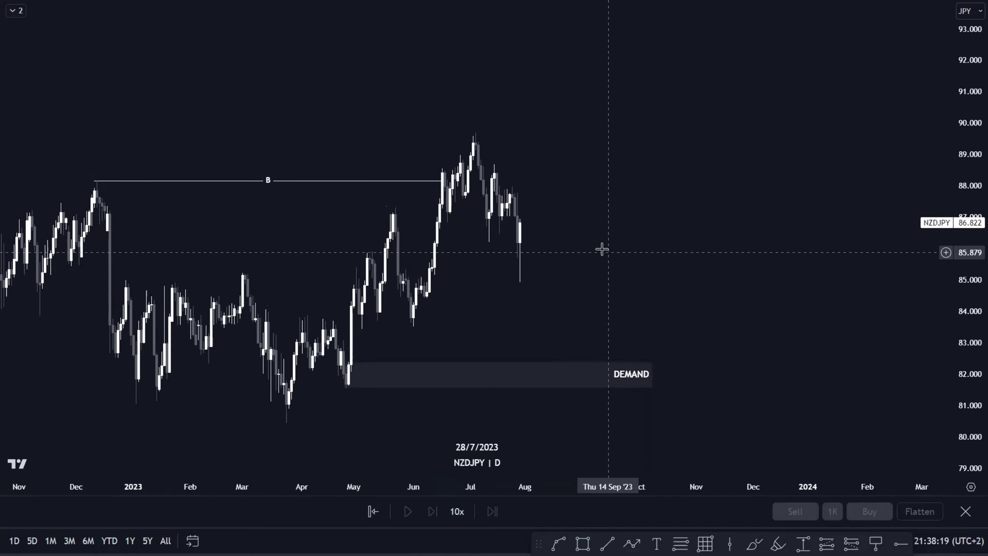
{"action": "left_click", "coordinate": [652, 374]}
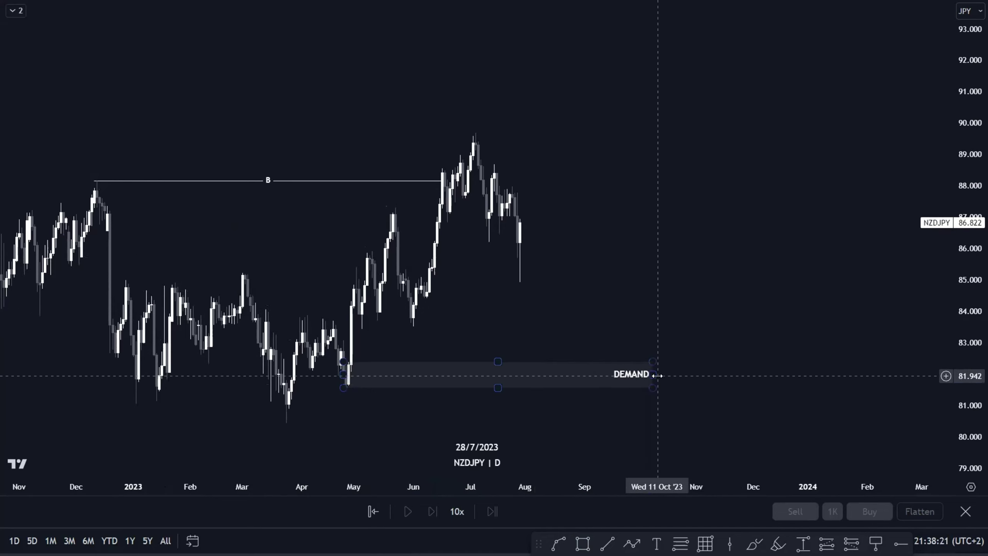
{"action": "left_click_drag", "start_coordinate": [652, 374], "coordinate": [701, 374]}
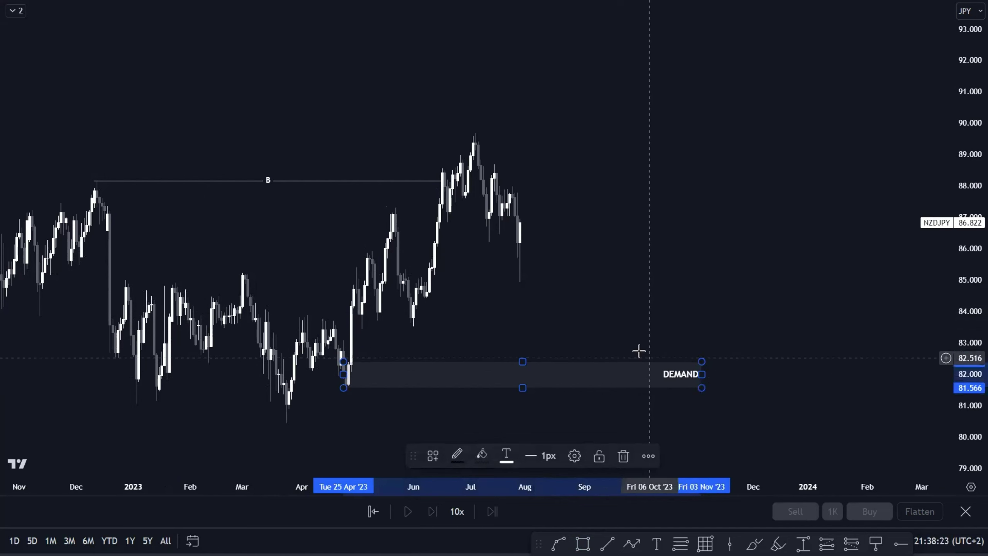
Change the NZDJPY chart interval to 4 hours.
{"action": "scroll", "coordinate": [628, 311], "scroll_direction": "up", "scroll_amount": 1}
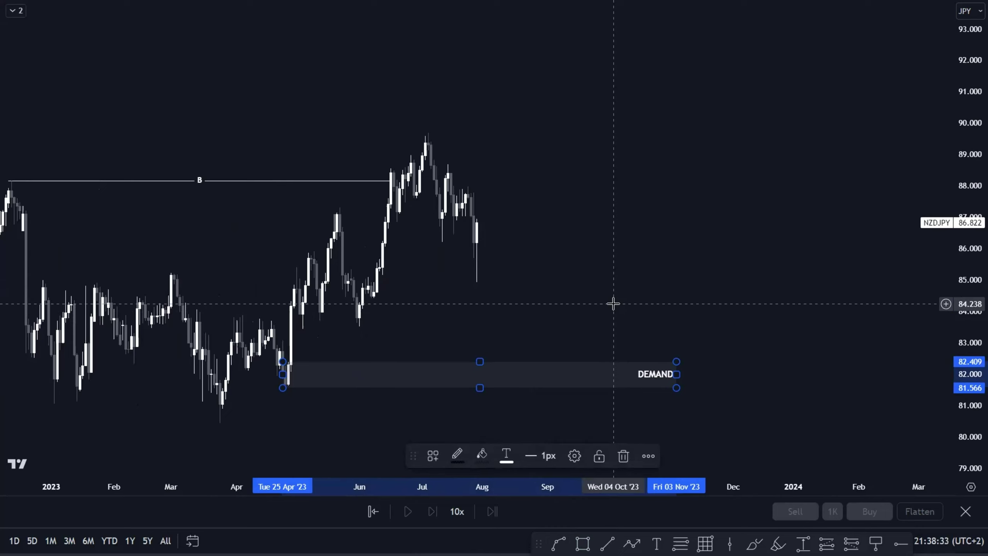
{"action": "type", "text": "2"}
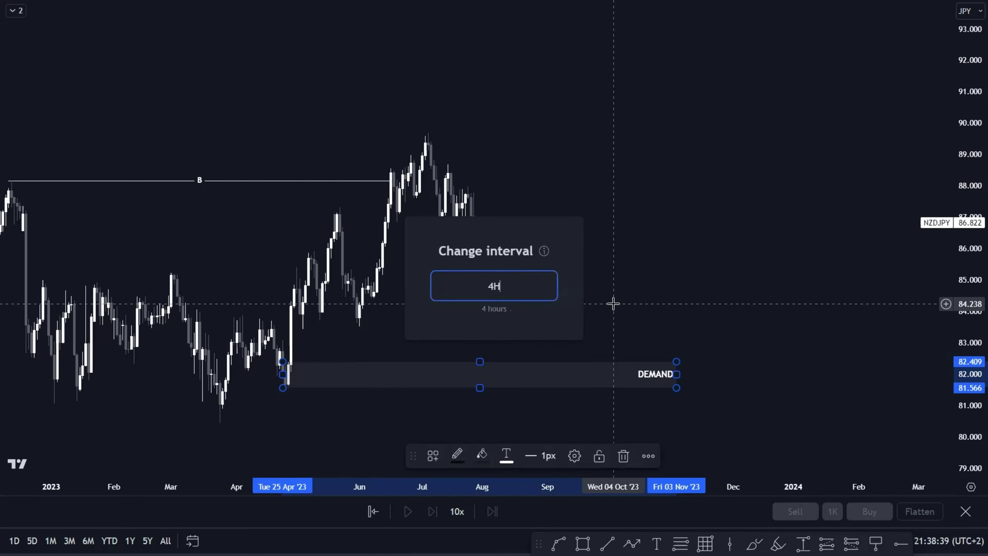
{"action": "key", "text": "Return"}
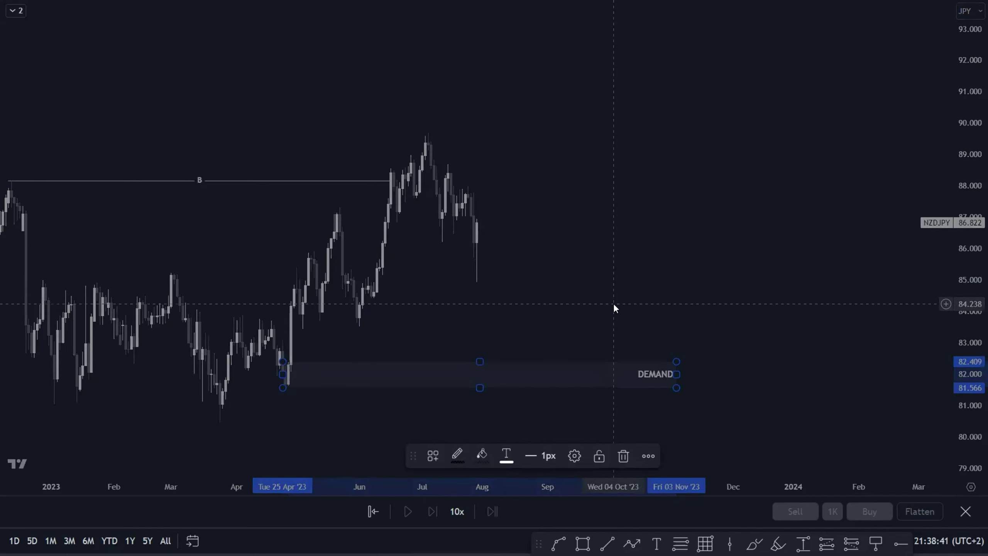
Draw a horizontal trend line at 88.986 from the 27 June high to 3 July 07:00 and apply the BOS template.
{"action": "scroll", "coordinate": [614, 306], "scroll_direction": "down", "scroll_amount": 5}
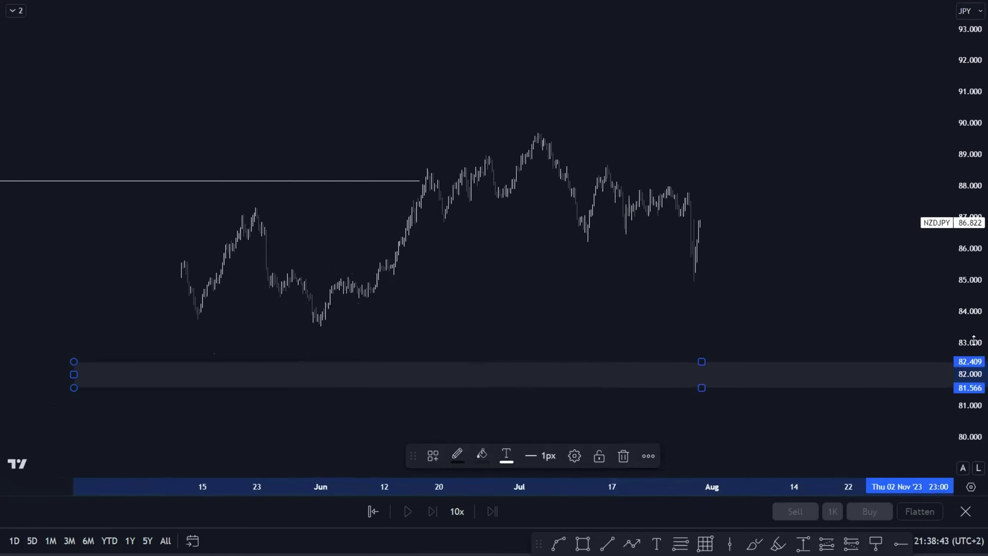
{"action": "scroll", "coordinate": [827, 280], "scroll_direction": "up", "scroll_amount": 4}
{"action": "scroll", "coordinate": [603, 192], "scroll_direction": "down", "scroll_amount": 1}
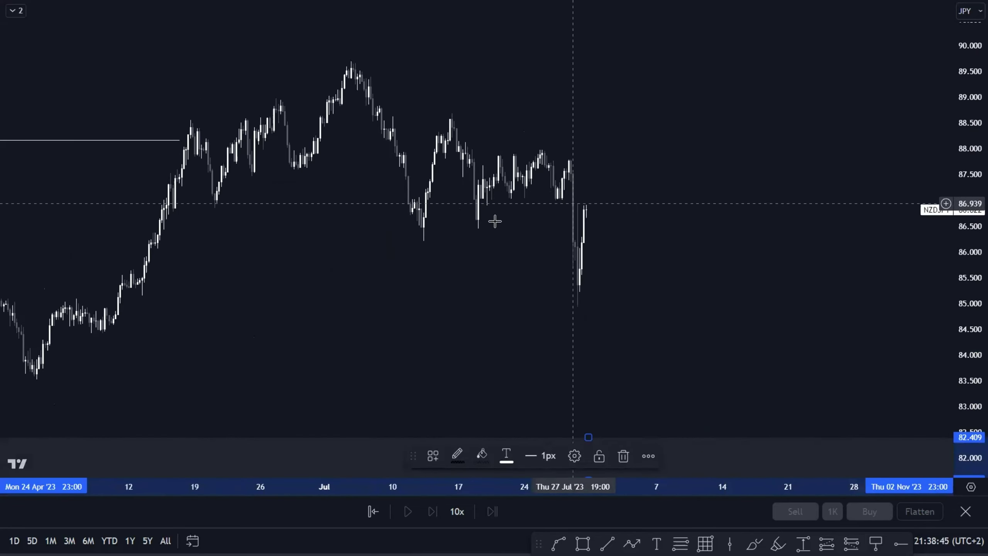
{"action": "left_click_drag", "start_coordinate": [494, 222], "coordinate": [508, 241]}
{"action": "left_click", "coordinate": [607, 544]}
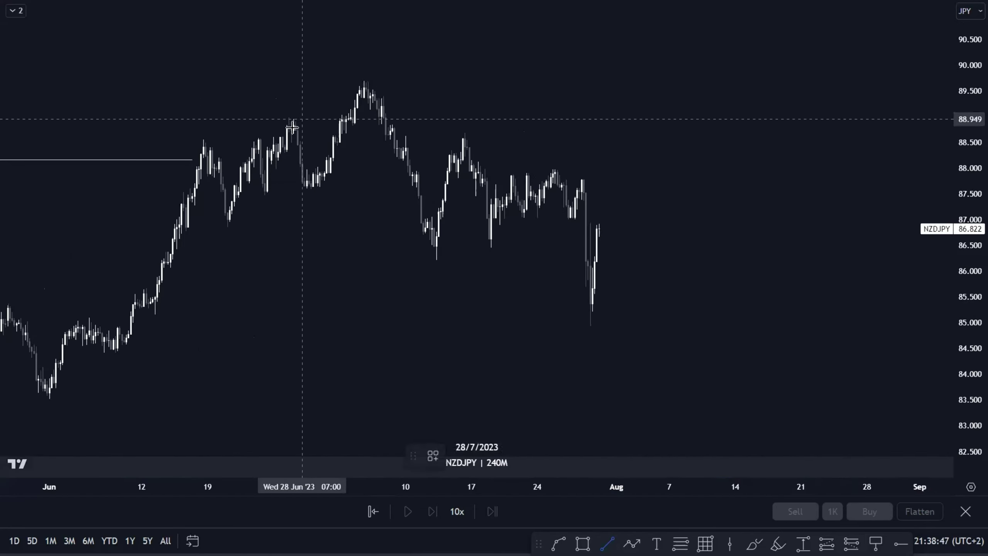
{"action": "left_click", "coordinate": [342, 117]}
{"action": "left_click", "coordinate": [443, 453]}
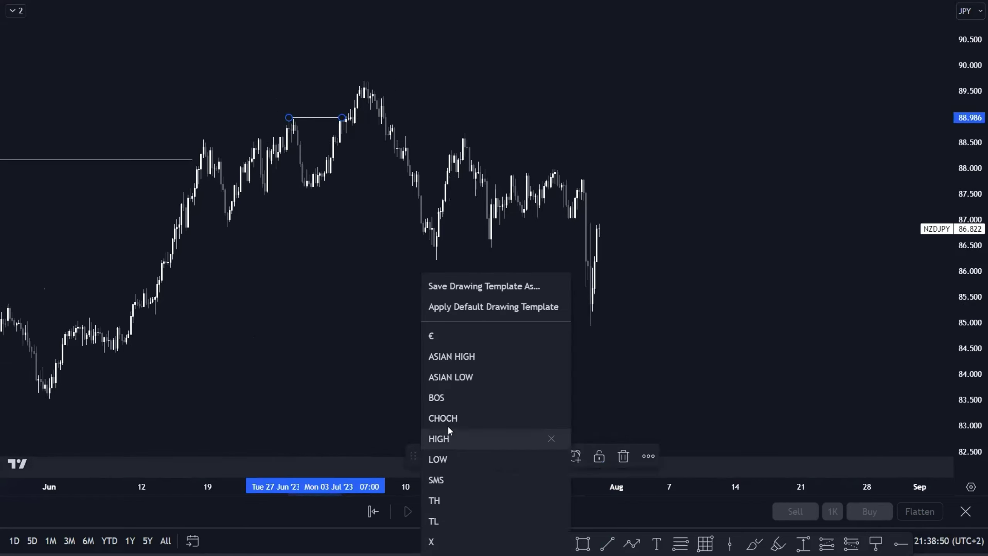
{"action": "left_click", "coordinate": [454, 398]}
Draw a horizontal trend line at 87.600 from 28 June 15:00 to 11 July 03:00 and apply the CHOCH template.
{"action": "left_click", "coordinate": [607, 544]}
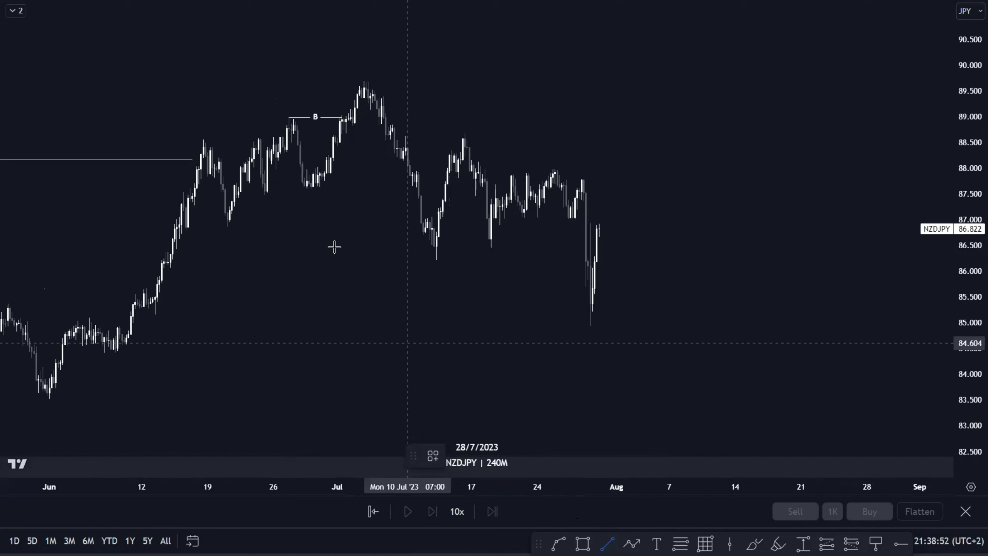
{"action": "left_click", "coordinate": [307, 188]}
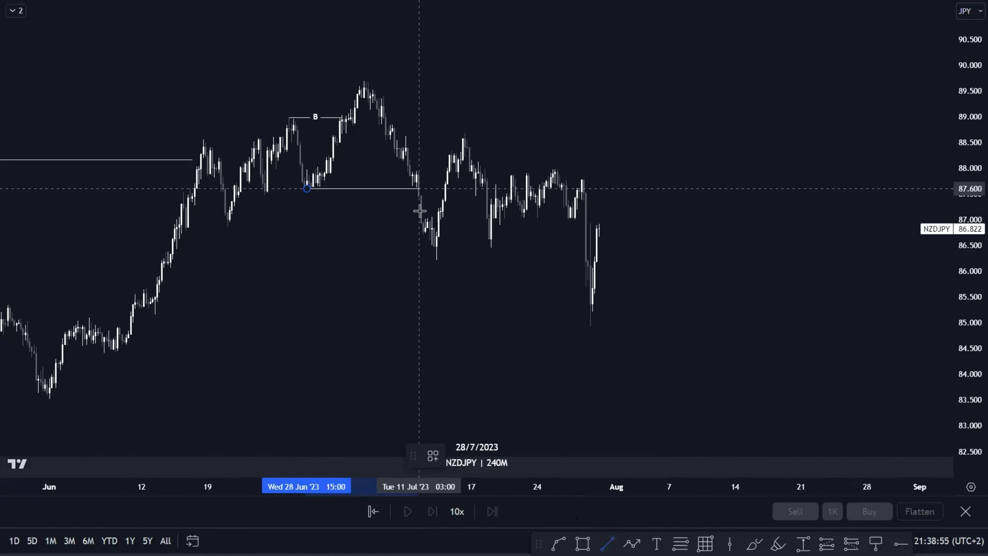
{"action": "left_click", "coordinate": [418, 211]}
{"action": "left_click", "coordinate": [436, 451]}
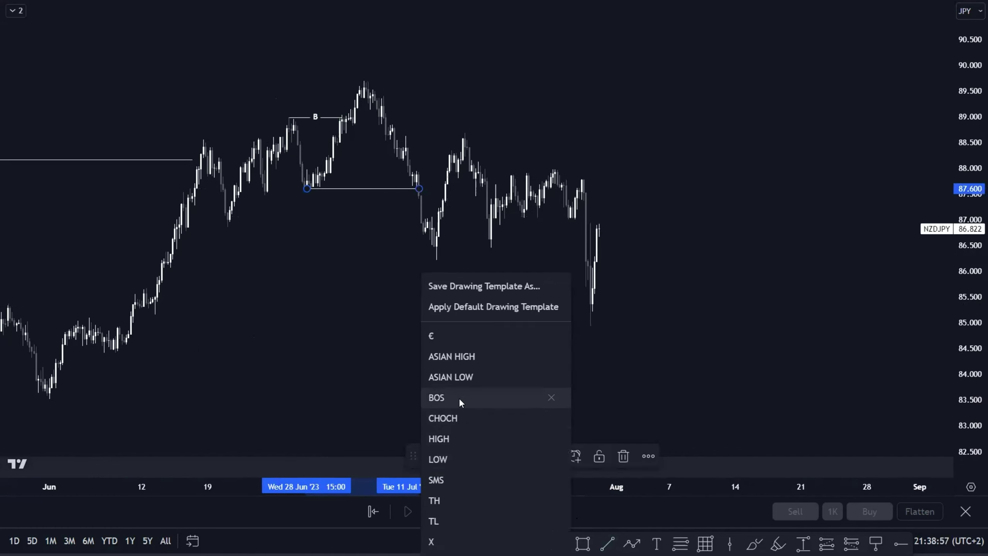
{"action": "left_click", "coordinate": [458, 418]}
Draw a Fibonacci retracement from the 4 July 23:00 high at 89.673 down to the mid-July low at 86.227.
{"action": "scroll", "coordinate": [494, 353], "scroll_direction": "up", "scroll_amount": 1}
{"action": "key", "text": "alt+t"}
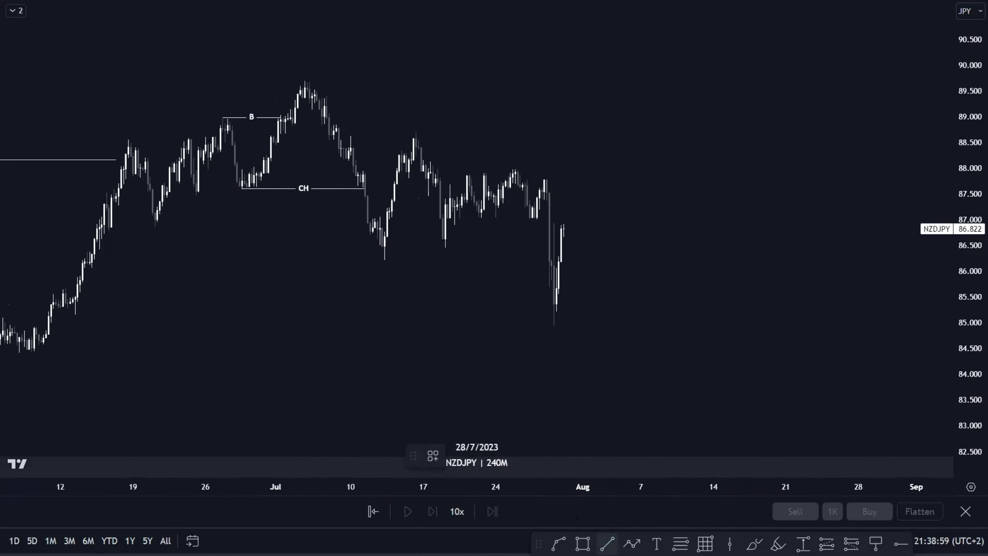
{"action": "left_click", "coordinate": [303, 82]}
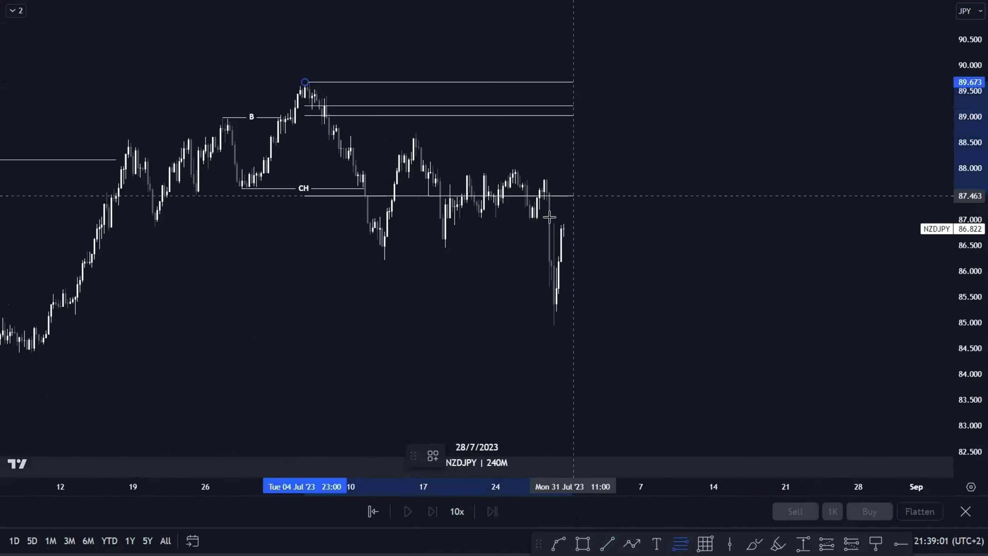
{"action": "left_click", "coordinate": [493, 259]}
{"action": "left_click", "coordinate": [891, 320]}
{"action": "left_click_drag", "start_coordinate": [973, 323], "coordinate": [972, 267]}
{"action": "left_click_drag", "start_coordinate": [806, 322], "coordinate": [804, 377]}
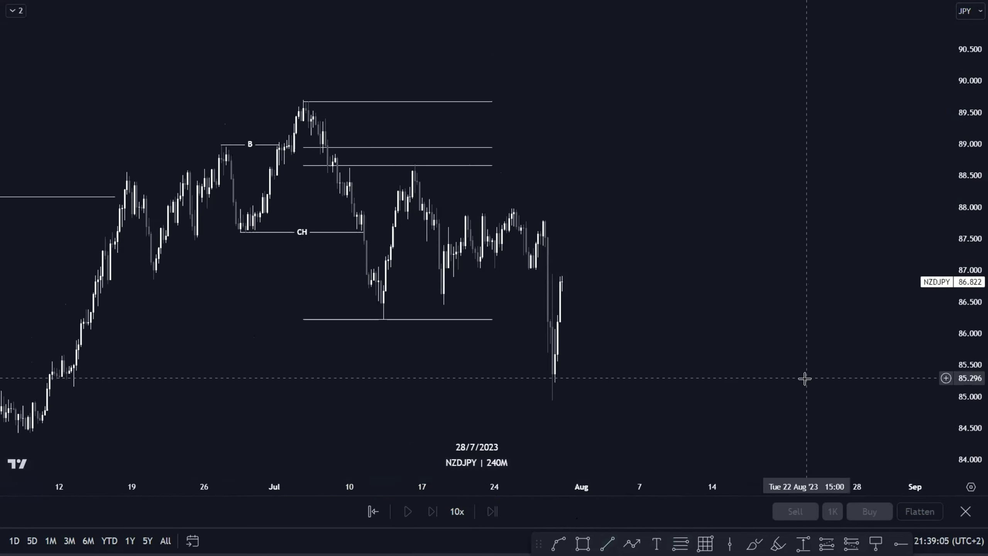
Draw a rectangle from 6 July 19:00 to about 25 July between 88.658 and 88.953 and apply the GZ template.
{"action": "left_click", "coordinate": [583, 544]}
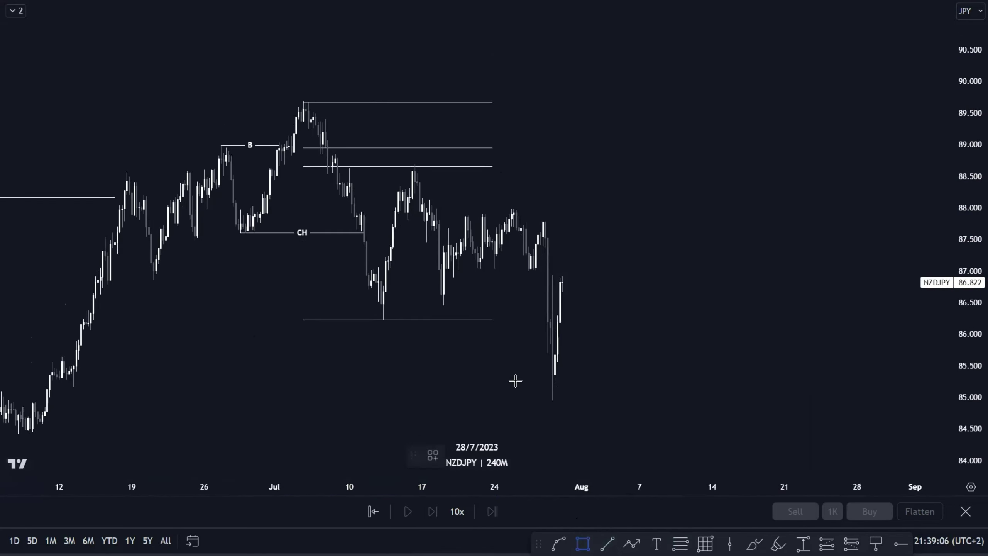
{"action": "left_click", "coordinate": [330, 166]}
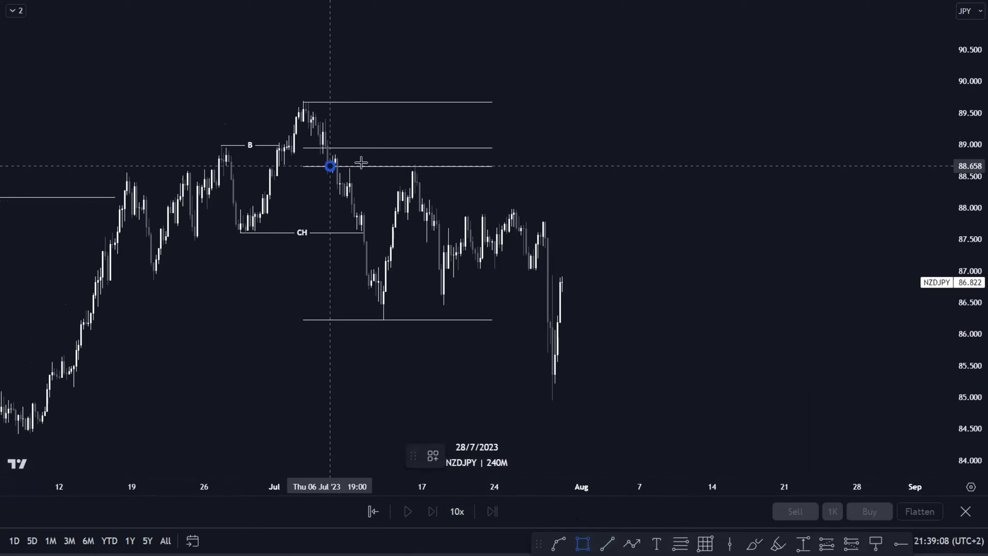
{"action": "left_click", "coordinate": [516, 148]}
{"action": "left_click", "coordinate": [437, 454]}
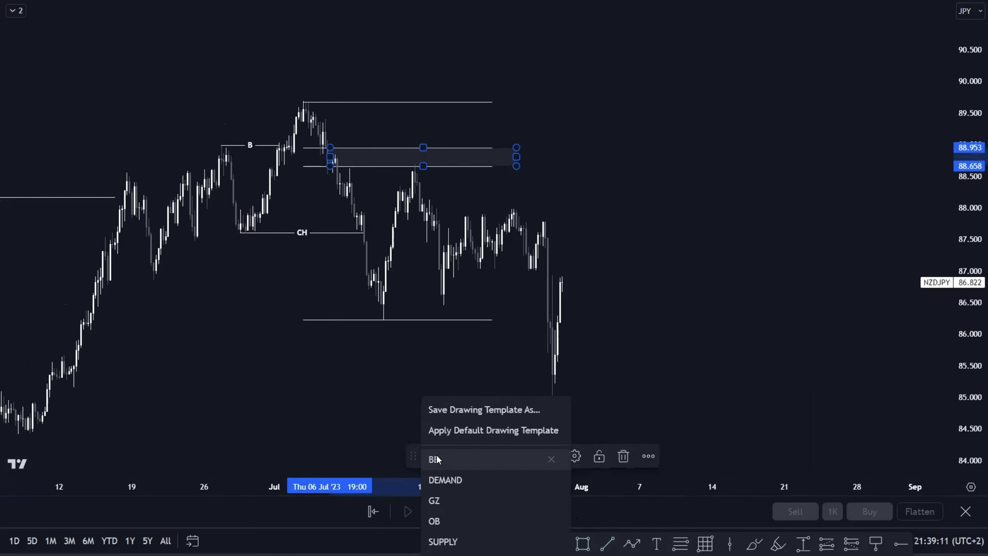
{"action": "left_click", "coordinate": [455, 500]}
{"action": "left_click", "coordinate": [657, 249]}
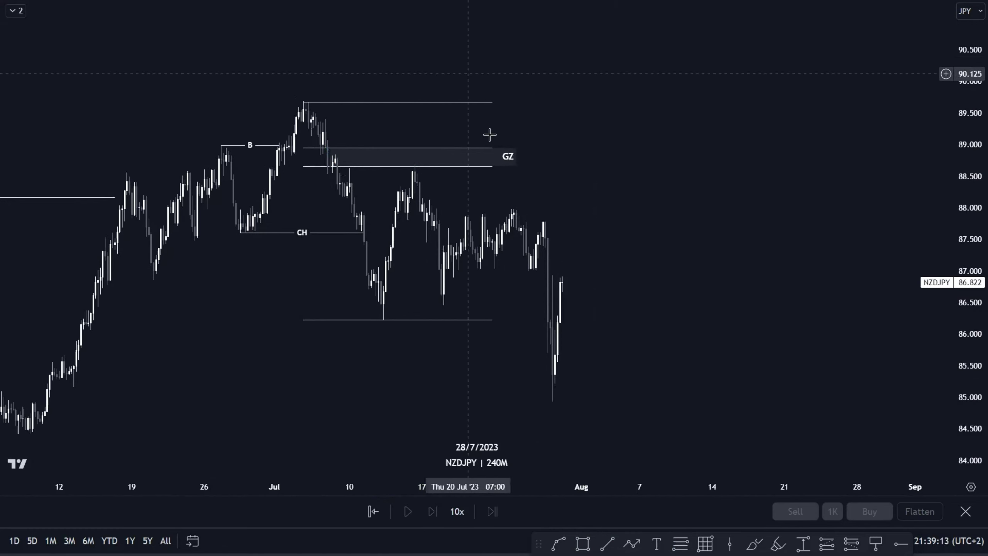
Delete the Fibonacci retracement and shorten the end of the golden zone slightly.
{"action": "scroll", "coordinate": [596, 224], "scroll_direction": "down", "scroll_amount": 1}
{"action": "left_click", "coordinate": [537, 320]}
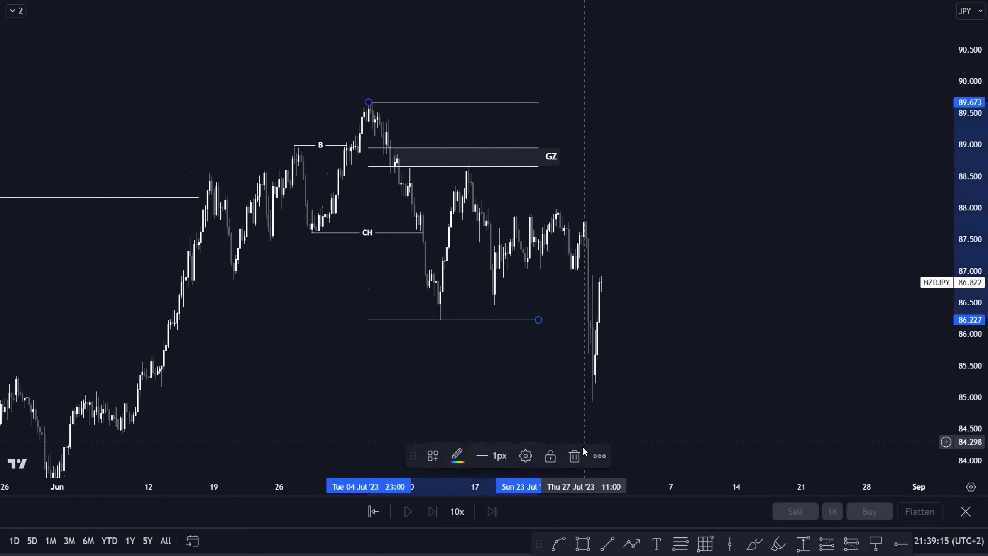
{"action": "left_click", "coordinate": [575, 456]}
{"action": "scroll", "coordinate": [613, 205], "scroll_direction": "up", "scroll_amount": 1}
{"action": "left_click", "coordinate": [520, 157]}
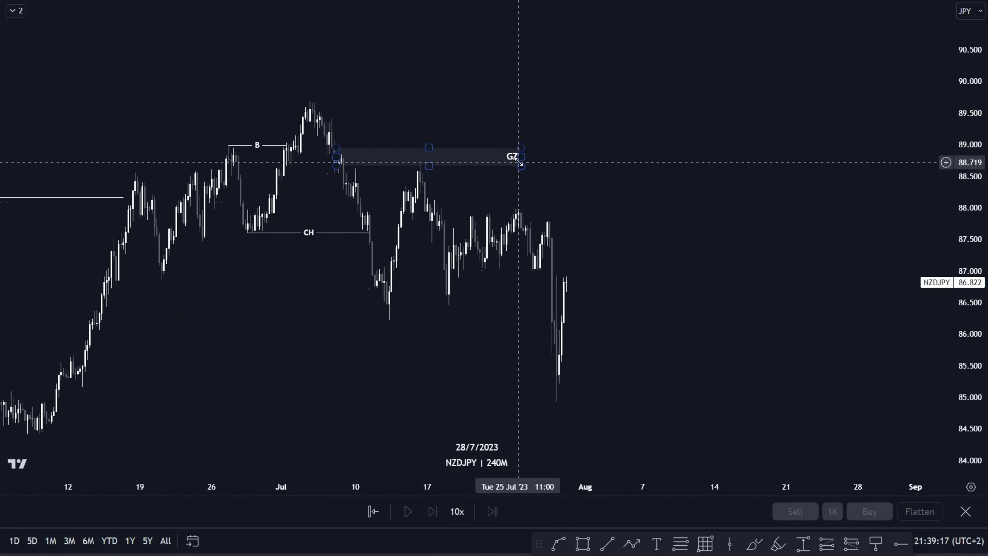
{"action": "left_click_drag", "start_coordinate": [520, 157], "coordinate": [511, 158]}
{"action": "left_click", "coordinate": [627, 231]}
Draw a horizontal trend line at 86.213 from 12 July 11:00 to 27 July 19:00 and apply the BOS template.
{"action": "left_click_drag", "start_coordinate": [658, 237], "coordinate": [611, 230]}
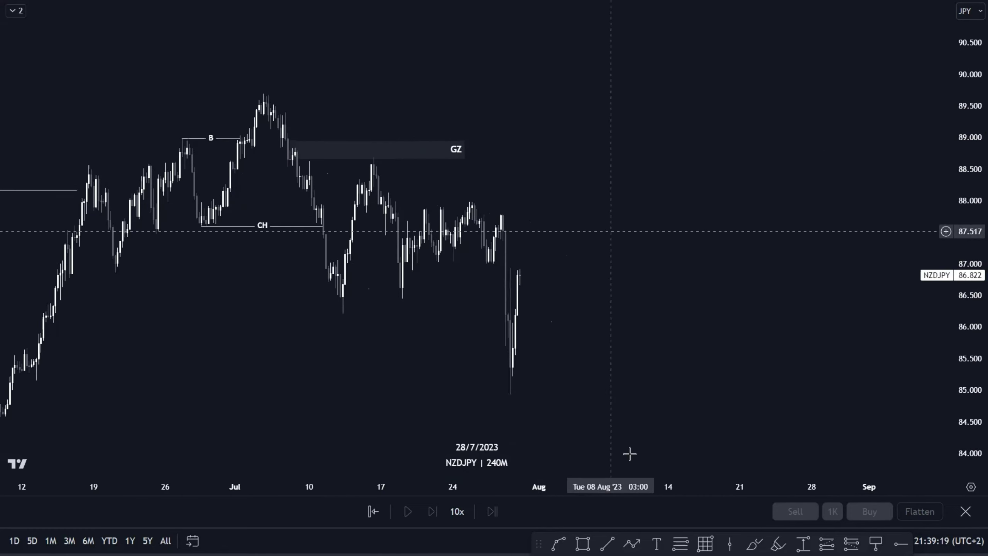
{"action": "left_click", "coordinate": [343, 314]}
{"action": "left_click", "coordinate": [505, 336]}
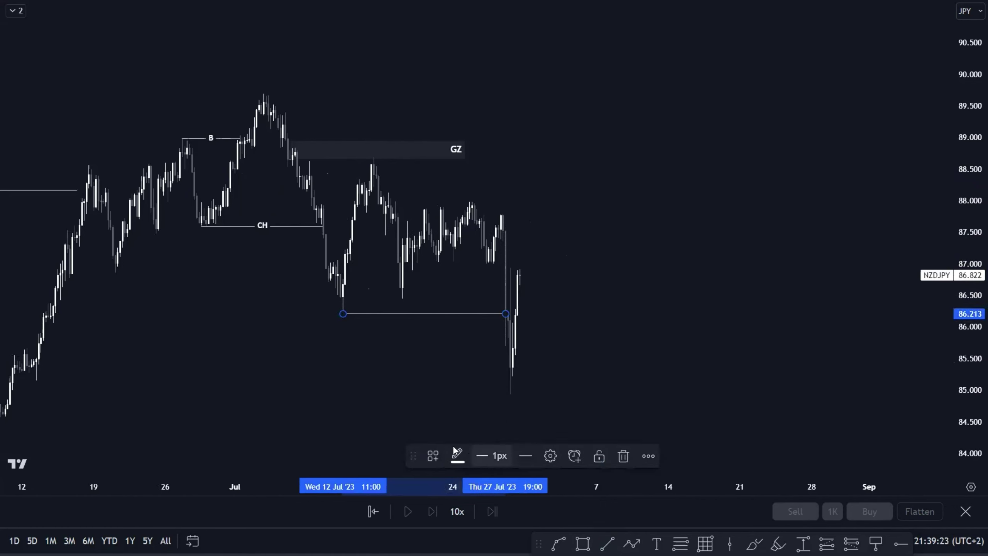
{"action": "left_click", "coordinate": [433, 455]}
{"action": "left_click", "coordinate": [454, 404]}
Draw a Fibonacci retracement from the 14 July 11:00 high at 88.689 down to the late-July low at 84.960, ending 21 August.
{"action": "scroll", "coordinate": [682, 335], "scroll_direction": "right", "scroll_amount": 3}
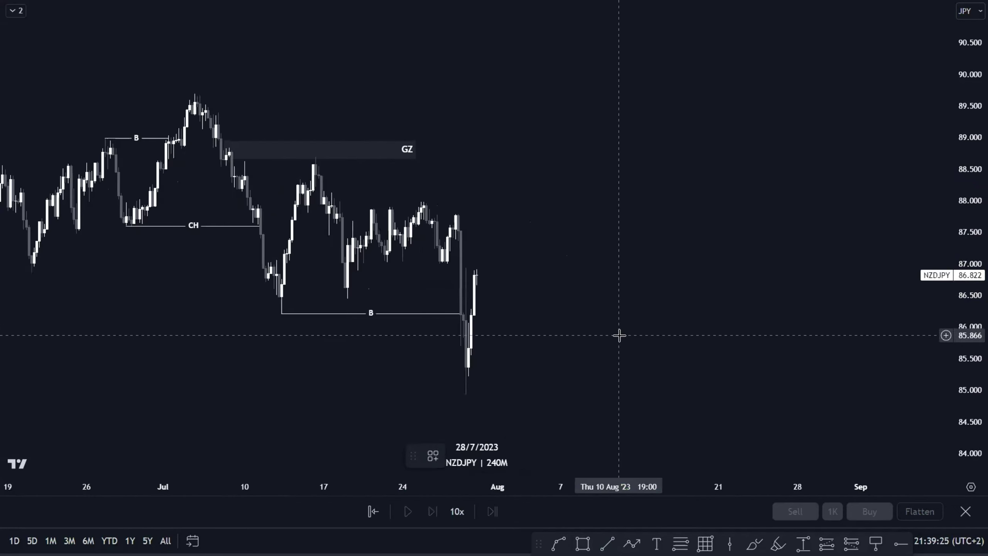
{"action": "left_click", "coordinate": [680, 543]}
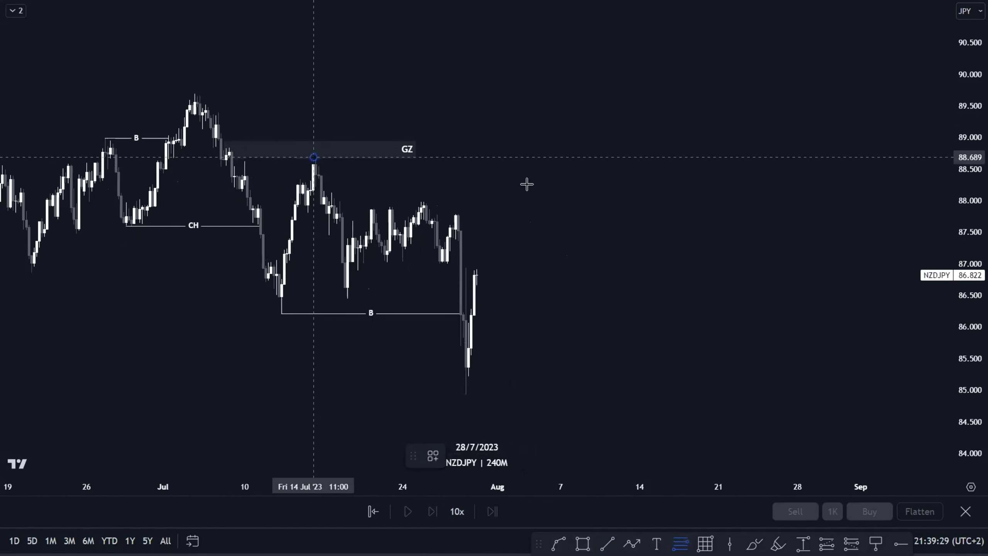
{"action": "left_click", "coordinate": [313, 157]}
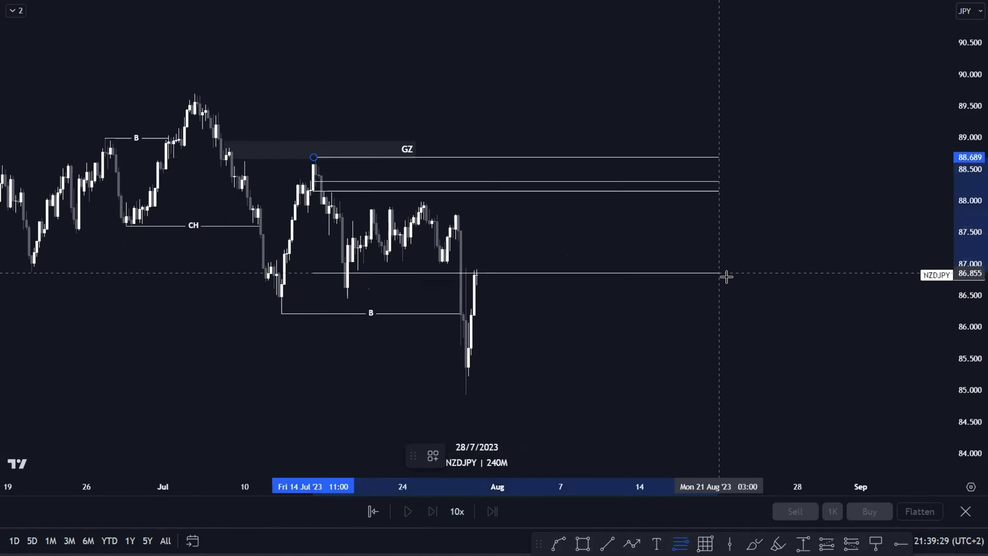
{"action": "left_click", "coordinate": [732, 392]}
{"action": "left_click", "coordinate": [740, 335]}
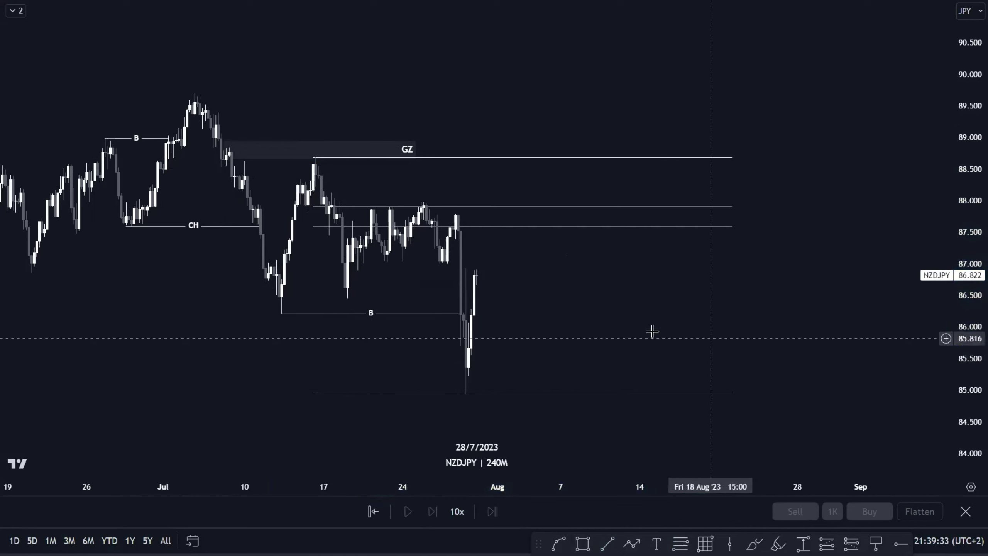
Draw a rectangle from 26 July 03:00 to 23 August 19:00 between 87.588 and 87.904 and apply the GZ template.
{"action": "left_click", "coordinate": [583, 543]}
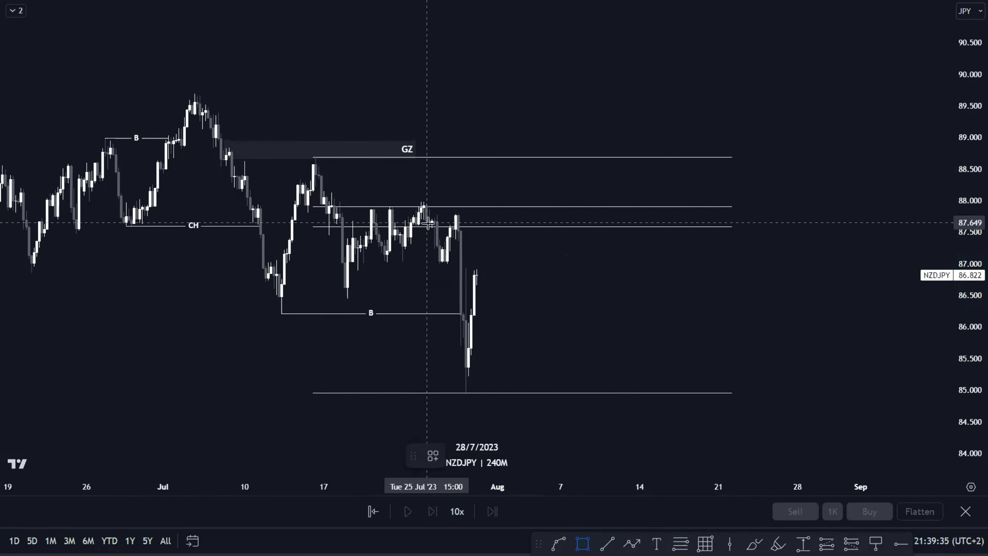
{"action": "left_click", "coordinate": [433, 226]}
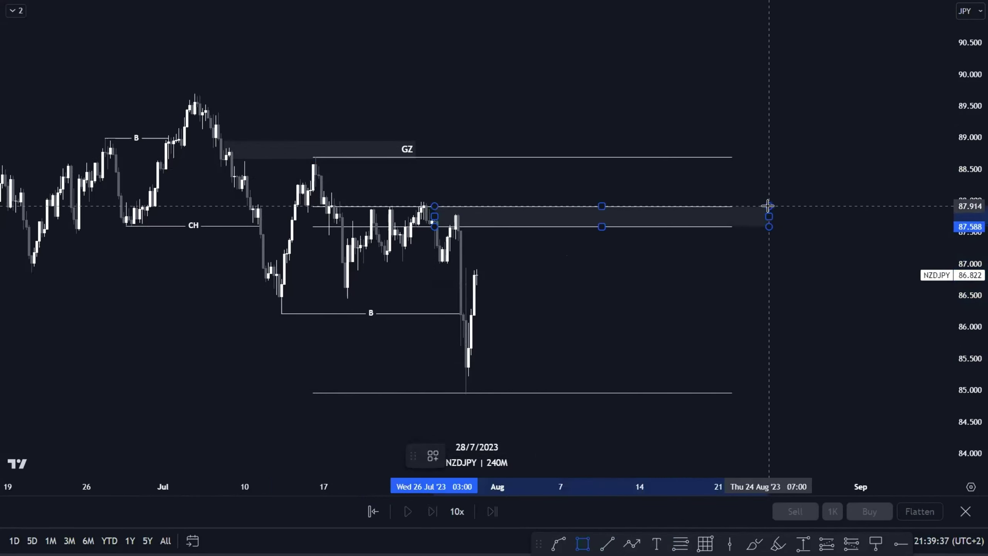
{"action": "left_click", "coordinate": [761, 206]}
{"action": "left_click", "coordinate": [433, 456]}
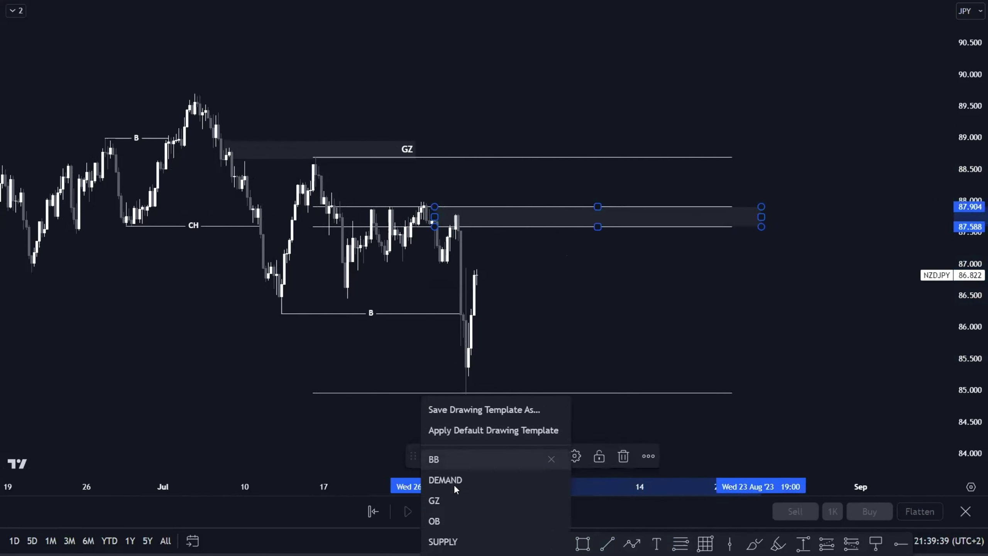
{"action": "left_click", "coordinate": [466, 499]}
Delete the Fibonacci retracement and extend the end of the lower golden zone slightly further into August.
{"action": "left_click", "coordinate": [595, 392]}
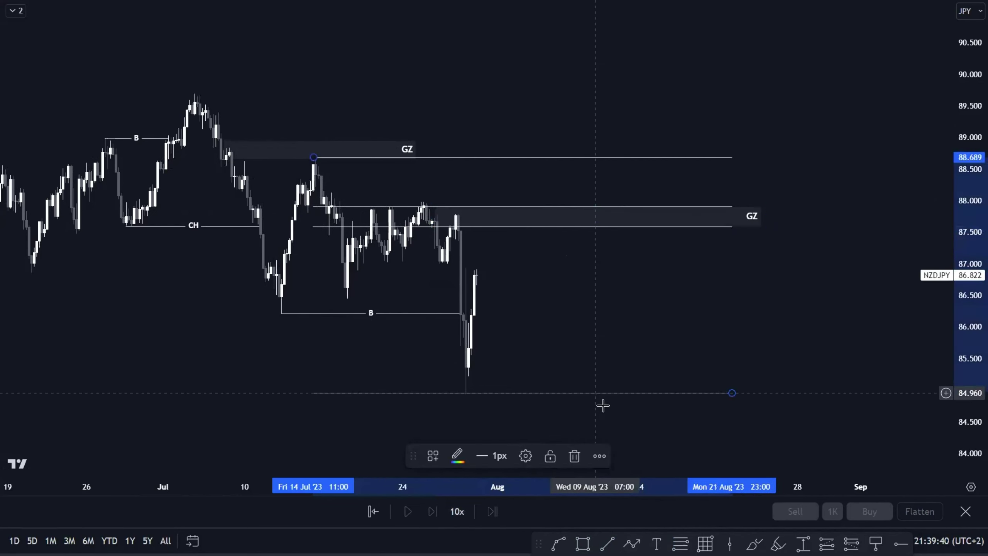
{"action": "left_click", "coordinate": [575, 456]}
{"action": "scroll", "coordinate": [571, 346], "scroll_direction": "down", "scroll_amount": 2}
{"action": "scroll", "coordinate": [570, 342], "scroll_direction": "down", "scroll_amount": 2}
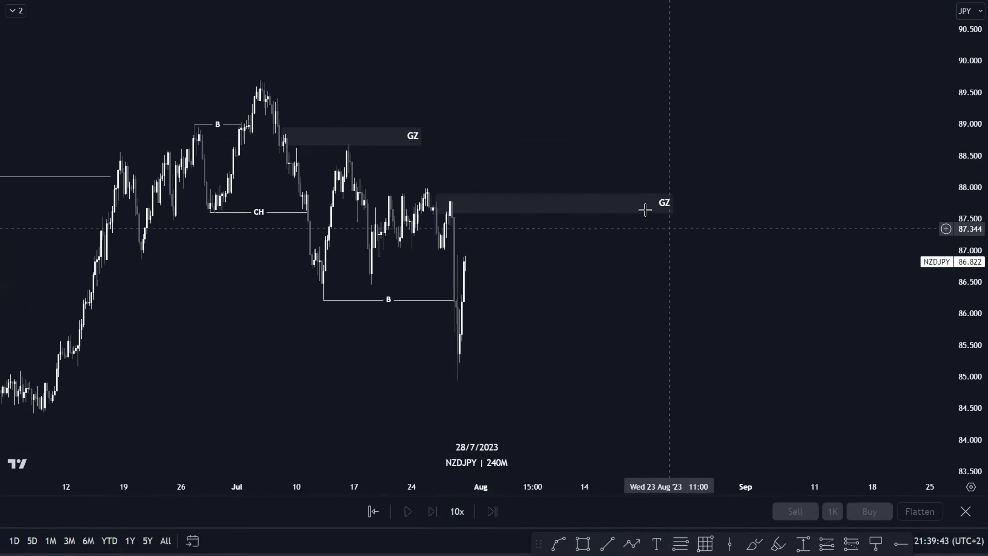
{"action": "left_click", "coordinate": [679, 203]}
{"action": "left_click_drag", "start_coordinate": [682, 203], "coordinate": [684, 203]}
{"action": "left_click", "coordinate": [657, 257]}
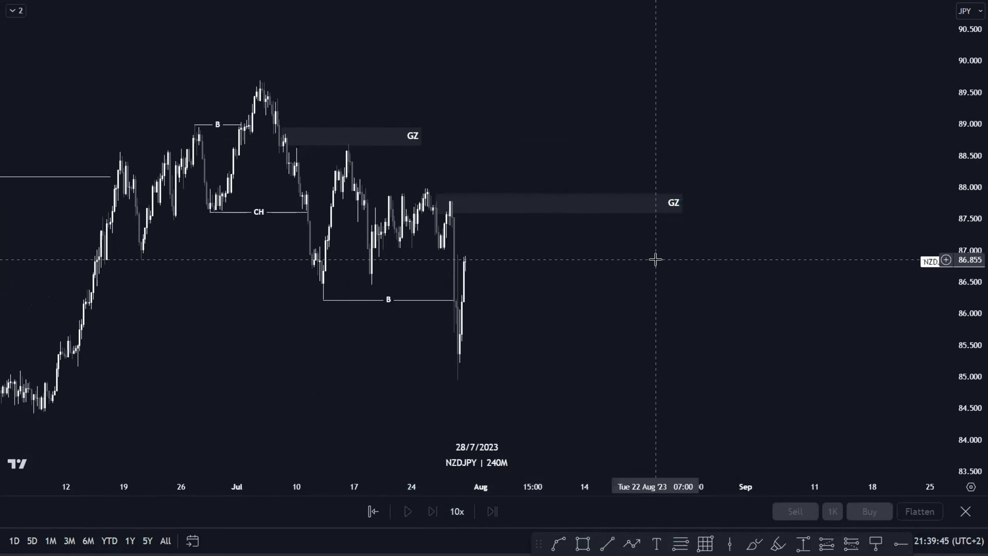
{"action": "left_click_drag", "start_coordinate": [973, 165], "coordinate": [972, 187]}
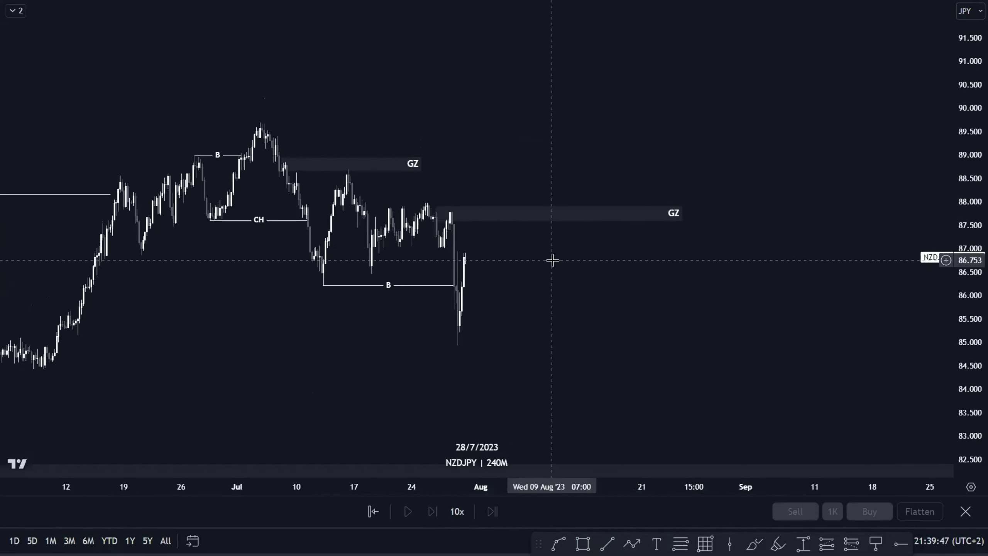
{"action": "scroll", "coordinate": [635, 282], "scroll_direction": "down", "scroll_amount": 3}
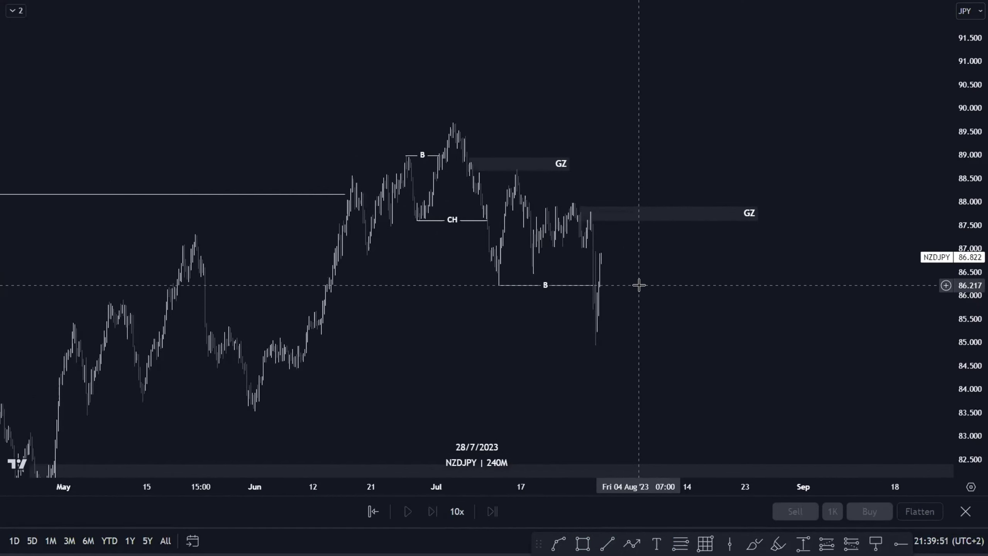
Leave full-screen mode, switch the chart to EURUSD from the watchlist and hide the watchlist again.
{"action": "key", "text": "Escape"}
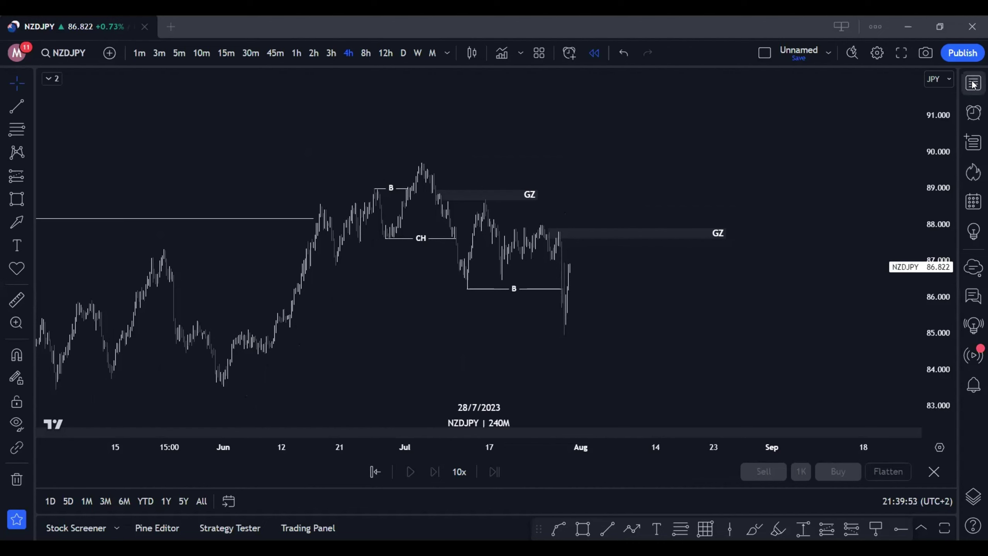
{"action": "left_click", "coordinate": [973, 83]}
{"action": "scroll", "coordinate": [899, 237], "scroll_direction": "up", "scroll_amount": 2}
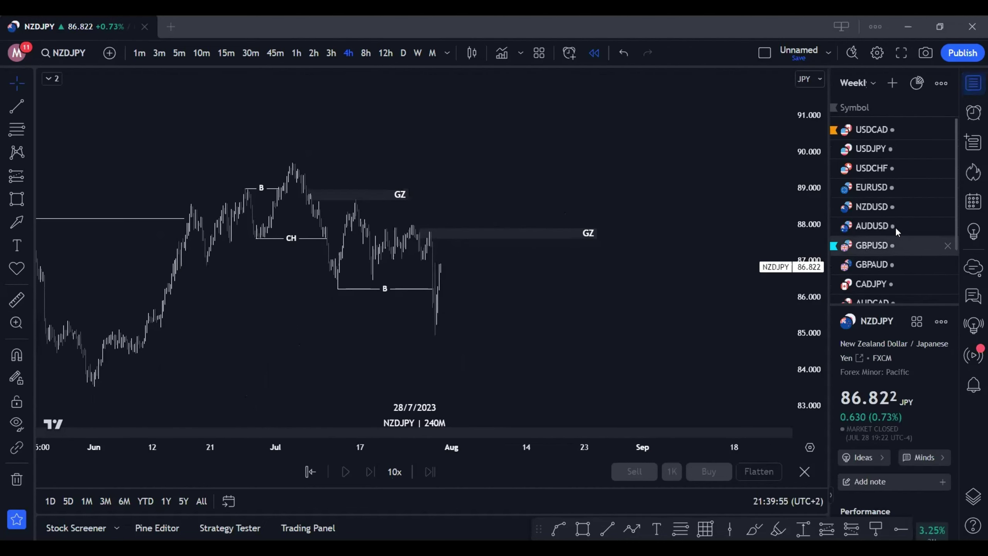
{"action": "left_click", "coordinate": [873, 192]}
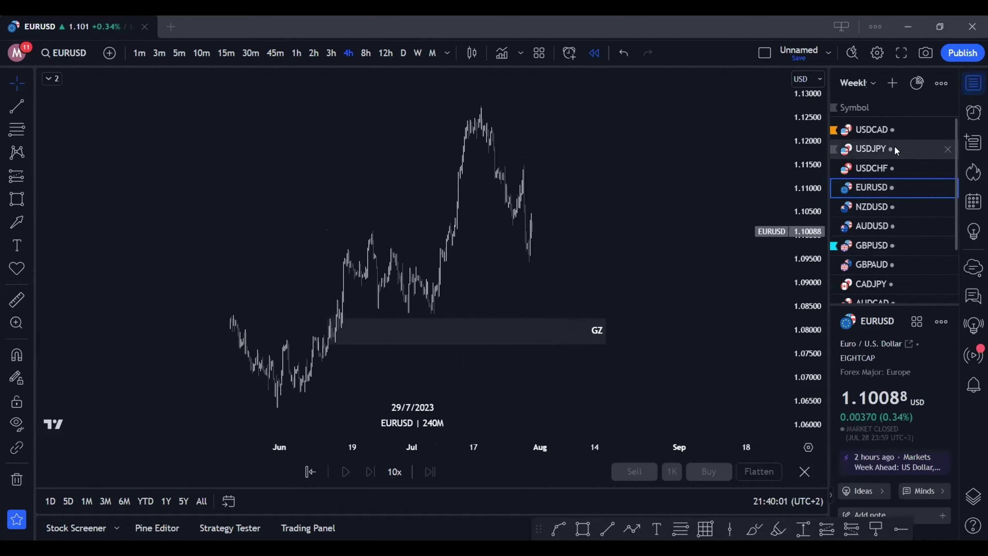
{"action": "left_click", "coordinate": [971, 95]}
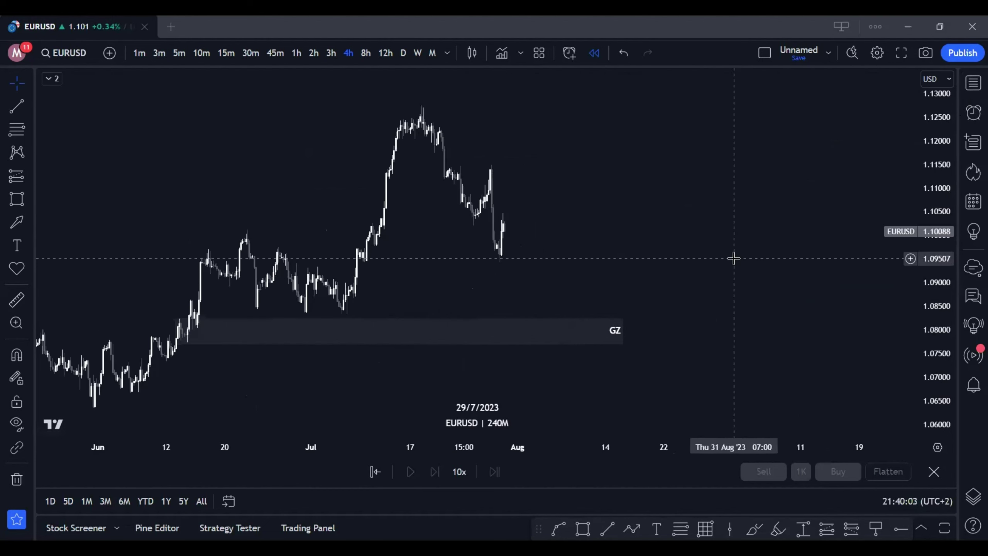
Change the EURUSD chart interval to 1 day.
{"action": "scroll", "coordinate": [599, 280], "scroll_direction": "up", "scroll_amount": 2}
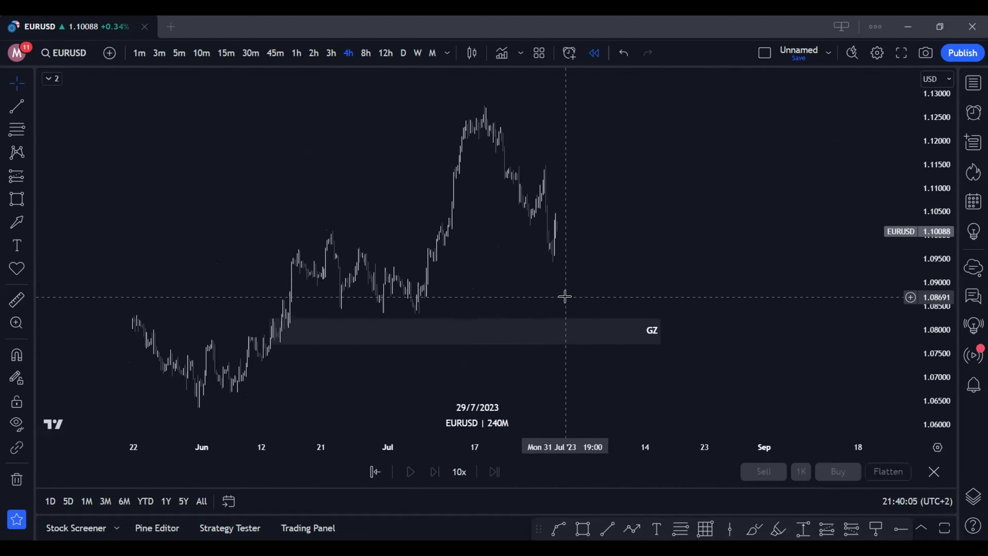
{"action": "scroll", "coordinate": [567, 289], "scroll_direction": "down", "scroll_amount": 3}
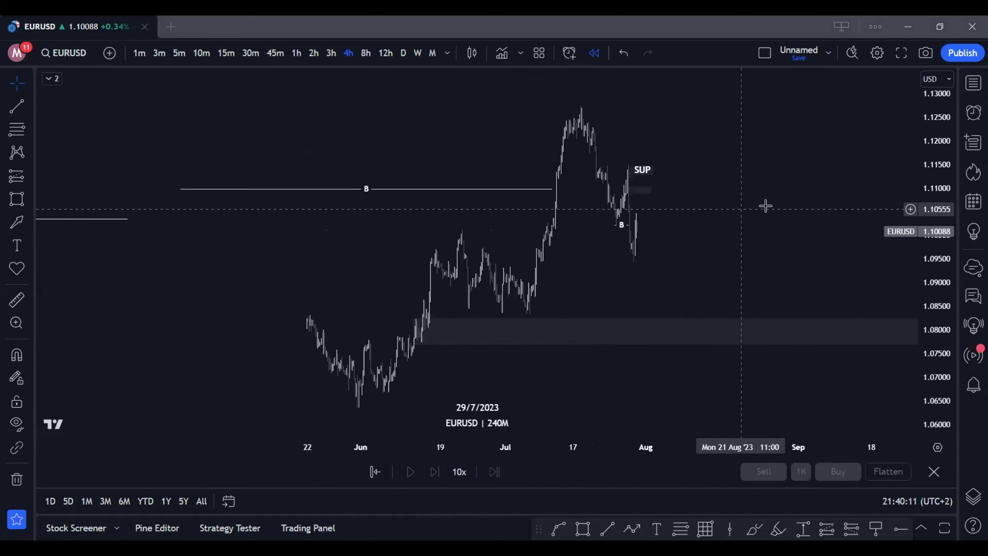
{"action": "left_click_drag", "start_coordinate": [887, 246], "coordinate": [645, 229]}
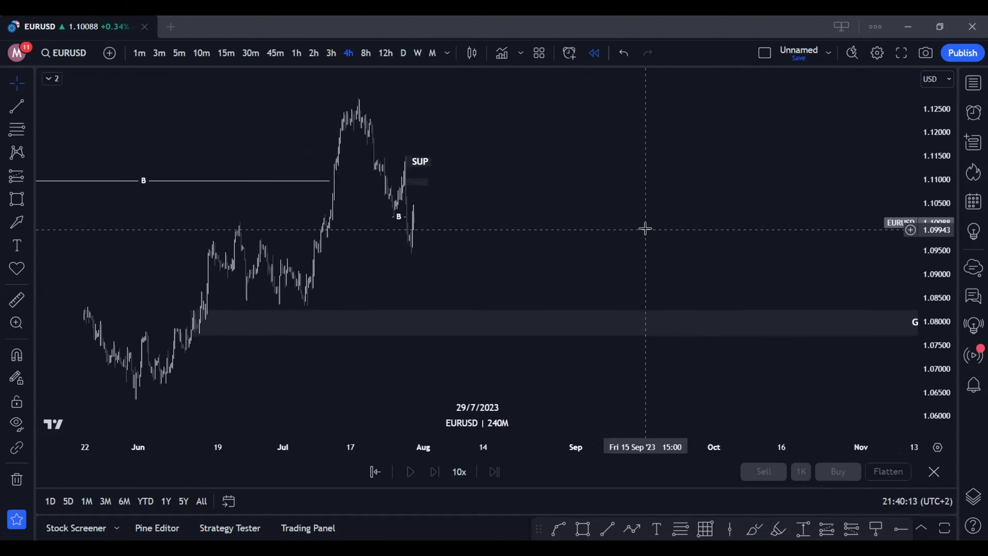
{"action": "scroll", "coordinate": [644, 229], "scroll_direction": "down", "scroll_amount": 4}
{"action": "type", "text": "1D"}
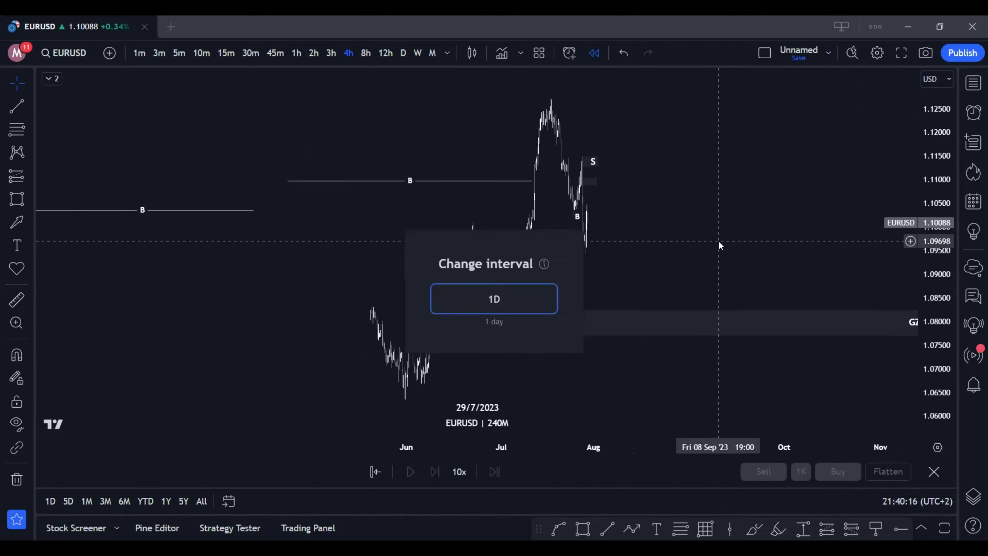
{"action": "key", "text": "Return"}
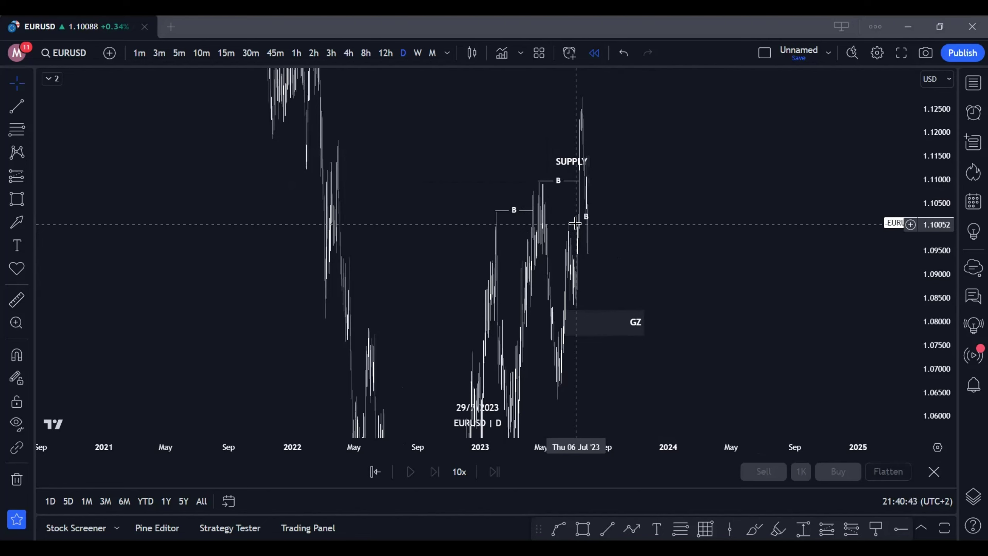
Shorten the golden zone box below price so that it ends on 24 October 2023.
{"action": "mouse_move", "coordinate": [529, 411]}
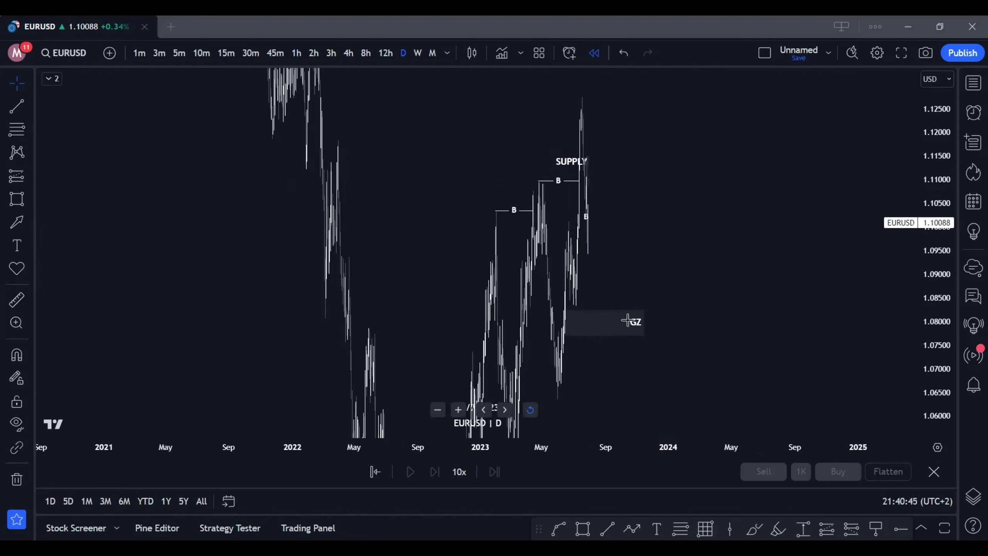
{"action": "scroll", "coordinate": [637, 316], "scroll_direction": "up", "scroll_amount": 5}
{"action": "scroll", "coordinate": [669, 304], "scroll_direction": "down", "scroll_amount": 5}
{"action": "left_click_drag", "start_coordinate": [733, 309], "coordinate": [515, 343]}
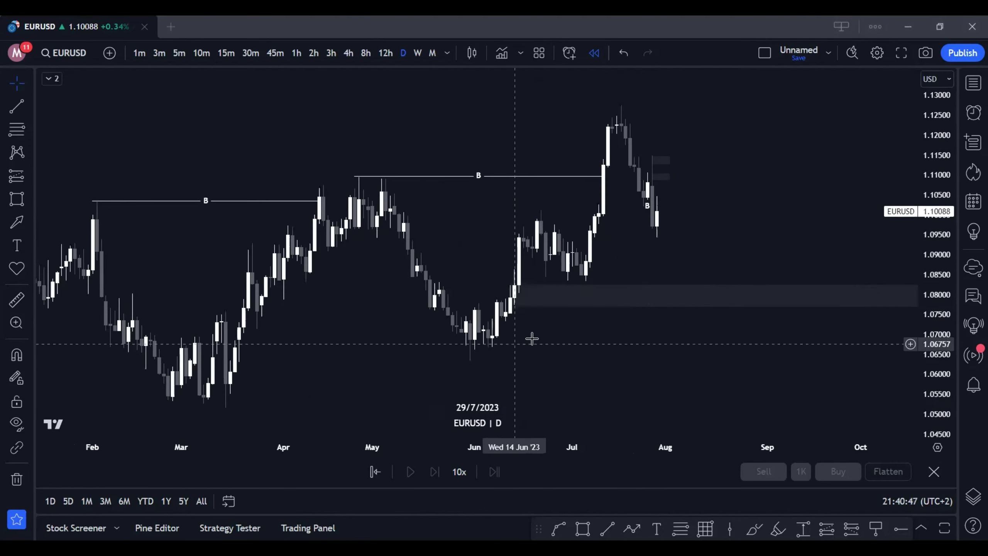
{"action": "scroll", "coordinate": [594, 337], "scroll_direction": "down", "scroll_amount": 2}
{"action": "left_click_drag", "start_coordinate": [655, 336], "coordinate": [563, 349]}
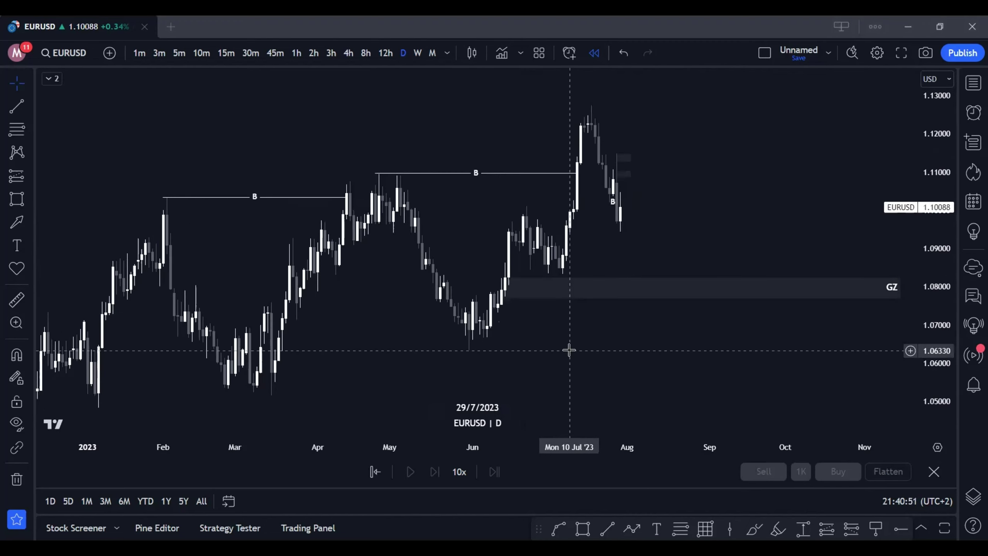
{"action": "scroll", "coordinate": [662, 335], "scroll_direction": "down", "scroll_amount": 1}
{"action": "left_click_drag", "start_coordinate": [701, 329], "coordinate": [579, 342]}
{"action": "left_click_drag", "start_coordinate": [783, 288], "coordinate": [730, 288]}
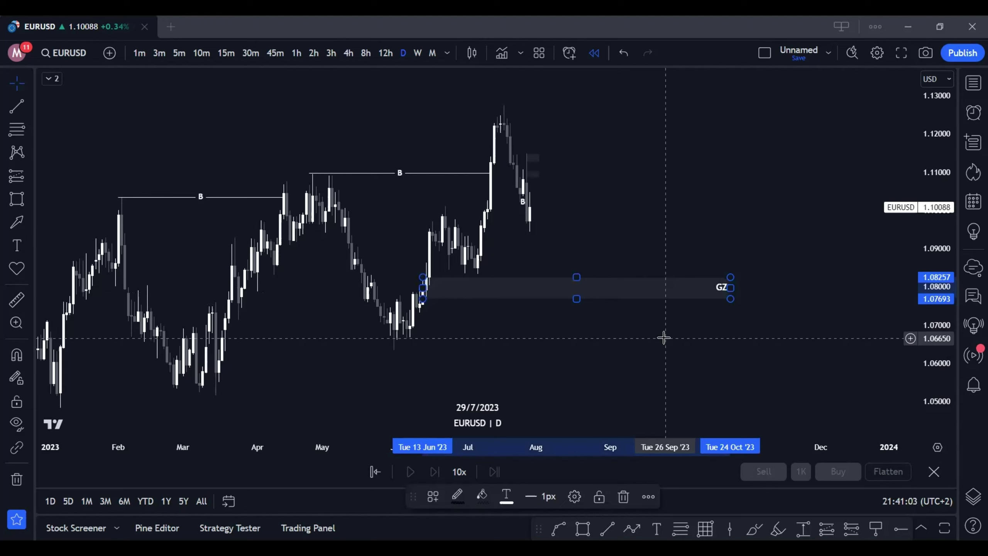
{"action": "left_click", "coordinate": [754, 293]}
Draw a Fibonacci retracement from the 13 March 2023 low at 1.05148 up to 1.10958 on 4 July.
{"action": "left_click_drag", "start_coordinate": [944, 333], "coordinate": [944, 290]}
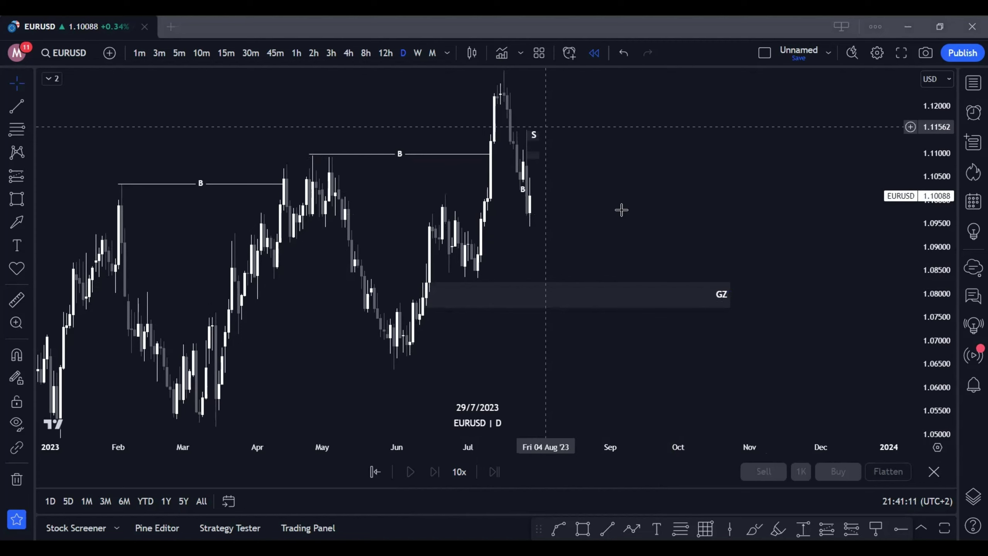
{"action": "scroll", "coordinate": [557, 234], "scroll_direction": "down", "scroll_amount": 1}
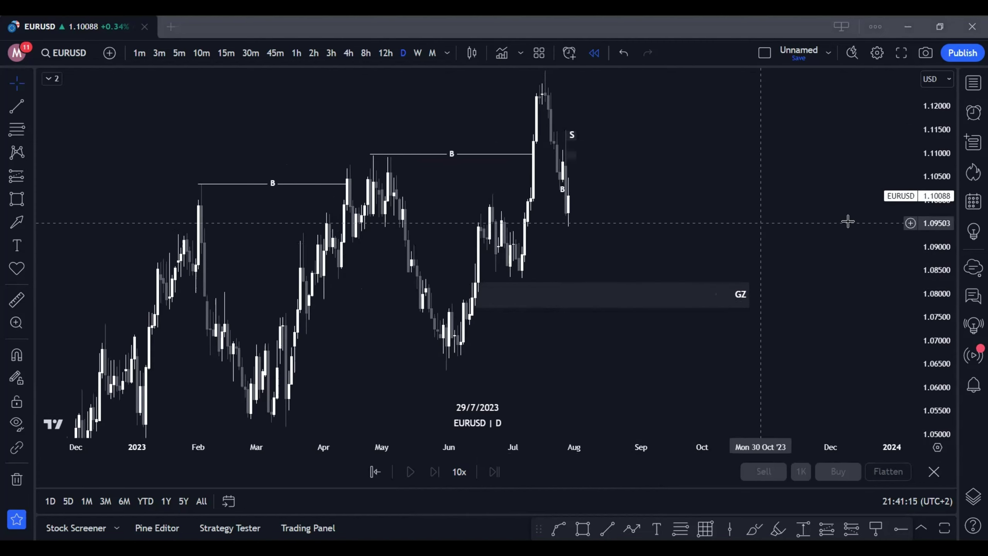
{"action": "left_click_drag", "start_coordinate": [937, 209], "coordinate": [611, 322]}
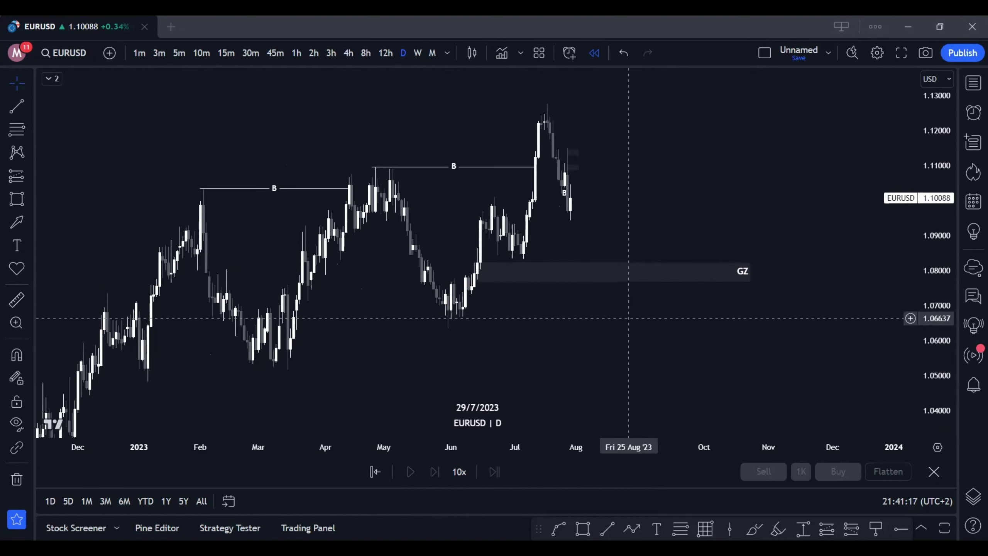
{"action": "left_click", "coordinate": [283, 371]}
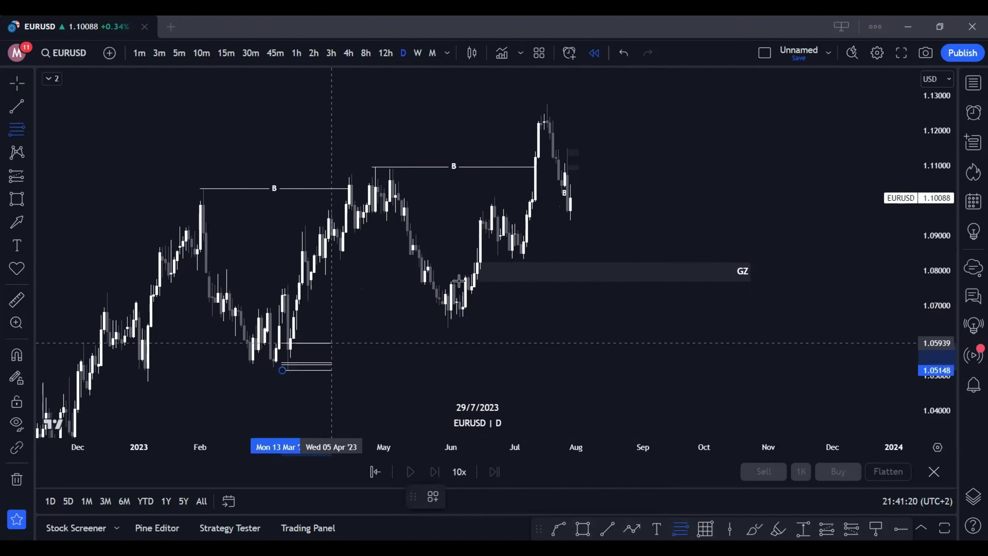
{"action": "left_click", "coordinate": [517, 167]}
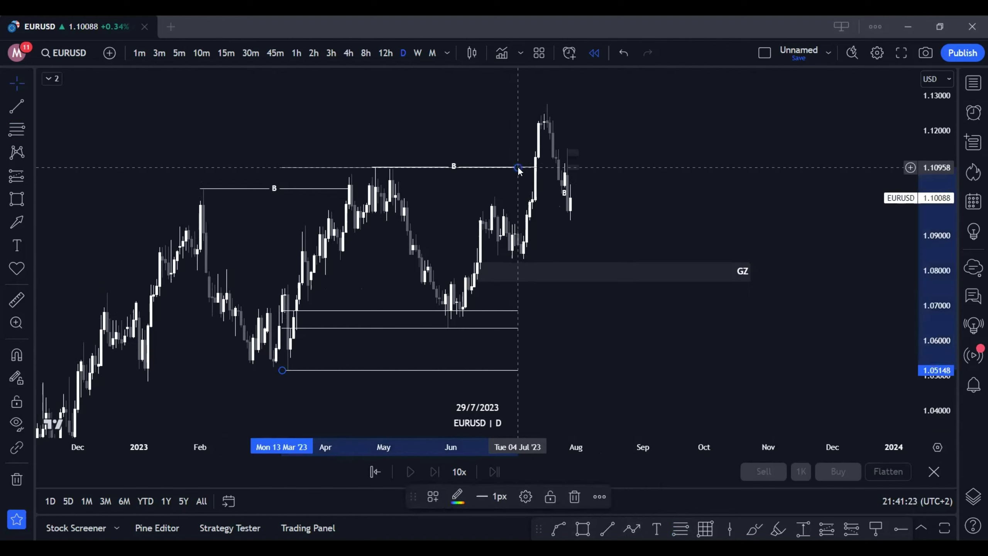
Draw a GZ-template rectangle from 17 March to 11 July between 1.06372 and 1.06876, and delete the Fibonacci retracement.
{"action": "left_click_drag", "start_coordinate": [928, 379], "coordinate": [927, 407]}
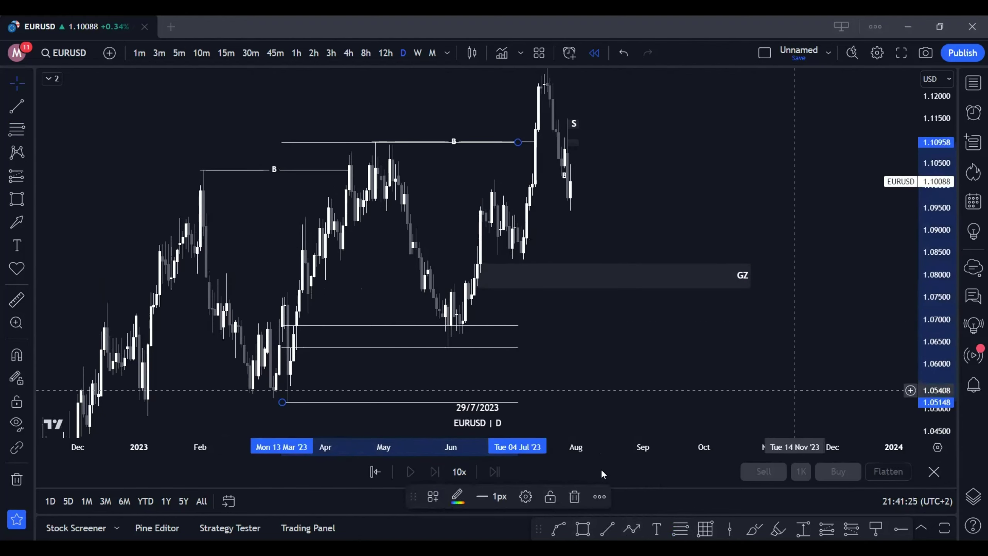
{"action": "left_click", "coordinate": [579, 525]}
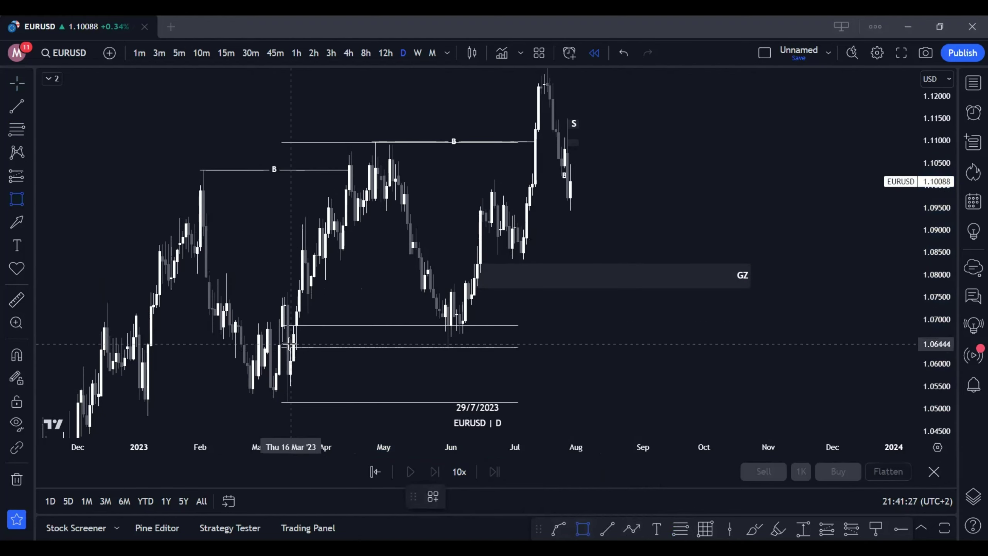
{"action": "left_click_drag", "start_coordinate": [293, 347], "coordinate": [532, 325]}
{"action": "left_click", "coordinate": [433, 496]}
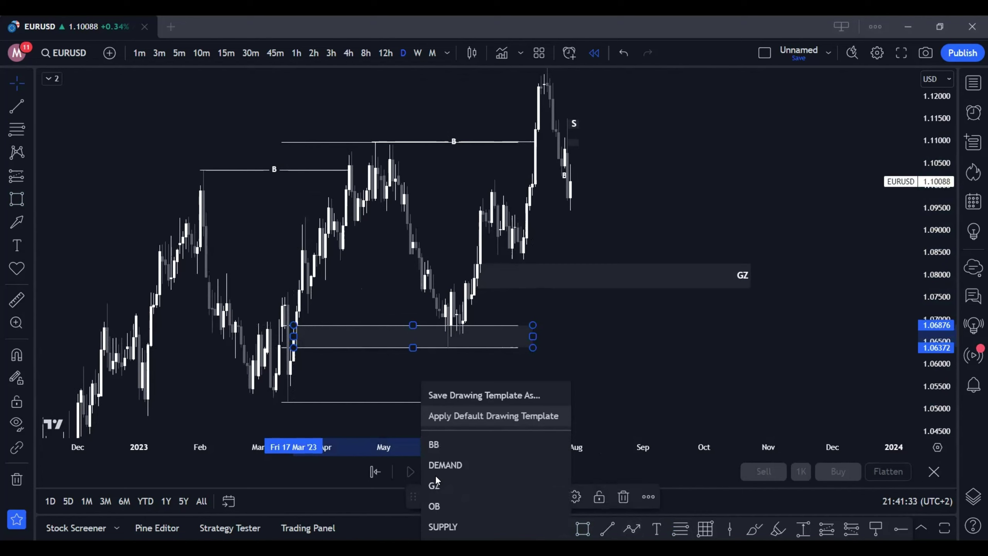
{"action": "left_click", "coordinate": [457, 491]}
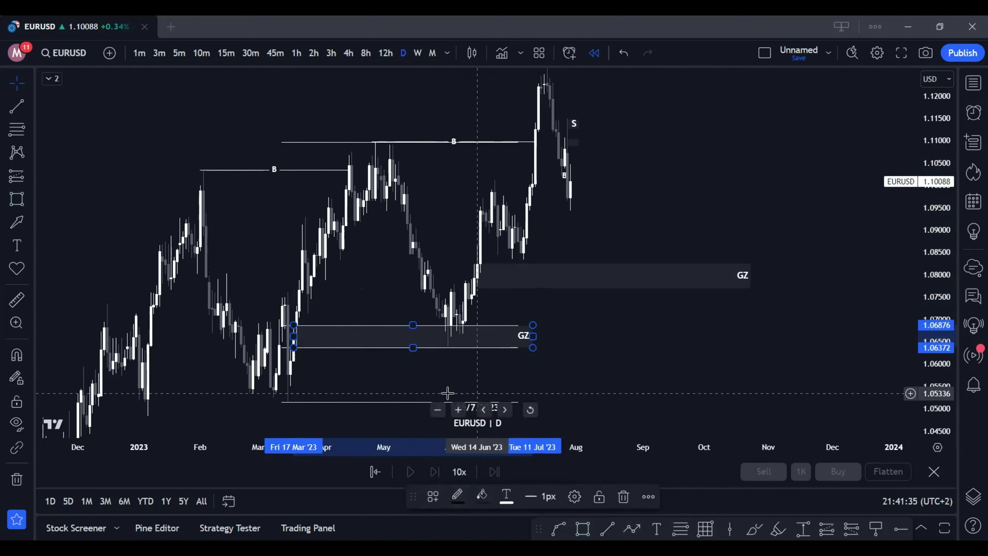
{"action": "left_click", "coordinate": [366, 403]}
{"action": "left_click", "coordinate": [574, 496]}
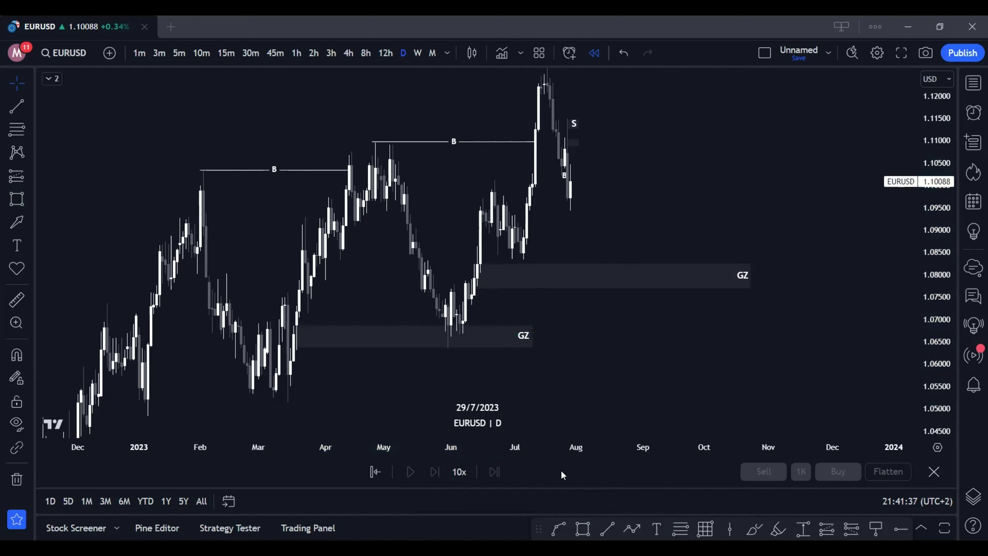
Search for GBPJPY and switch the chart to the FXCM British Pound/Japanese Yen symbol.
{"action": "type", "text": "GBP"}
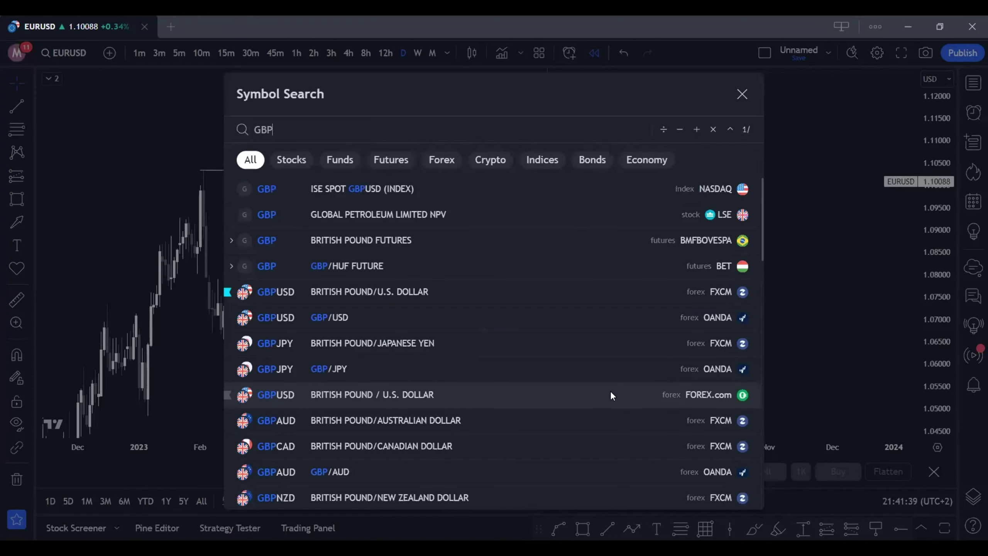
{"action": "type", "text": "JPY"}
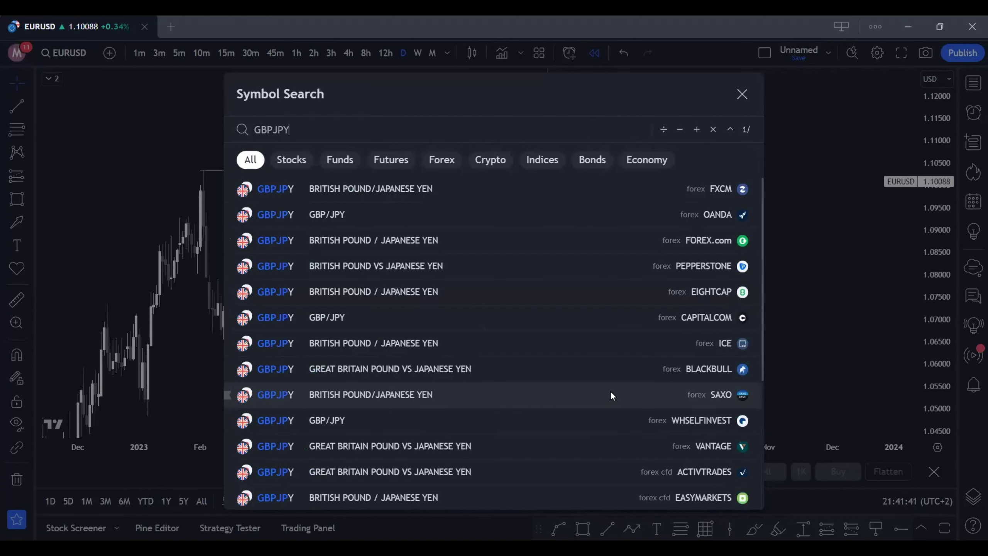
{"action": "left_click", "coordinate": [581, 195]}
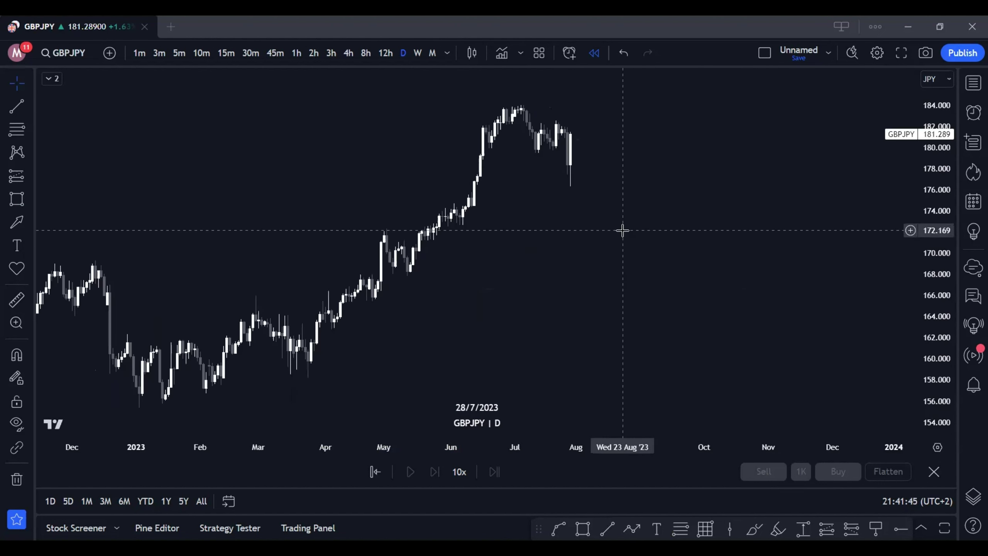
Show the GBPJPY chart in full-screen mode and change its interval to 240 minutes.
{"action": "scroll", "coordinate": [624, 230], "scroll_direction": "down", "scroll_amount": 4}
{"action": "scroll", "coordinate": [690, 241], "scroll_direction": "up", "scroll_amount": 4}
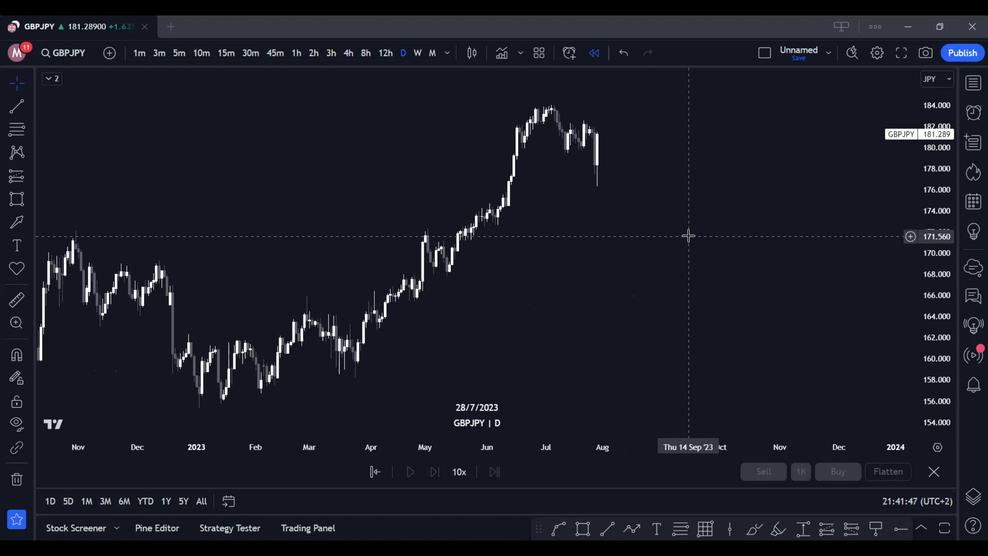
{"action": "left_click_drag", "start_coordinate": [937, 210], "coordinate": [932, 252]}
{"action": "left_click_drag", "start_coordinate": [739, 248], "coordinate": [615, 337]}
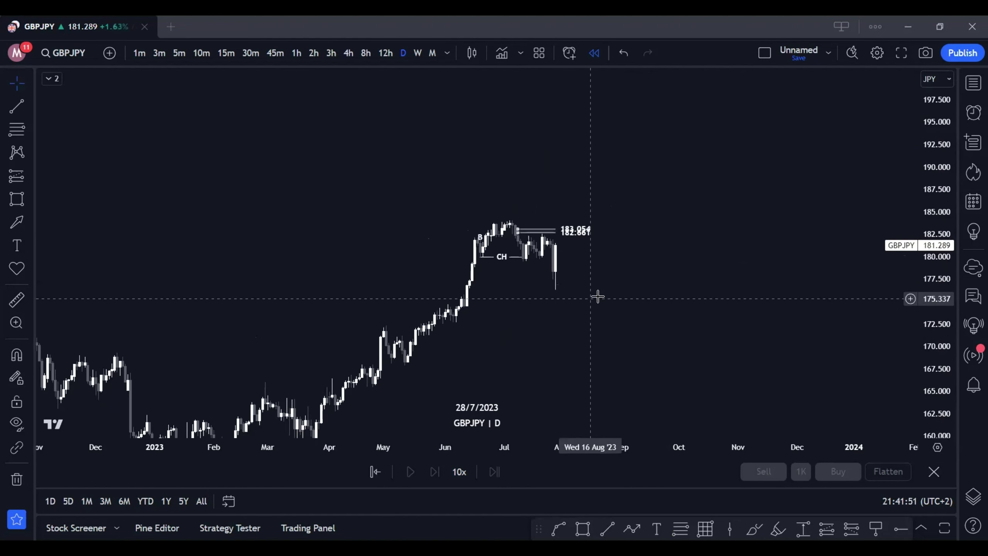
{"action": "left_click", "coordinate": [902, 54]}
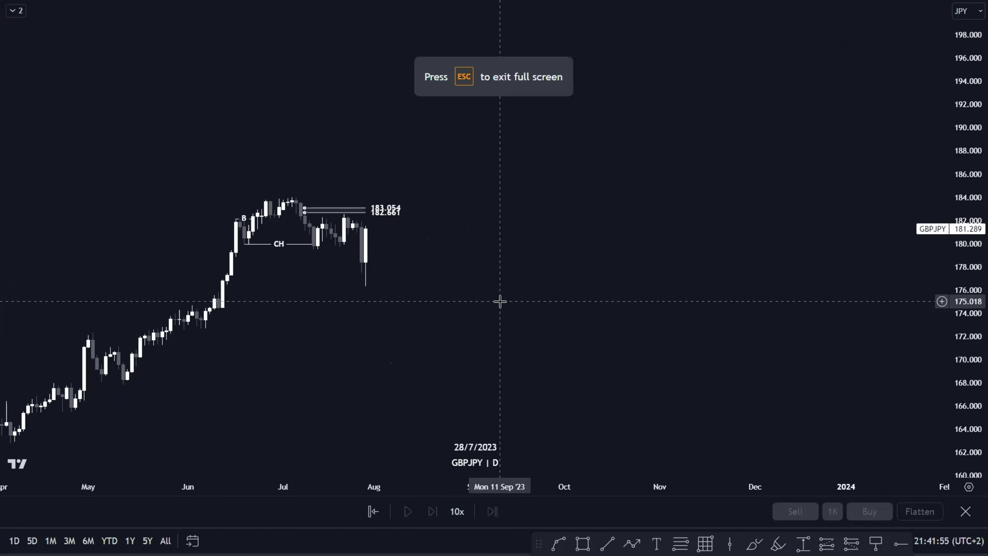
{"action": "type", "text": "4"}
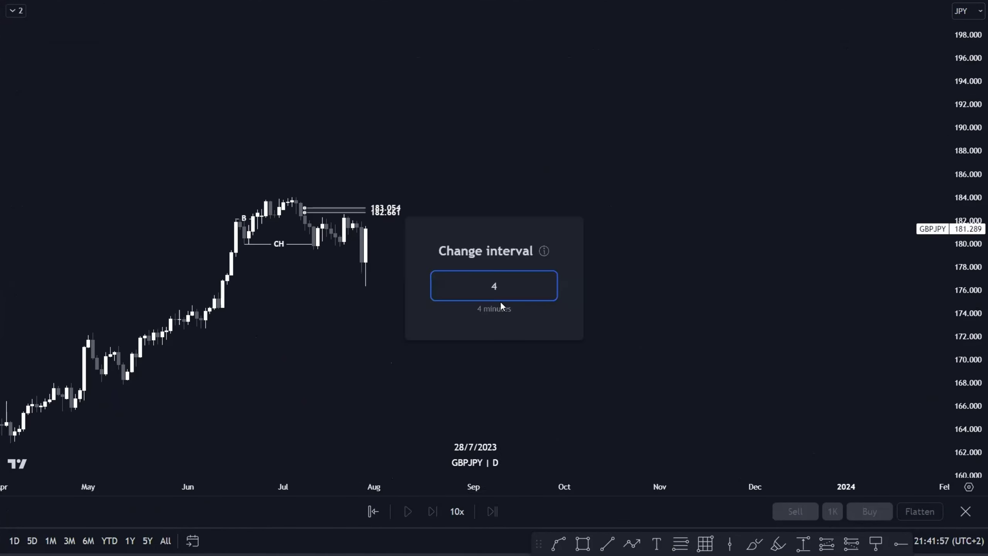
{"action": "type", "text": "0"}
{"action": "key", "text": "Return"}
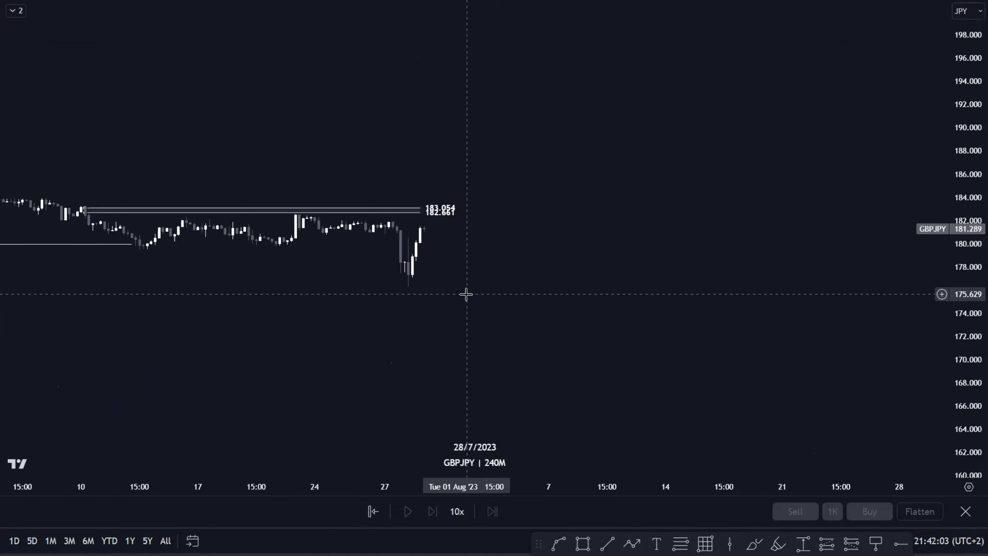
Examine the GBPJPY price swings around the CH line and the golden zone from mid-June to the end of July.
{"action": "left_click", "coordinate": [527, 449]}
{"action": "scroll", "coordinate": [608, 366], "scroll_direction": "down", "scroll_amount": 4}
{"action": "scroll", "coordinate": [642, 361], "scroll_direction": "up", "scroll_amount": 4}
{"action": "left_click_drag", "start_coordinate": [648, 361], "coordinate": [448, 365]}
{"action": "scroll", "coordinate": [527, 353], "scroll_direction": "up", "scroll_amount": 4}
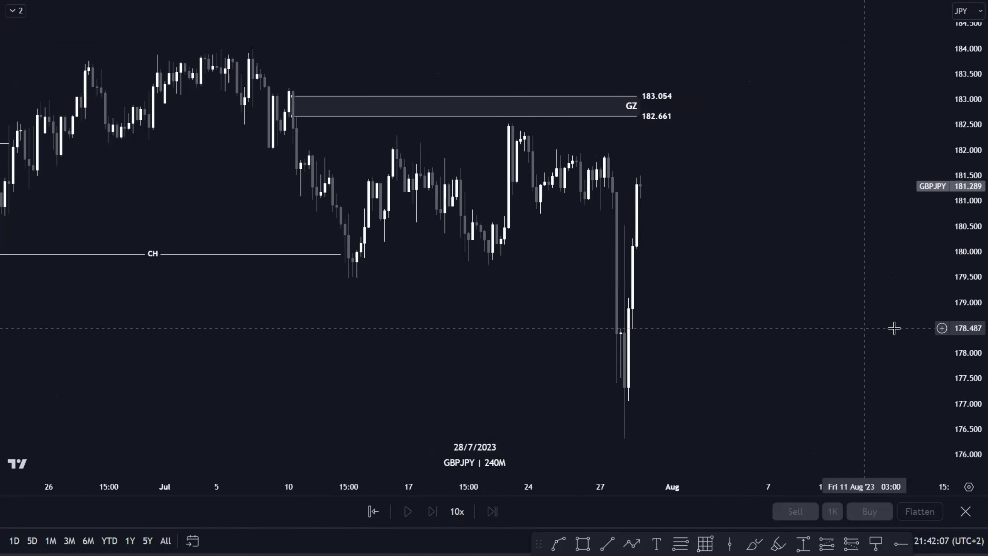
{"action": "left_click_drag", "start_coordinate": [973, 375], "coordinate": [963, 278]}
{"action": "scroll", "coordinate": [900, 225], "scroll_direction": "down", "scroll_amount": 1}
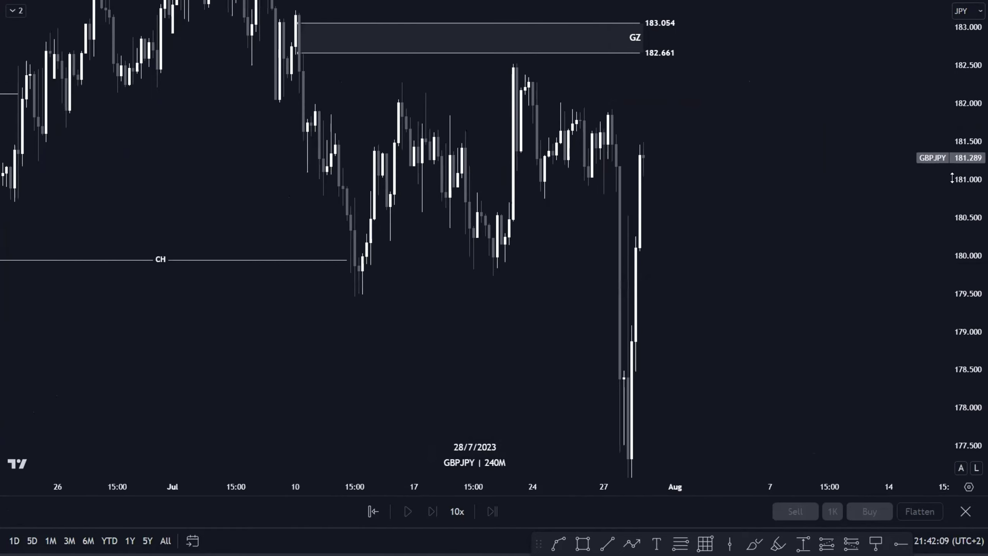
{"action": "left_click_drag", "start_coordinate": [950, 181], "coordinate": [947, 366]}
{"action": "scroll", "coordinate": [573, 326], "scroll_direction": "down", "scroll_amount": 1}
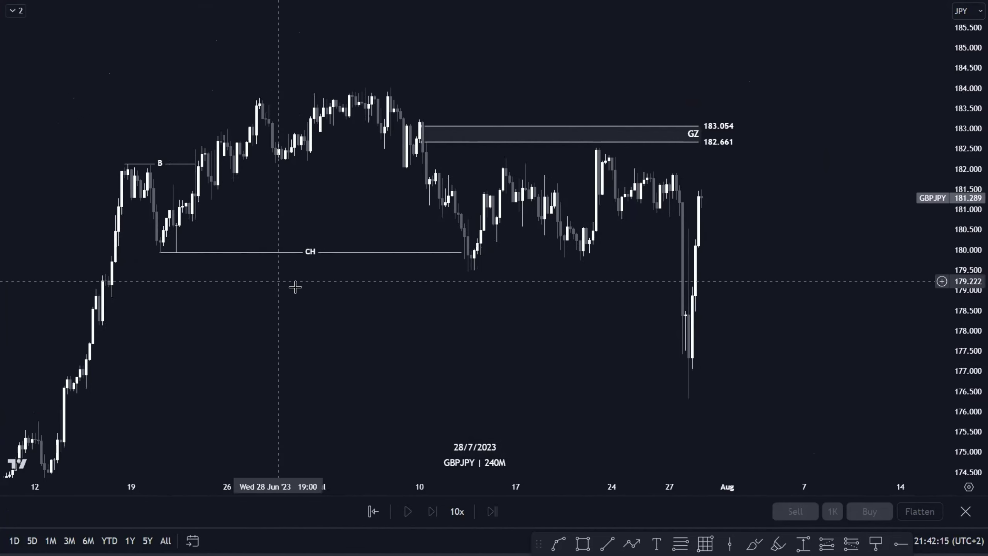
{"action": "left_click_drag", "start_coordinate": [446, 320], "coordinate": [329, 330]}
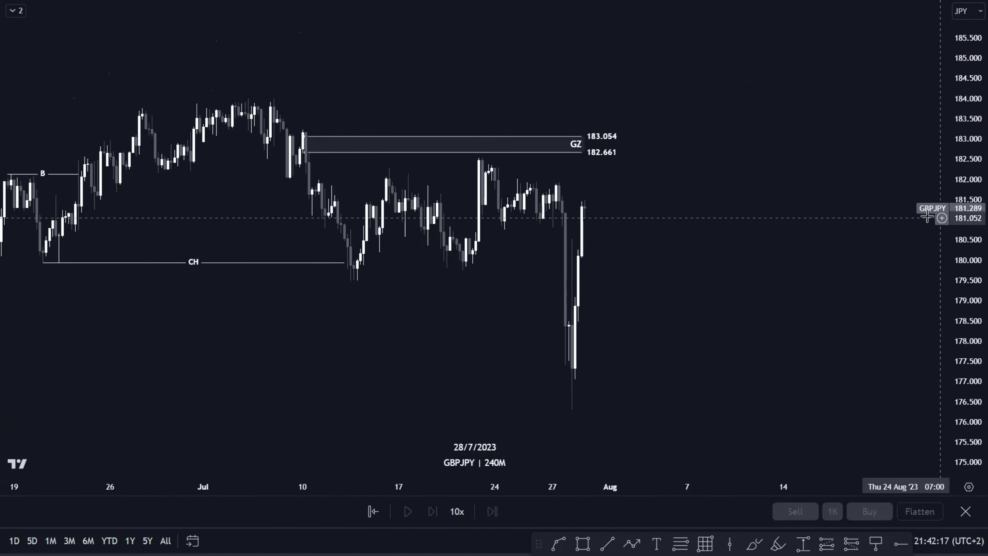
{"action": "scroll", "coordinate": [806, 282], "scroll_direction": "down", "scroll_amount": 1}
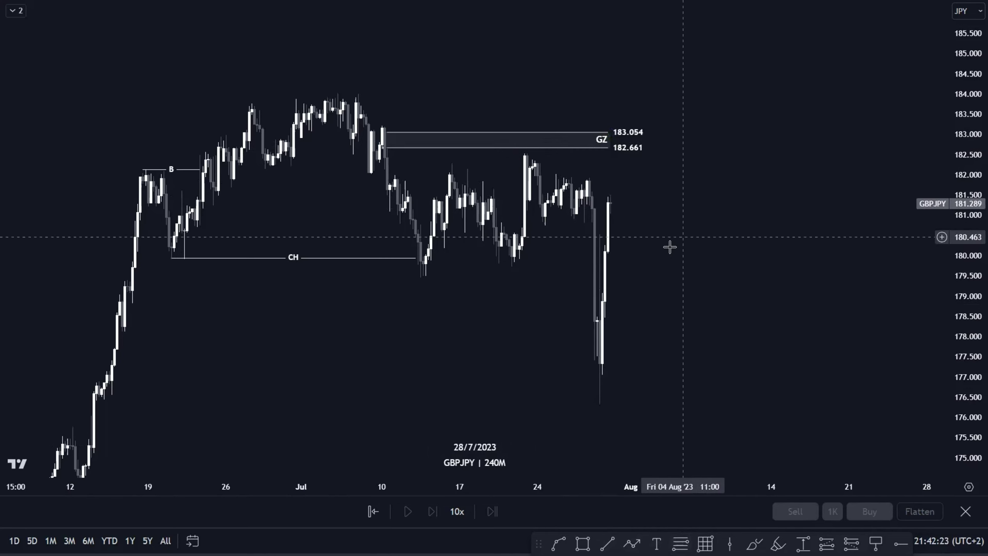
Draw a horizontal structure-break line at 179.429 from 12 July 15:00 to 27 July 19:00 and give it the B template.
{"action": "scroll", "coordinate": [668, 247], "scroll_direction": "up", "scroll_amount": 2}
{"action": "left_click", "coordinate": [606, 543]}
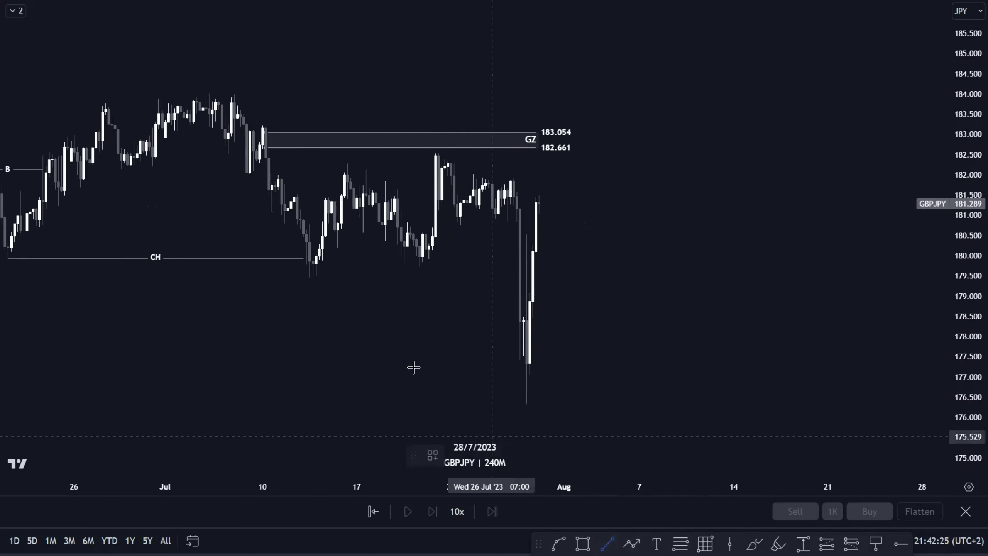
{"action": "left_click", "coordinate": [307, 278]}
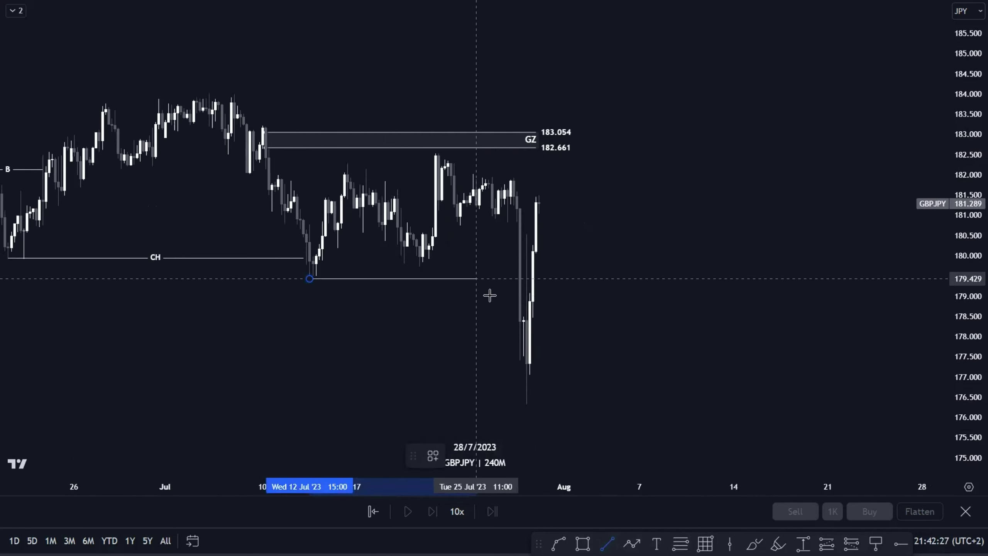
{"action": "left_click", "coordinate": [520, 307]}
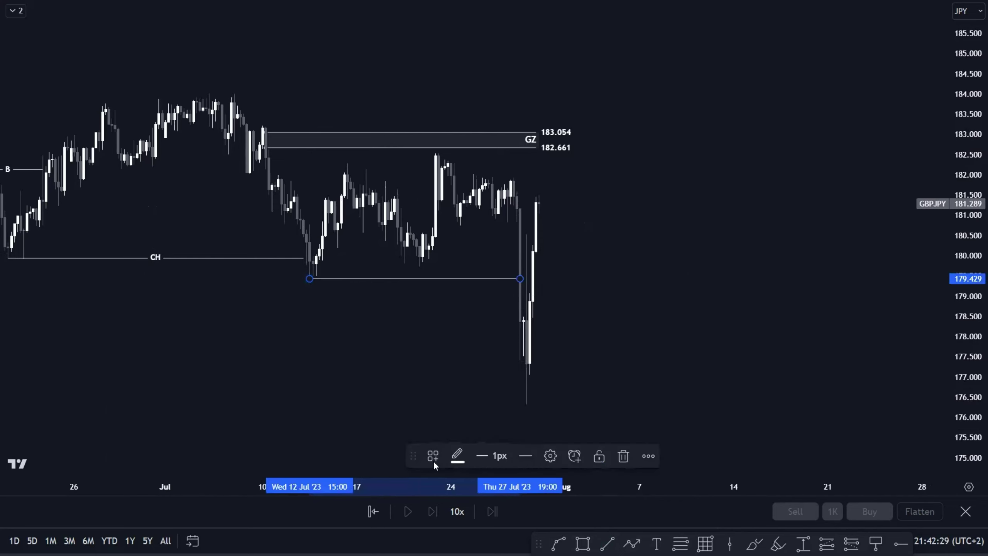
{"action": "left_click", "coordinate": [433, 455]}
{"action": "left_click", "coordinate": [694, 267]}
Draw a rectangle from 27 July between about 181.29 and 181.9 before the sharp drop, extending it to about 10 August.
{"action": "scroll", "coordinate": [575, 263], "scroll_direction": "up", "scroll_amount": 3}
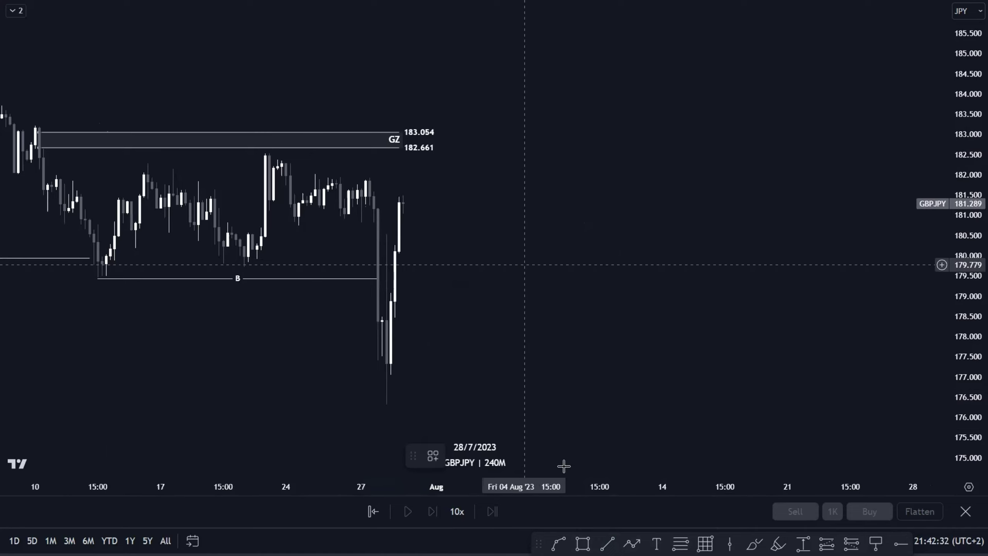
{"action": "left_click", "coordinate": [361, 202]}
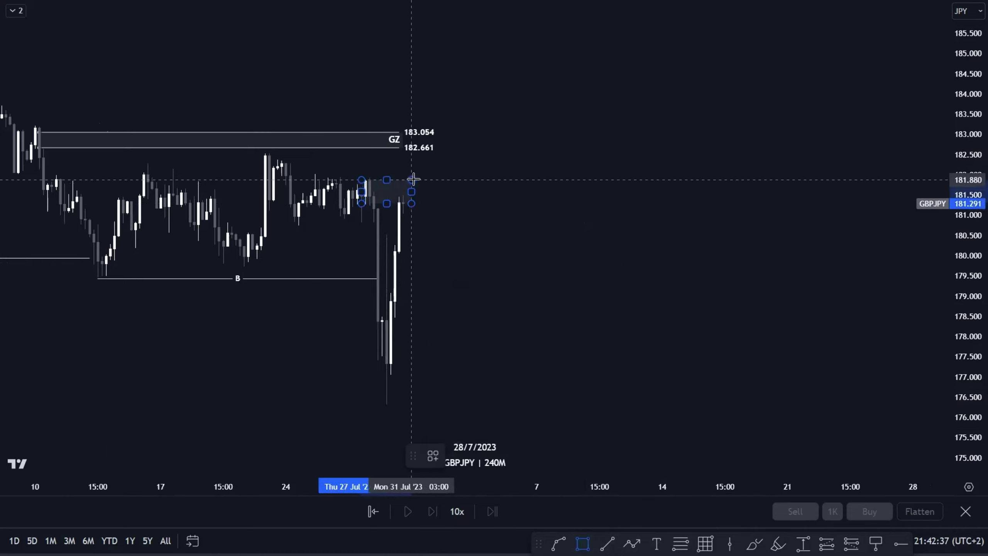
{"action": "left_click", "coordinate": [414, 178]}
{"action": "left_click_drag", "start_coordinate": [415, 191], "coordinate": [621, 202]}
{"action": "left_click", "coordinate": [591, 323]}
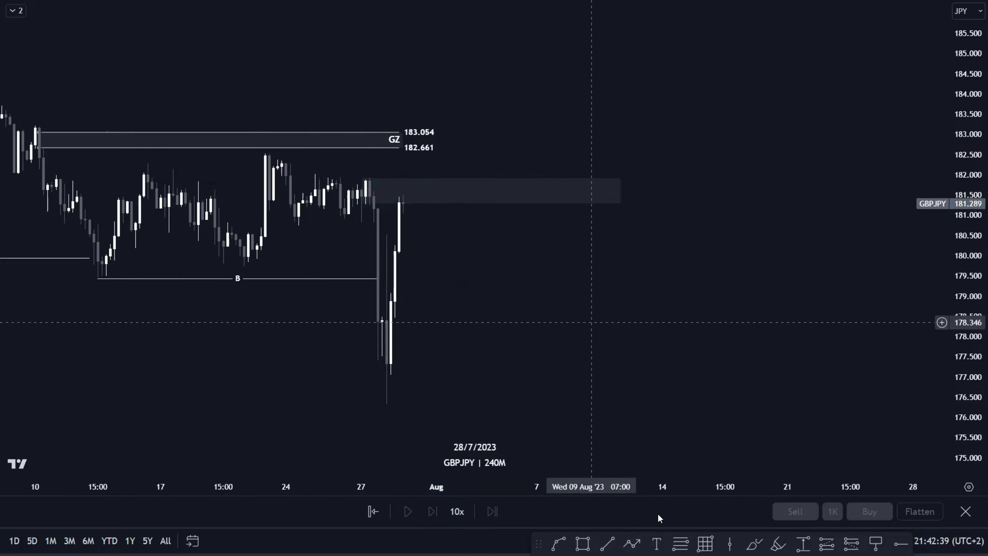
{"action": "left_click", "coordinate": [680, 544]}
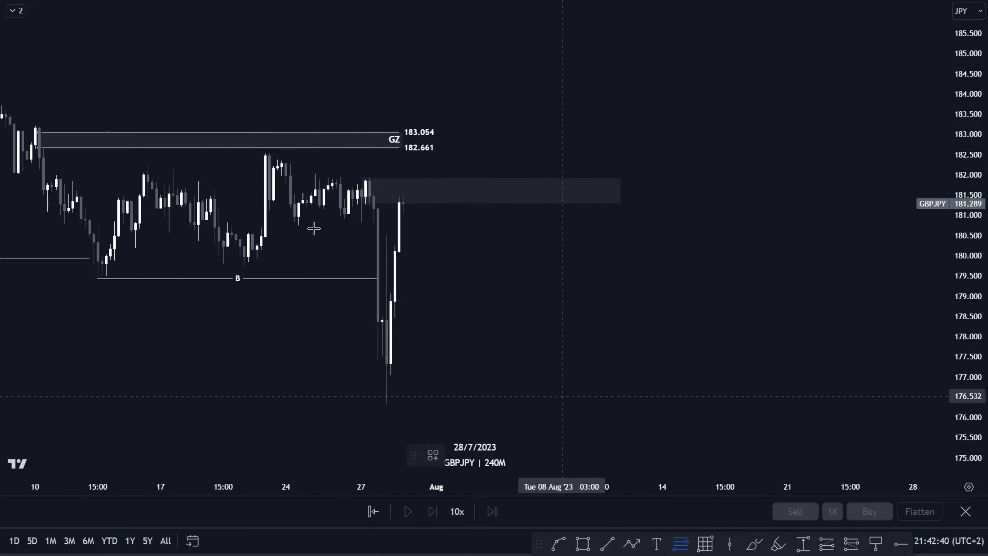
{"action": "left_click", "coordinate": [265, 151]}
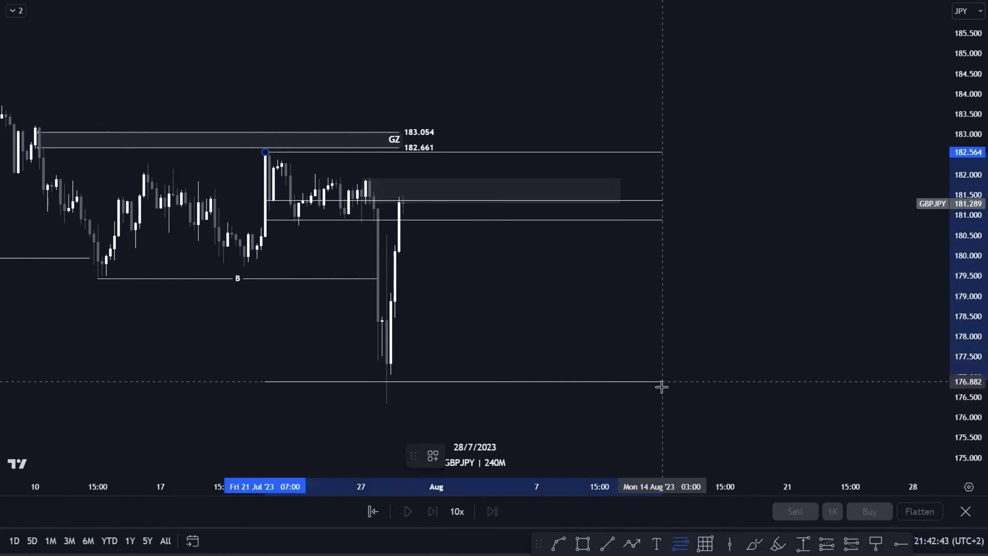
{"action": "key", "text": "Escape"}
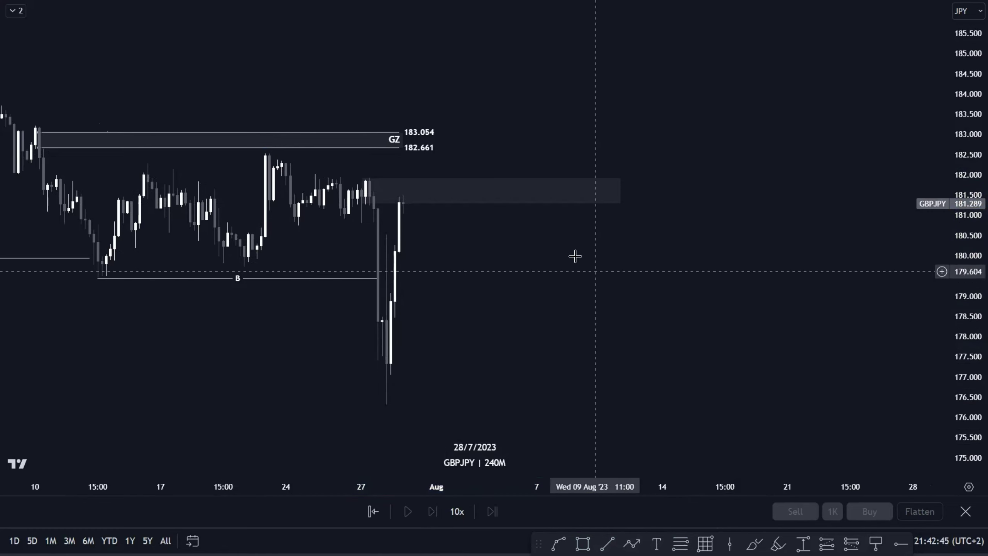
Apply the SUPPLY template to the rectangle before the sharp drop and shorten it to end at about 9 August.
{"action": "left_click", "coordinate": [618, 186]}
{"action": "left_click", "coordinate": [444, 445]}
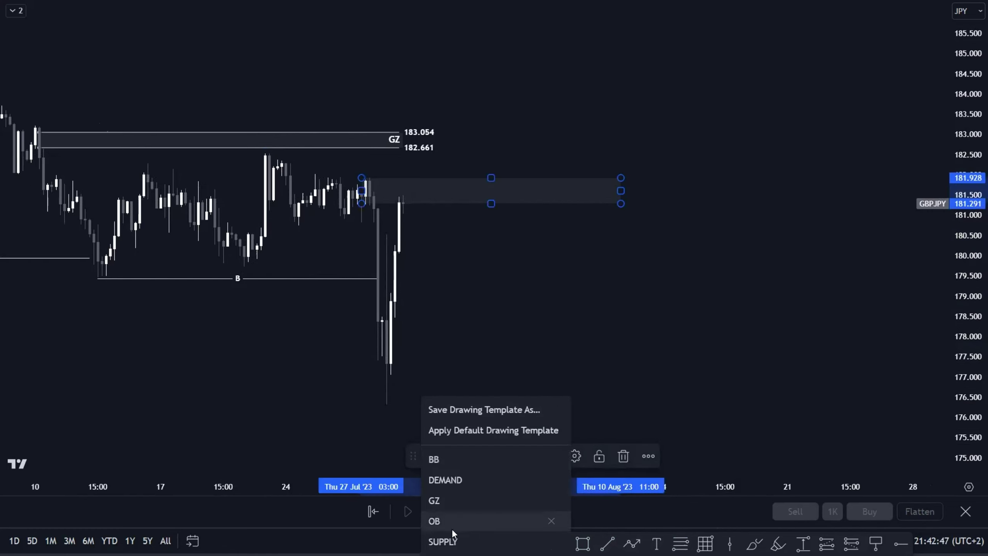
{"action": "left_click", "coordinate": [444, 541]}
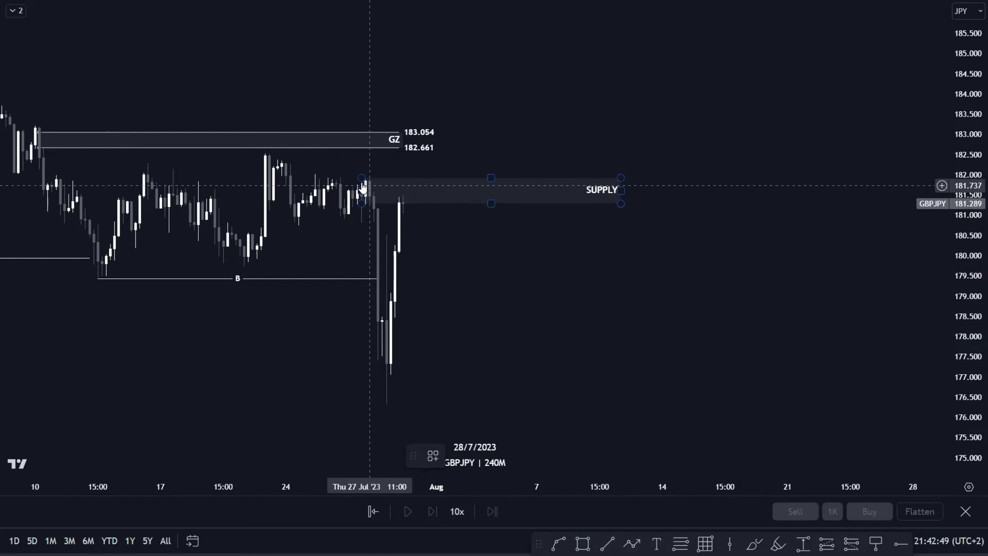
{"action": "left_click", "coordinate": [621, 190]}
{"action": "left_click_drag", "start_coordinate": [621, 190], "coordinate": [585, 190]}
{"action": "left_click", "coordinate": [632, 260]}
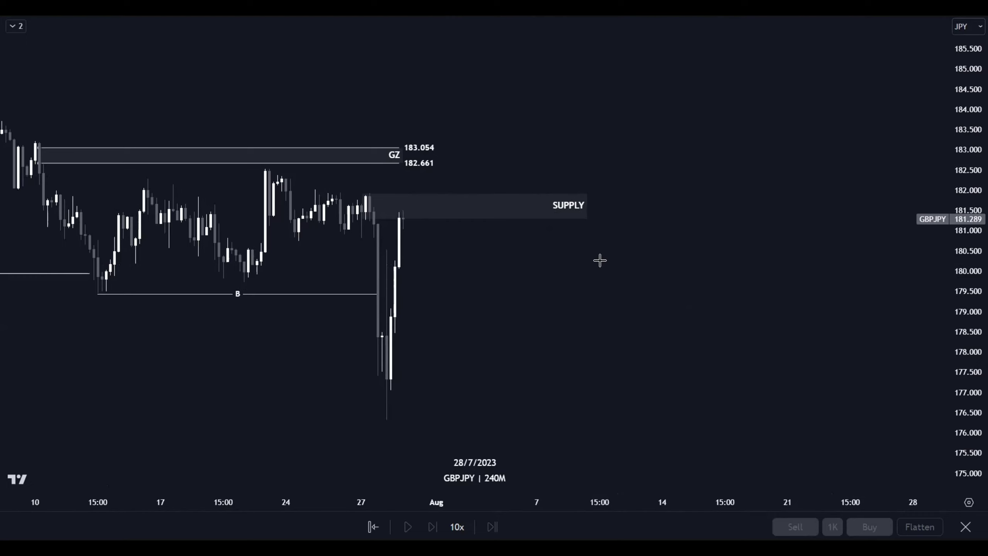
Examine the GBPJPY 4-hour structure from June to August, including the CH and B lines, golden zone and supply zone.
{"action": "scroll", "coordinate": [640, 286], "scroll_direction": "down", "scroll_amount": 4}
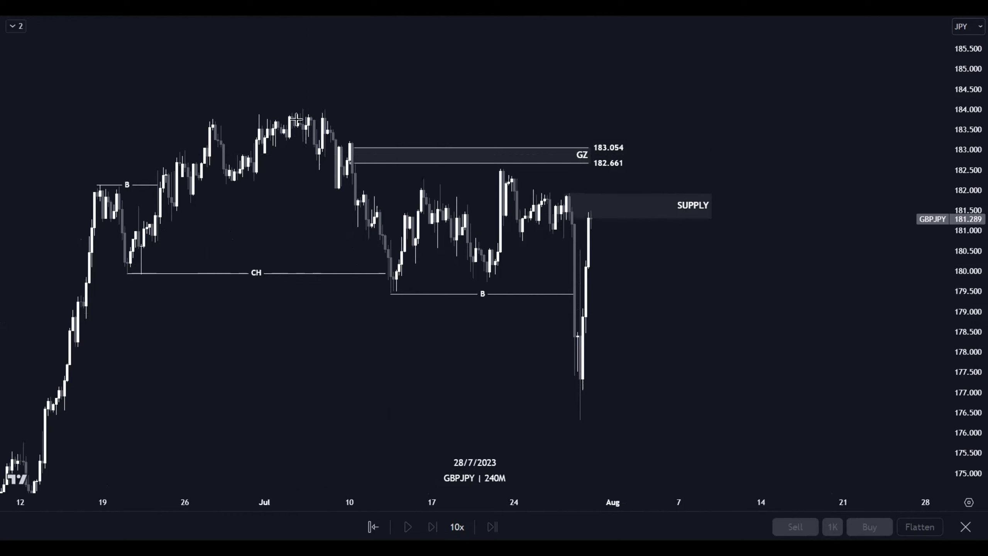
{"action": "scroll", "coordinate": [657, 359], "scroll_direction": "down", "scroll_amount": 3}
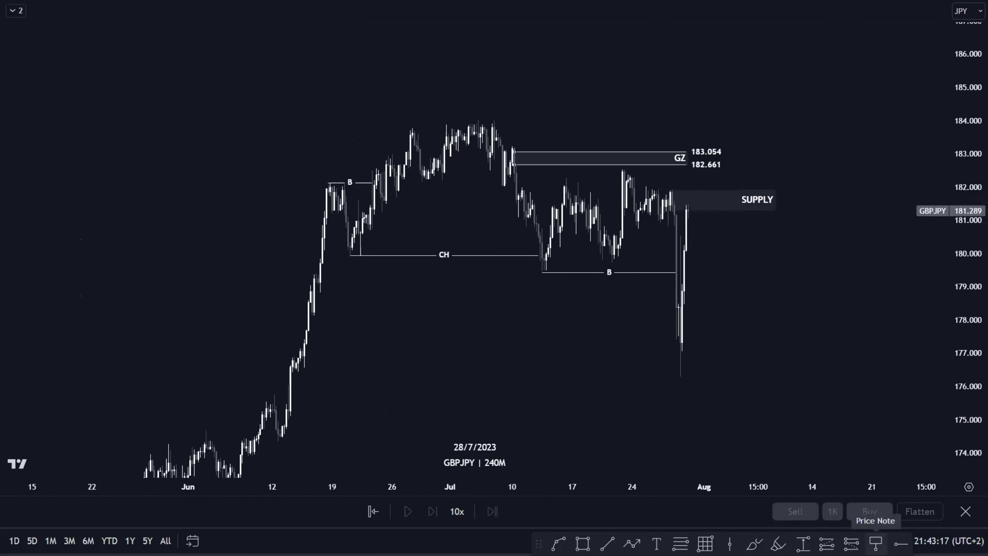
{"action": "left_click_drag", "start_coordinate": [796, 326], "coordinate": [743, 318]}
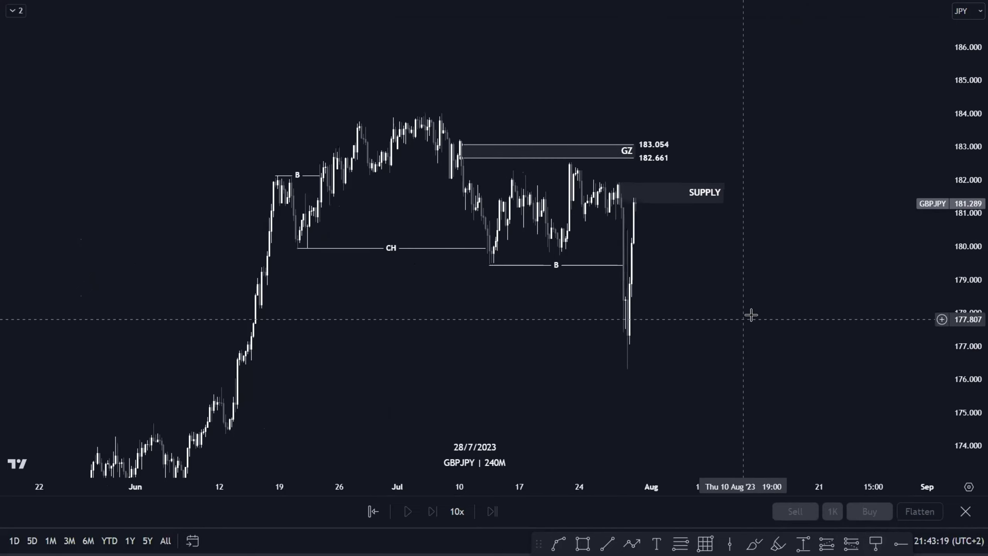
{"action": "scroll", "coordinate": [774, 308], "scroll_direction": "down", "scroll_amount": 2}
{"action": "scroll", "coordinate": [813, 291], "scroll_direction": "up", "scroll_amount": 1}
{"action": "left_click_drag", "start_coordinate": [963, 191], "coordinate": [964, 206]}
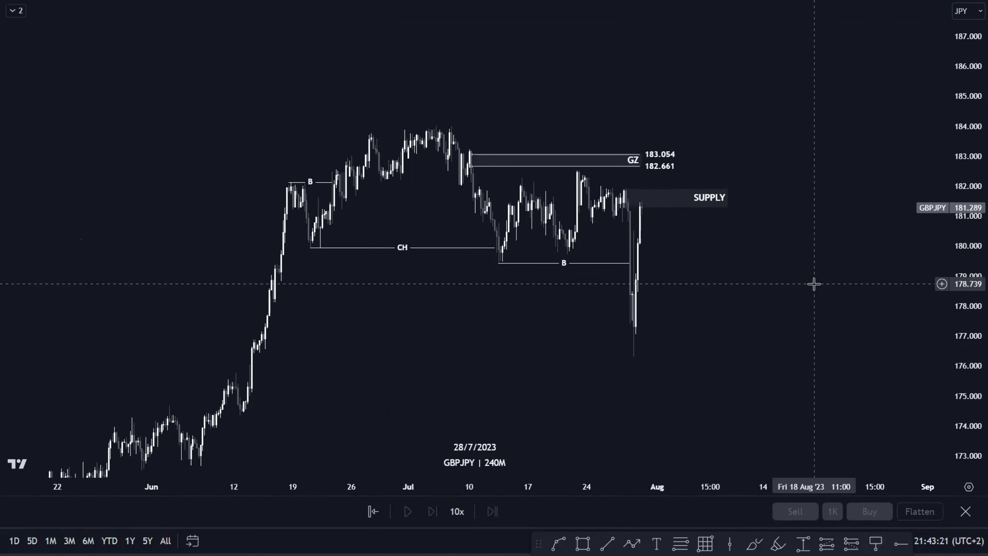
Leave full-screen mode and switch the chart to EURUSD from the watchlist.
{"action": "key", "text": "Escape"}
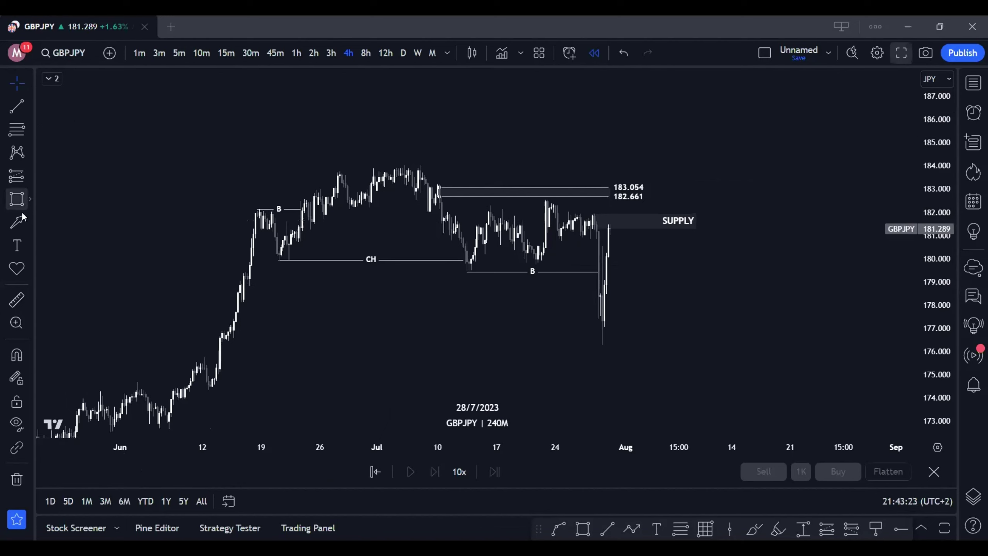
{"action": "left_click", "coordinate": [31, 247]}
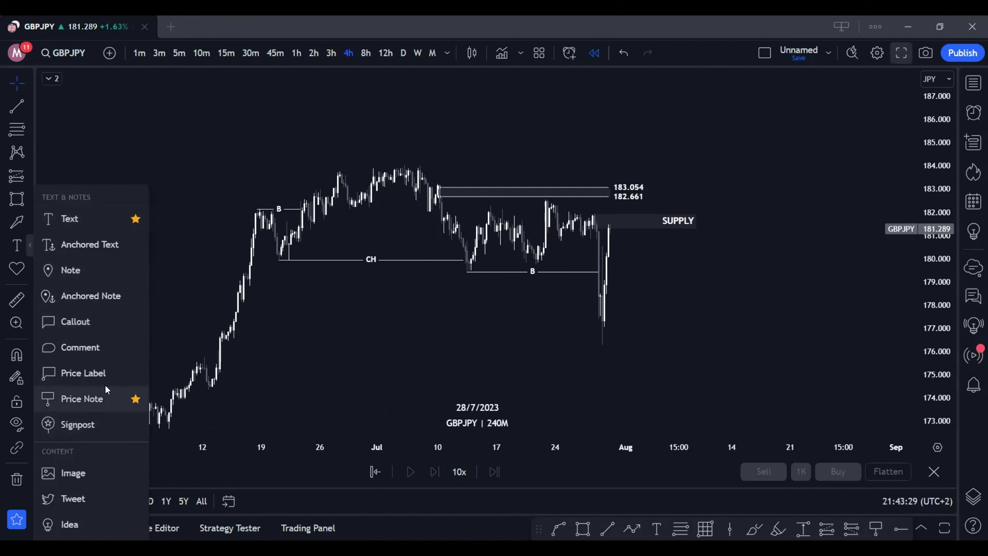
{"action": "left_click", "coordinate": [345, 400]}
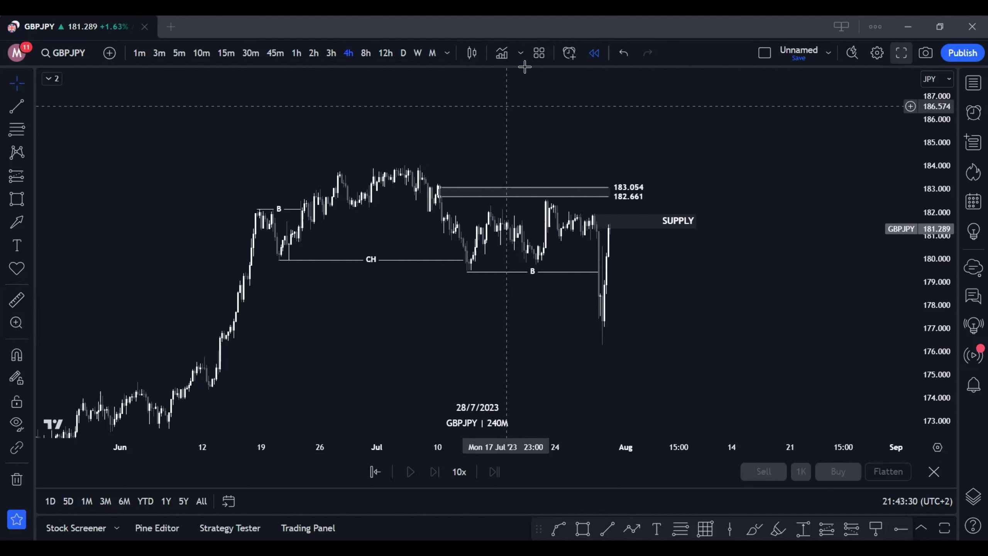
{"action": "left_click", "coordinate": [973, 83]}
{"action": "left_click", "coordinate": [870, 187]}
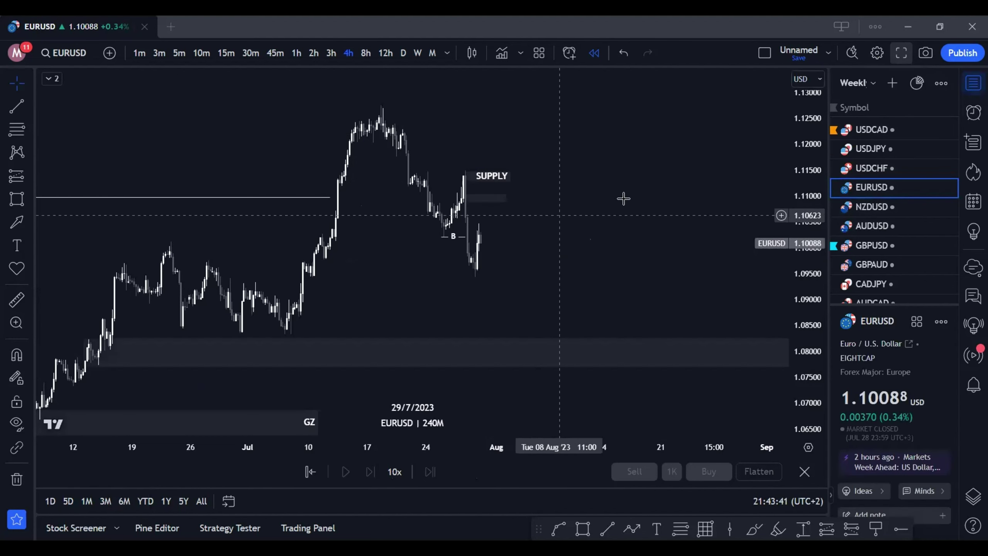
Change the EURUSD chart's interval to 1 day and show it in full-screen mode.
{"action": "type", "text": "1"}
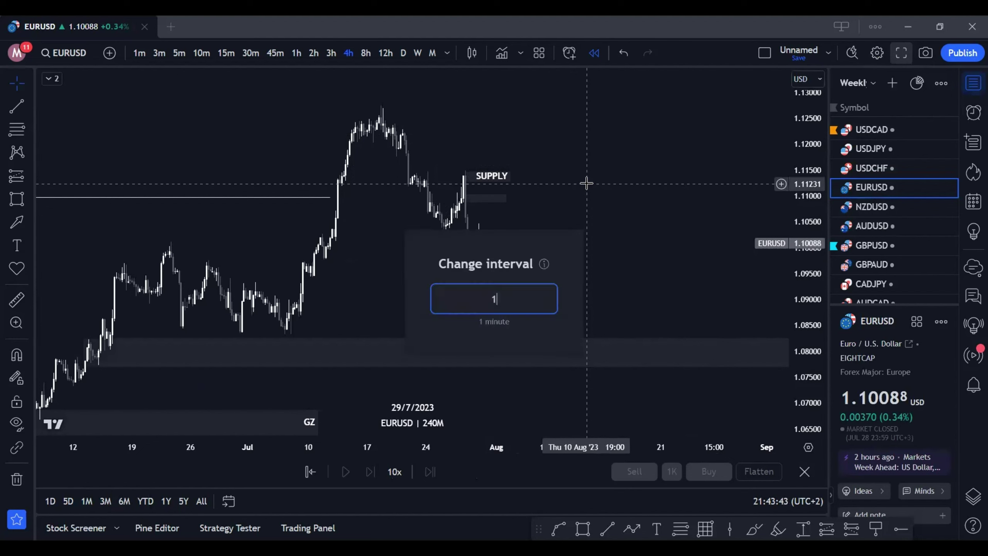
{"action": "type", "text": "D"}
{"action": "key", "text": "Return"}
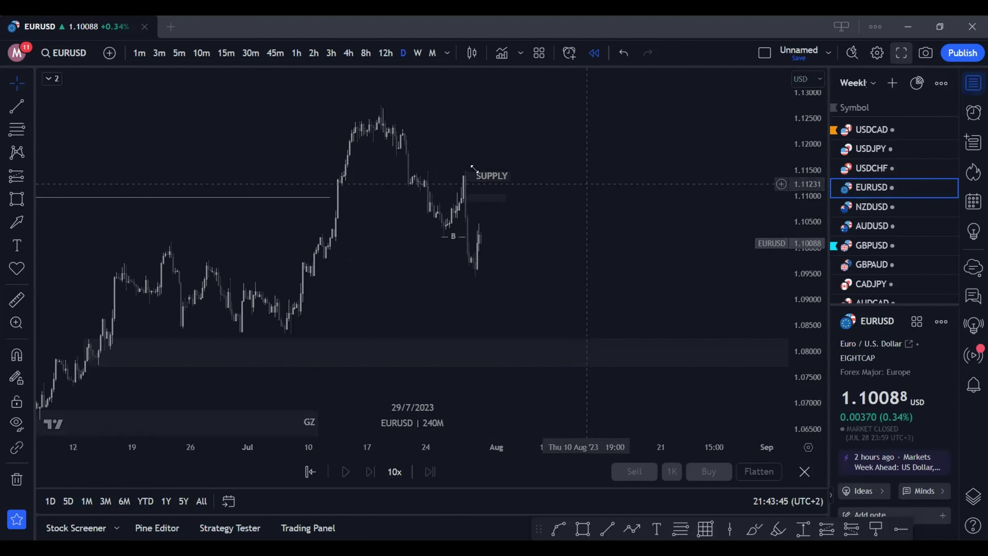
{"action": "left_click", "coordinate": [900, 52]}
{"action": "left_click_drag", "start_coordinate": [795, 327], "coordinate": [734, 320]}
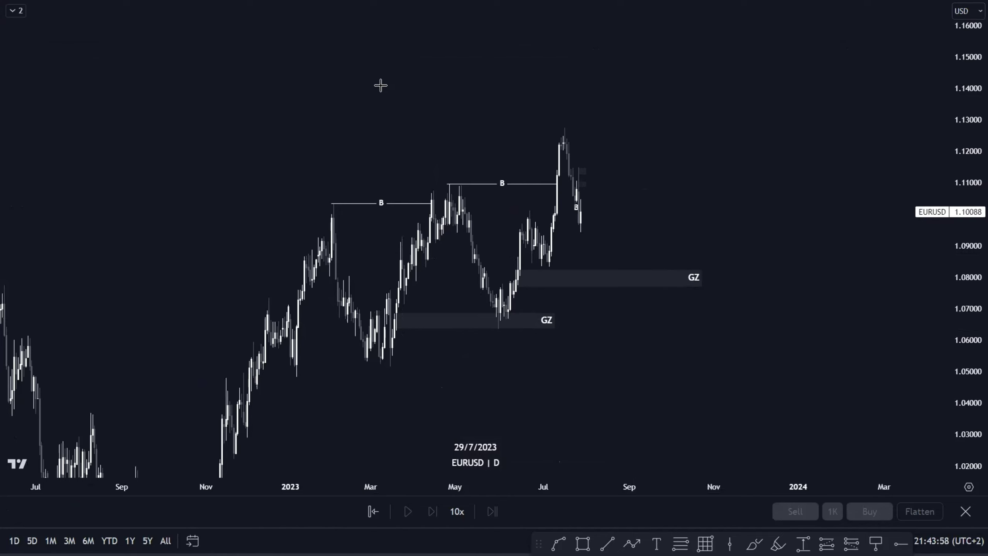
{"action": "left_click_drag", "start_coordinate": [614, 204], "coordinate": [482, 213]}
{"action": "left_click_drag", "start_coordinate": [965, 192], "coordinate": [965, 240]}
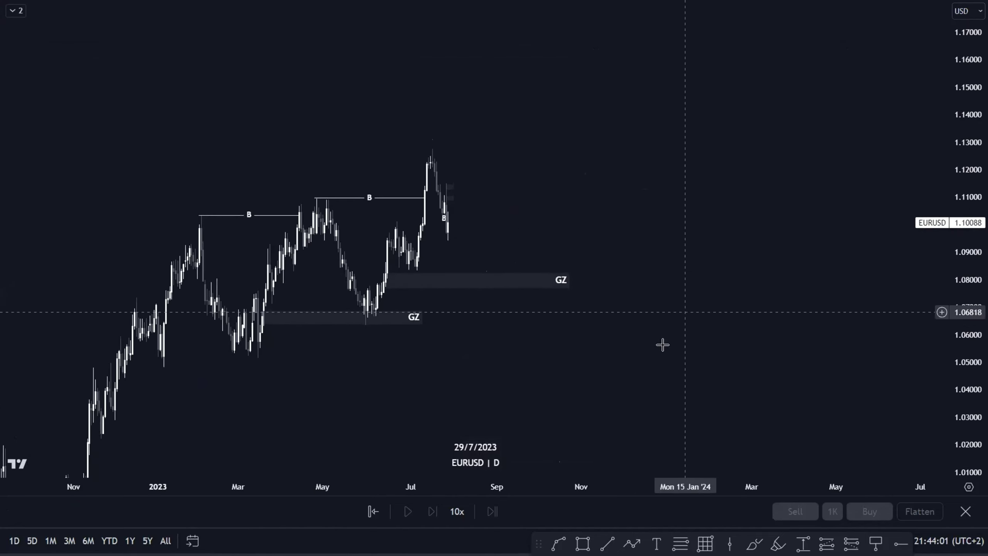